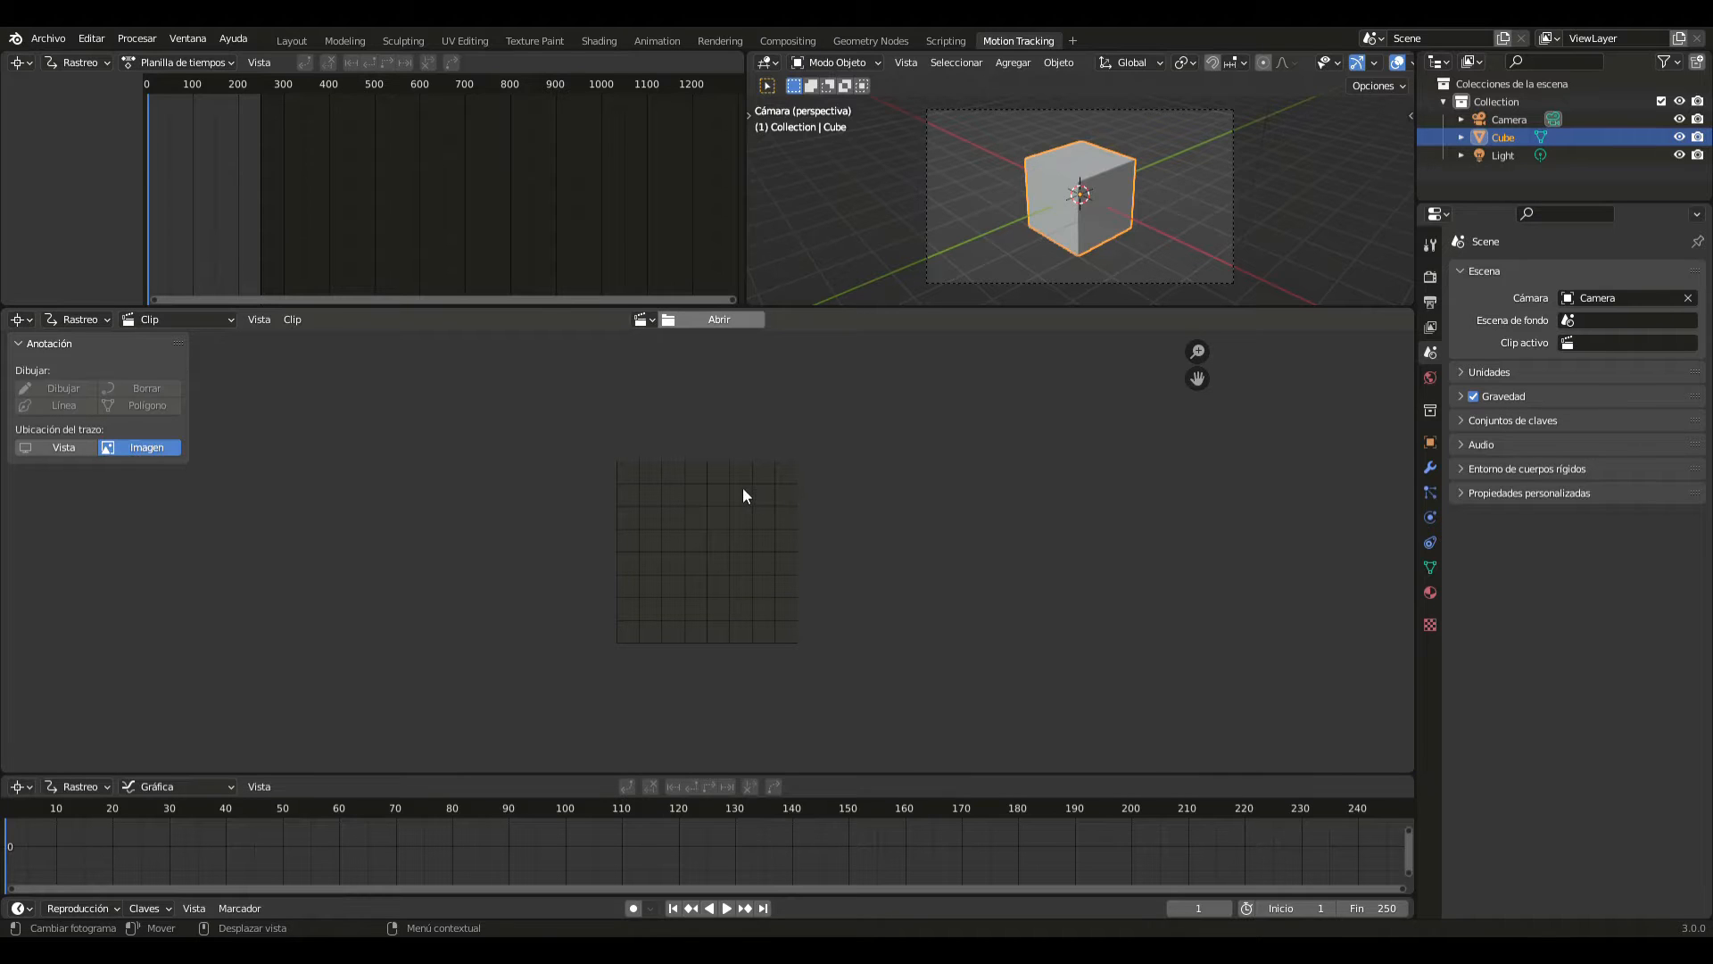
- Load the wood-surface photo as the tracking clip and set the scene frames to match it
scroll(806, 452, "down", 3)
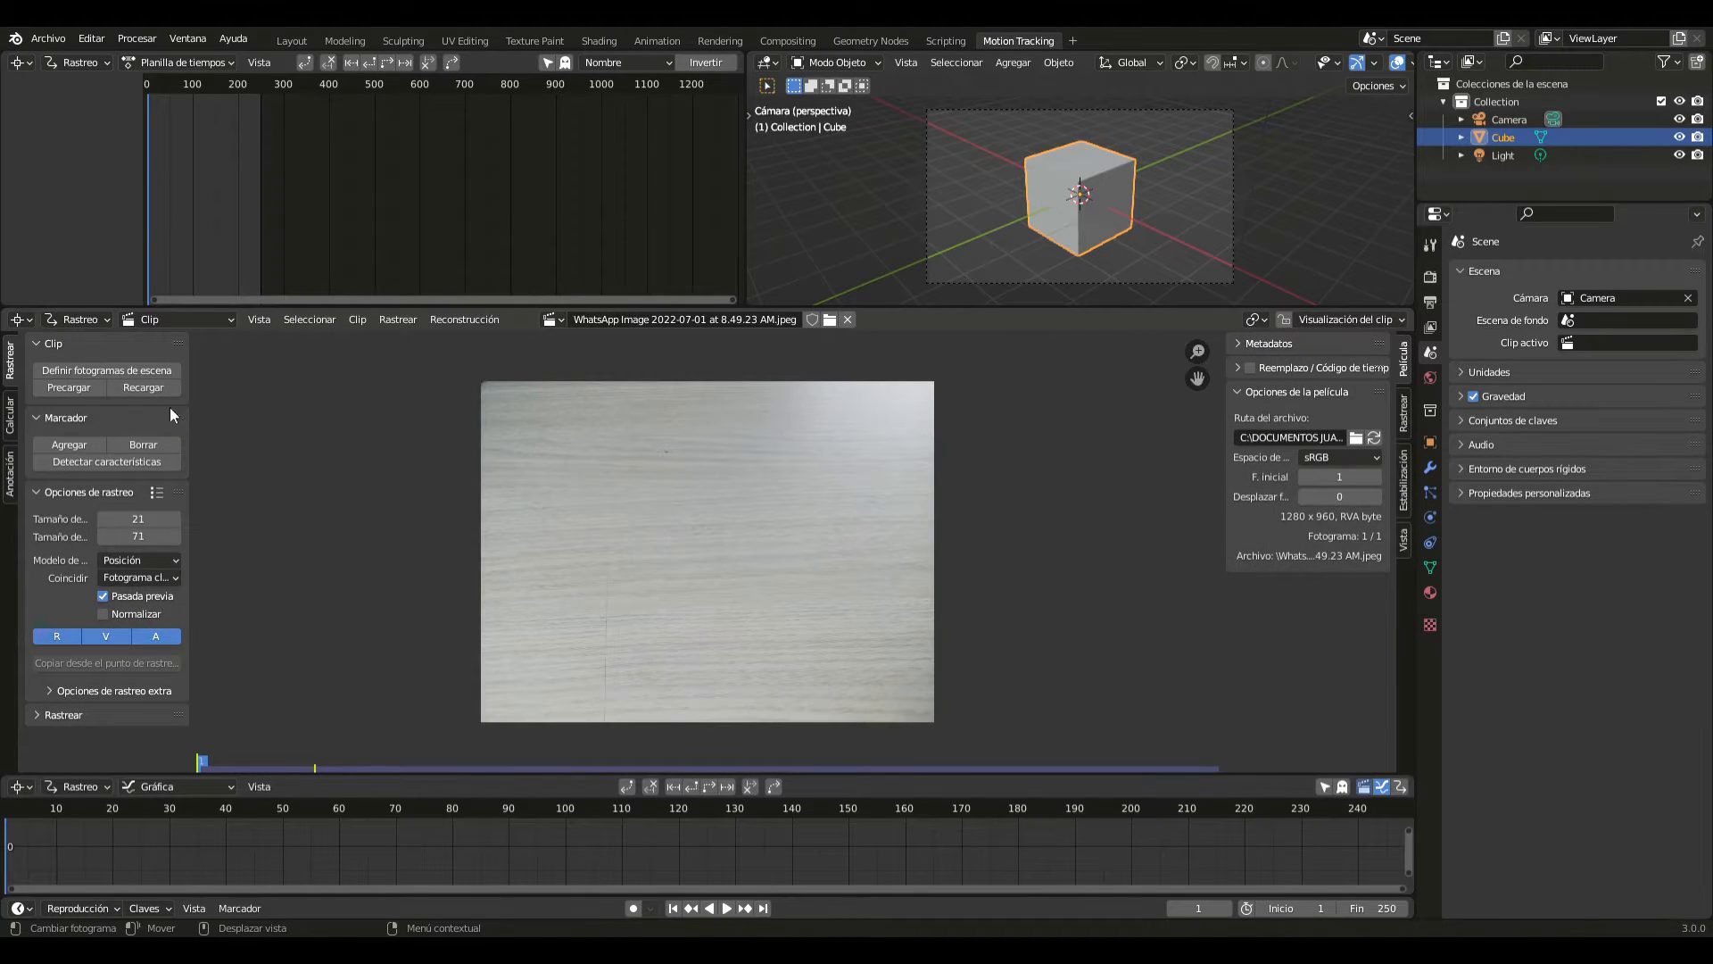
left_click(78, 368)
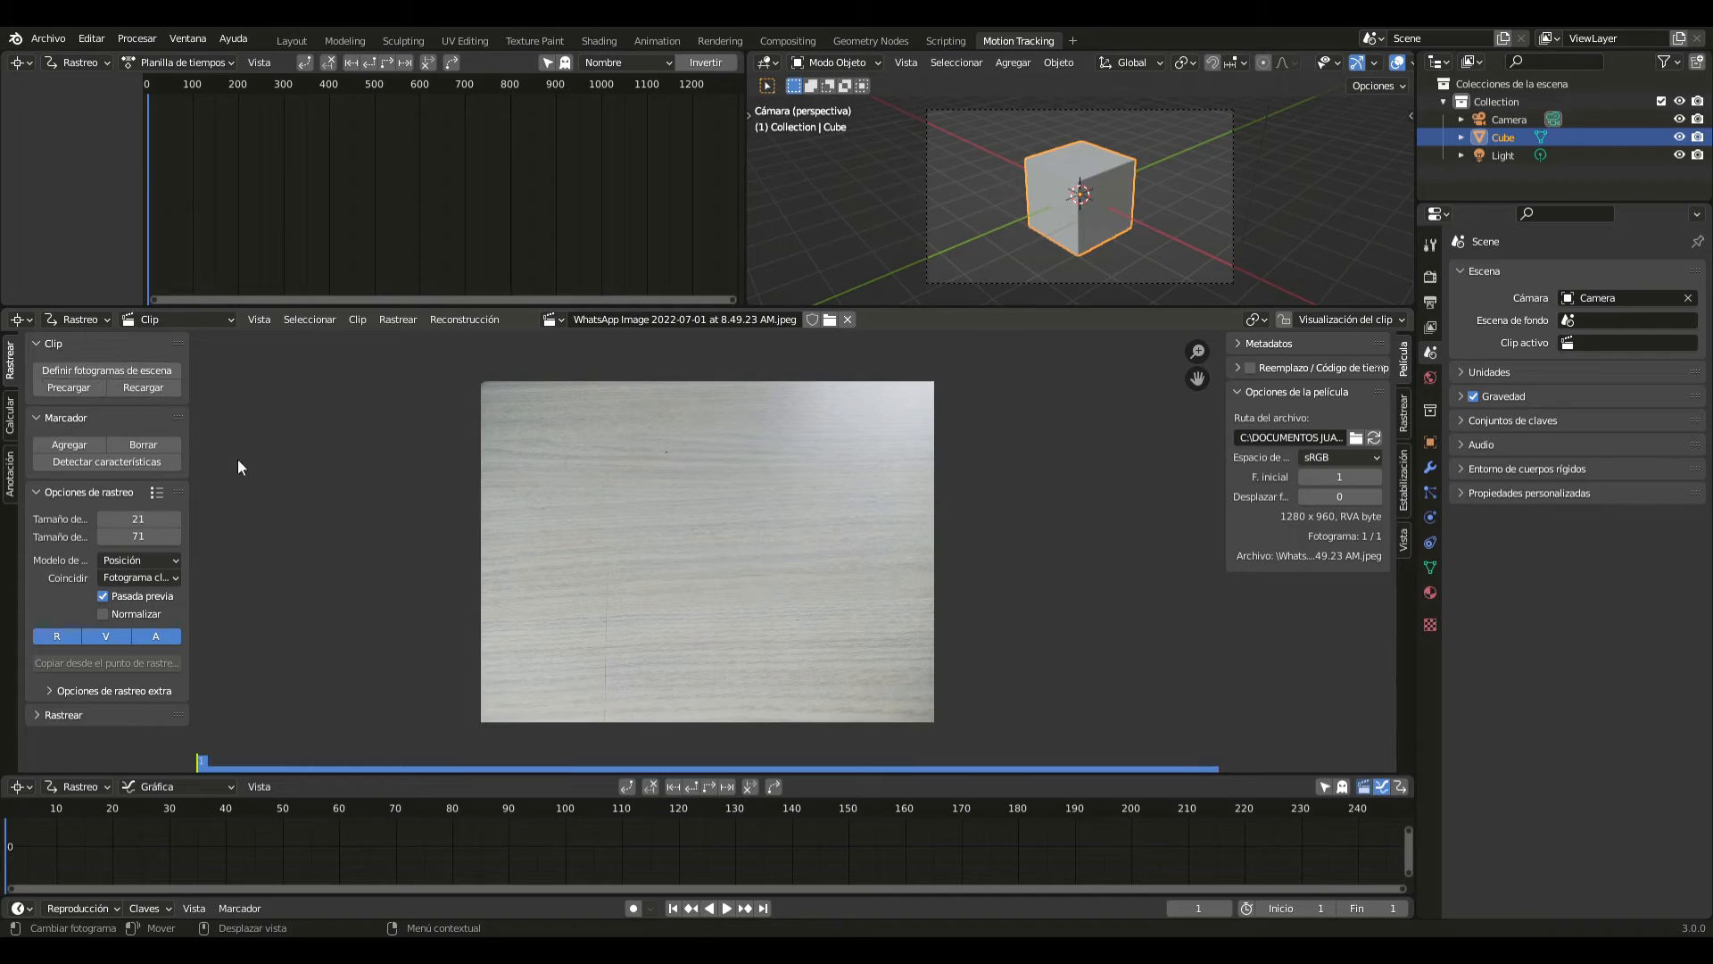
- Try automatic feature detection on the clip and delete the marker it creates
left_click(133, 462)
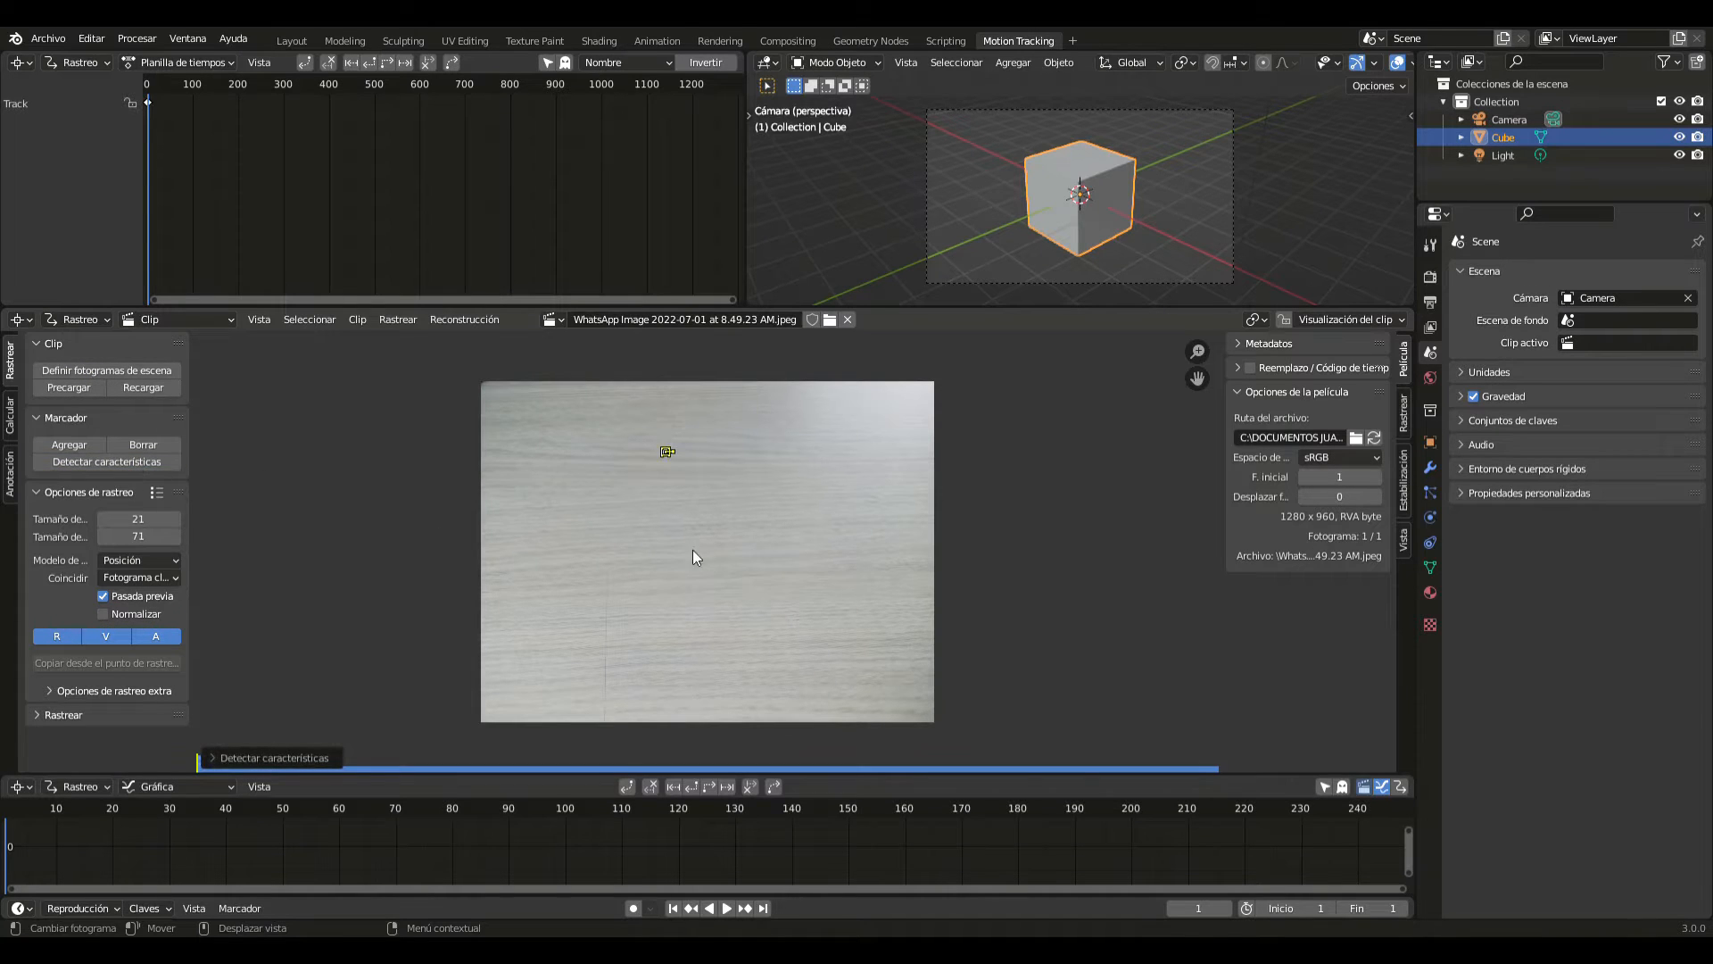
key("Delete")
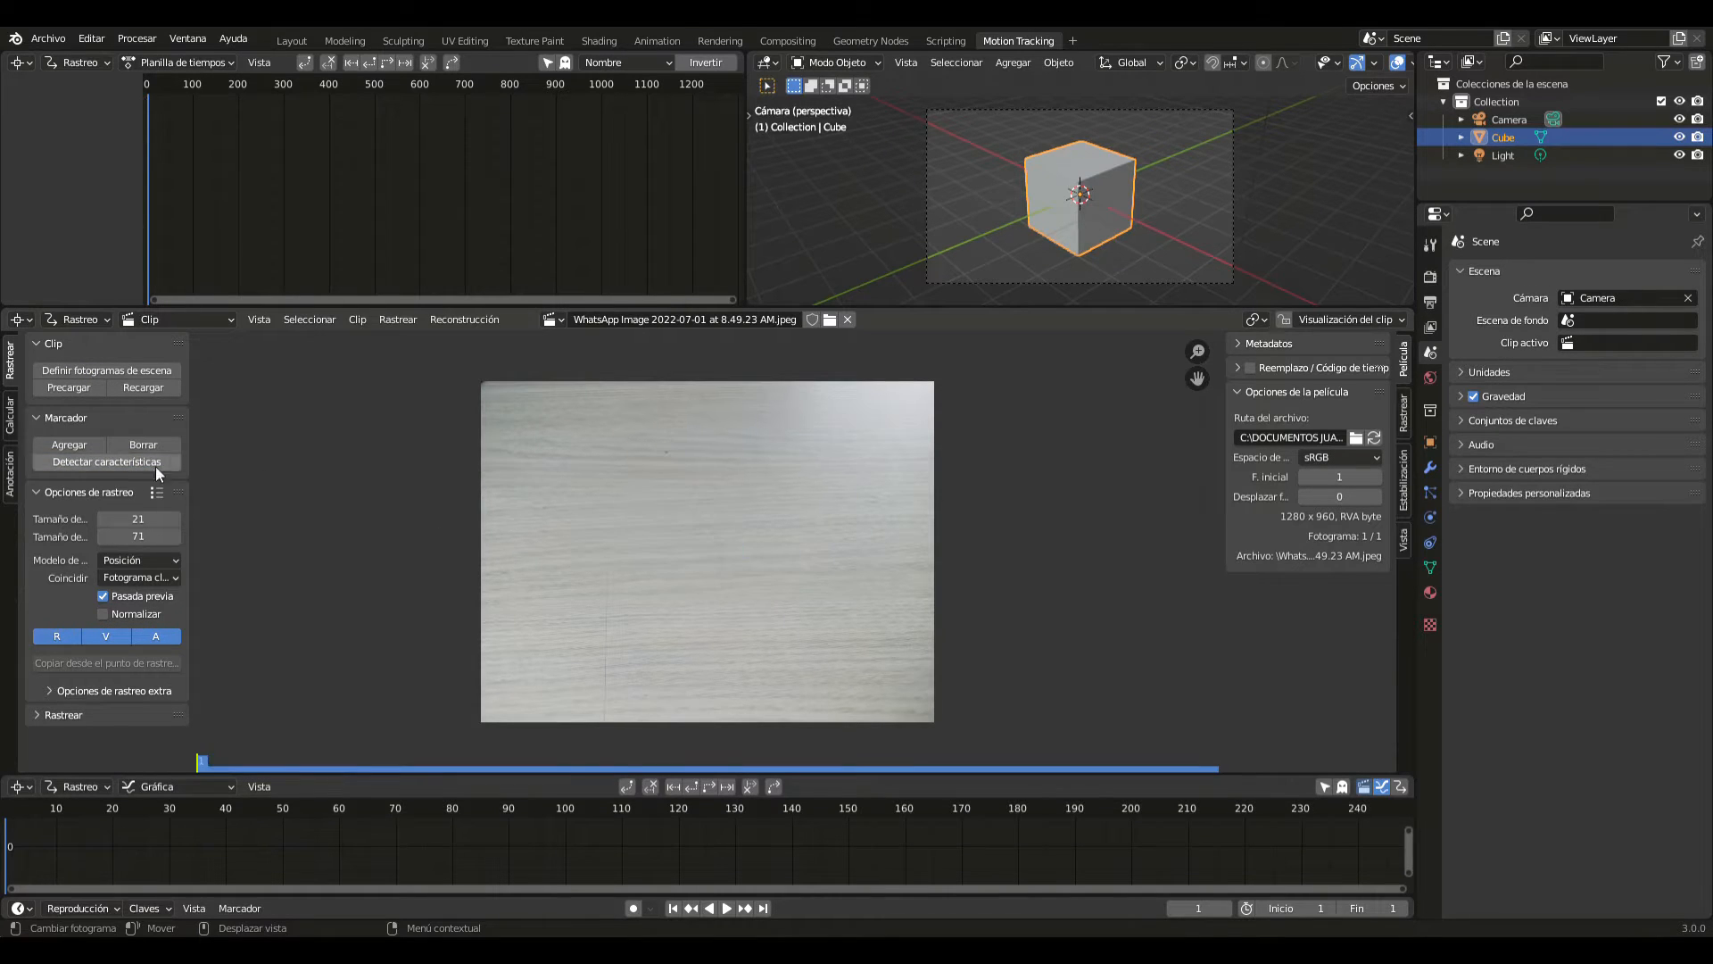
- Set the default tracking pattern size to 30 and the search size to 100
left_click(168, 521)
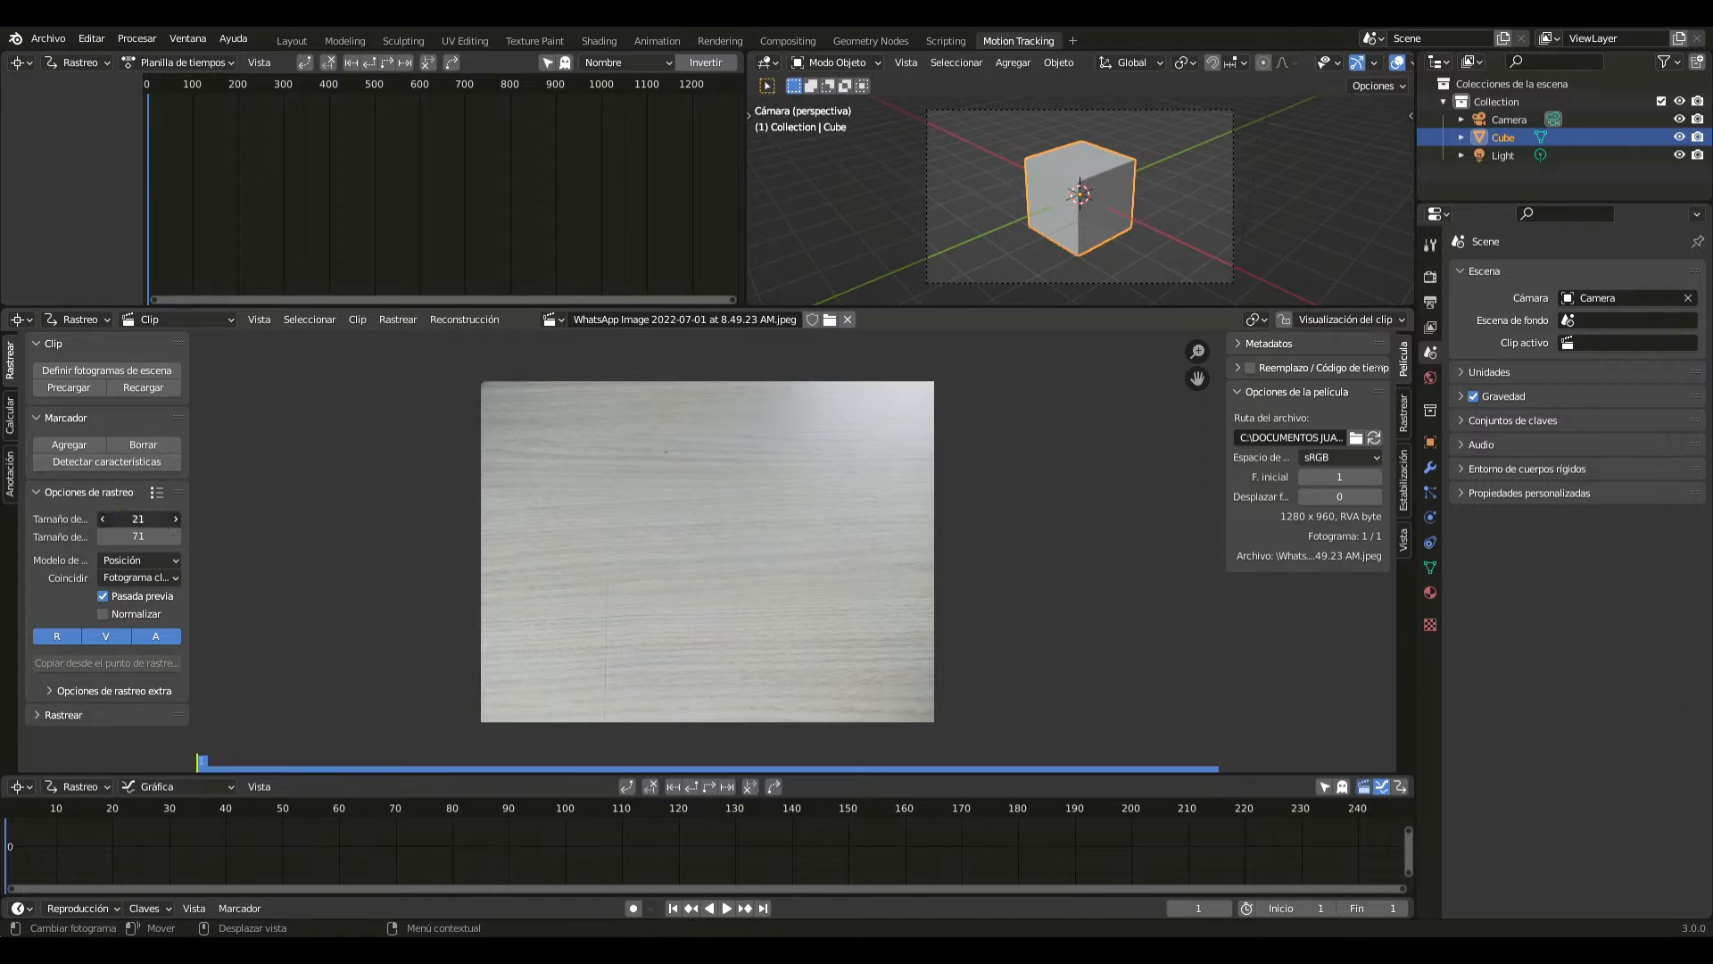
type("30")
key("Tab")
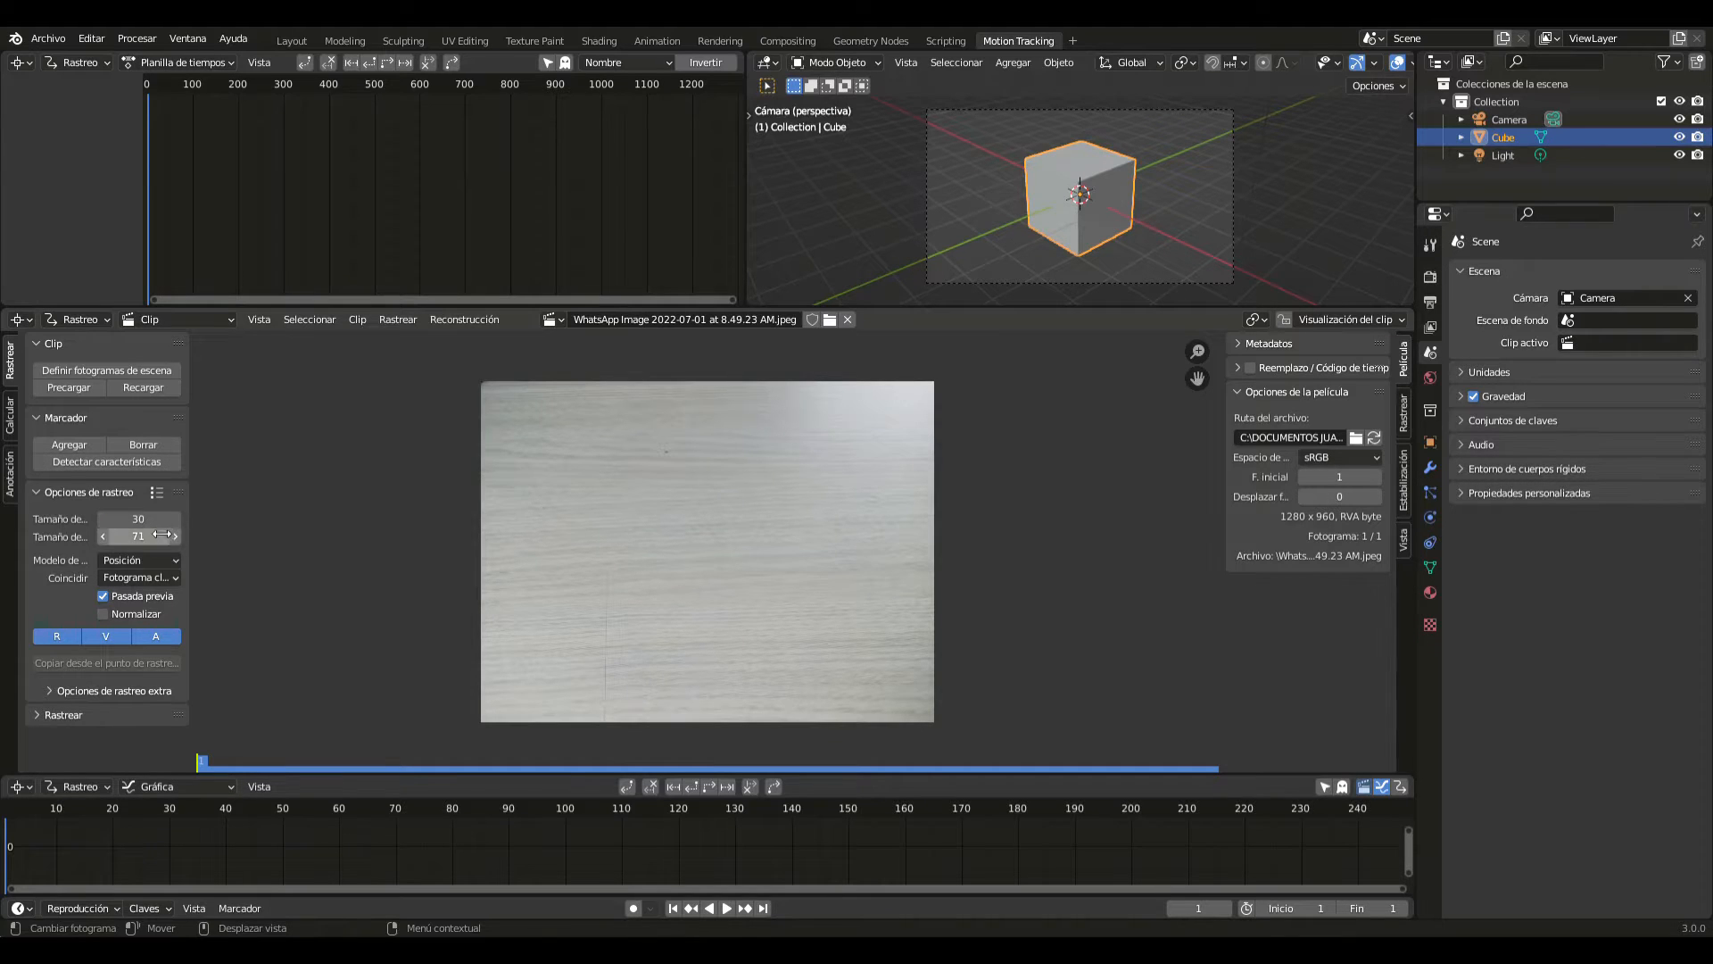
type("100")
key("Return")
- Place eight tracking markers across the photo: three in the upper row, two in the middle and three in the lower row
left_click(589, 464, "ctrl")
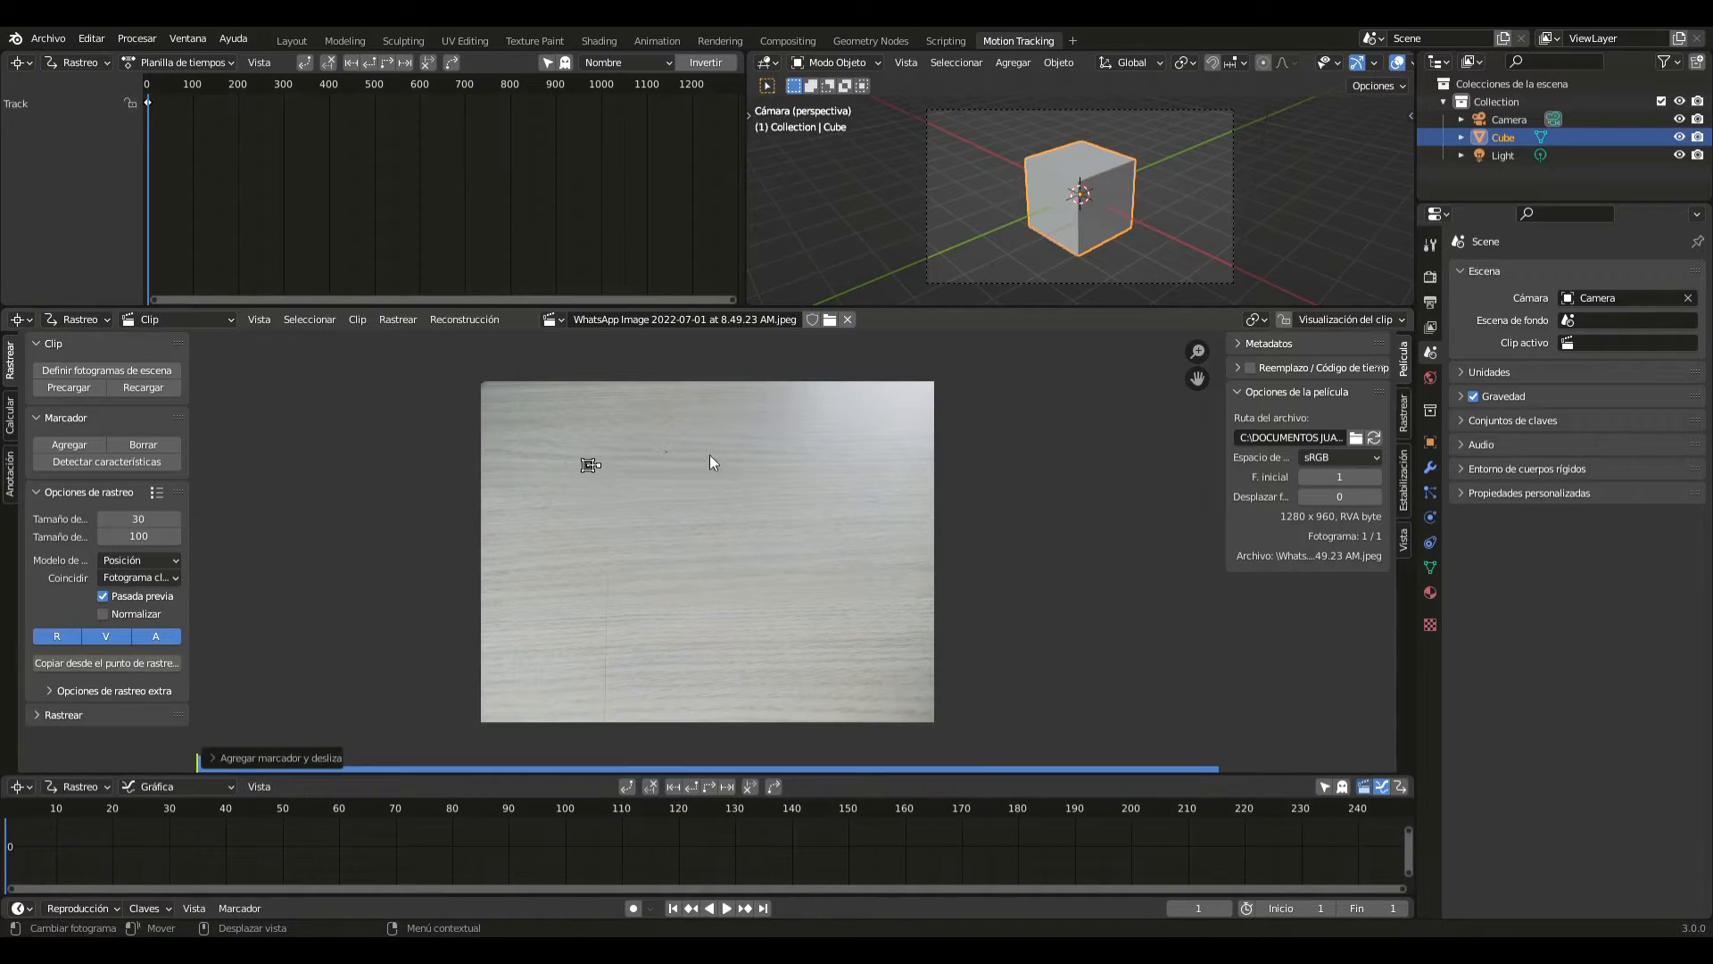
key("alt+s")
left_click(730, 466, "ctrl")
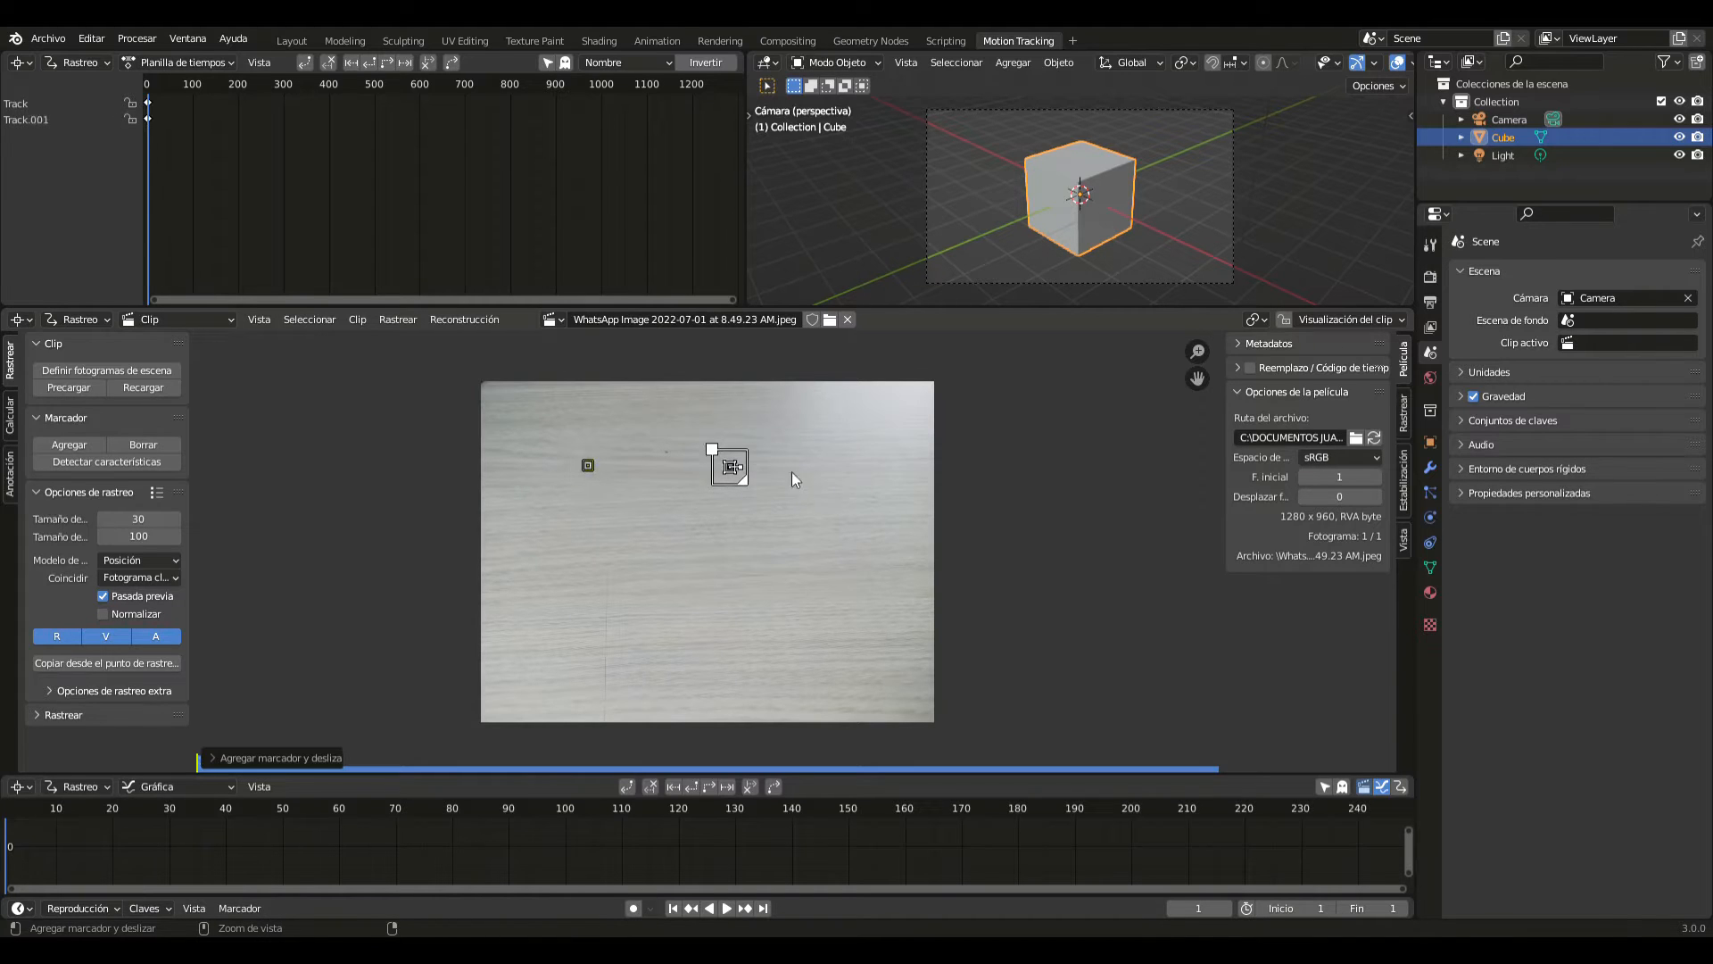
left_click(864, 475, "ctrl")
left_click(651, 567, "ctrl")
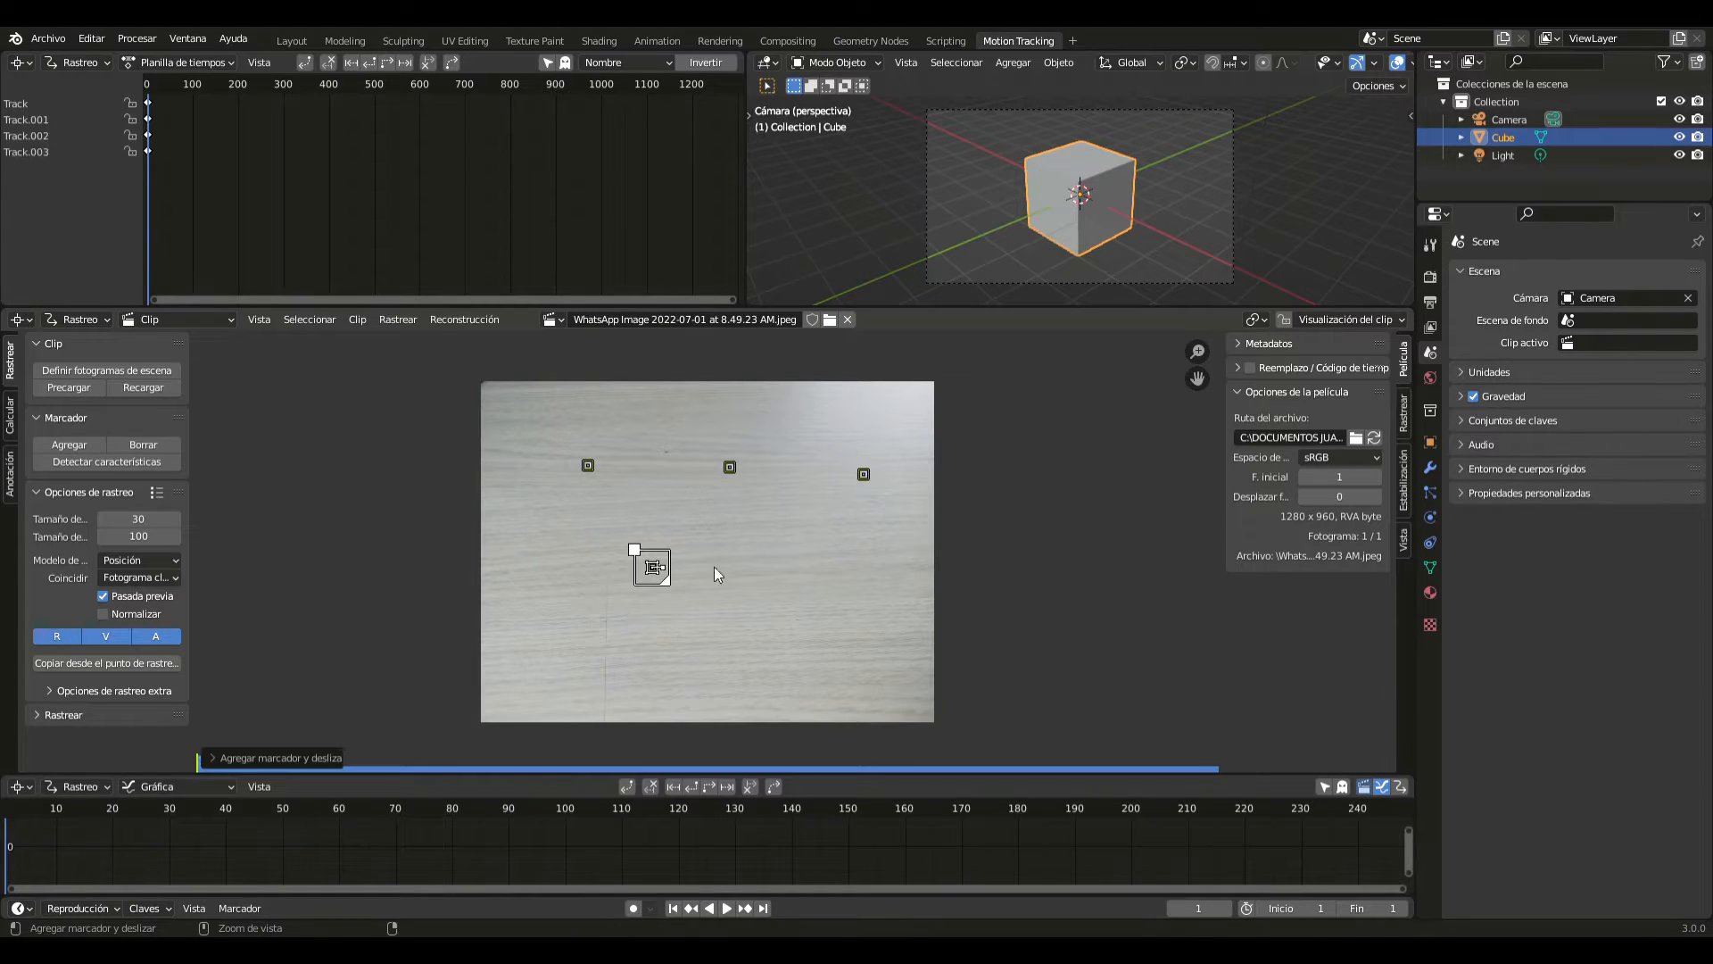
left_click(810, 556, "ctrl")
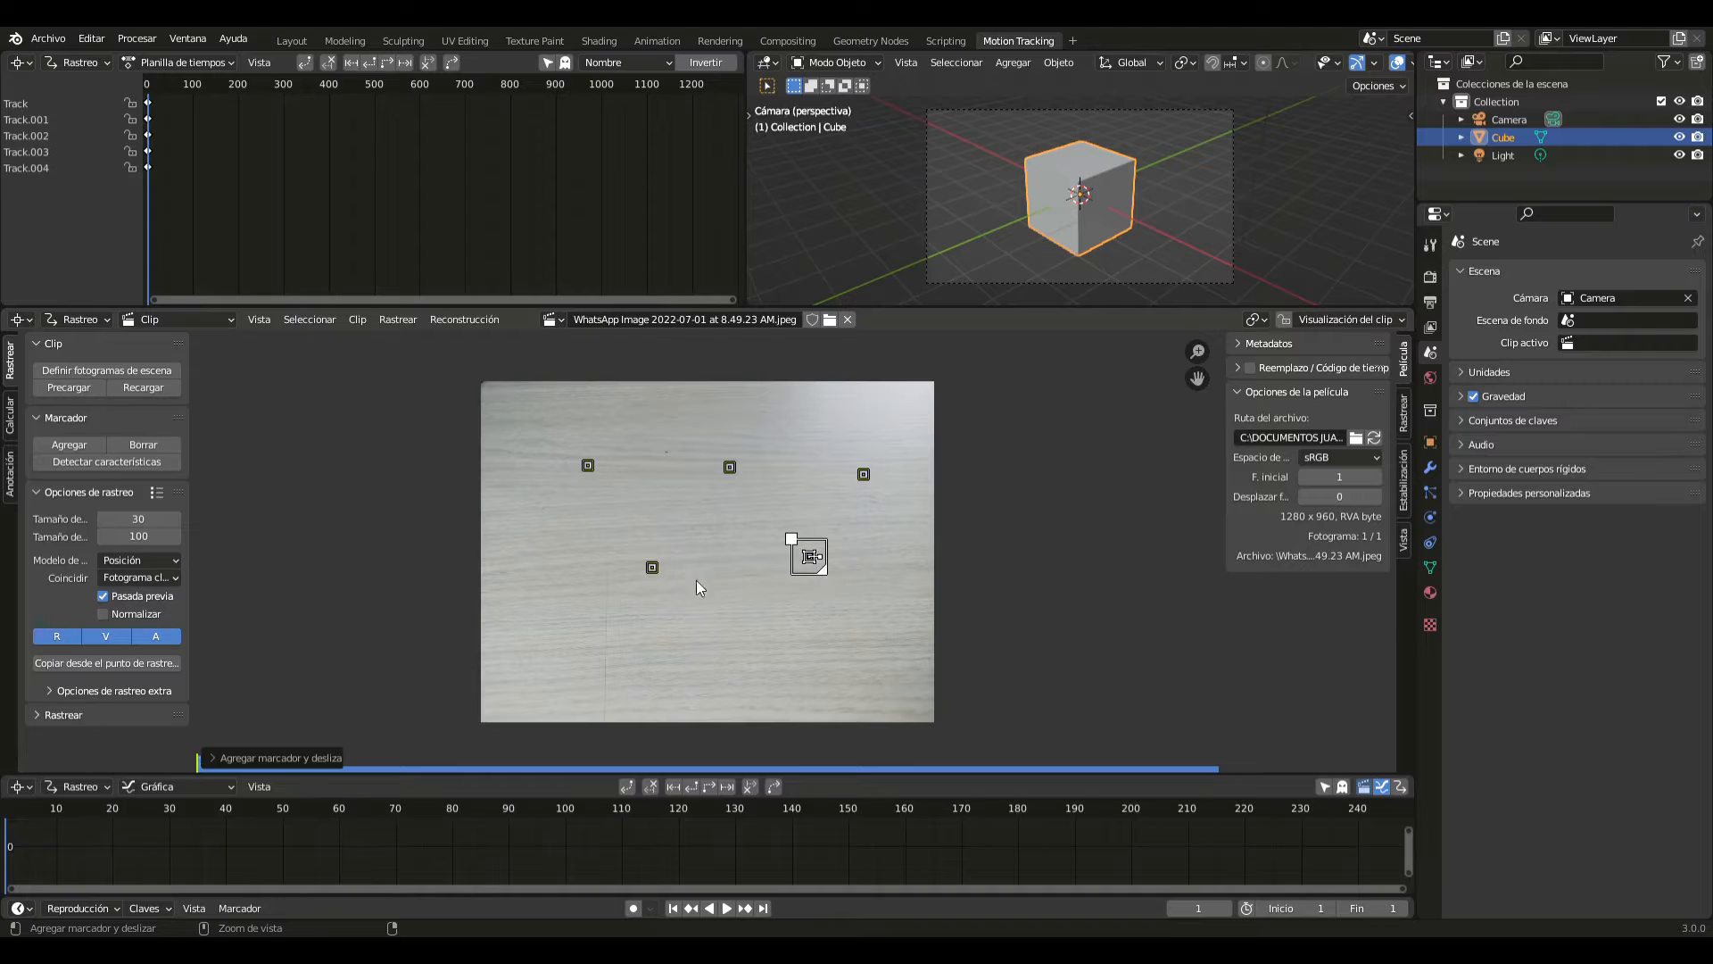
left_click(571, 637, "ctrl")
left_click(727, 634, "ctrl")
left_click(873, 624, "ctrl")
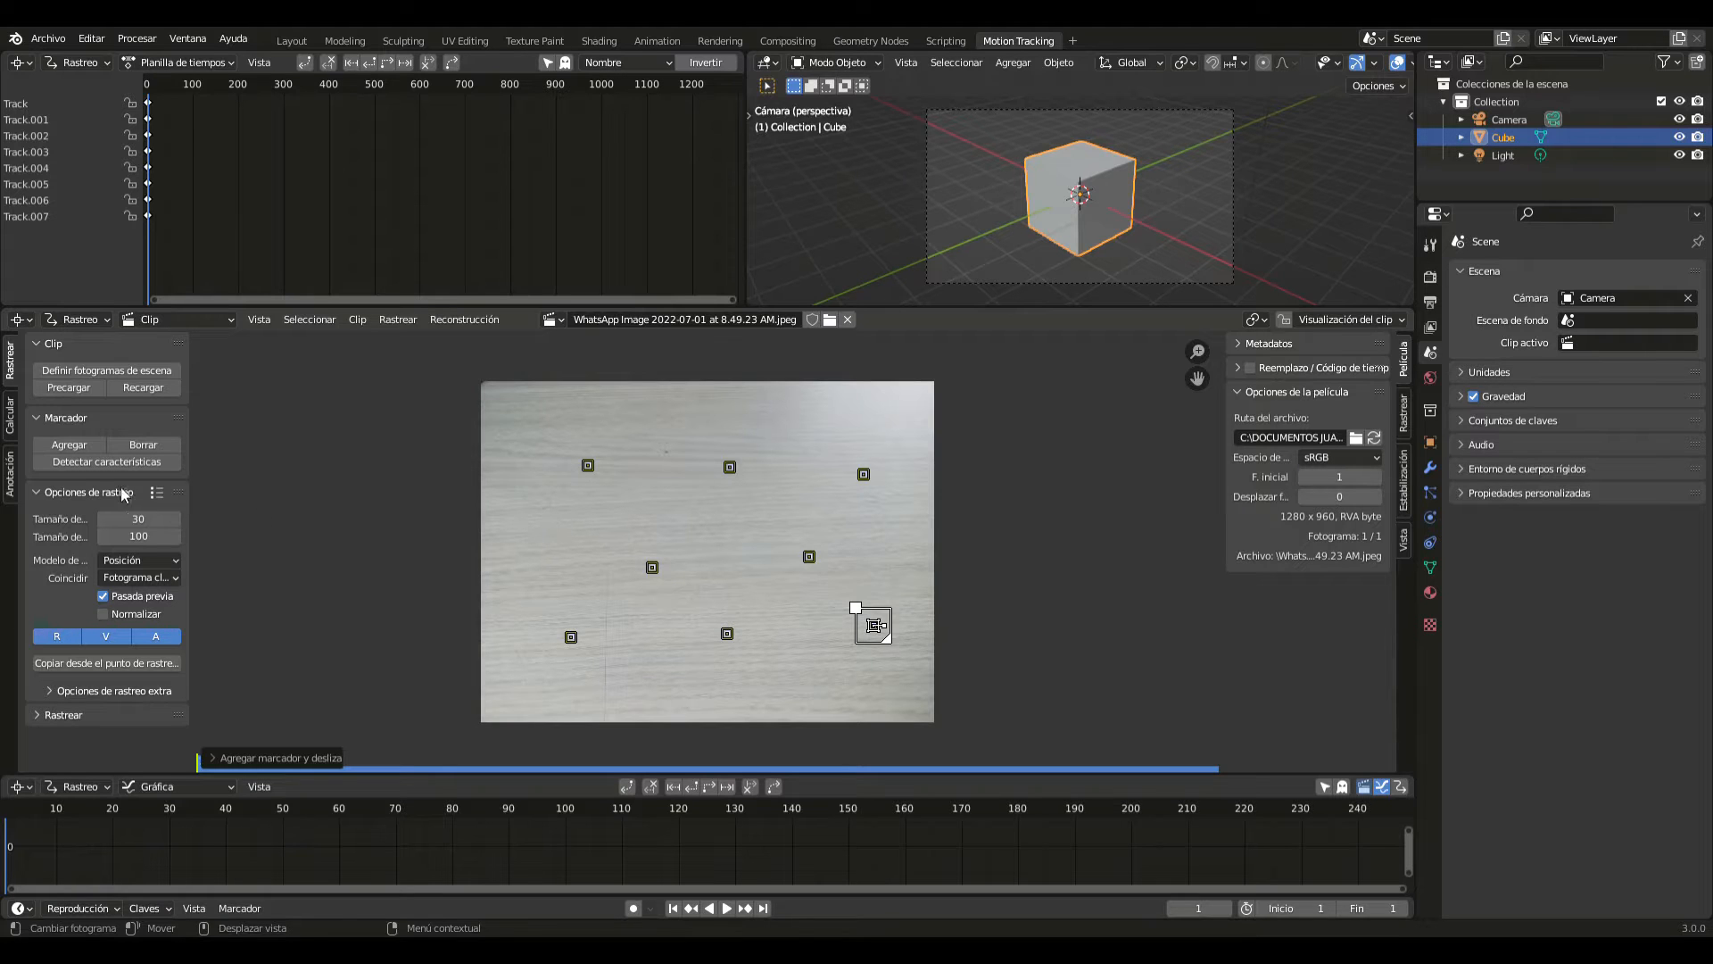
- Select all markers, enable automatic keyframes and focal length refinement, and try to solve the camera motion
left_click(10, 416)
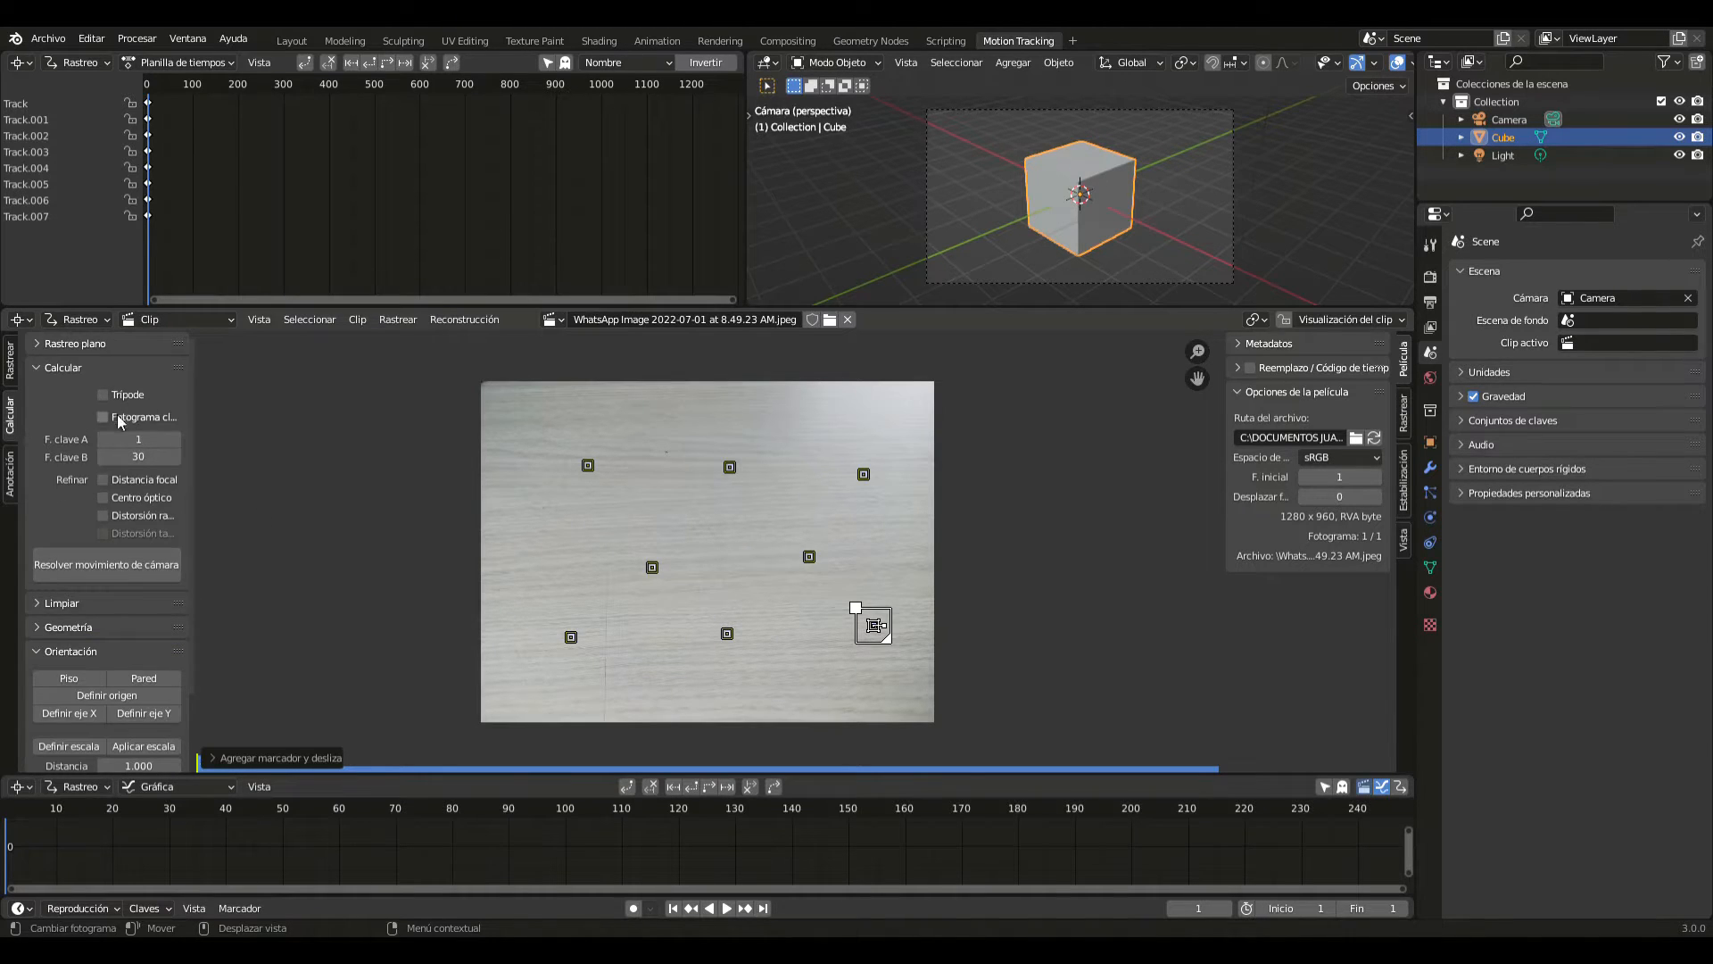
key("a")
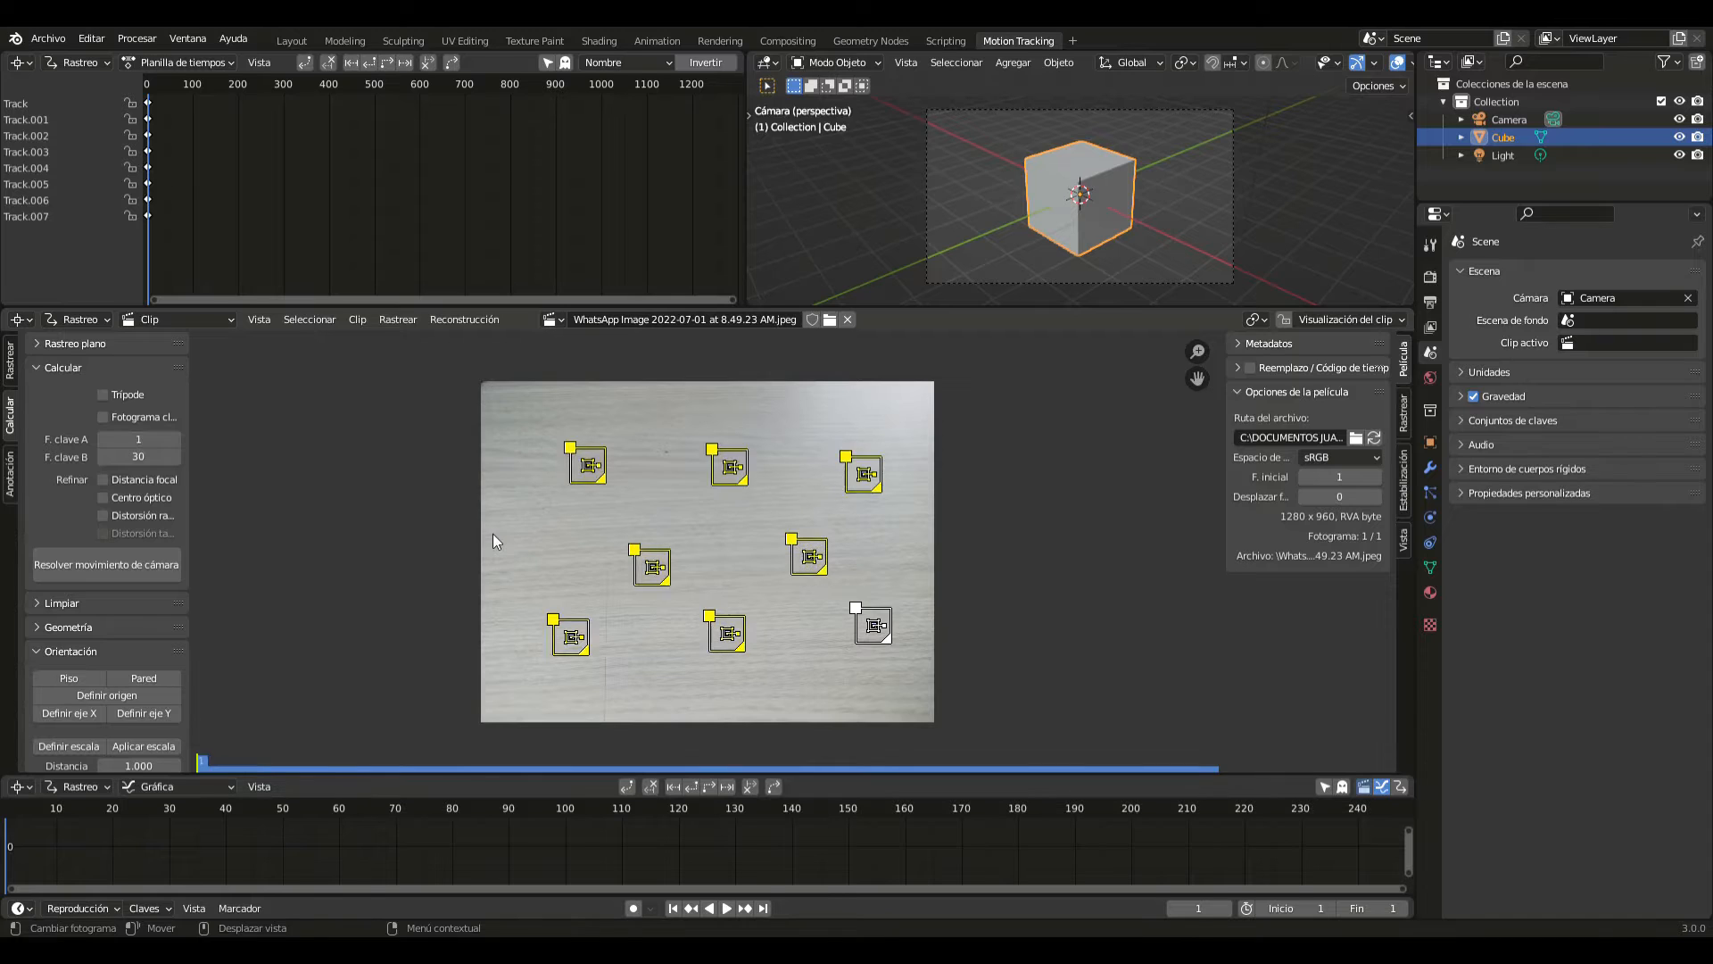
left_click(704, 791)
left_click(357, 497)
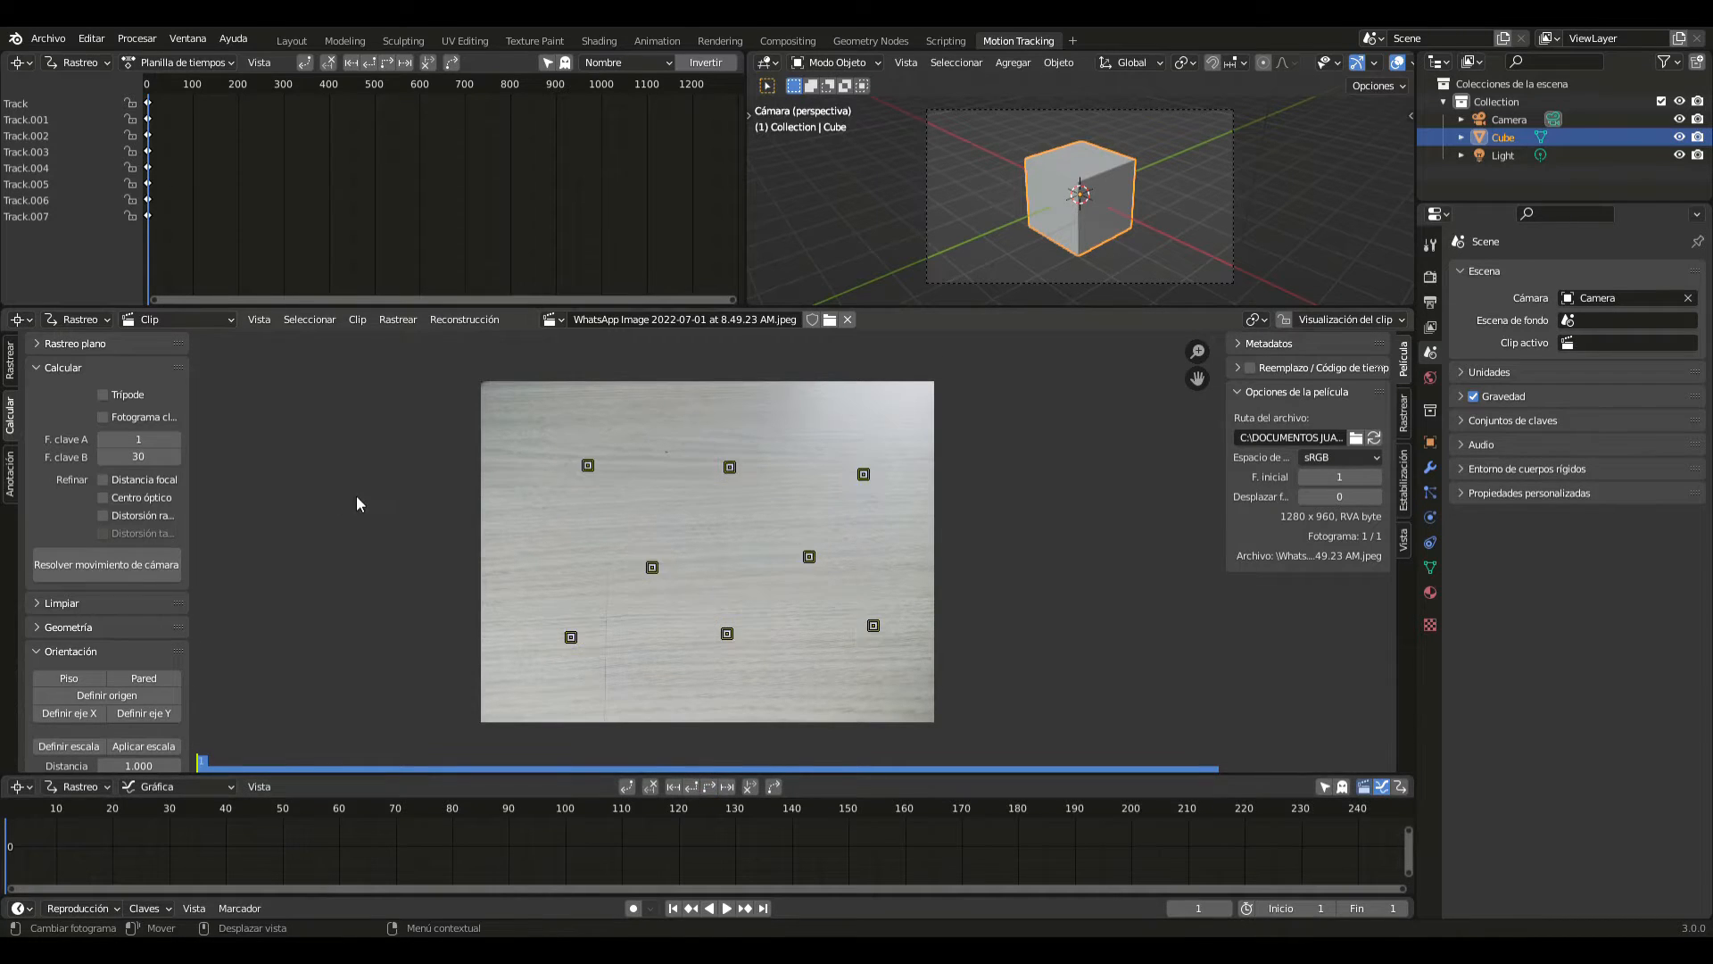
key("a")
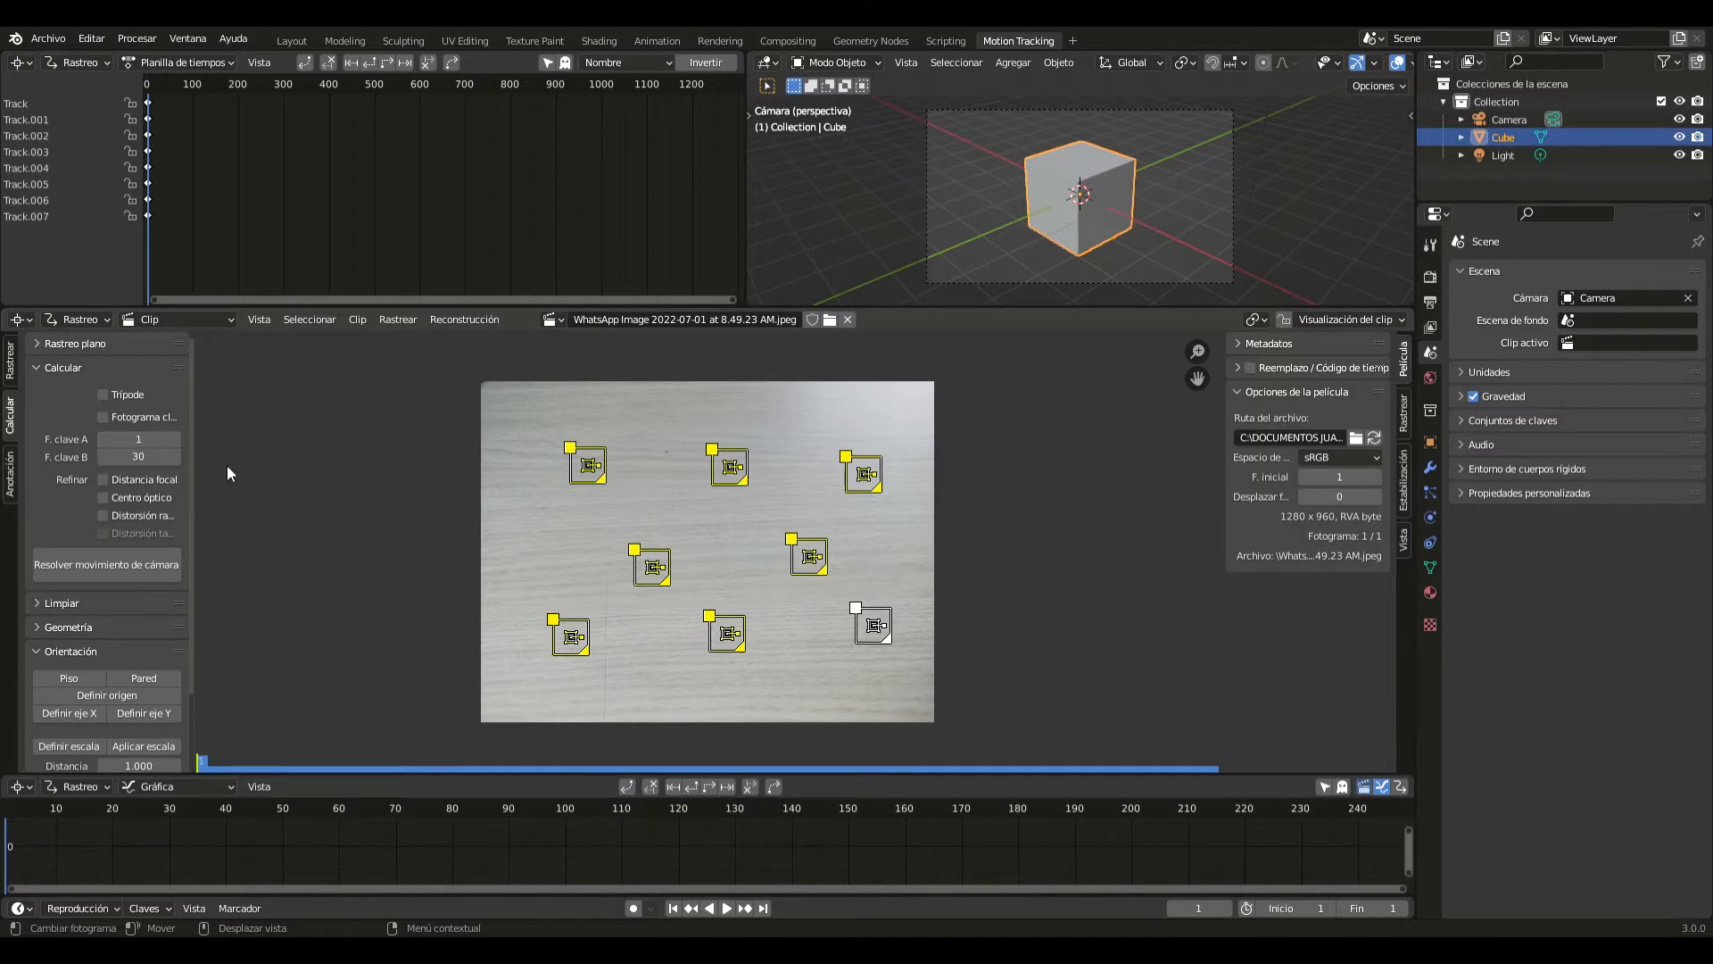
left_click(104, 417)
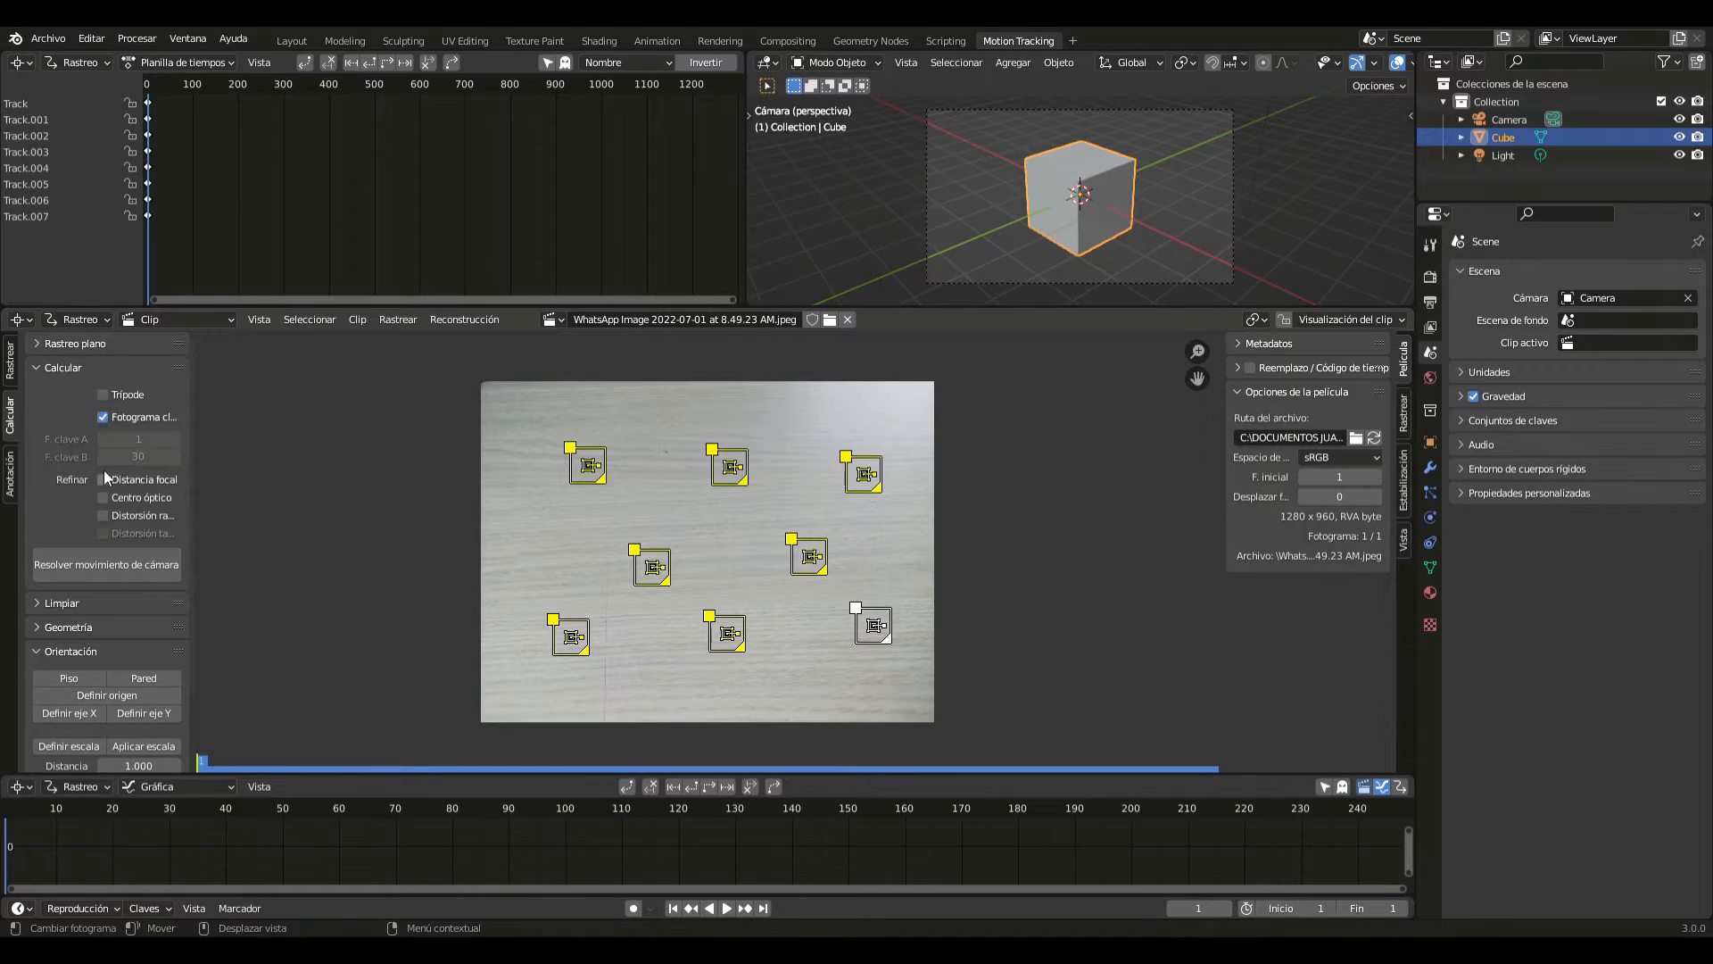
left_click(105, 563)
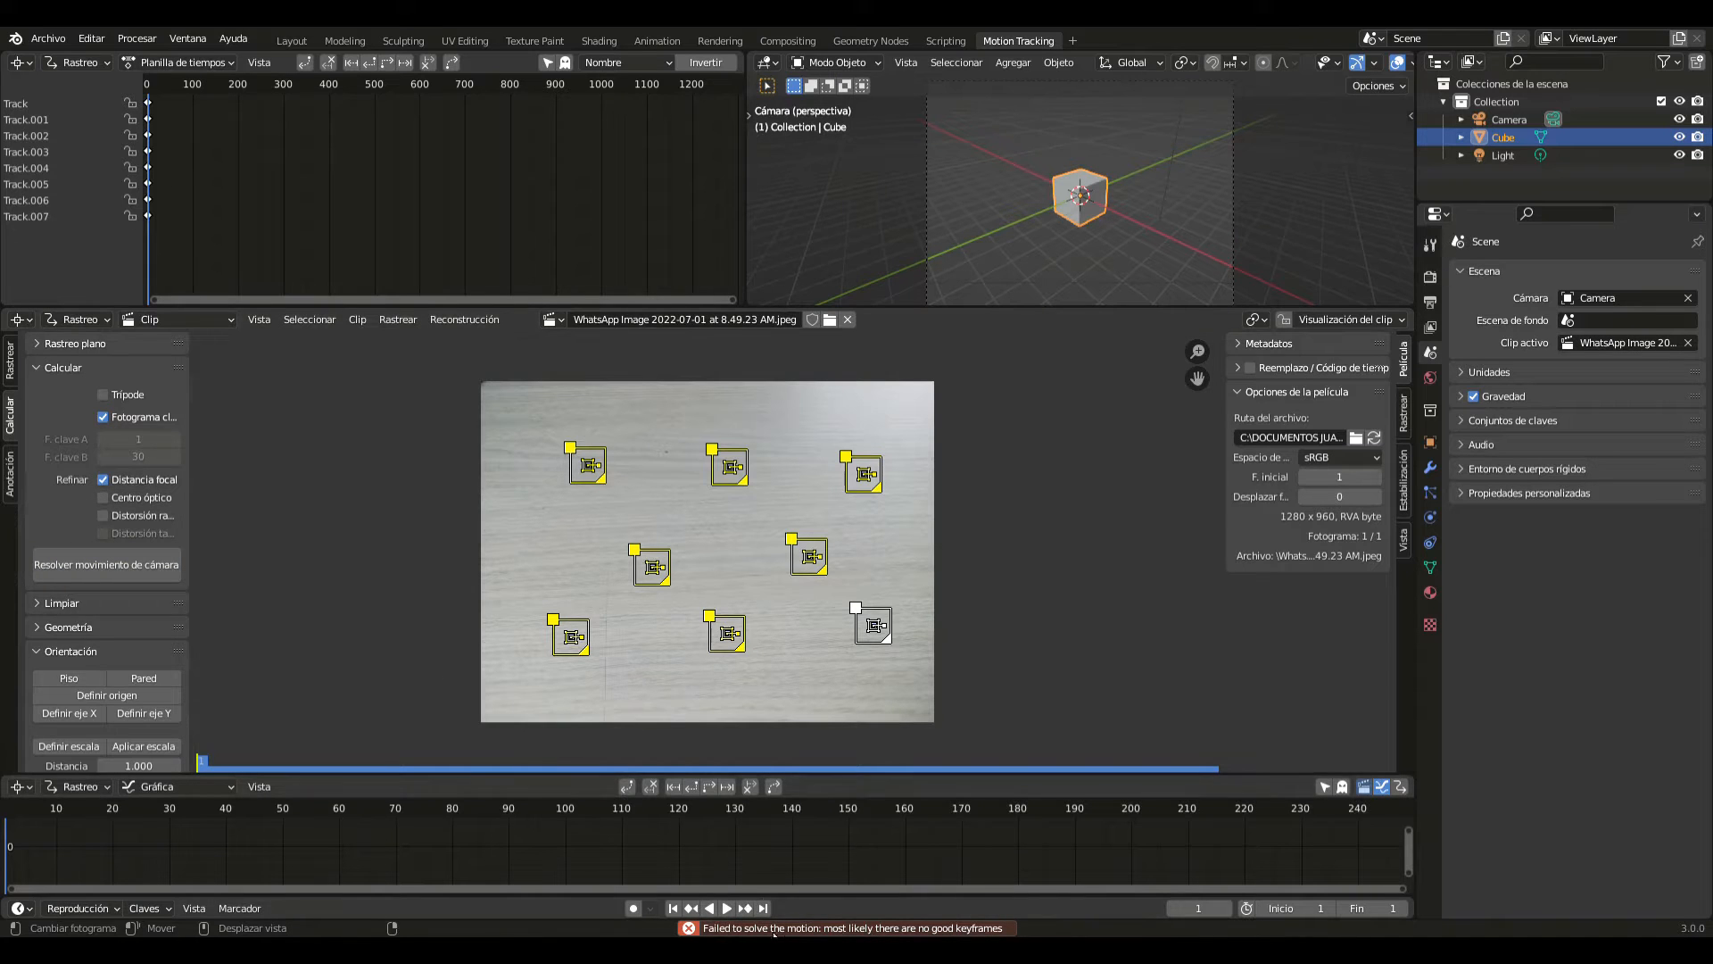
- Solve the camera motion with the tripod option enabled, and set up the tracking scene
left_click(104, 395)
left_click(131, 564)
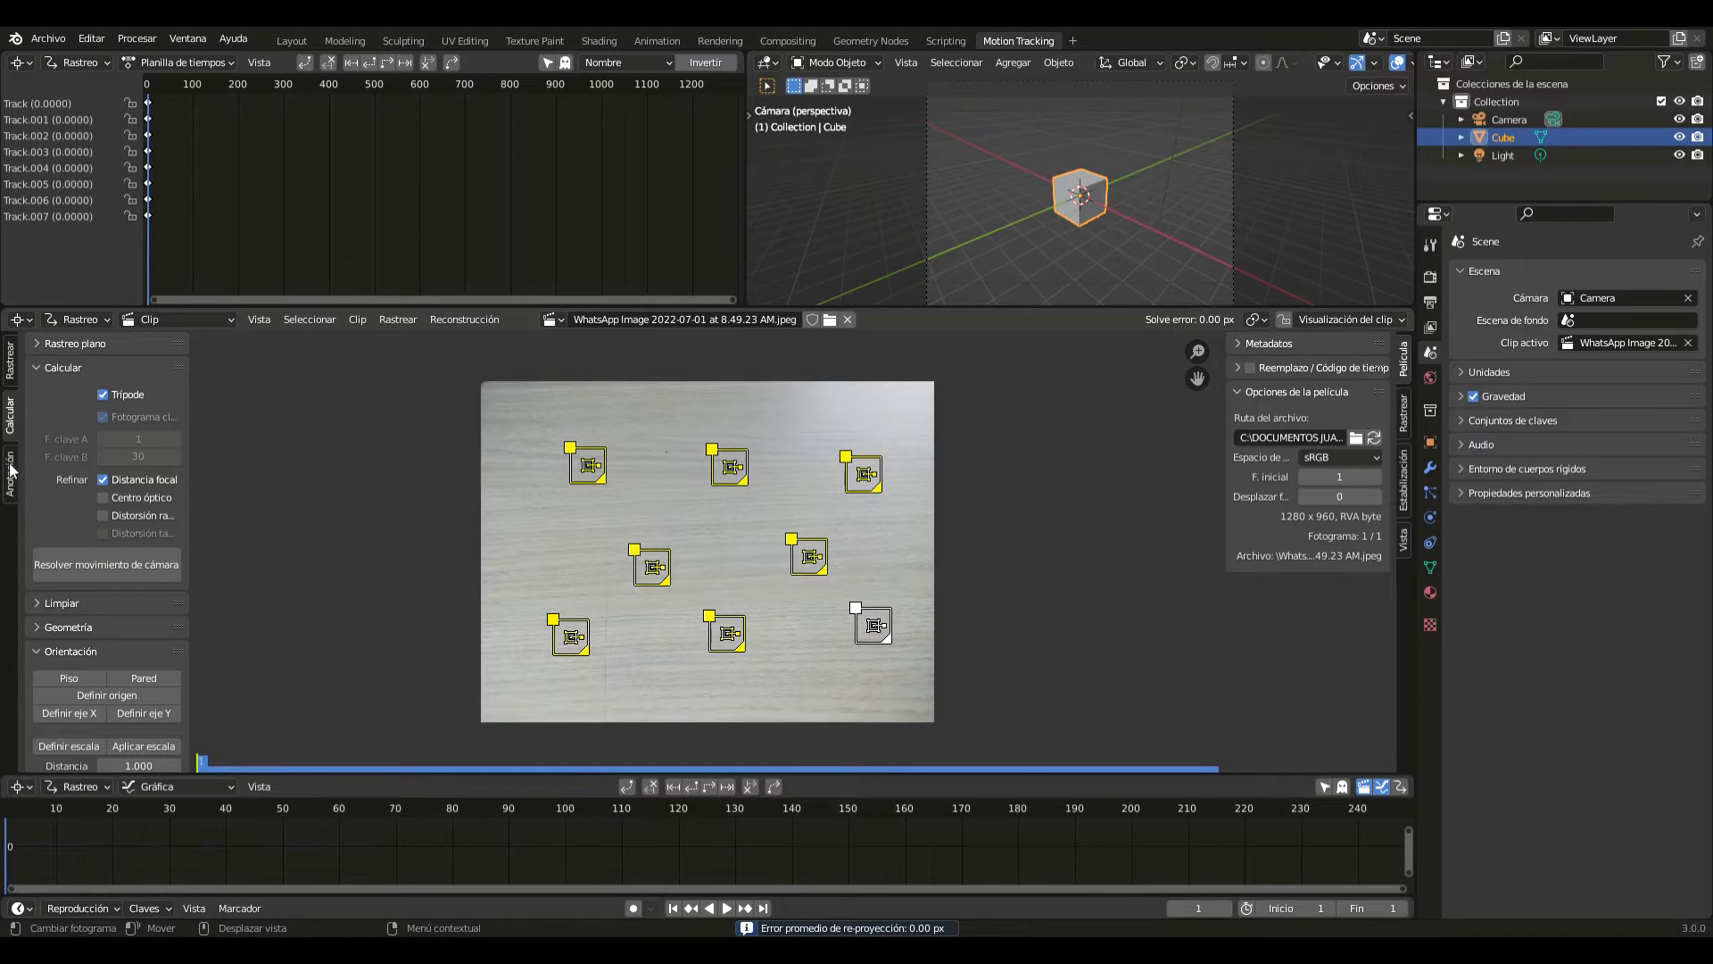
scroll(134, 564, "down", 3)
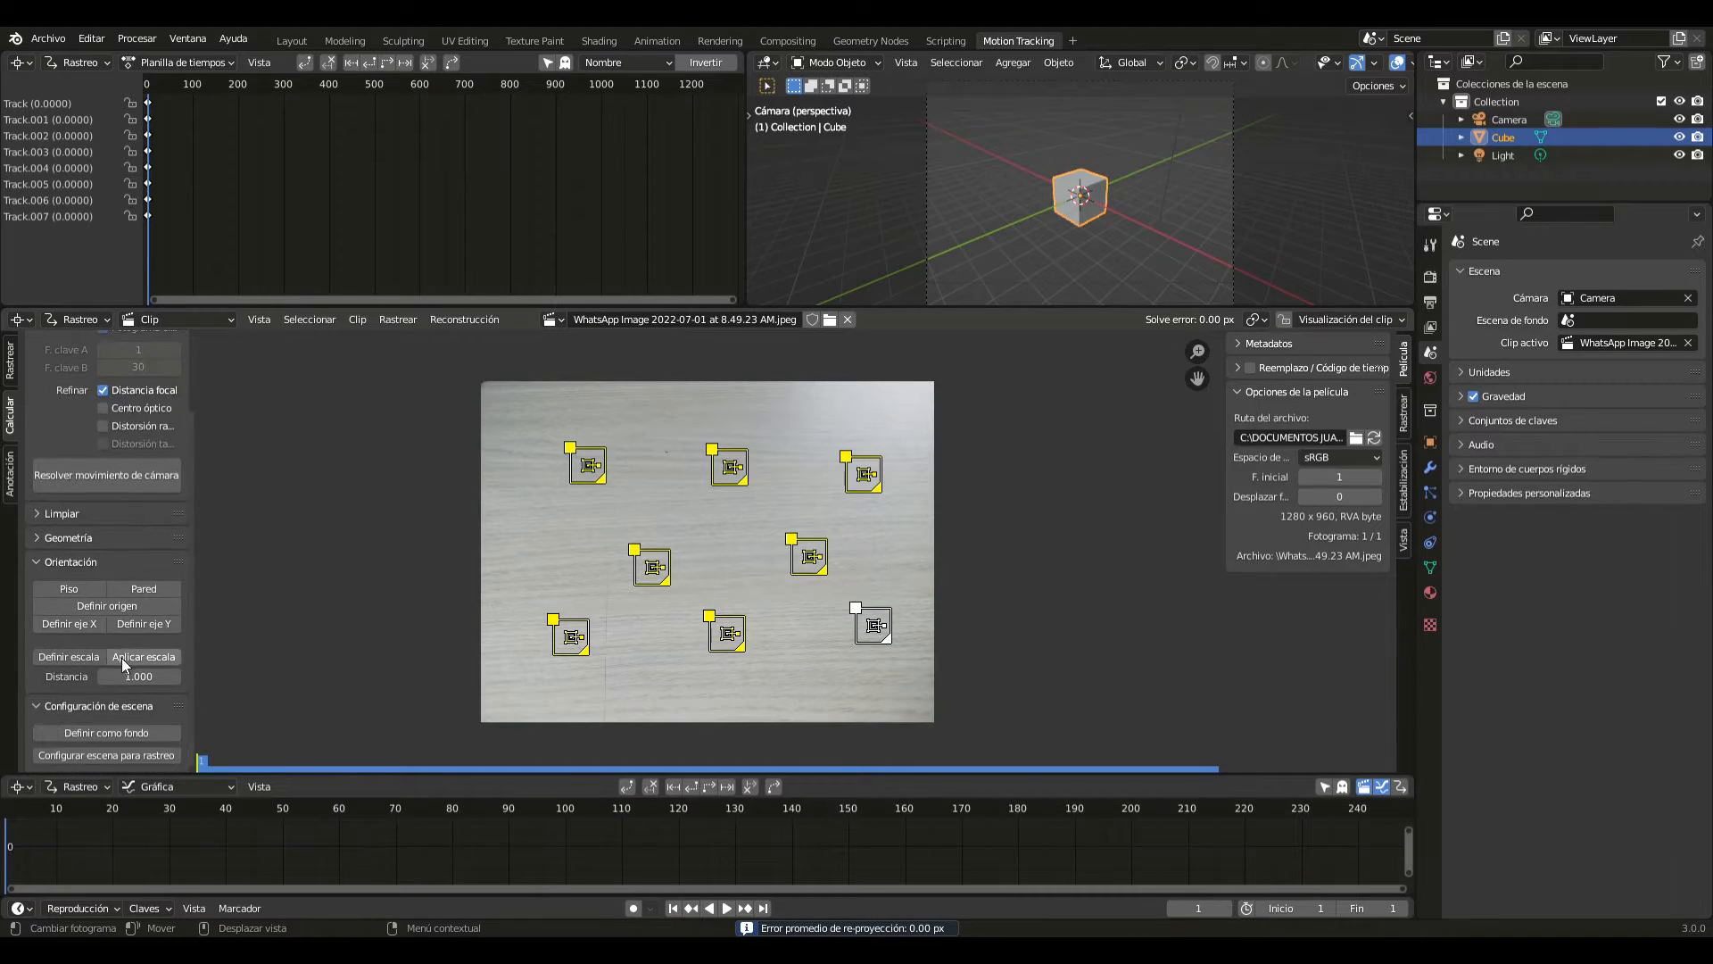
left_click(123, 754)
- Align the scene's X axis to the upper-middle marker, also trying the middle row's left marker
left_click(771, 458)
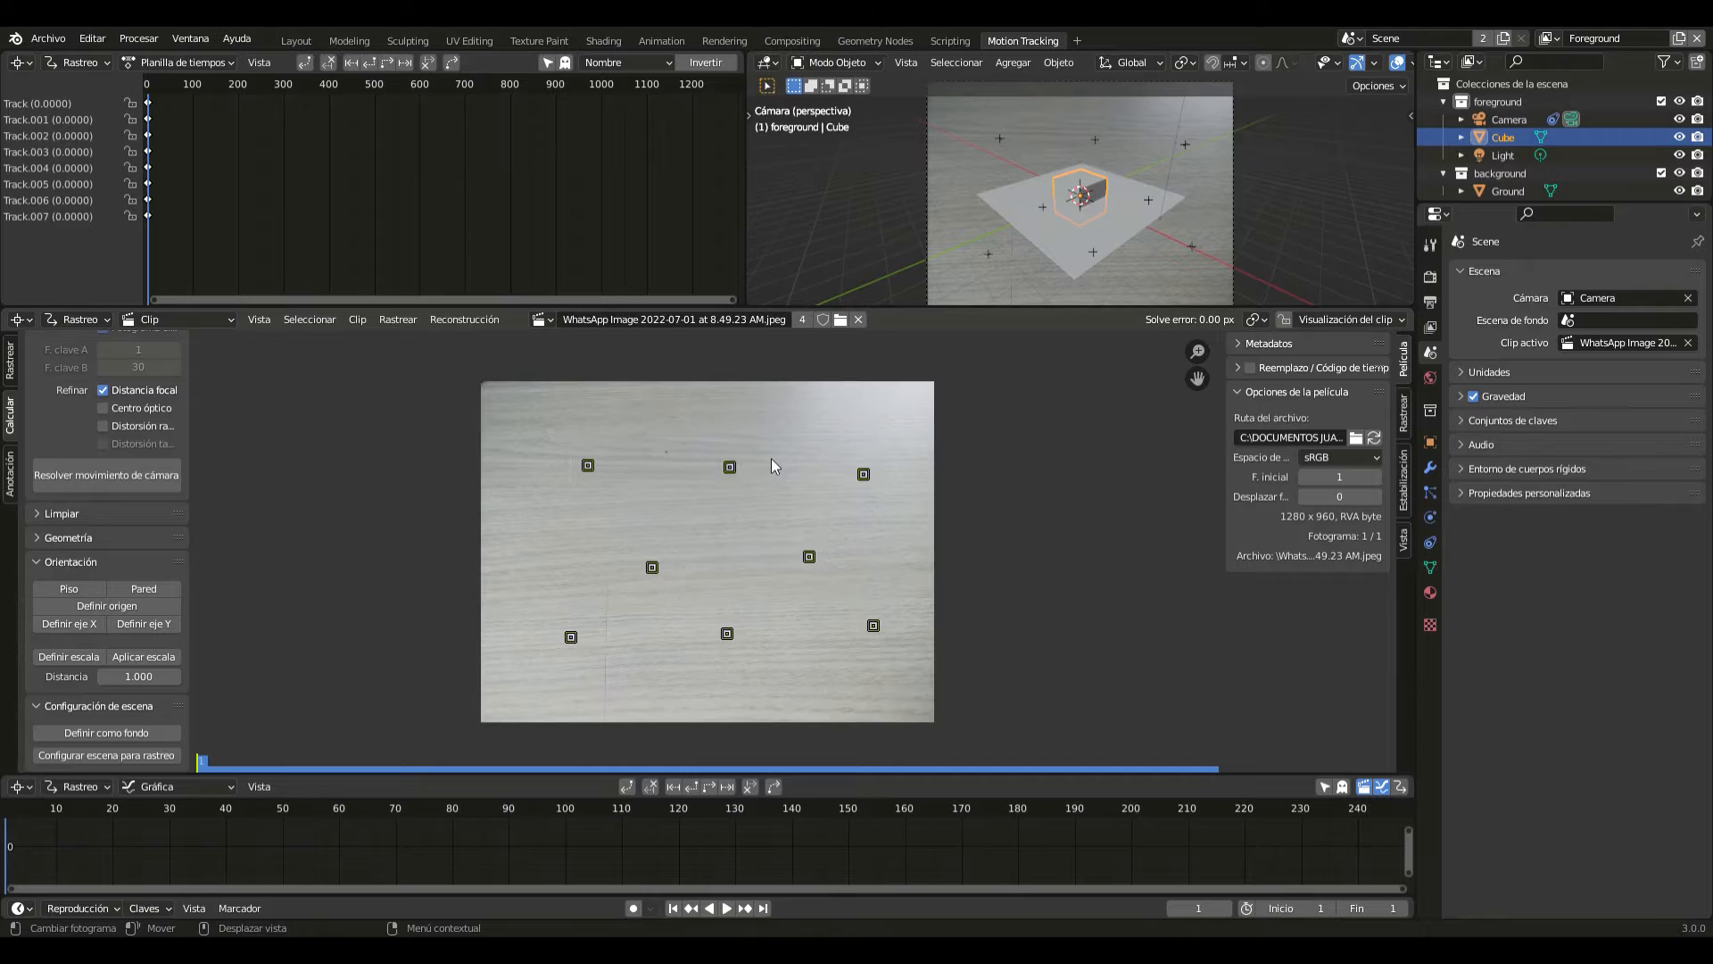
left_click(72, 623)
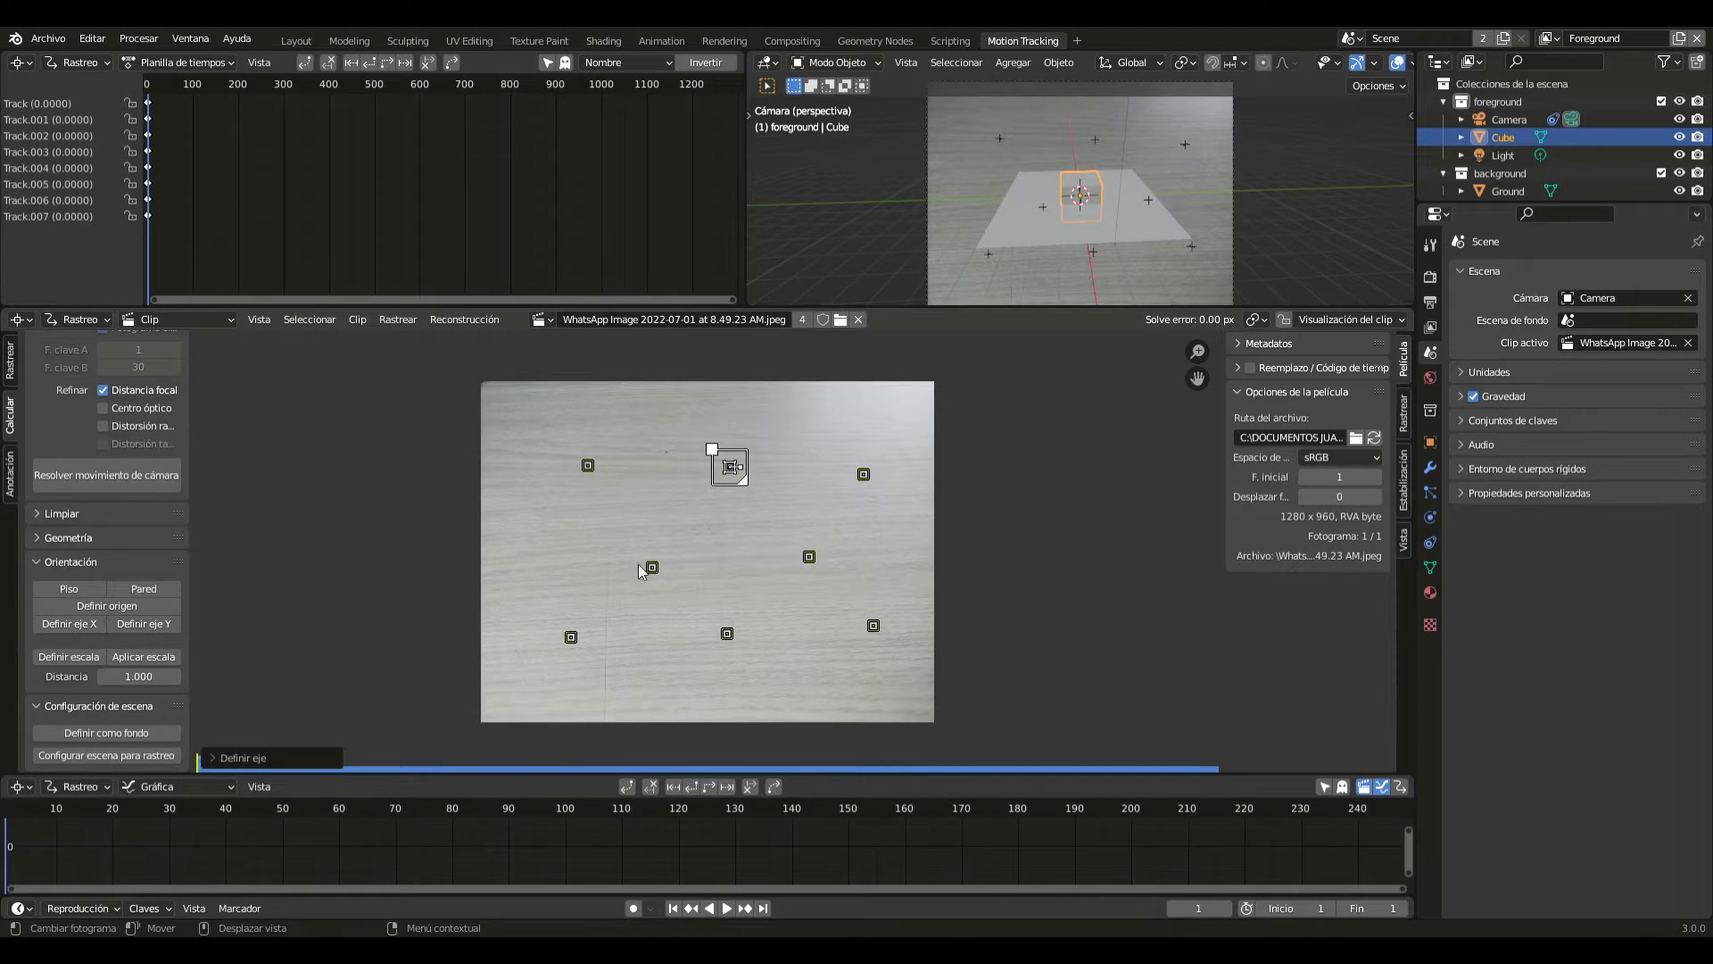
left_click(646, 565)
left_click(64, 627)
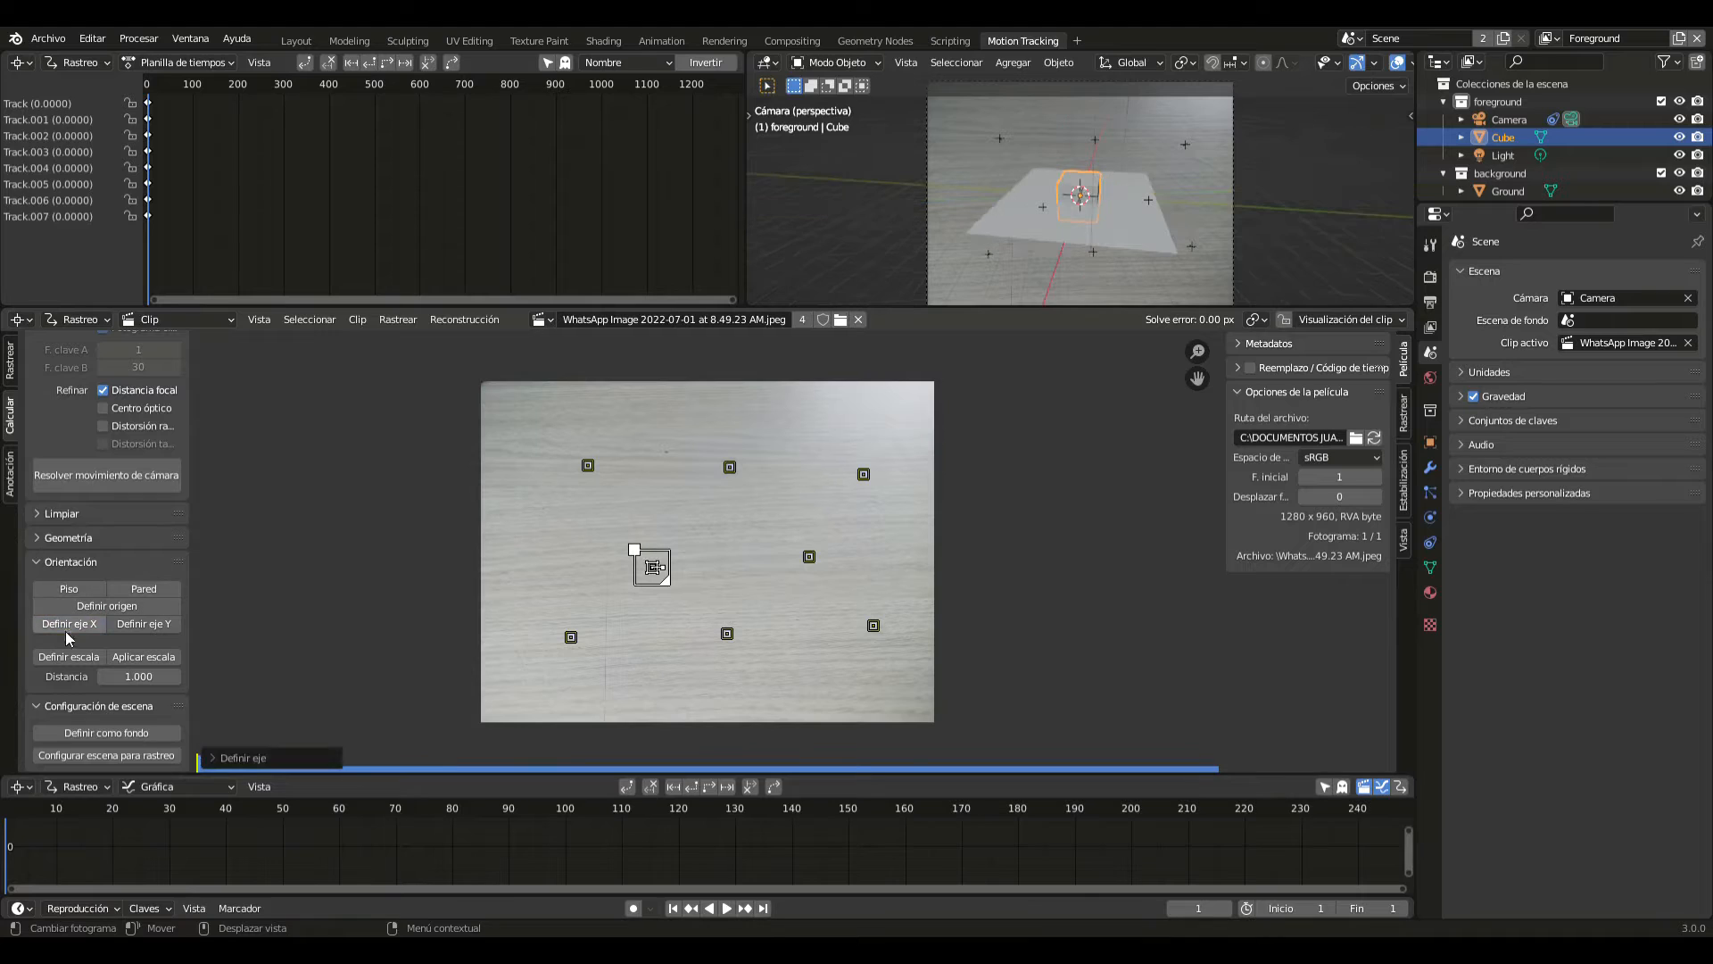
left_click(730, 465)
left_click(143, 623)
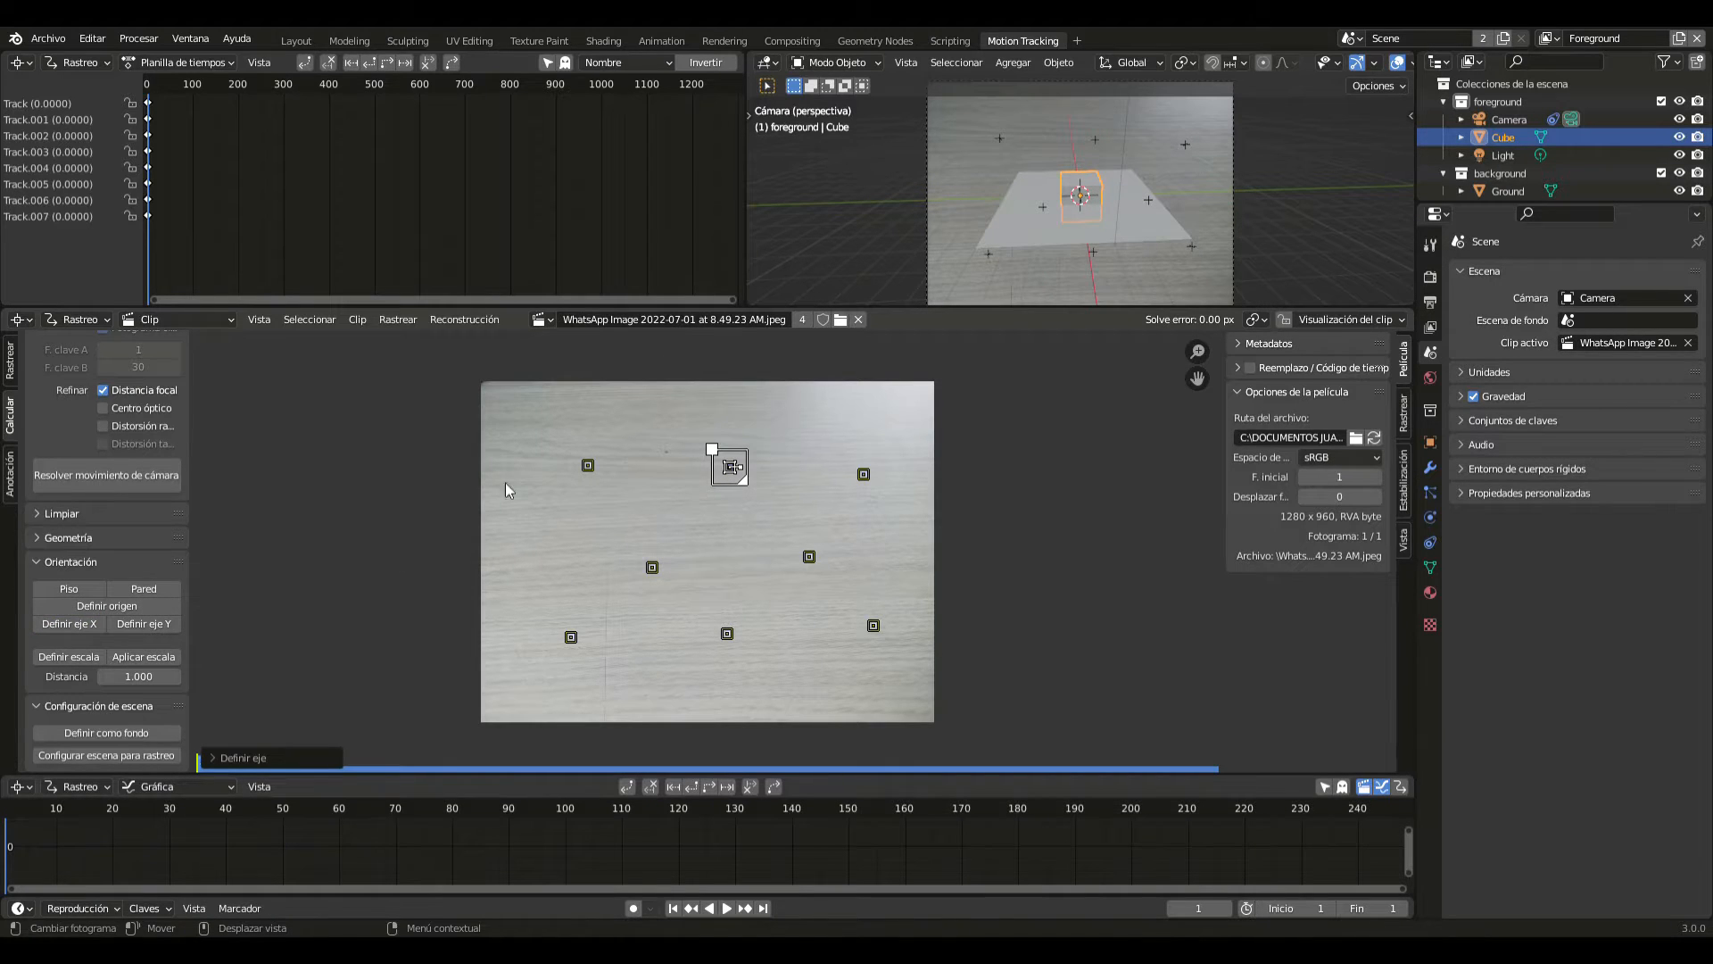
- In the Layout workspace, check the scene through the camera and delete the ground plane and the cube
left_click(309, 43)
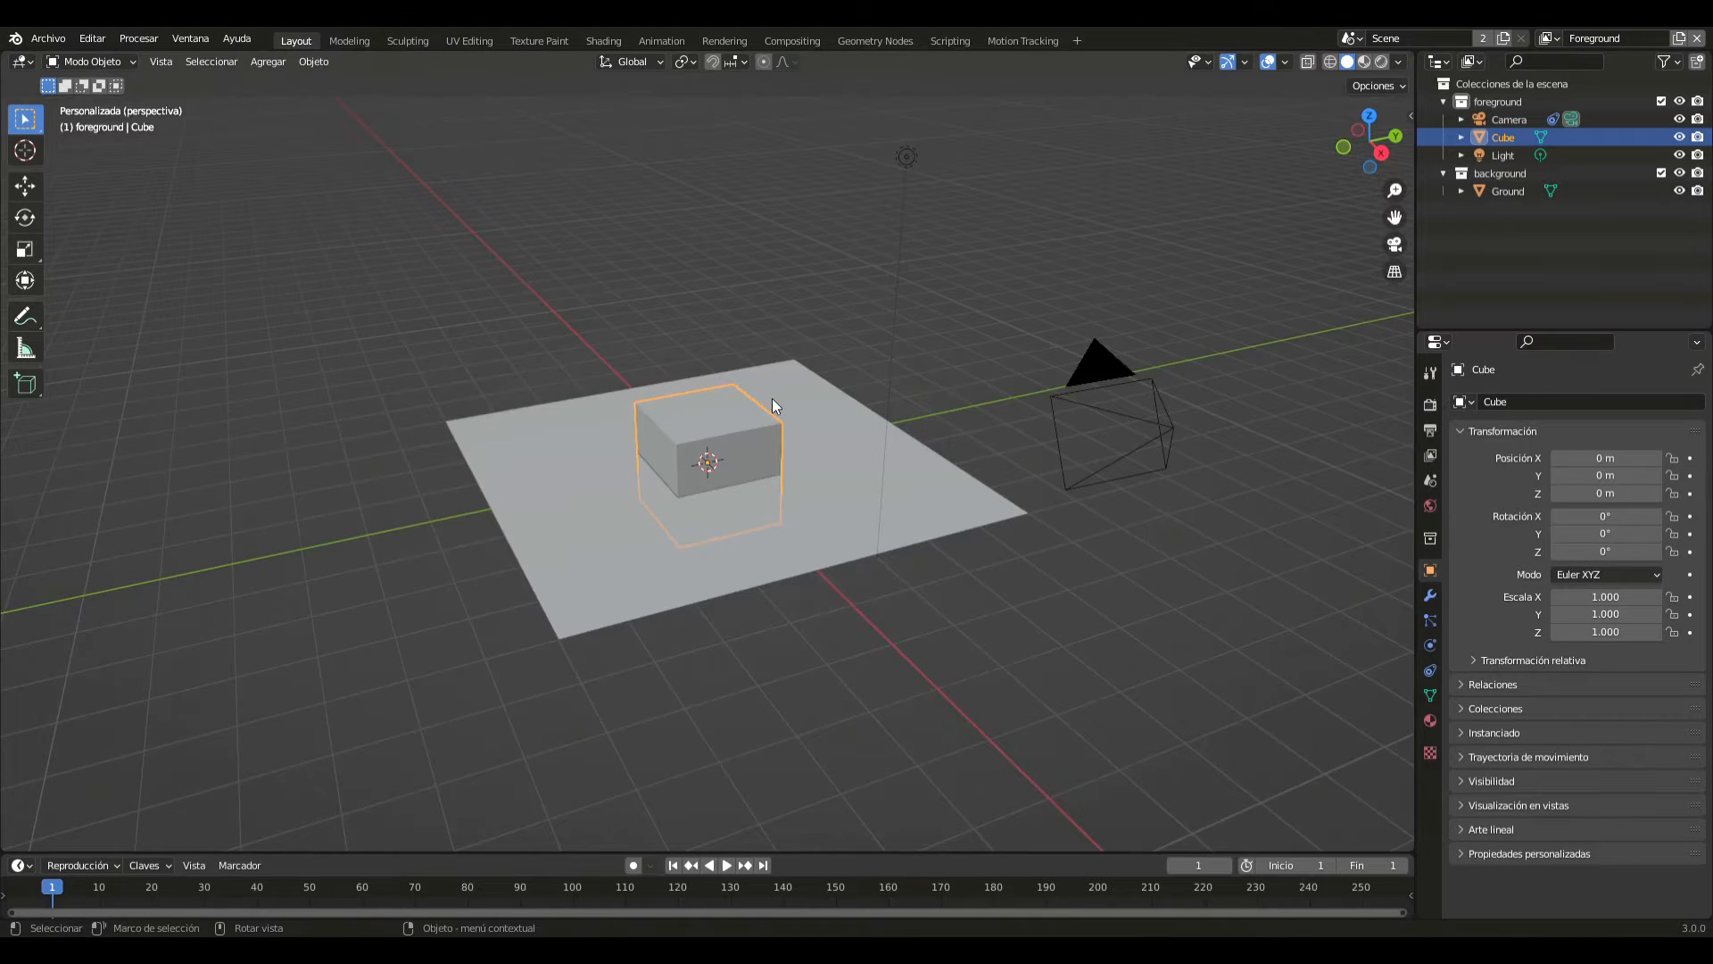
key("KP_0")
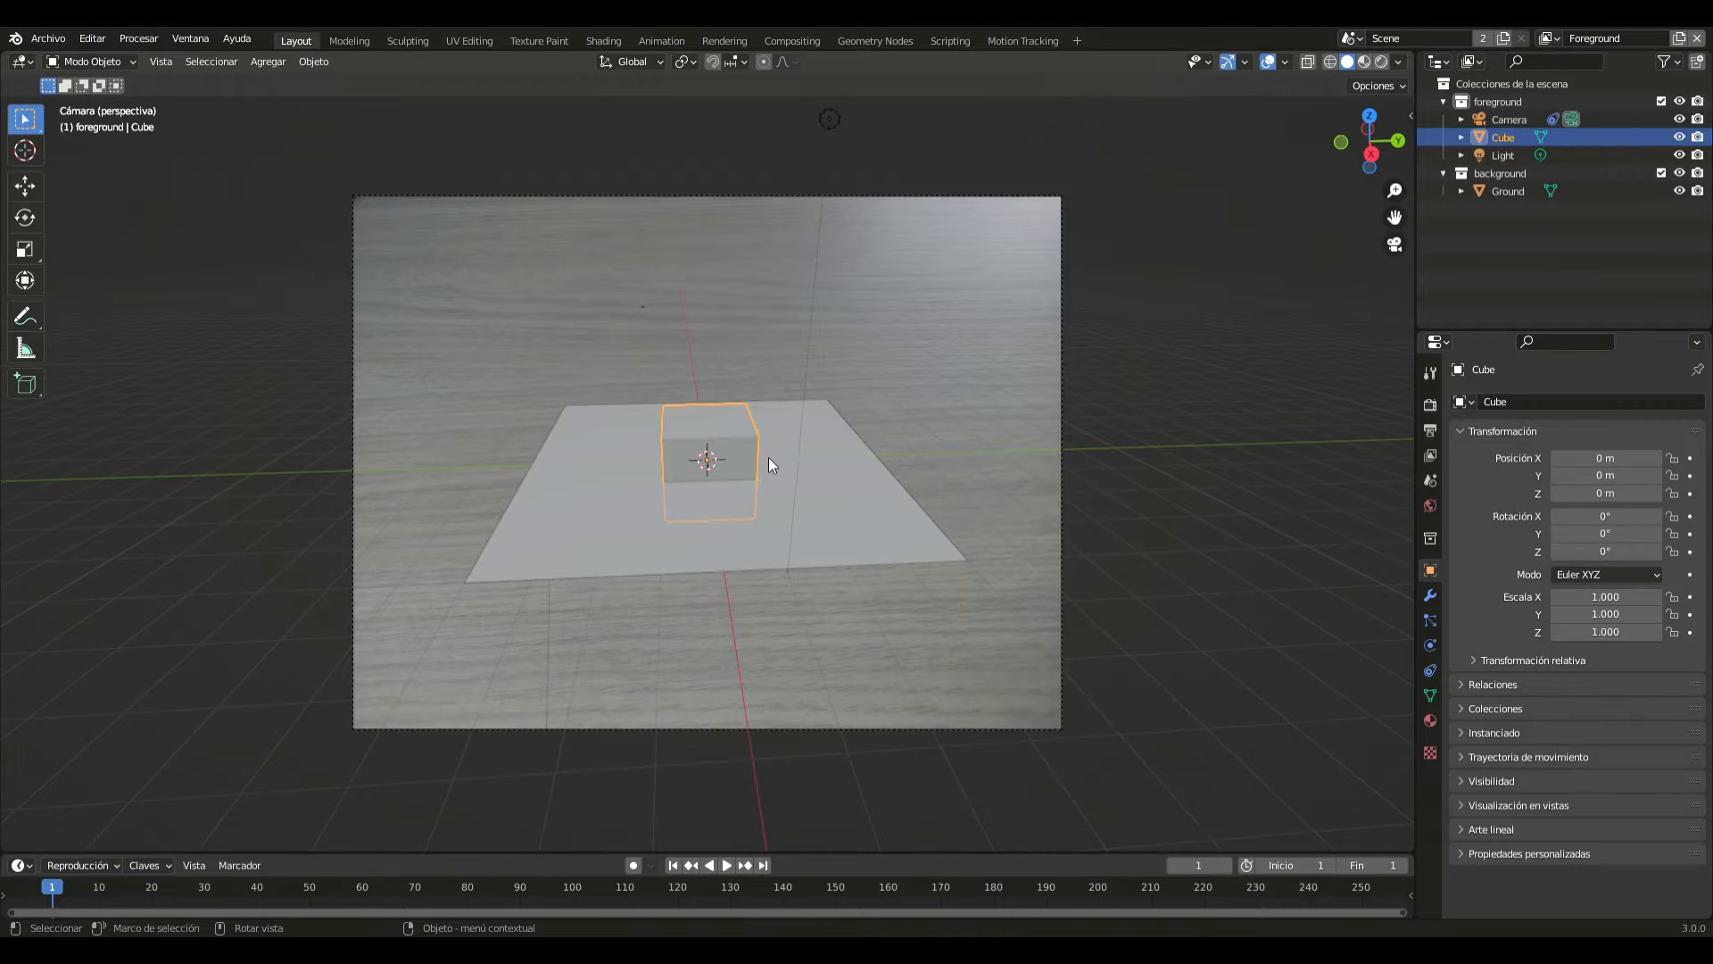
key("KP_0")
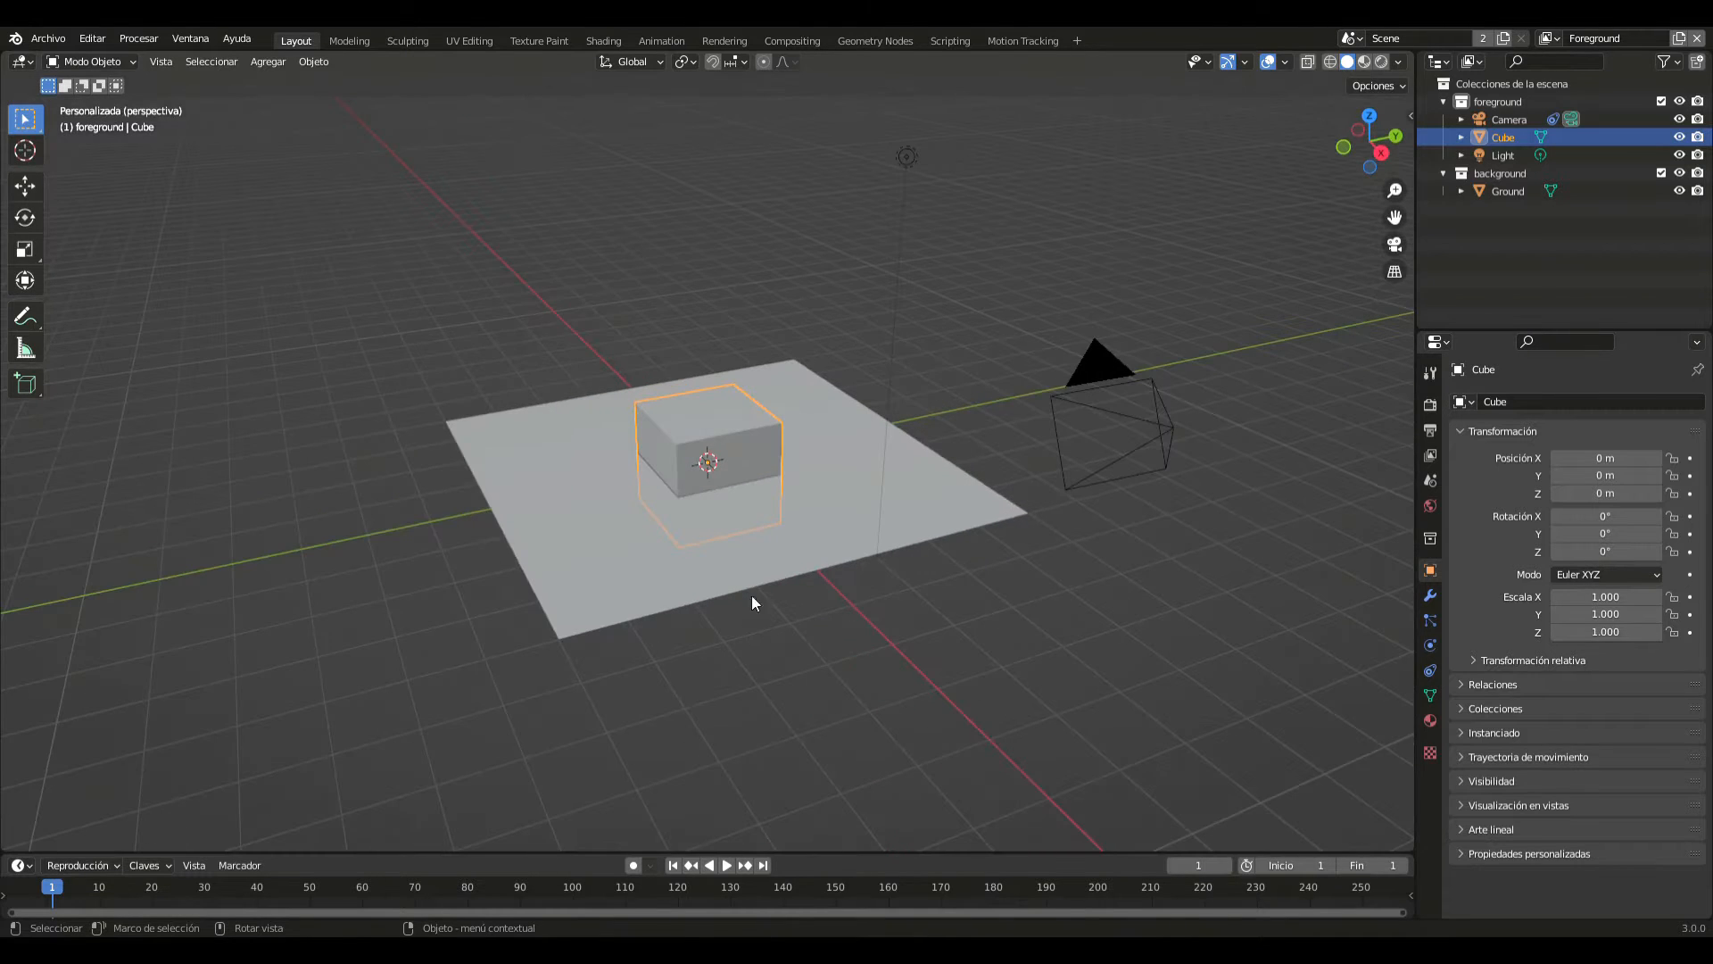
left_click(729, 562)
key("x")
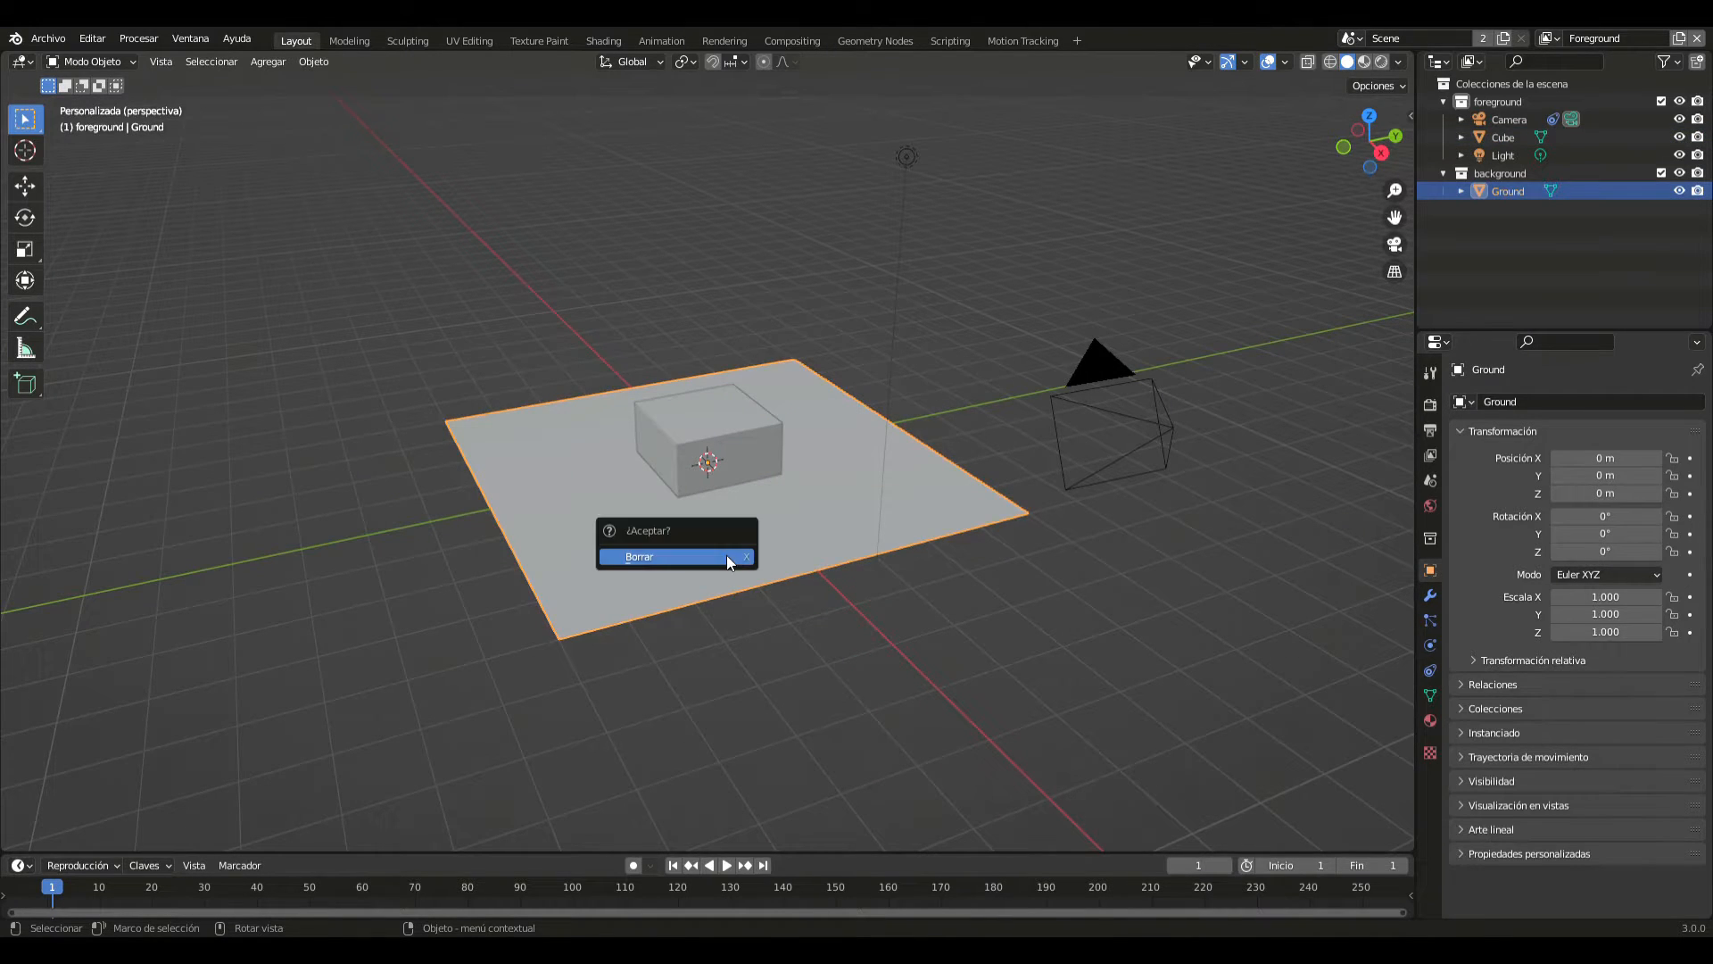
left_click(726, 562)
left_click(711, 481)
key("x")
left_click(711, 481)
- Add a mesh circle at the origin and convert it to a curve
key("shift+a")
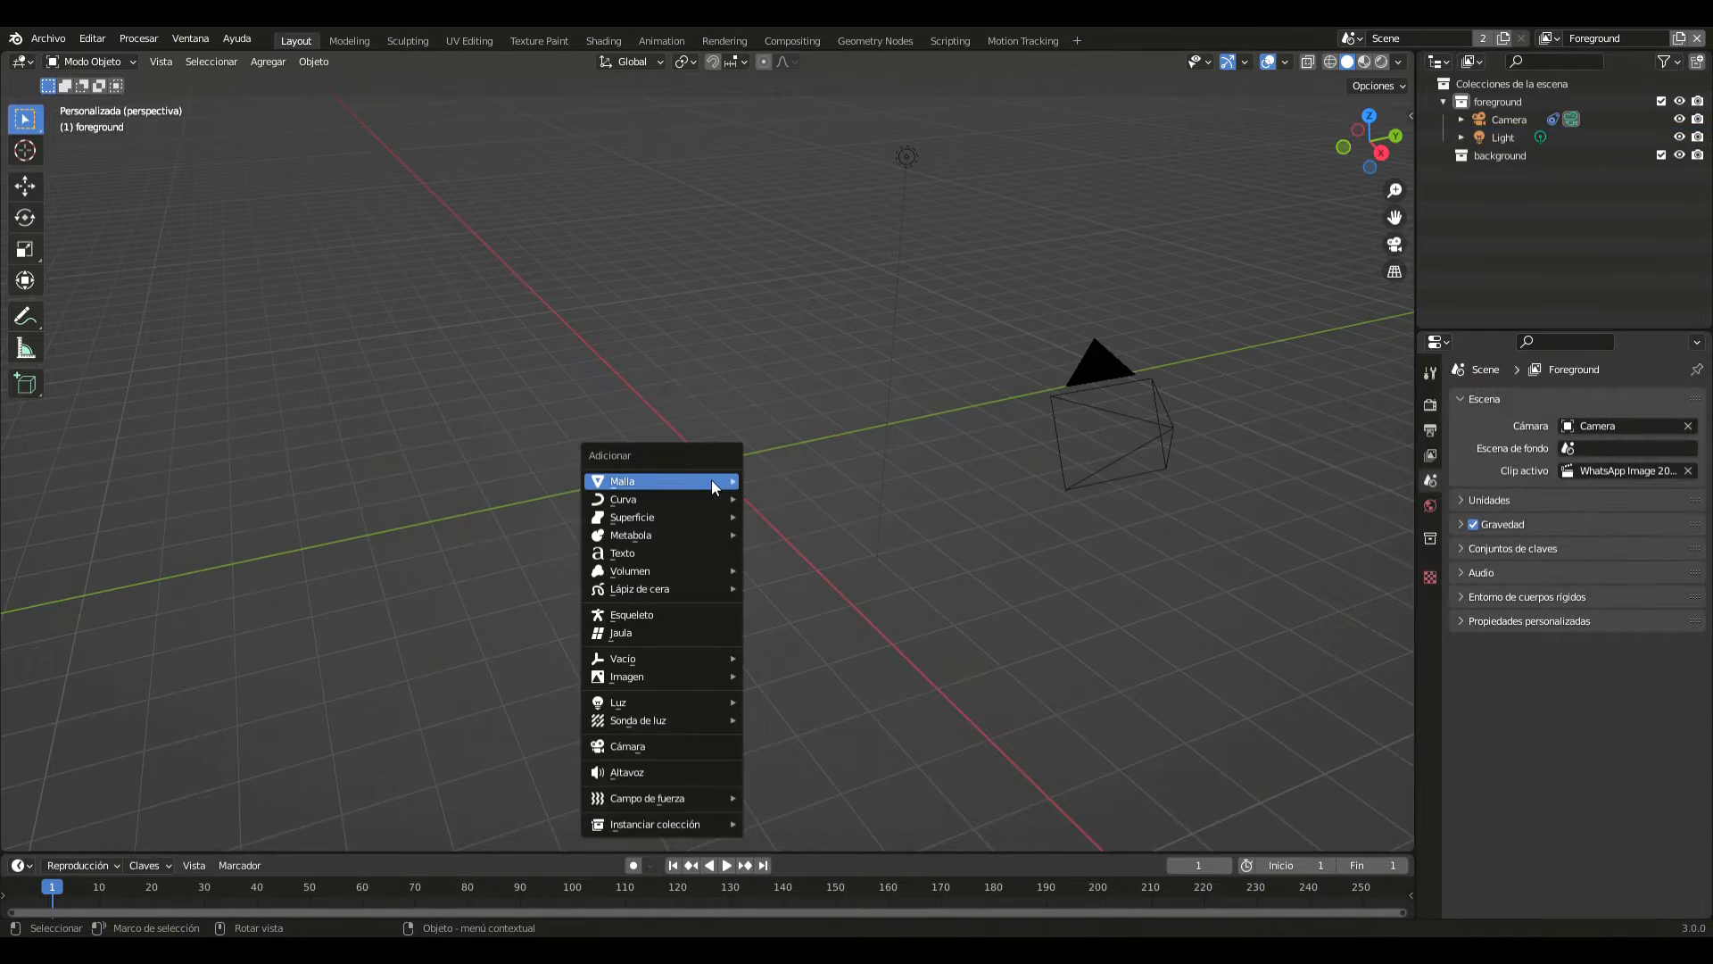
mouse_move(710, 481)
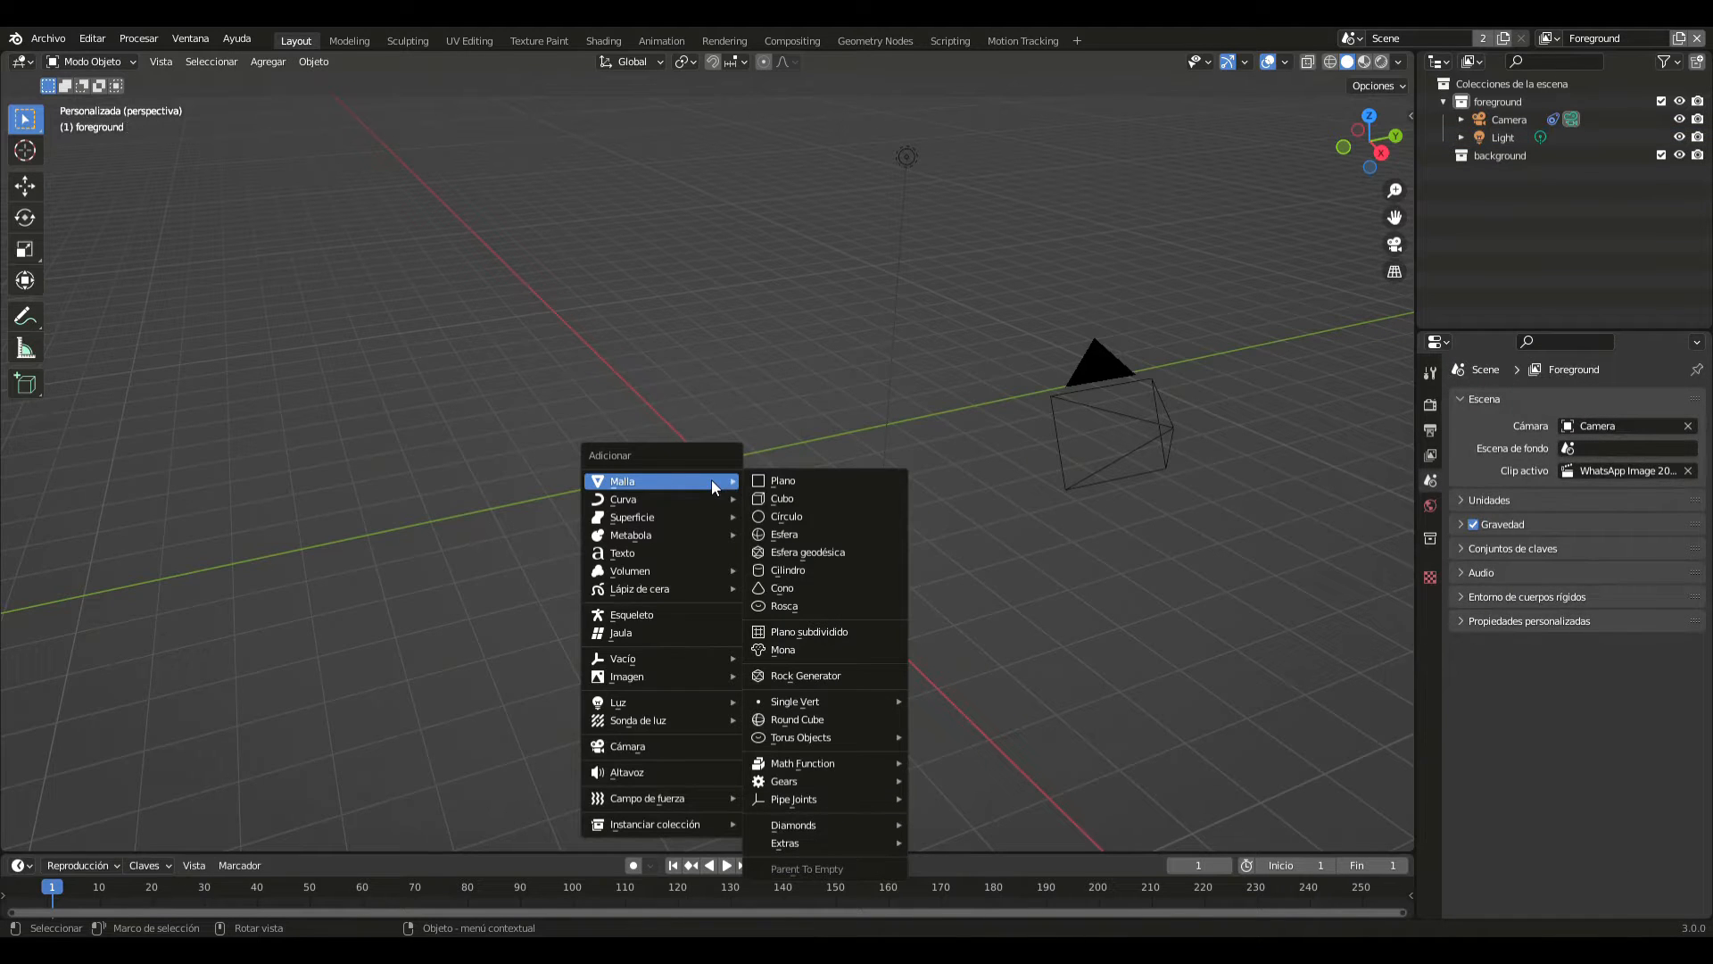
left_click(791, 517)
scroll(809, 514, "up", 3)
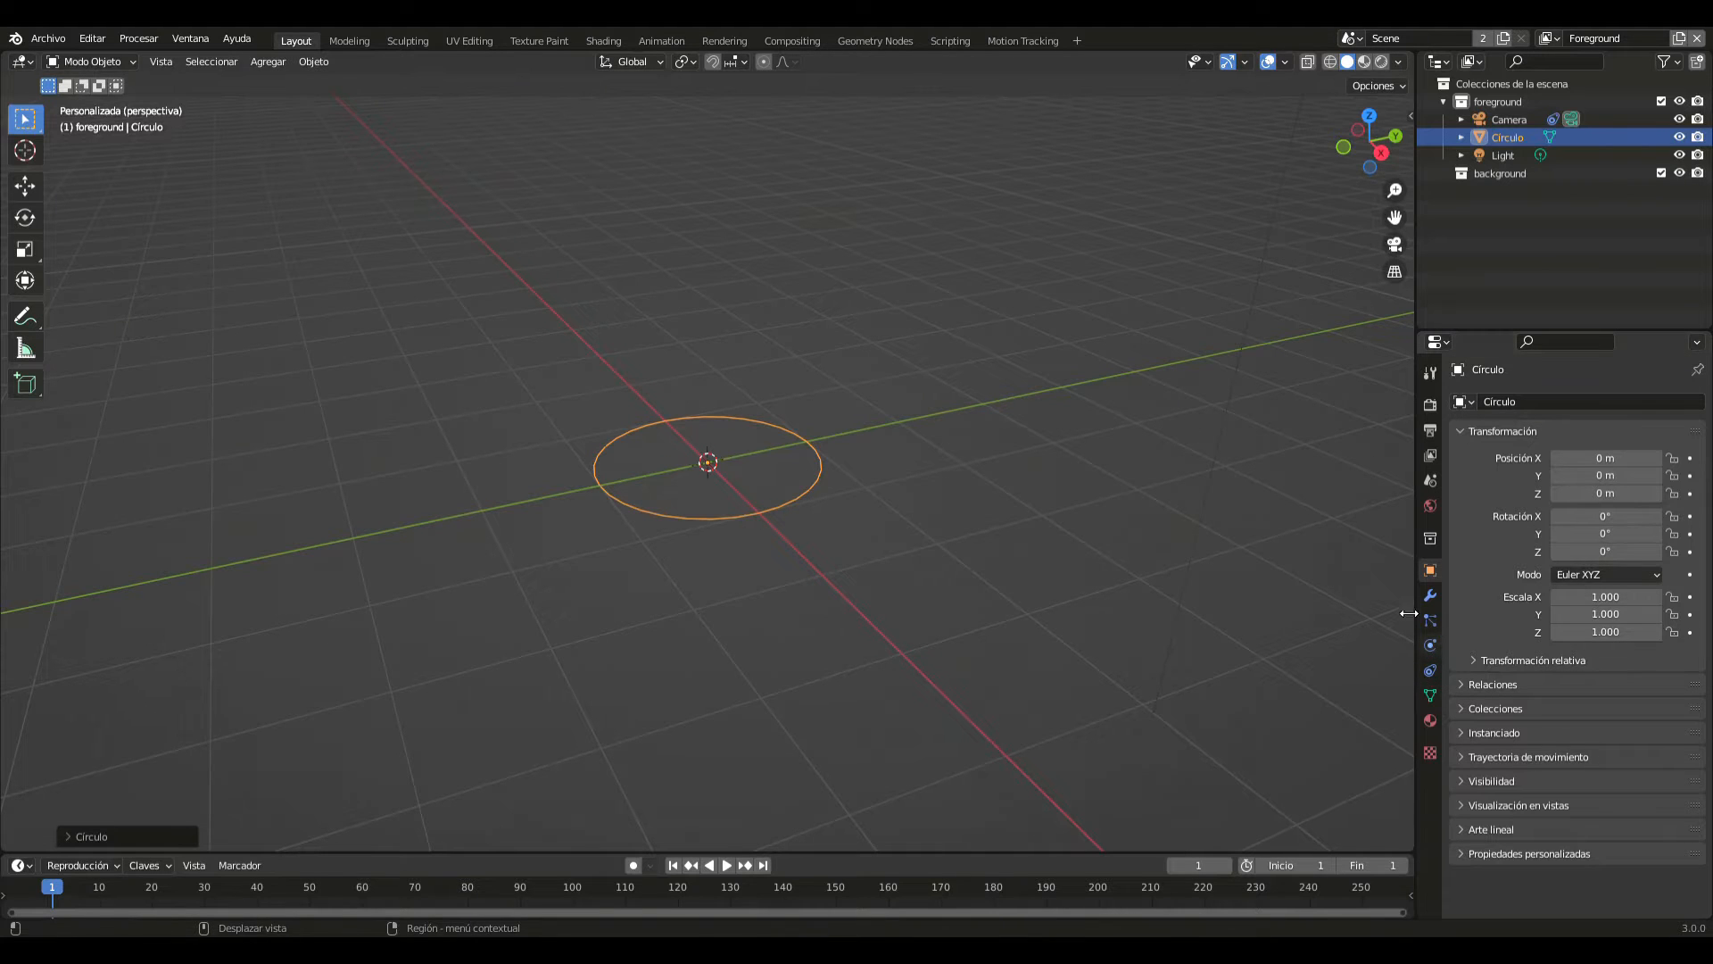
right_click(971, 423)
mouse_move(930, 466)
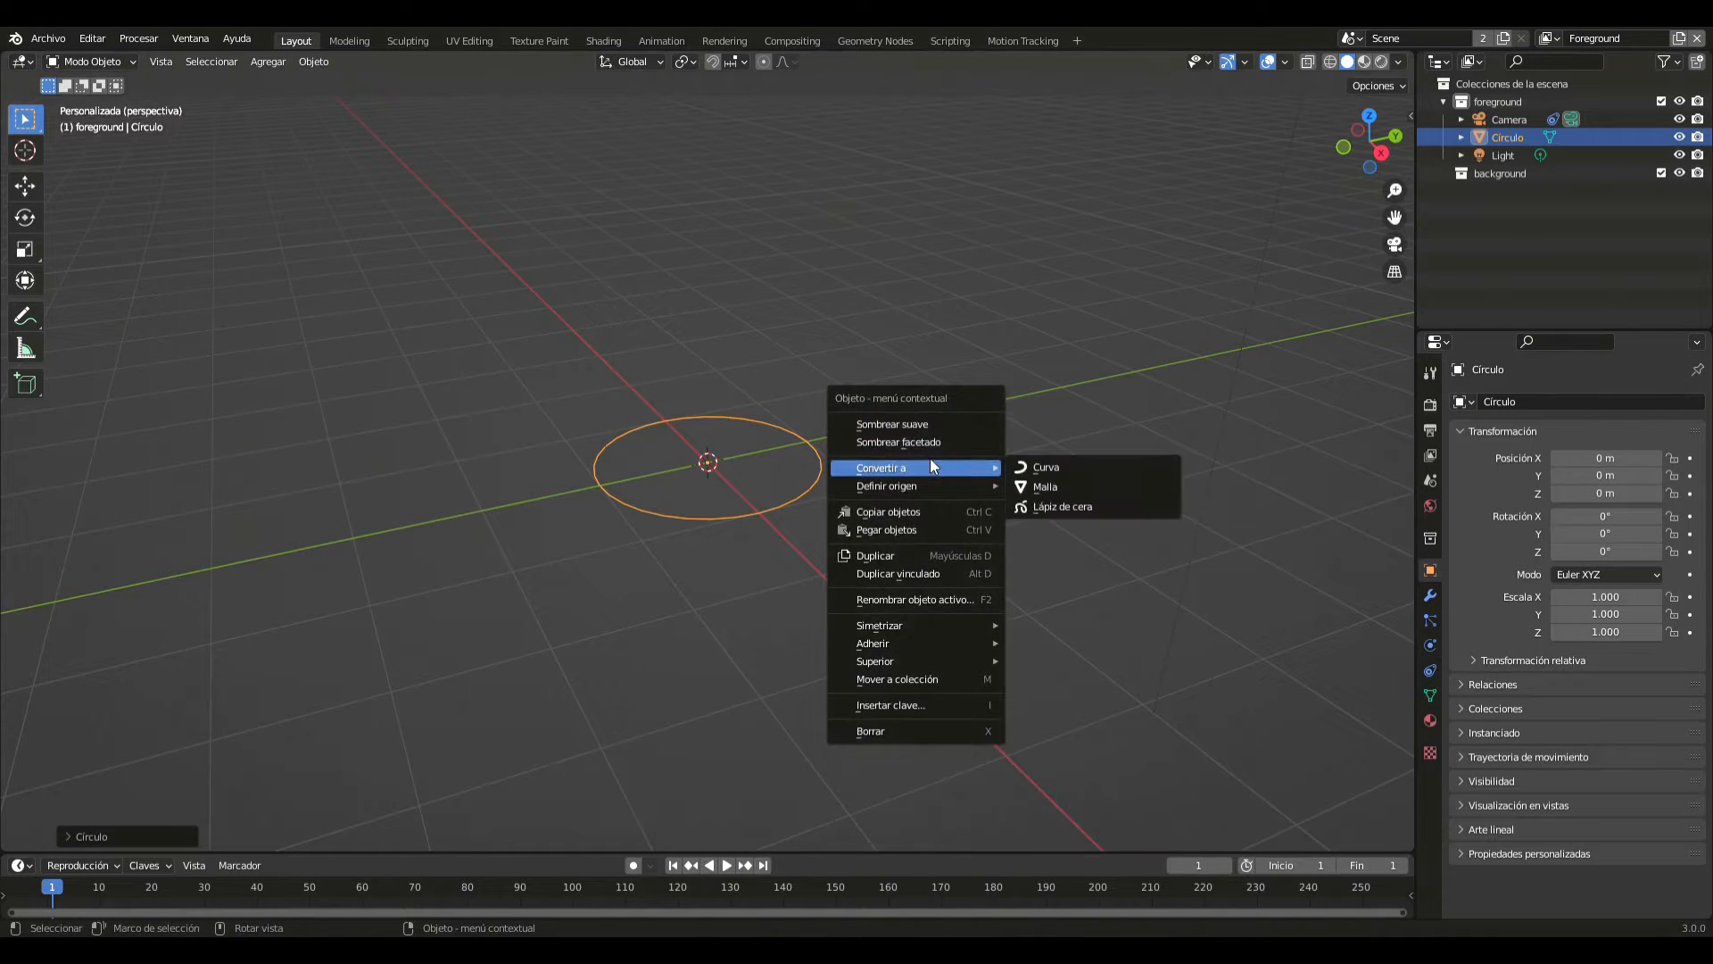
left_click(1060, 471)
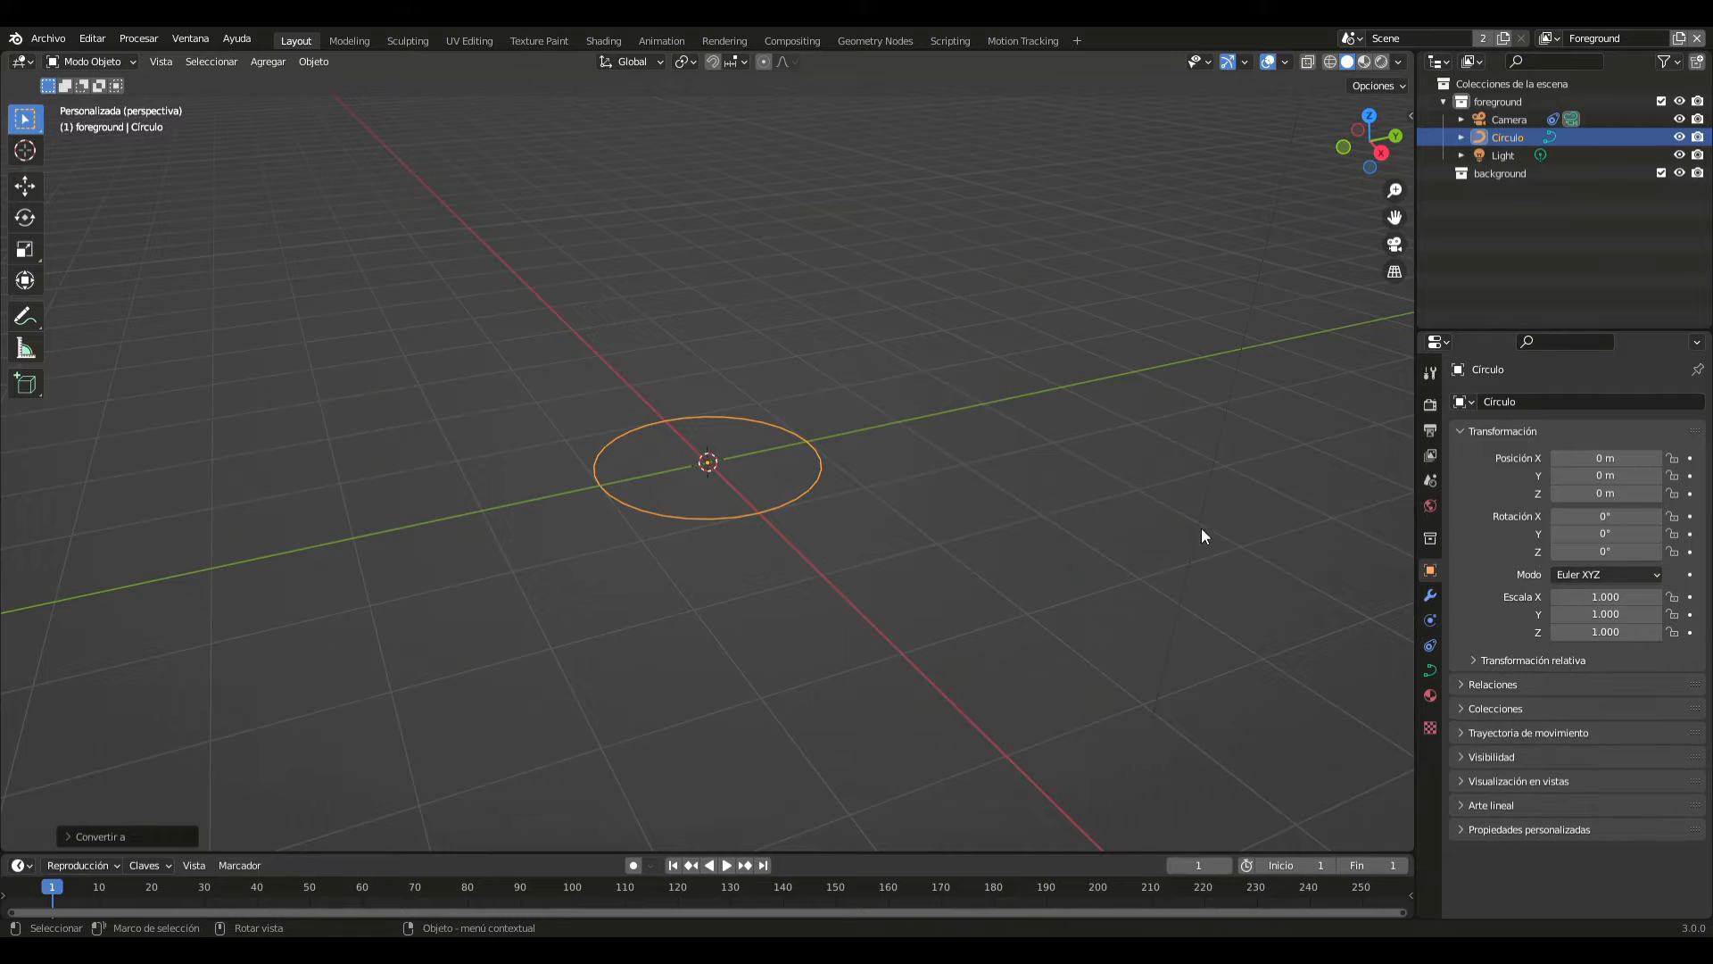
- In the circle curve's geometry settings, give it a round bevel with a depth of 4 m
left_click(1431, 670)
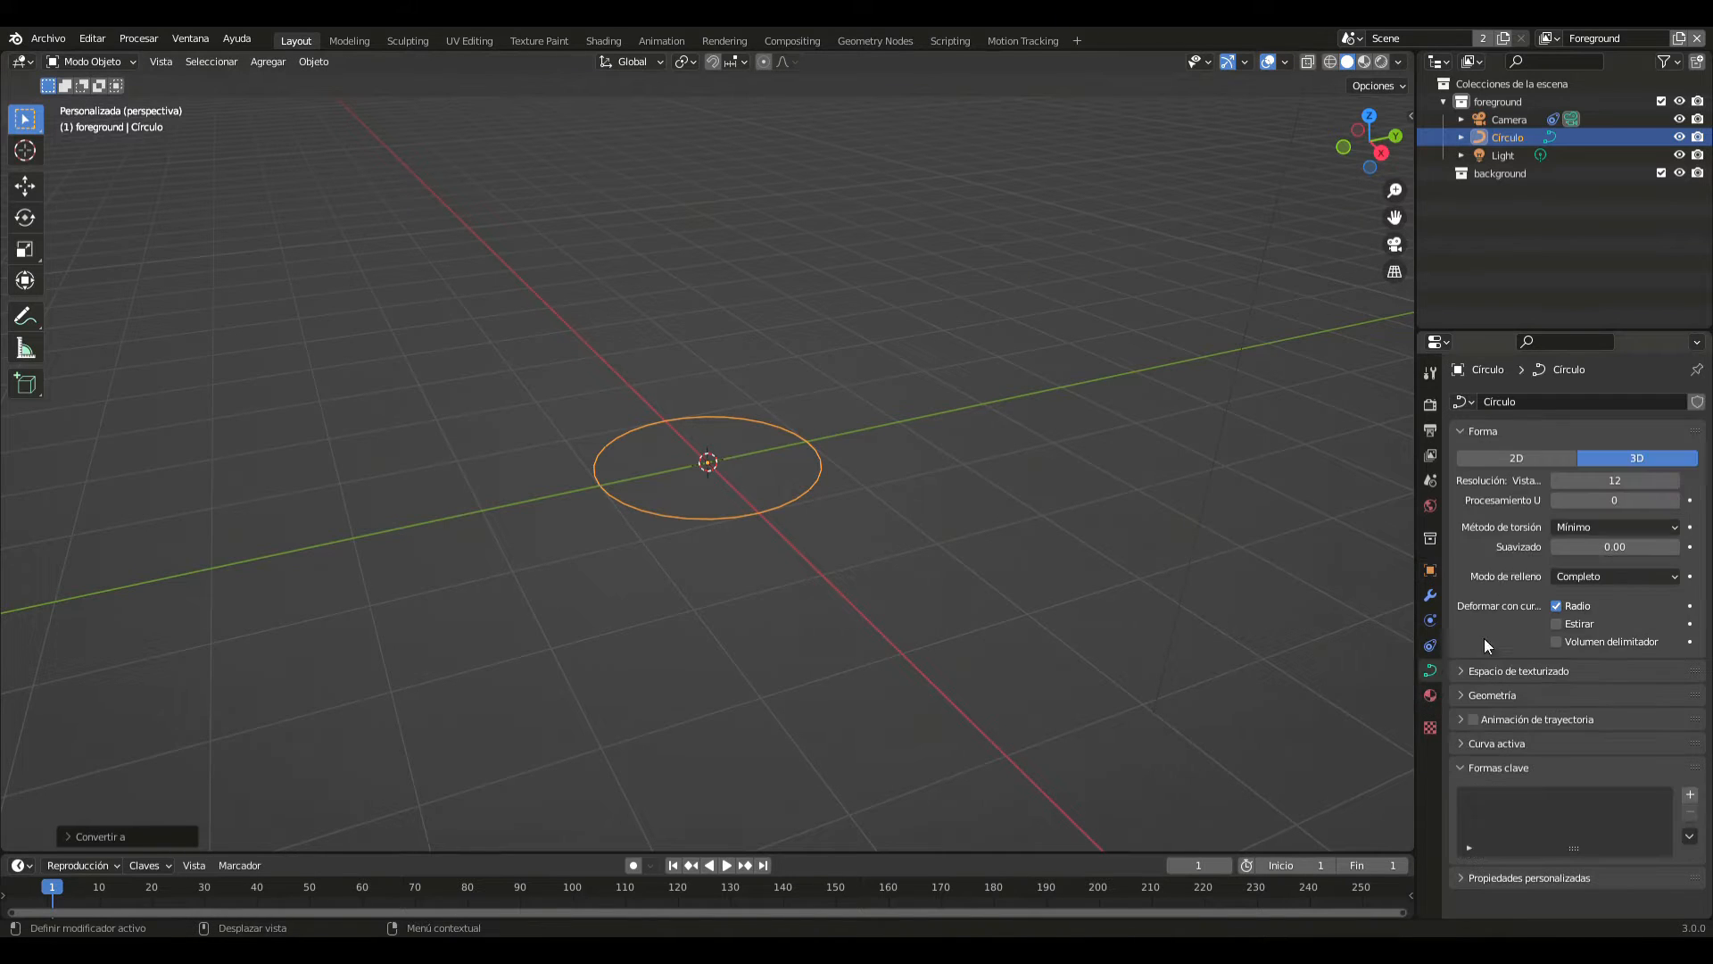
left_click(1472, 689)
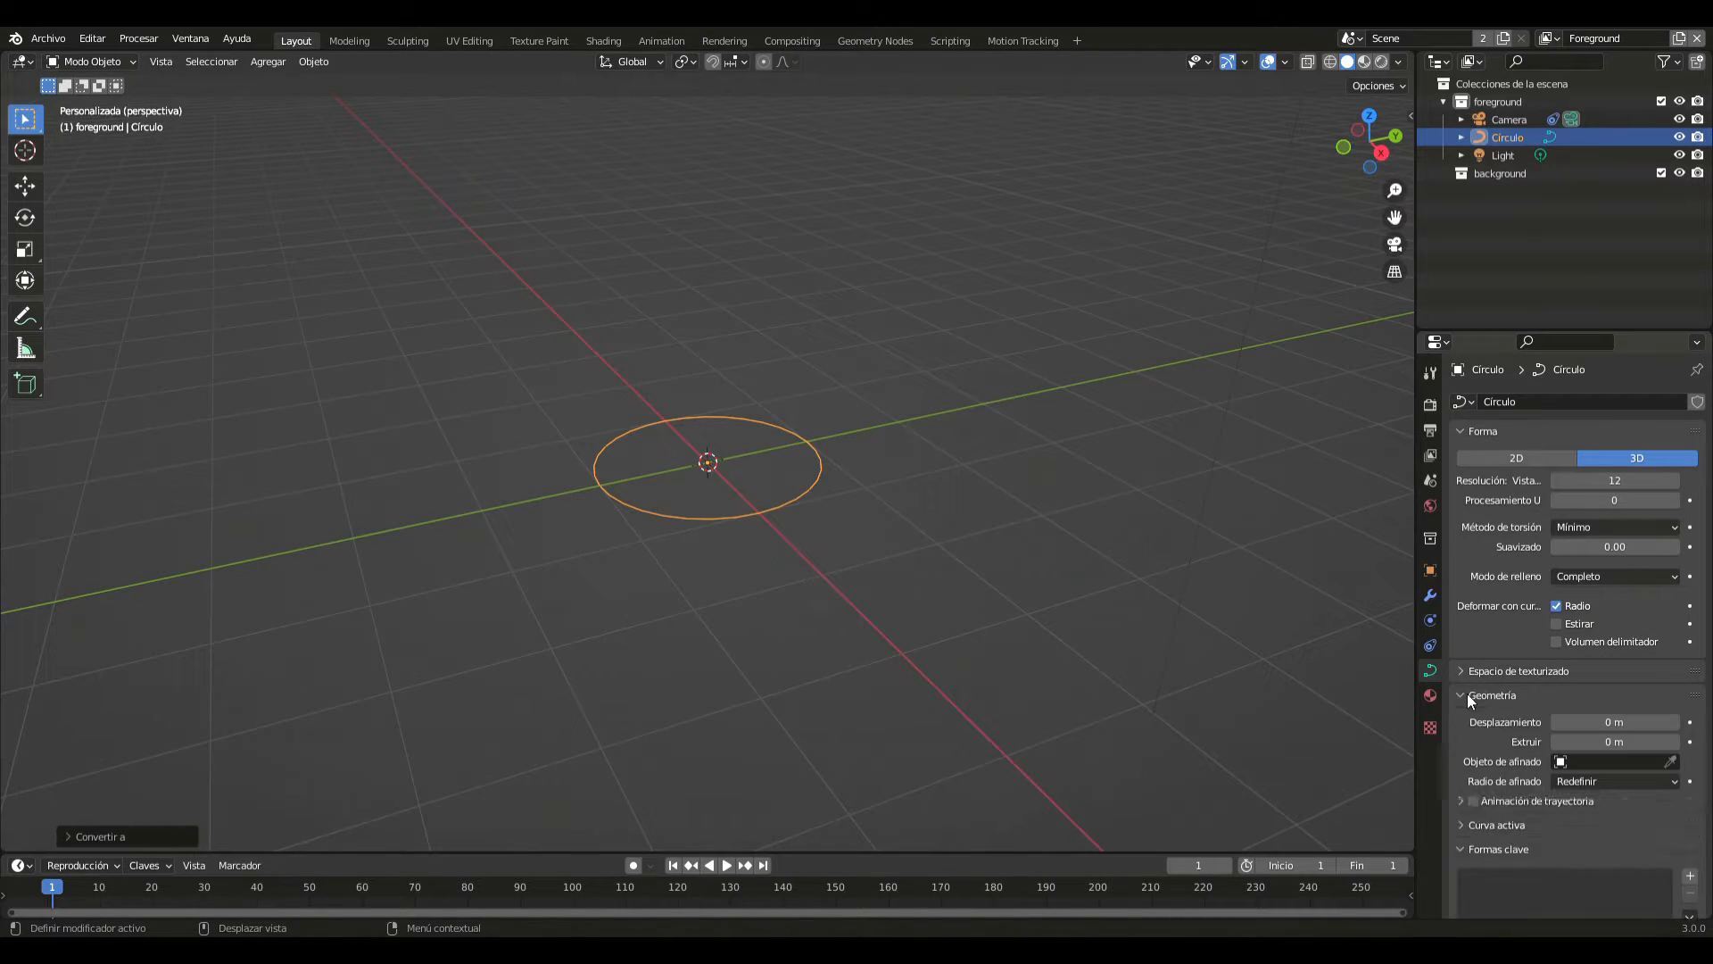
scroll(1560, 713, "down", 4)
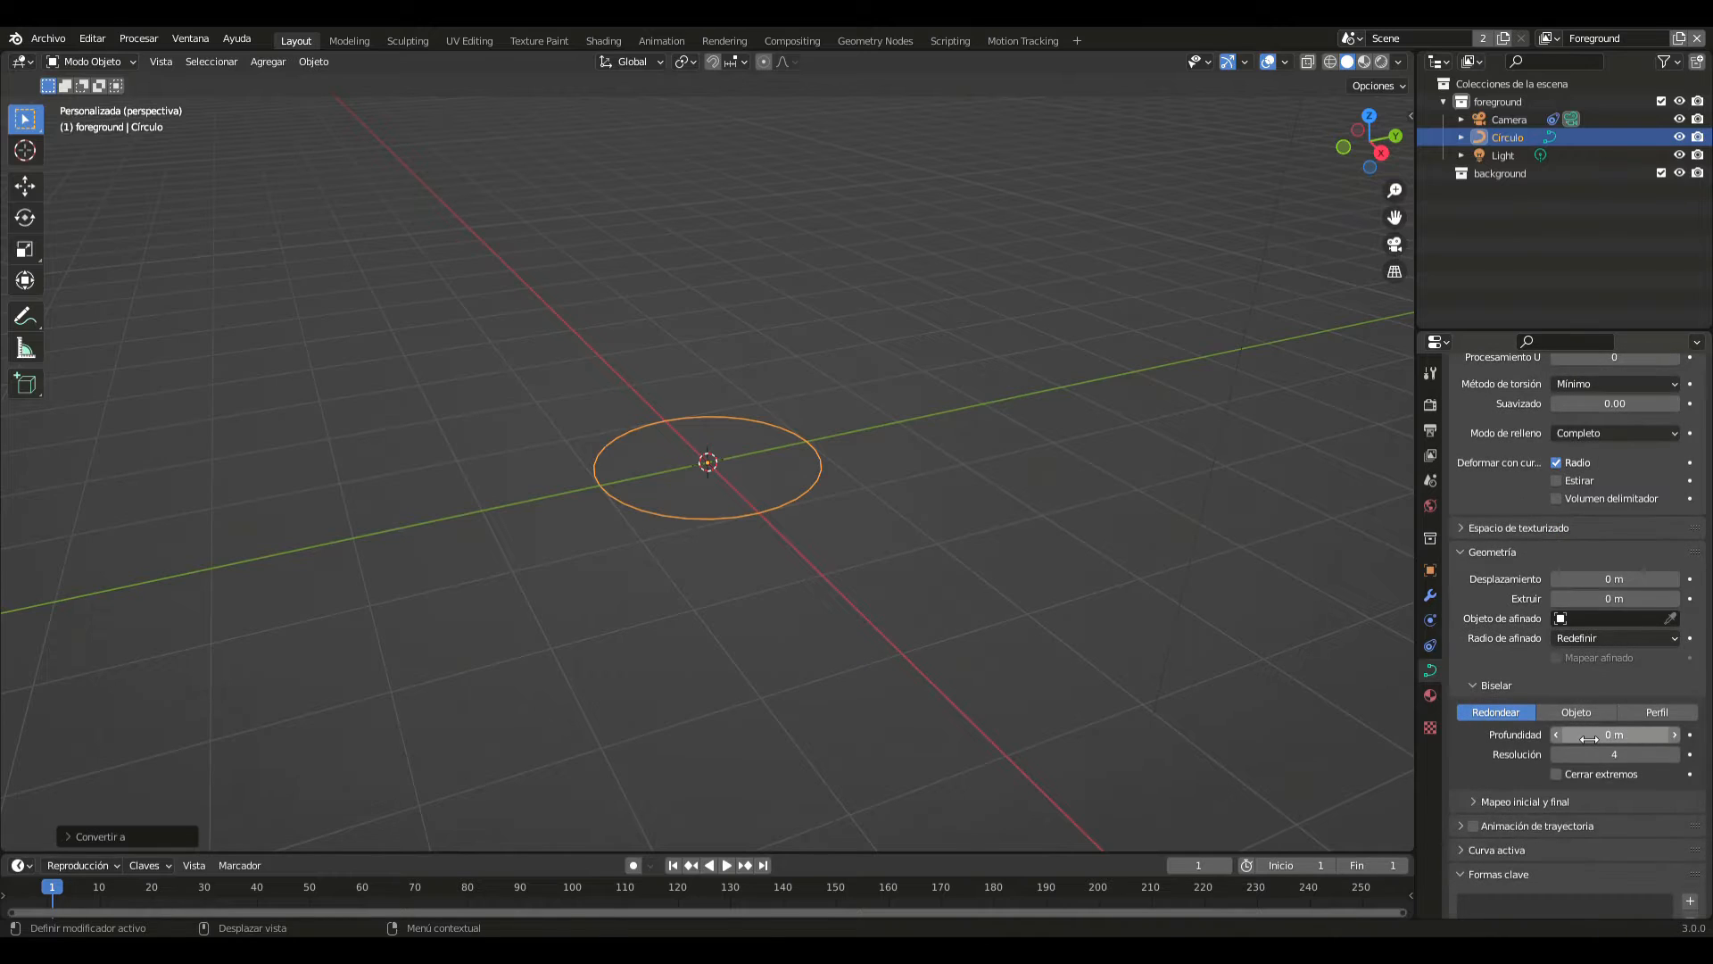
left_click(1589, 739)
type("4")
key("Return")
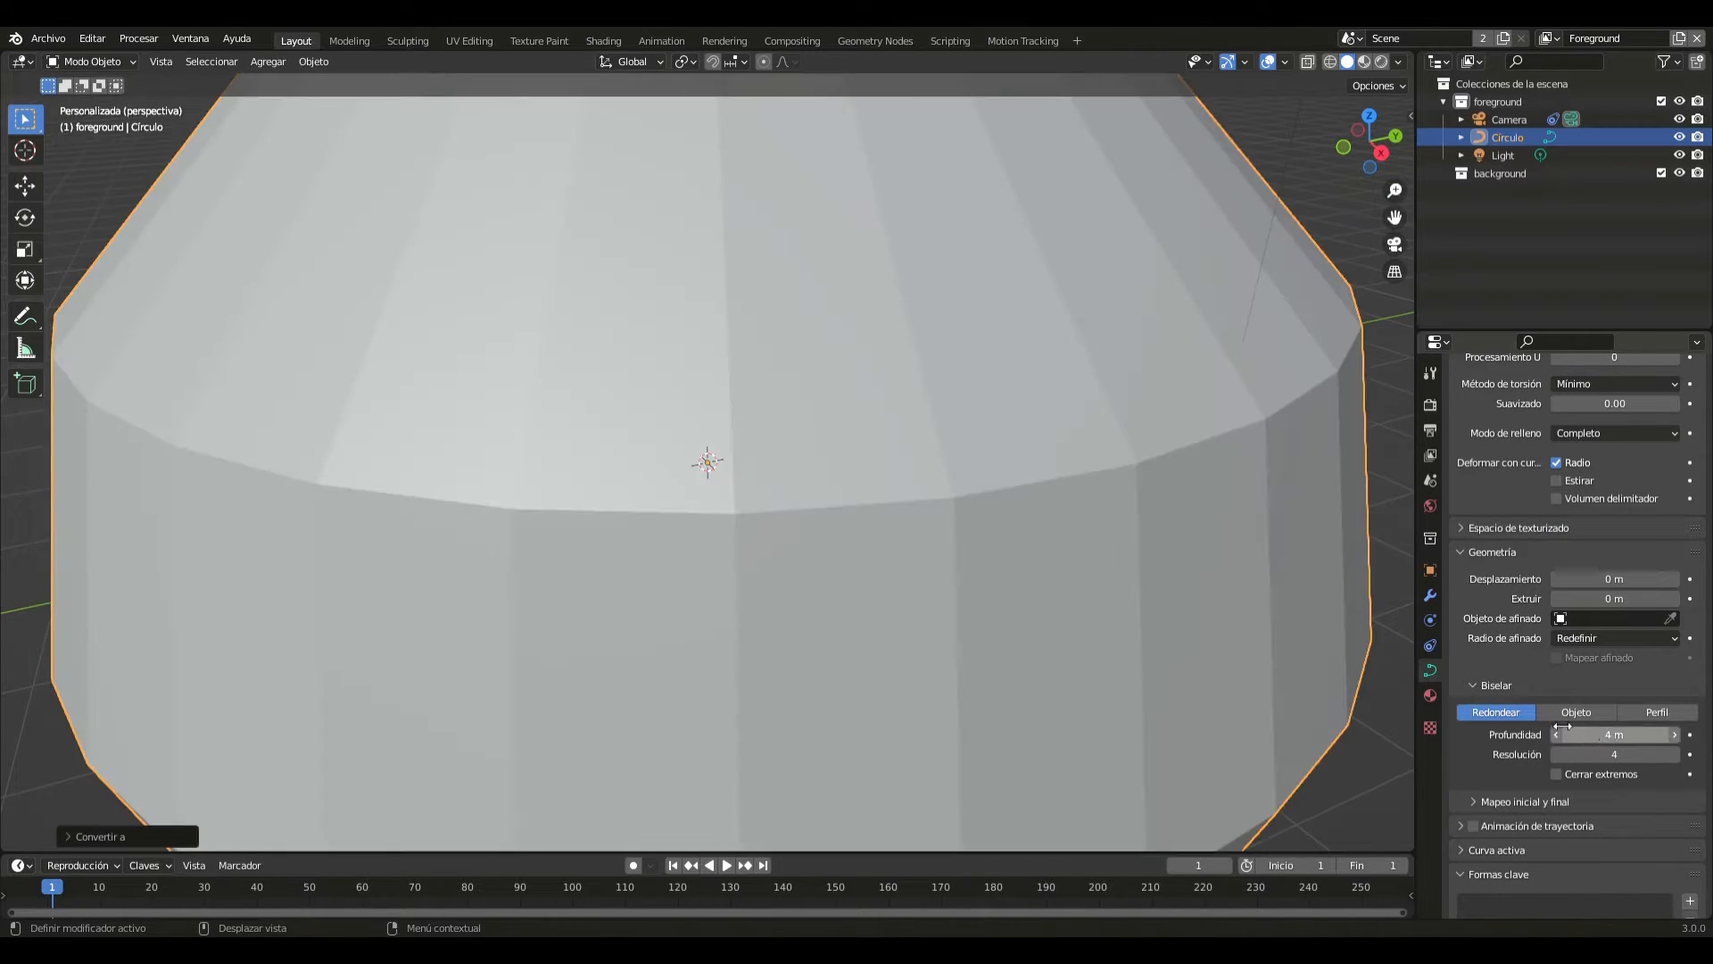
scroll(992, 480, "down", 5)
middle_click_drag(993, 480, 973, 522)
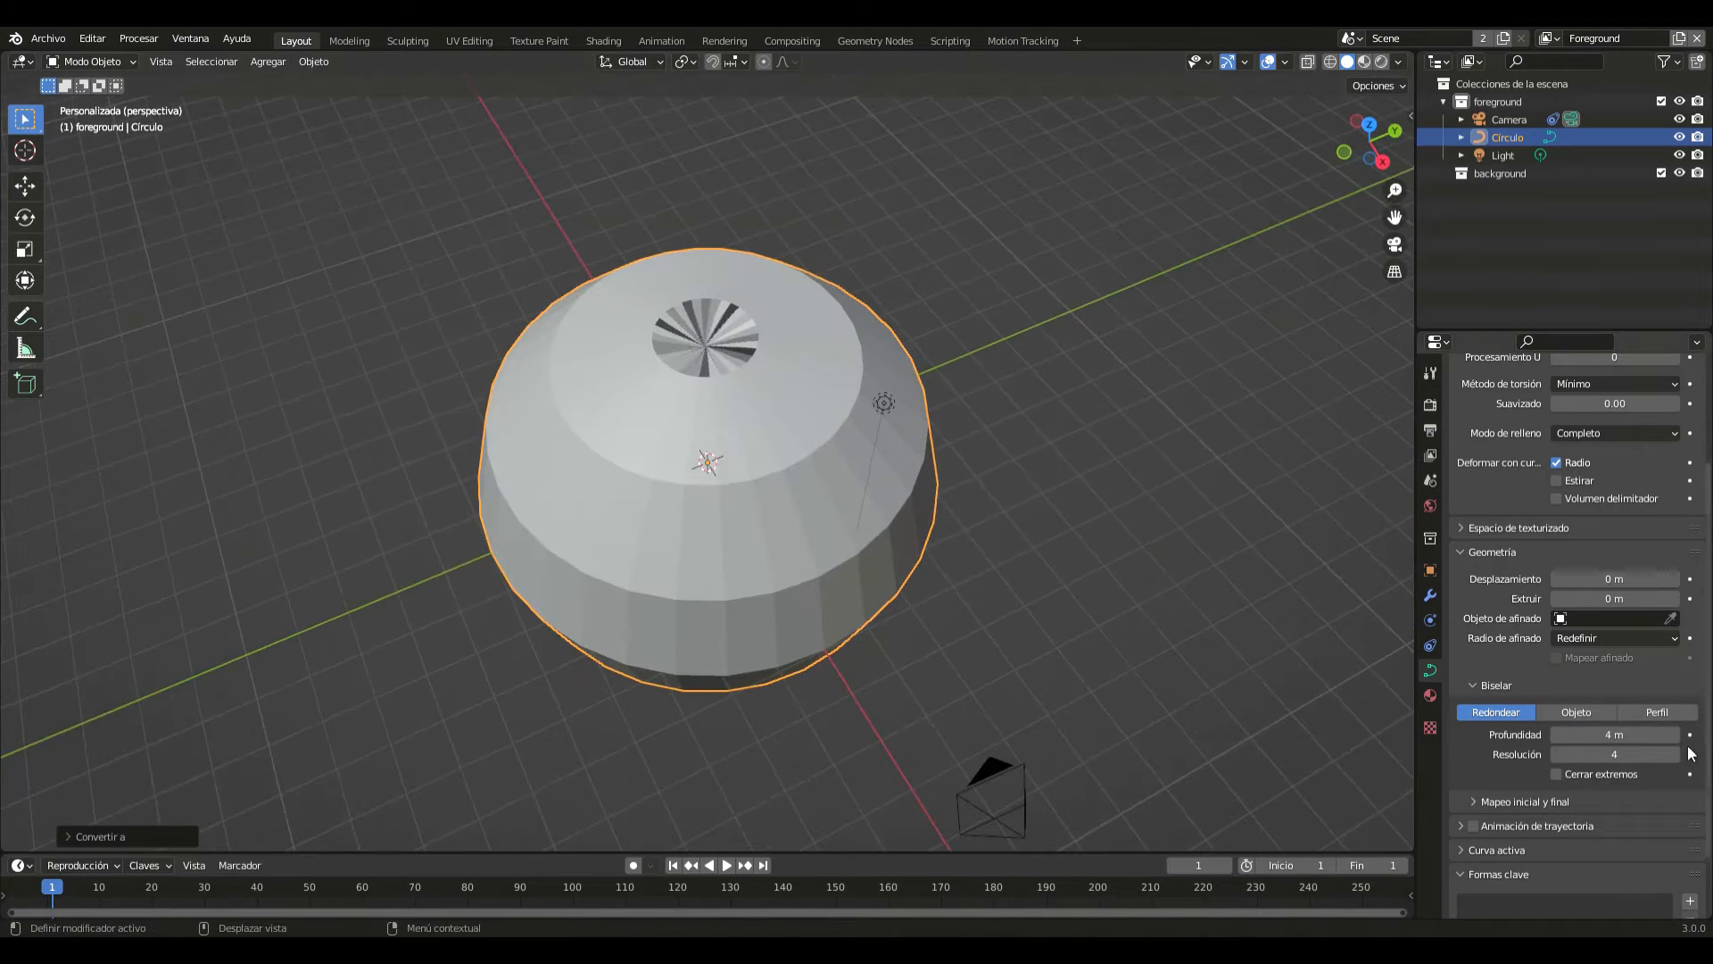
- Reduce the curve's bevel depth to 0.4 m
left_click_drag(1615, 734, 1522, 735)
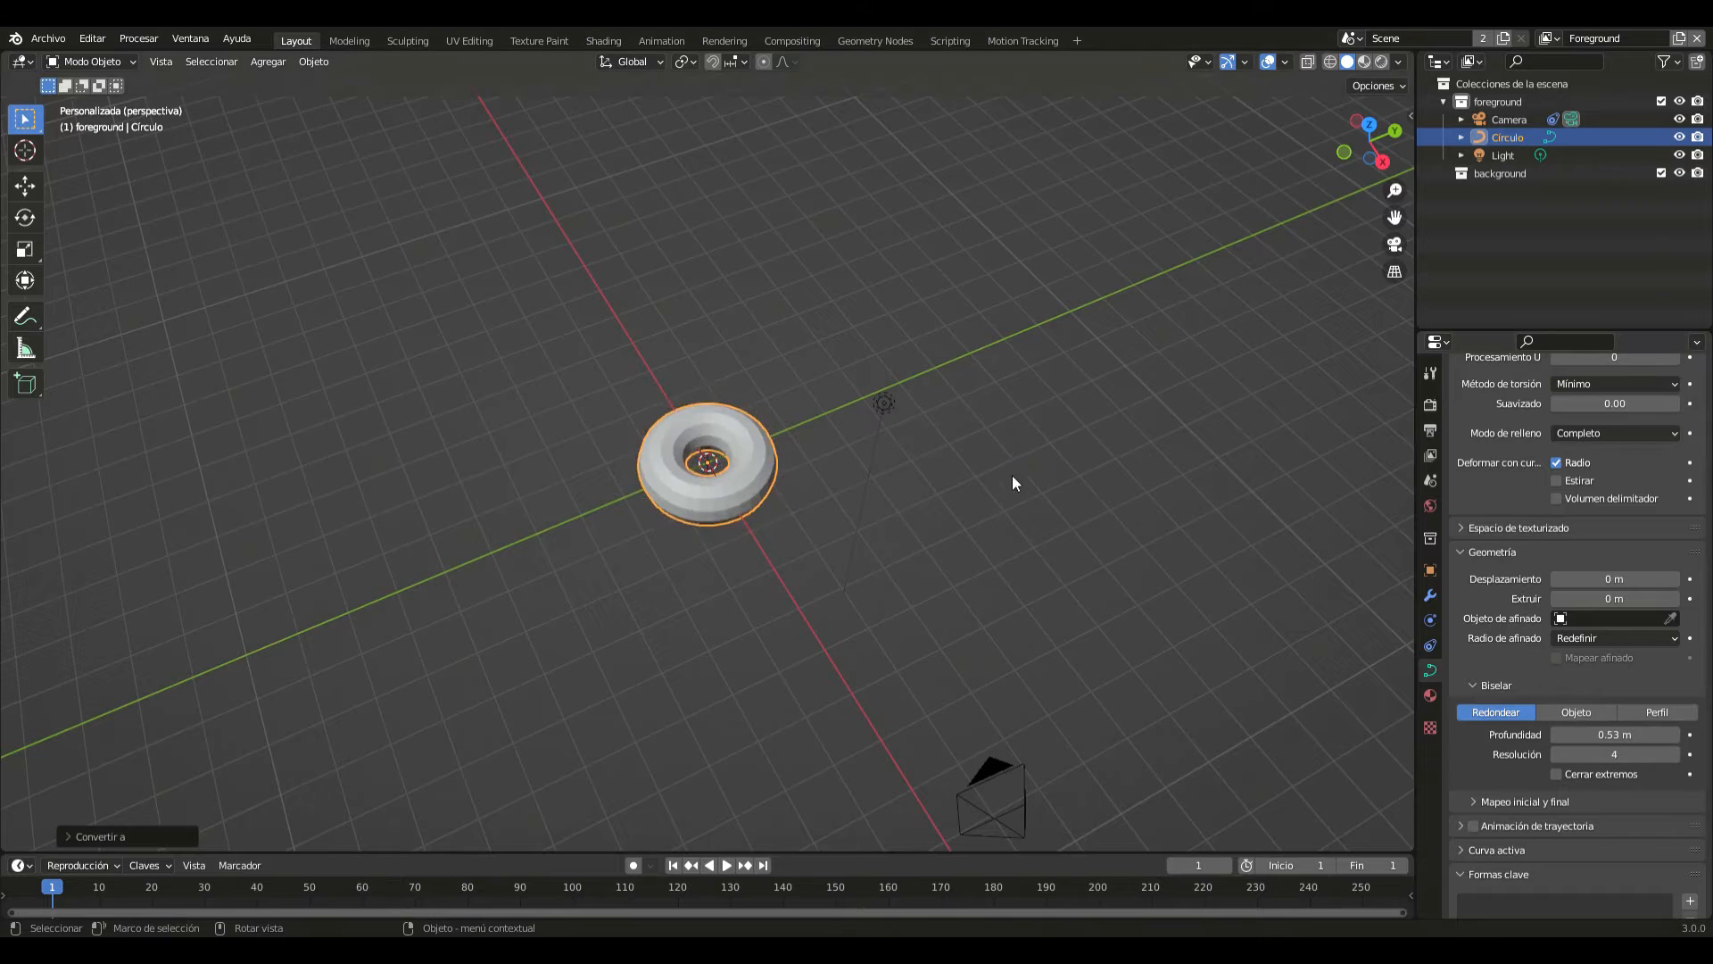
scroll(1016, 477, "up", 5)
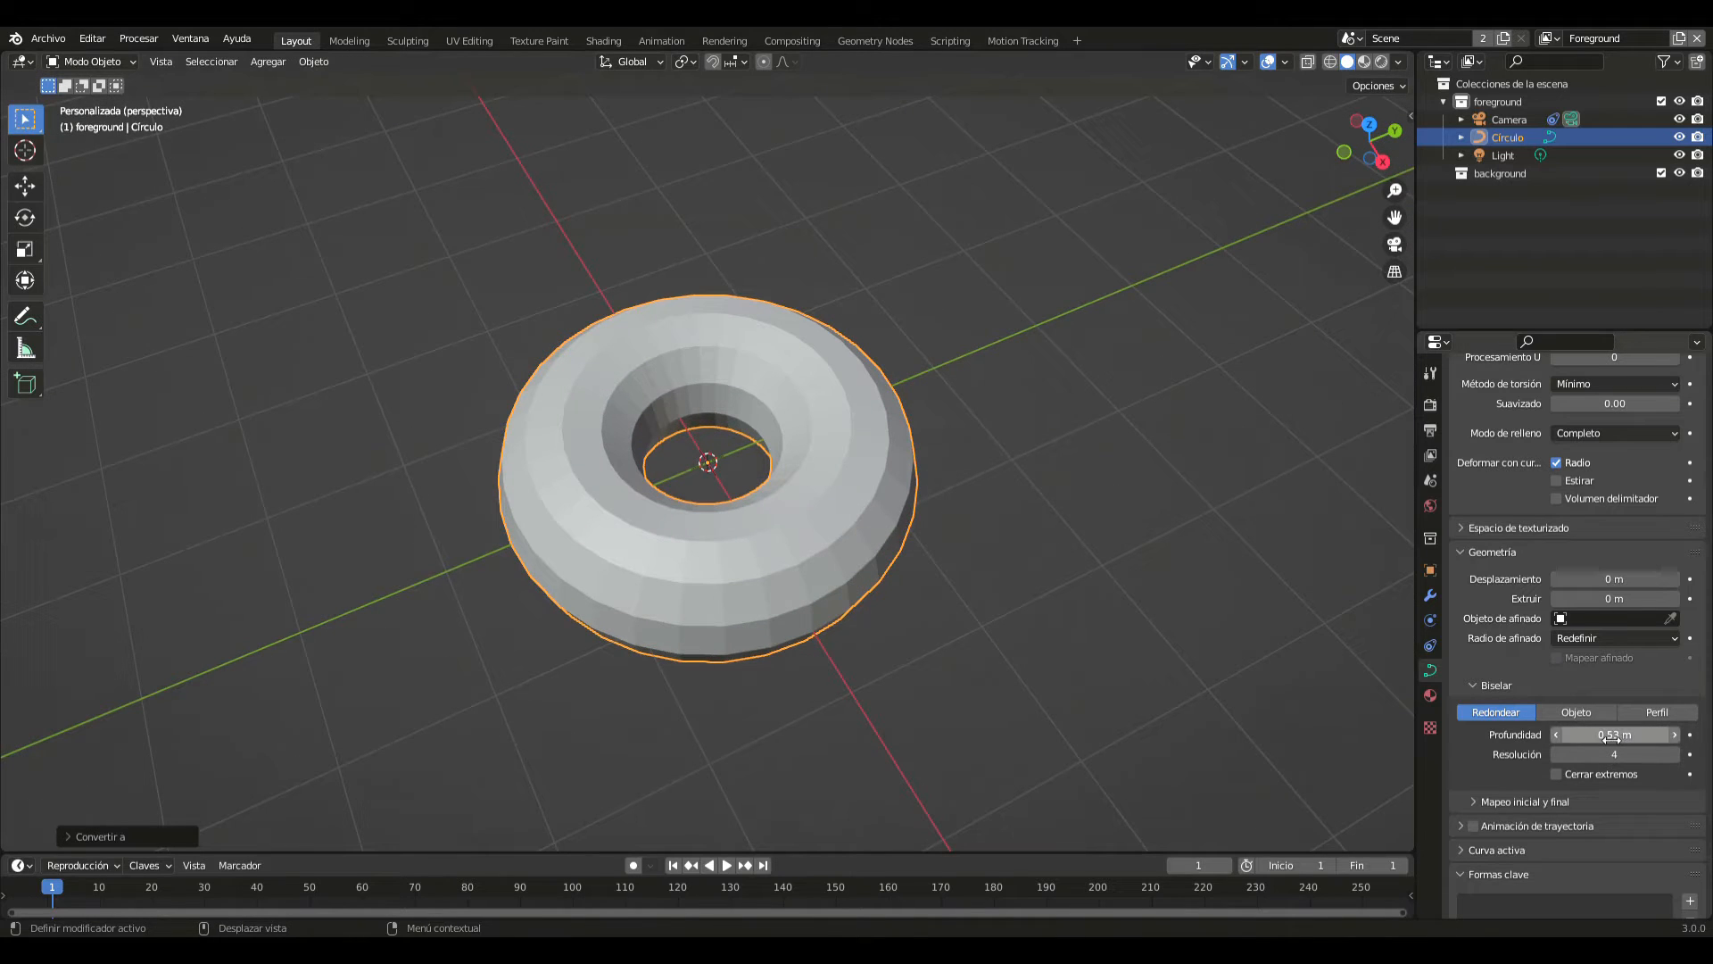
left_click(1612, 737)
type("0")
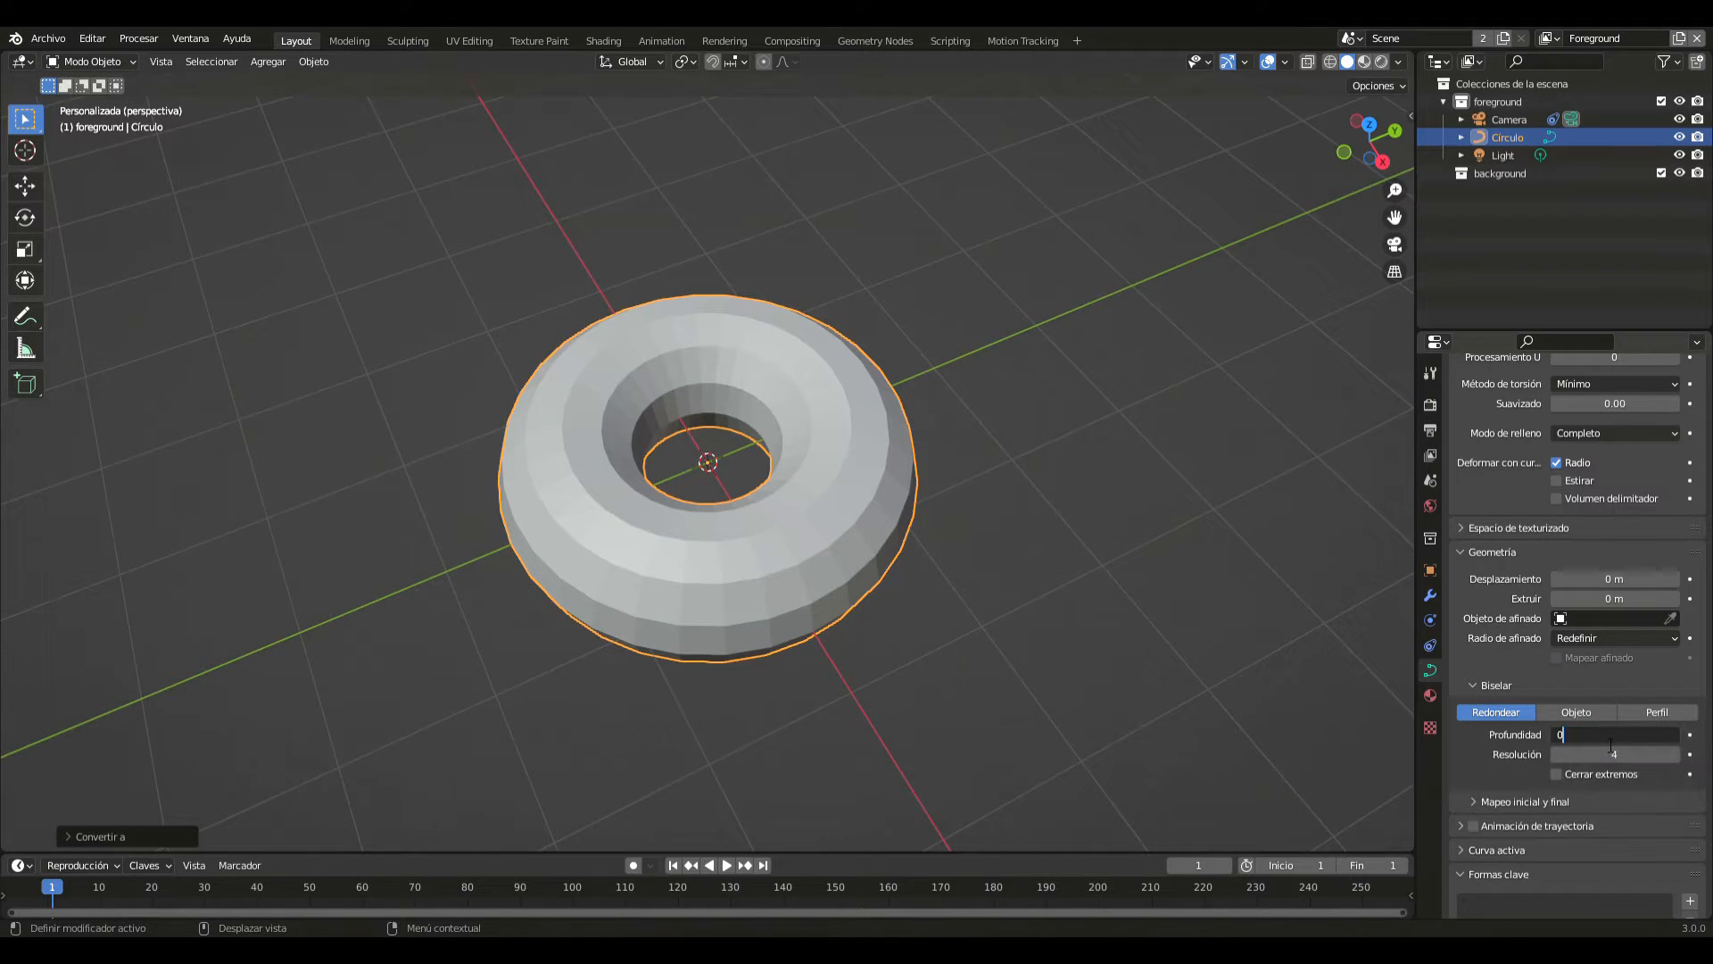
type(".4")
key("Return")
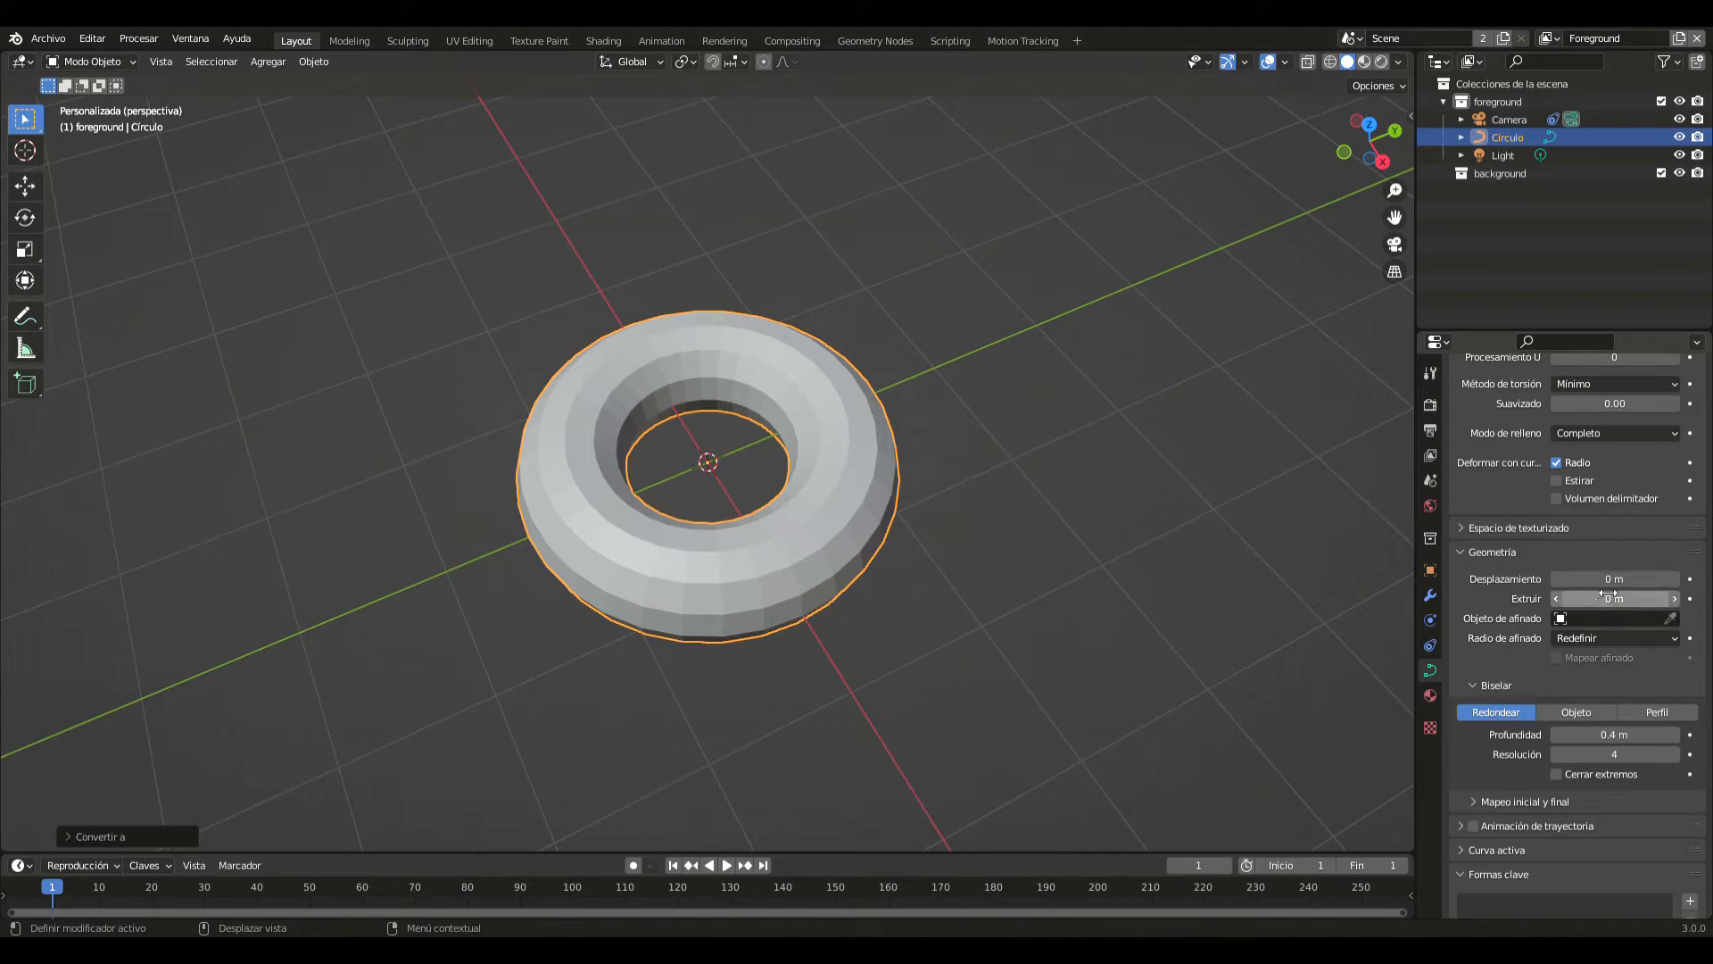
- Set the curve's geometry offset to -0.3 m to tighten the ring
left_click(1608, 584)
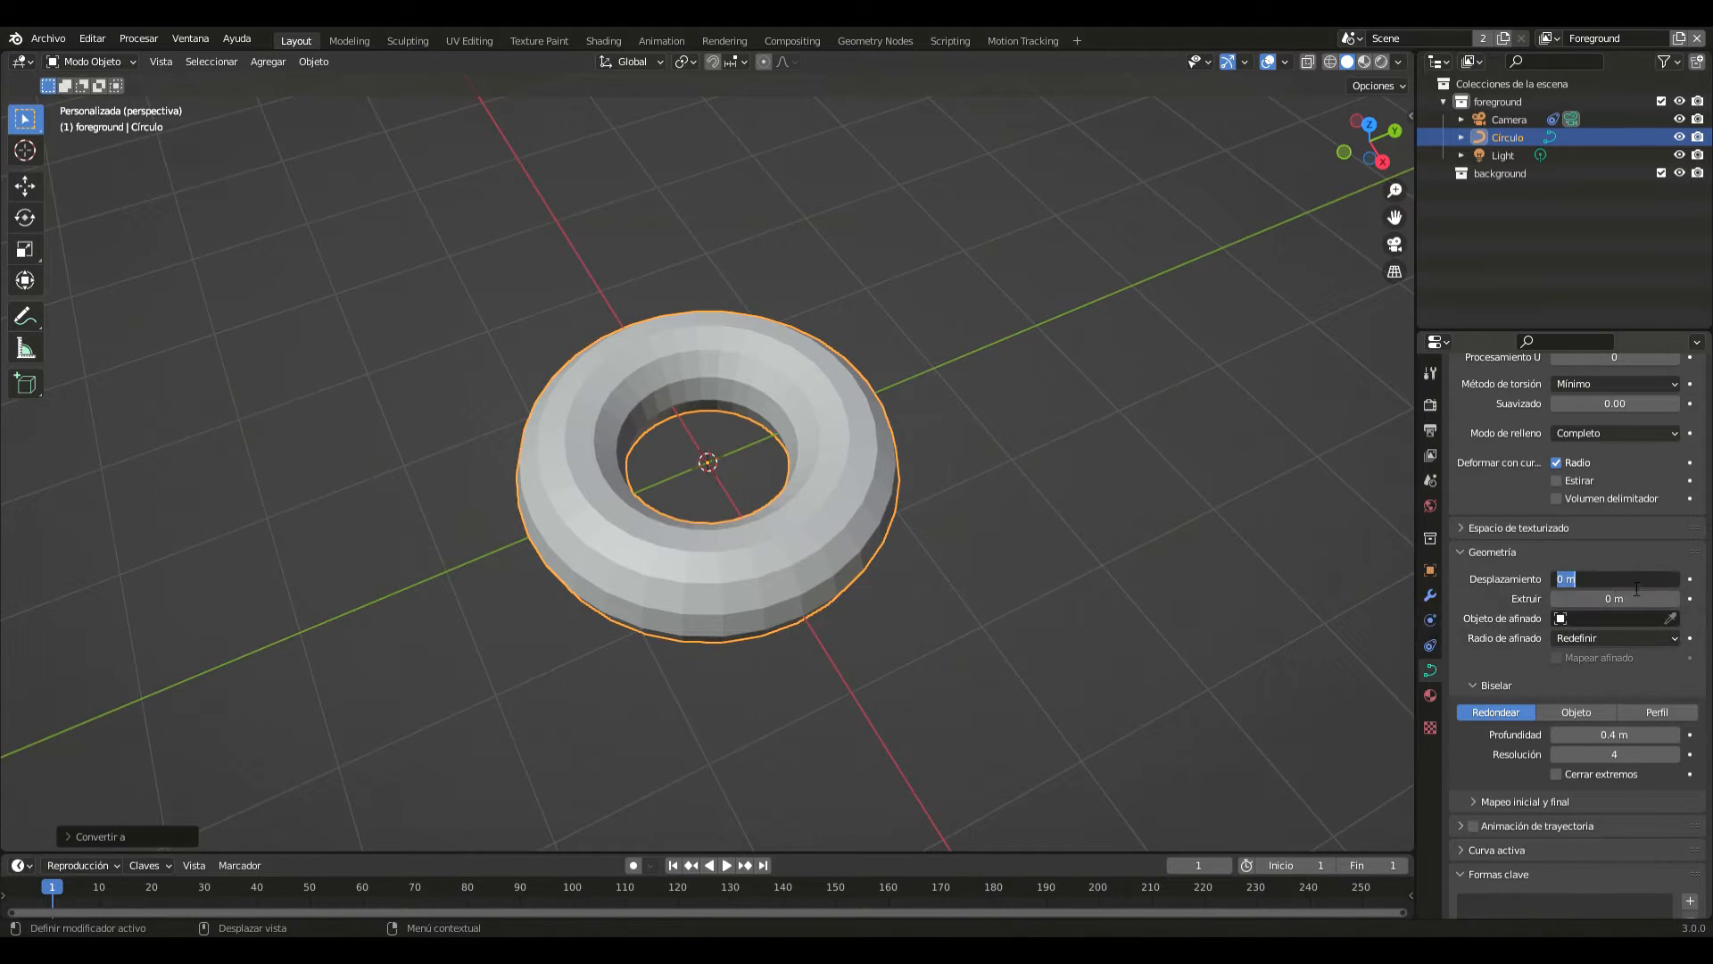
type("-0.11")
key("Return")
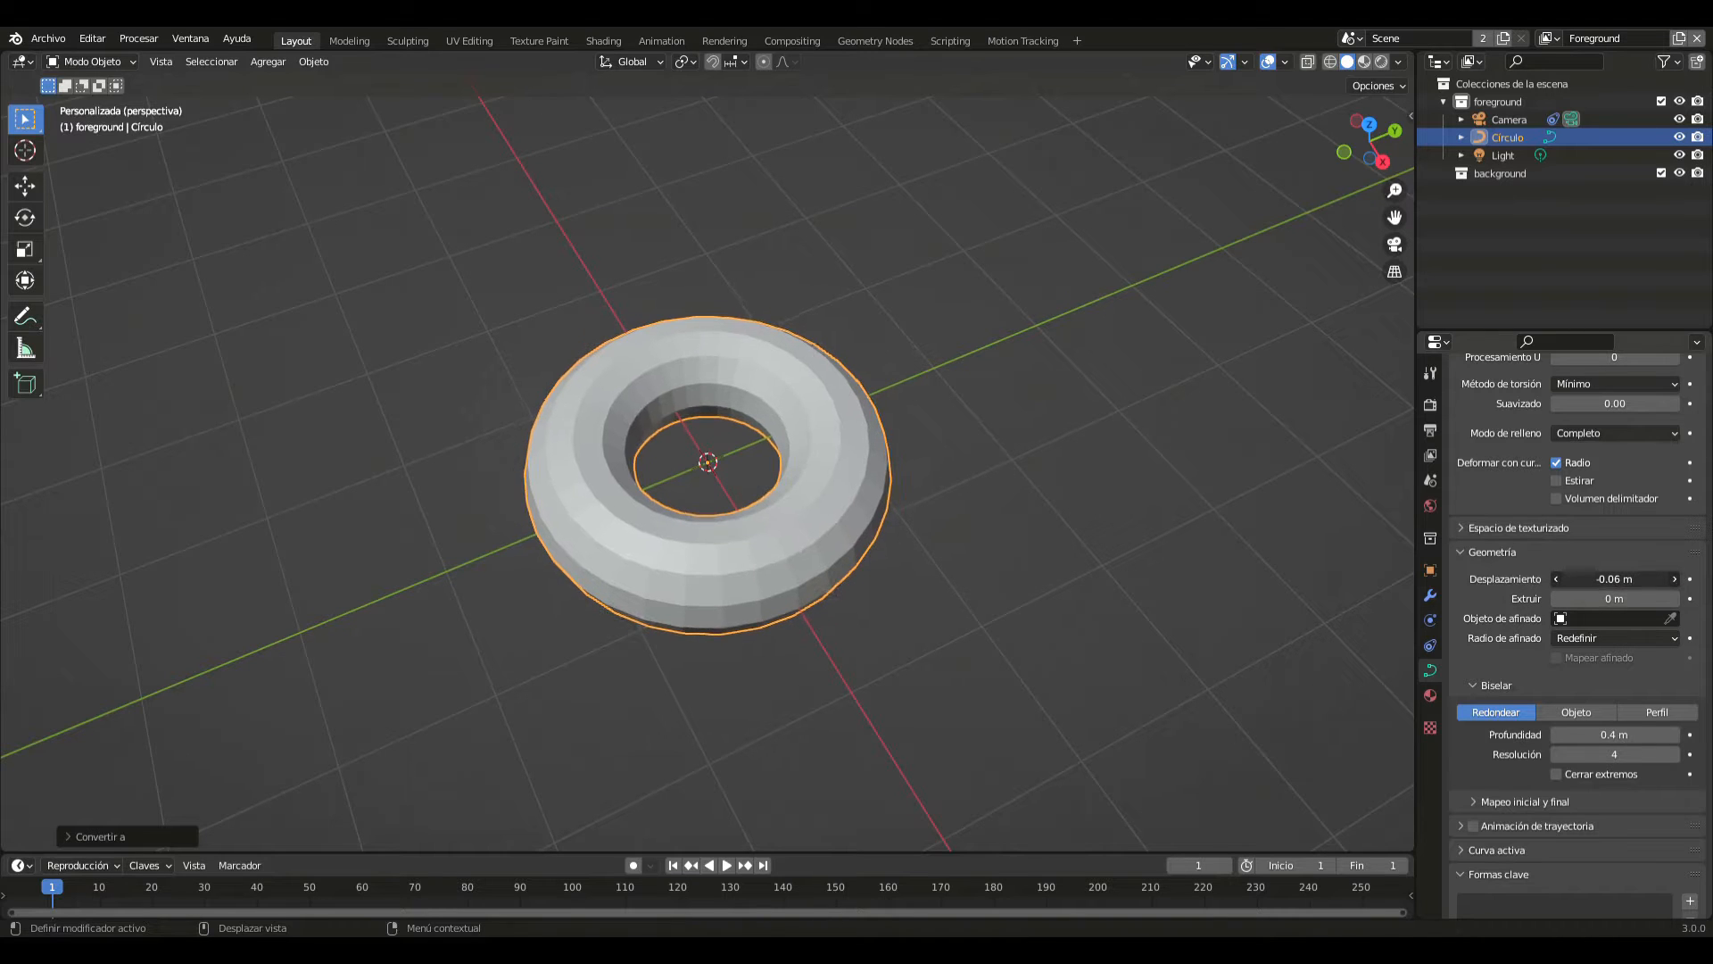
mouse_move(1632, 580)
left_mouse_down()
mouse_move(1588, 580)
mouse_move(1631, 580)
left_mouse_up()
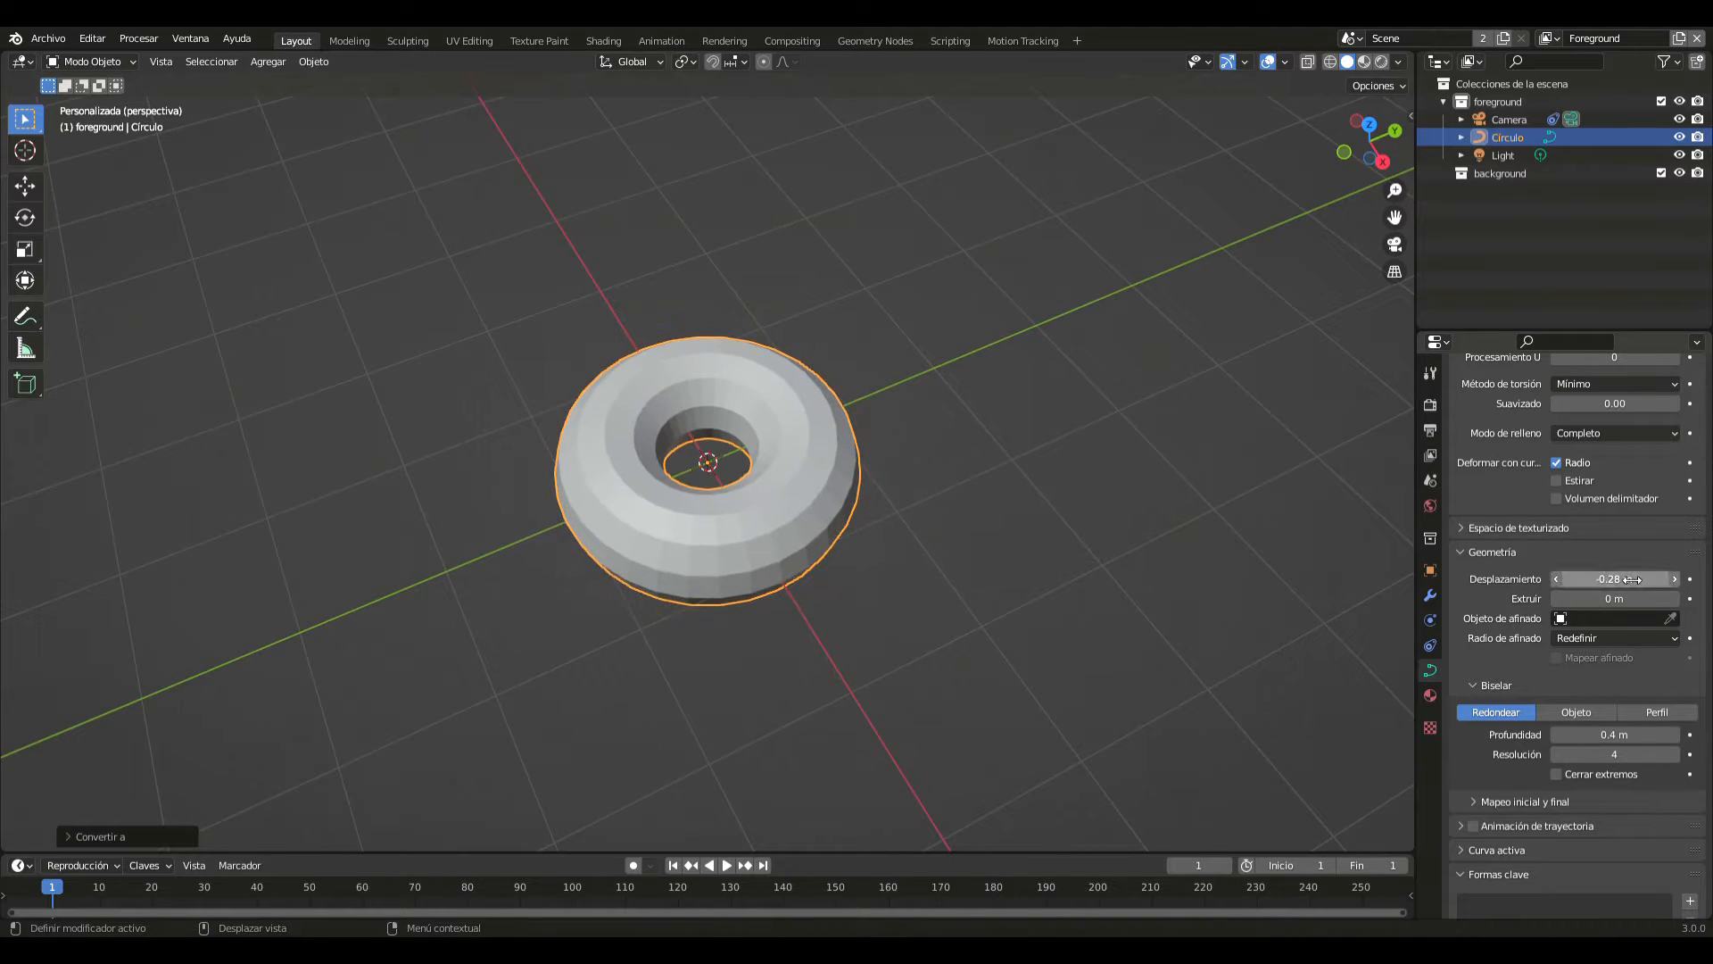
left_click(1631, 580)
type("0")
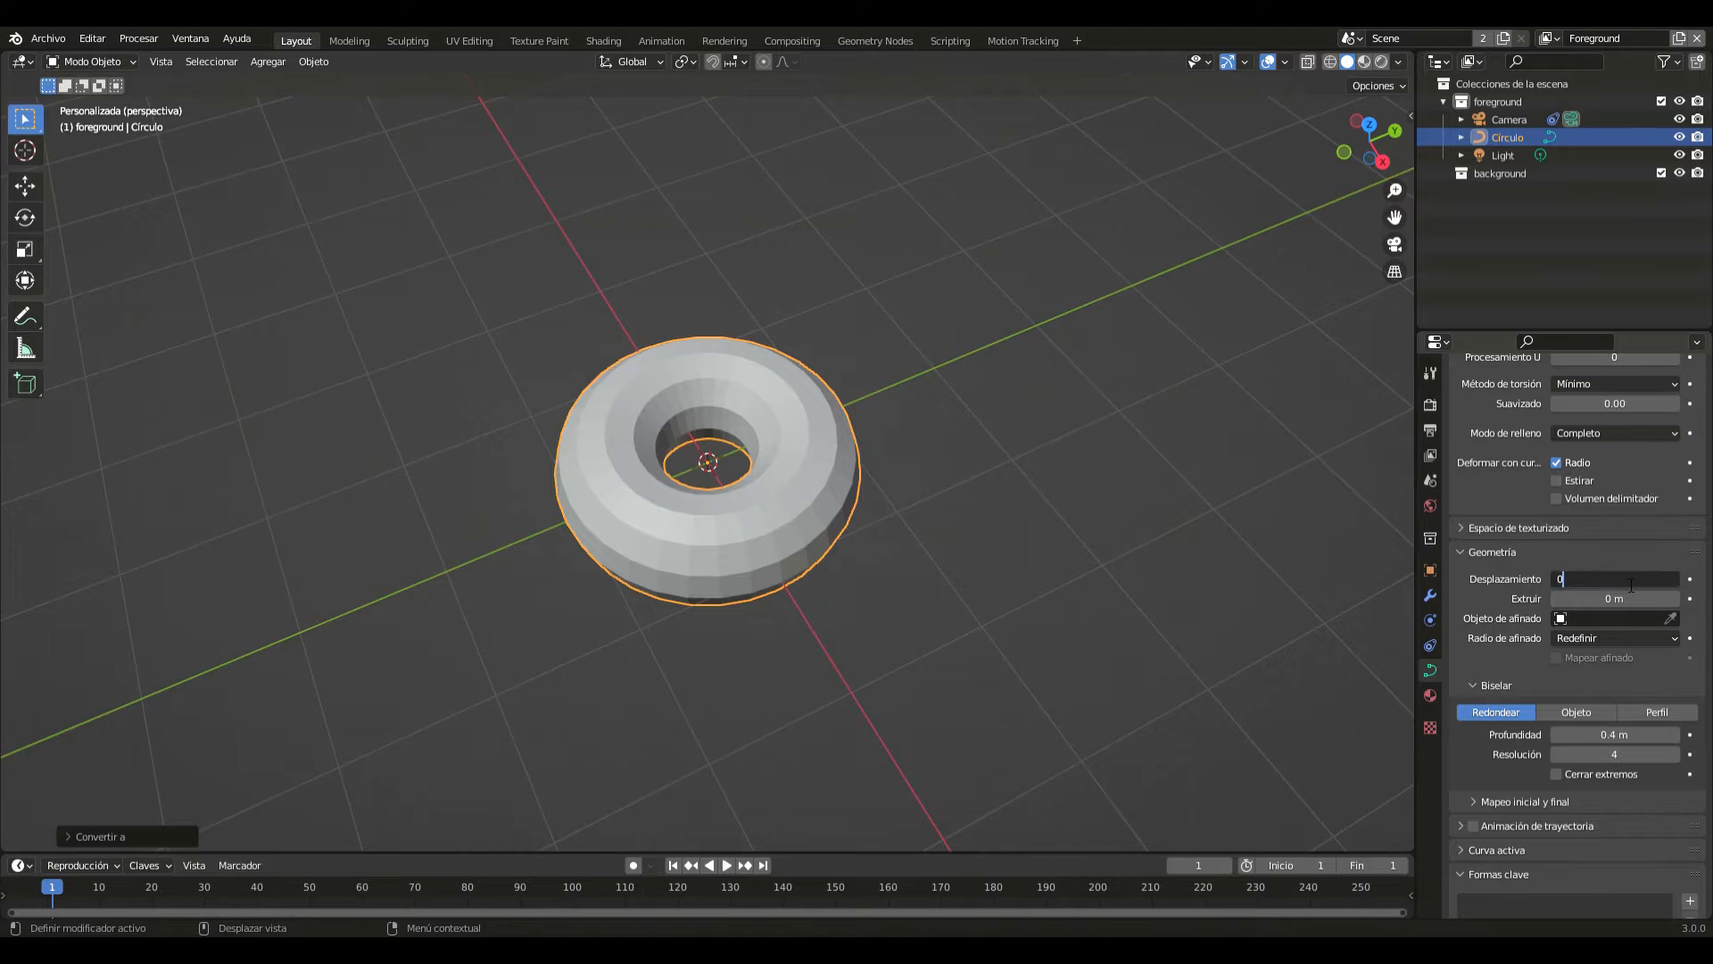
key("BackSpace")
type("-0.3")
key("Return")
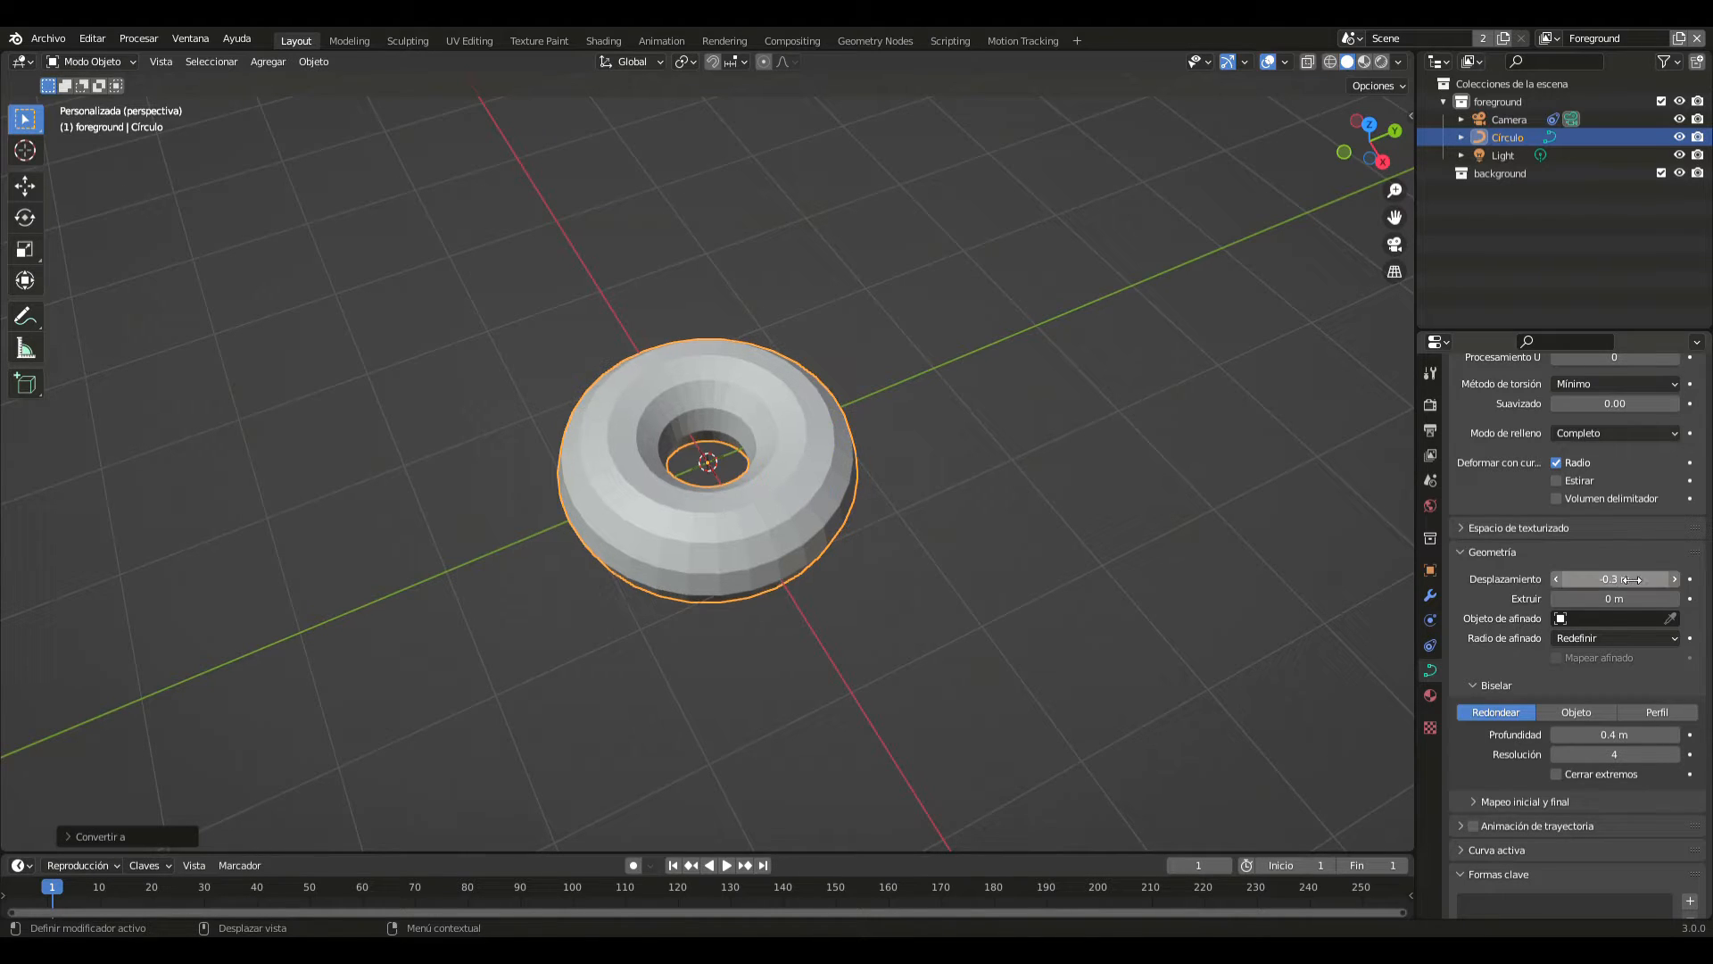
- Try an extrusion amount on the ring curve and return it to 0 m
middle_click_drag(1108, 462, 988, 424)
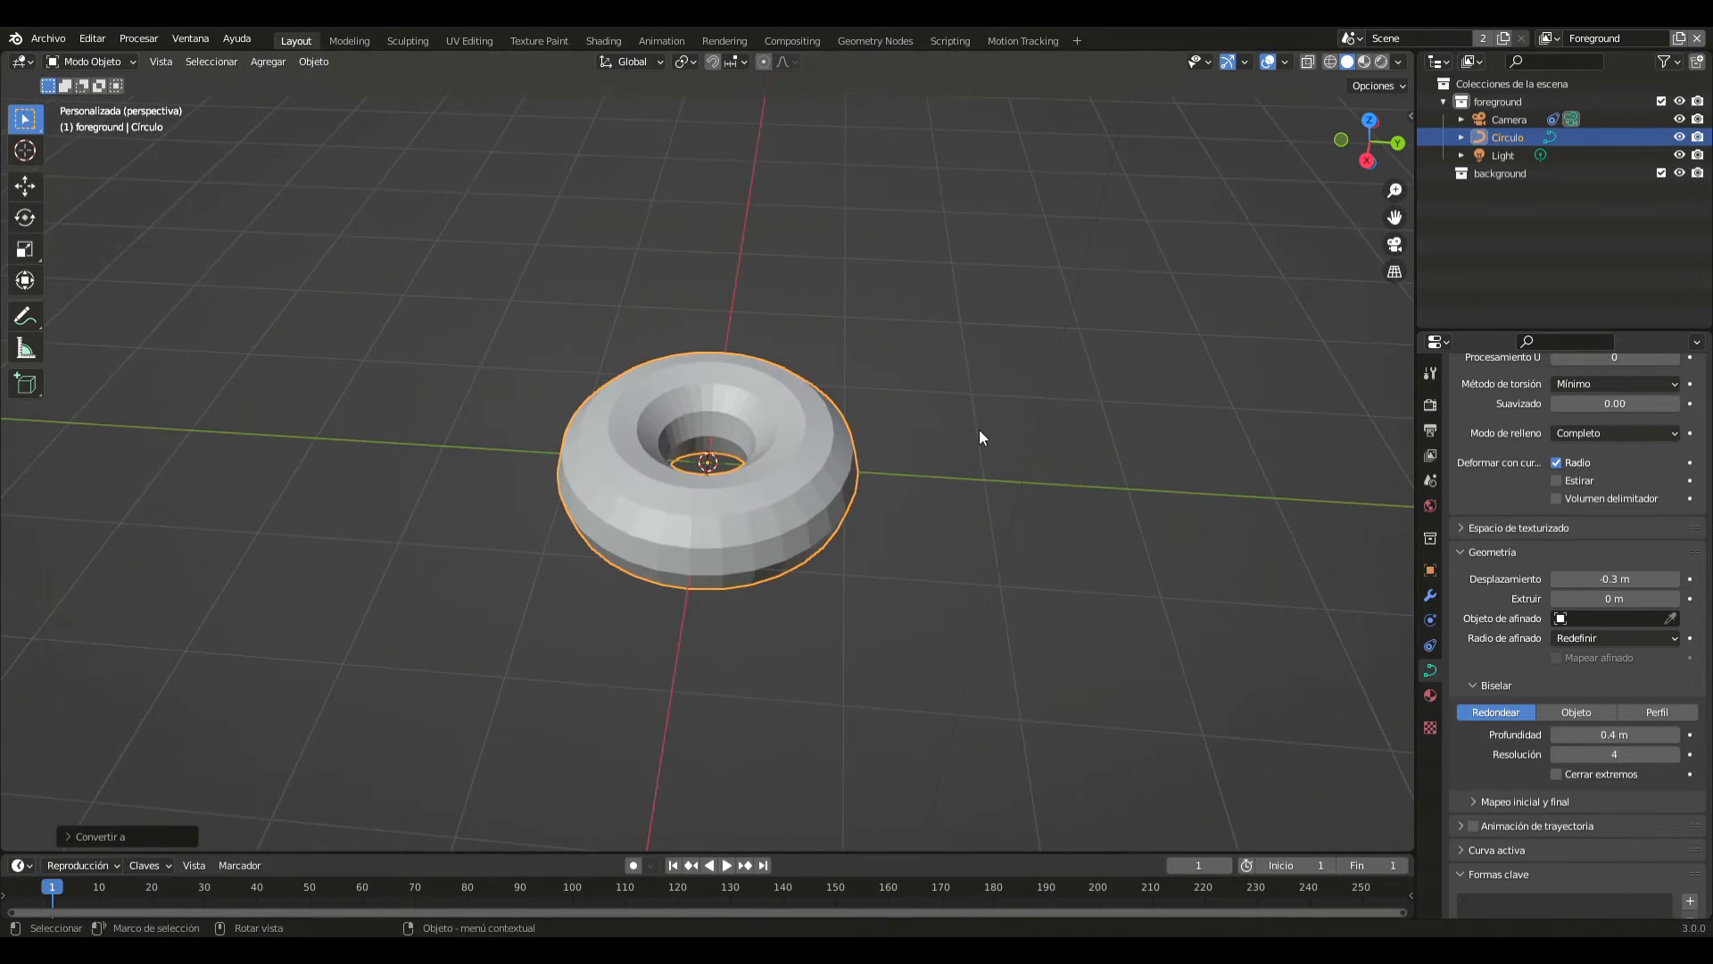
scroll(866, 462, "up", 4)
middle_click_drag(864, 461, 907, 462)
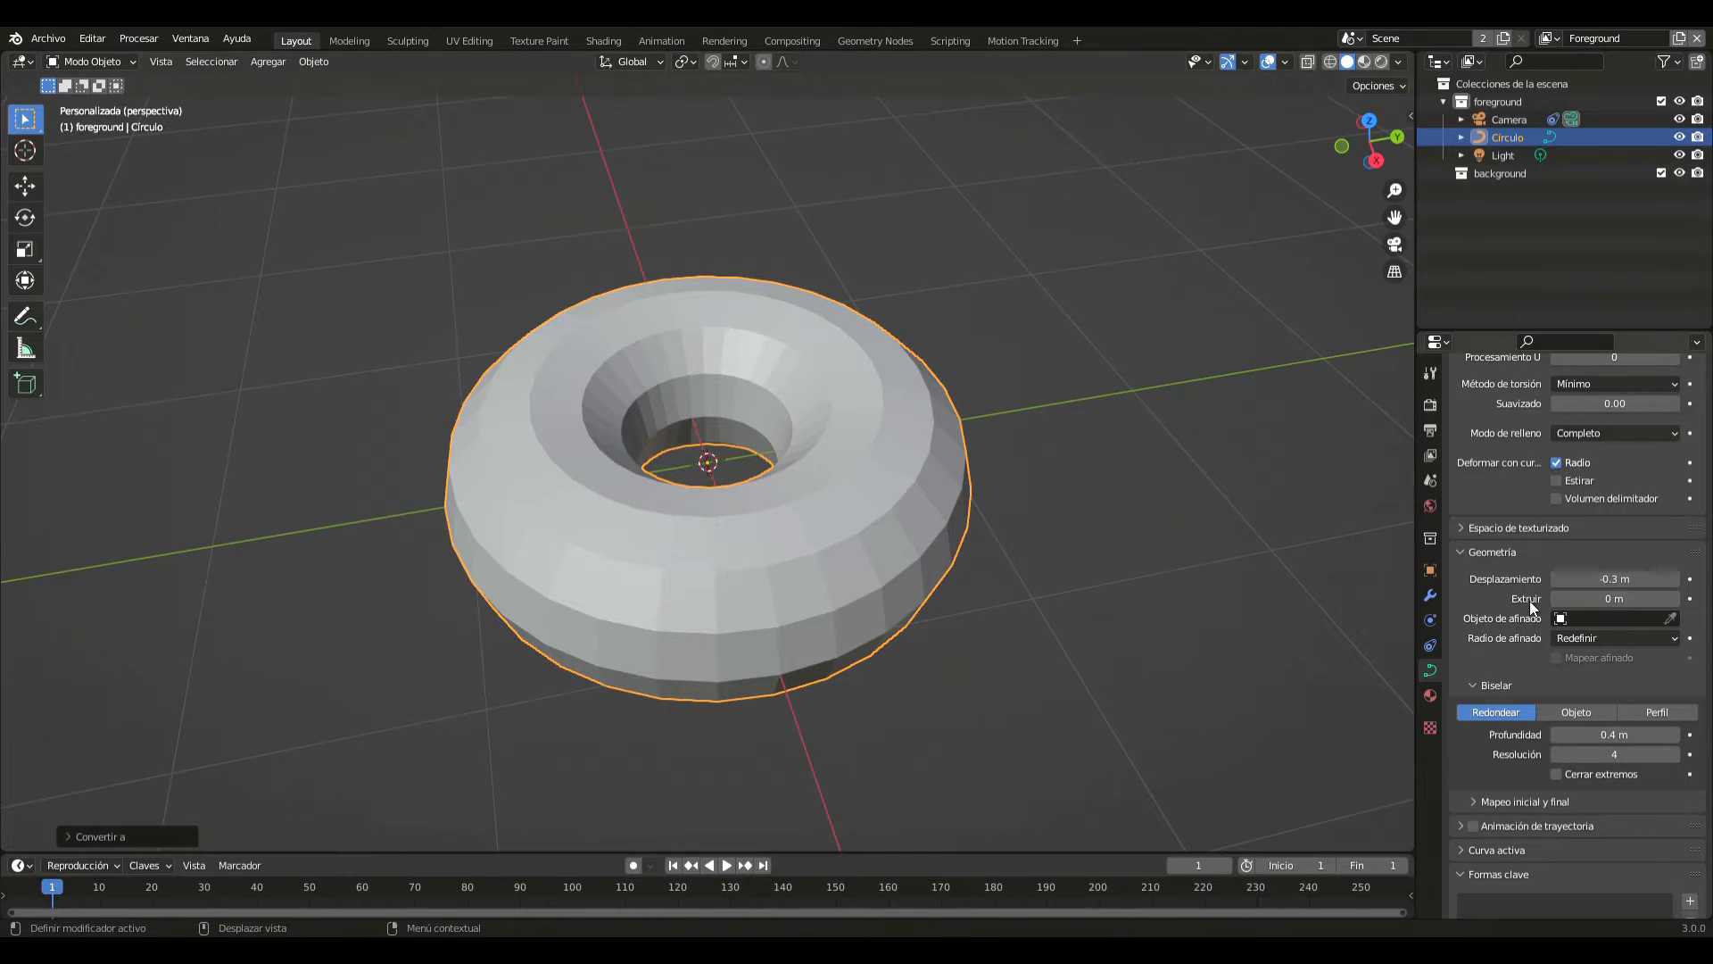
middle_click_drag(1253, 564, 1149, 488)
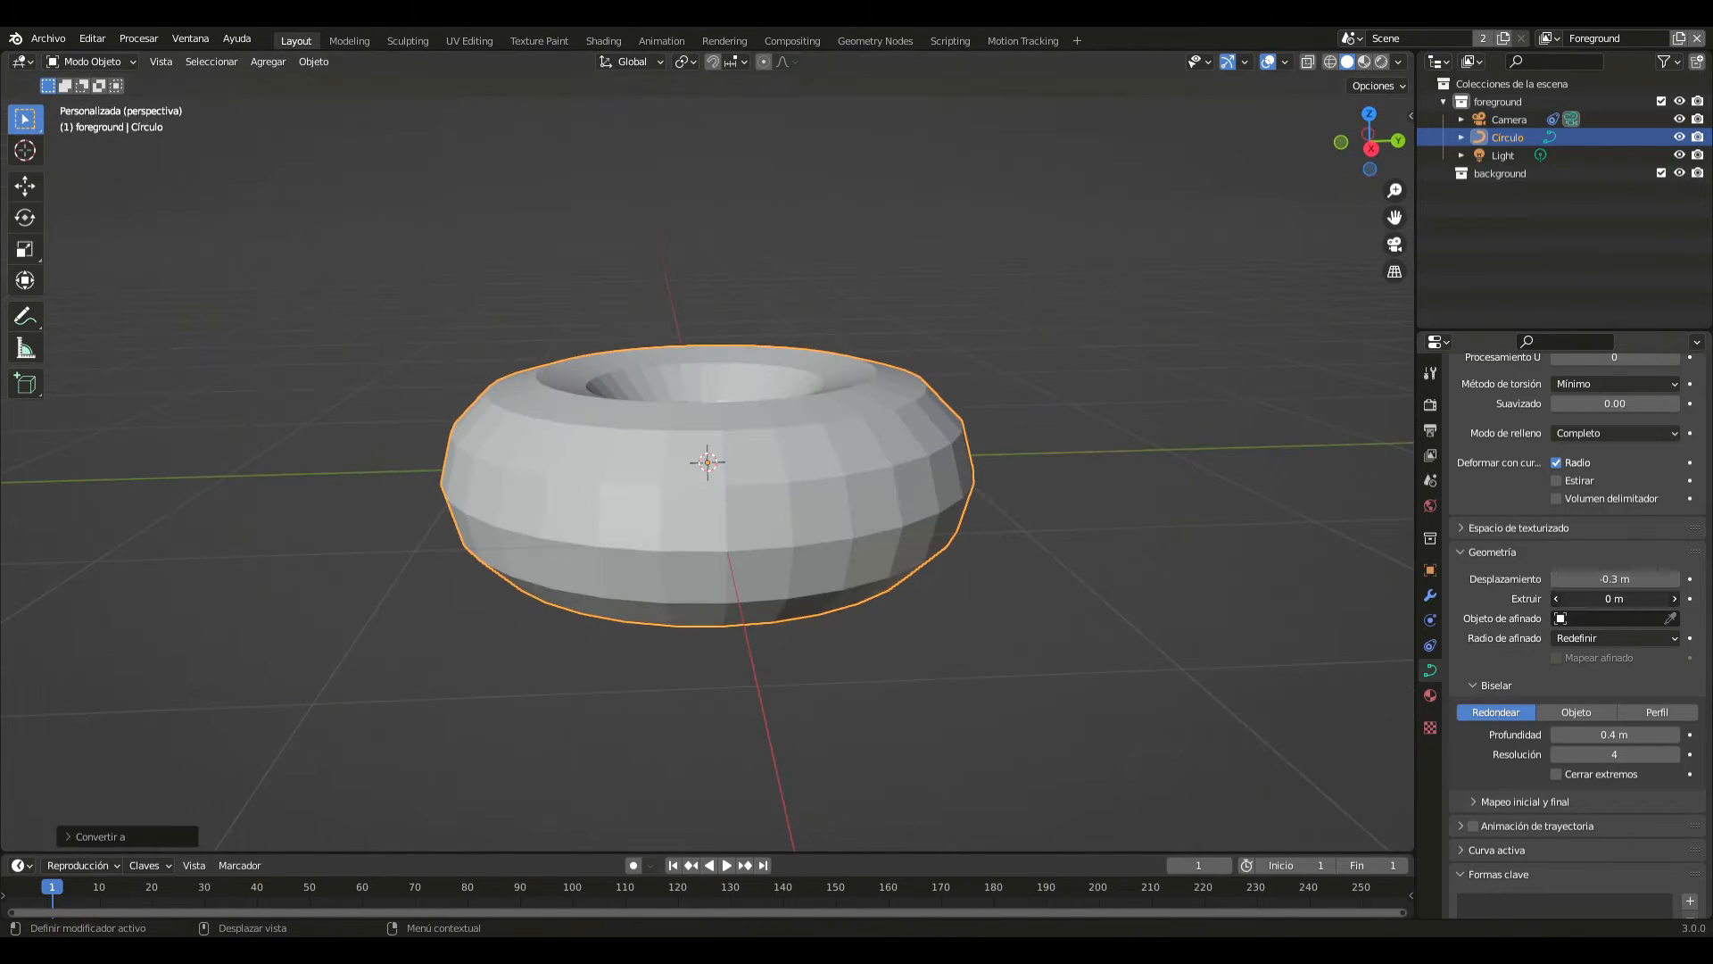
mouse_move(1611, 598)
left_mouse_down()
mouse_move(1686, 599)
mouse_move(1611, 603)
left_mouse_up()
middle_click_drag(1103, 483, 1107, 548)
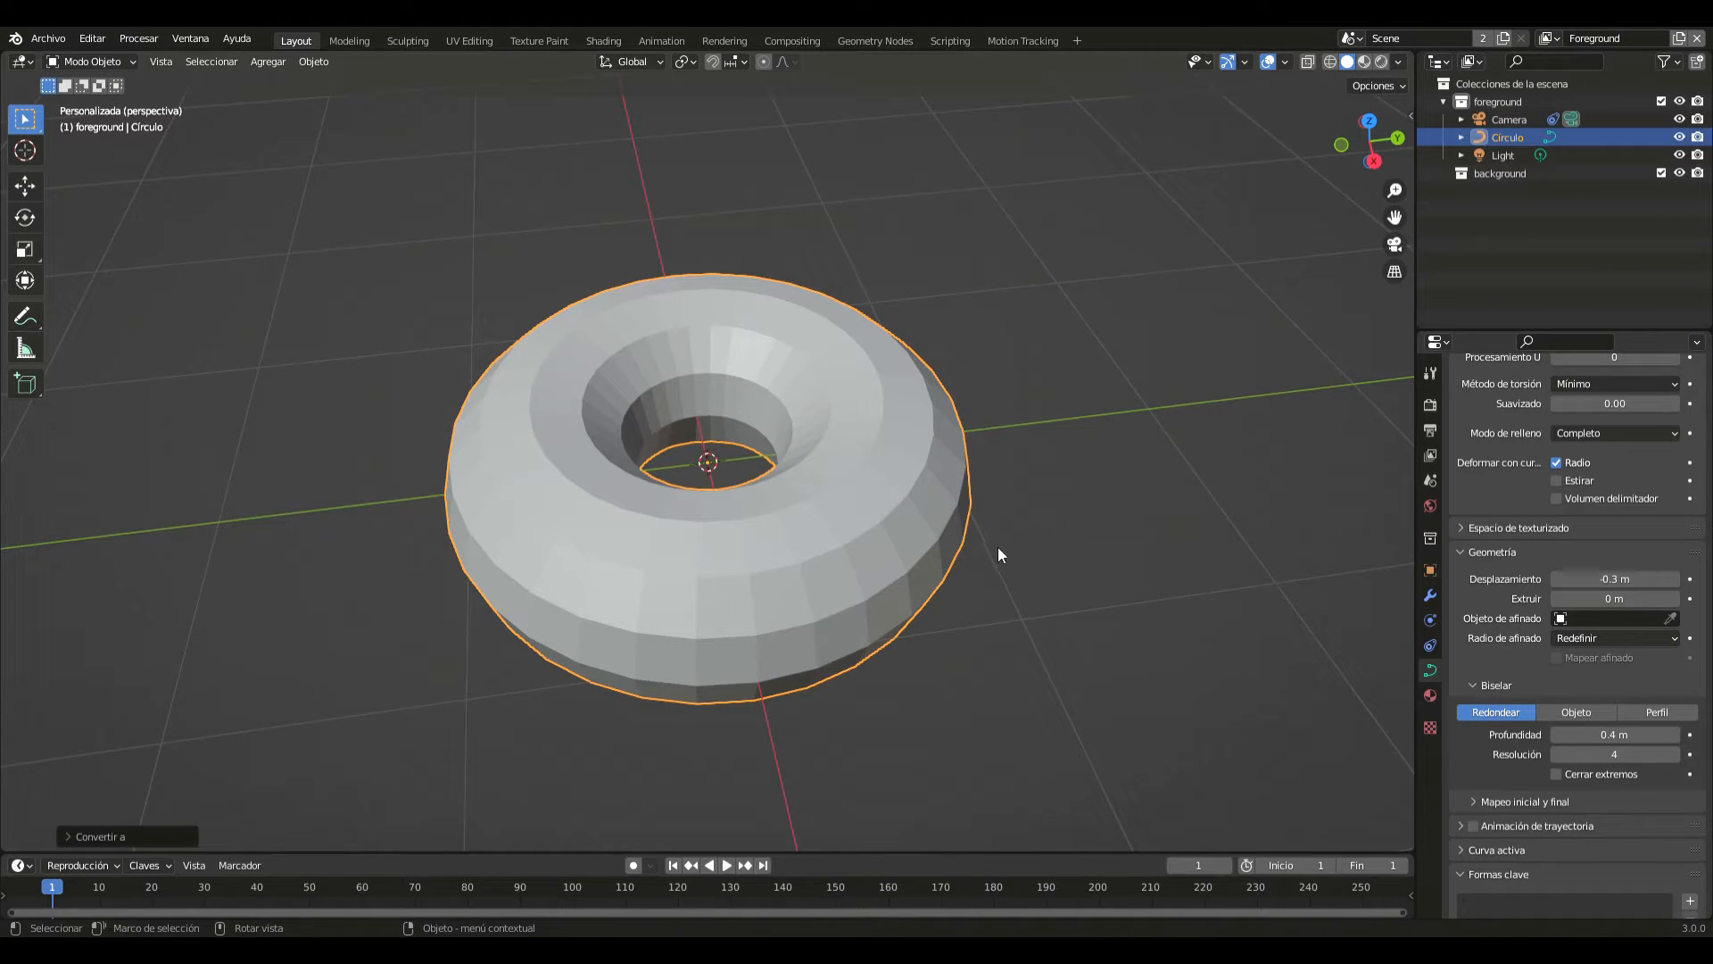
- Convert the beveled ring curve to a mesh
right_click(1069, 565)
mouse_move(1075, 566)
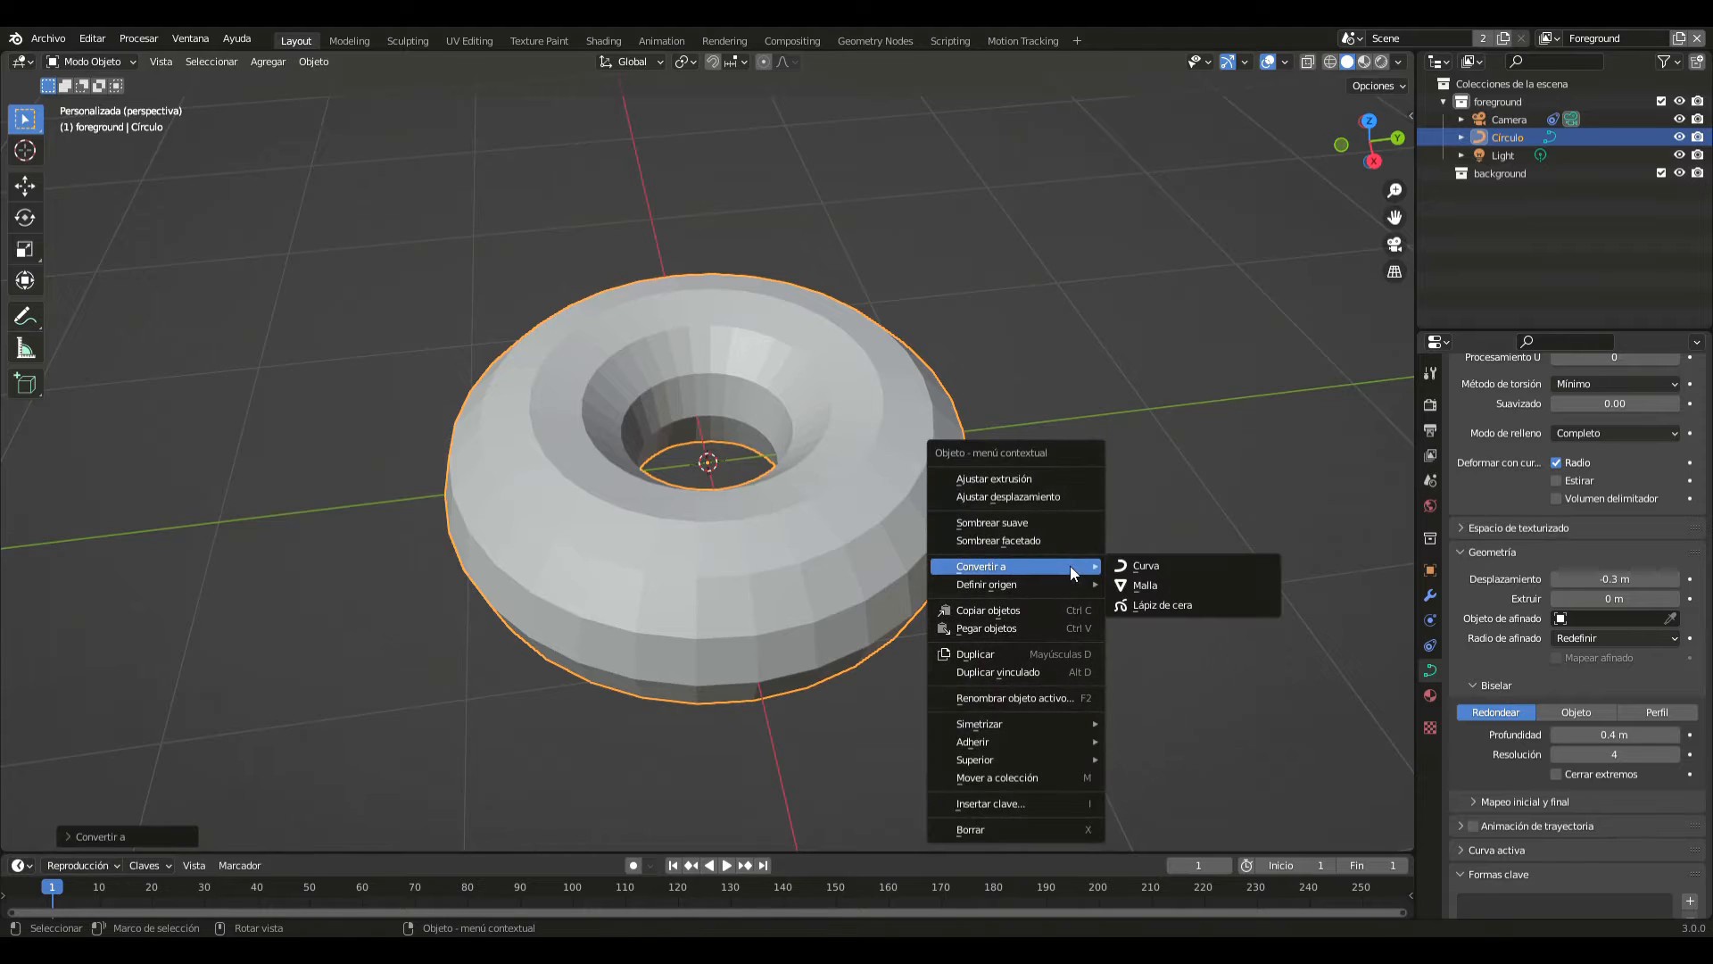
left_click(1149, 586)
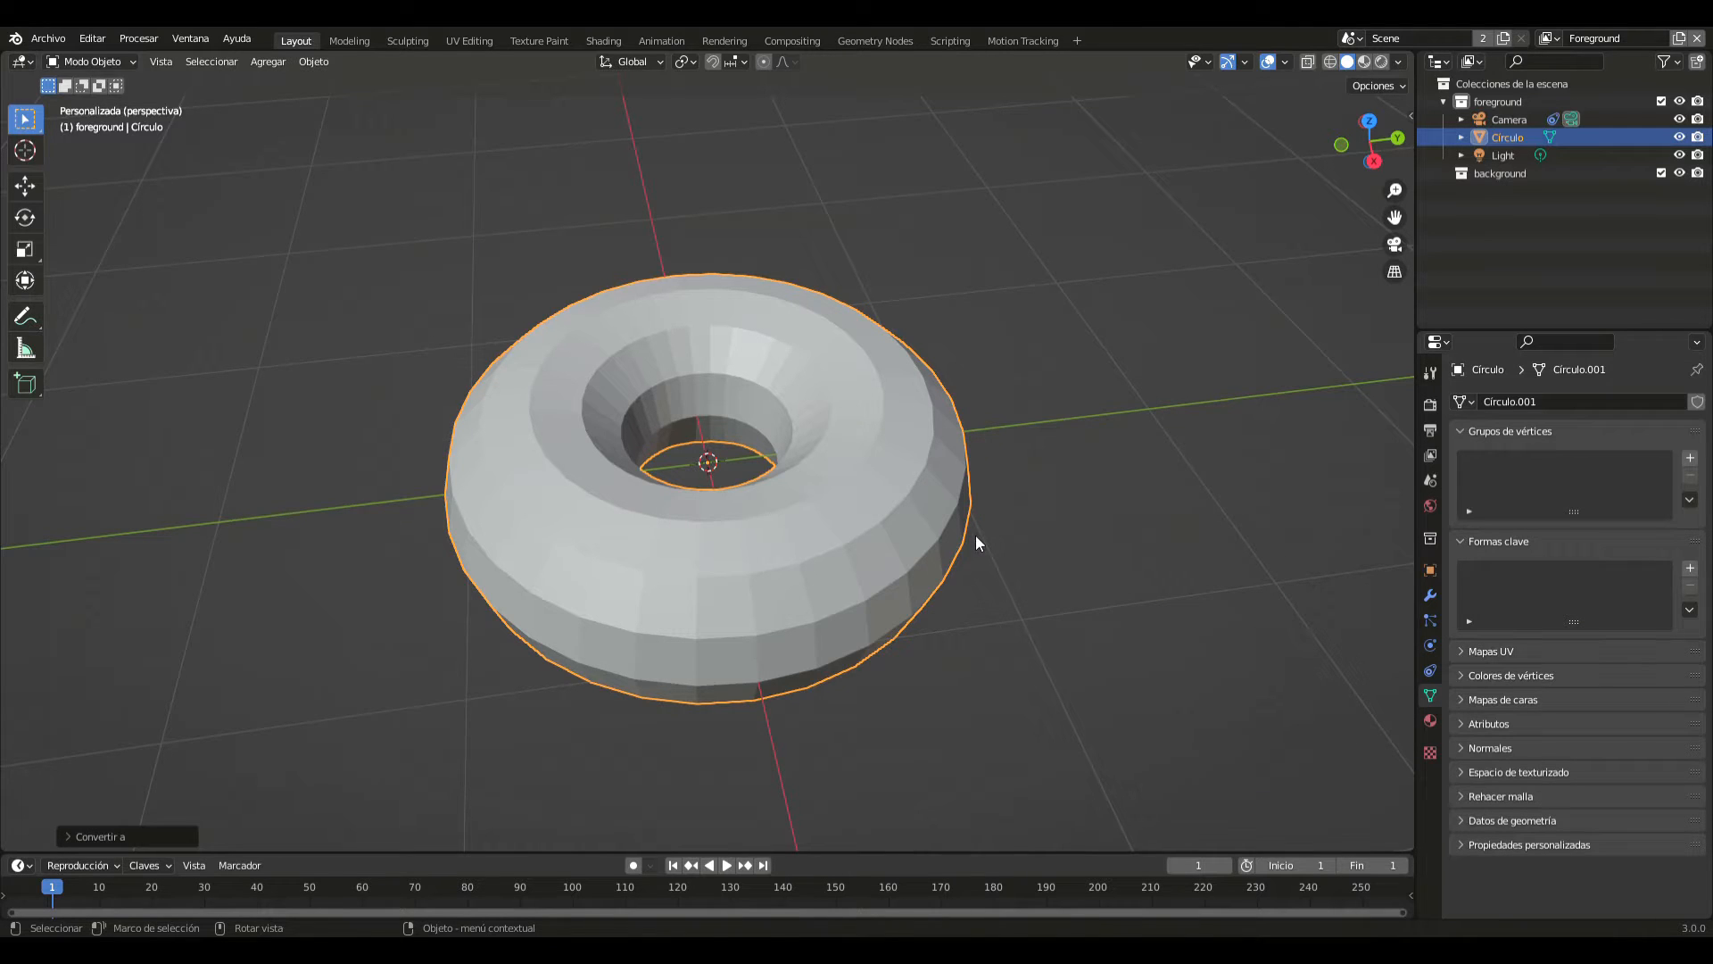
- Add a subdivision surface with viewport level 3 to the ring mesh and shade it smooth
key("ctrl+2")
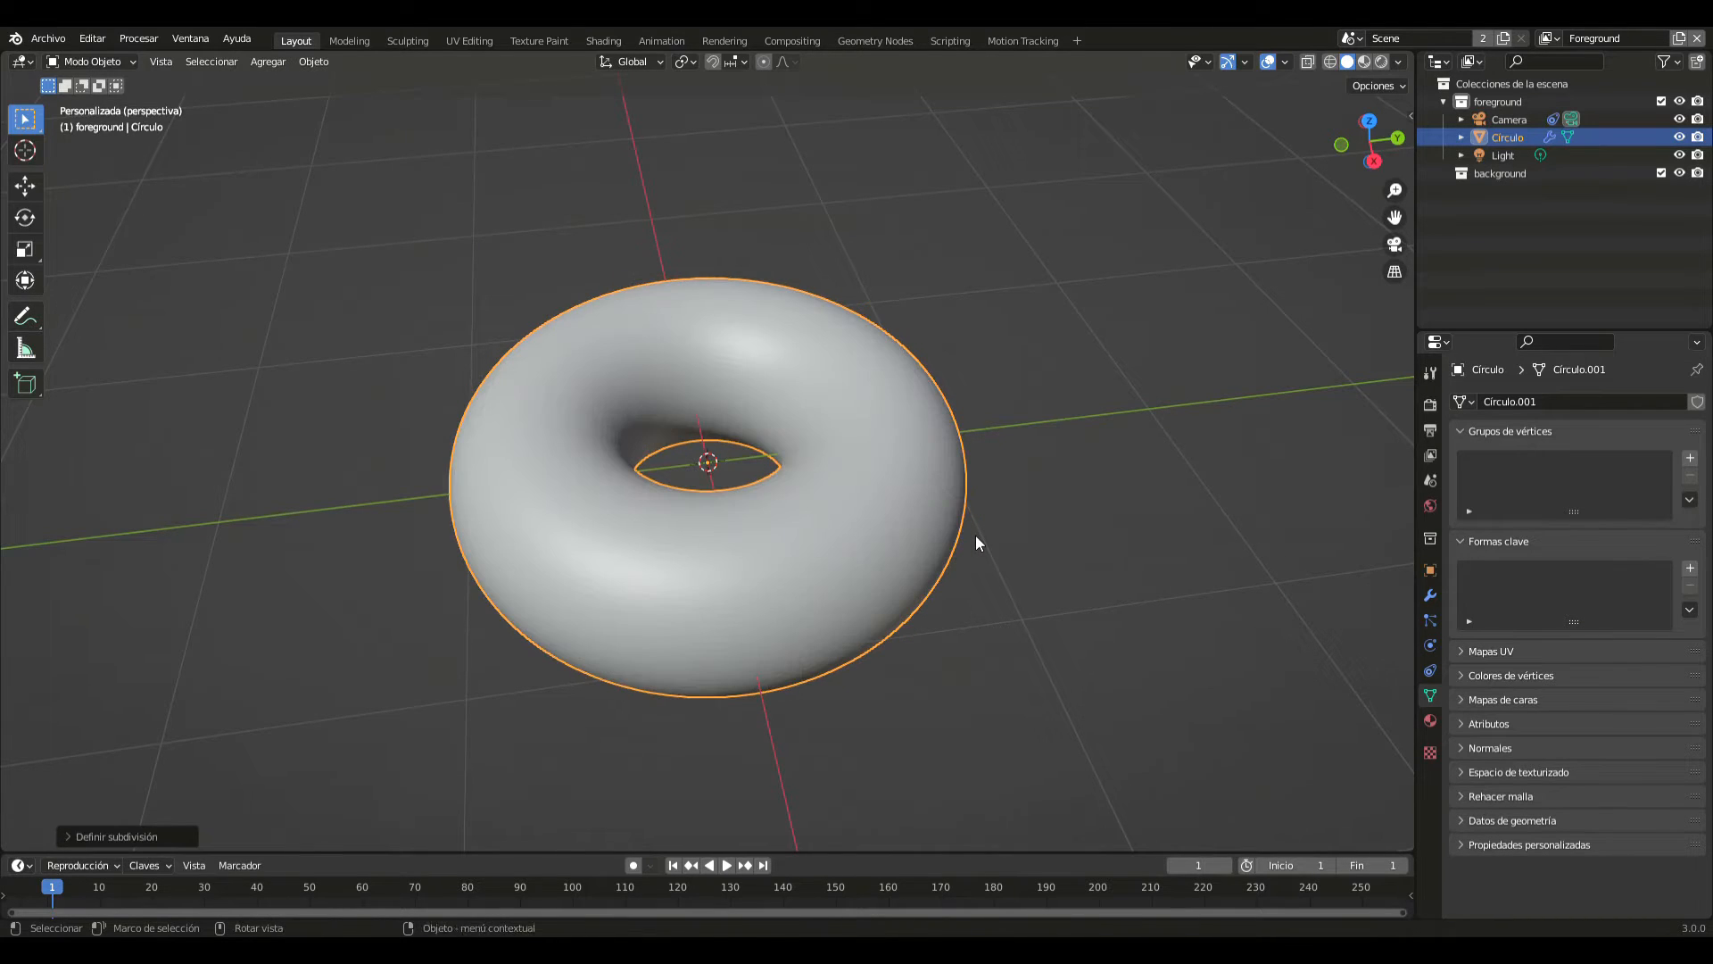
right_click(976, 534)
left_click(960, 491)
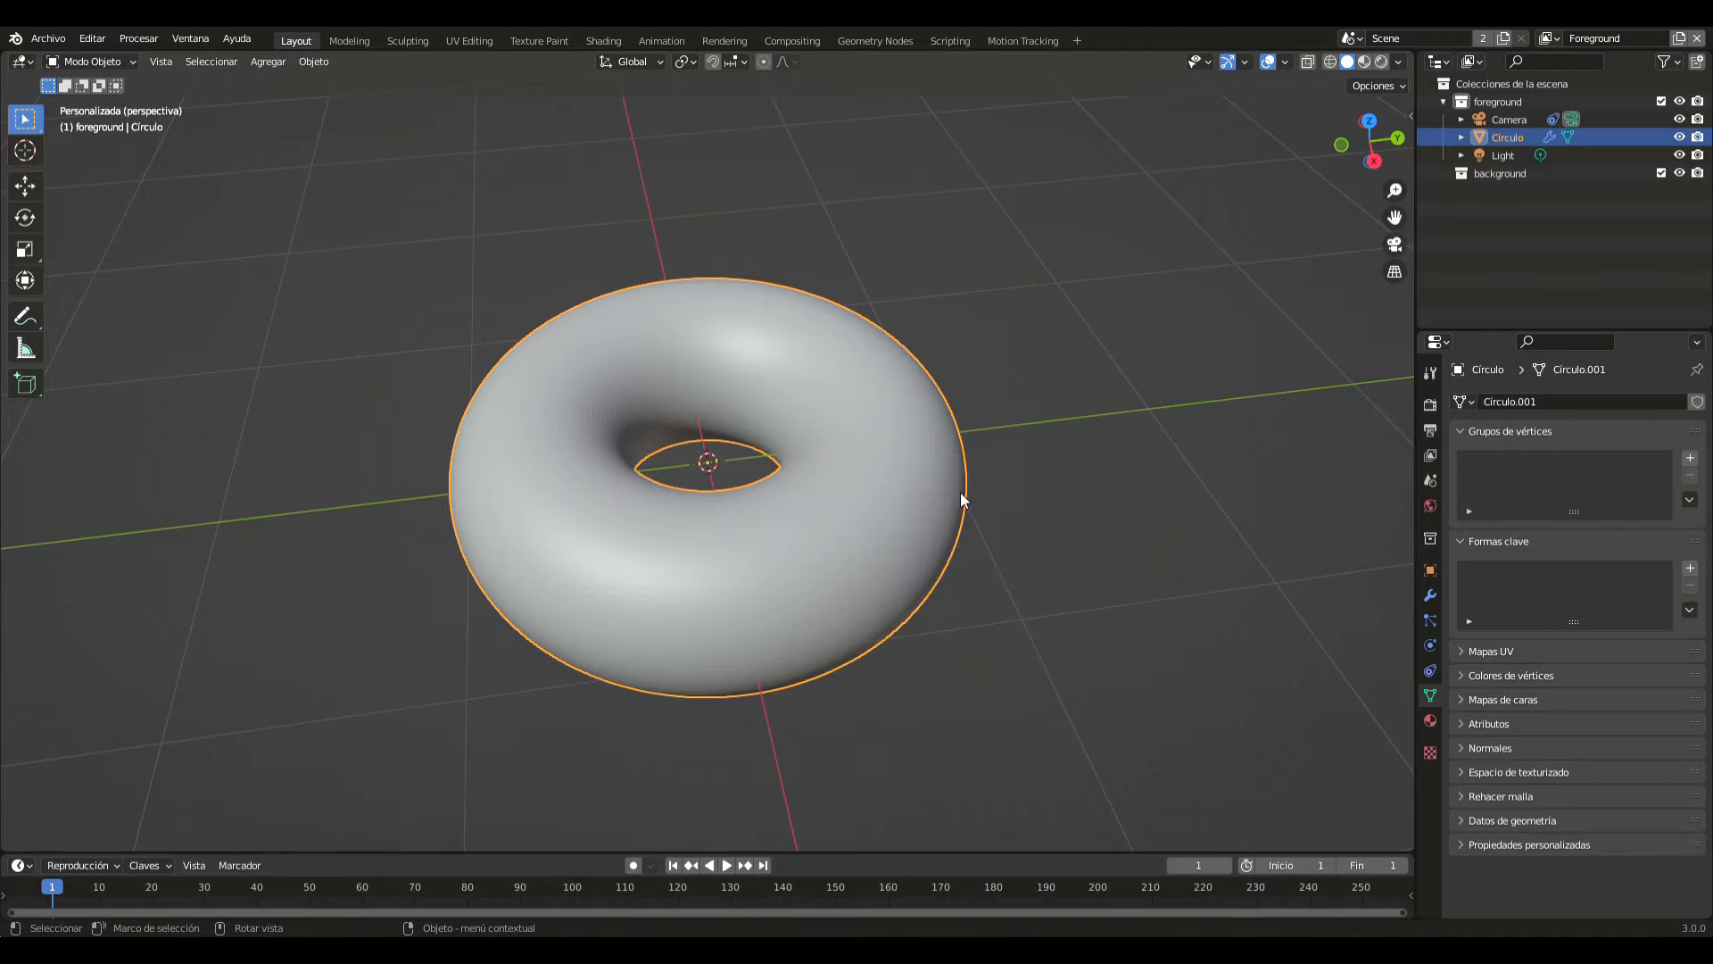
middle_click_drag(980, 484, 974, 552)
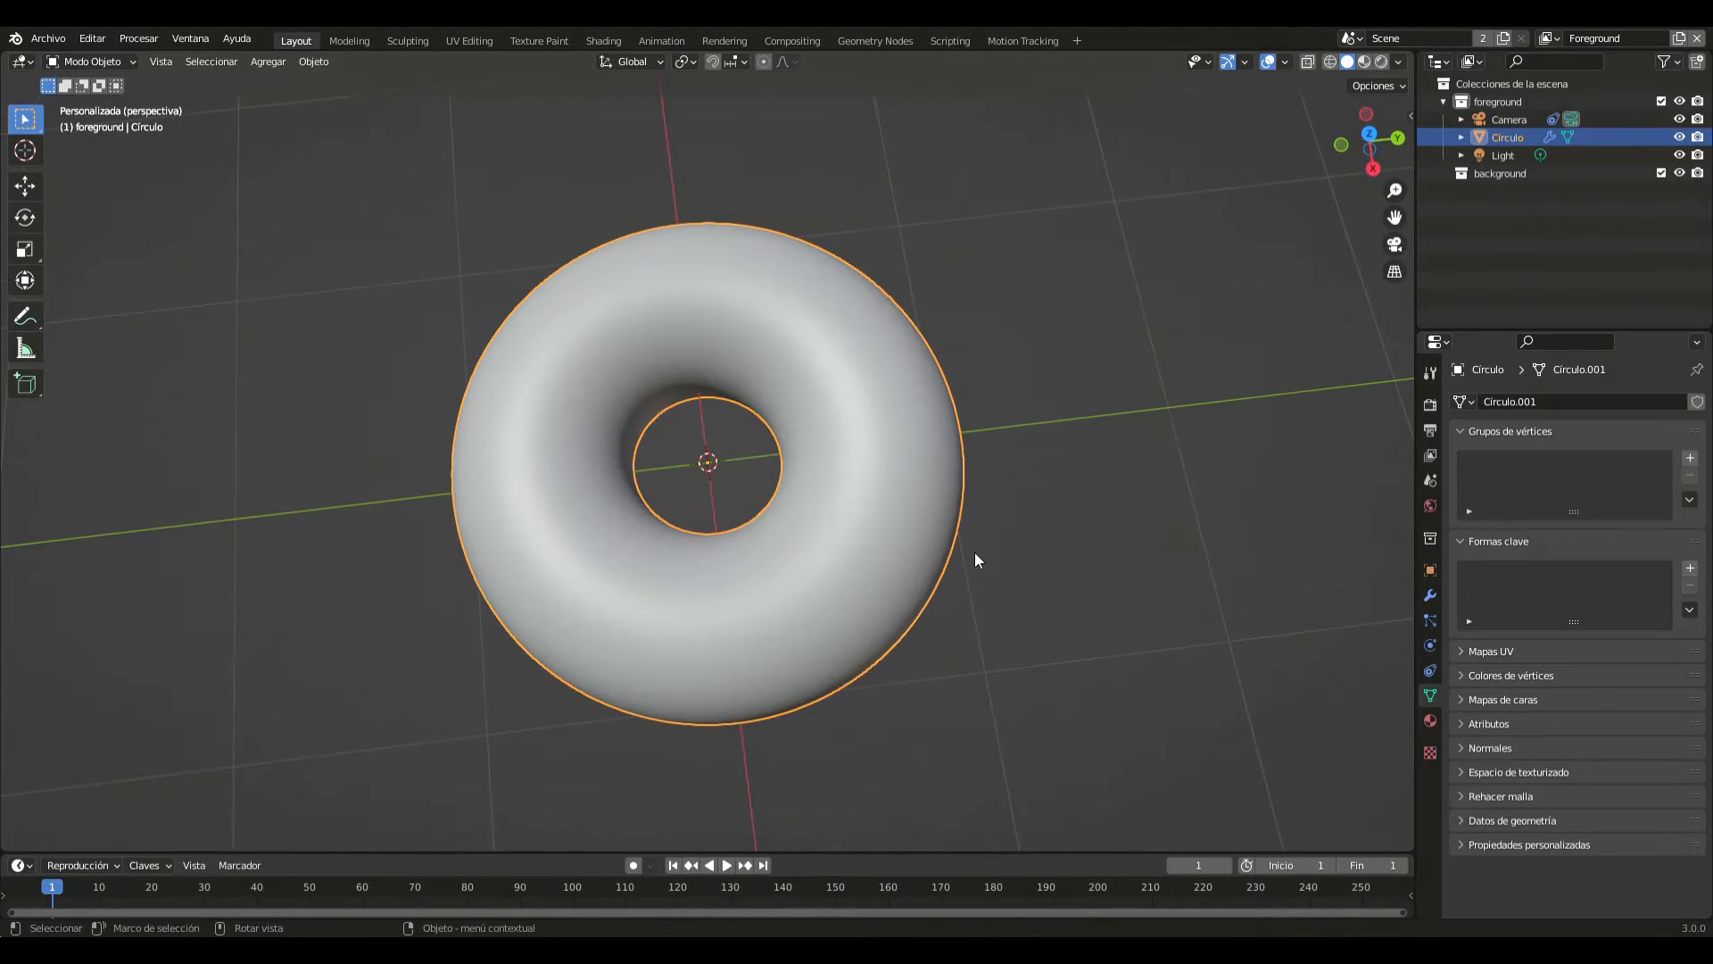
- In Edit Mode with face selection, circle-select all upper faces of the ring from the top view
key("Tab")
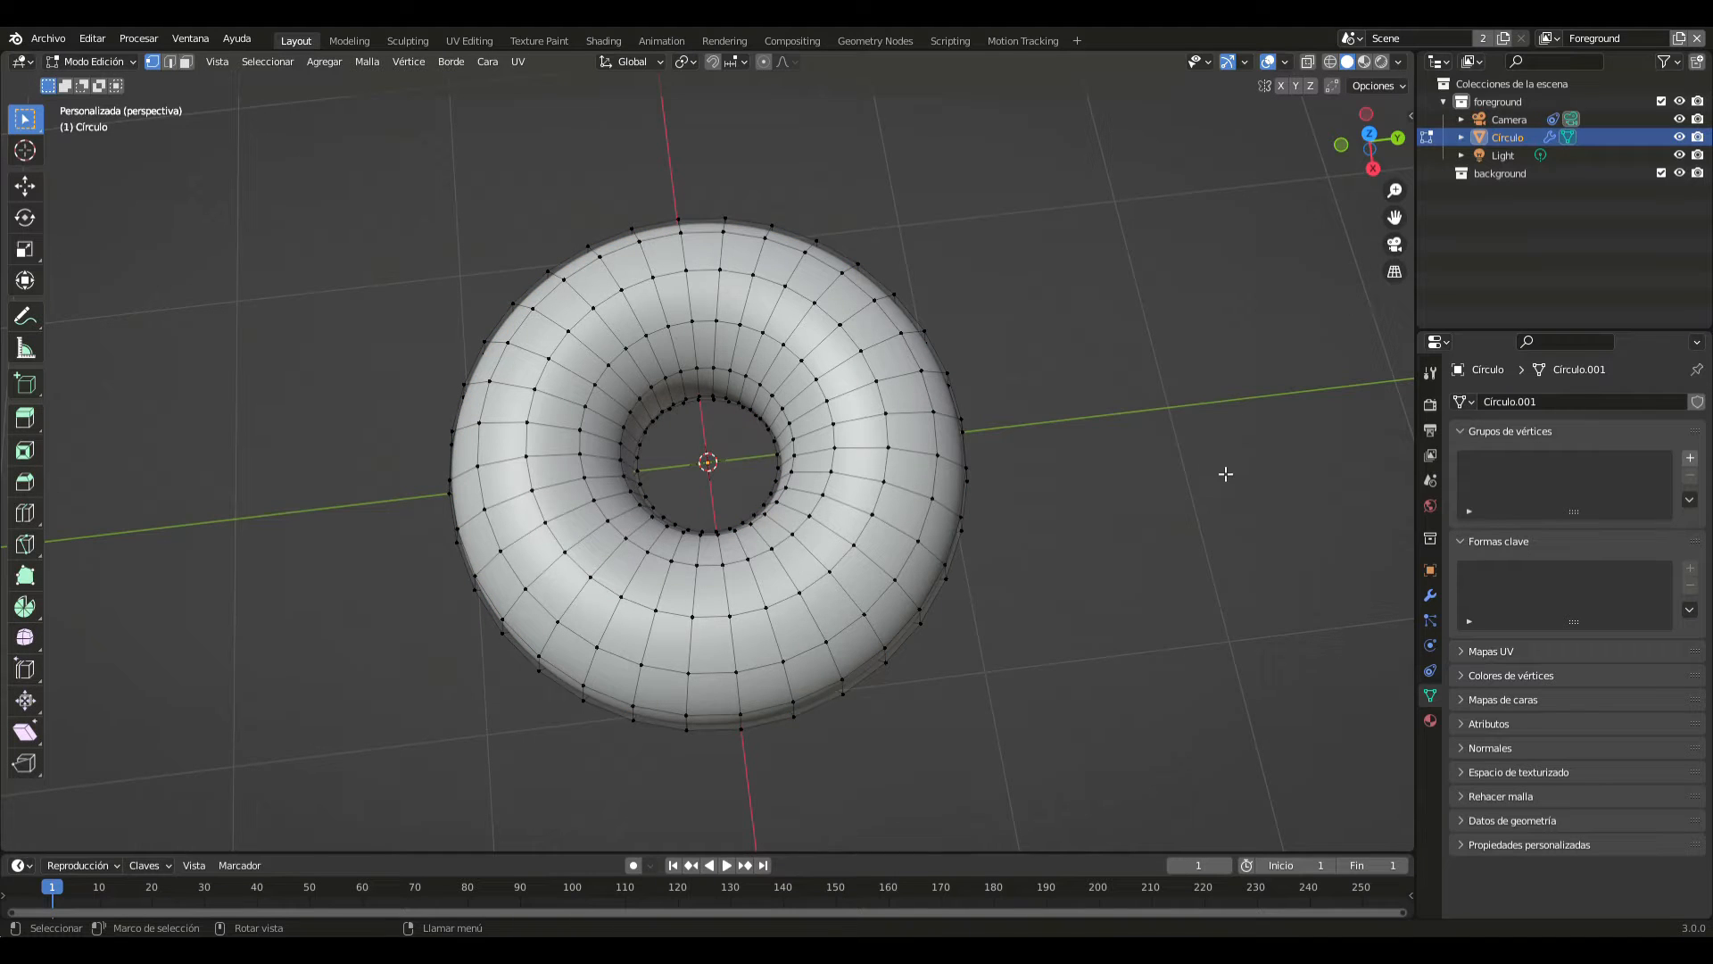
key("KP_7")
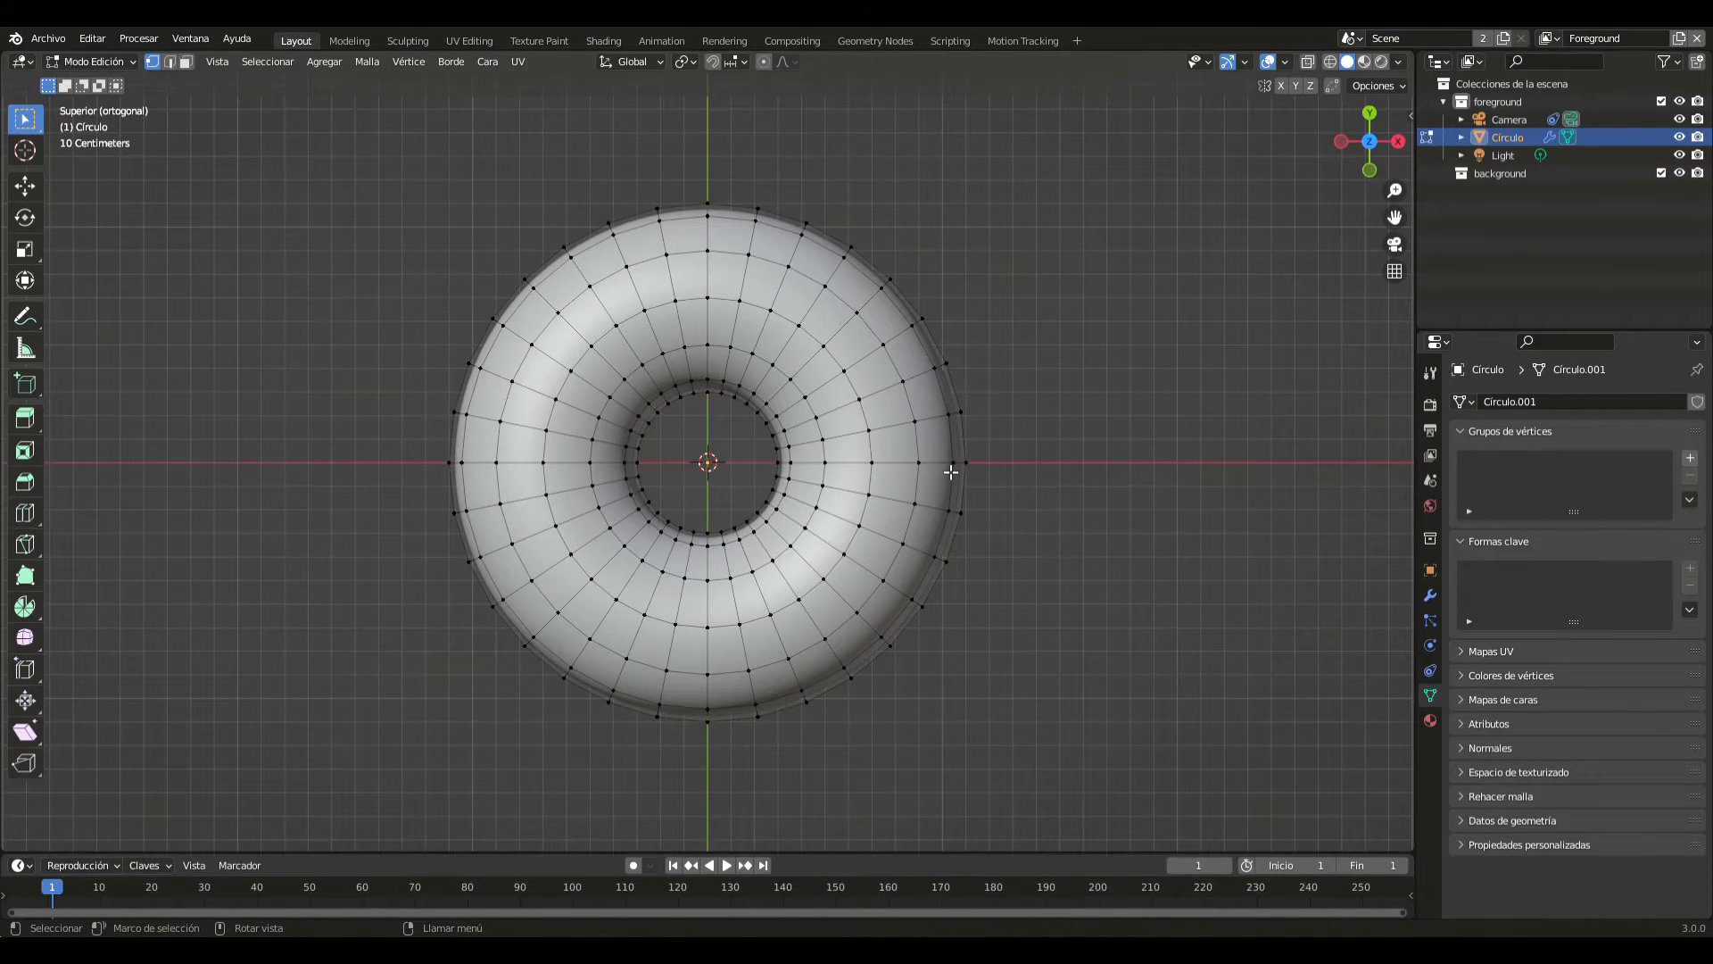
key("3")
key("c")
mouse_move(855, 529)
left_mouse_down()
mouse_move(903, 444)
mouse_move(878, 372)
mouse_move(777, 295)
mouse_move(585, 347)
mouse_move(687, 201)
mouse_move(754, 375)
mouse_move(633, 402)
mouse_move(486, 359)
mouse_move(554, 571)
mouse_move(687, 446)
mouse_move(803, 446)
mouse_move(631, 595)
mouse_move(479, 604)
mouse_move(714, 679)
mouse_move(937, 517)
mouse_move(733, 687)
left_mouse_up()
key("Escape")
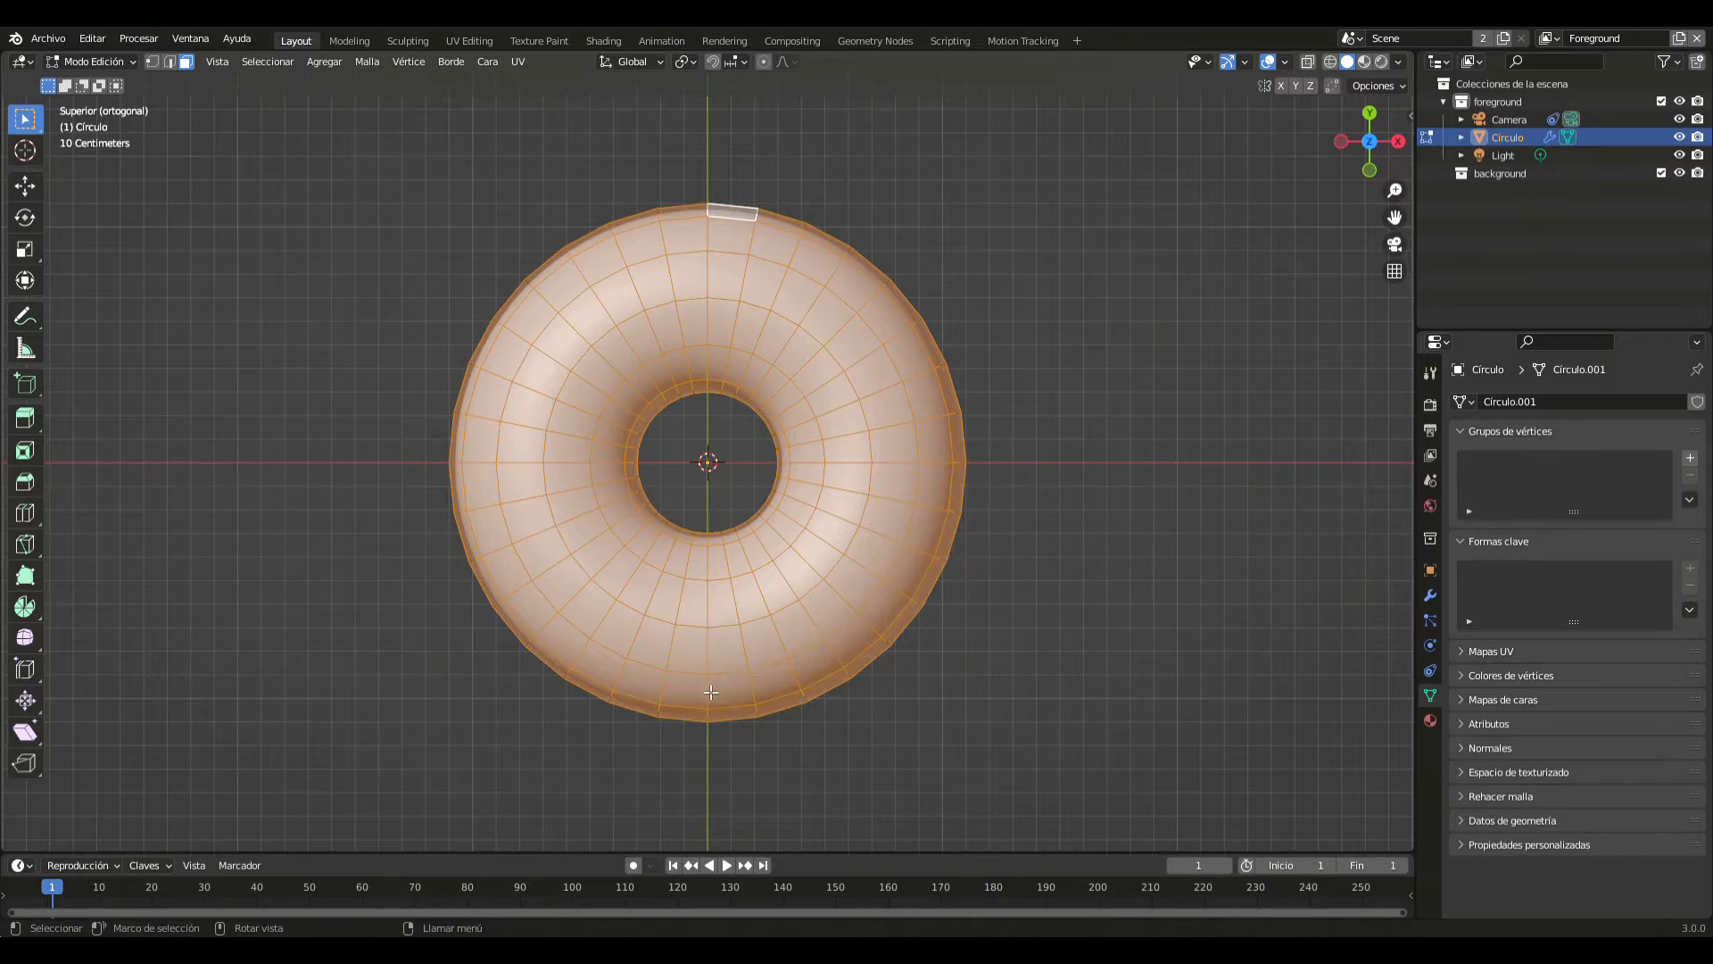
- Duplicate the selected upper faces in place and separate the copy into its own object
middle_click_drag(1079, 566, 969, 415)
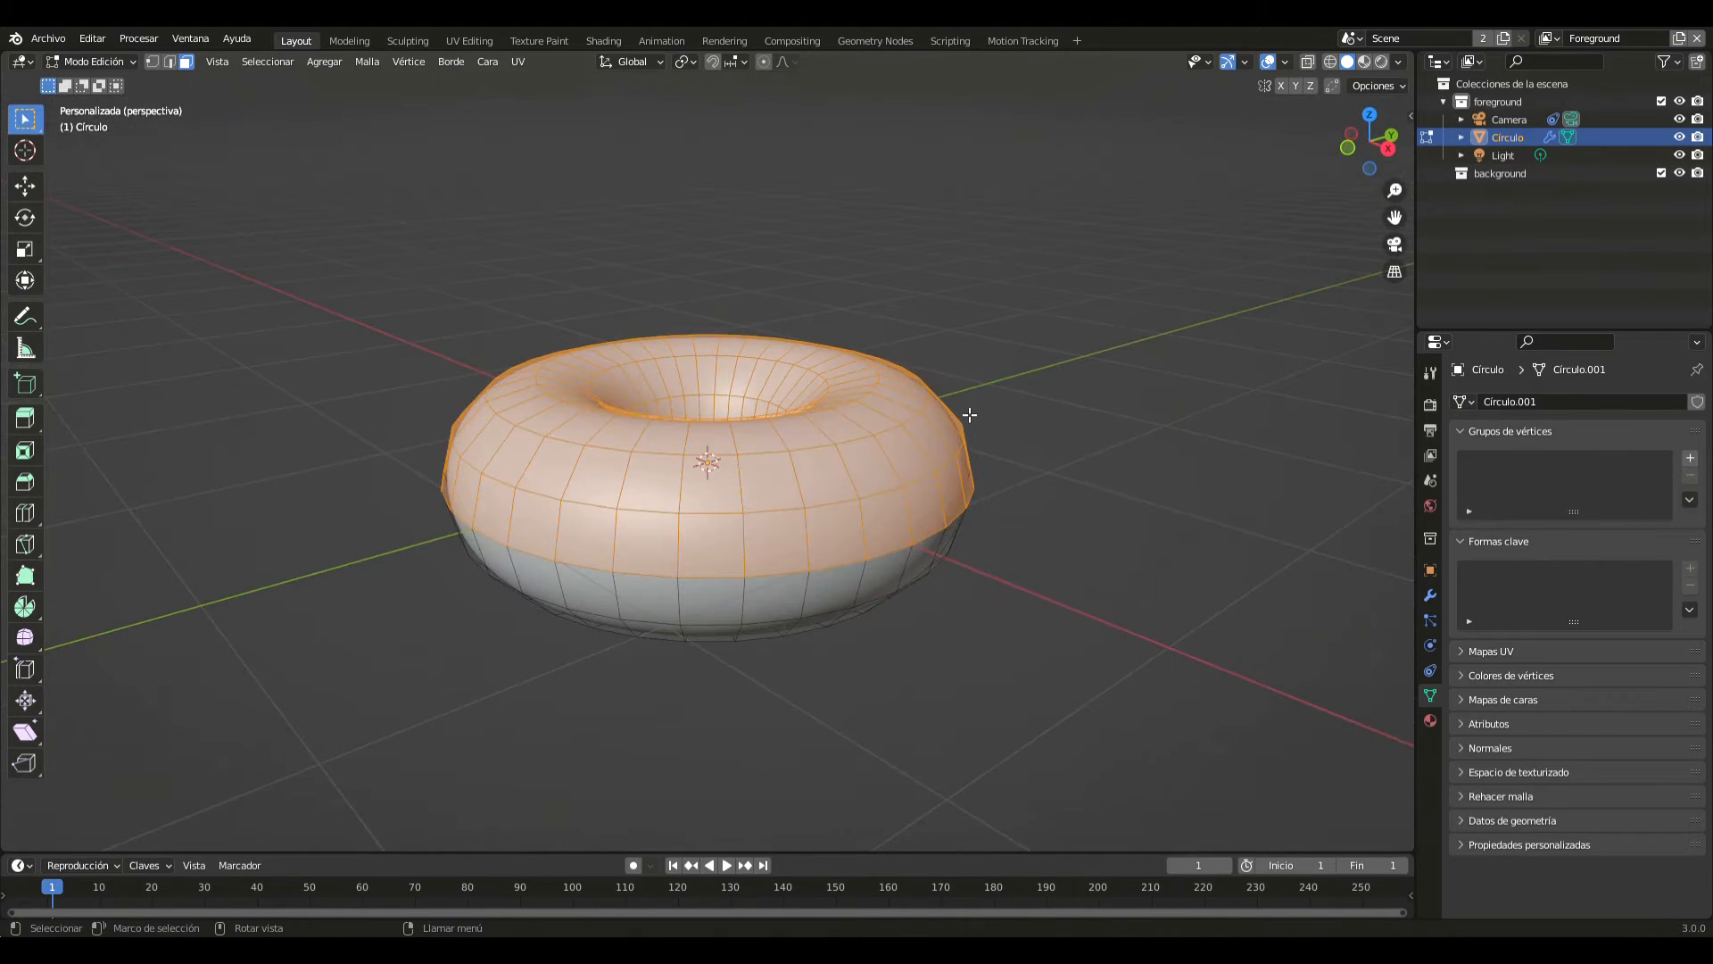
key("shift+d")
right_click(969, 415)
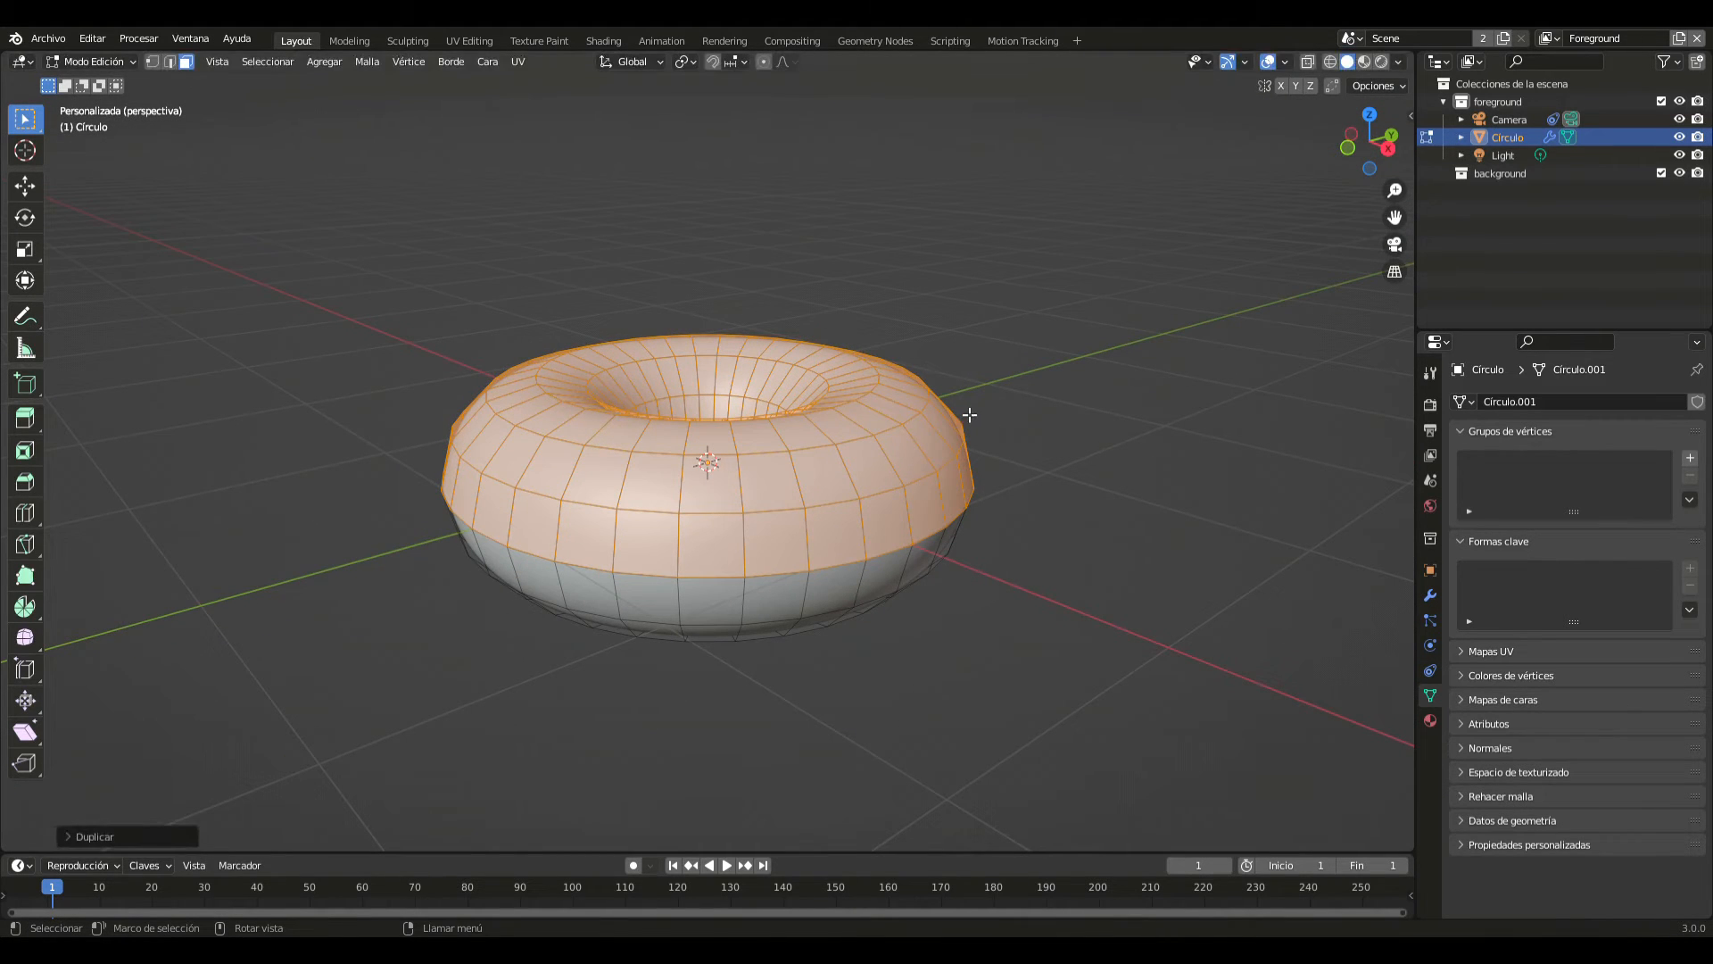
key("p")
left_click(970, 409)
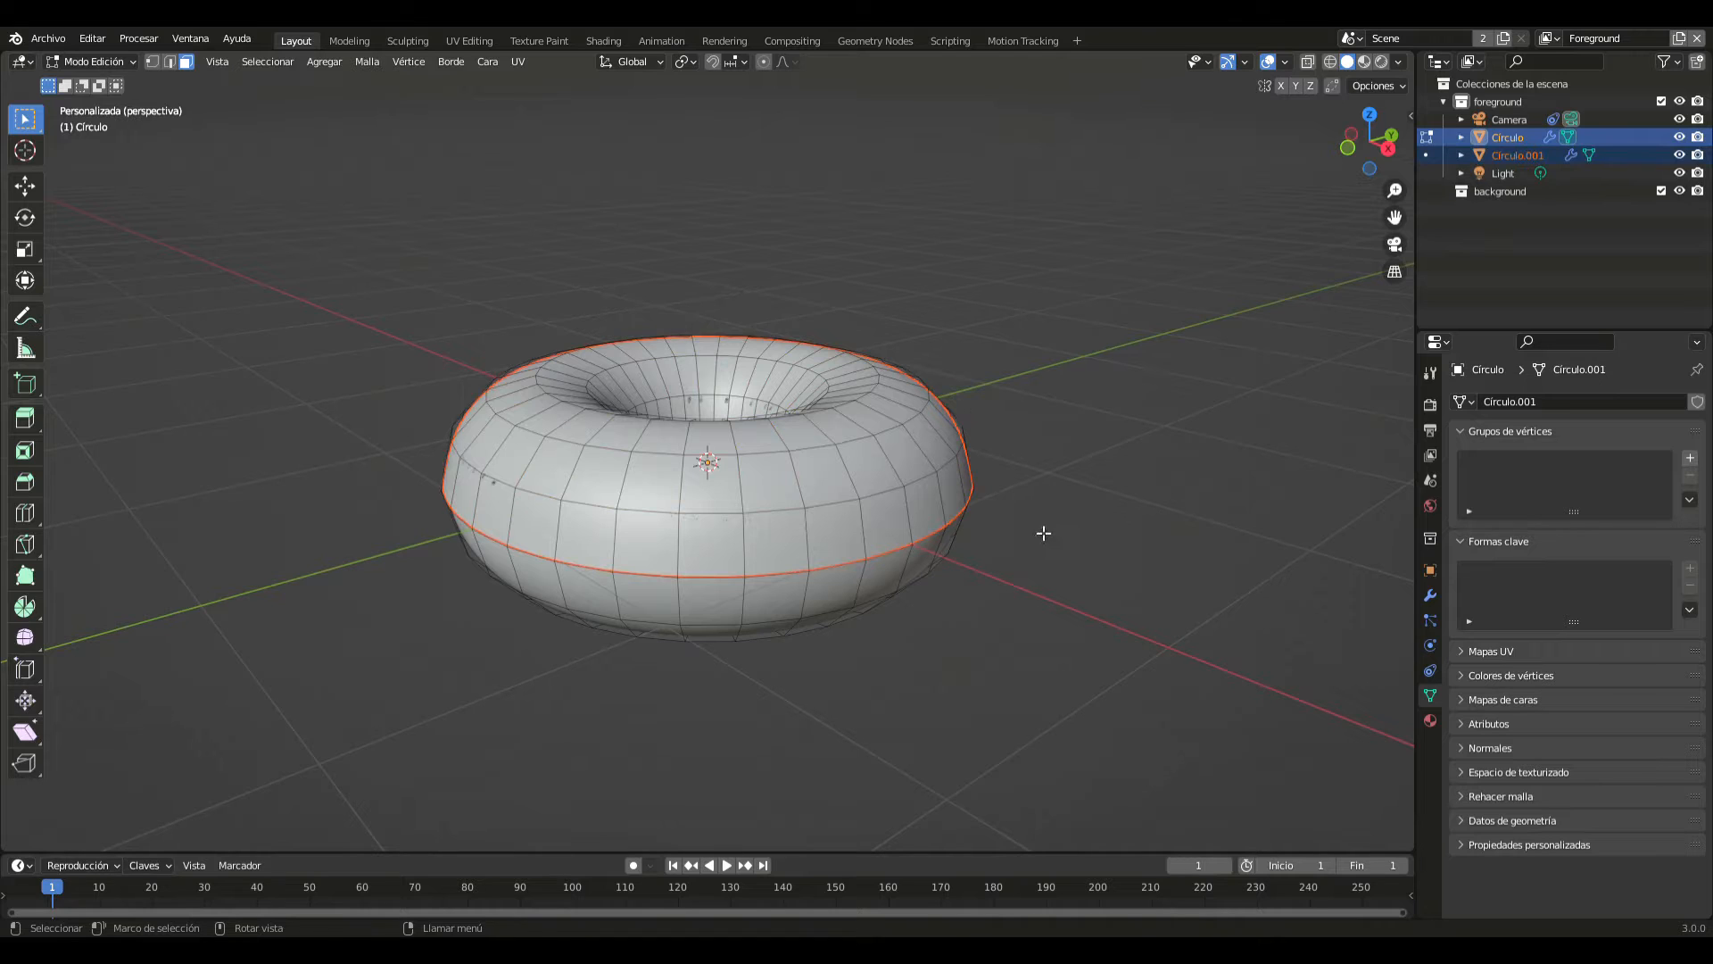
- Return to Object Mode, select the separated upper shell and raise it slightly along the Z axis
key("Tab")
left_click(858, 500)
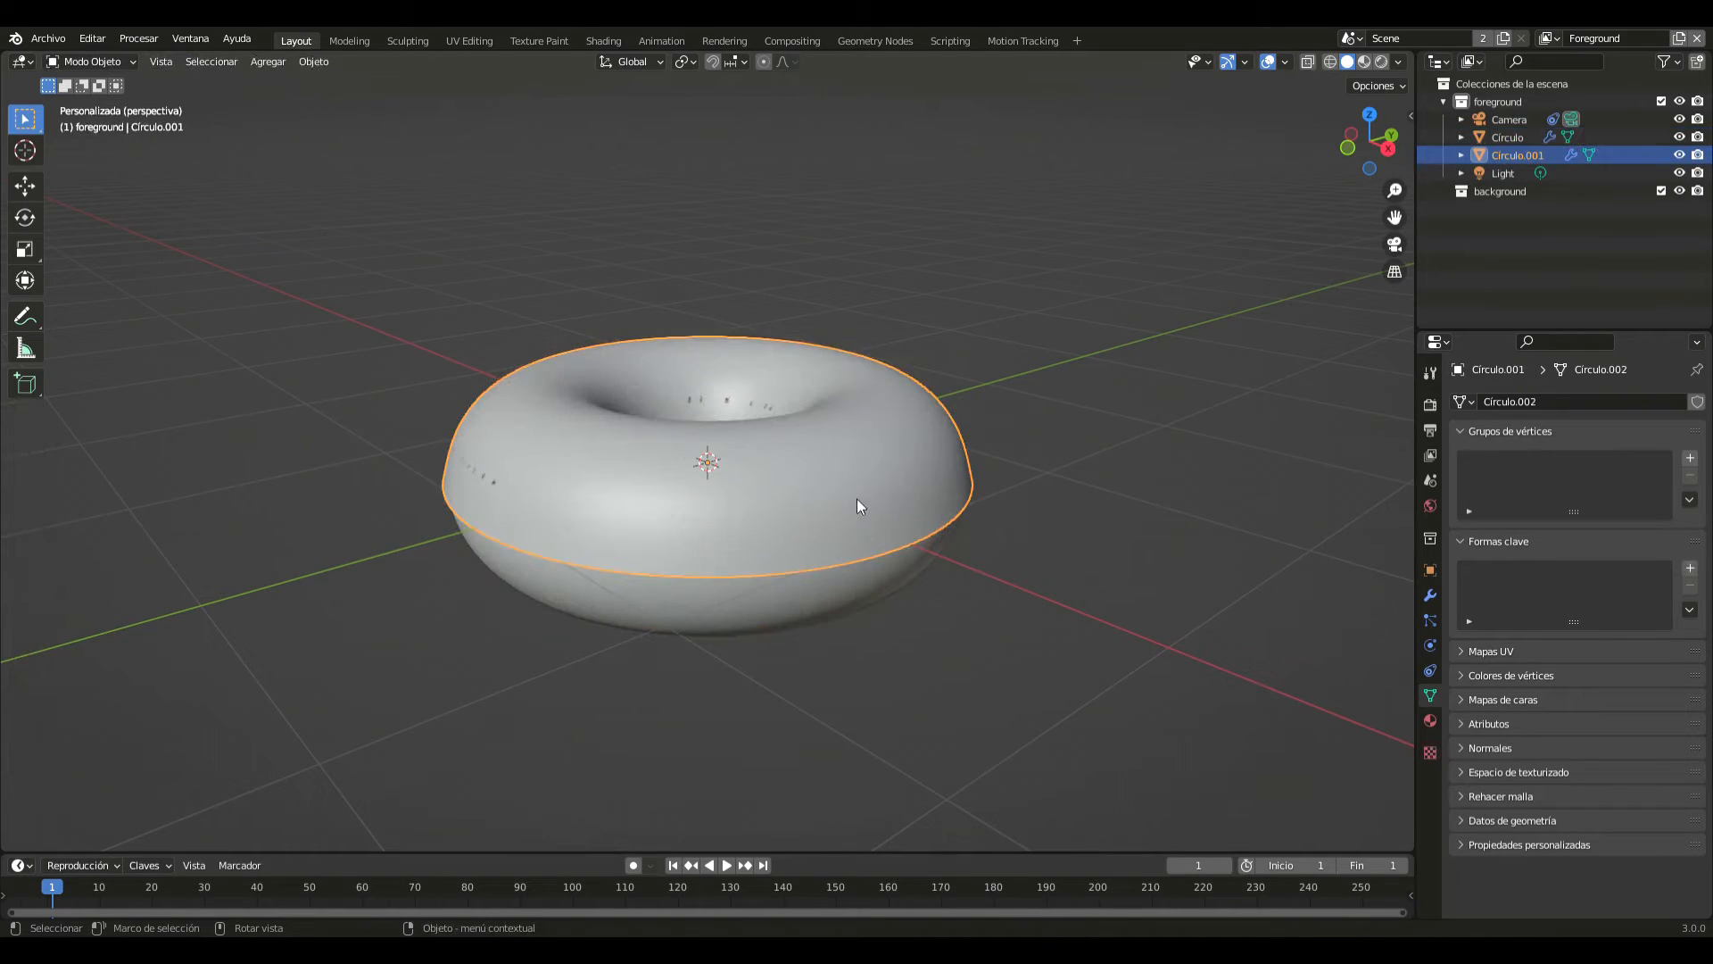
key("g")
key("z")
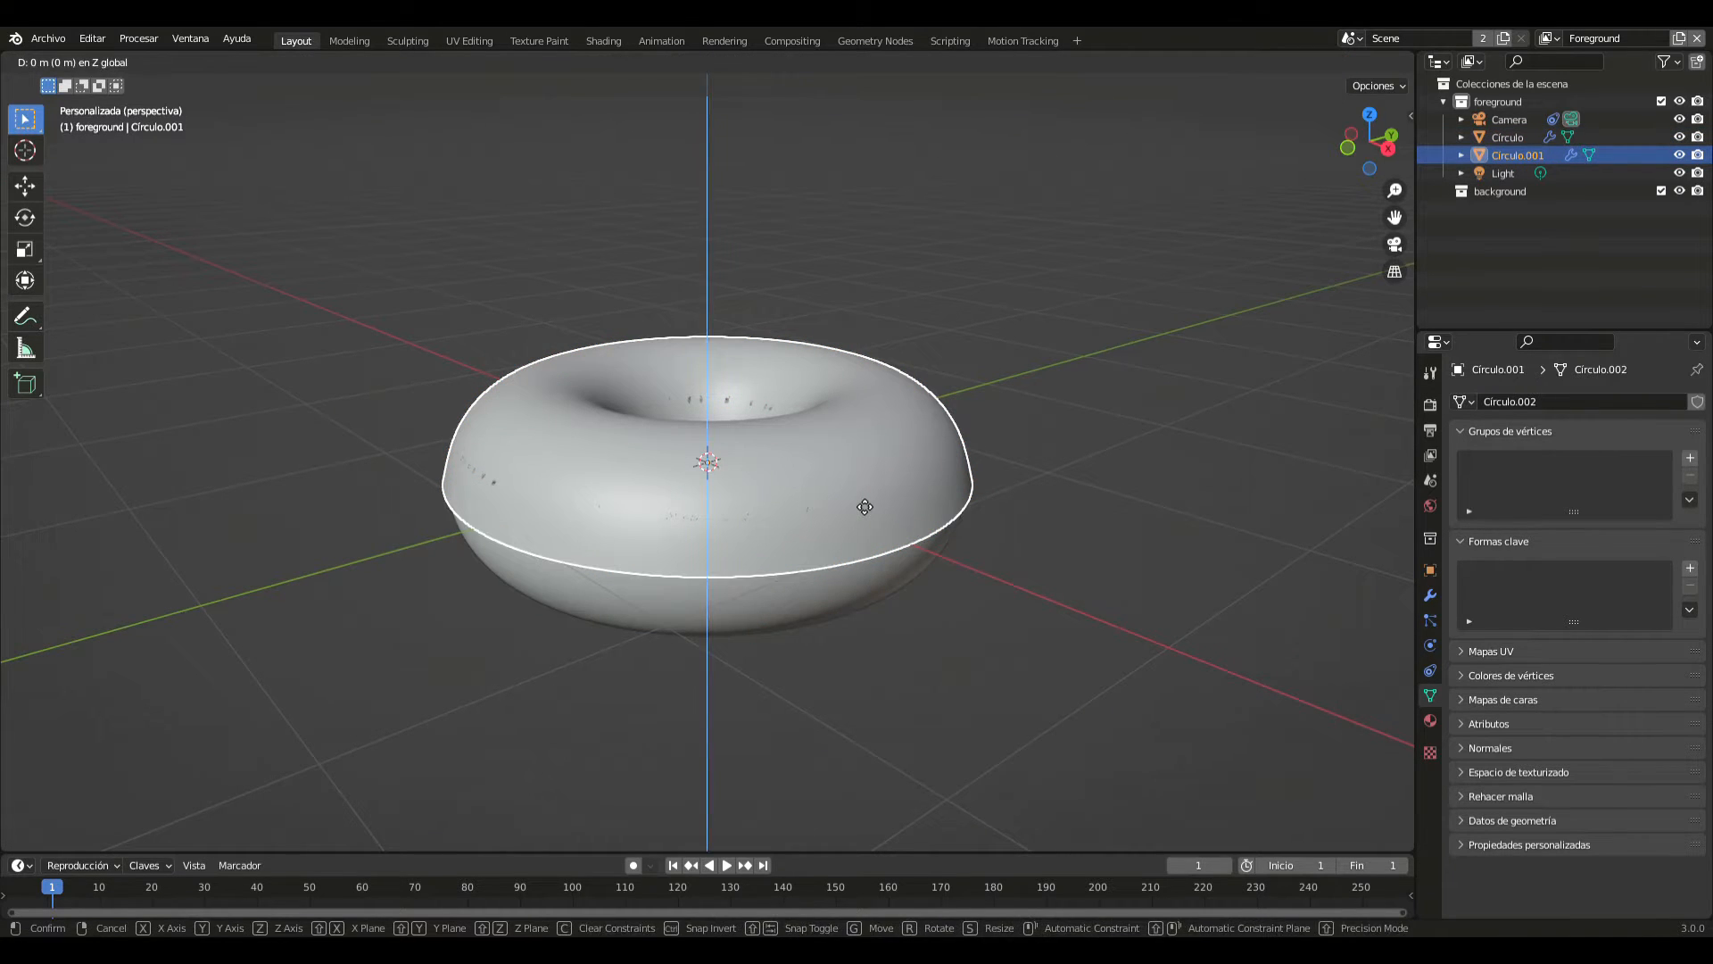
left_click(867, 503)
- Add a Solidify modifier to the separated upper shell, below its Subdivision modifier
left_click(1430, 595)
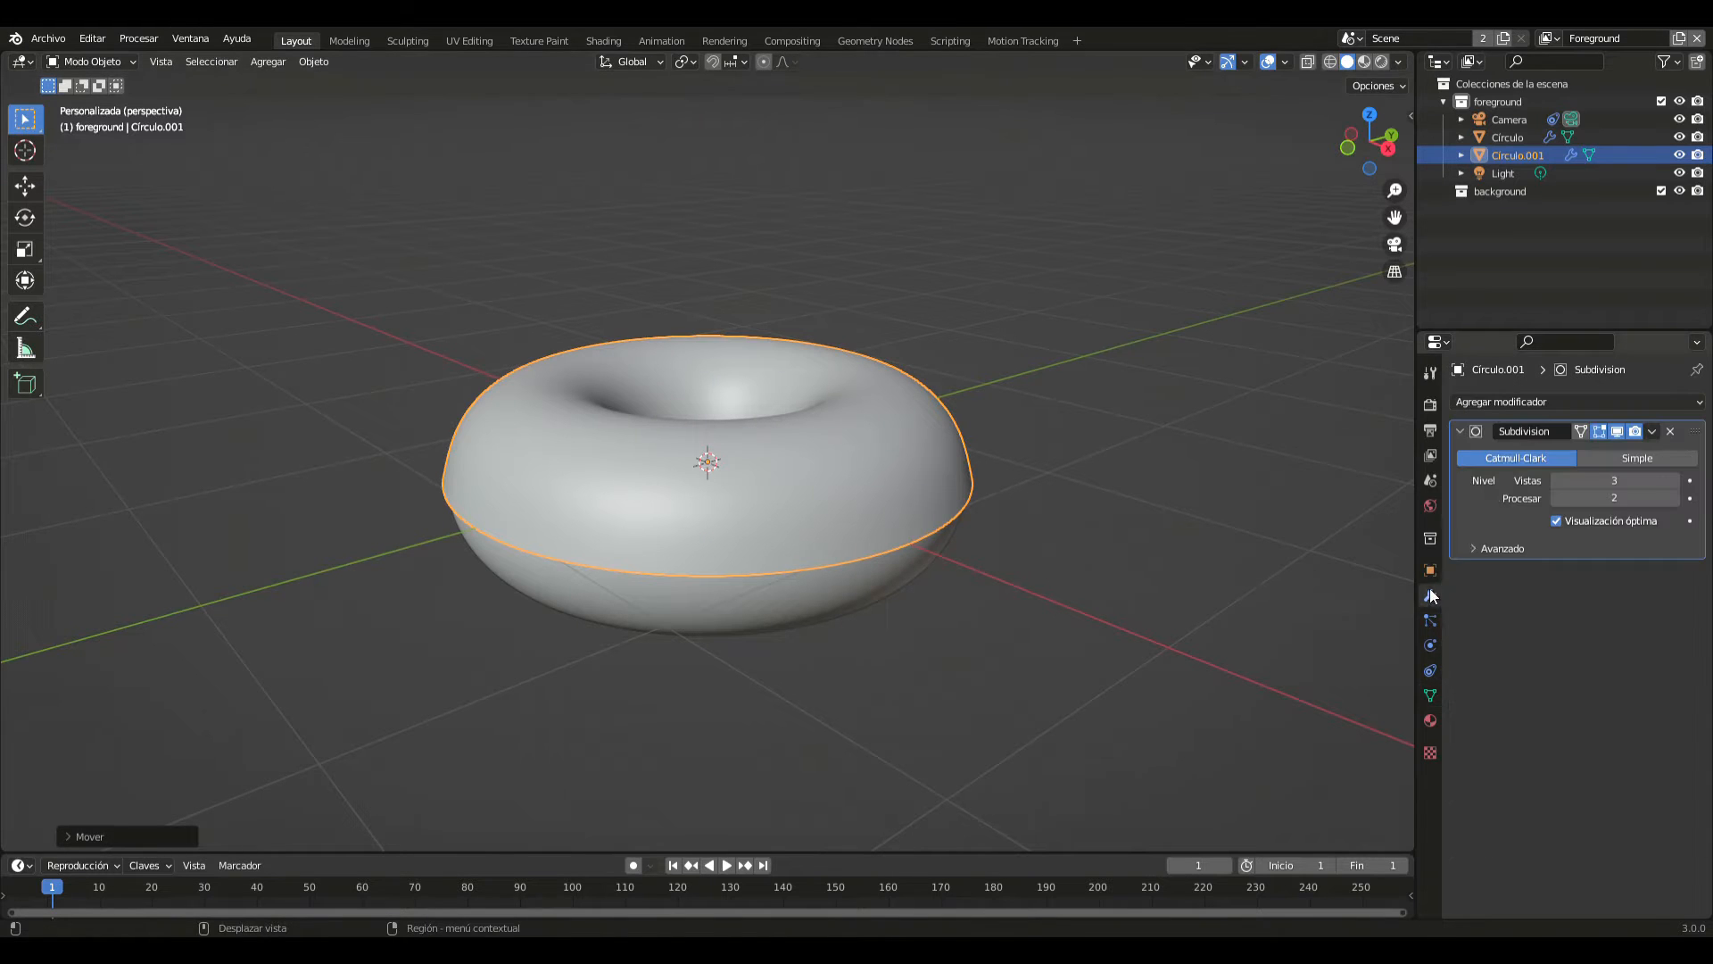
left_click(1603, 403)
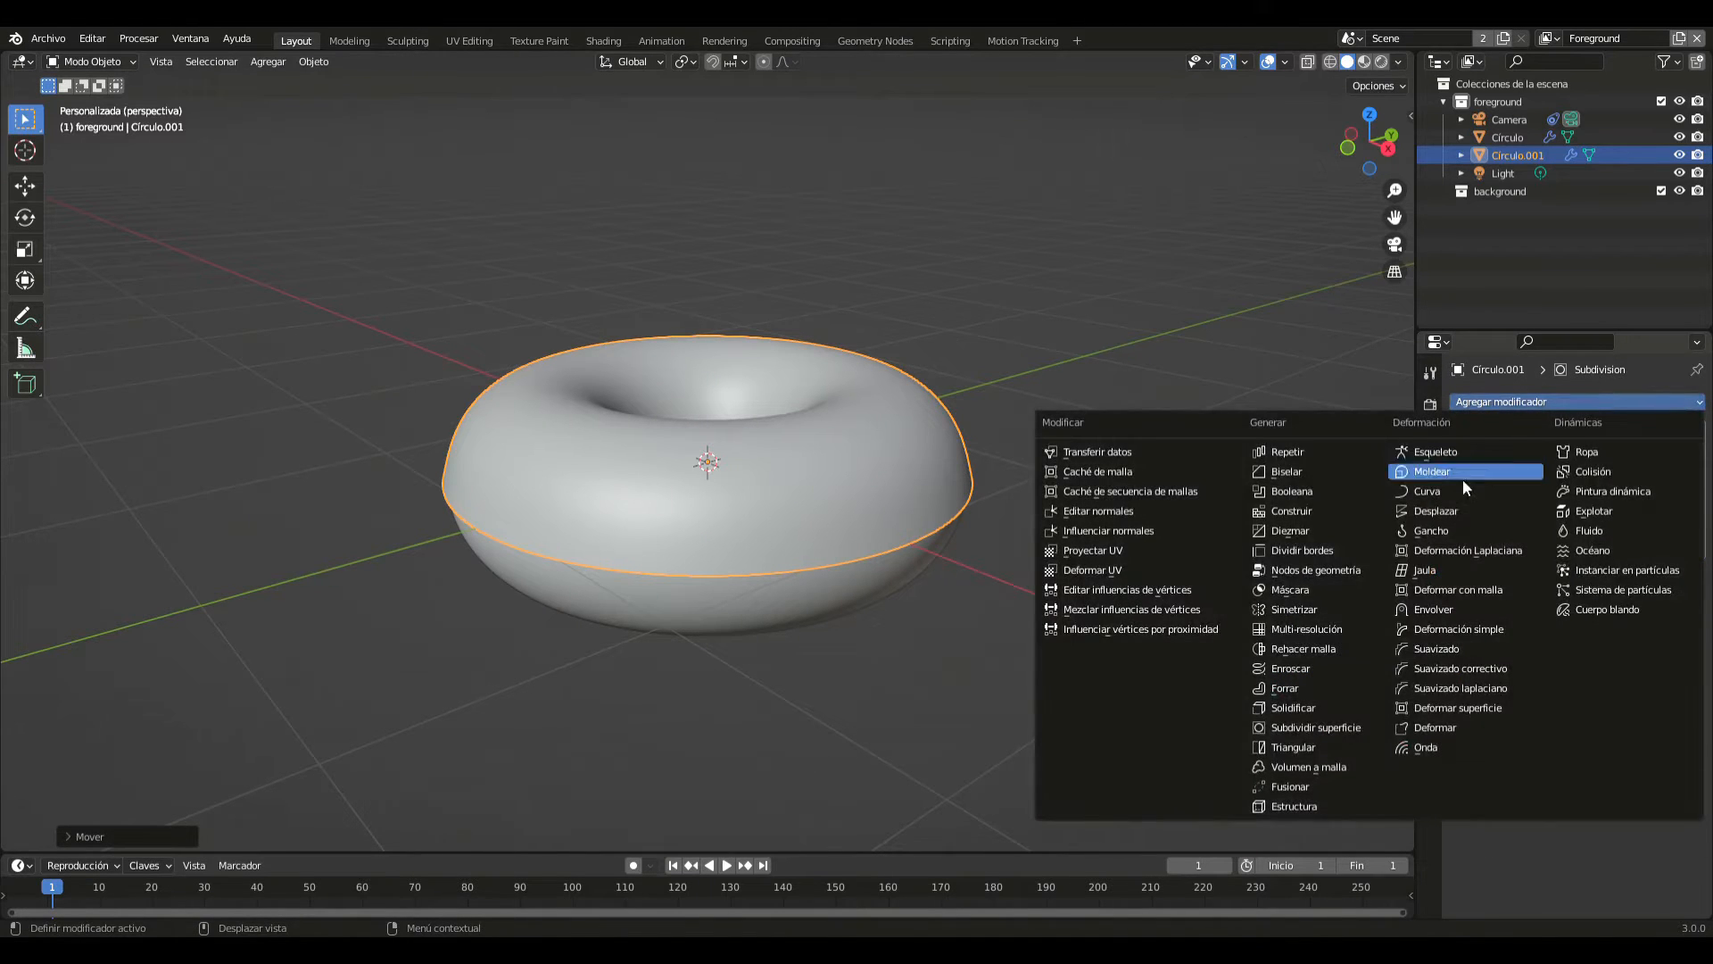
left_click(1284, 707)
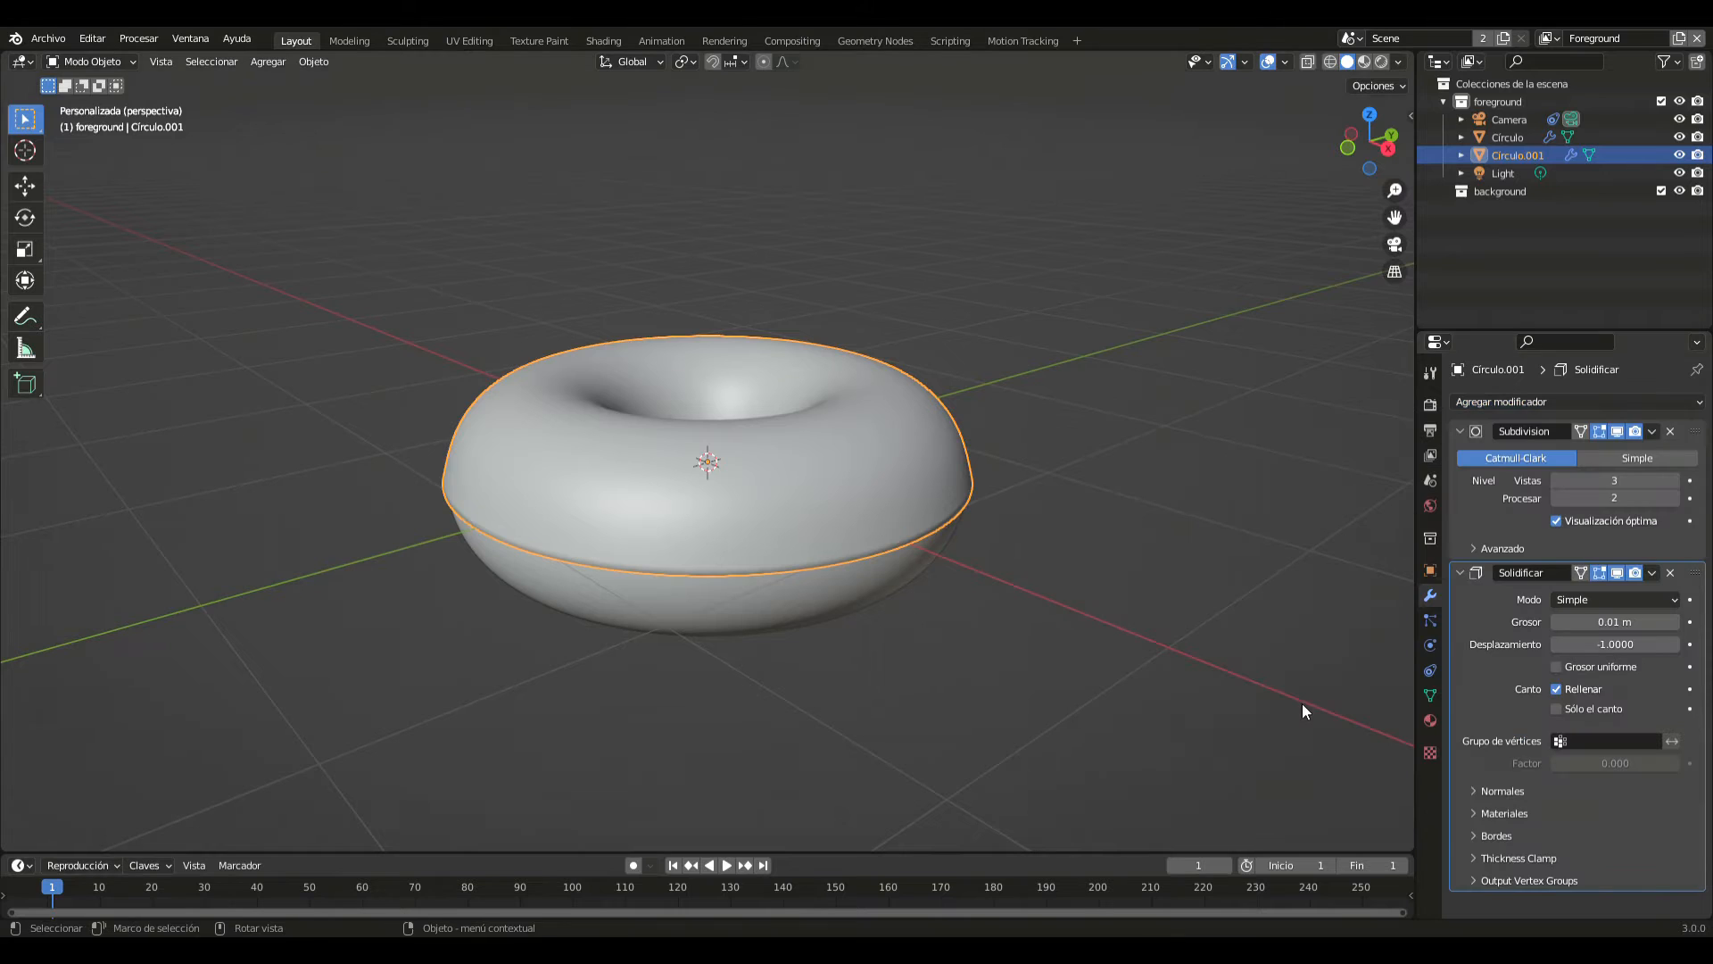
mouse_move(1278, 576)
middle_mouse_down()
mouse_move(1207, 544)
mouse_move(1261, 552)
middle_mouse_up()
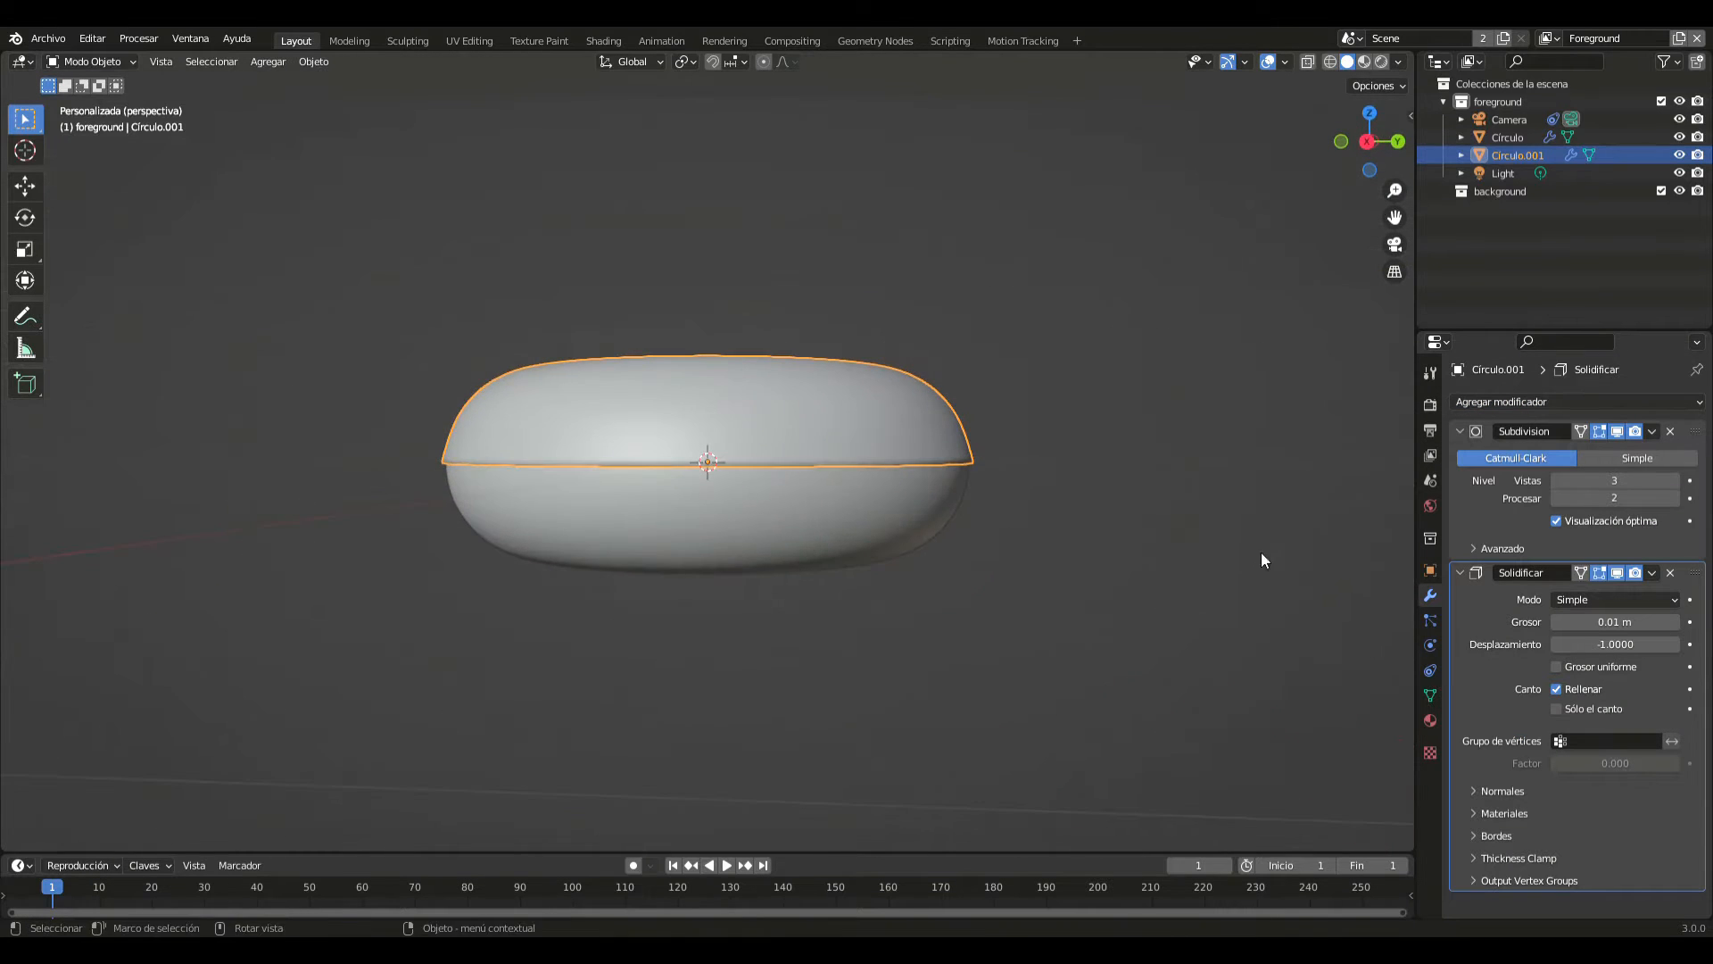
- Set the upper shell's Solidify thickness to 0.1 m and deselect the shell
left_click(1622, 622)
type("0.")
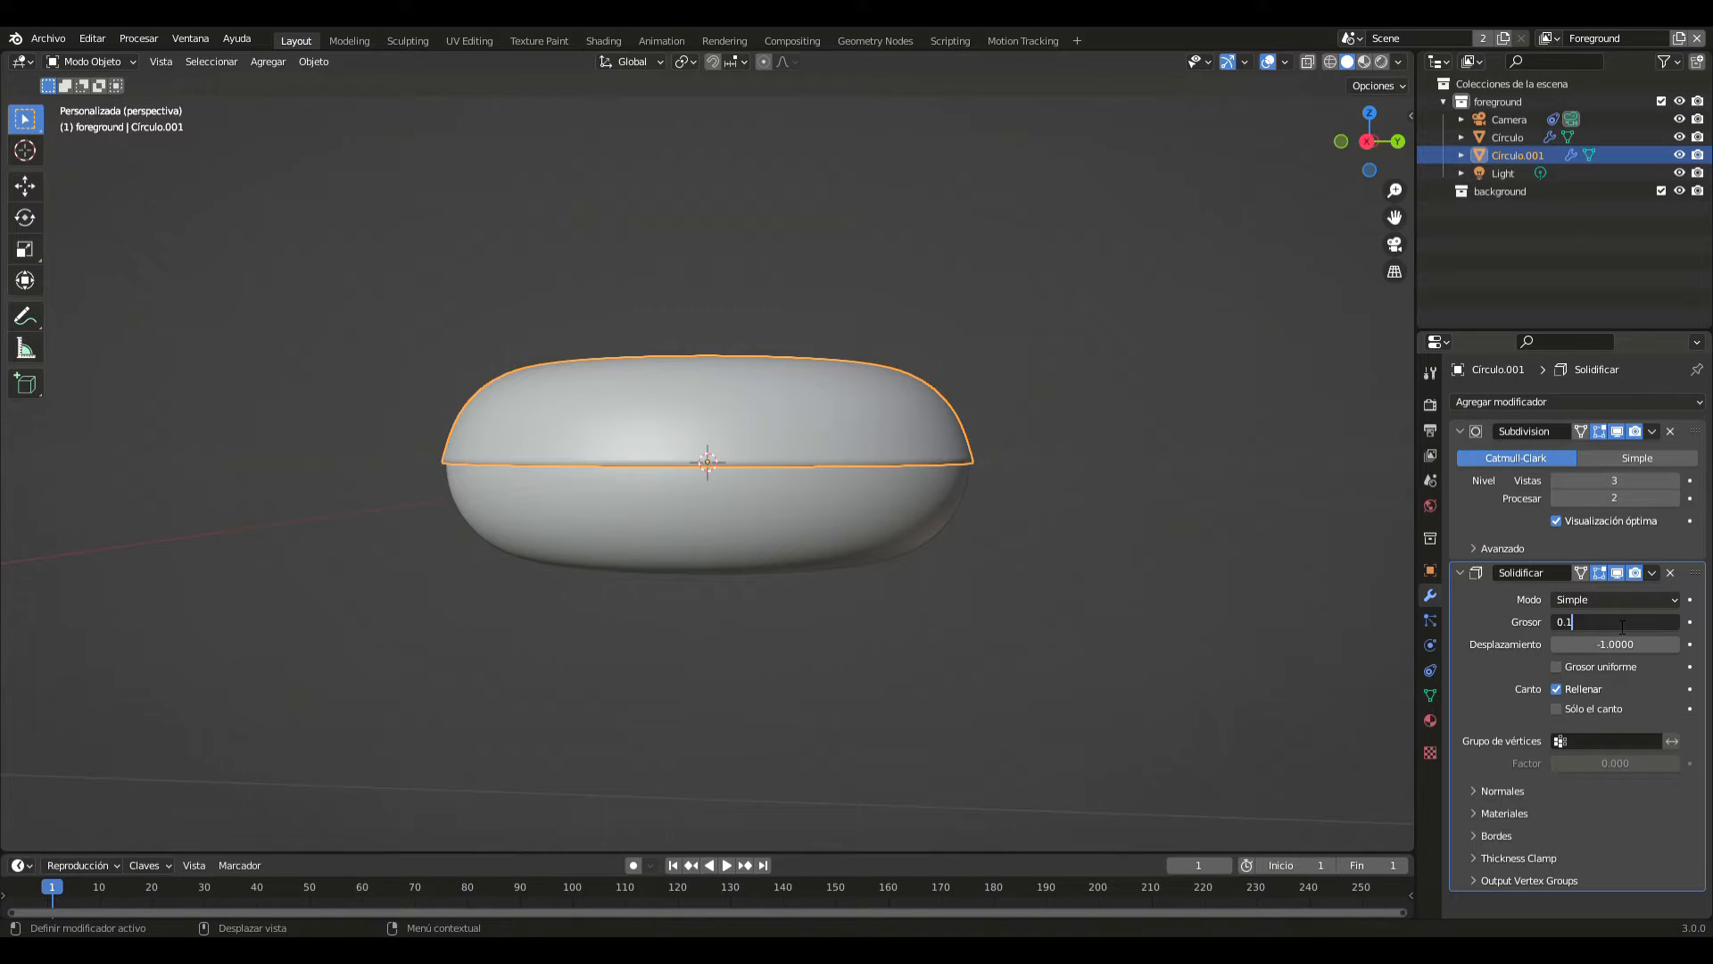
key("Return")
left_click(1010, 521)
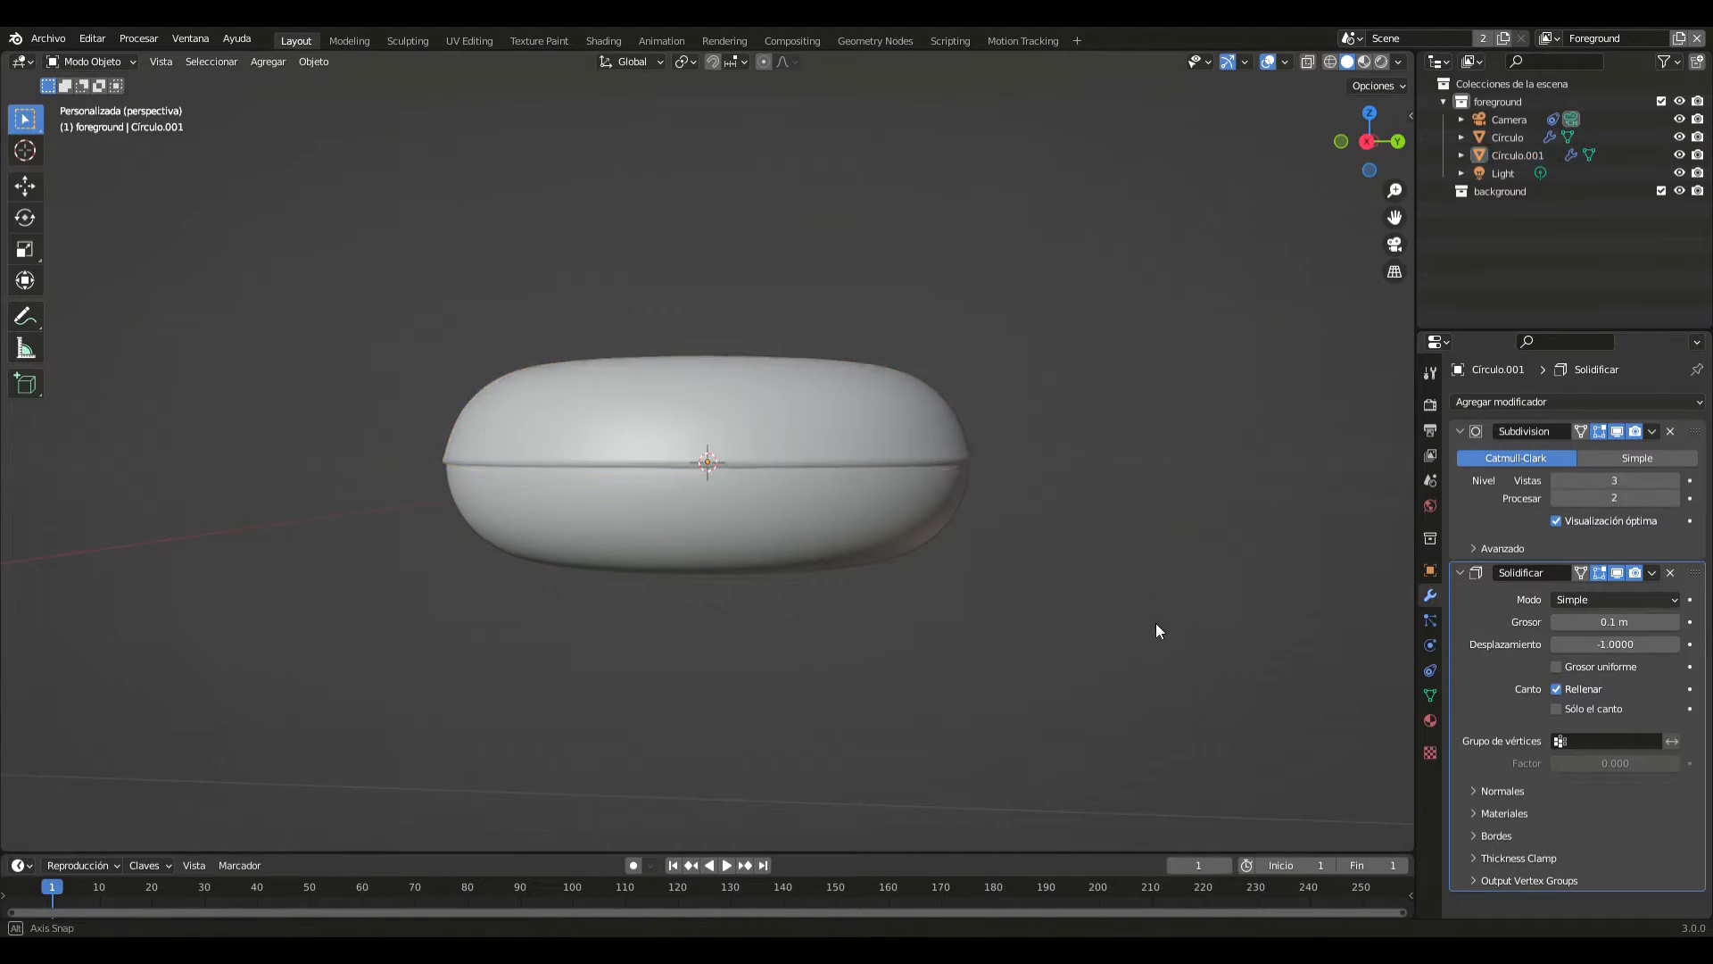
middle_click_drag(1156, 629, 1159, 687)
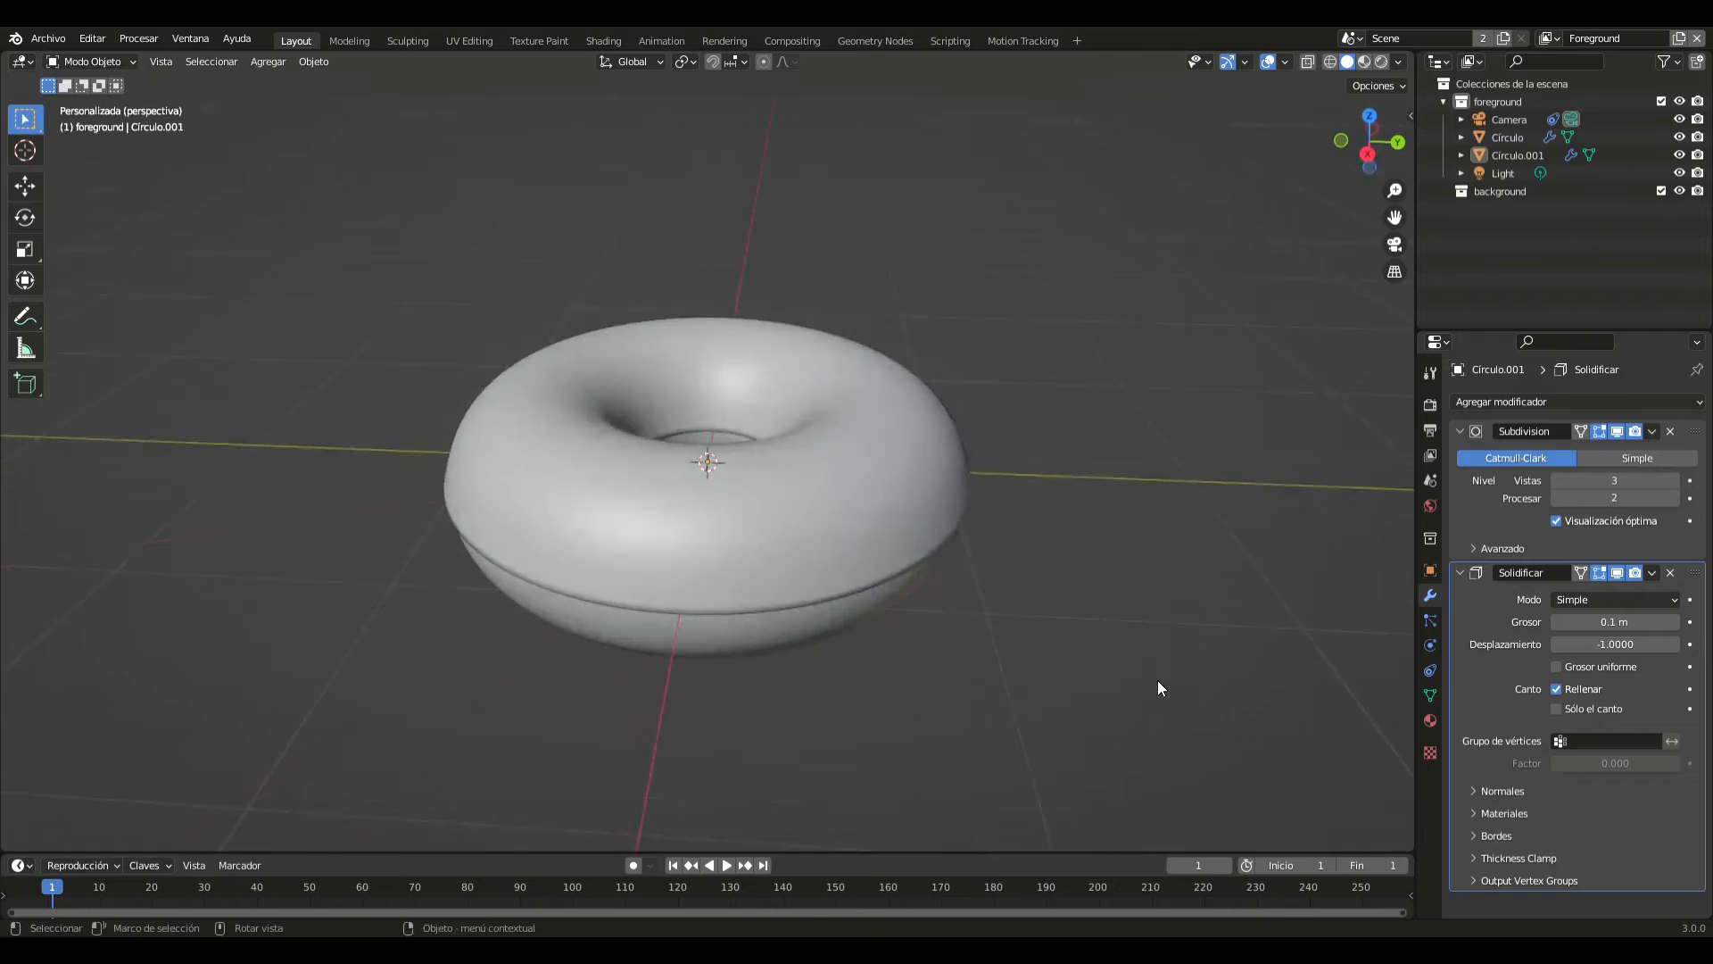
- In the Sculpting workspace, use the Draw brush from the top view to build uneven bumps around the upper shell's surface and inner rim
left_click(870, 480)
left_click(393, 42)
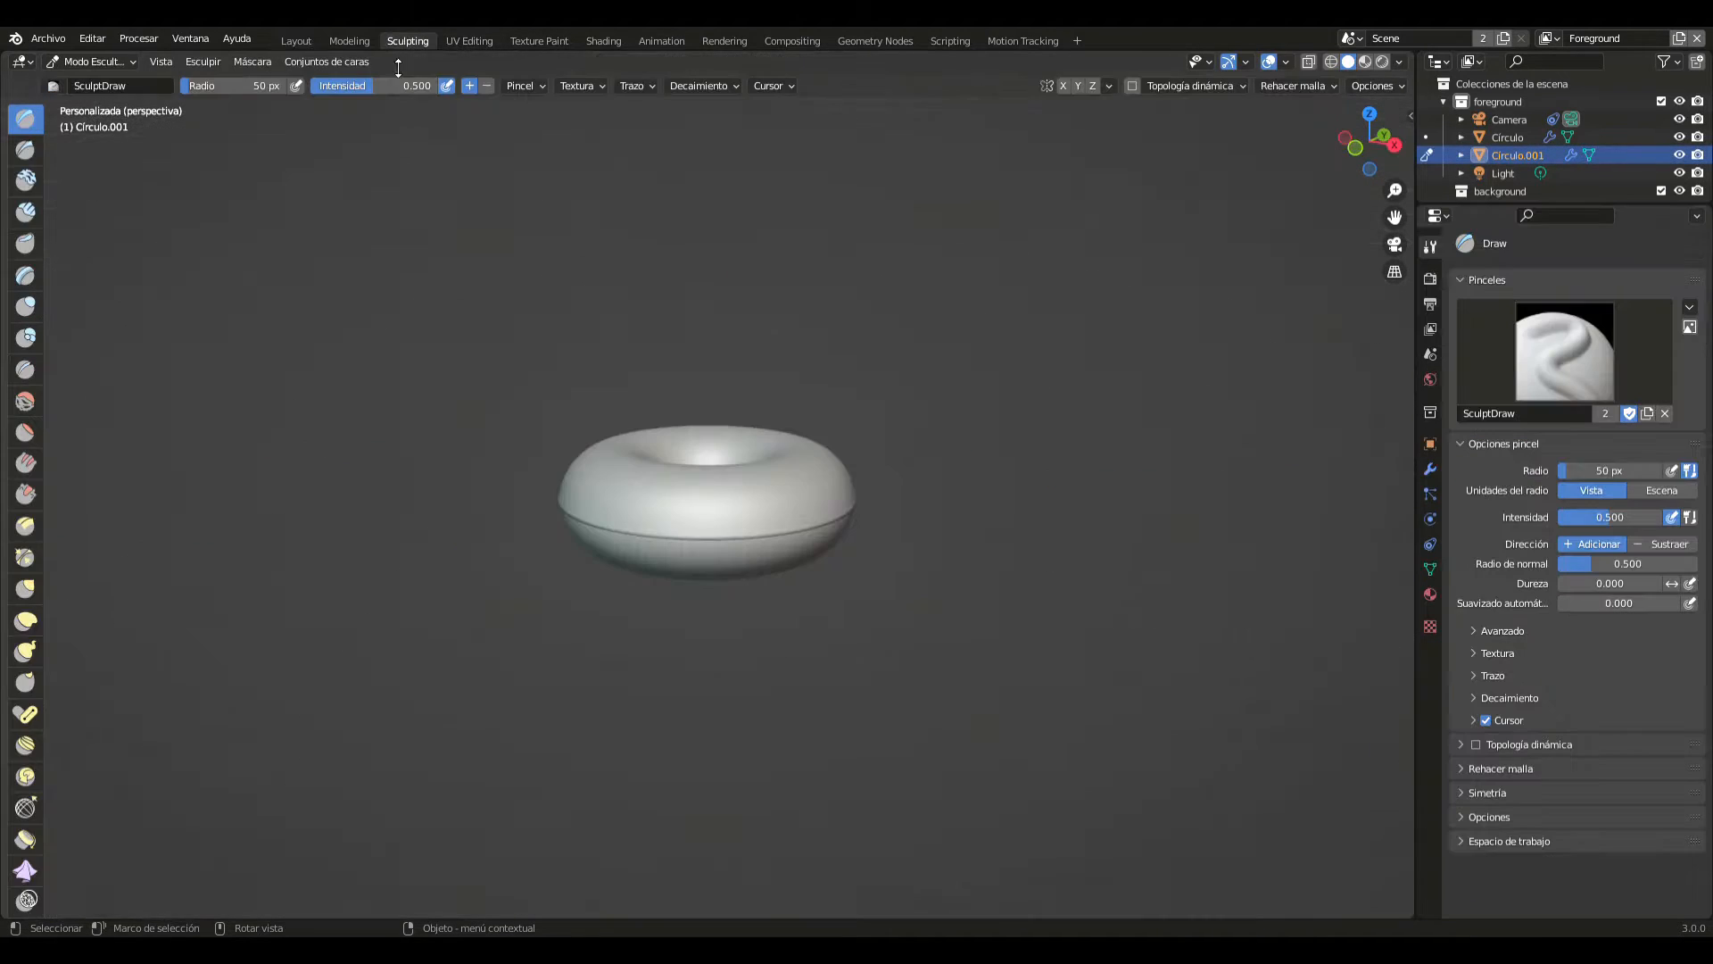
key("KP_7")
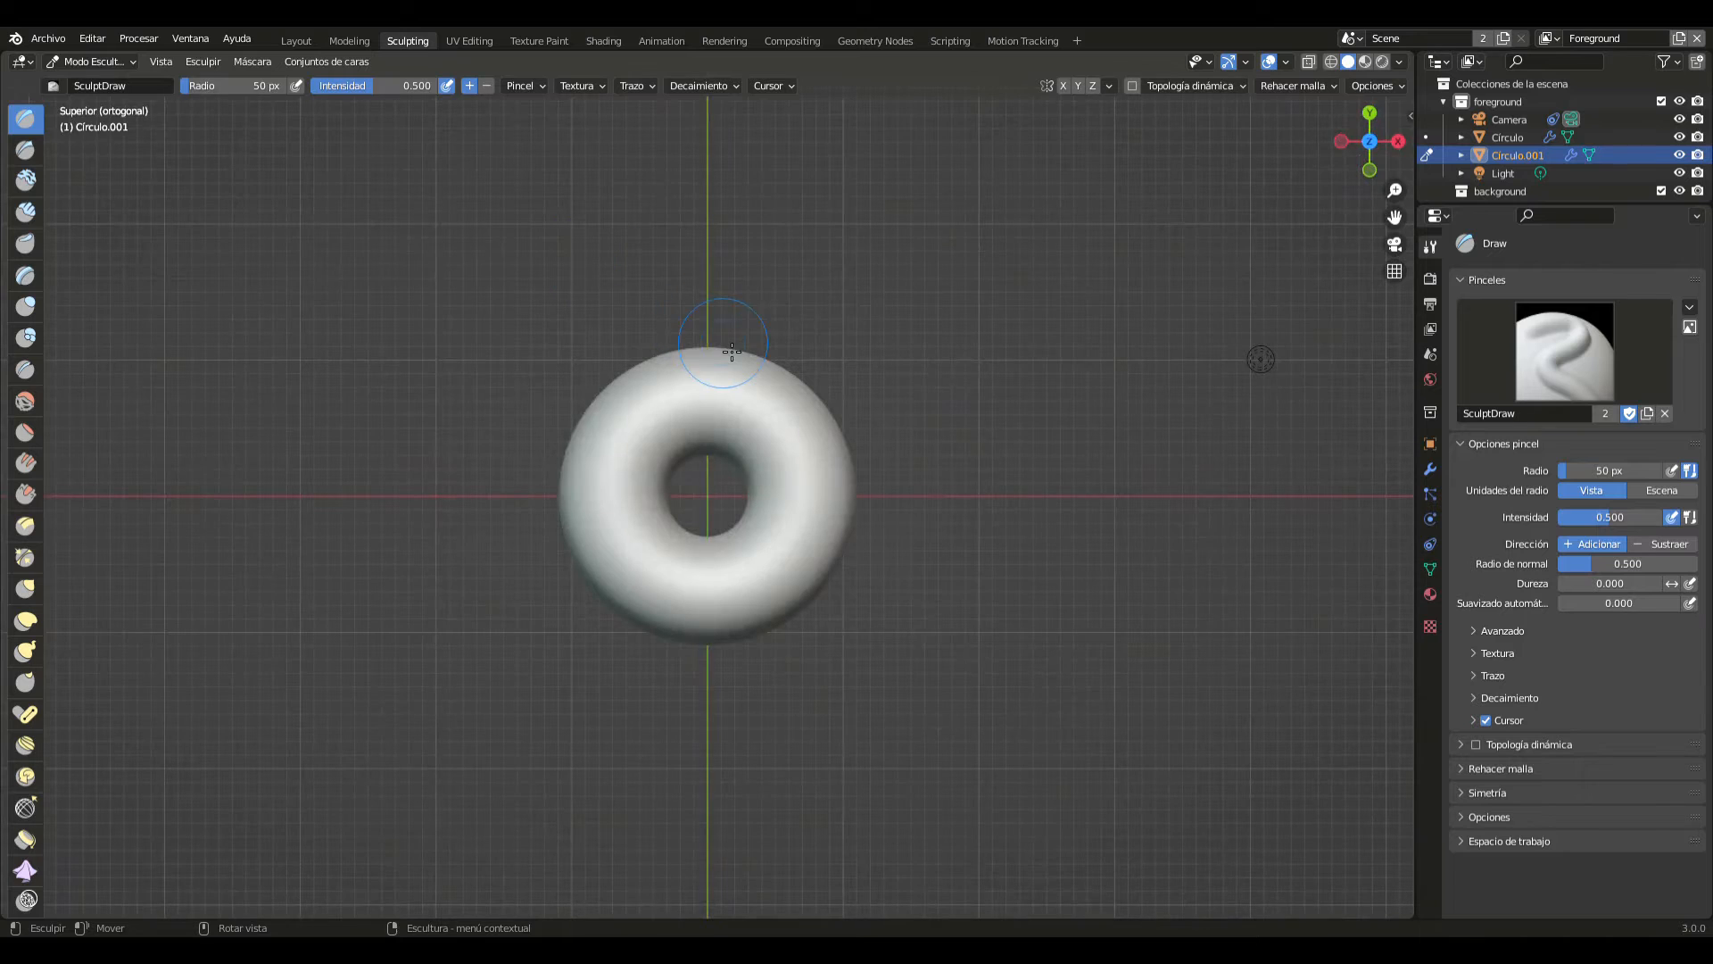
scroll(731, 353, "up", 4)
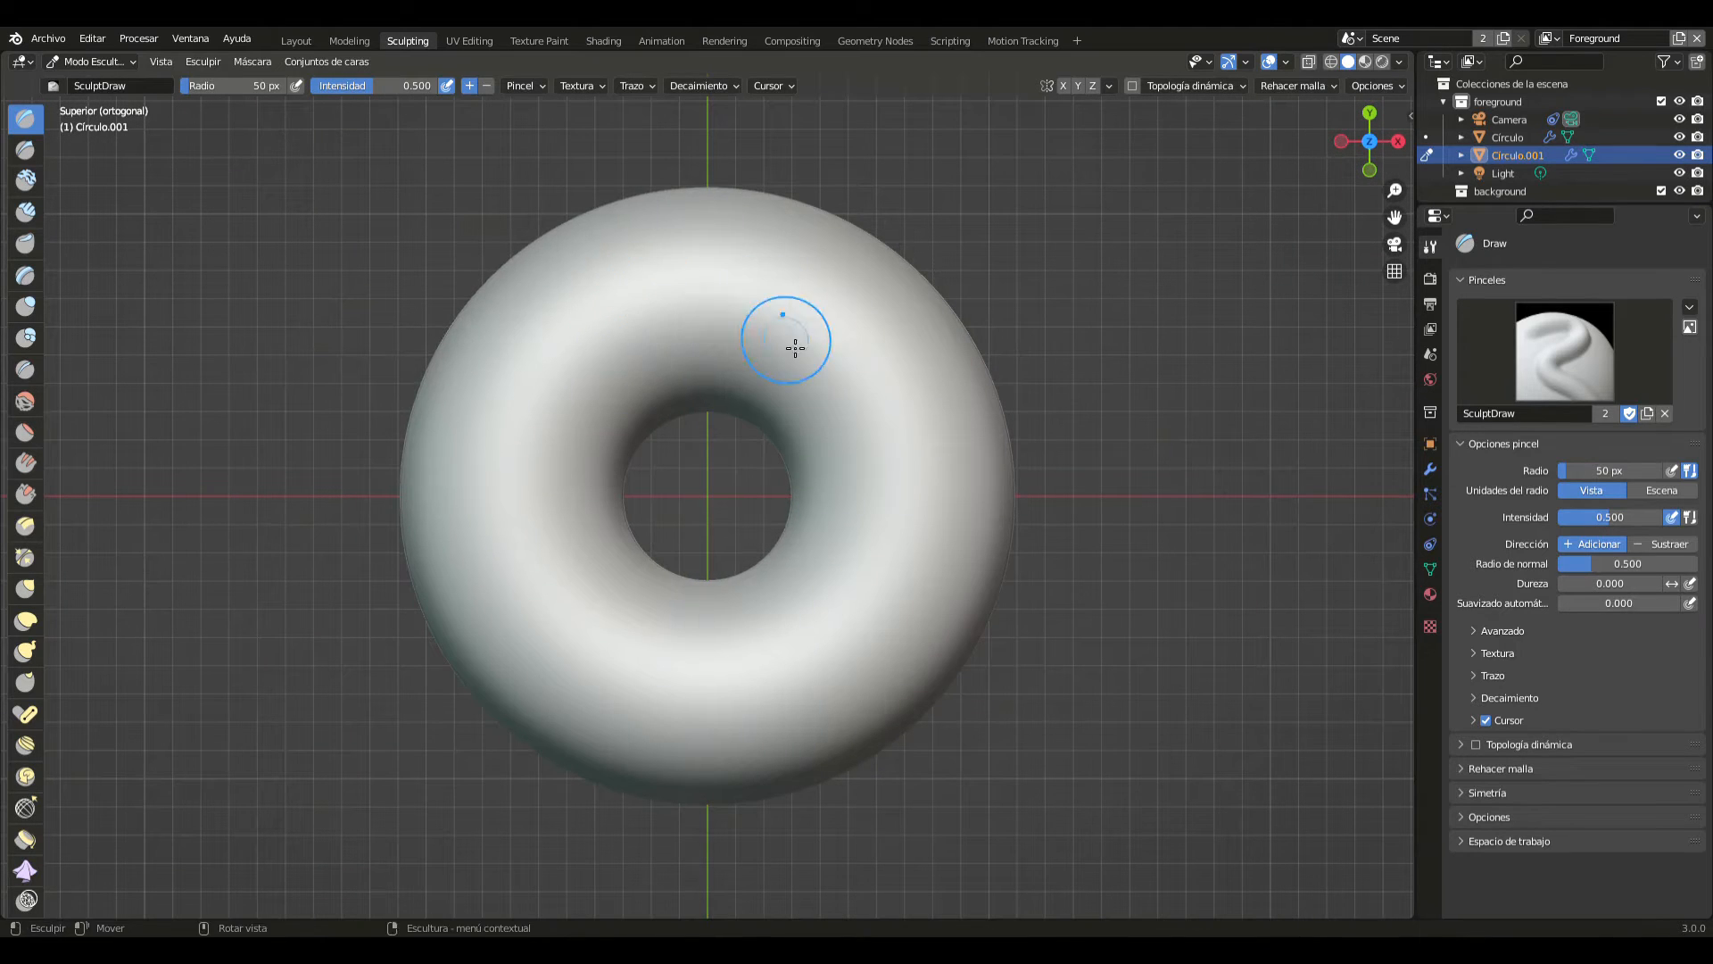
left_click_drag(780, 613, 623, 674)
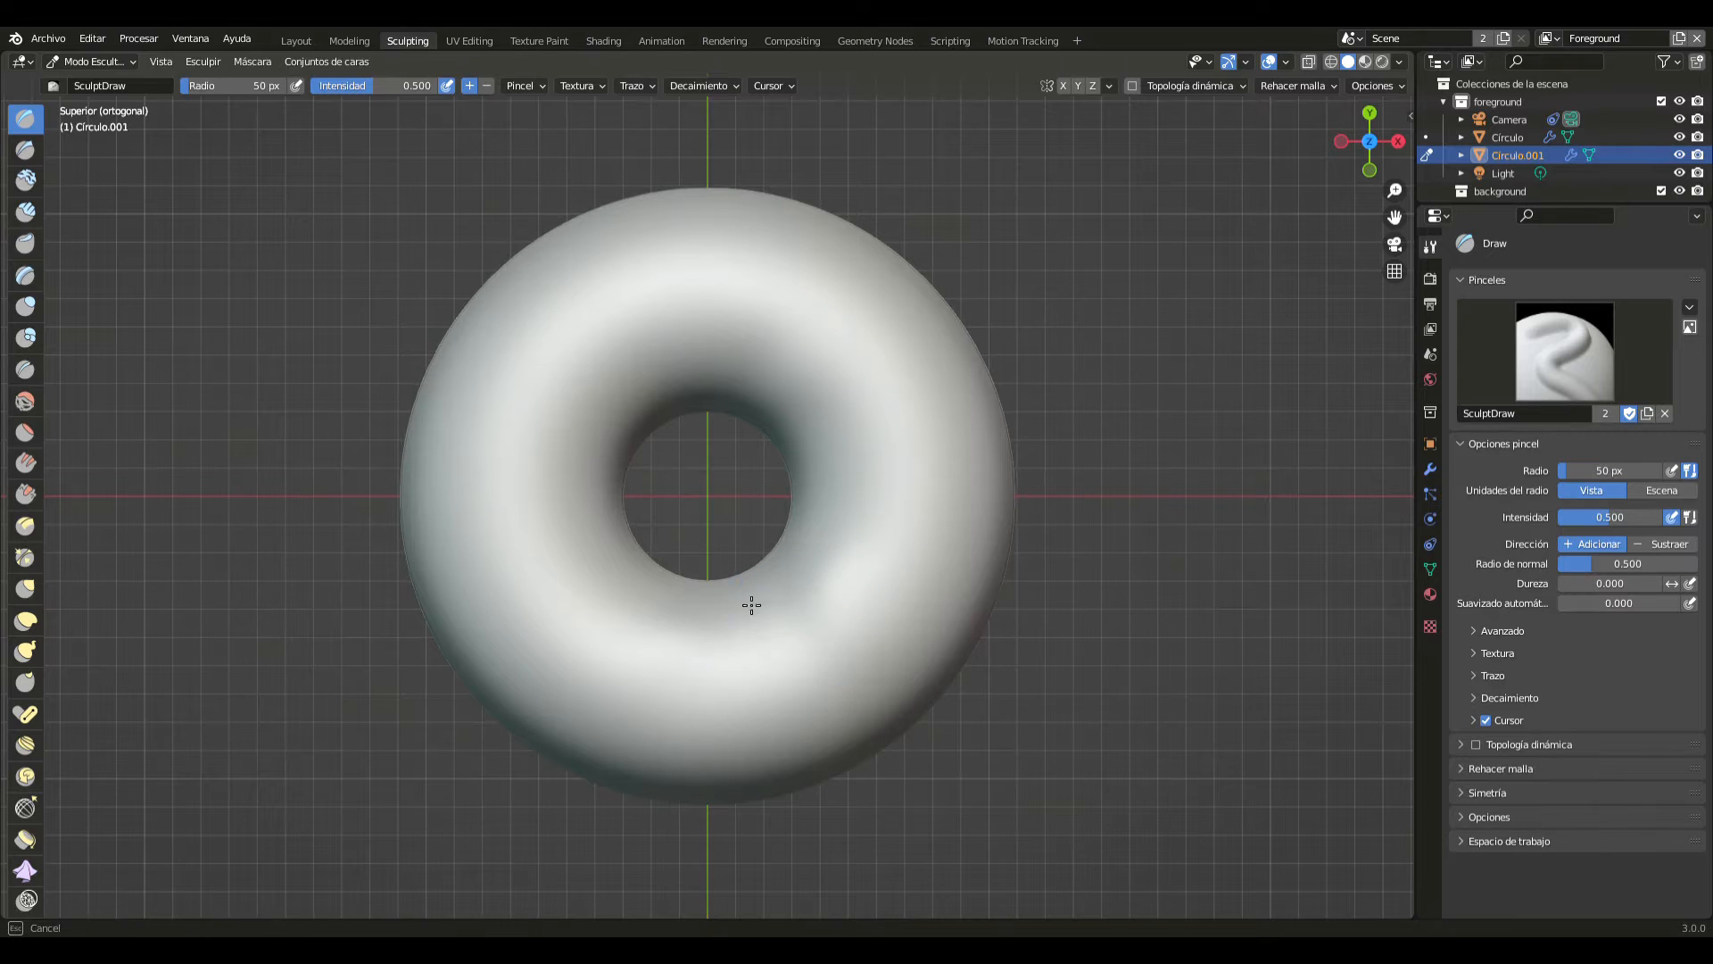
left_click_drag(751, 605, 635, 576)
left_click_drag(614, 394, 687, 404)
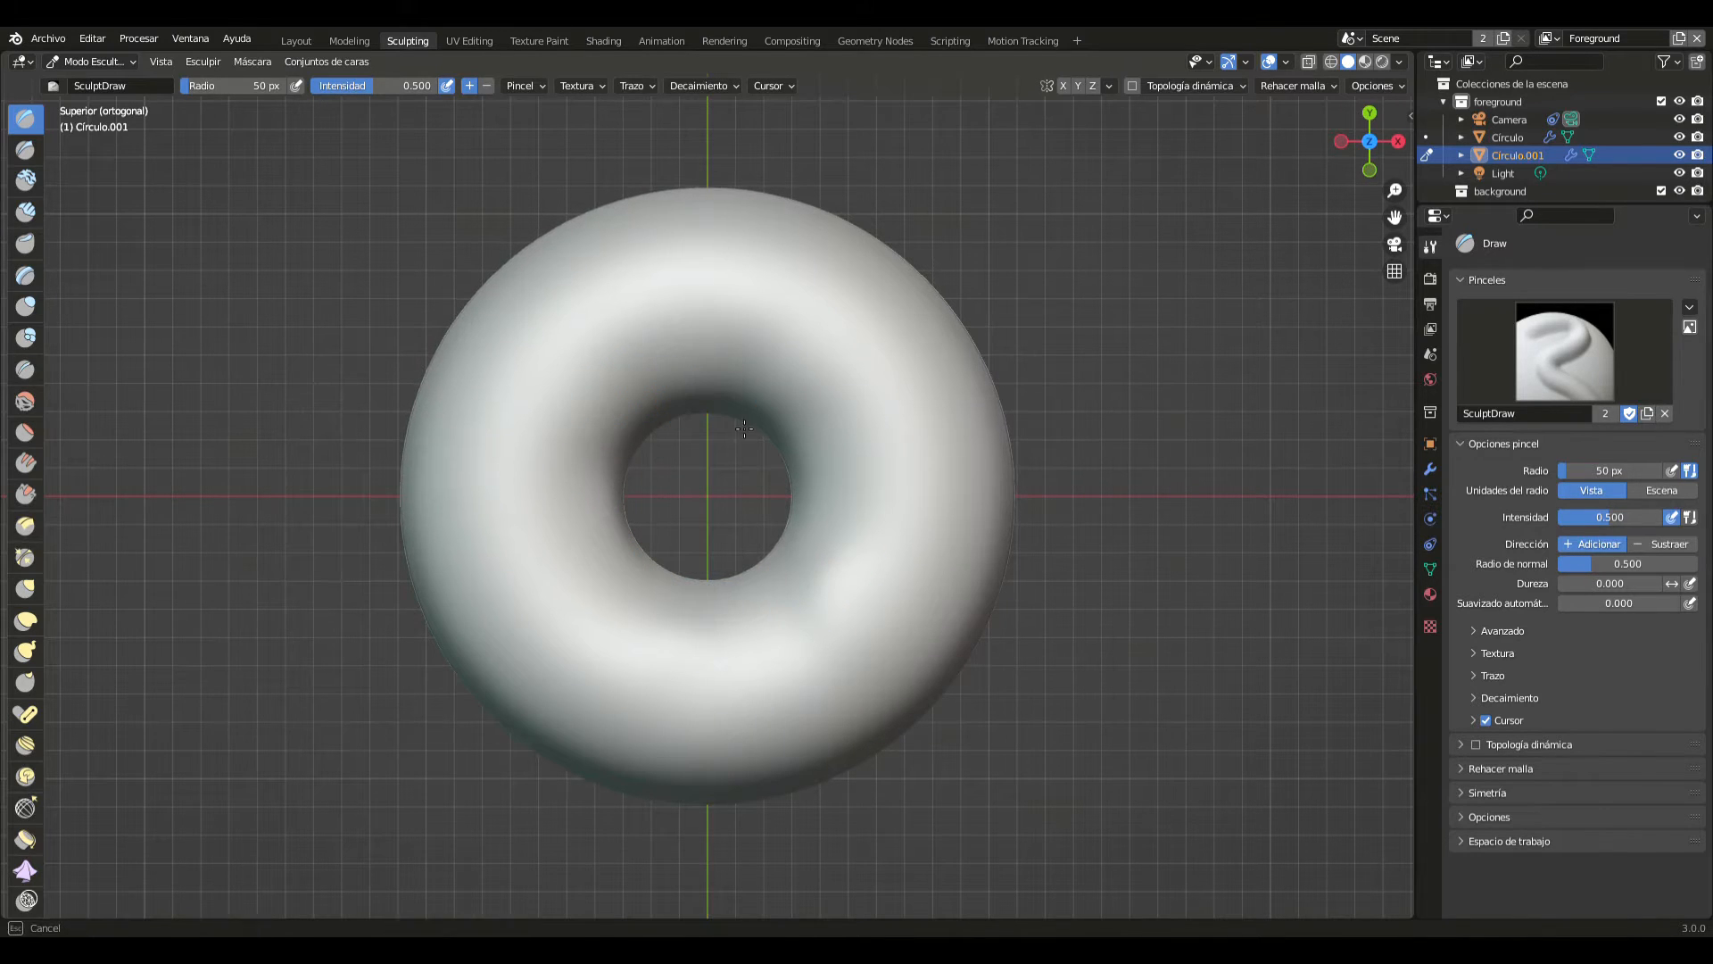
left_click_drag(742, 577, 620, 587)
left_click_drag(784, 282, 931, 450)
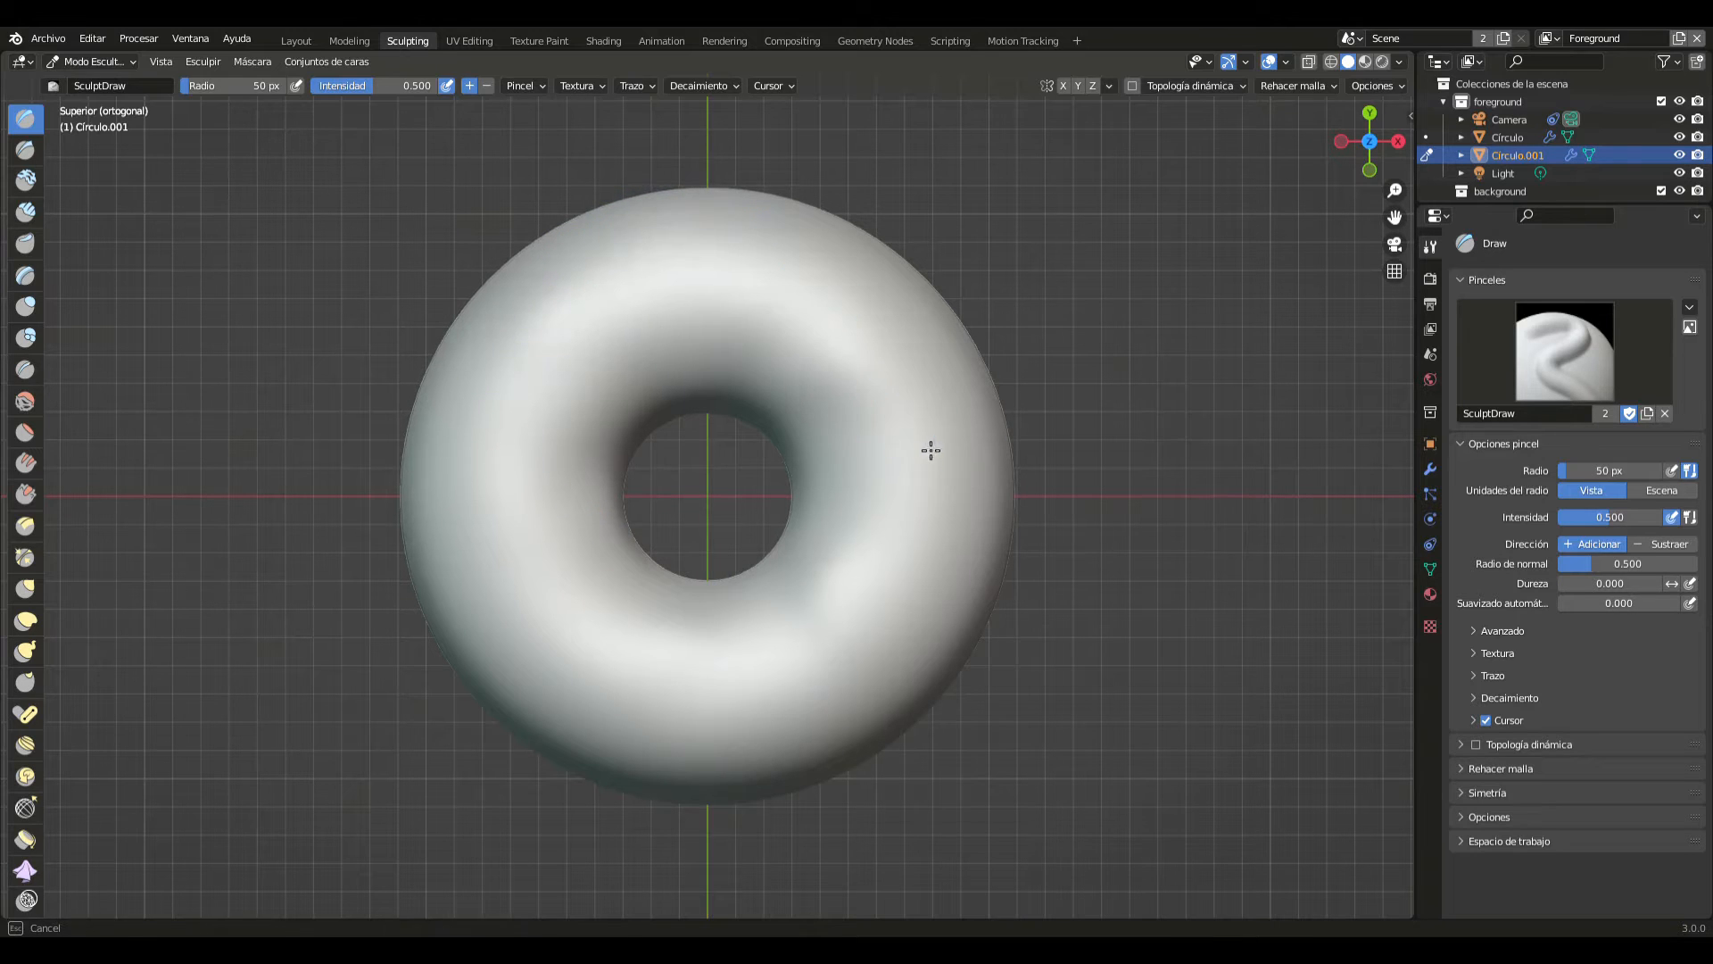
left_click_drag(996, 548, 1003, 581)
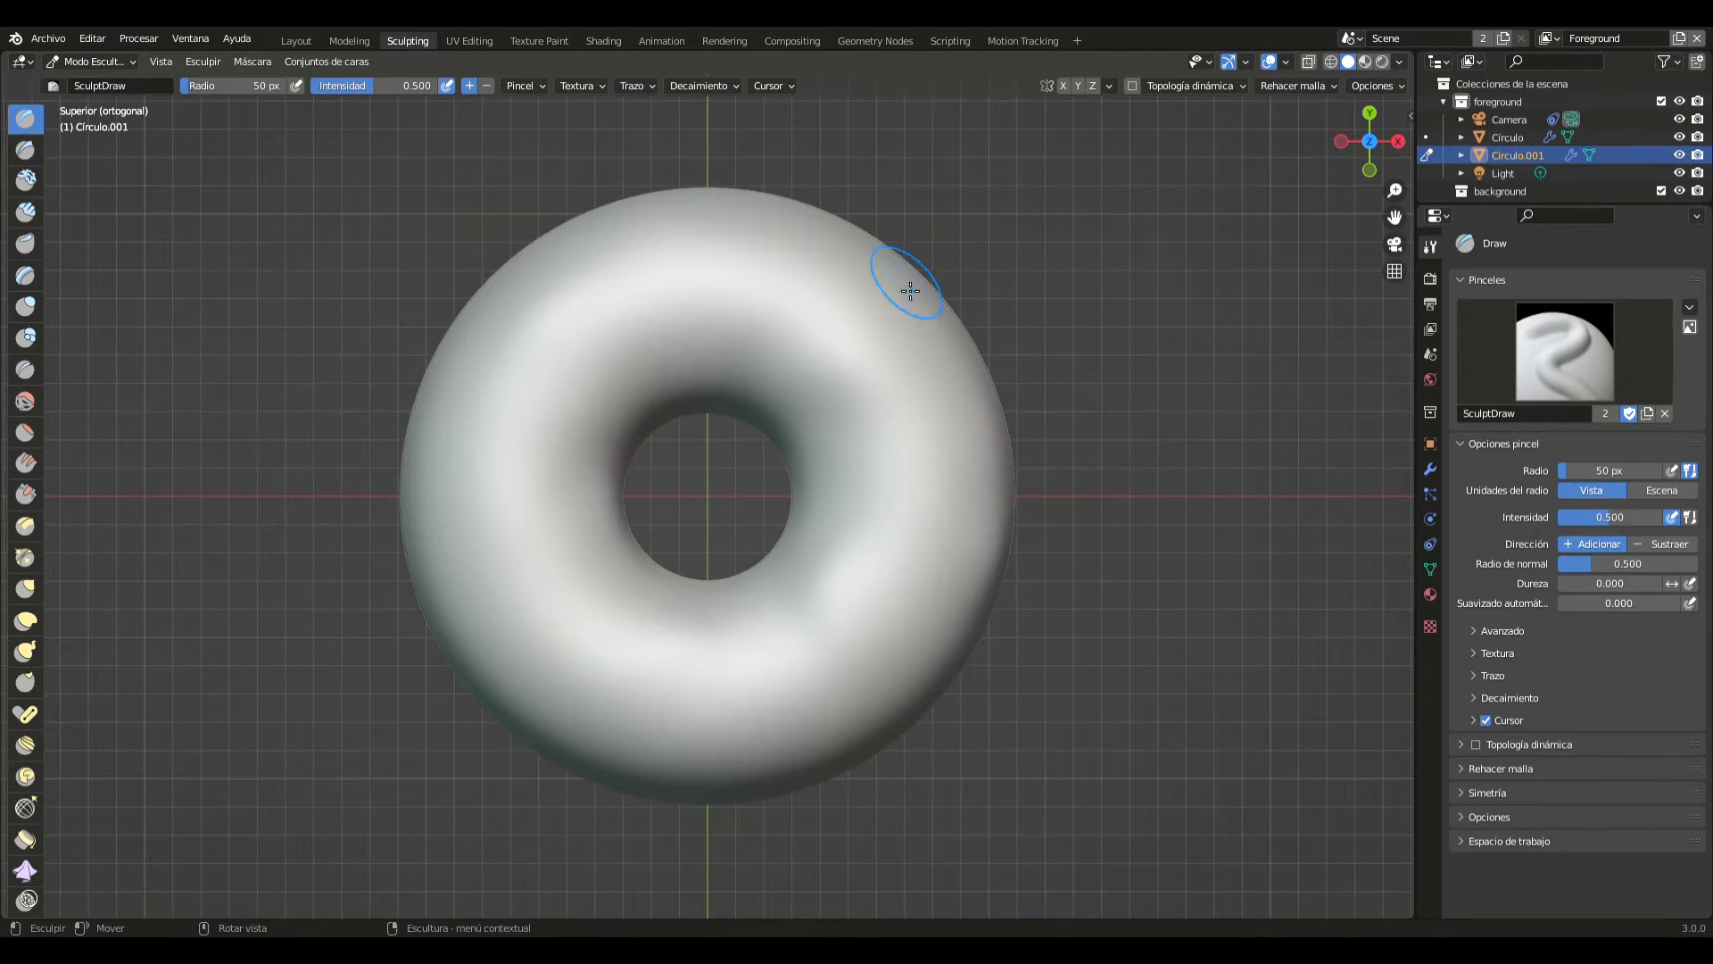
left_click_drag(911, 291, 749, 240)
left_click_drag(585, 257, 501, 340)
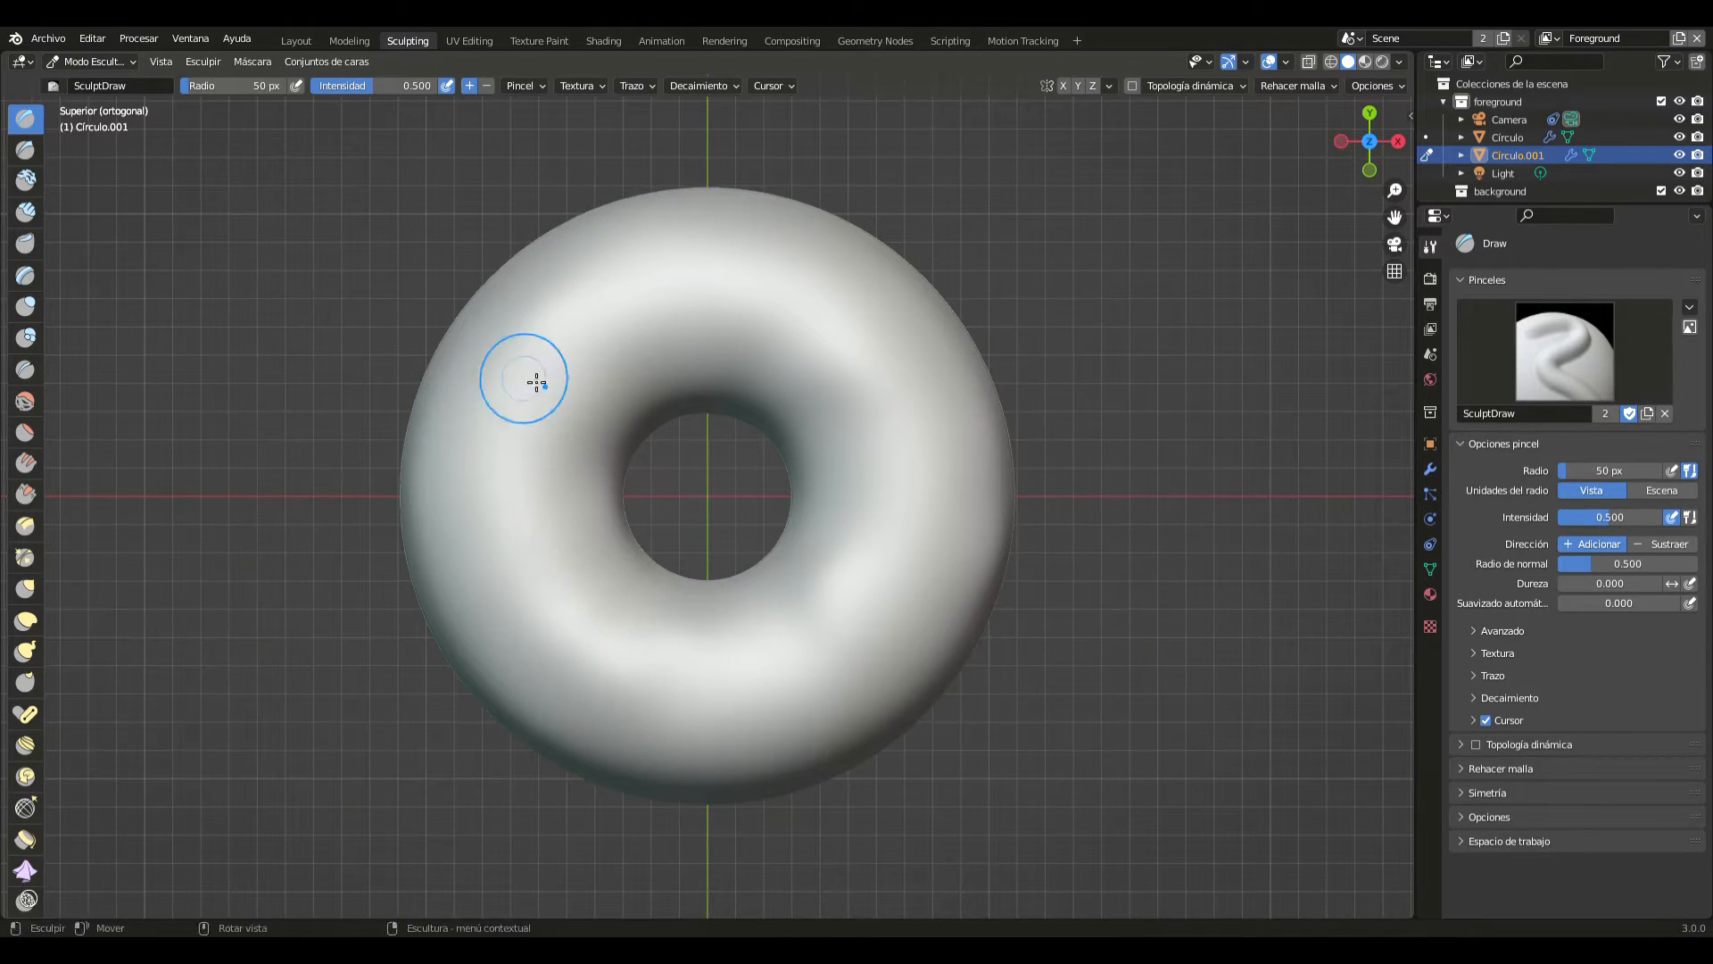
left_click_drag(918, 390, 922, 453)
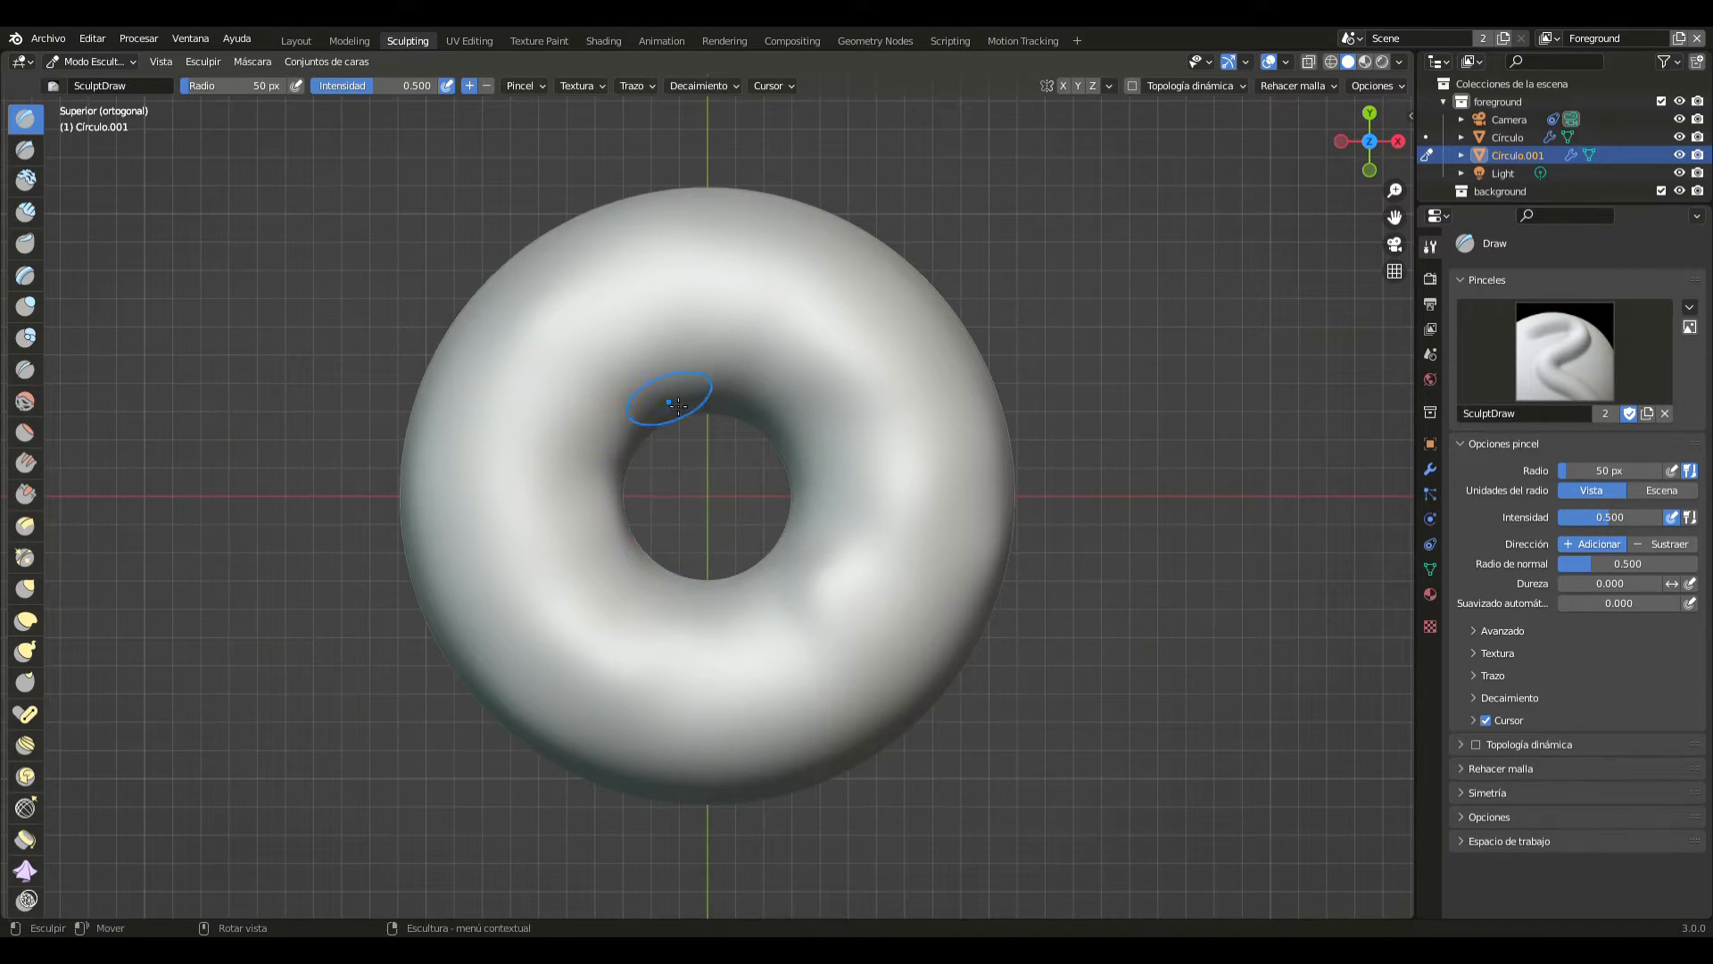
left_click_drag(760, 595, 744, 601)
mouse_move(727, 602)
left_mouse_down()
mouse_move(647, 578)
mouse_move(609, 538)
left_mouse_up()
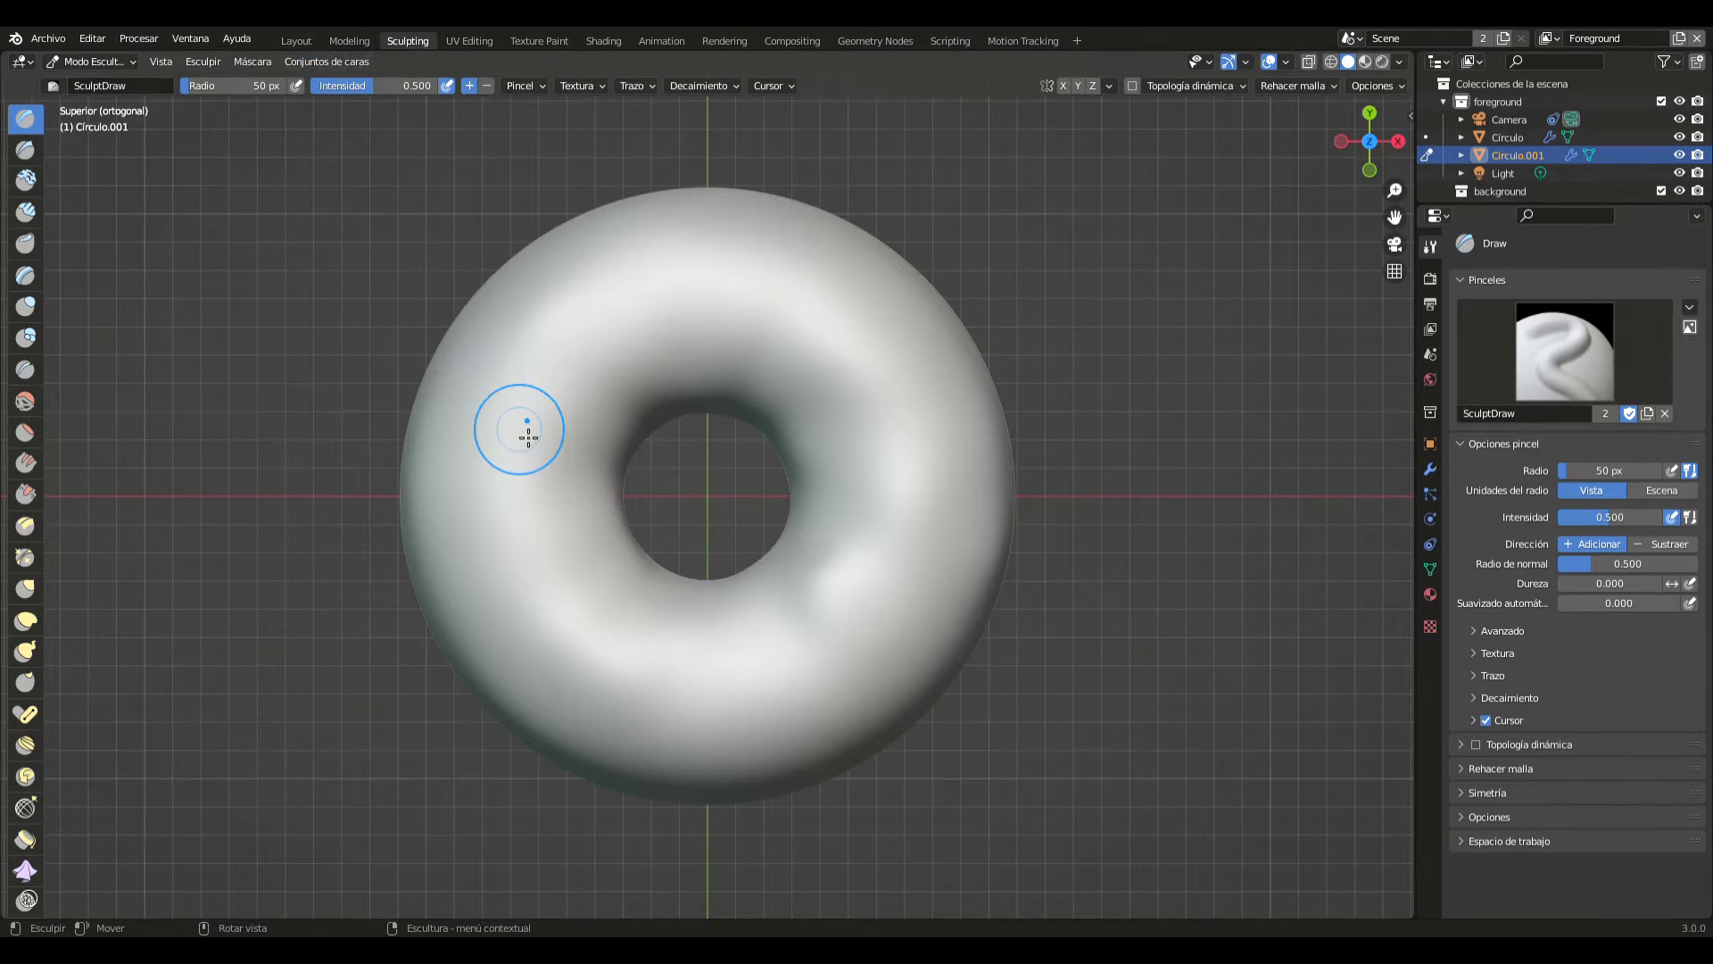
- With the Elastic Deform brush in the front view, pull the shell's lower edge into wavy icing drips
key("KP_1")
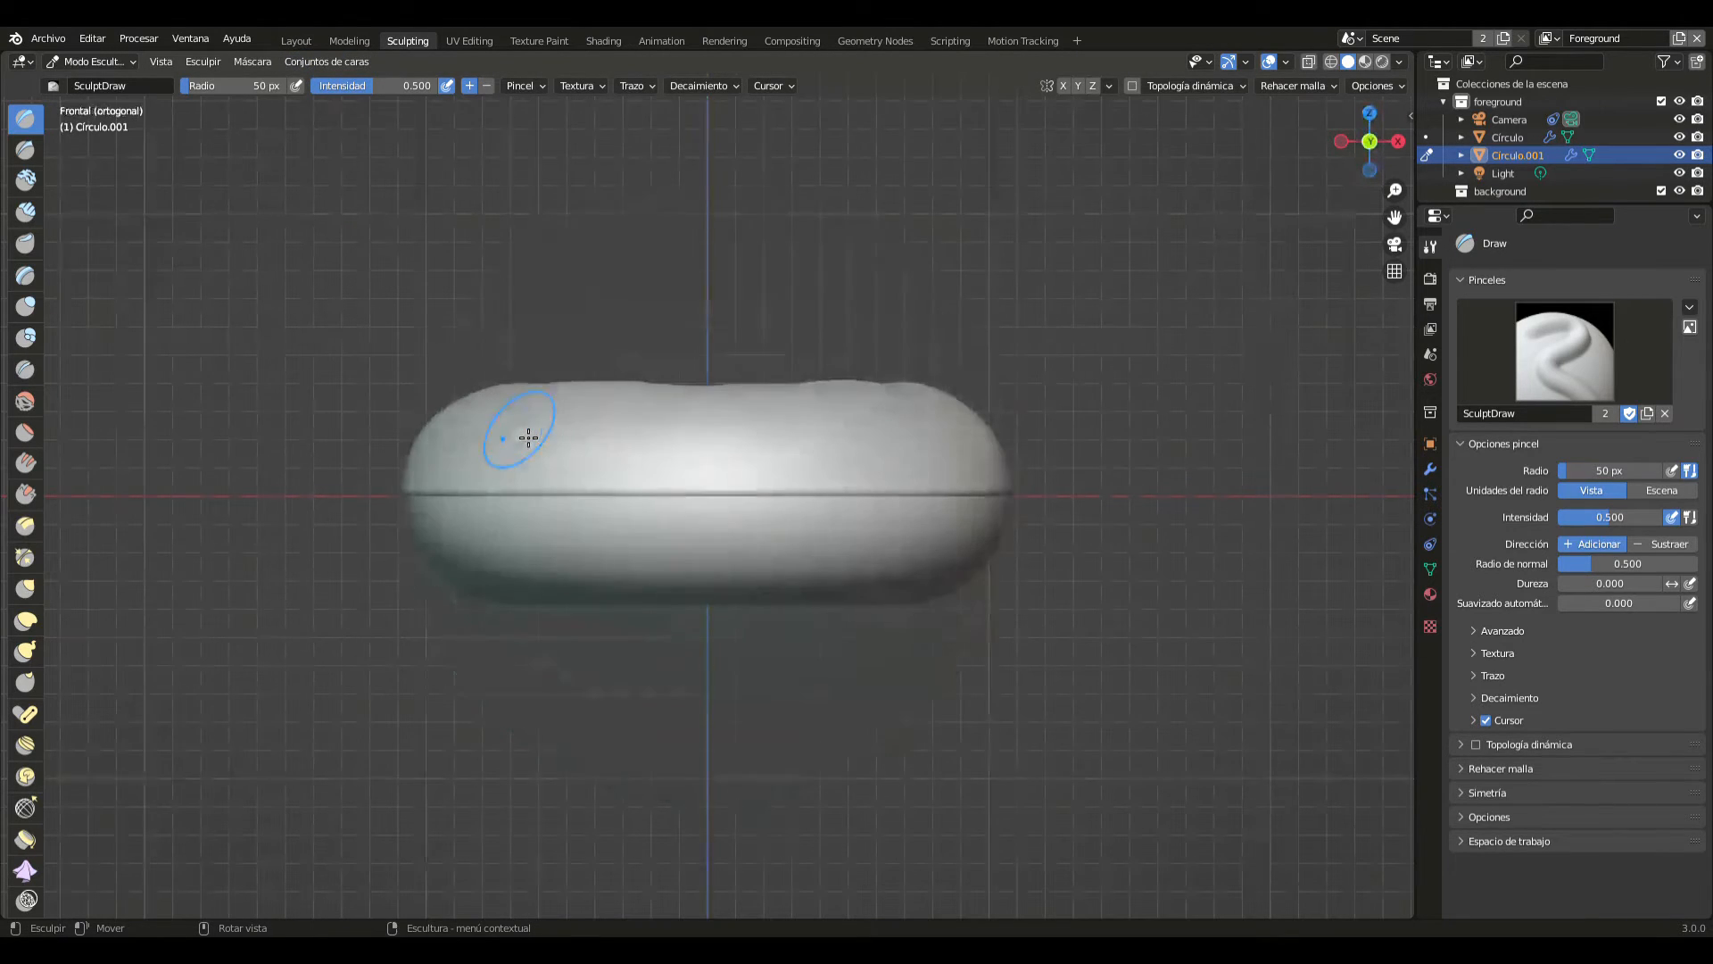
left_click(27, 623)
left_click_drag(691, 496, 693, 536)
left_click_drag(487, 494, 438, 670)
left_click_drag(506, 454, 476, 381)
left_click_drag(694, 477, 689, 389)
left_click_drag(928, 494, 963, 564)
left_click_drag(911, 450, 964, 393)
left_click_drag(784, 498, 783, 482)
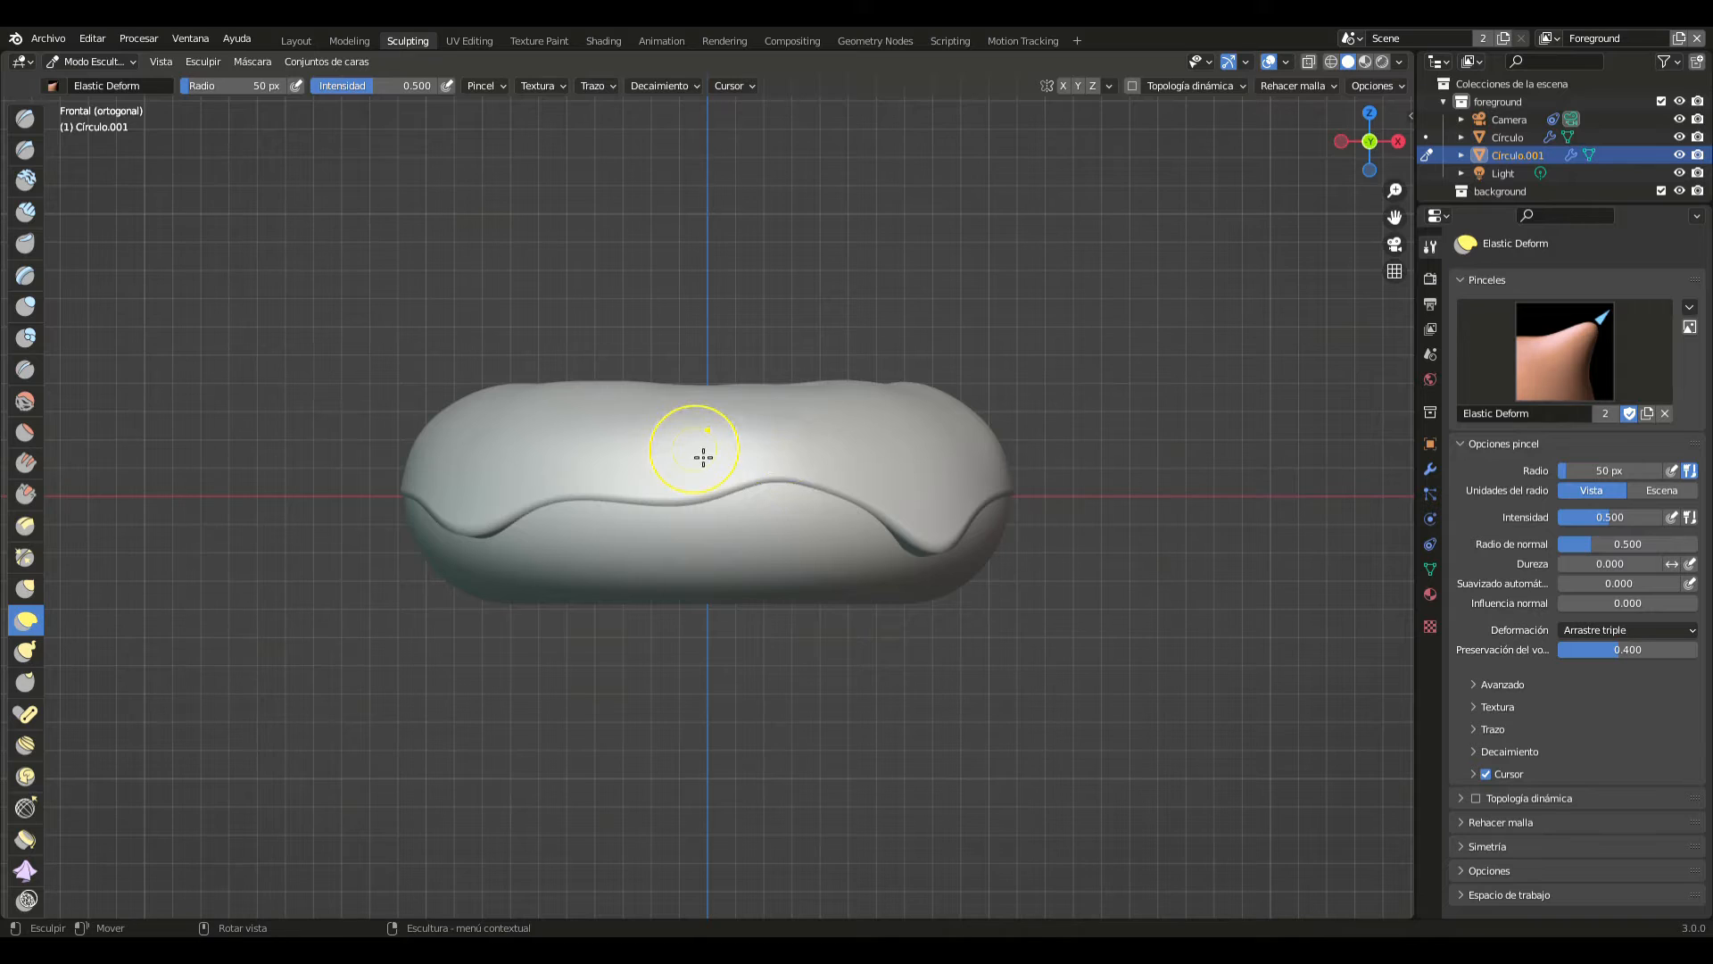
- From the back view, pull two drips down along the shell's lower edge and smooth their surface bulges upward with Elastic Deform
key("ctrl+KP_1")
left_click_drag(760, 483, 774, 654)
left_click_drag(458, 497, 464, 533)
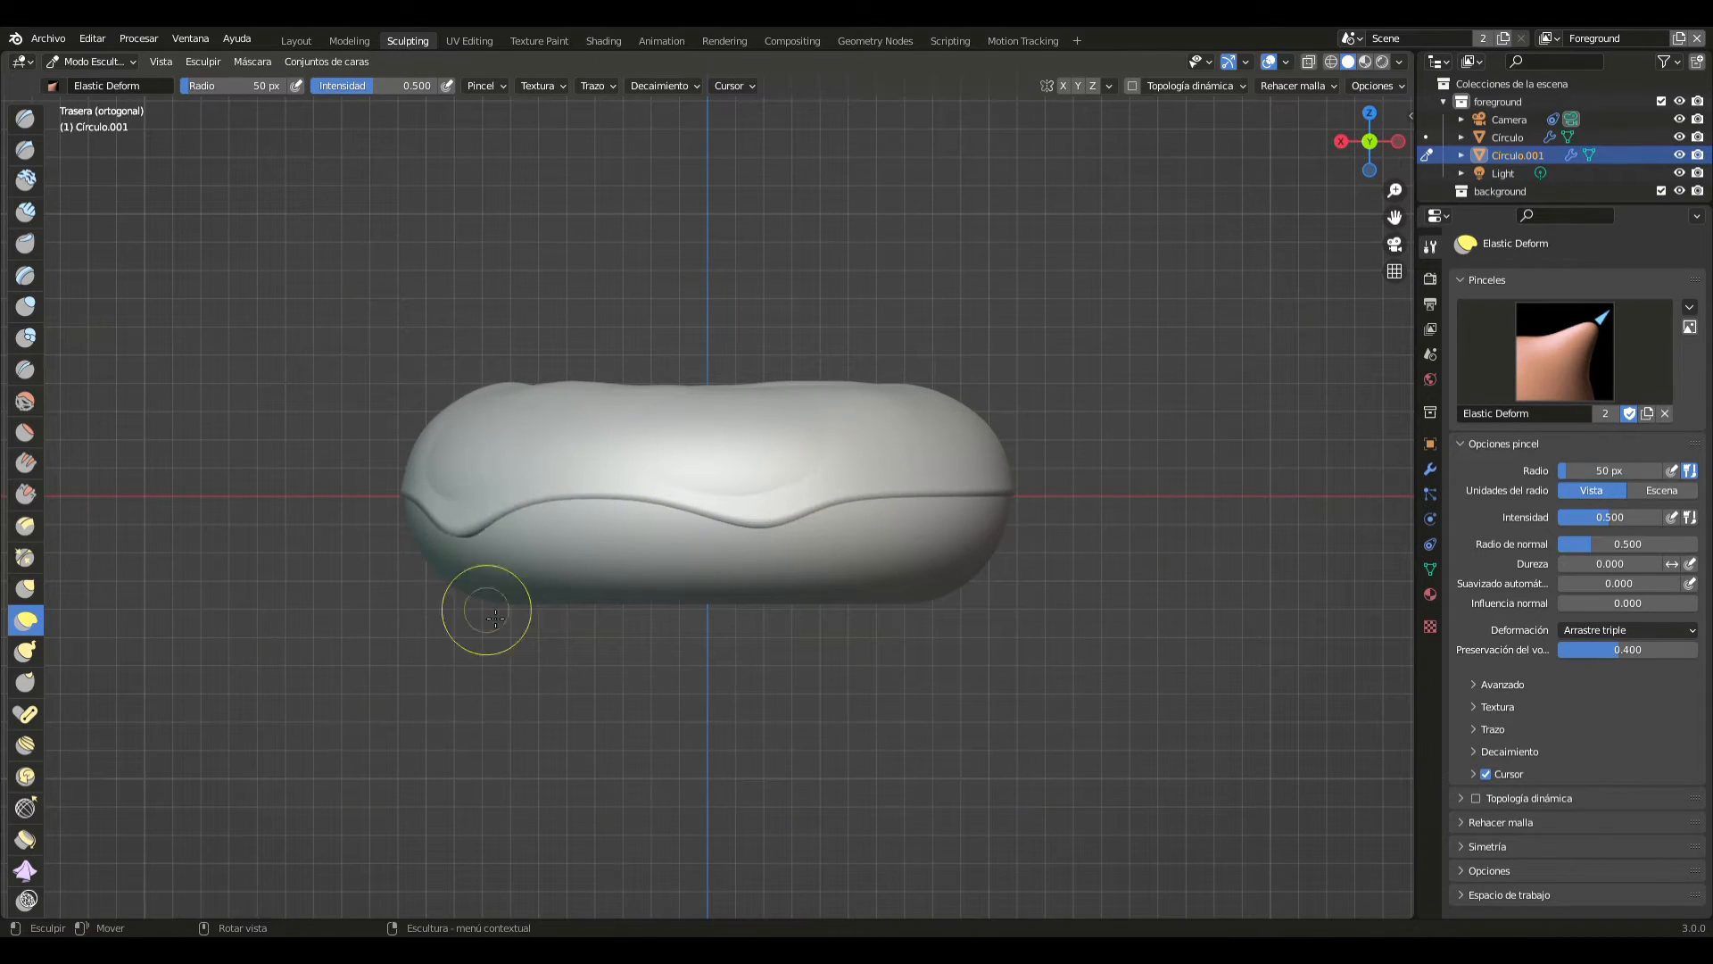
left_click_drag(497, 467, 488, 420)
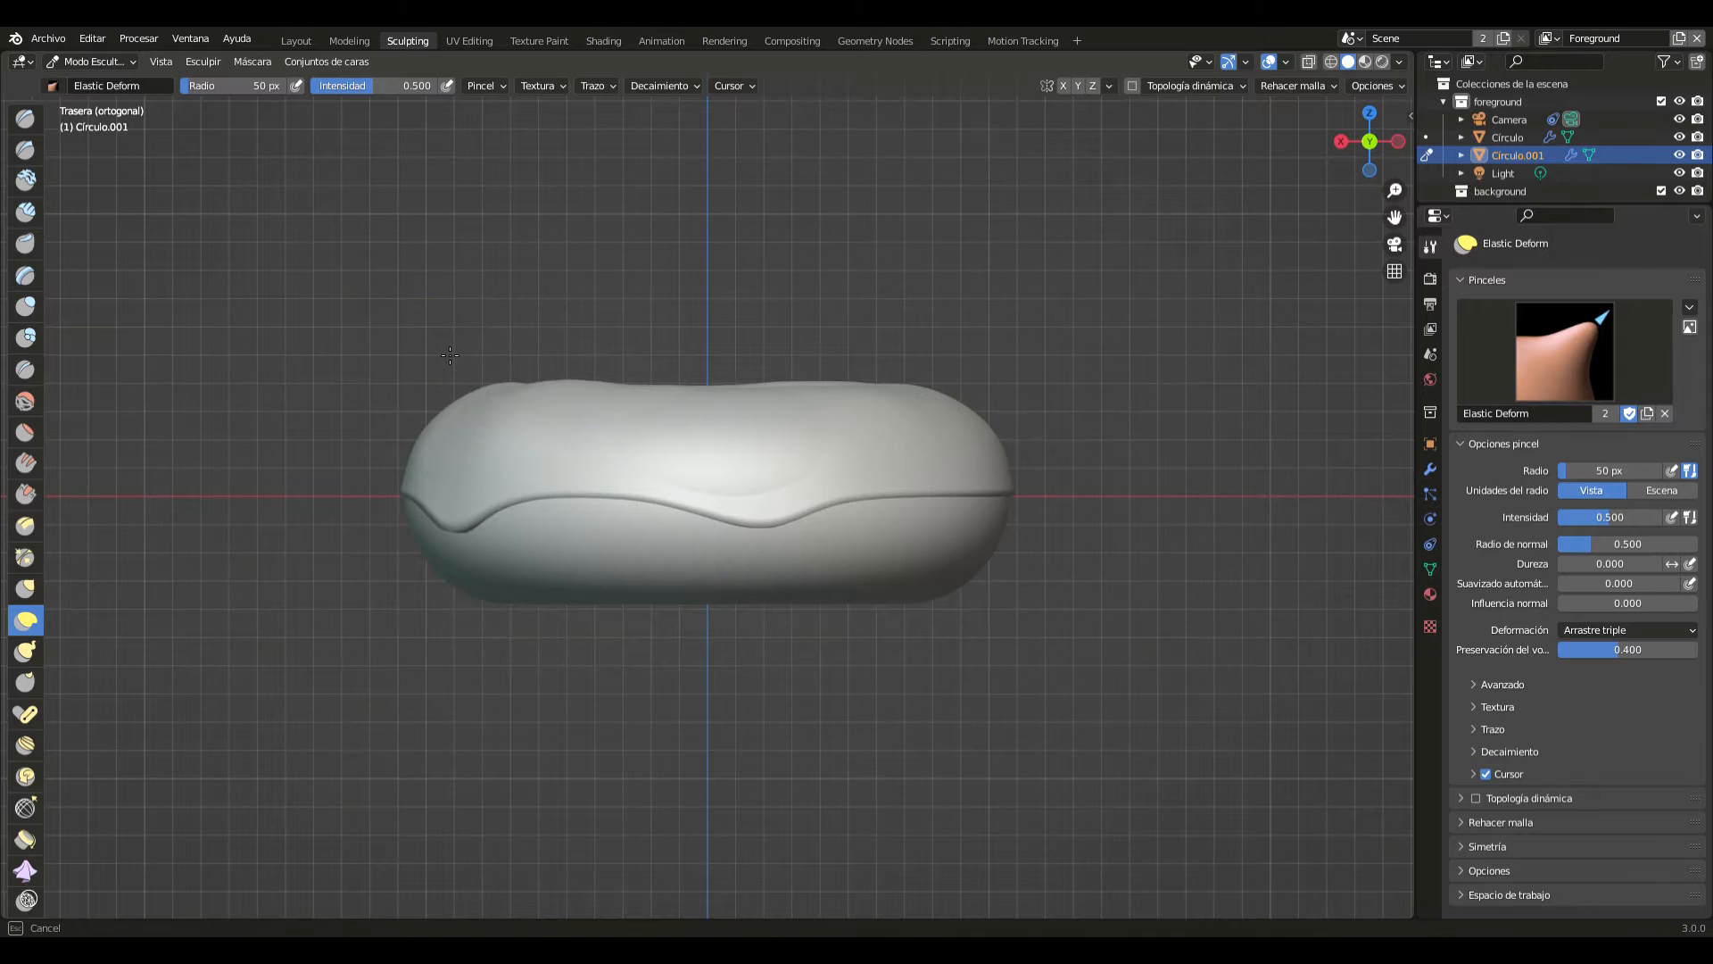
left_click_drag(449, 355, 450, 355)
left_click_drag(738, 486, 763, 373)
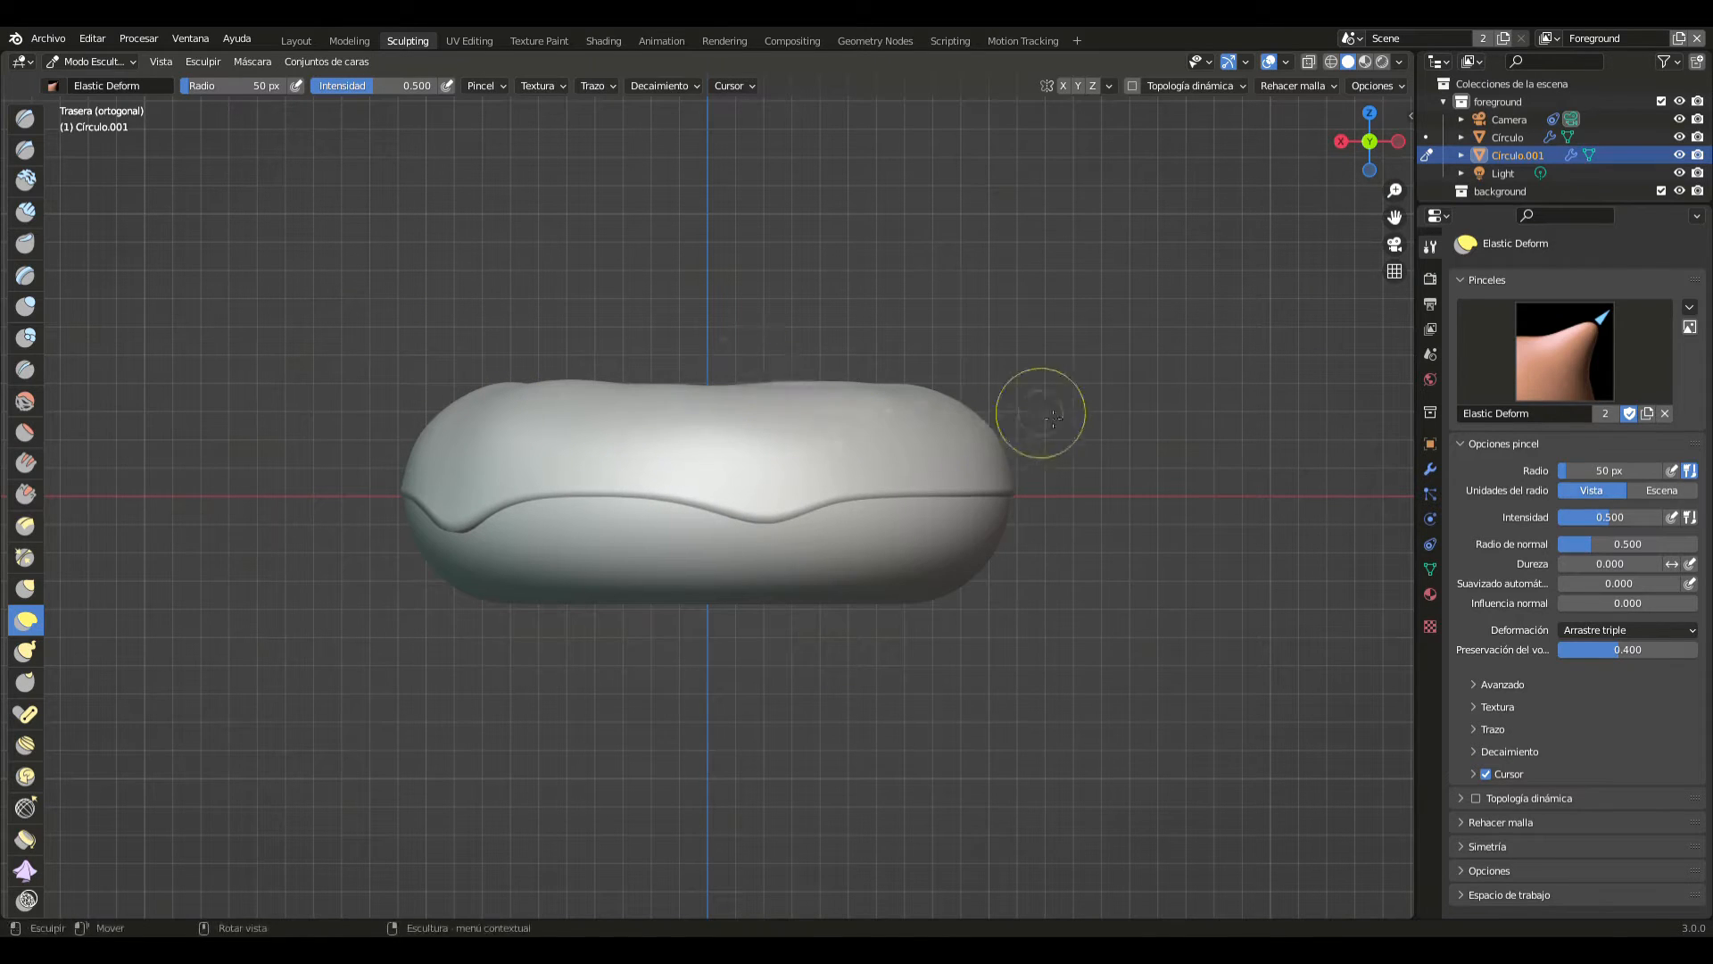
- From the left orthographic view, pull another drip down from the shell's straight edge and raise the edge beside it
left_click(1340, 141)
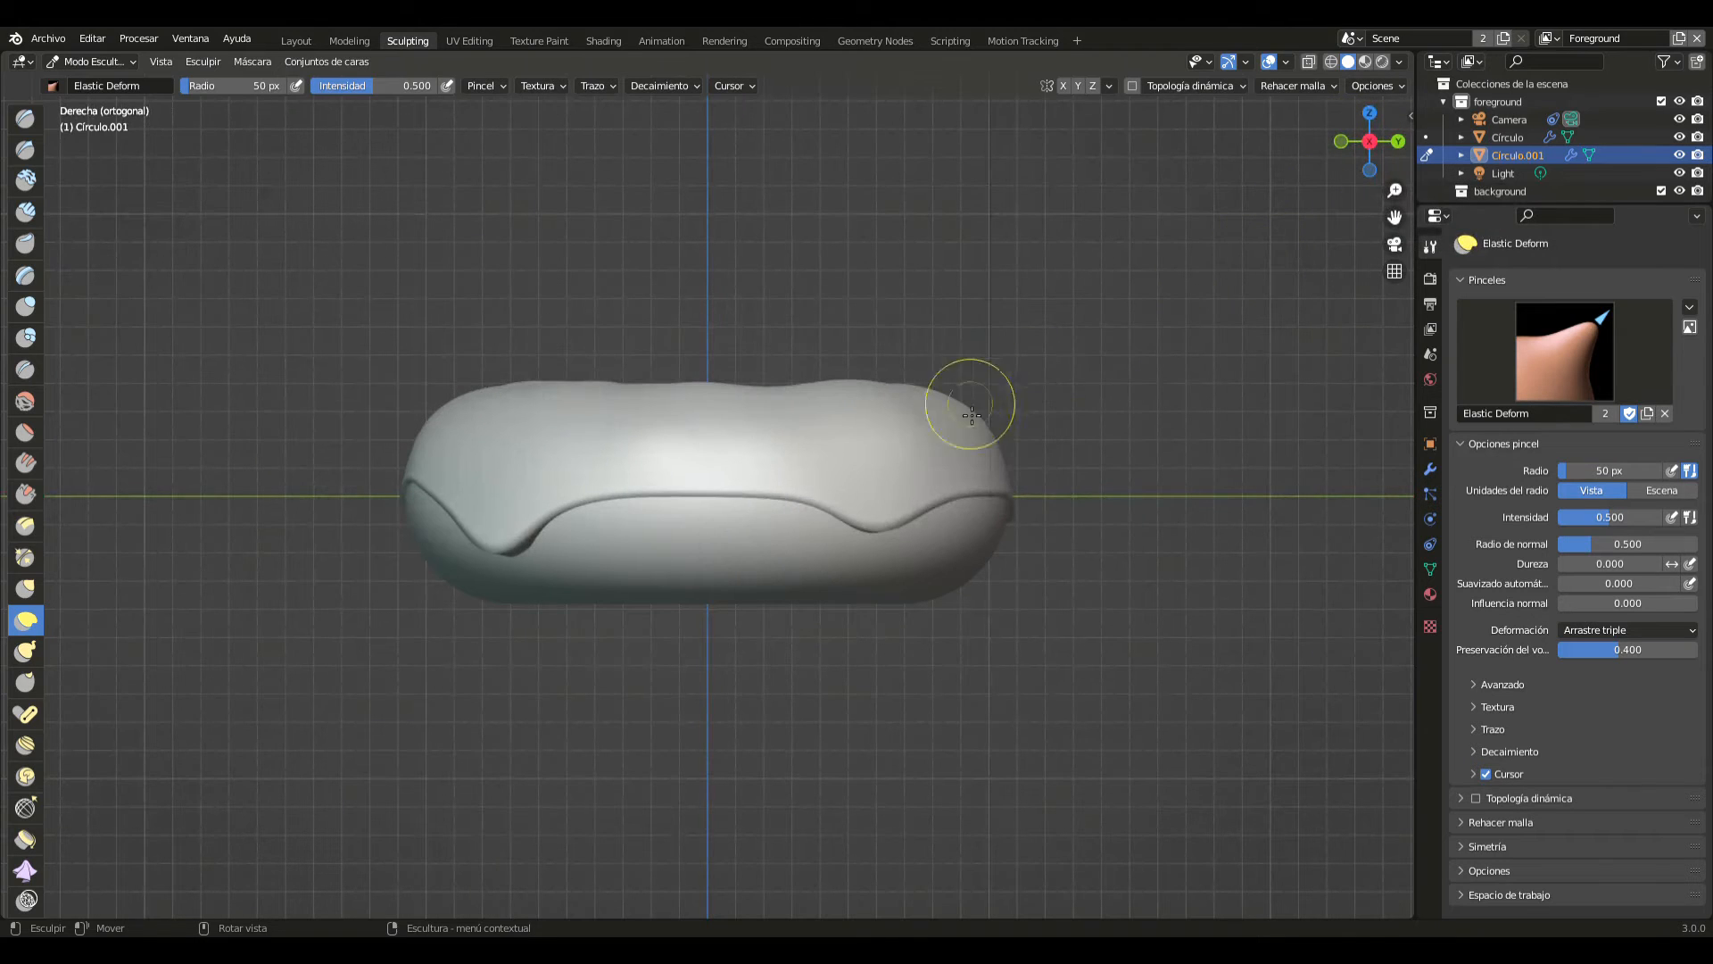
left_click(1370, 141)
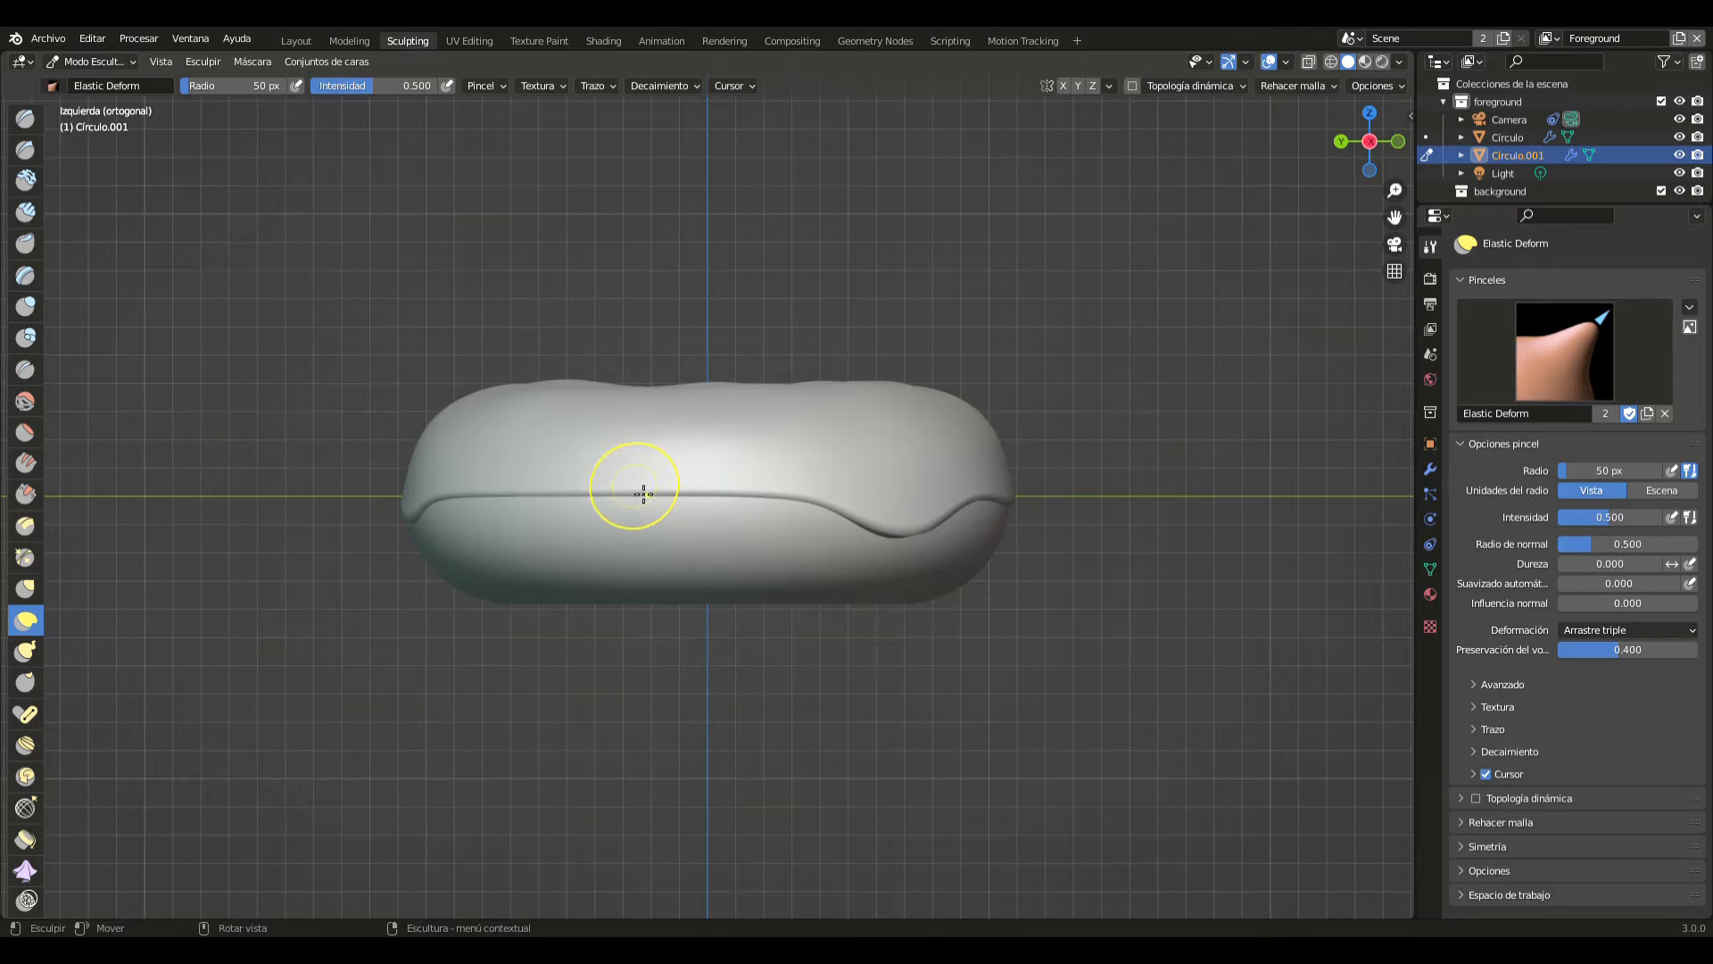
left_click_drag(643, 493, 629, 555)
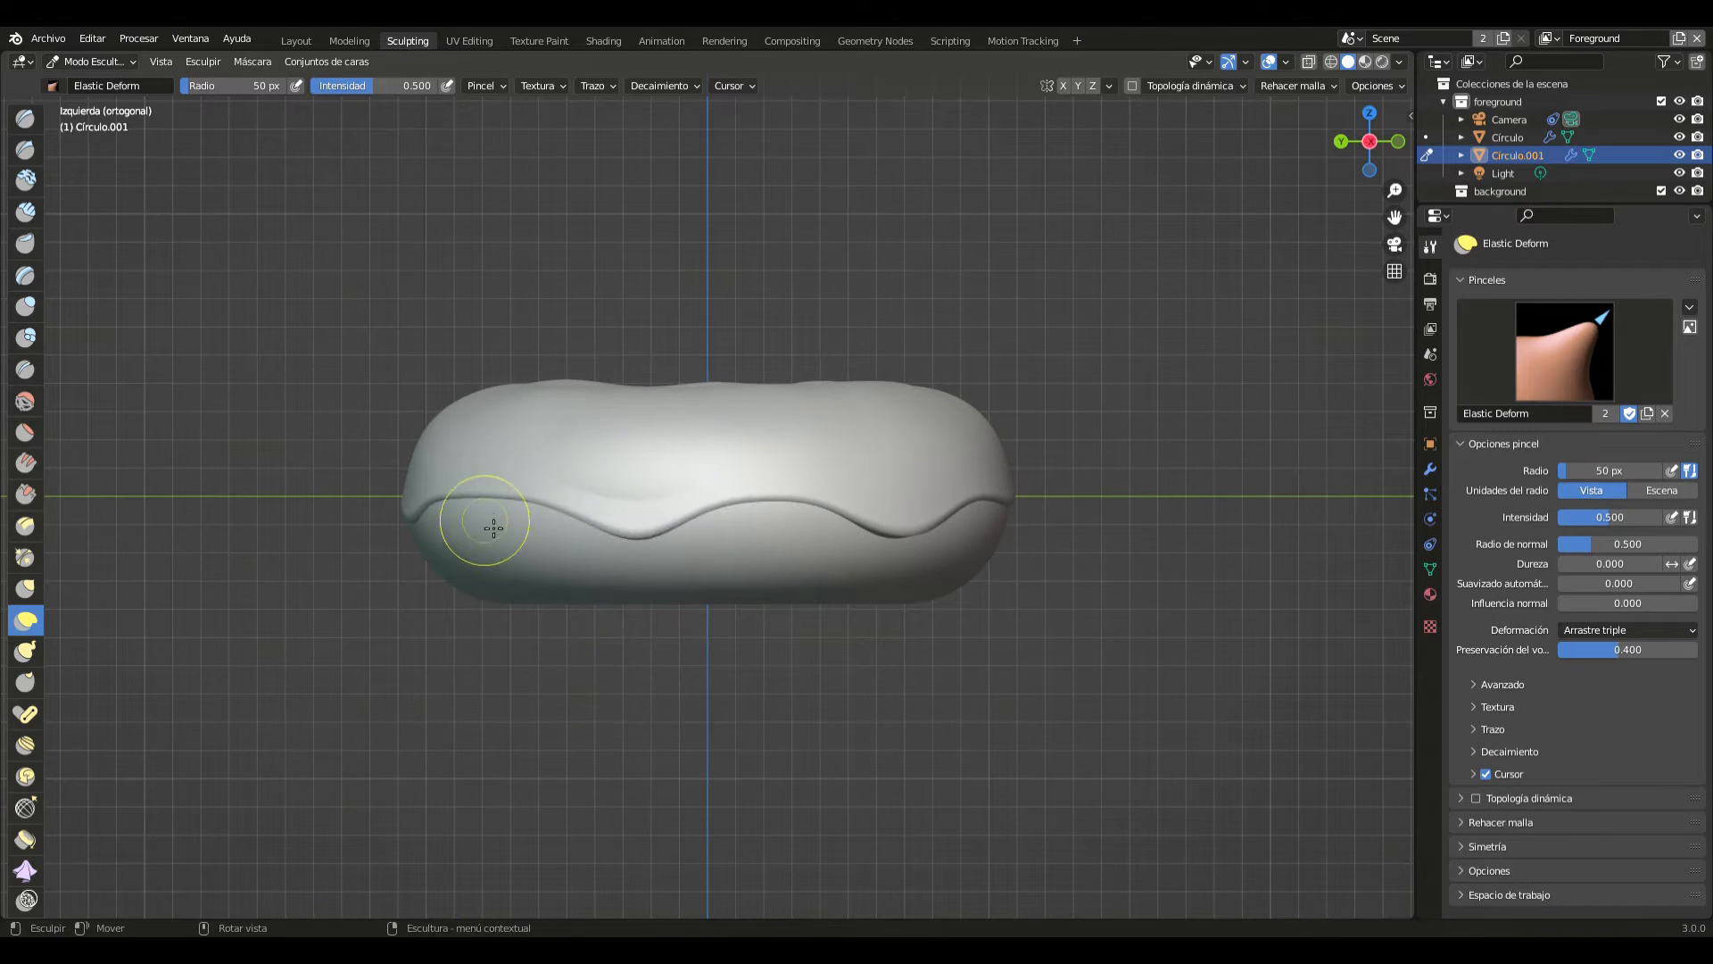
left_click_drag(491, 500, 497, 447)
left_click_drag(654, 464, 643, 418)
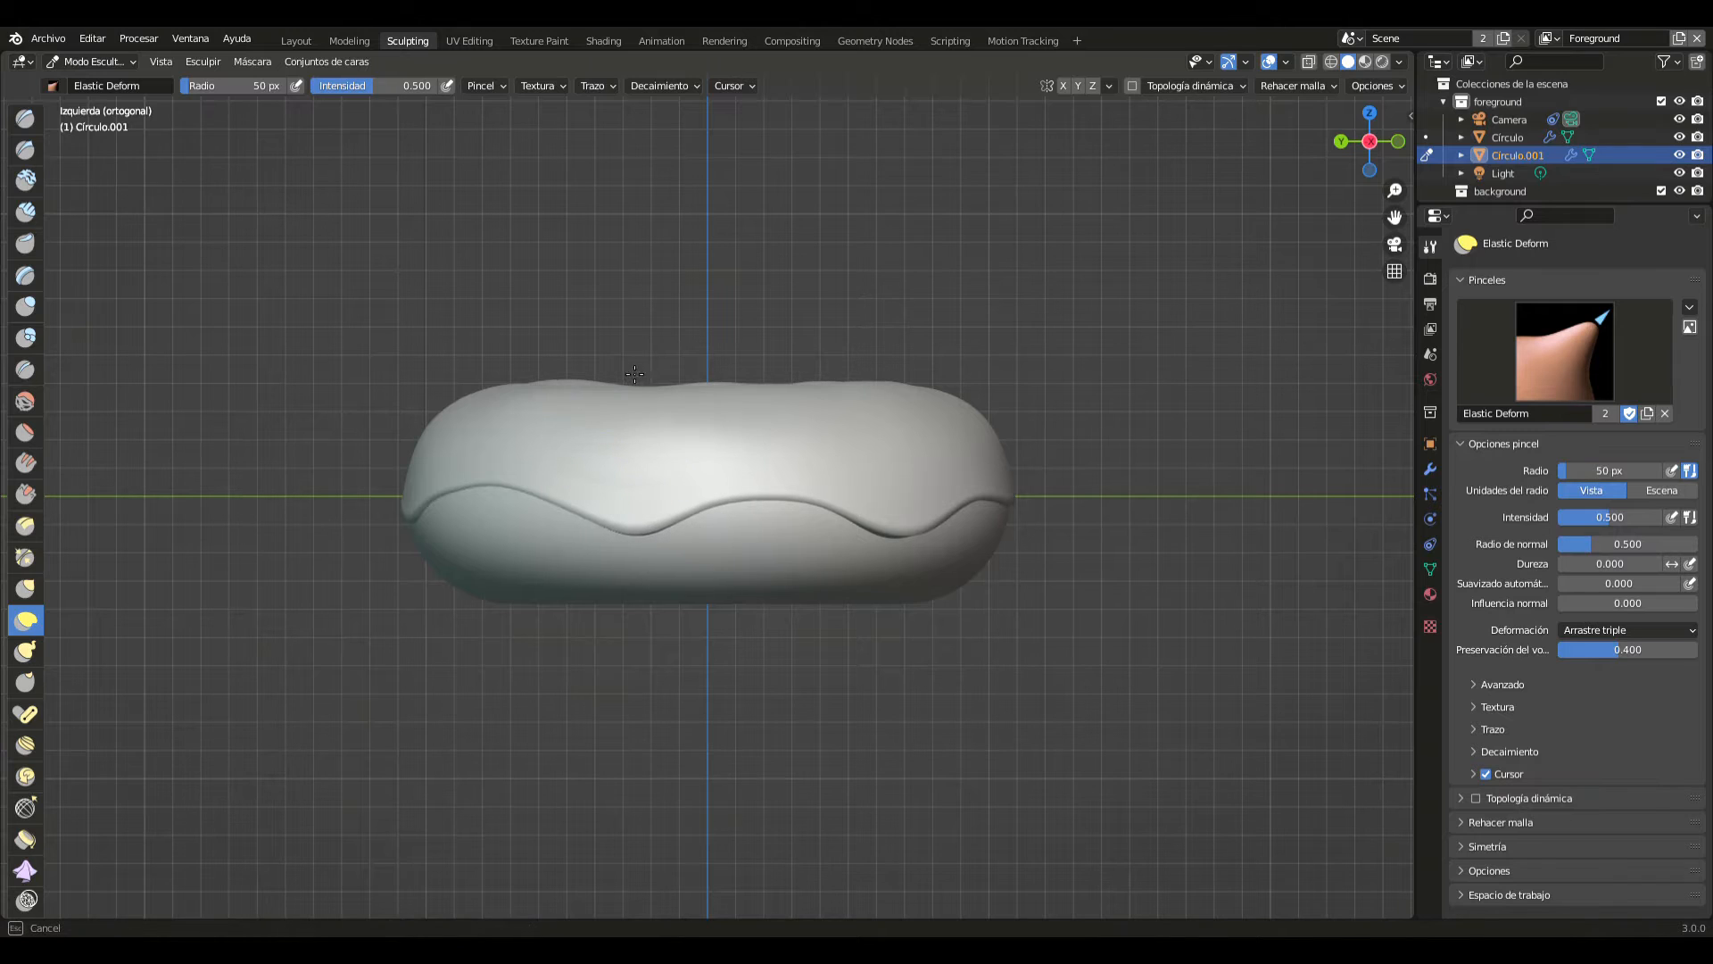
left_click_drag(630, 354, 624, 348)
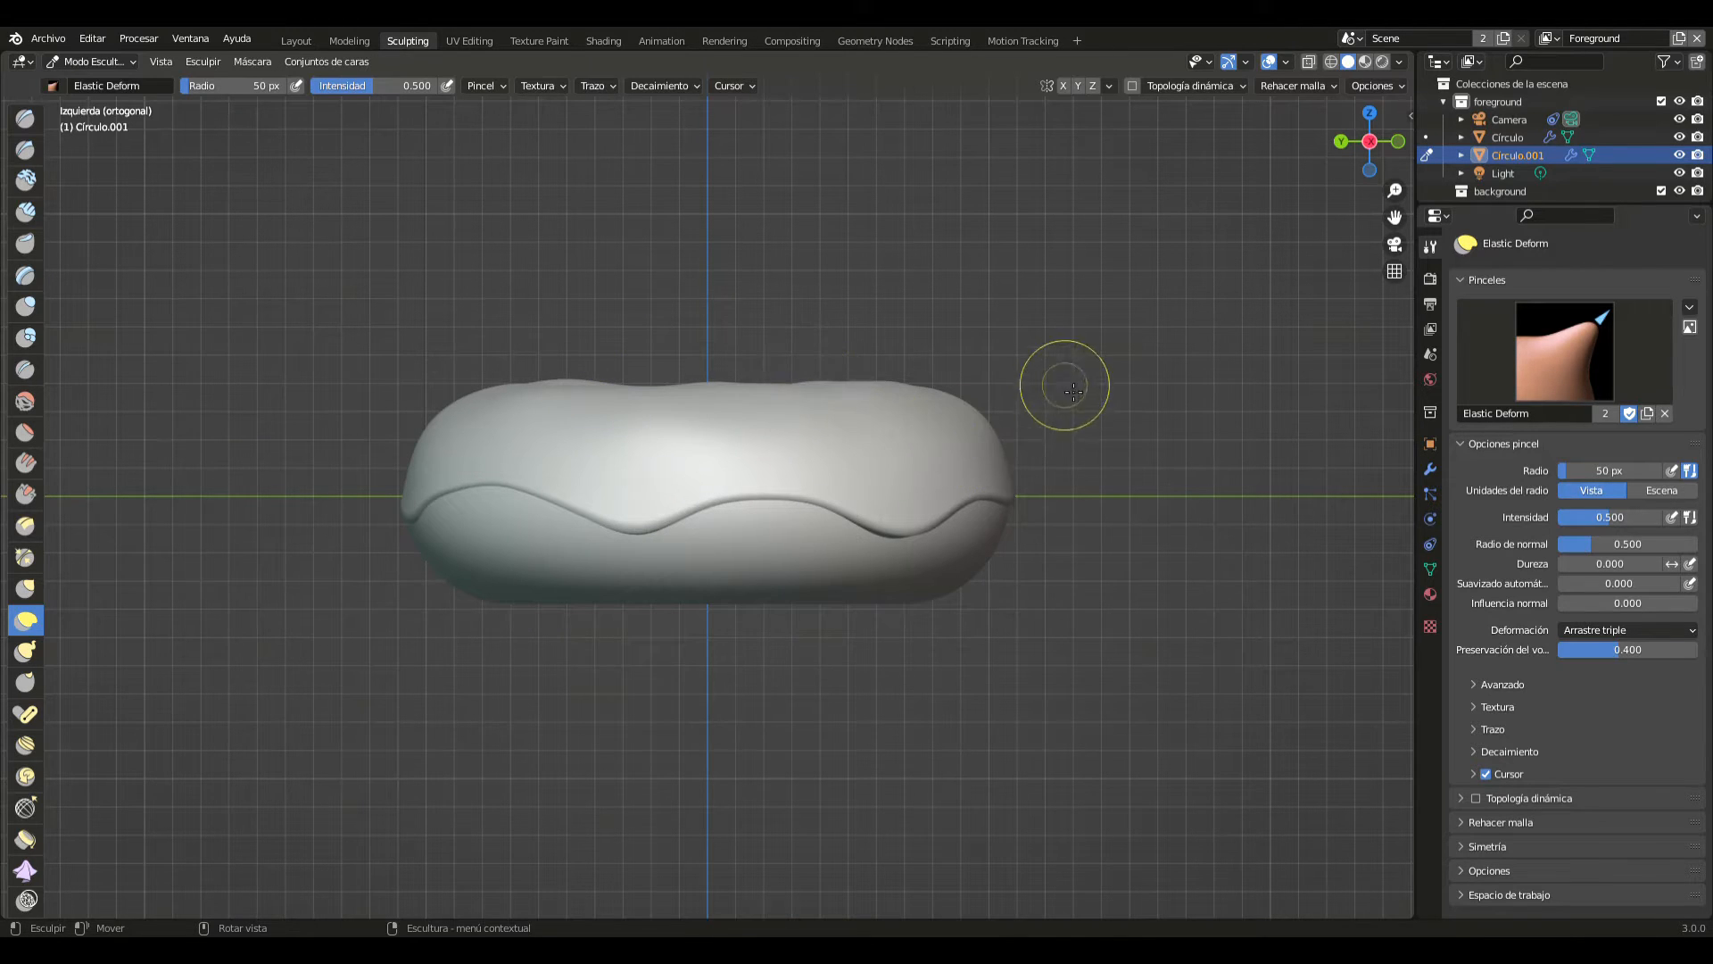
- Return to the Layout workspace, deselect the sculpted shell and check the doughnut from several angles
mouse_move(1159, 340)
middle_mouse_down()
mouse_move(918, 383)
mouse_move(653, 373)
mouse_move(720, 345)
mouse_move(726, 490)
mouse_move(573, 451)
mouse_move(563, 421)
middle_mouse_up()
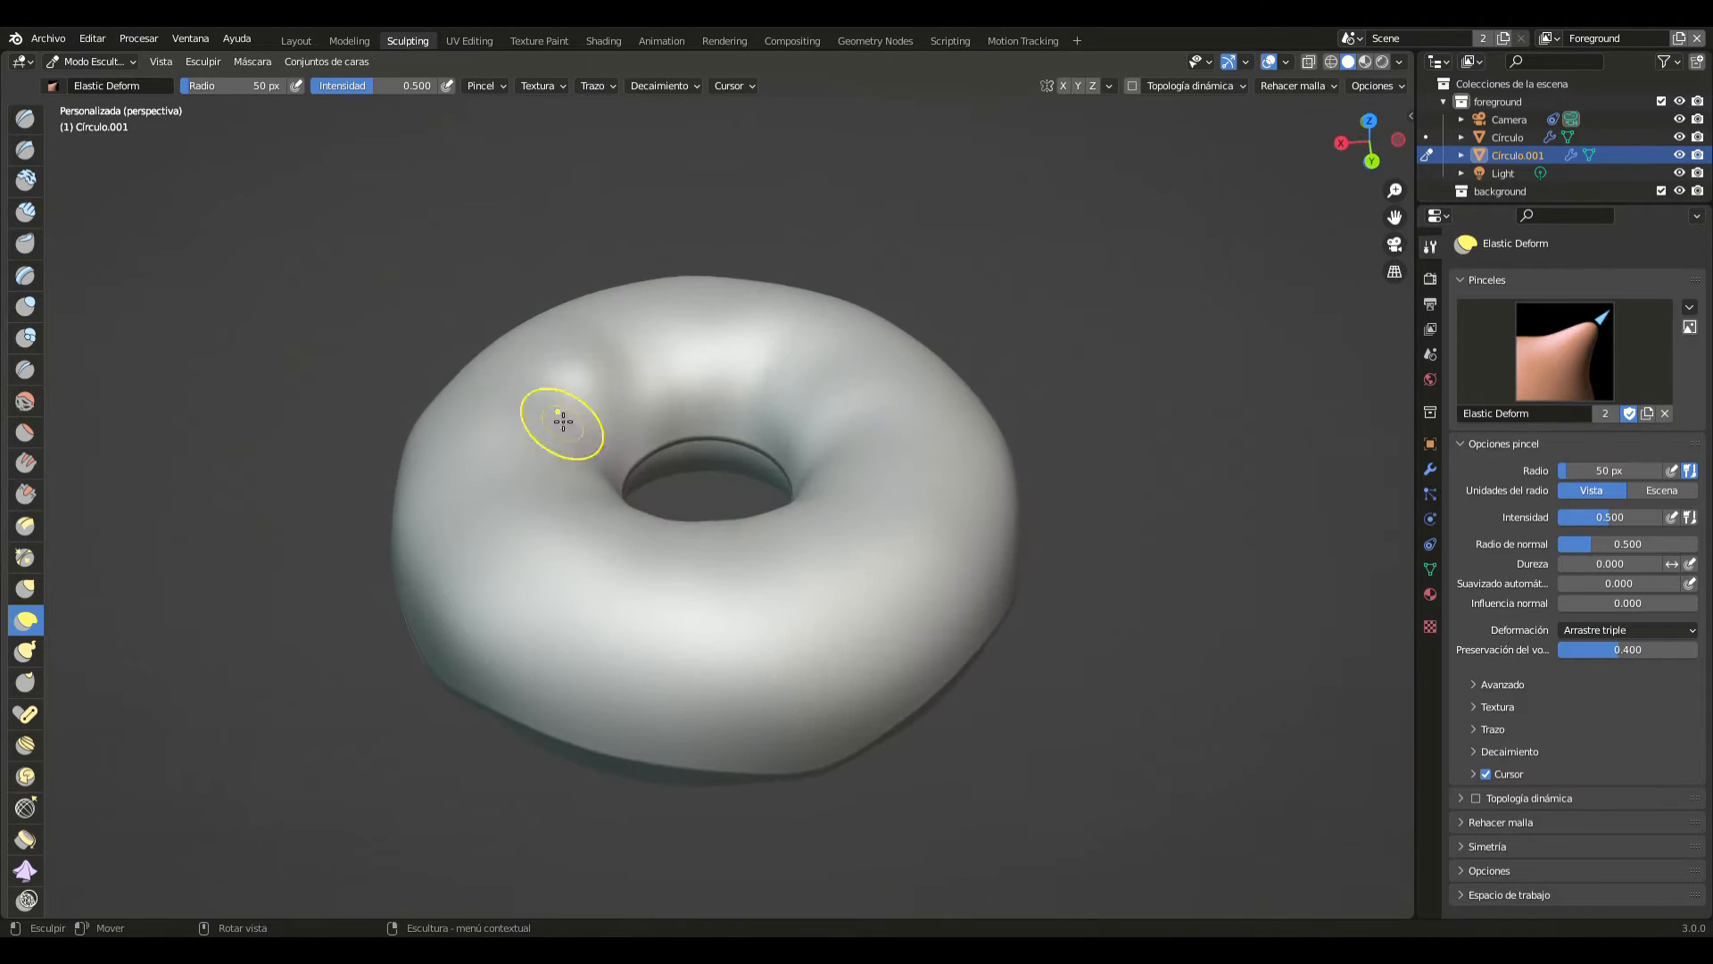
scroll(616, 357, "down", 1)
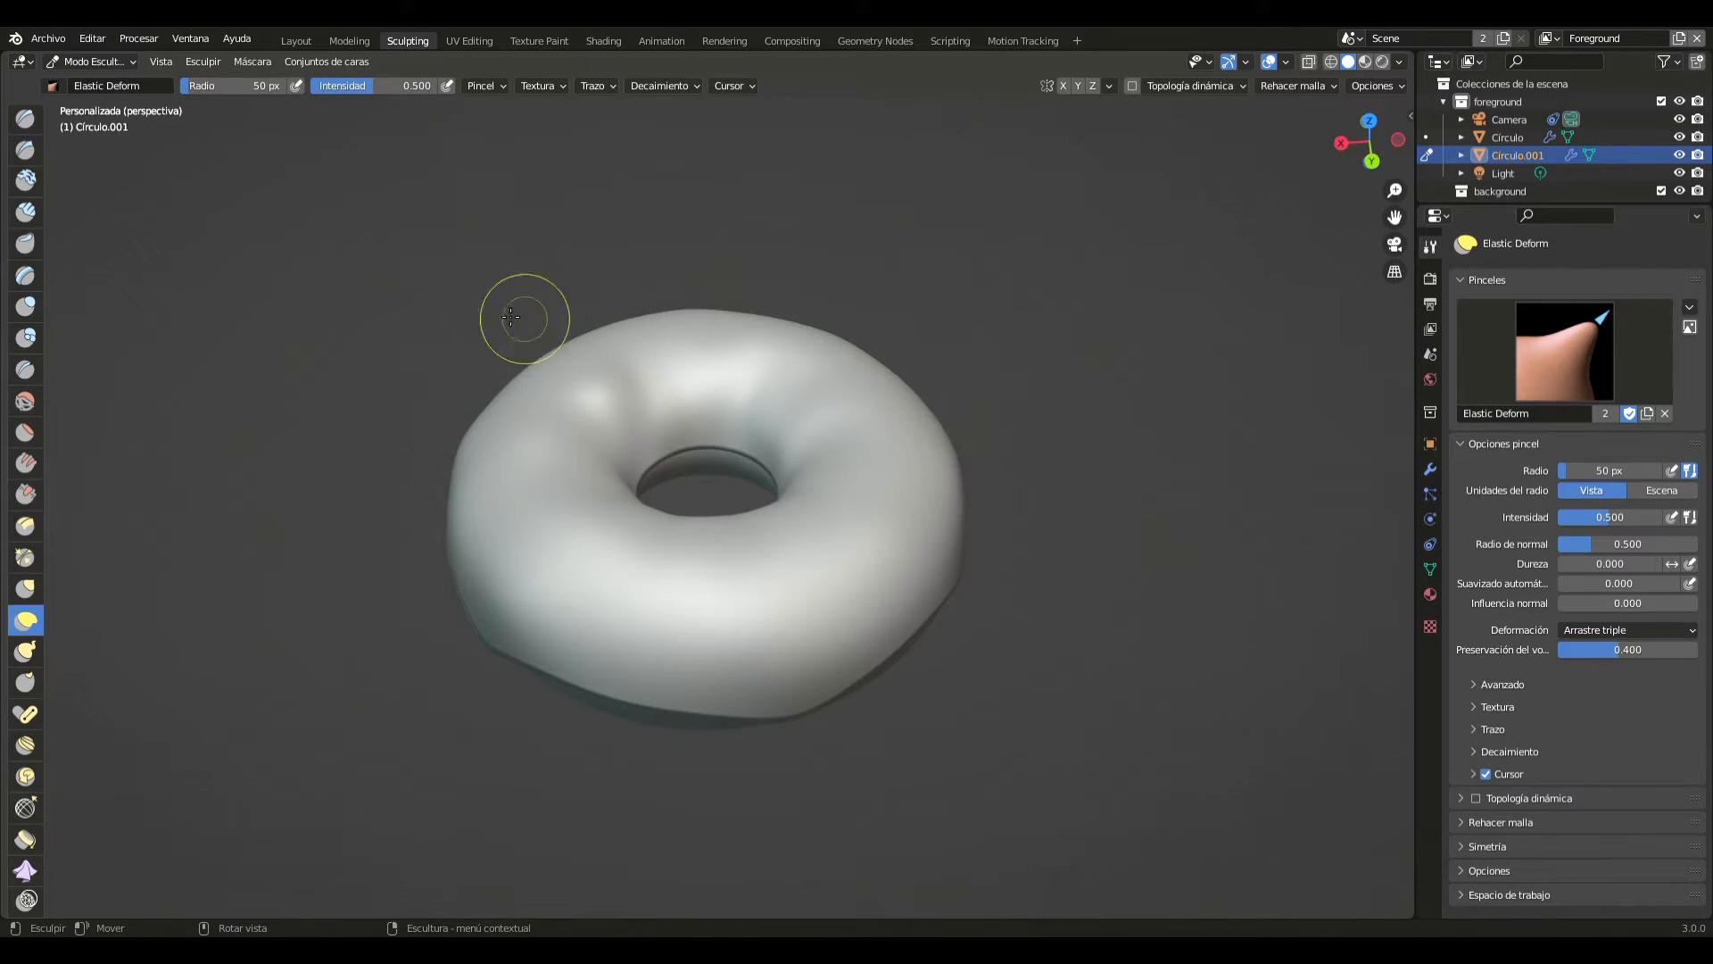
left_click(305, 43)
middle_click_drag(801, 410, 989, 567)
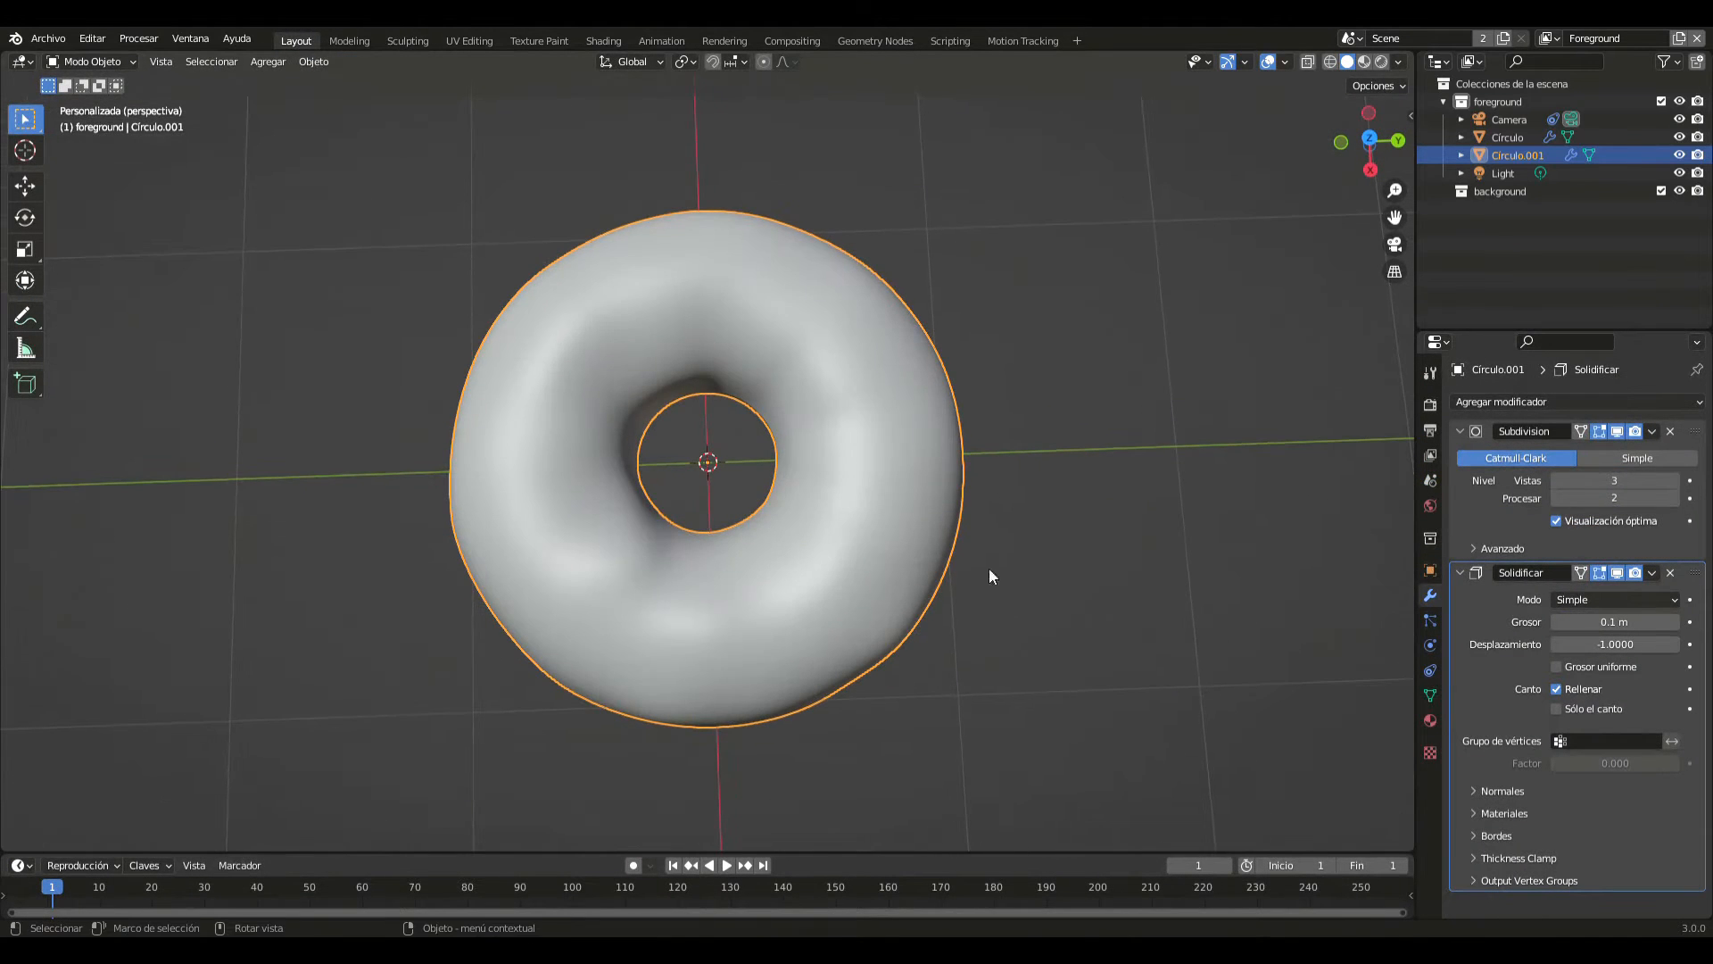
left_click(998, 593)
middle_click_drag(623, 523, 609, 461)
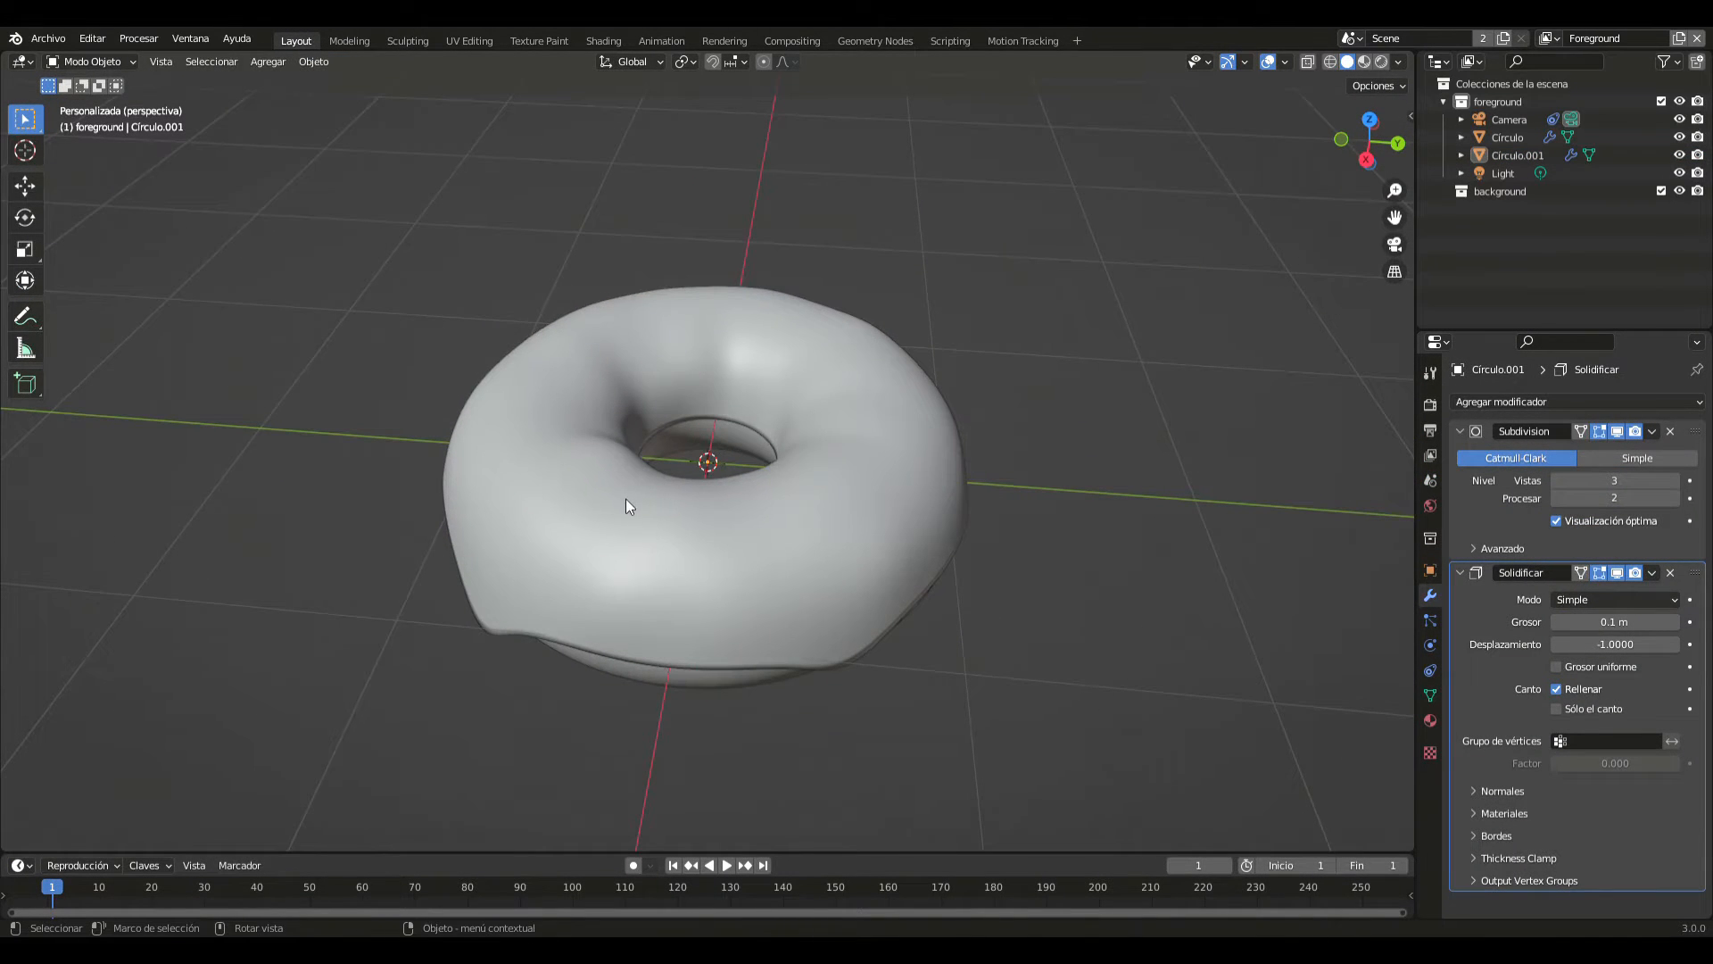
- Hide both the icing shell and the base ring in the viewport
key("shift+a")
left_click(918, 469)
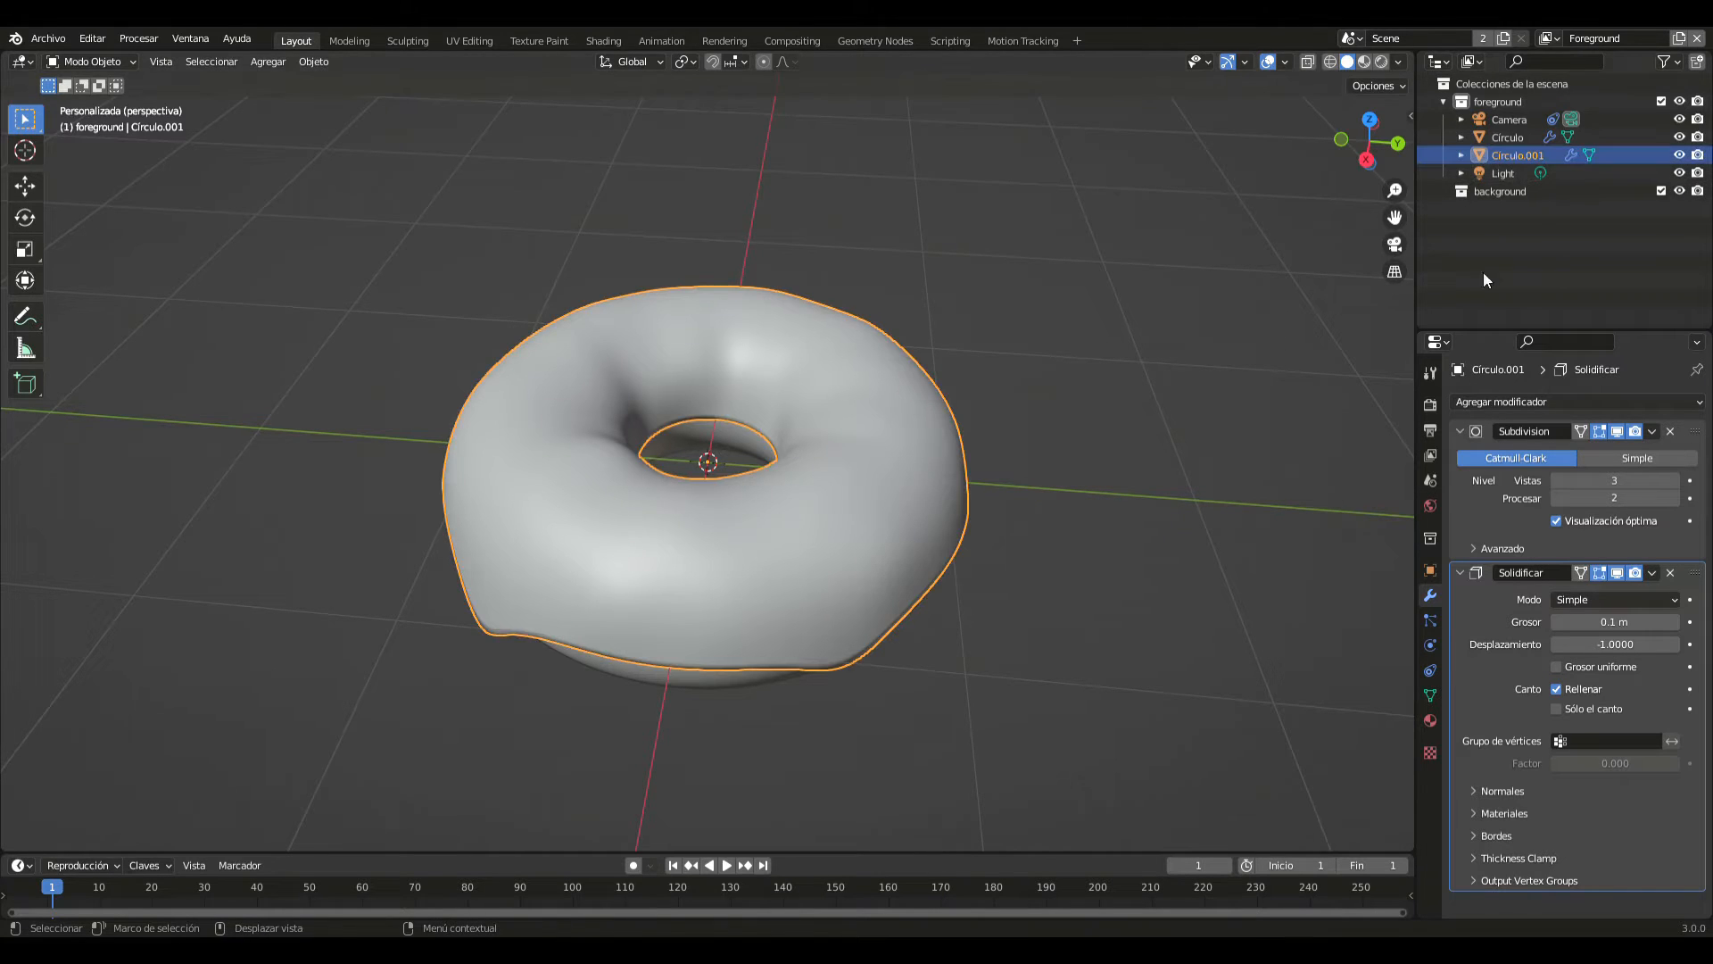
left_click(1681, 156)
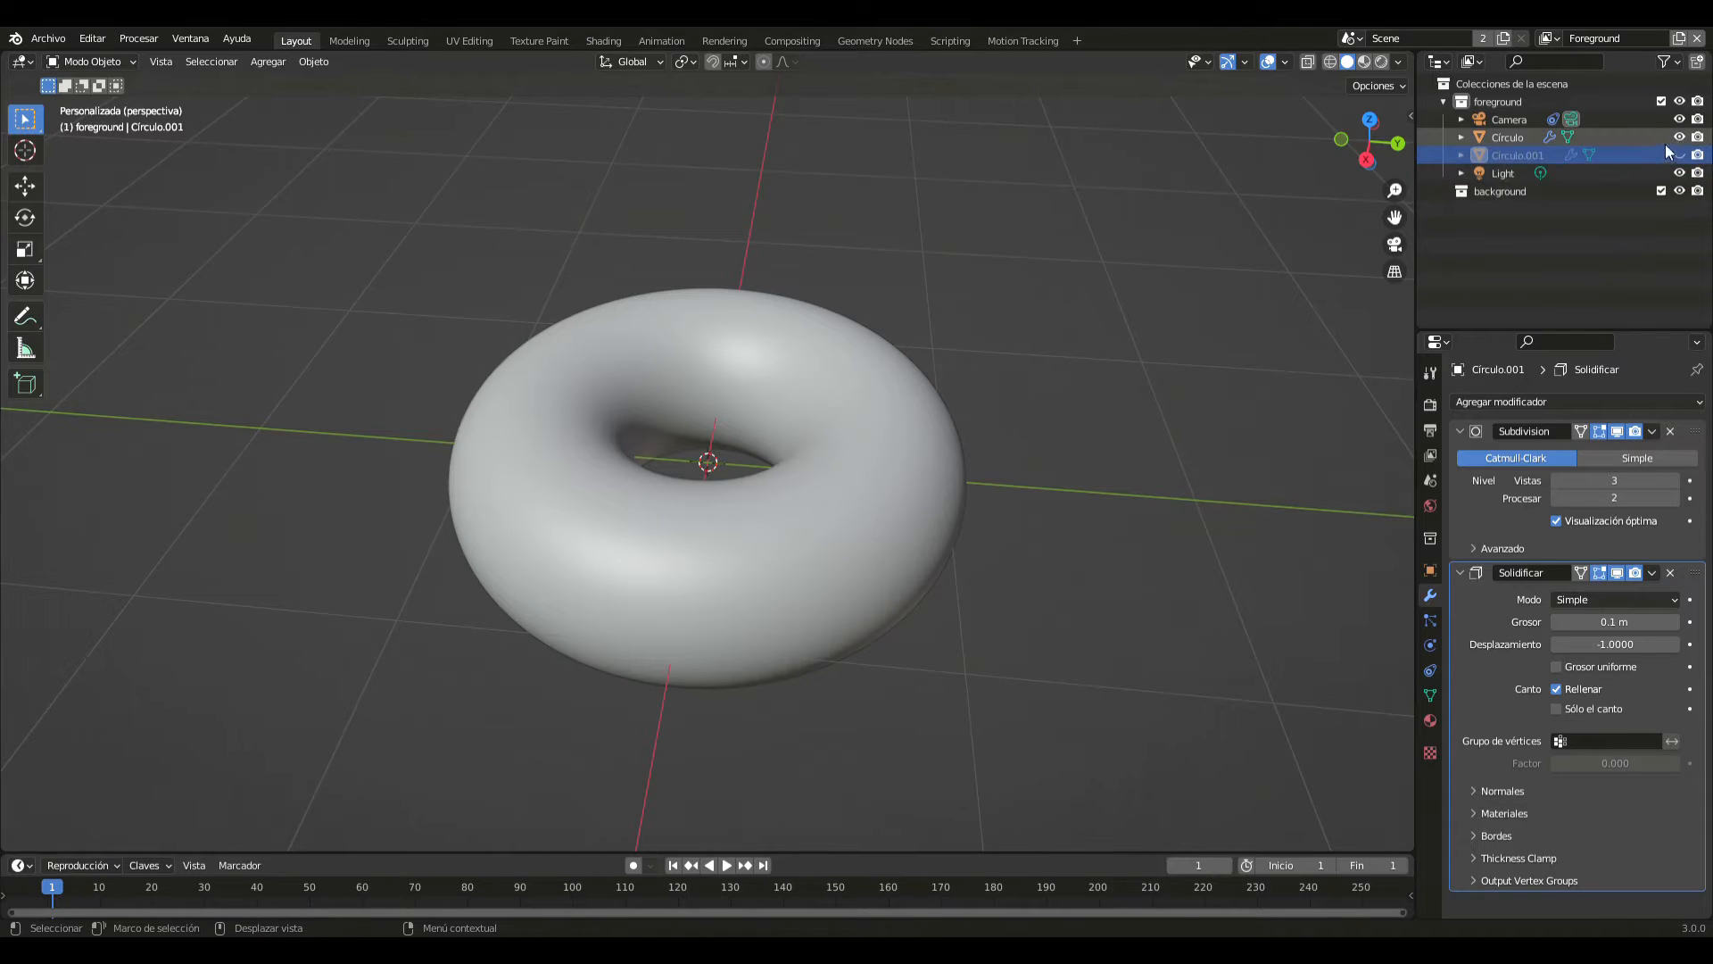
left_click(1681, 138)
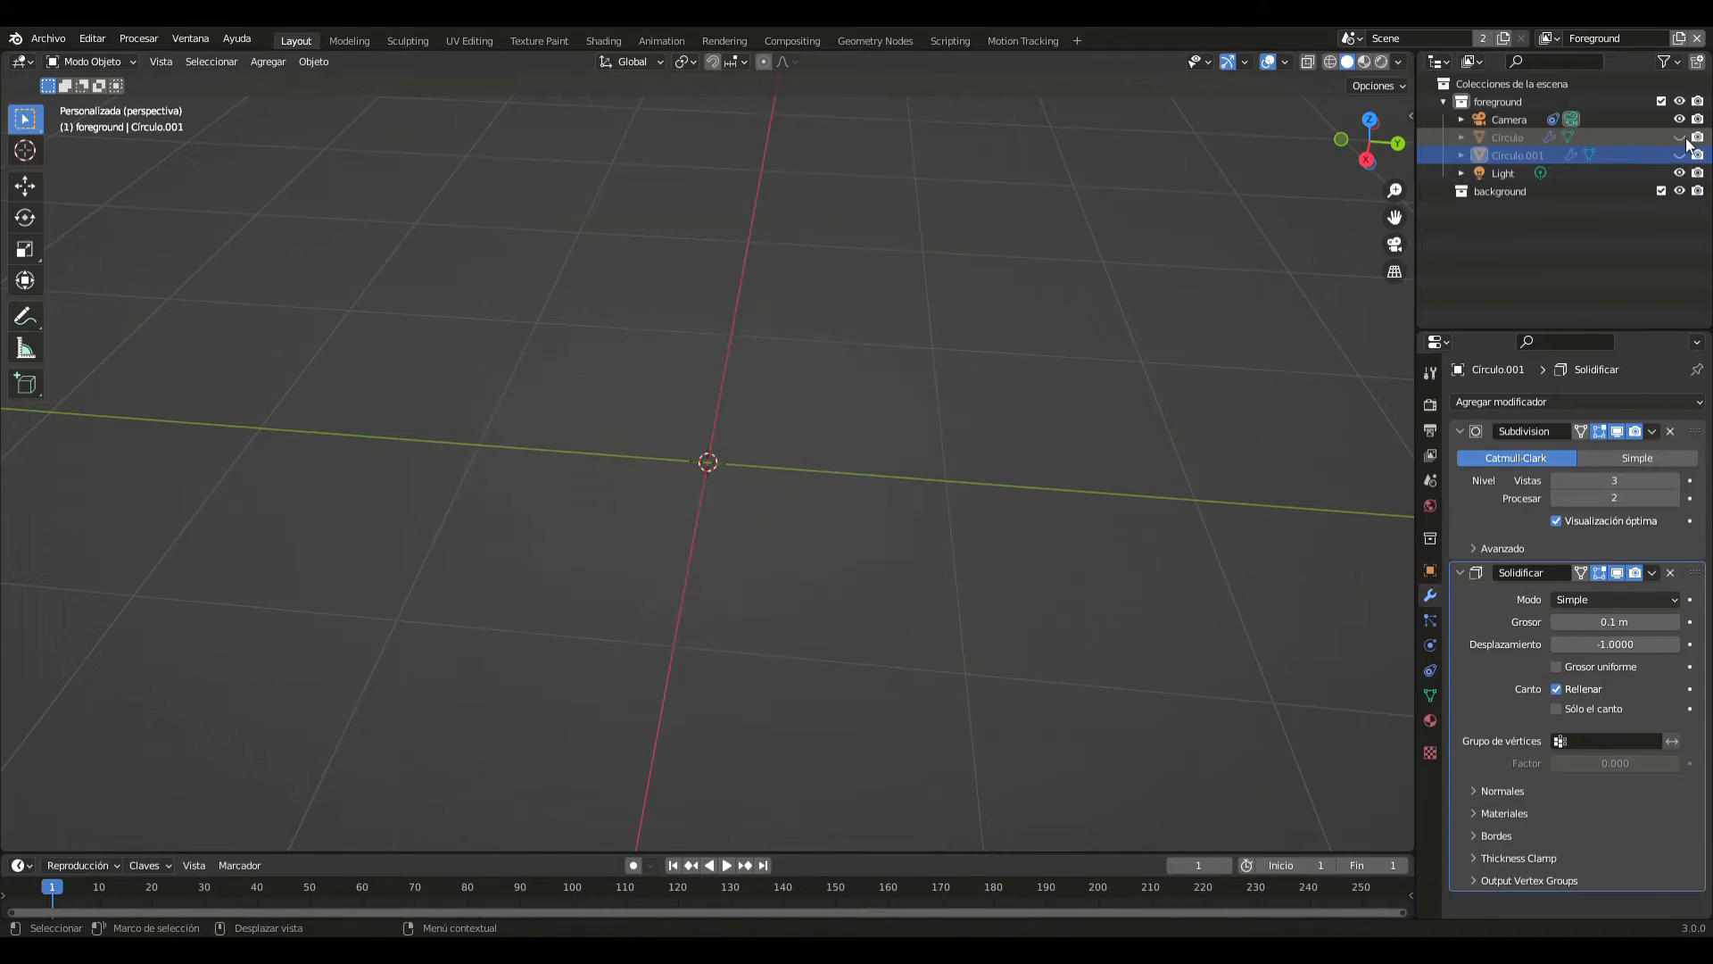
- Add a cylinder mesh and rotate it 90 degrees about the X axis
key("shift+a")
mouse_move(763, 493)
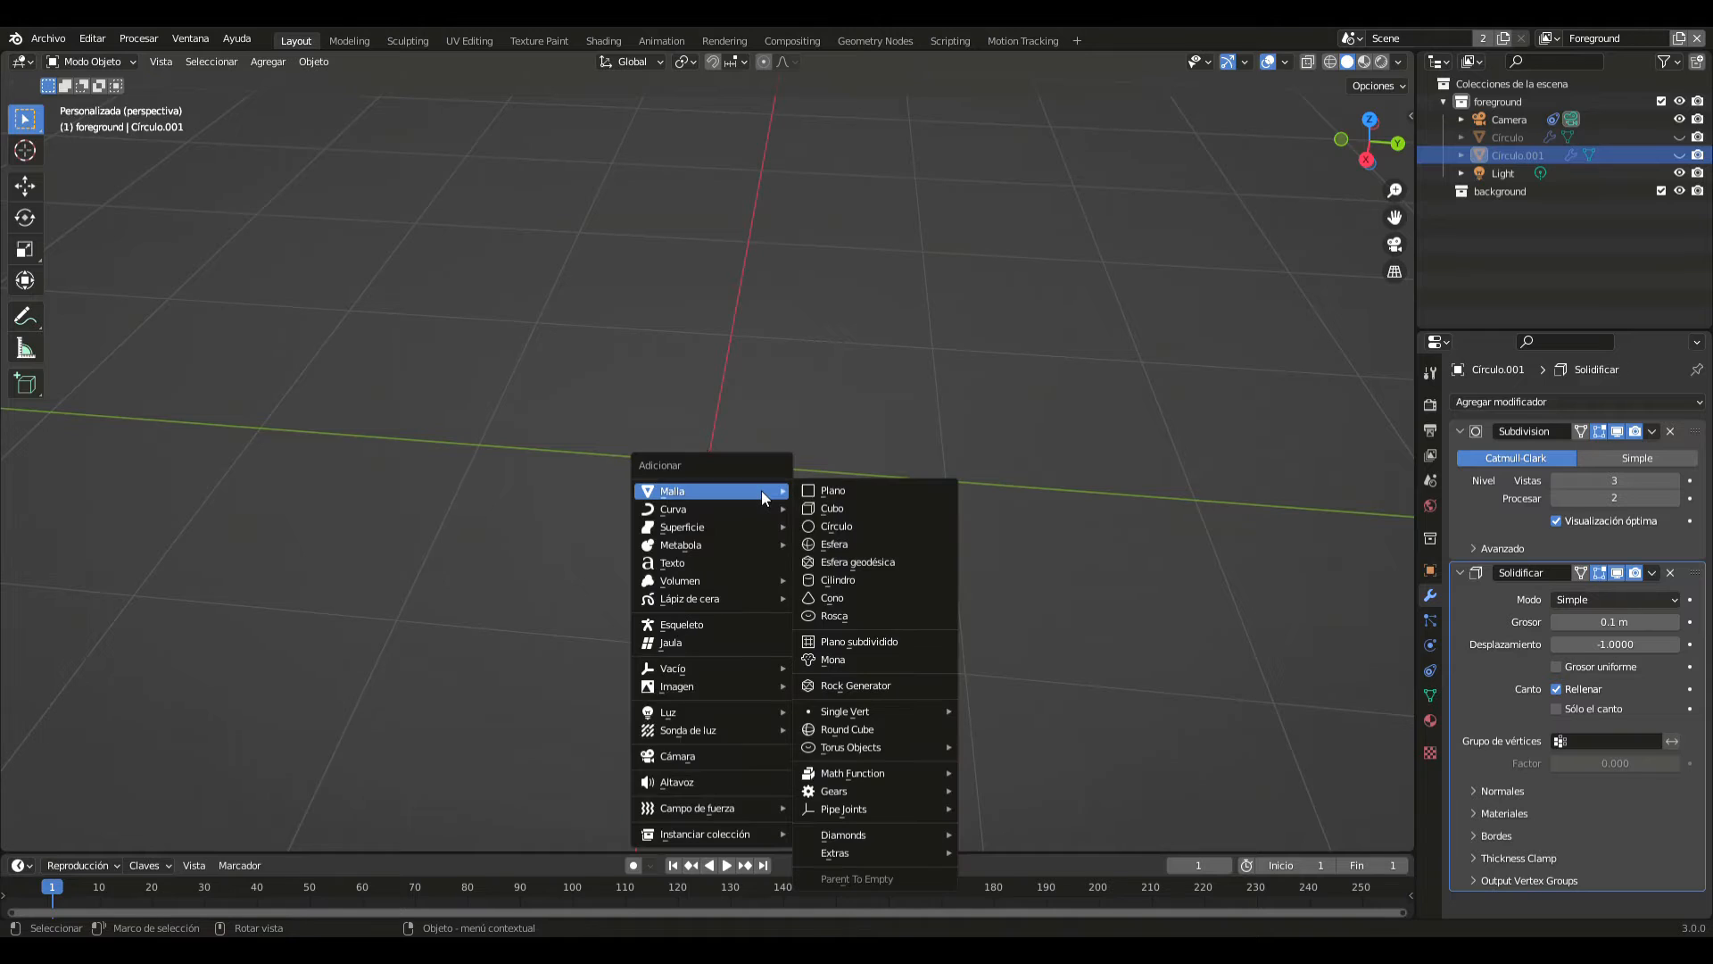
left_click(823, 578)
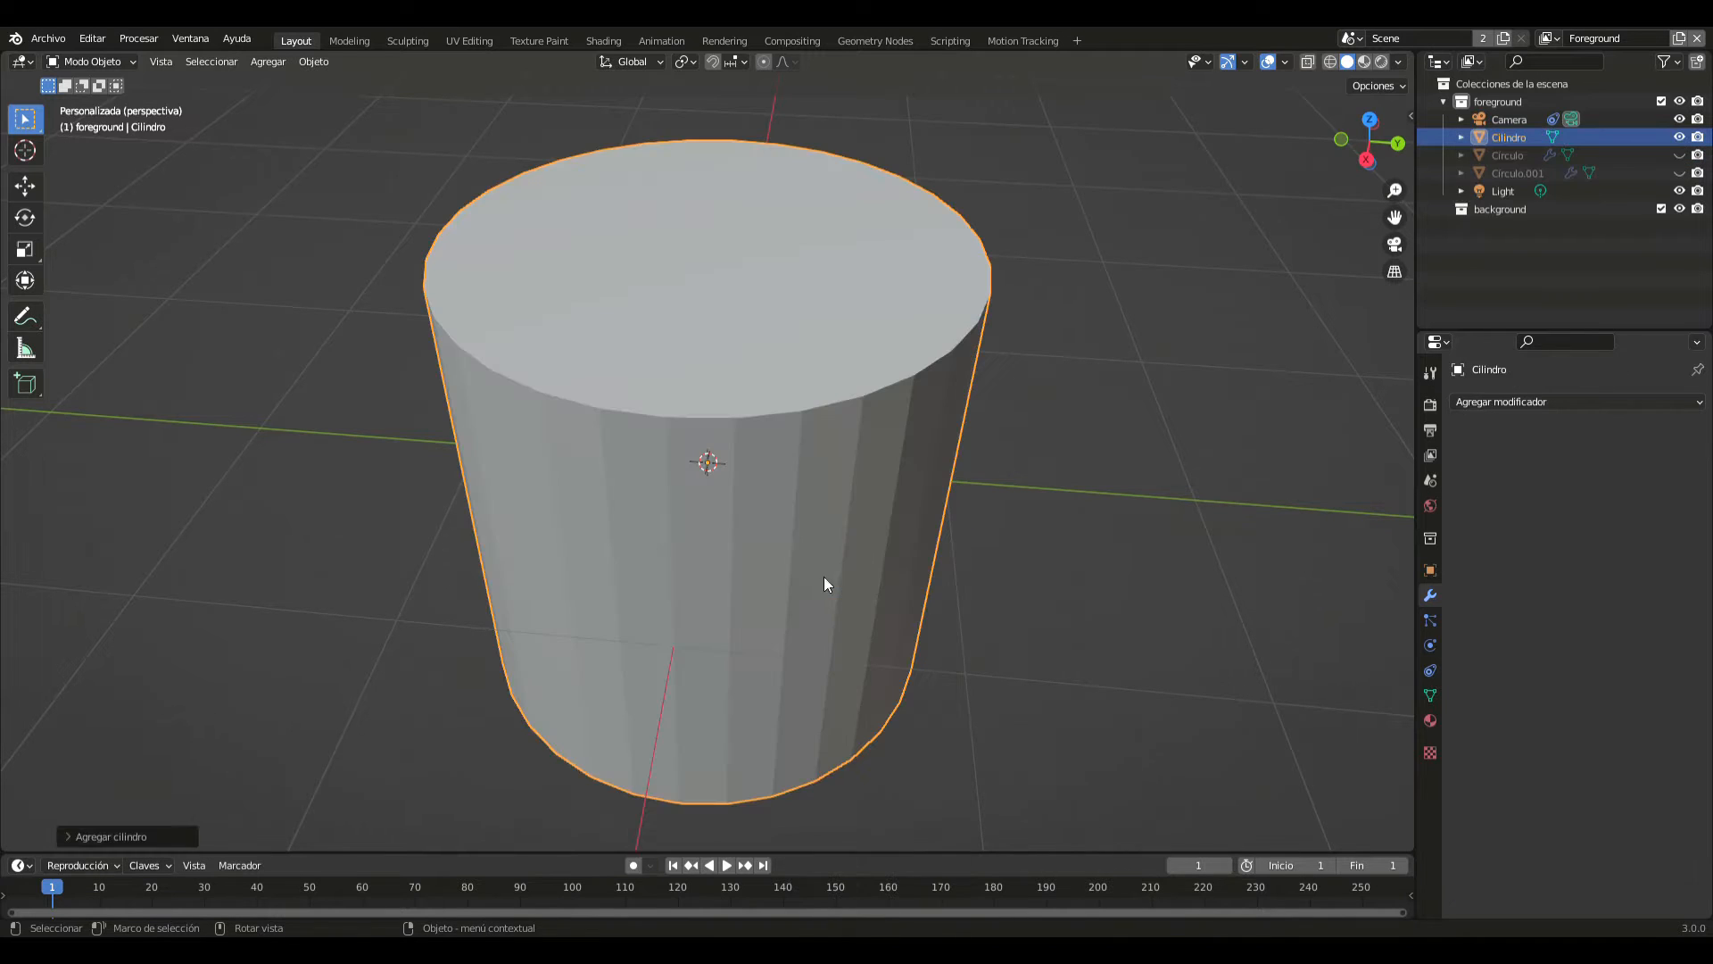
type("rx")
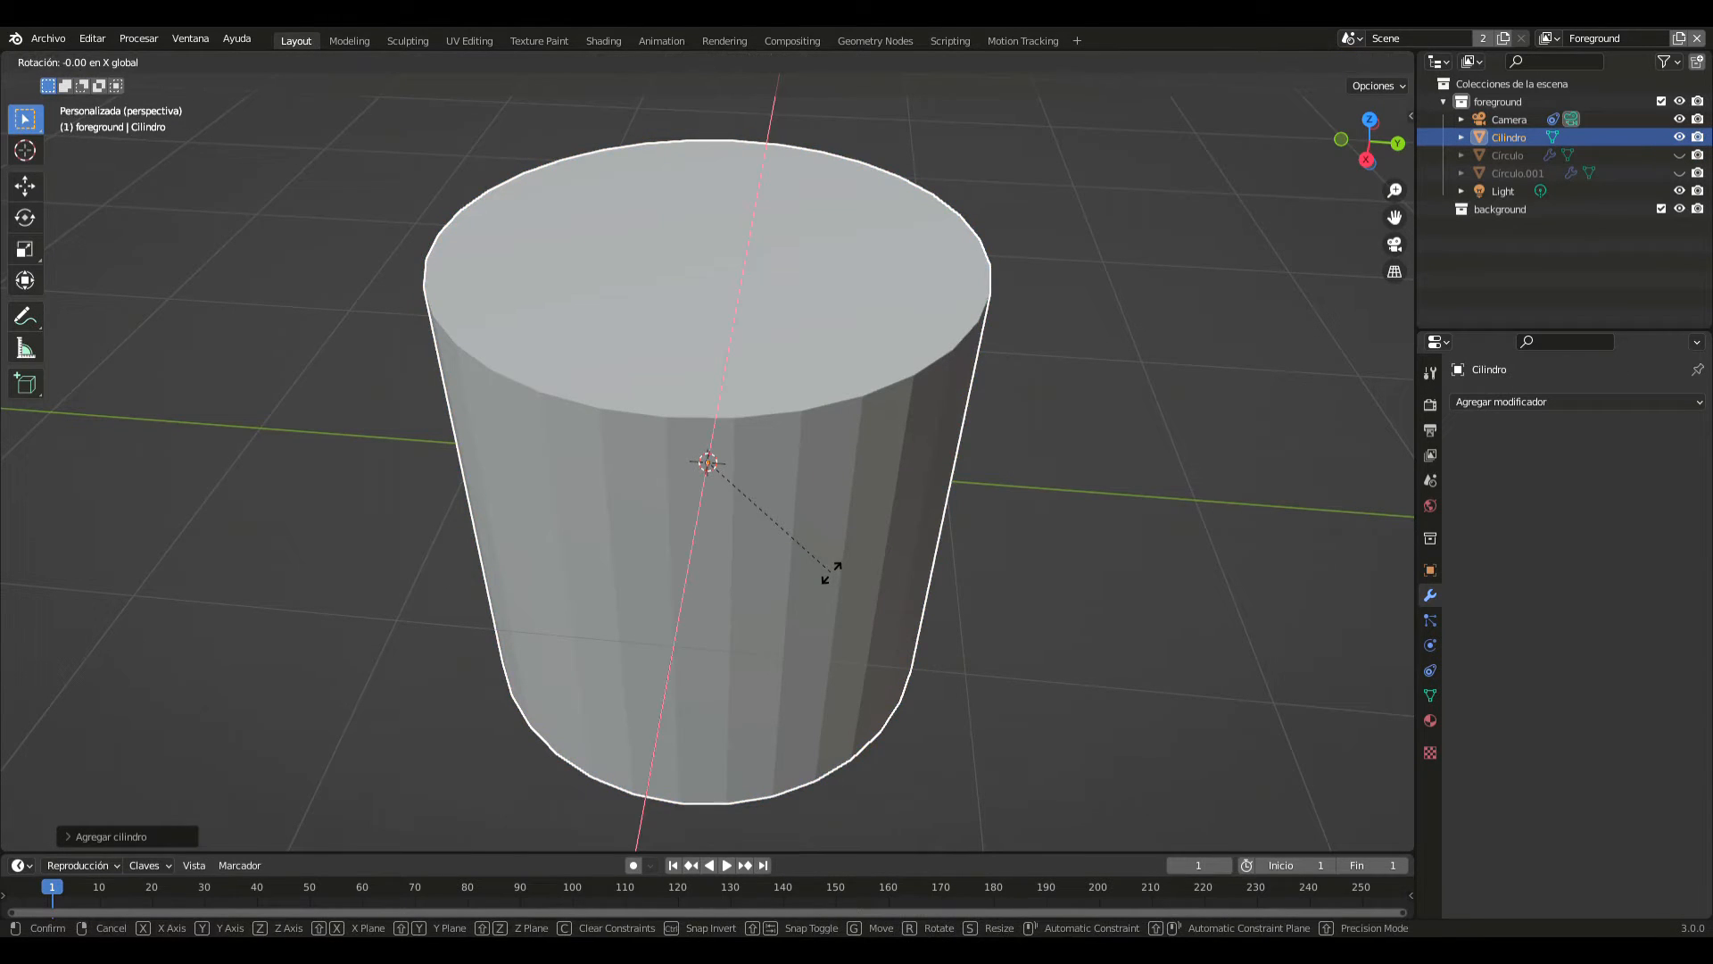
type("90")
key("Return")
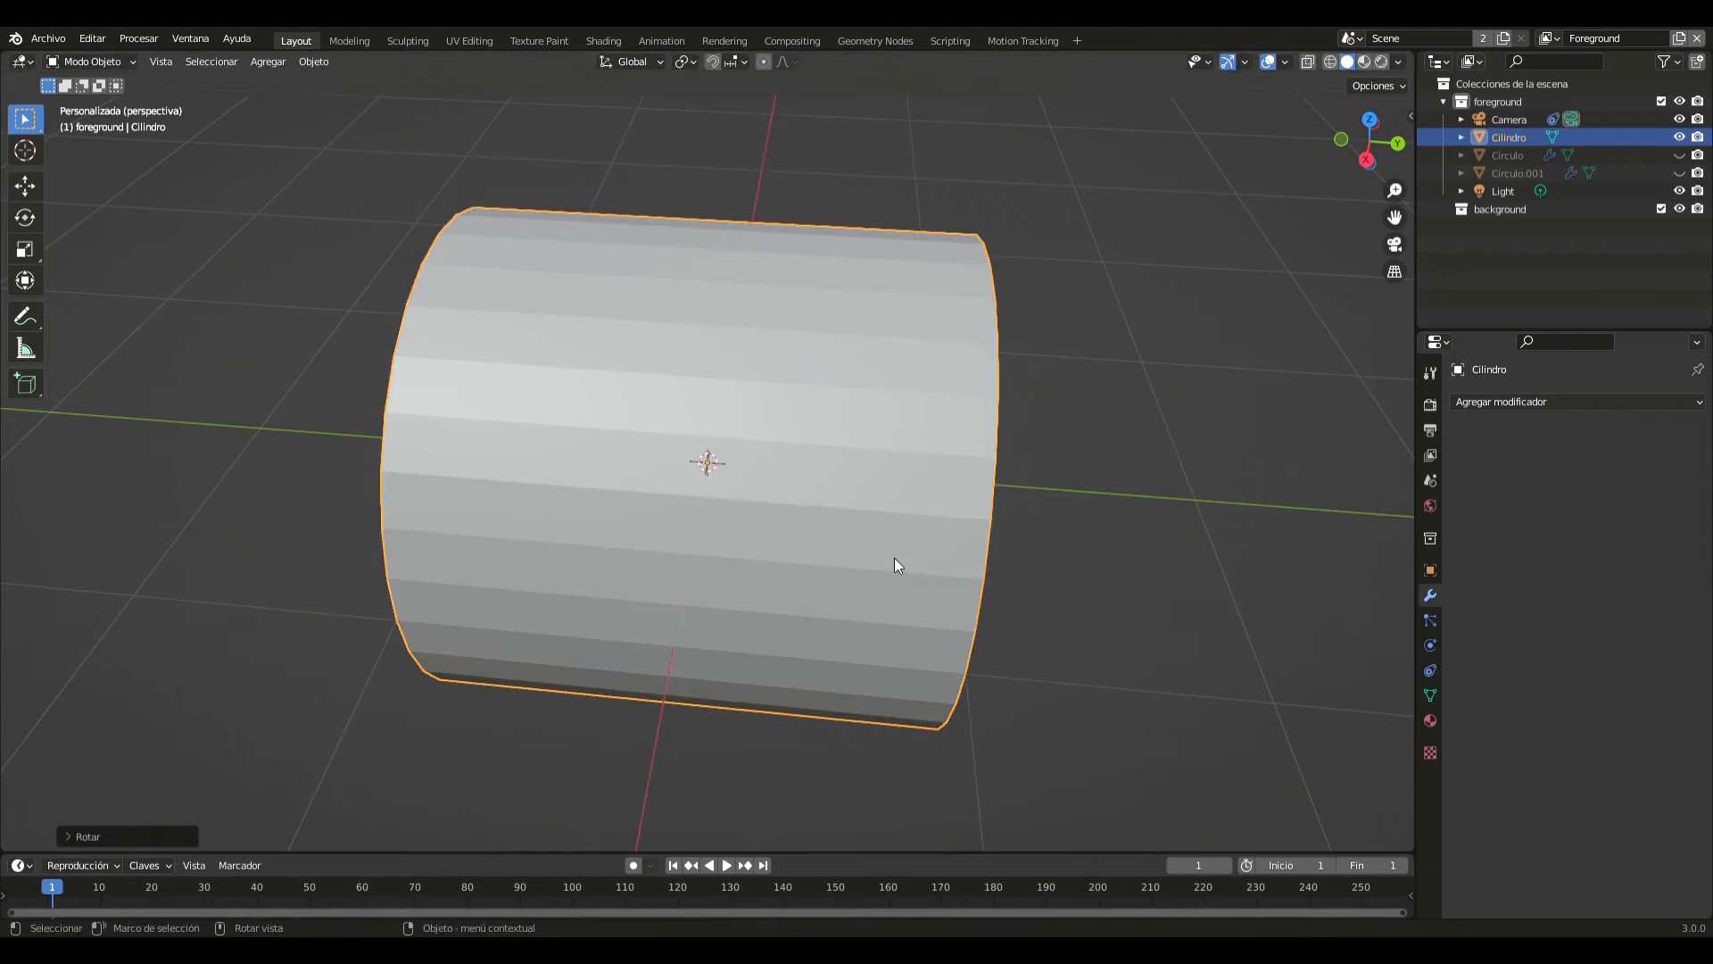
- Scale the cylinder by a factor of 2 along the global Y axis
key("s")
type("y")
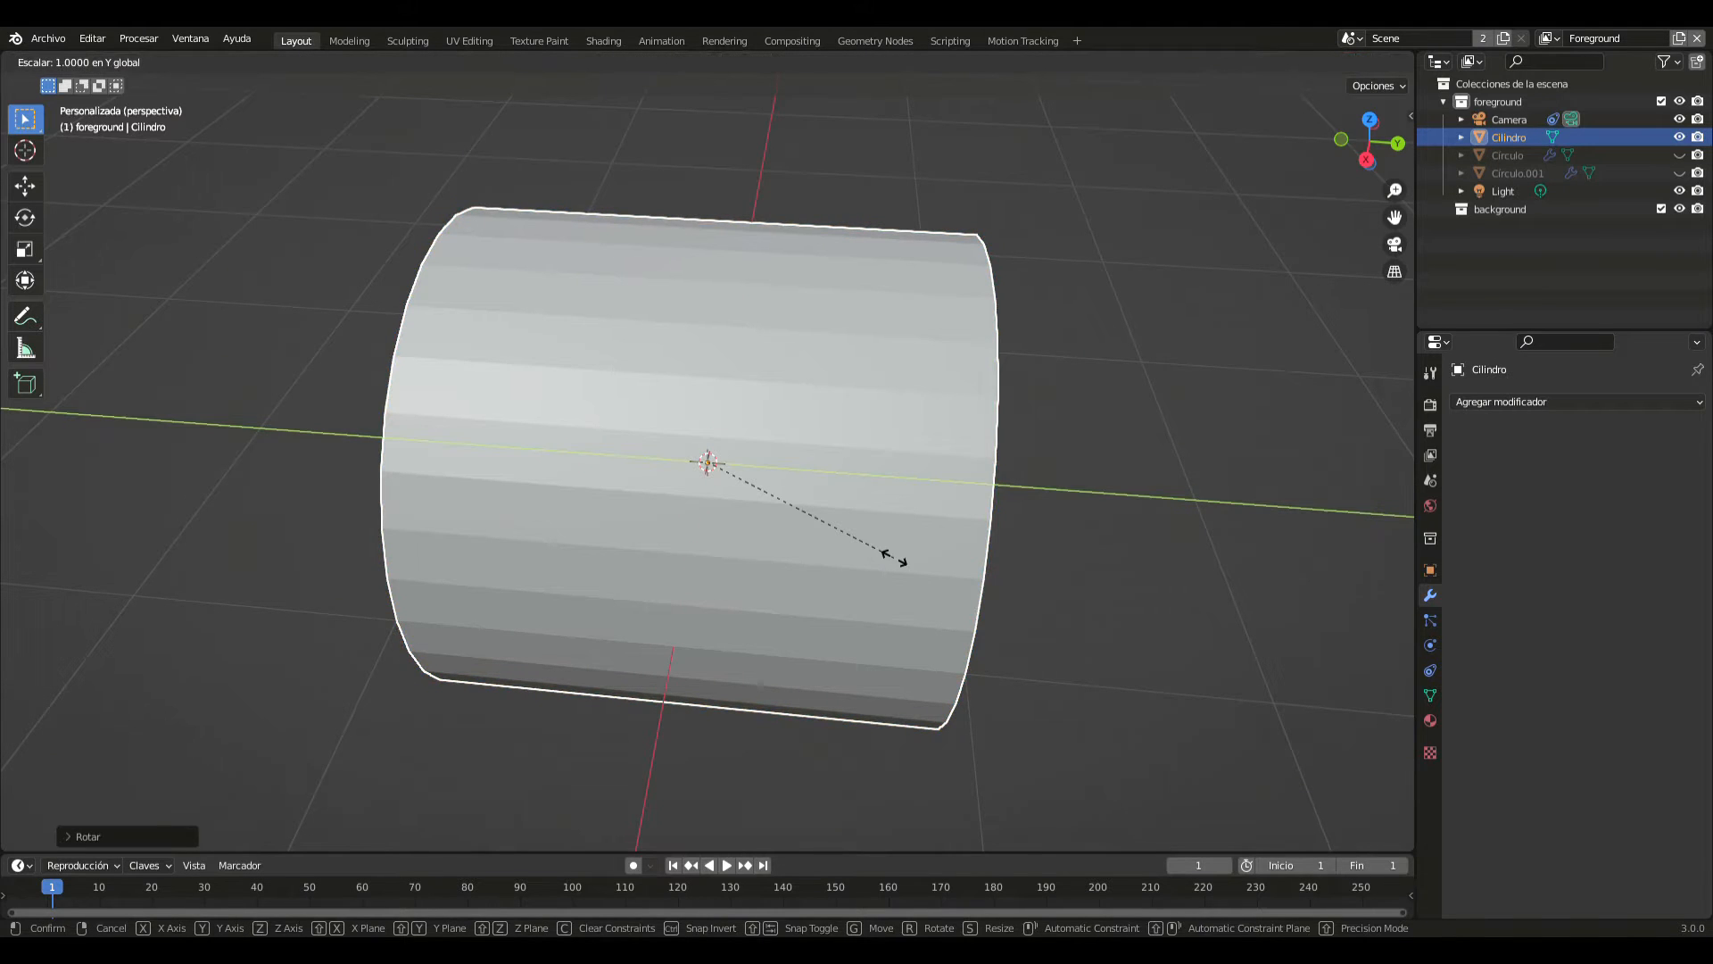
type("2")
key("Return")
middle_click_drag(894, 559, 913, 591)
scroll(913, 591, "down", 3)
- Add two evenly spaced loop cuts around the cylinder's length in Edit Mode, then return to Object Mode
key("Tab")
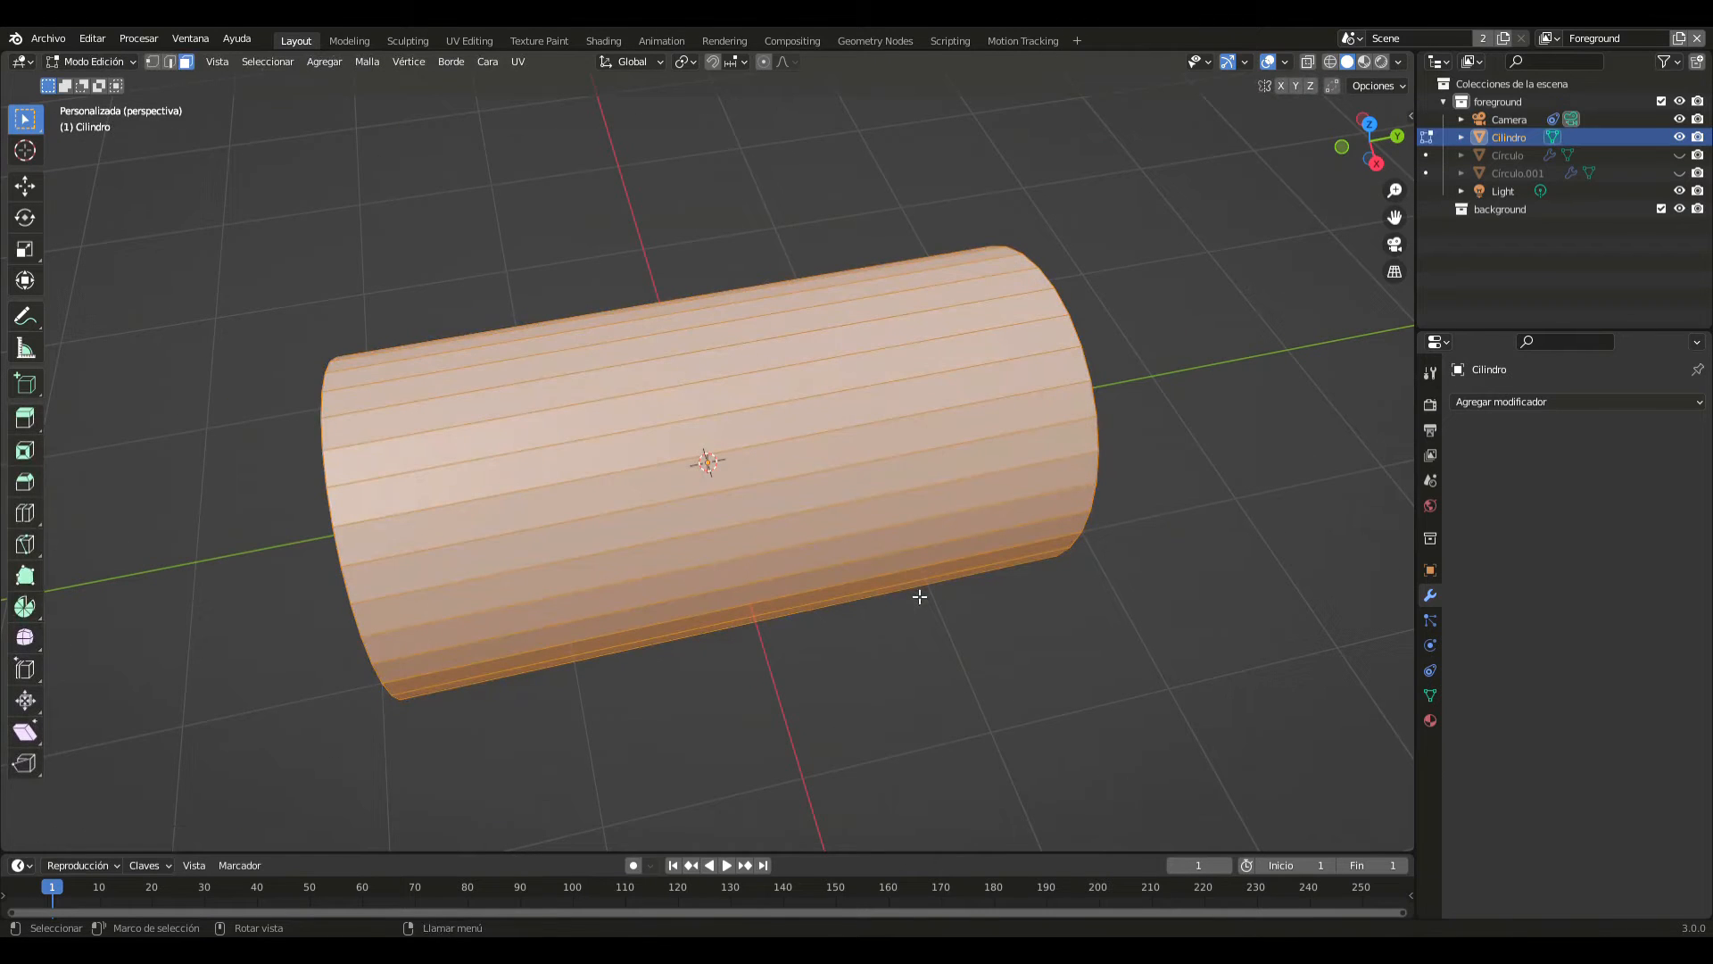
key("ctrl+r")
scroll(876, 541, "up", 1)
left_click(876, 541)
right_click(875, 544)
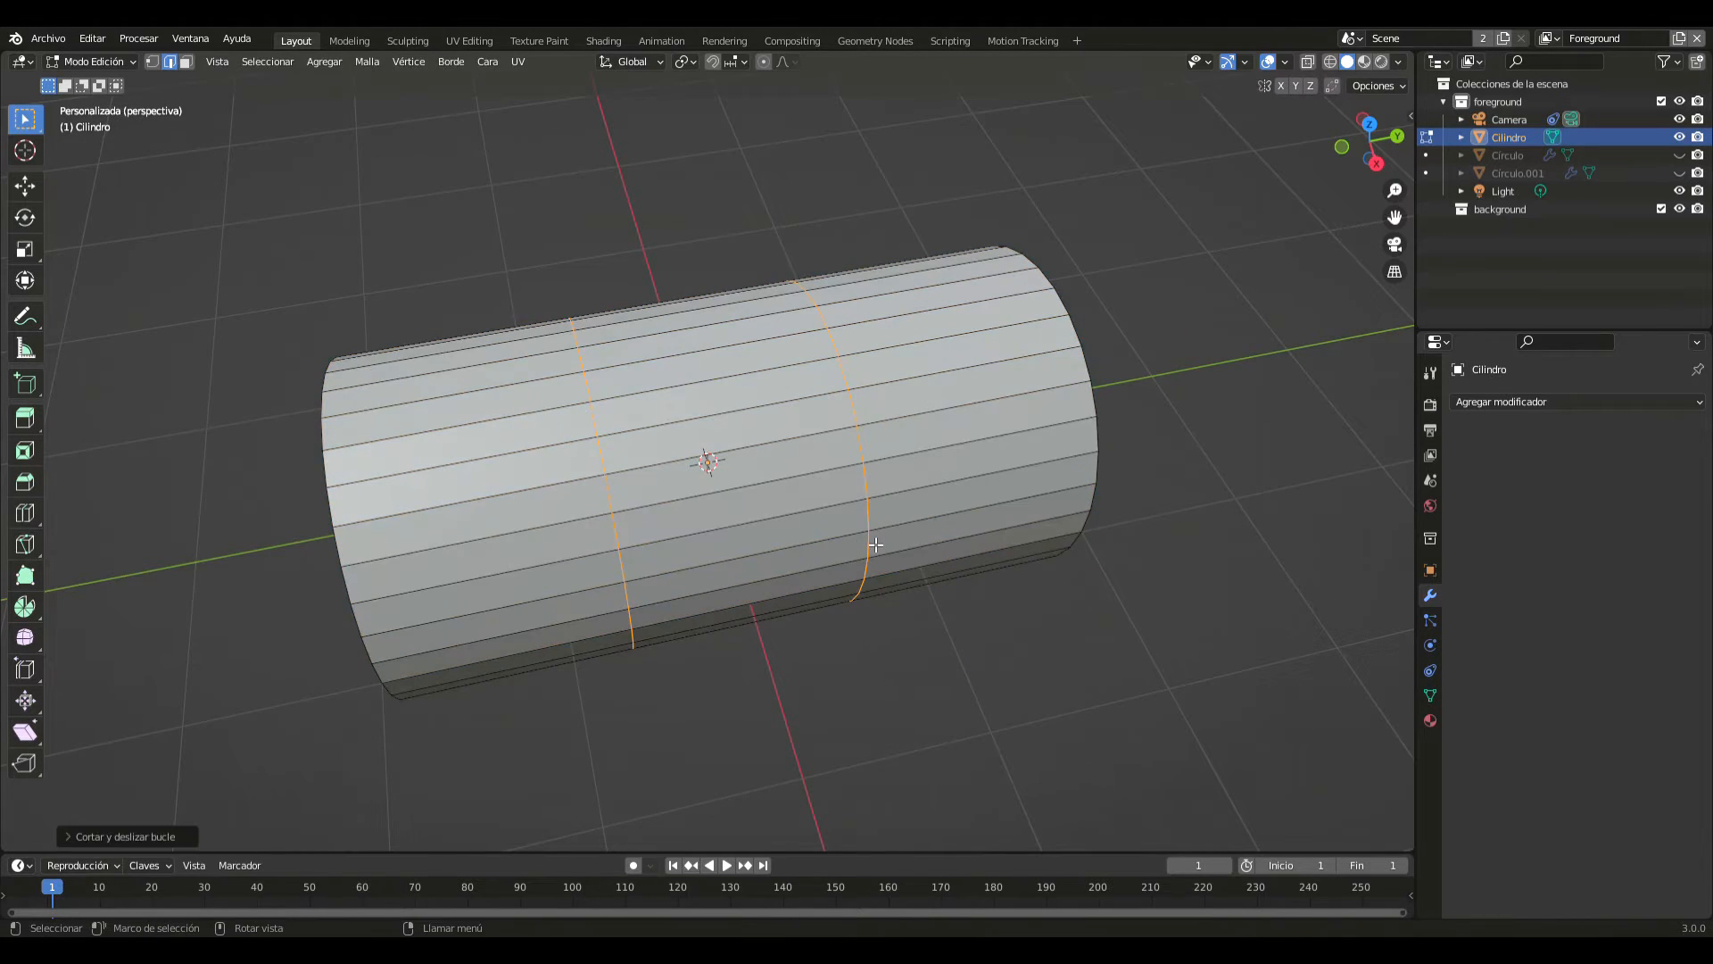
key("Tab")
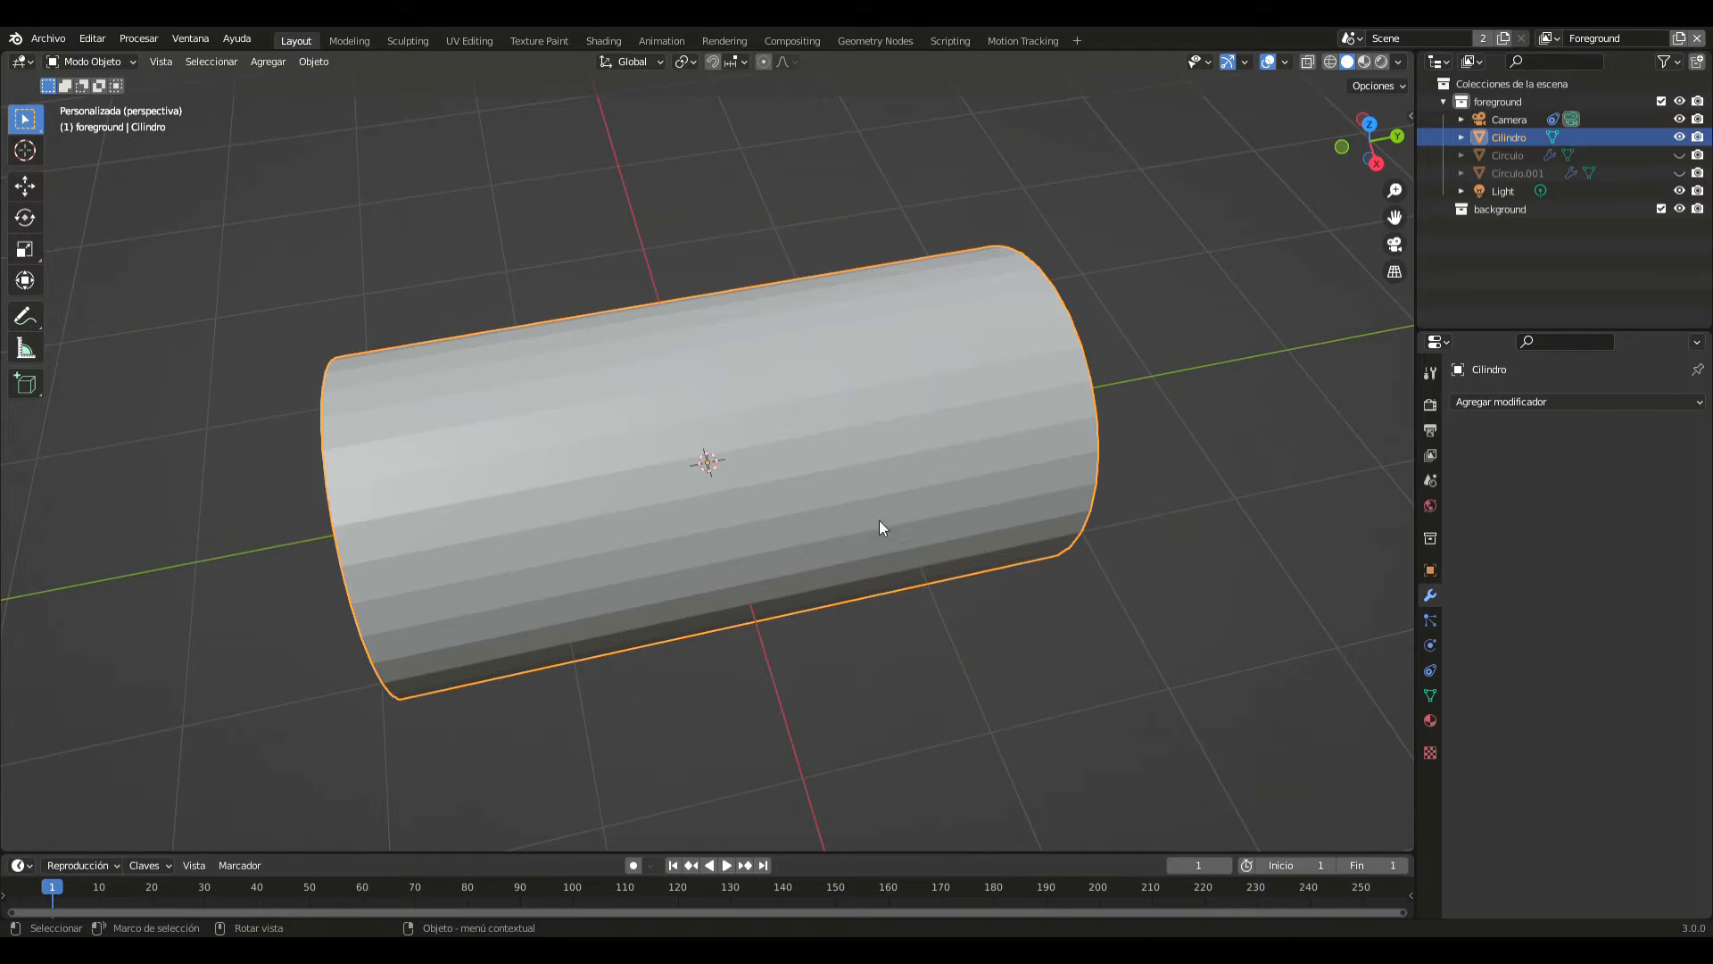
- Add a Subdivision Surface modifier to the cylinder with viewport and render levels both set to 3
left_click(1501, 403)
left_click(1282, 732)
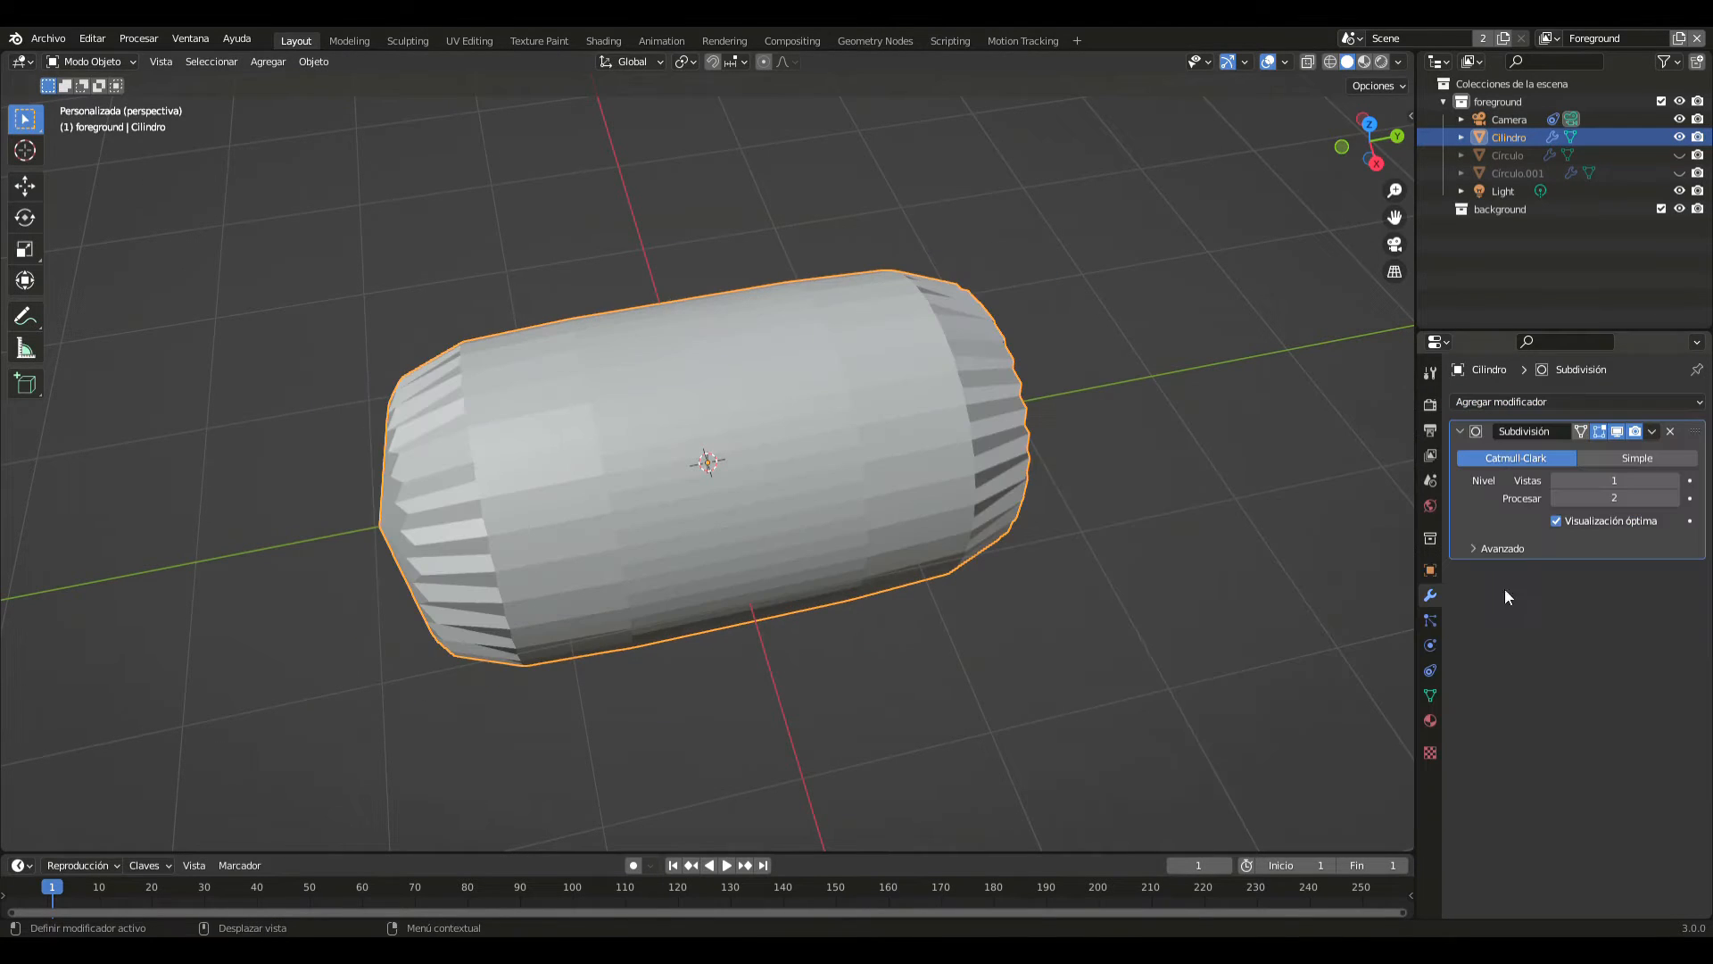
left_click(1675, 482)
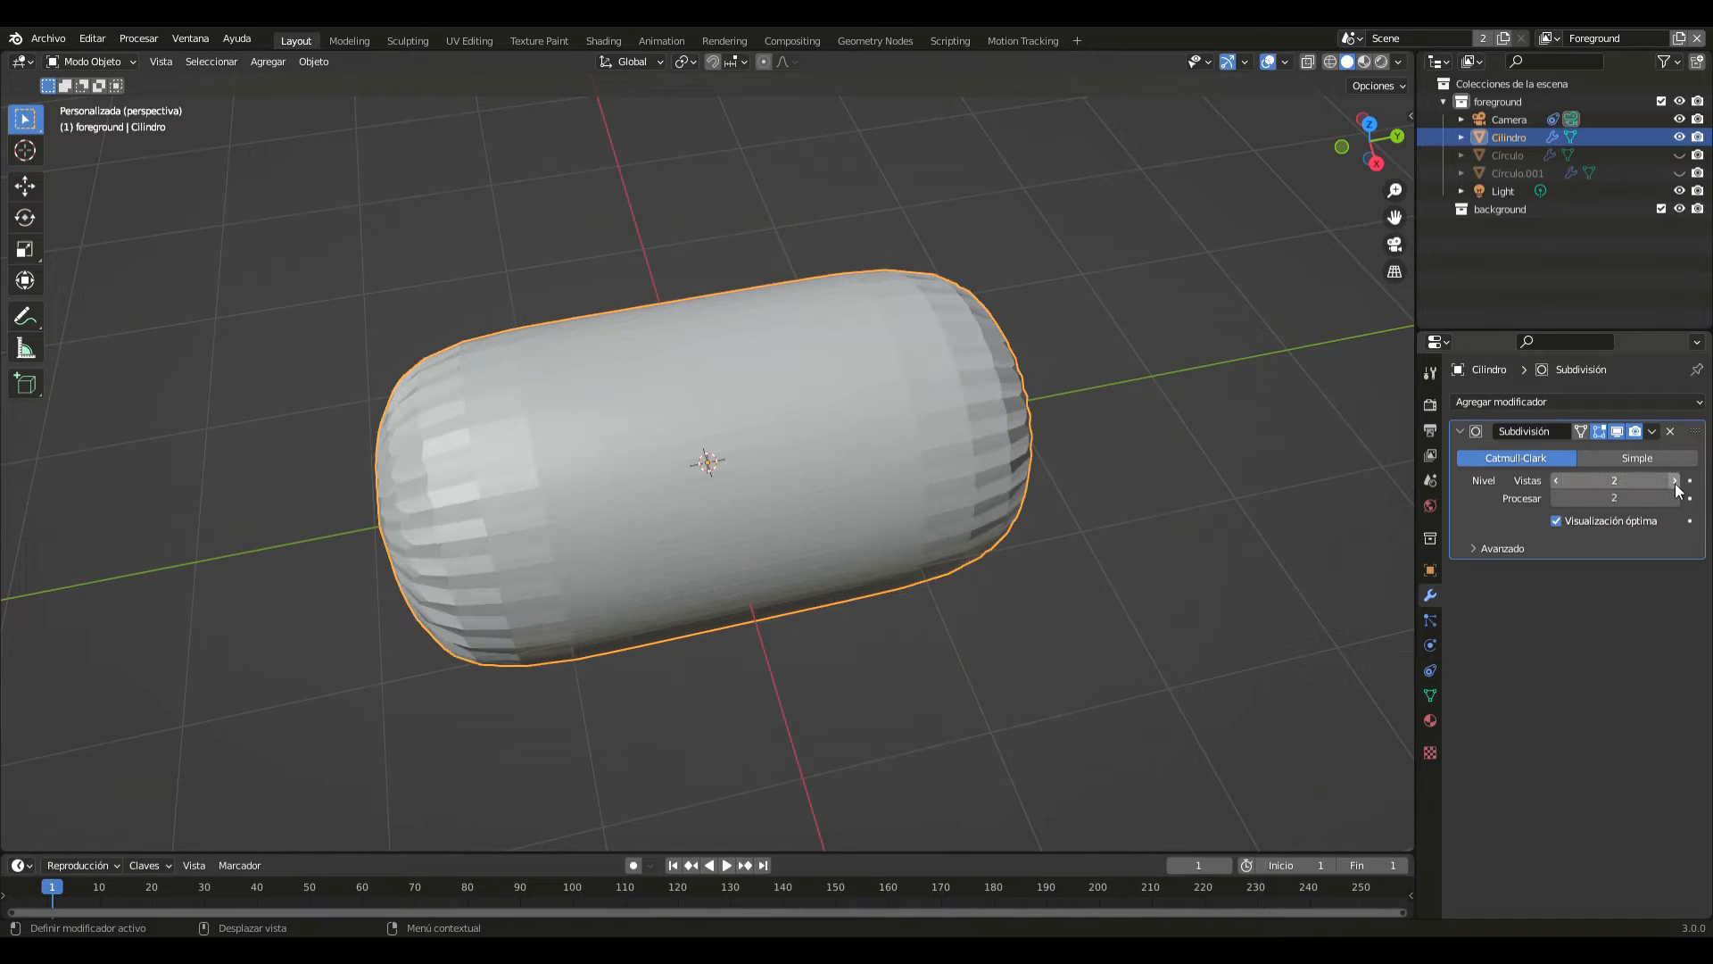
left_click(1675, 481)
left_click(1675, 498)
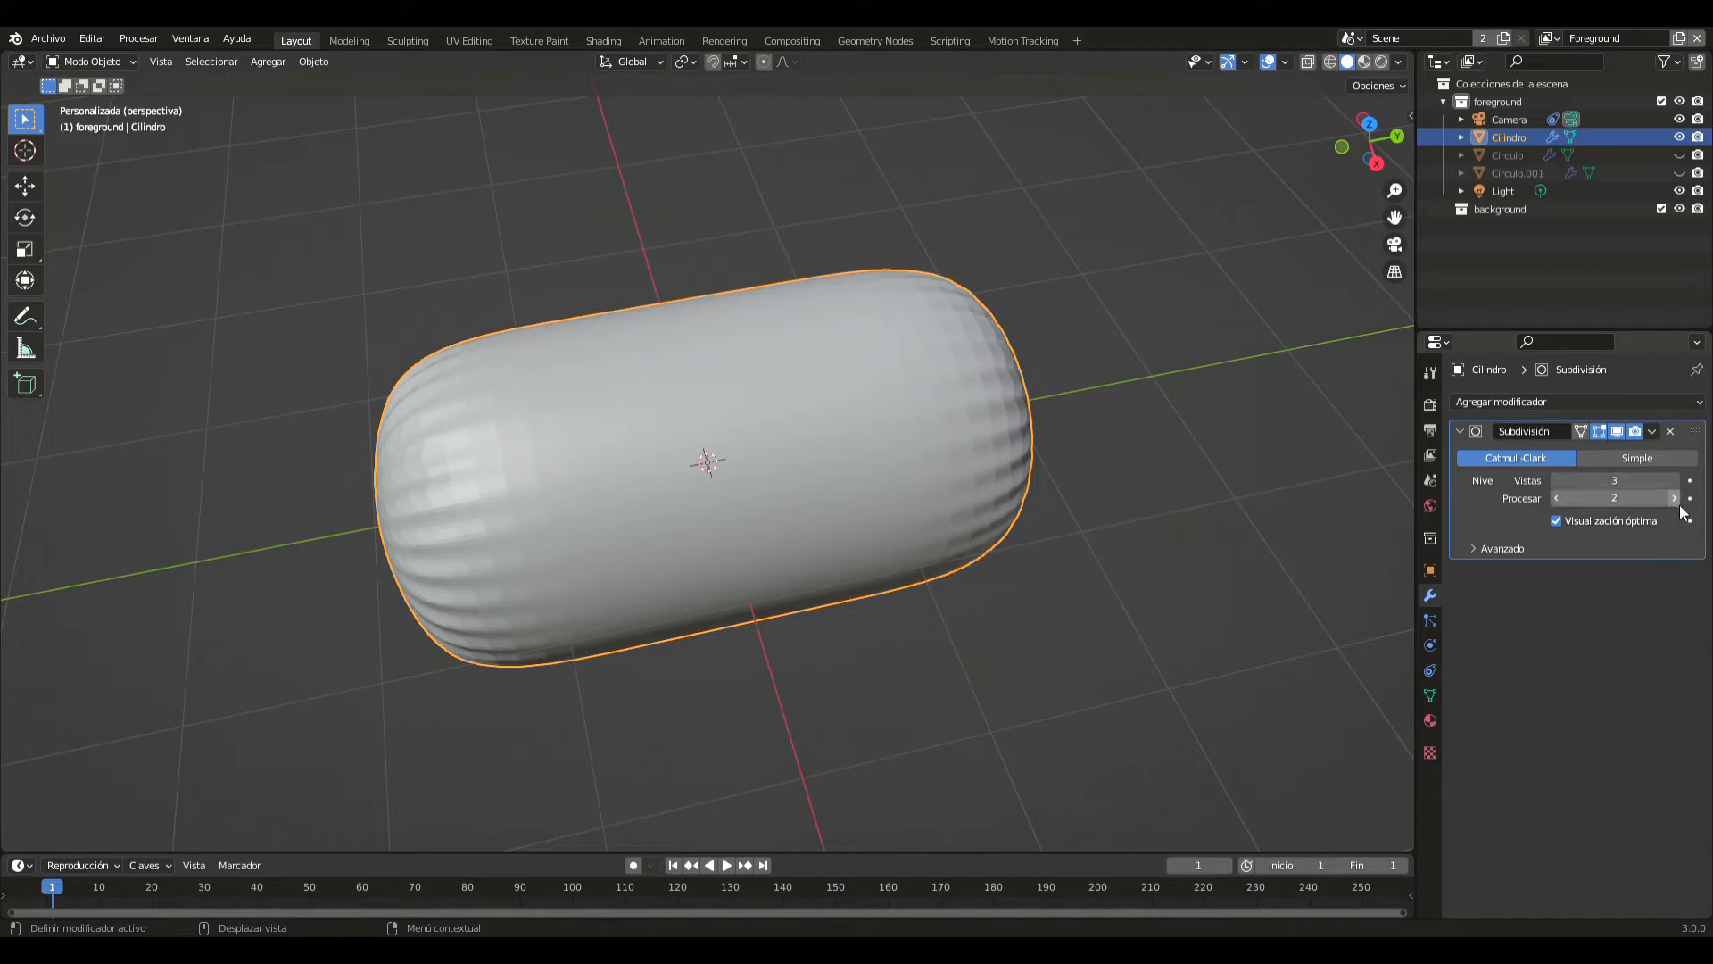
left_click(1056, 549)
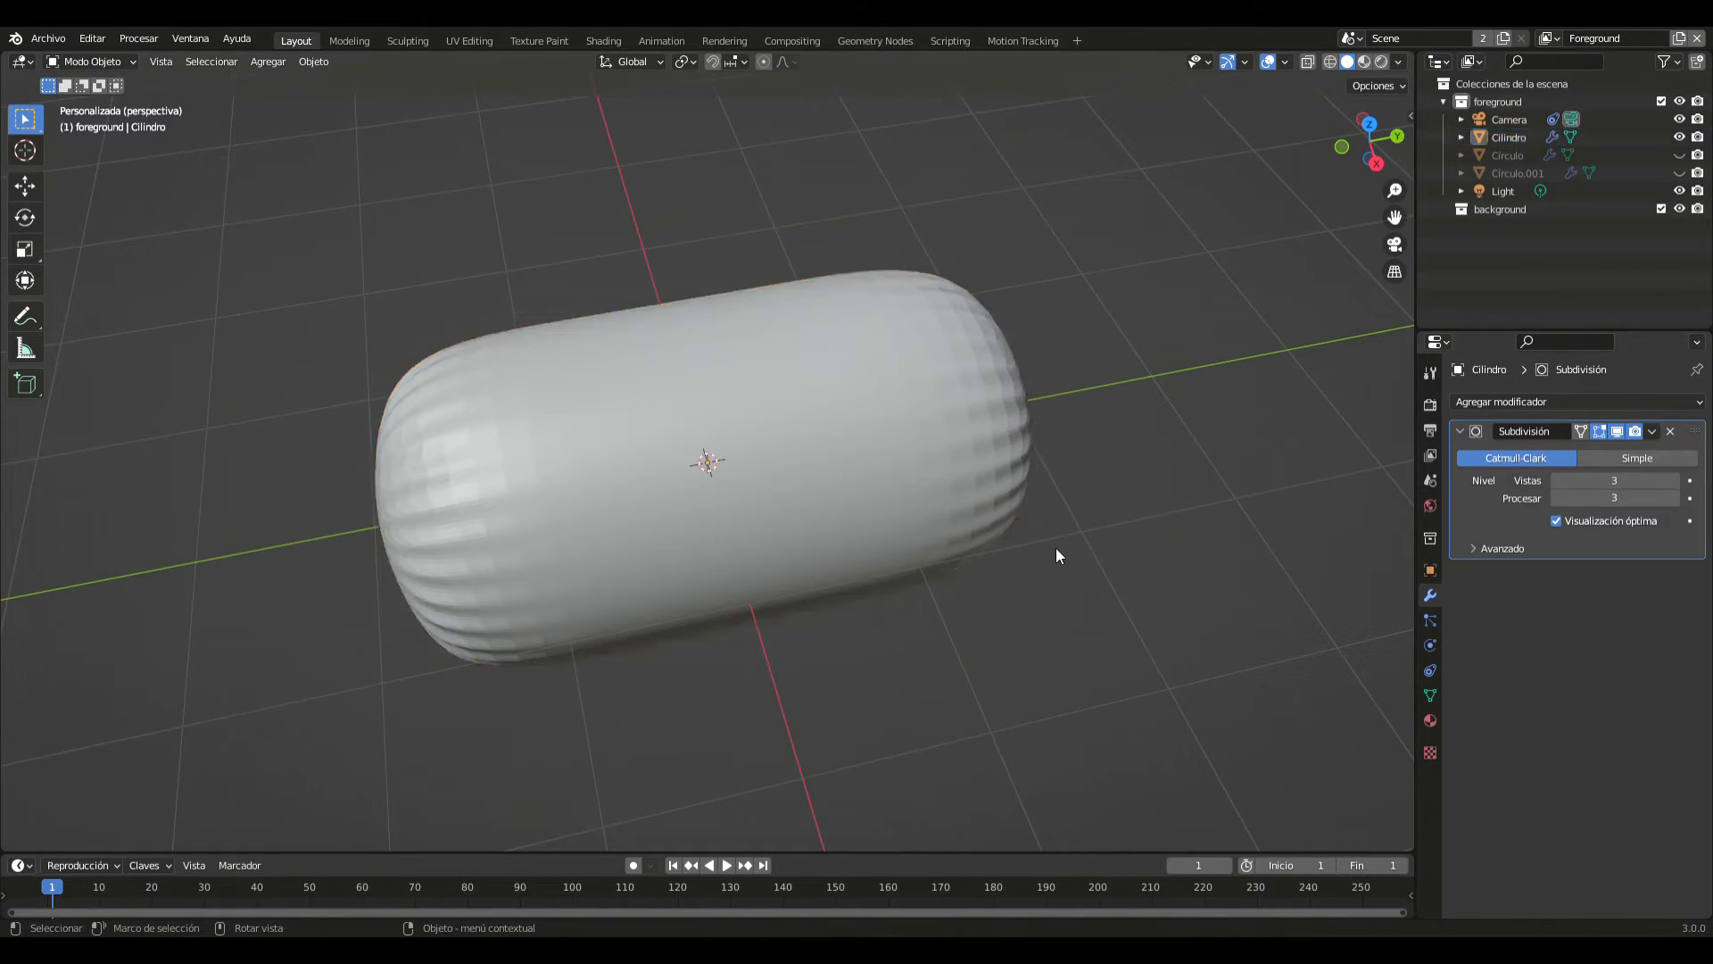
- Select the rounded cylinder and scale it down uniformly to roughly a third of its size
left_click(671, 432)
scroll(742, 468, "down", 4)
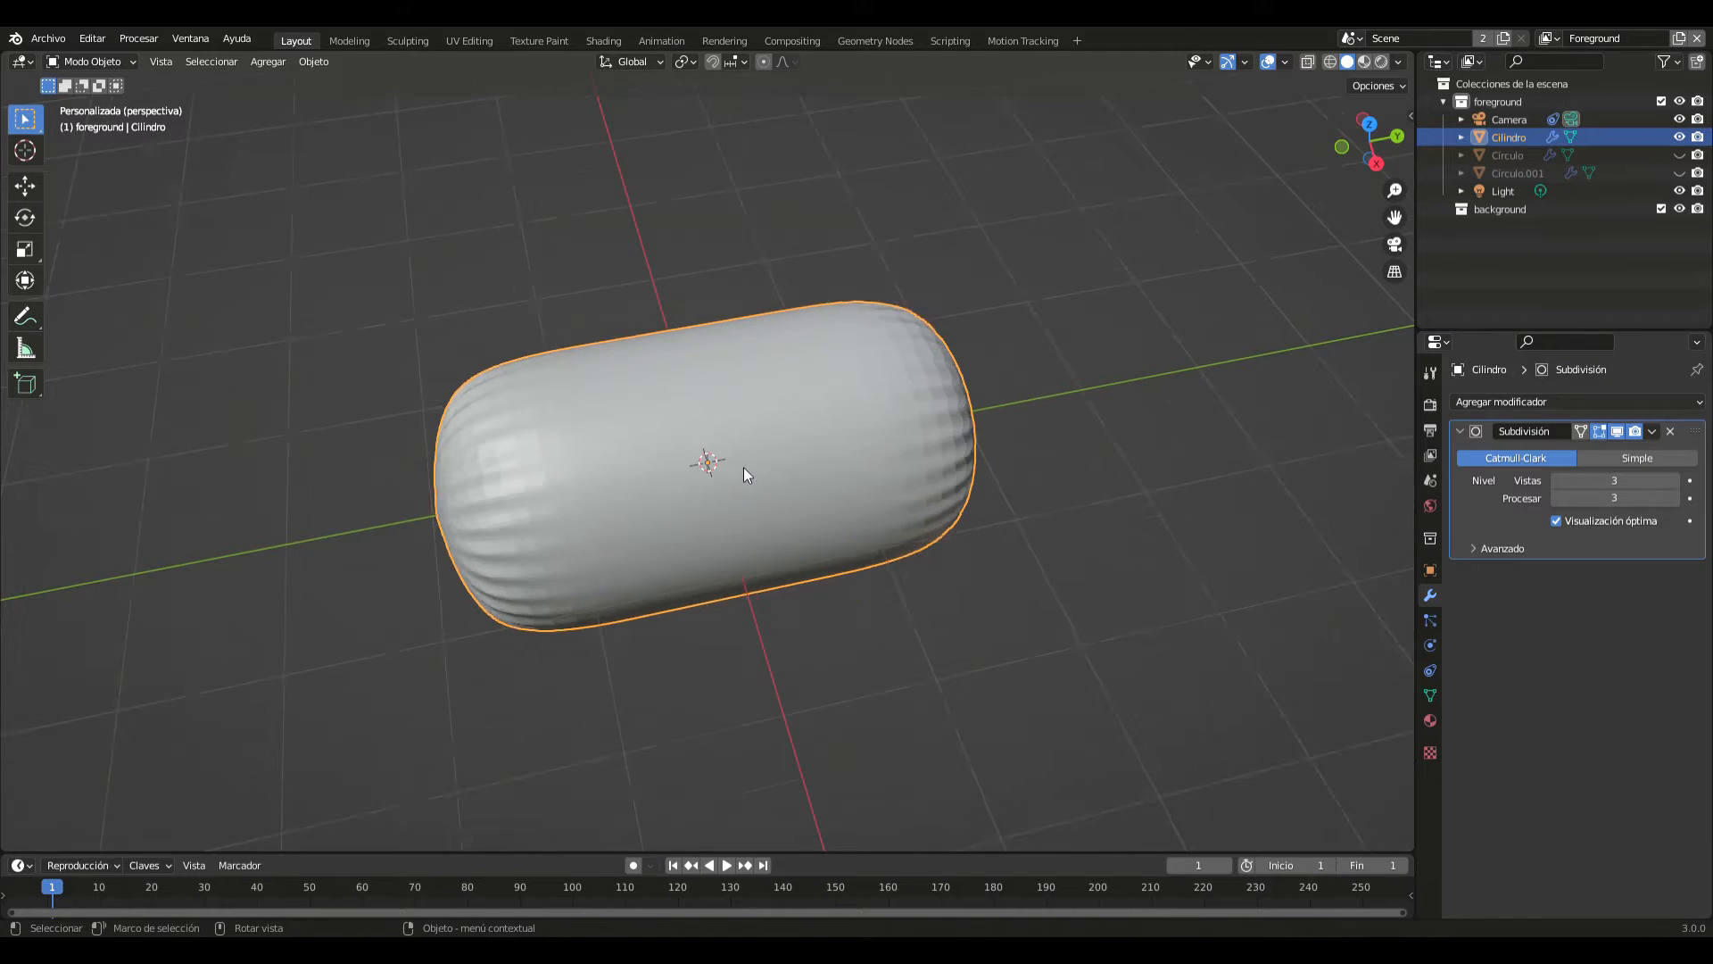
key("s")
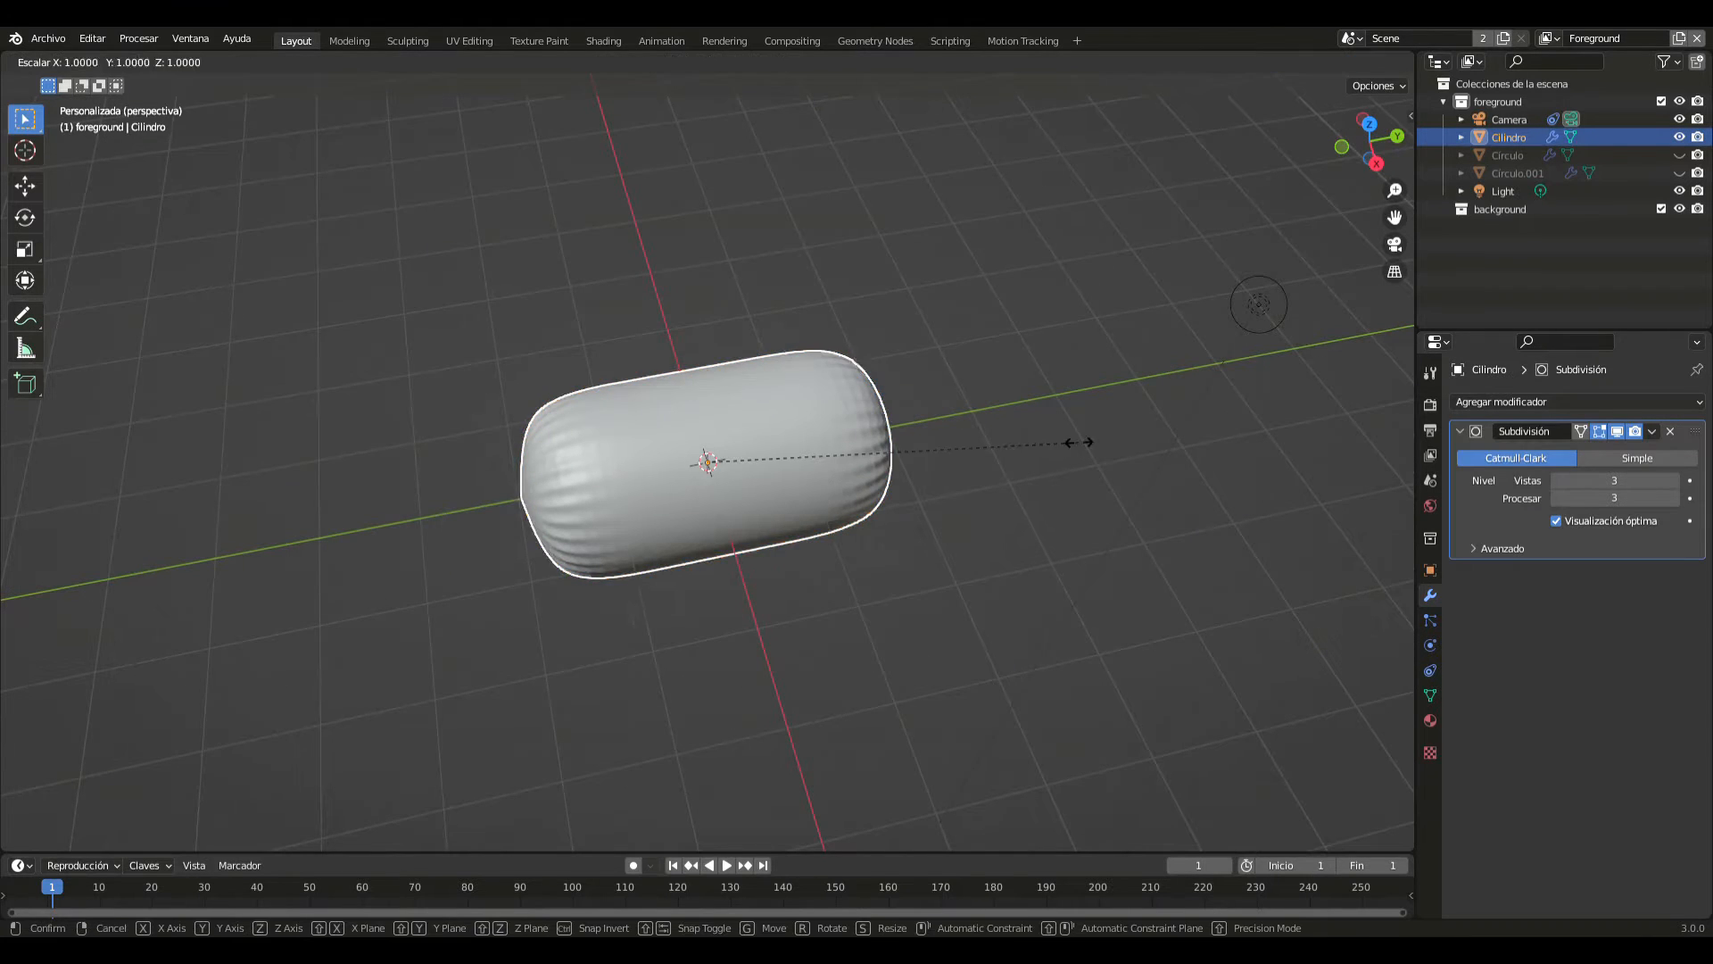
left_click(805, 443)
key("Tab")
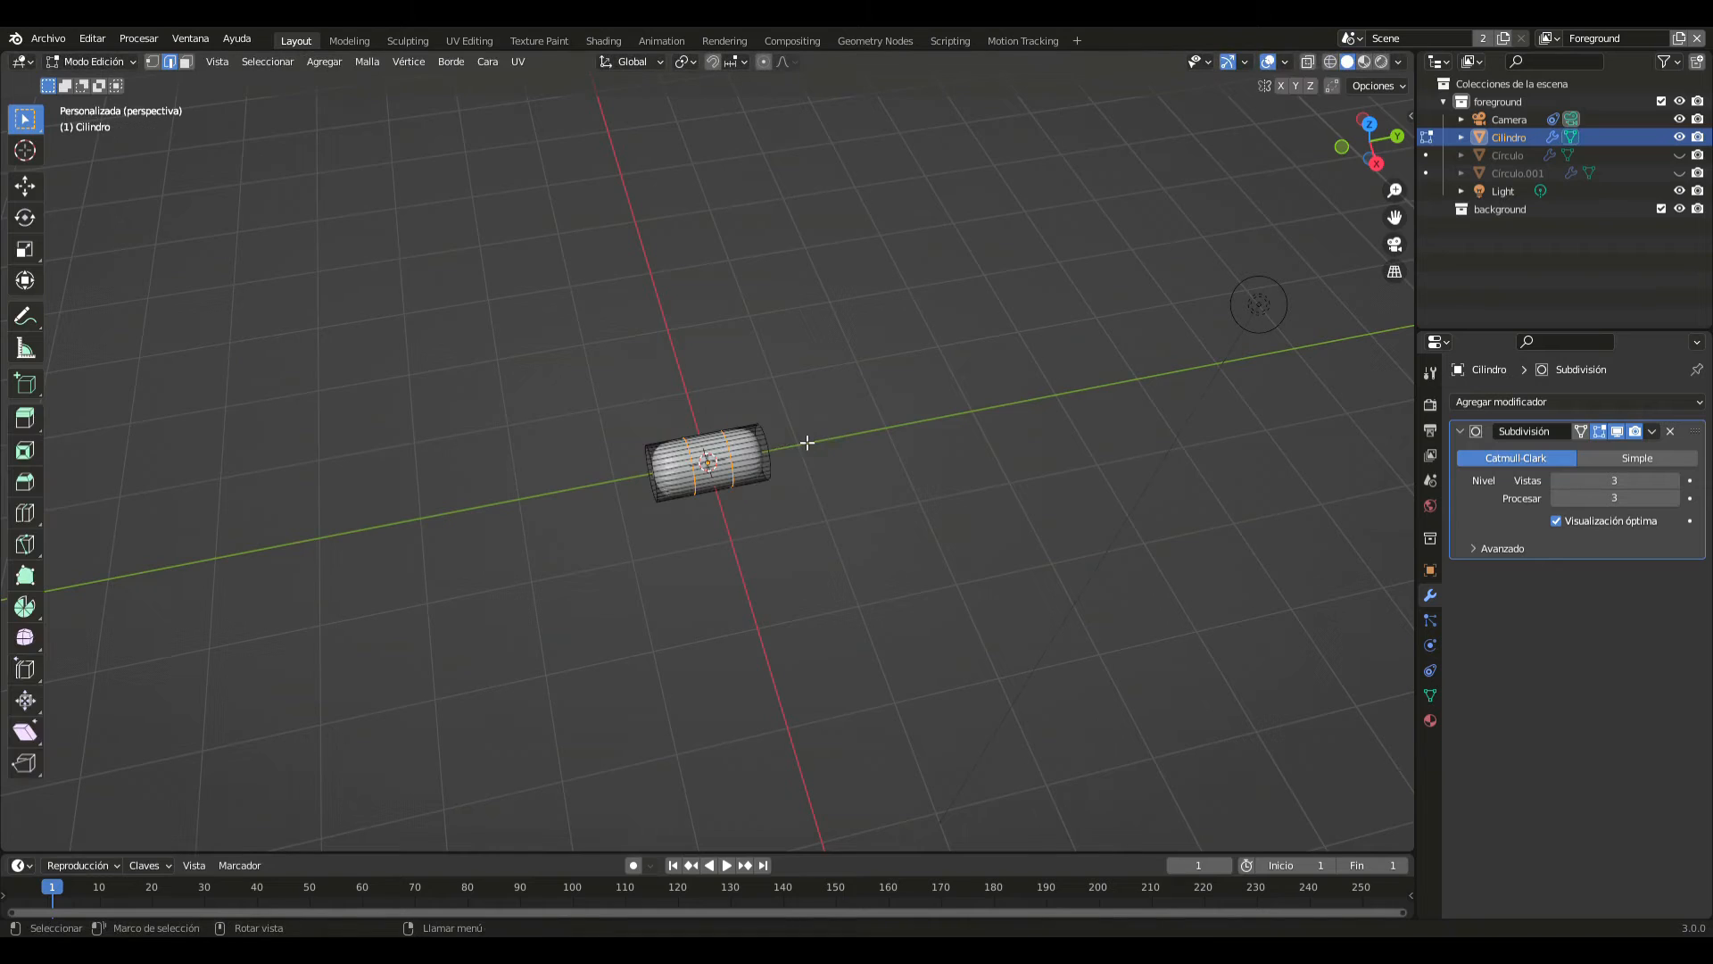
key("Tab")
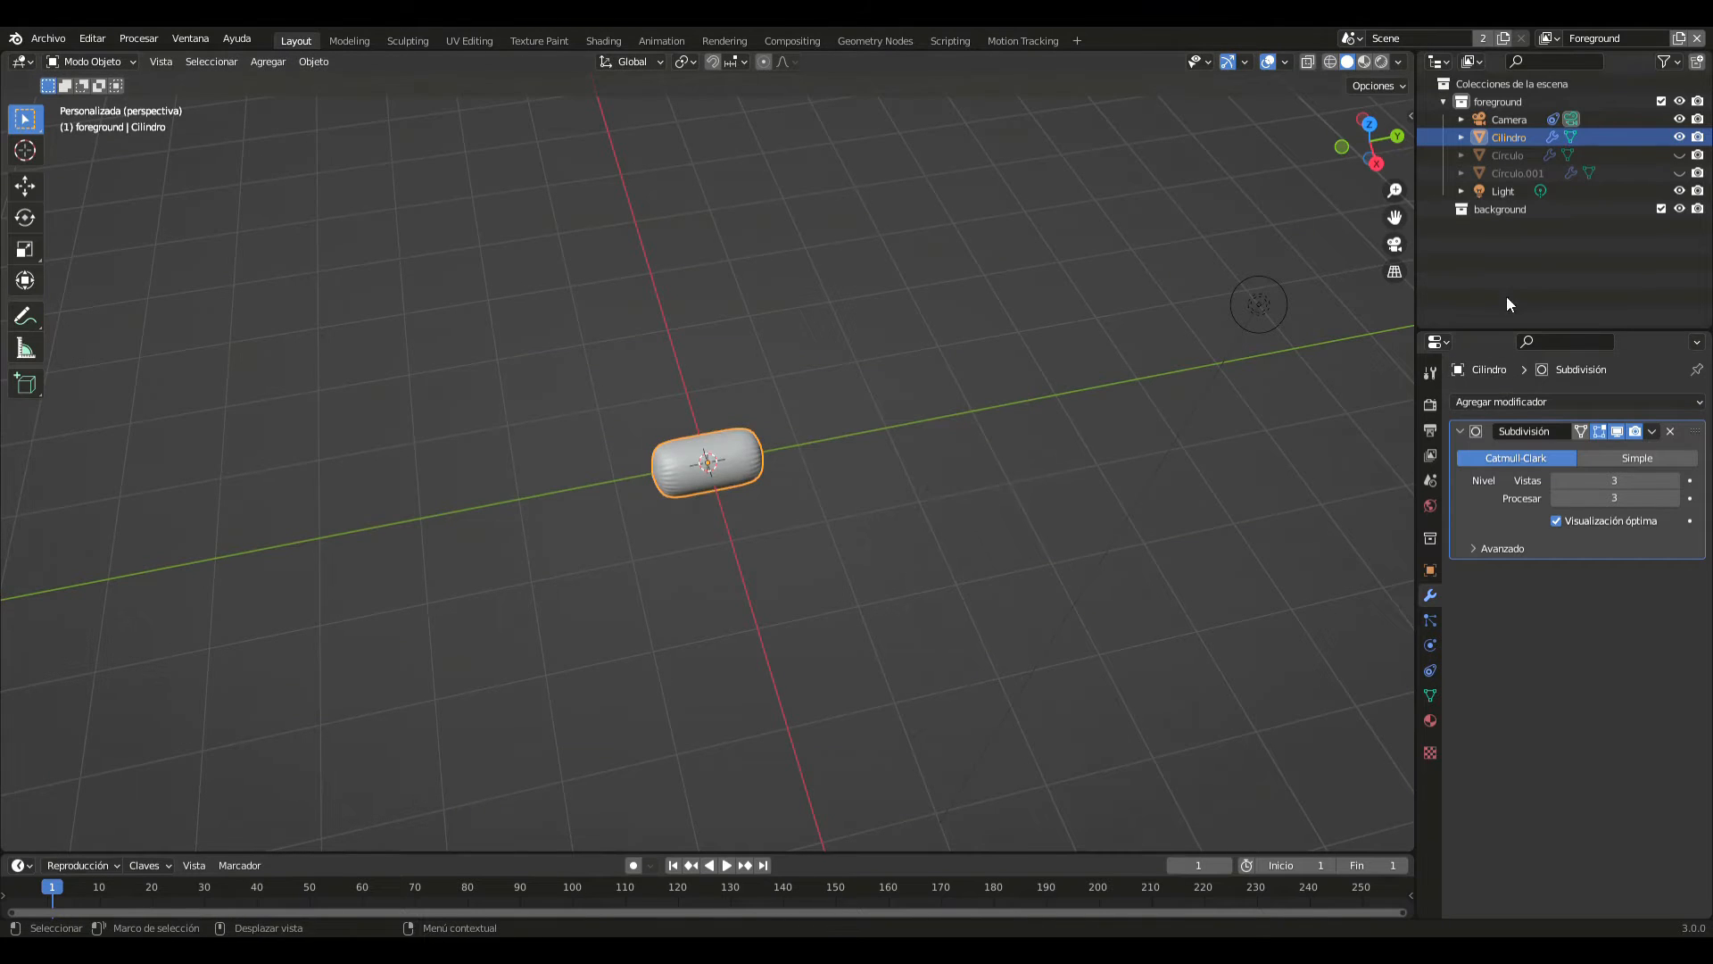
- Unhide the doughnut ring and its icing, and from the top view shrink the capsule to about 0.29 of its size inside the hole
left_click(1679, 155)
left_click(1679, 172)
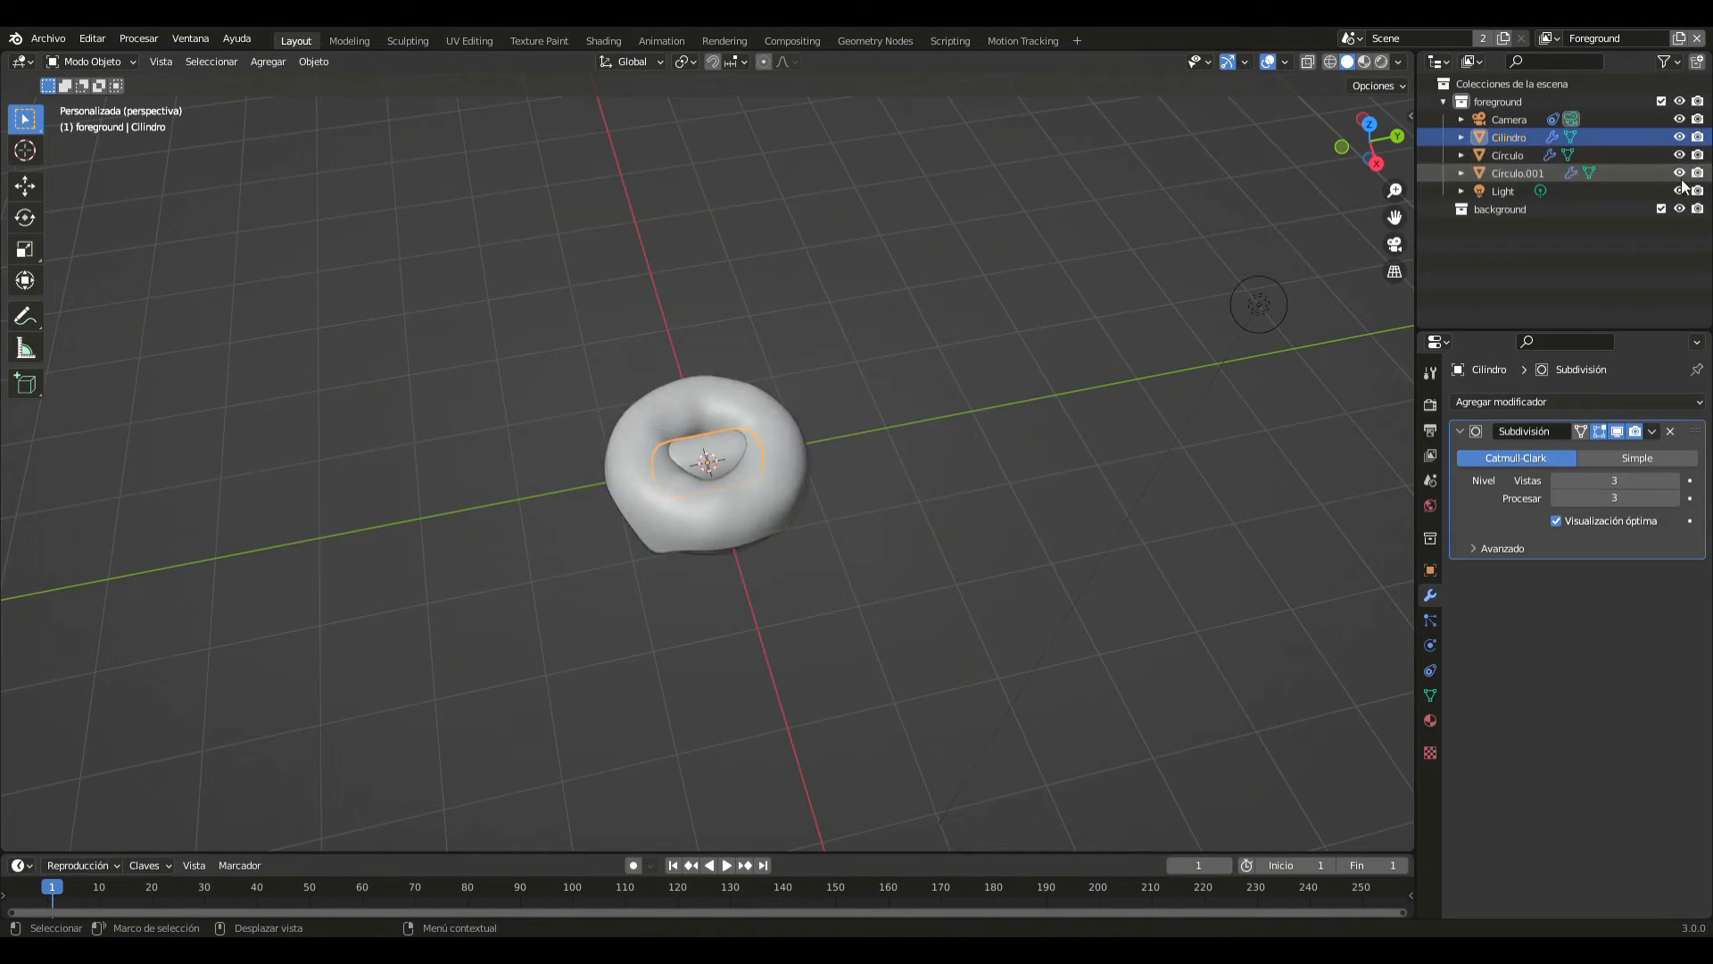
key("KP_7")
scroll(973, 579, "up", 4)
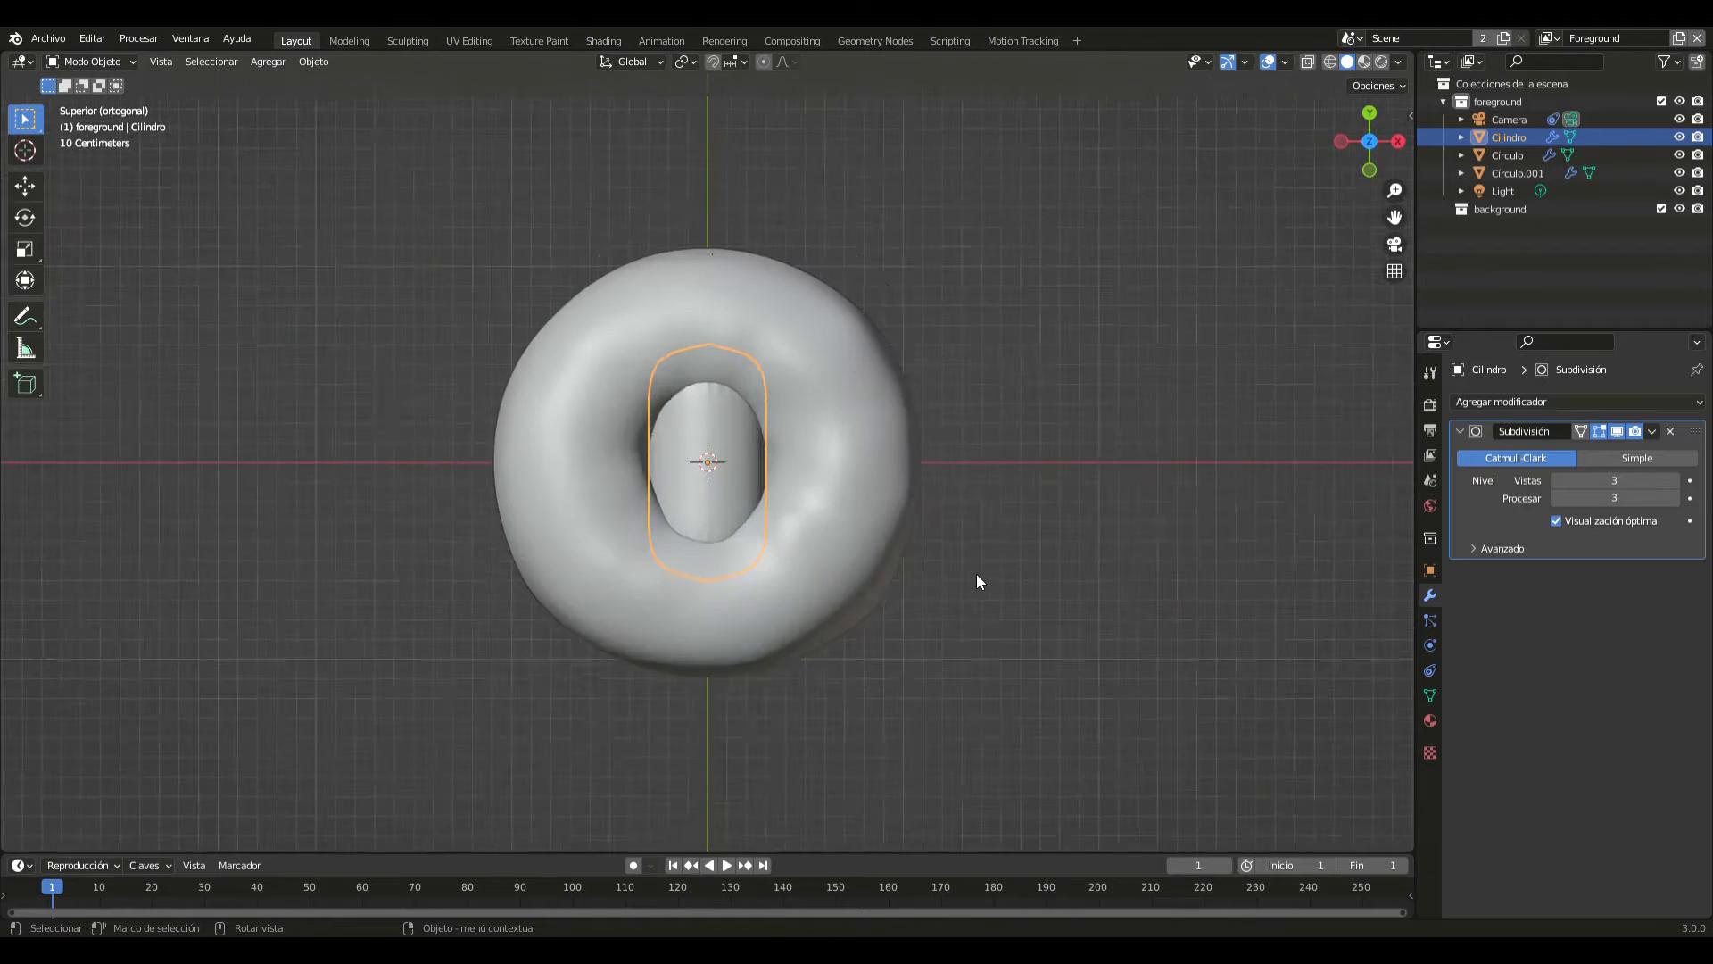
scroll(976, 578, "up", 3)
key("s")
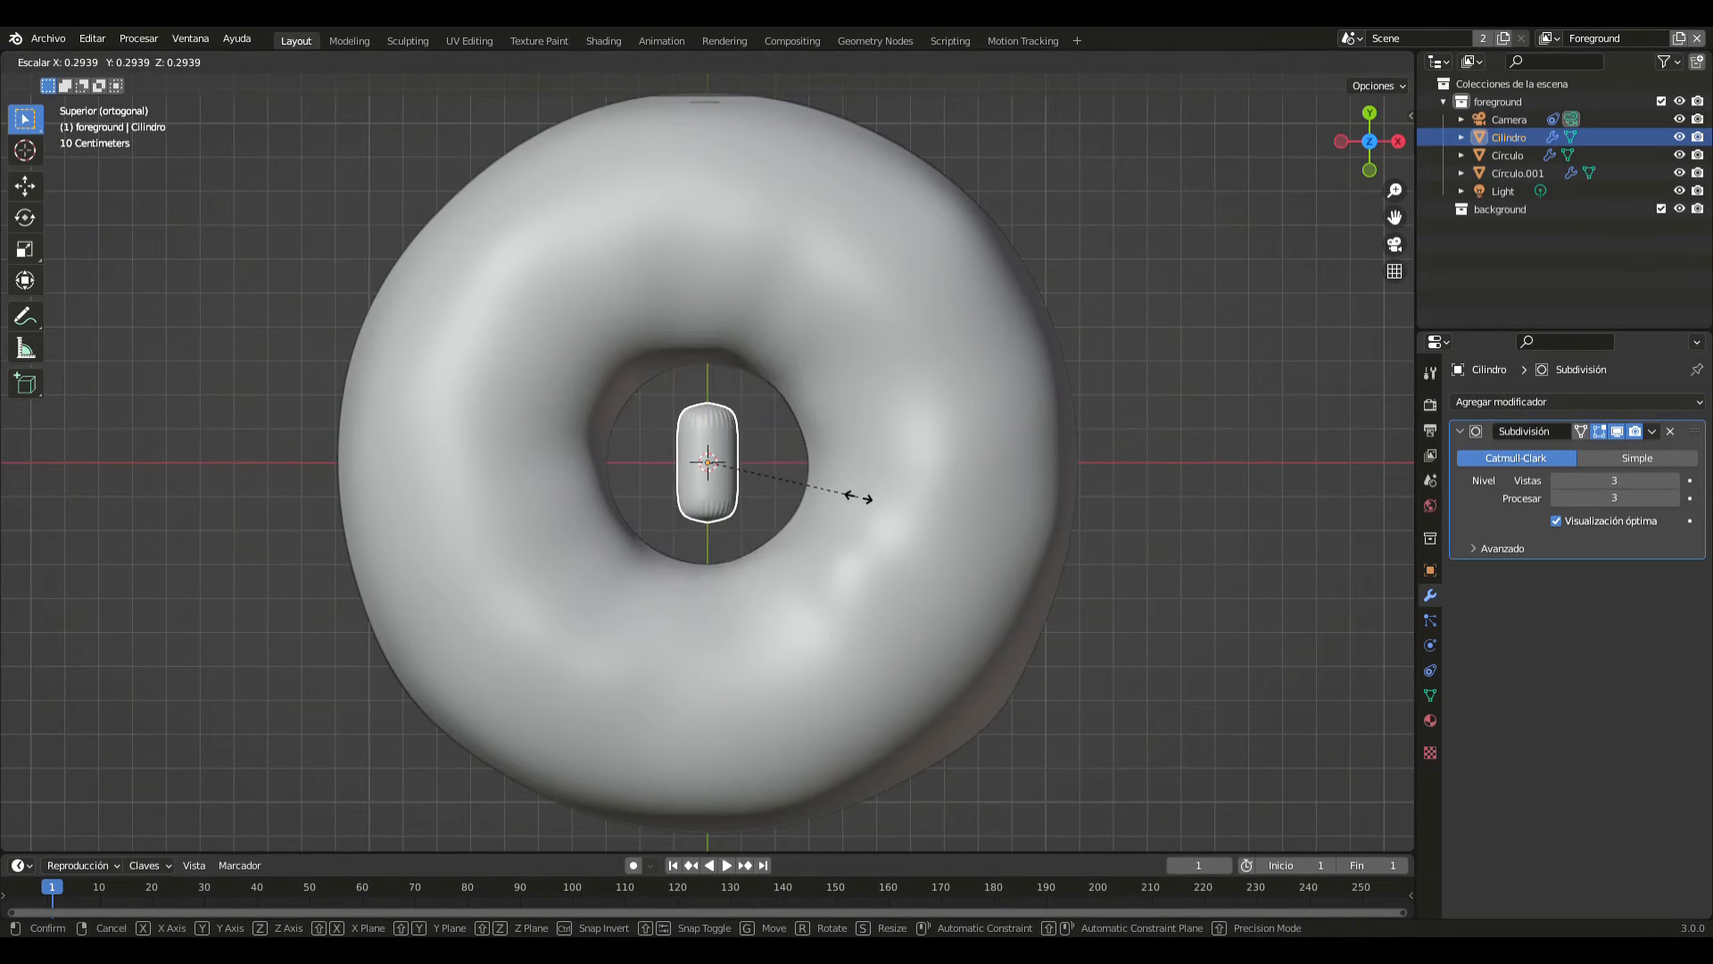
left_click(859, 496)
- Move the capsule over the icing on the negative X side of the hole and scale it to about 0.25 as a sprinkle
key("g")
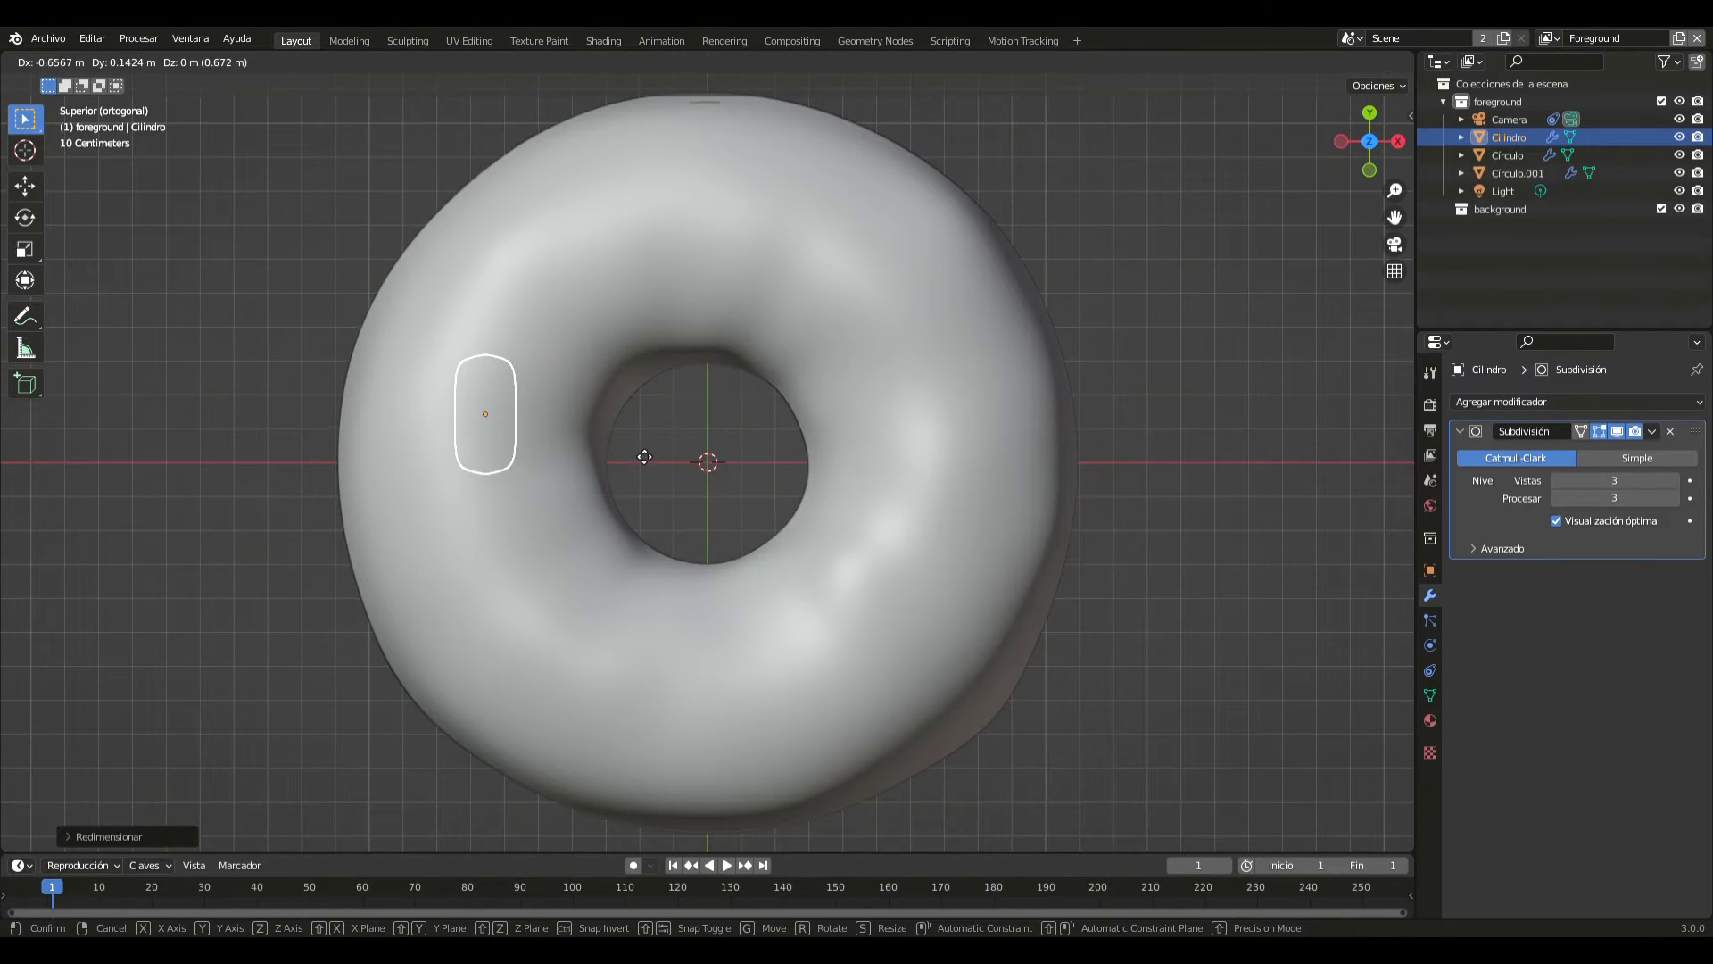
left_click(637, 447)
key("s")
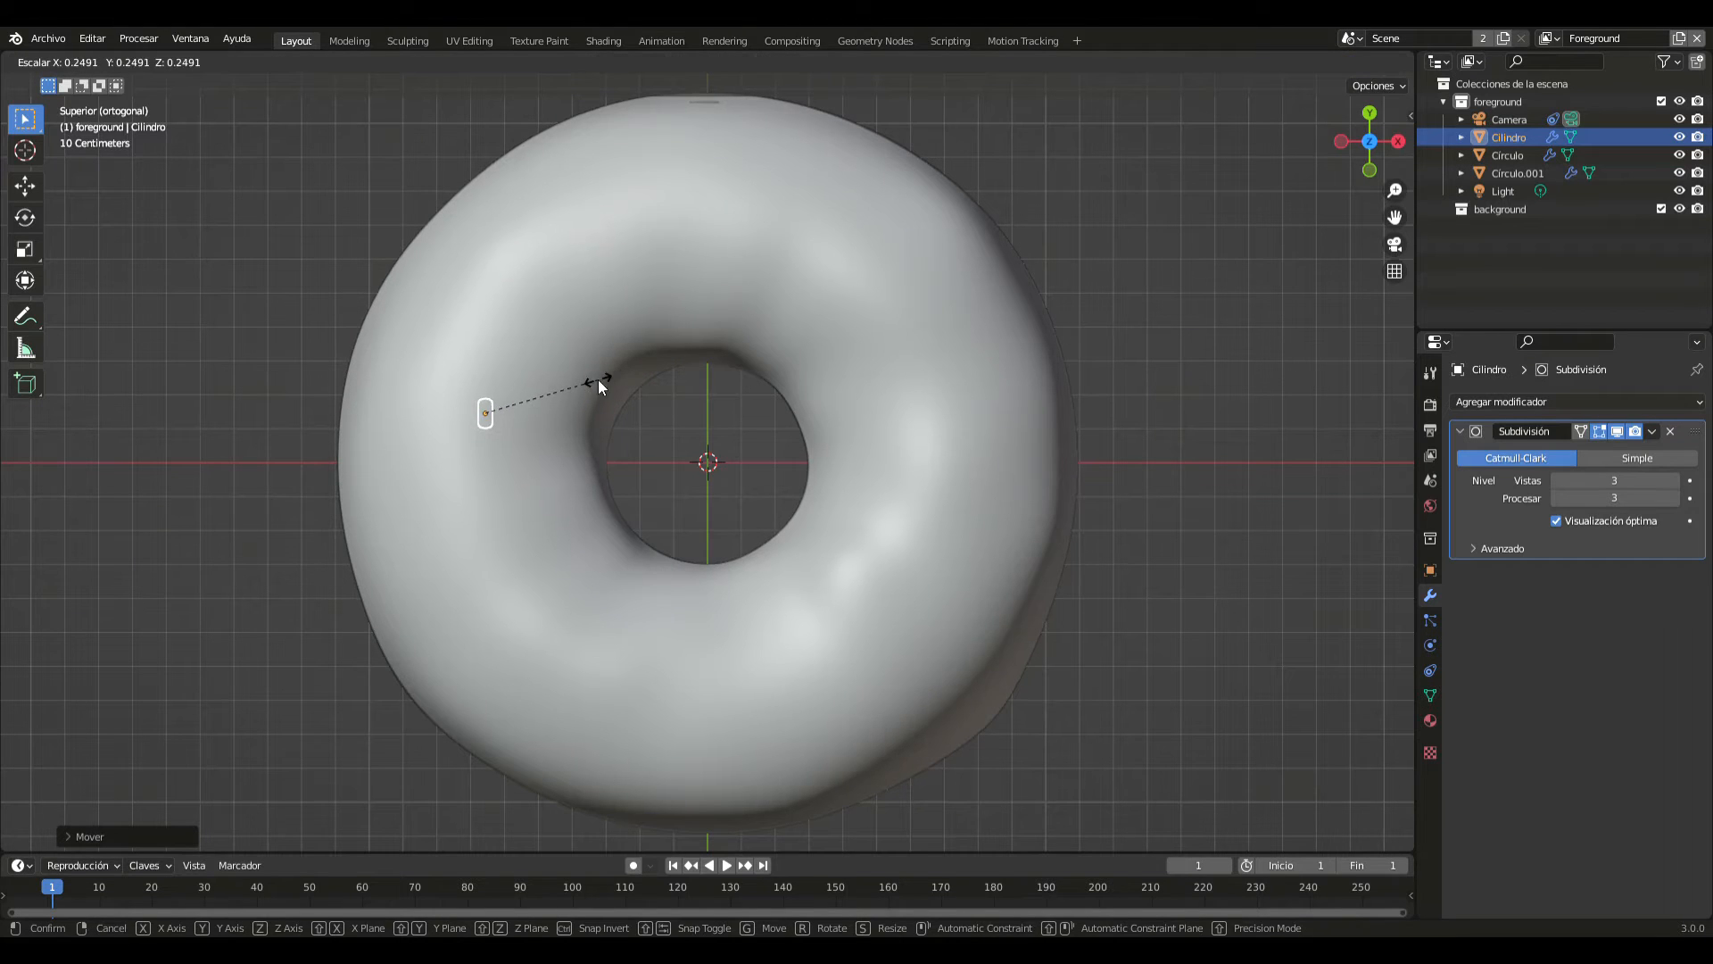
left_click(598, 381)
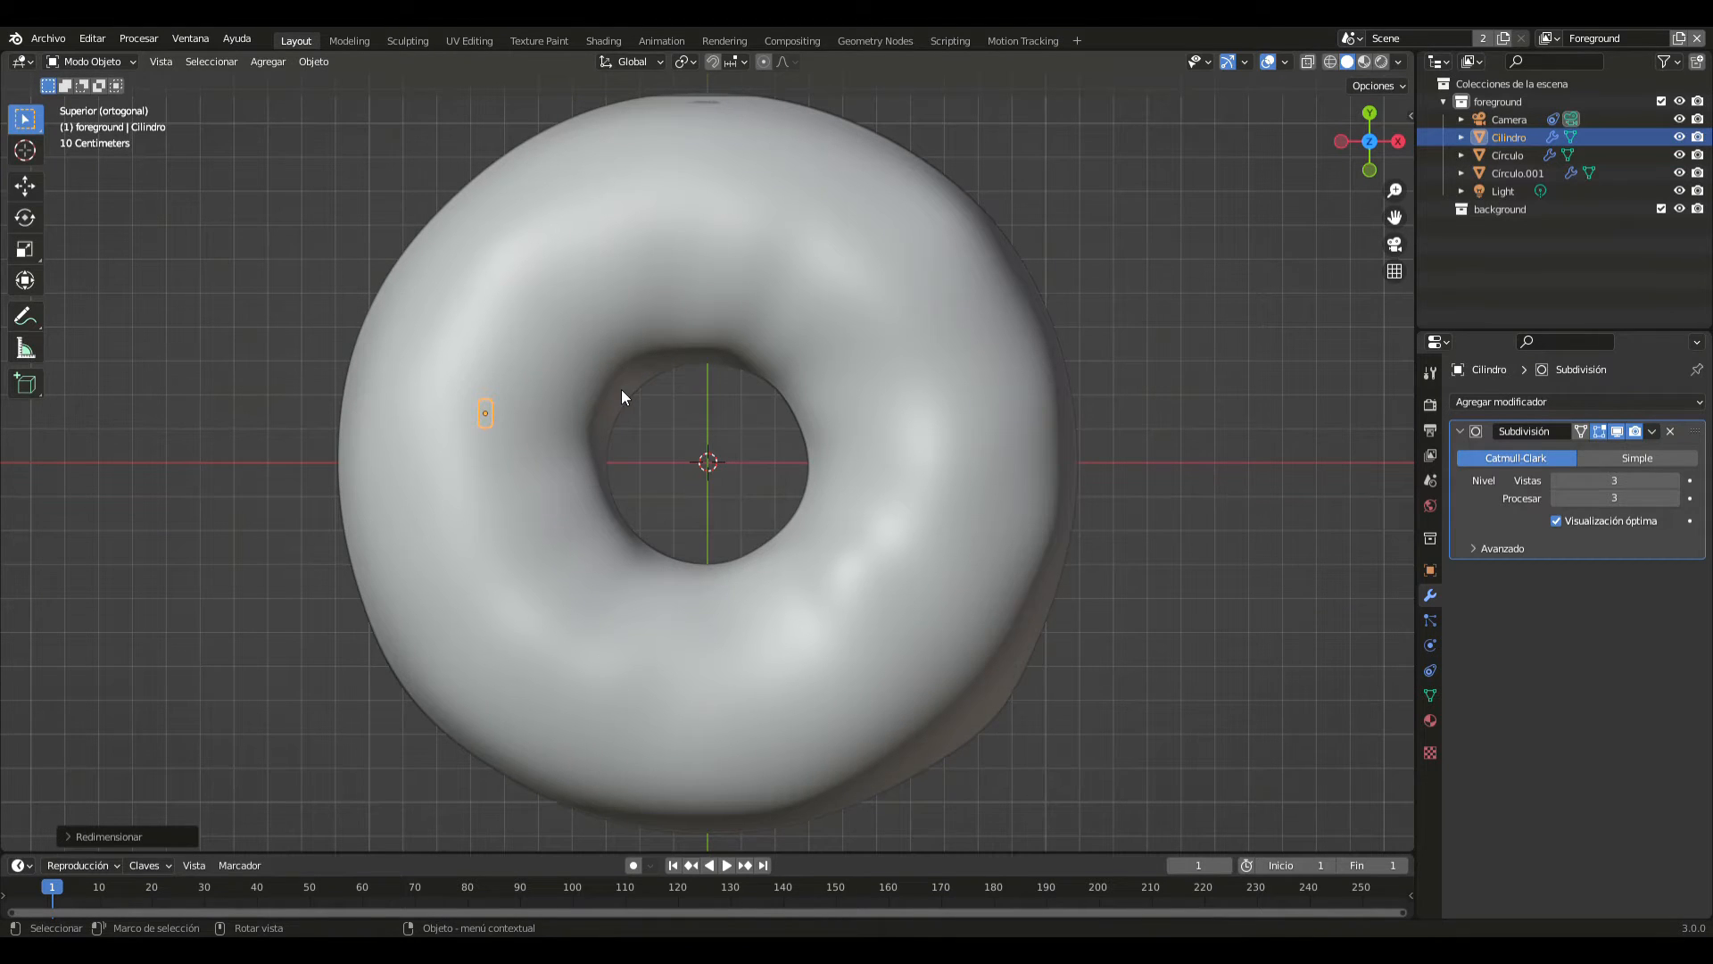
- Enlarge the sprinkle uniformly by about 1.55 and stretch it along the global Y axis by about 1.25
key("s")
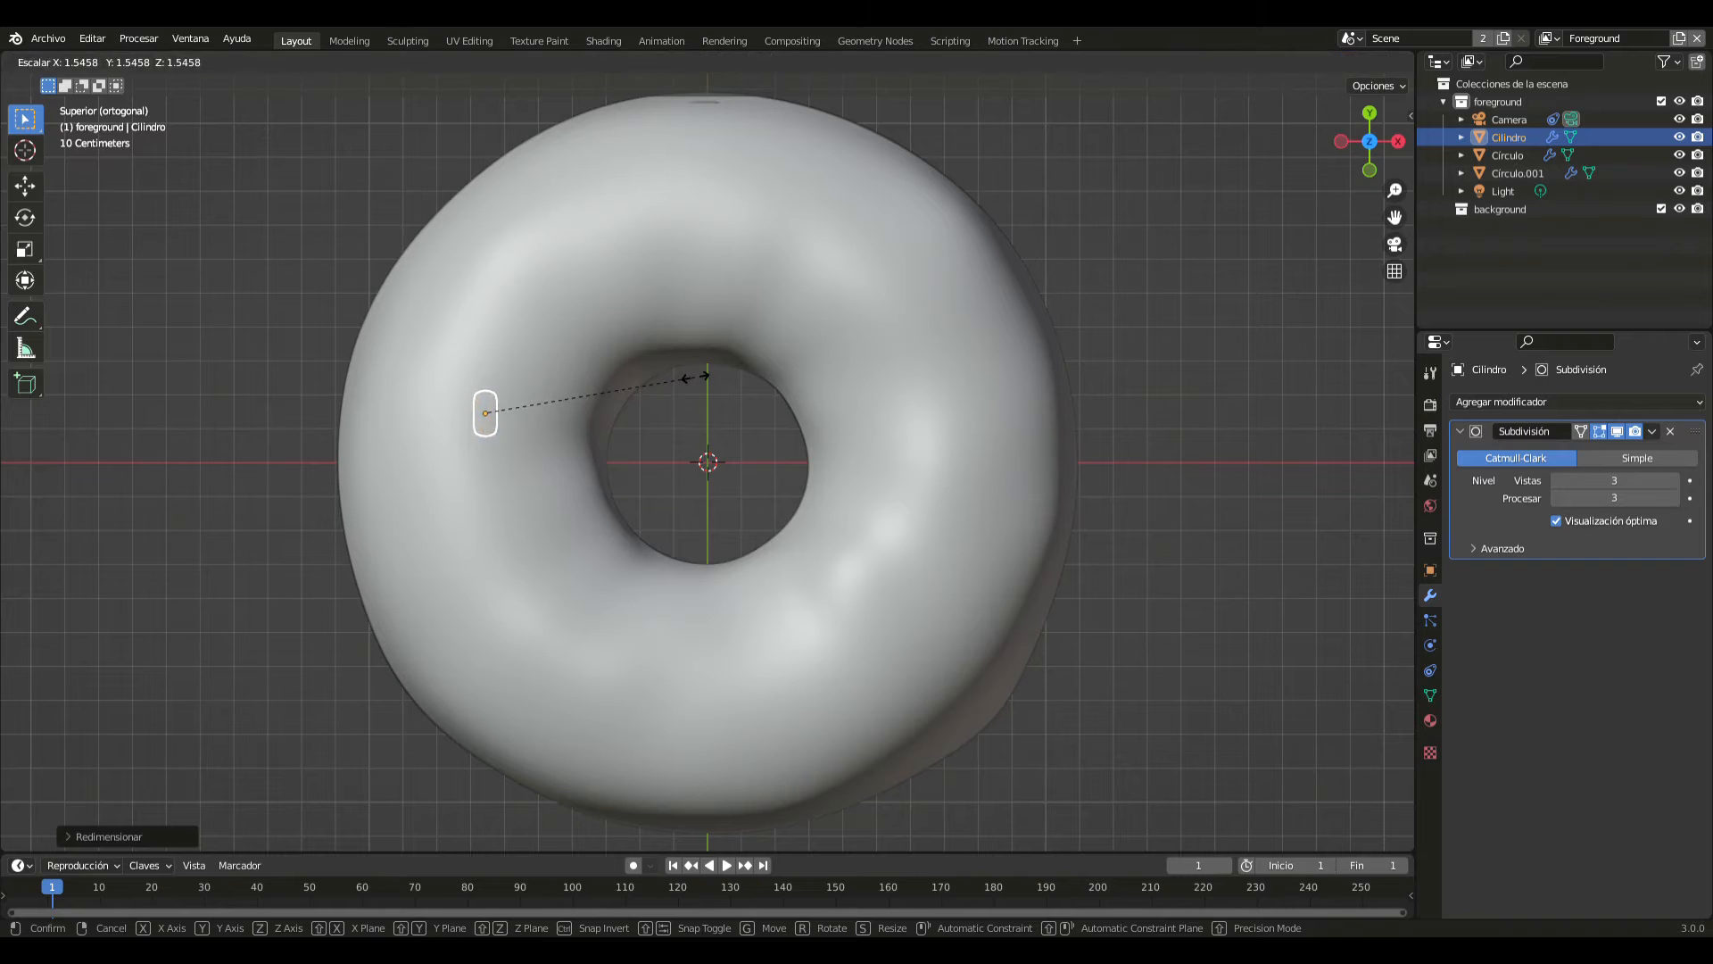
key("y")
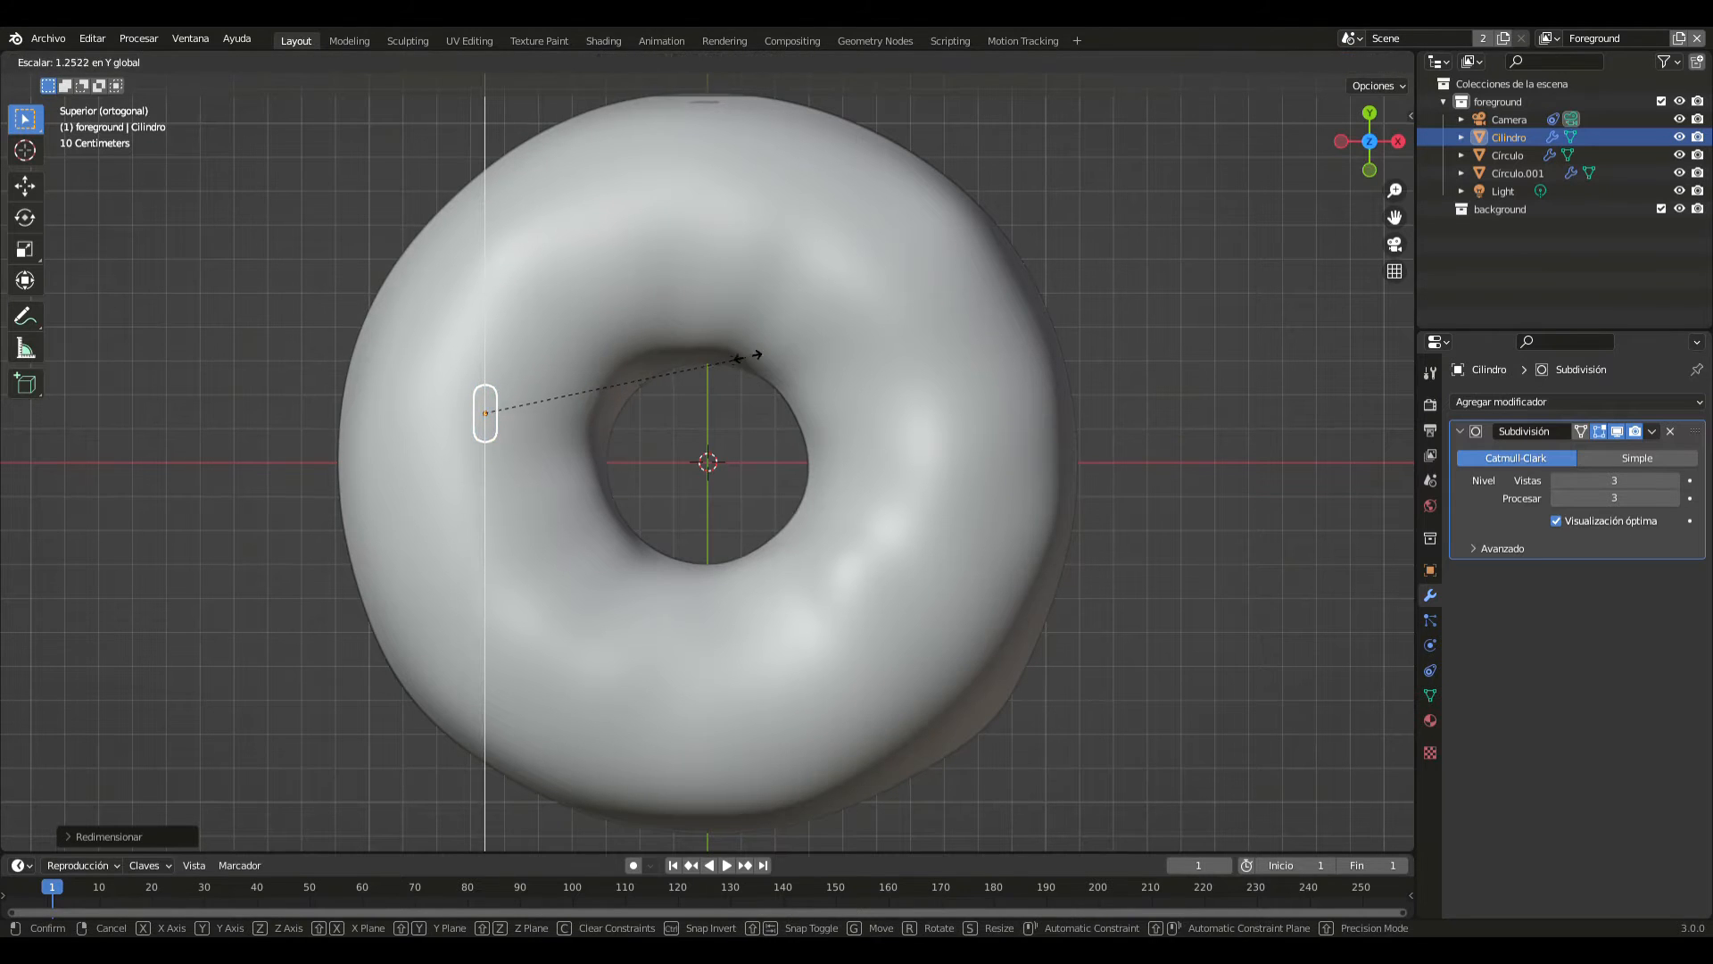
left_click(761, 362)
- Select the sprinkle hidden beneath the icing and raise it along Z in the front view until it rests on the icing's top surface
left_click(735, 455)
left_click(479, 413)
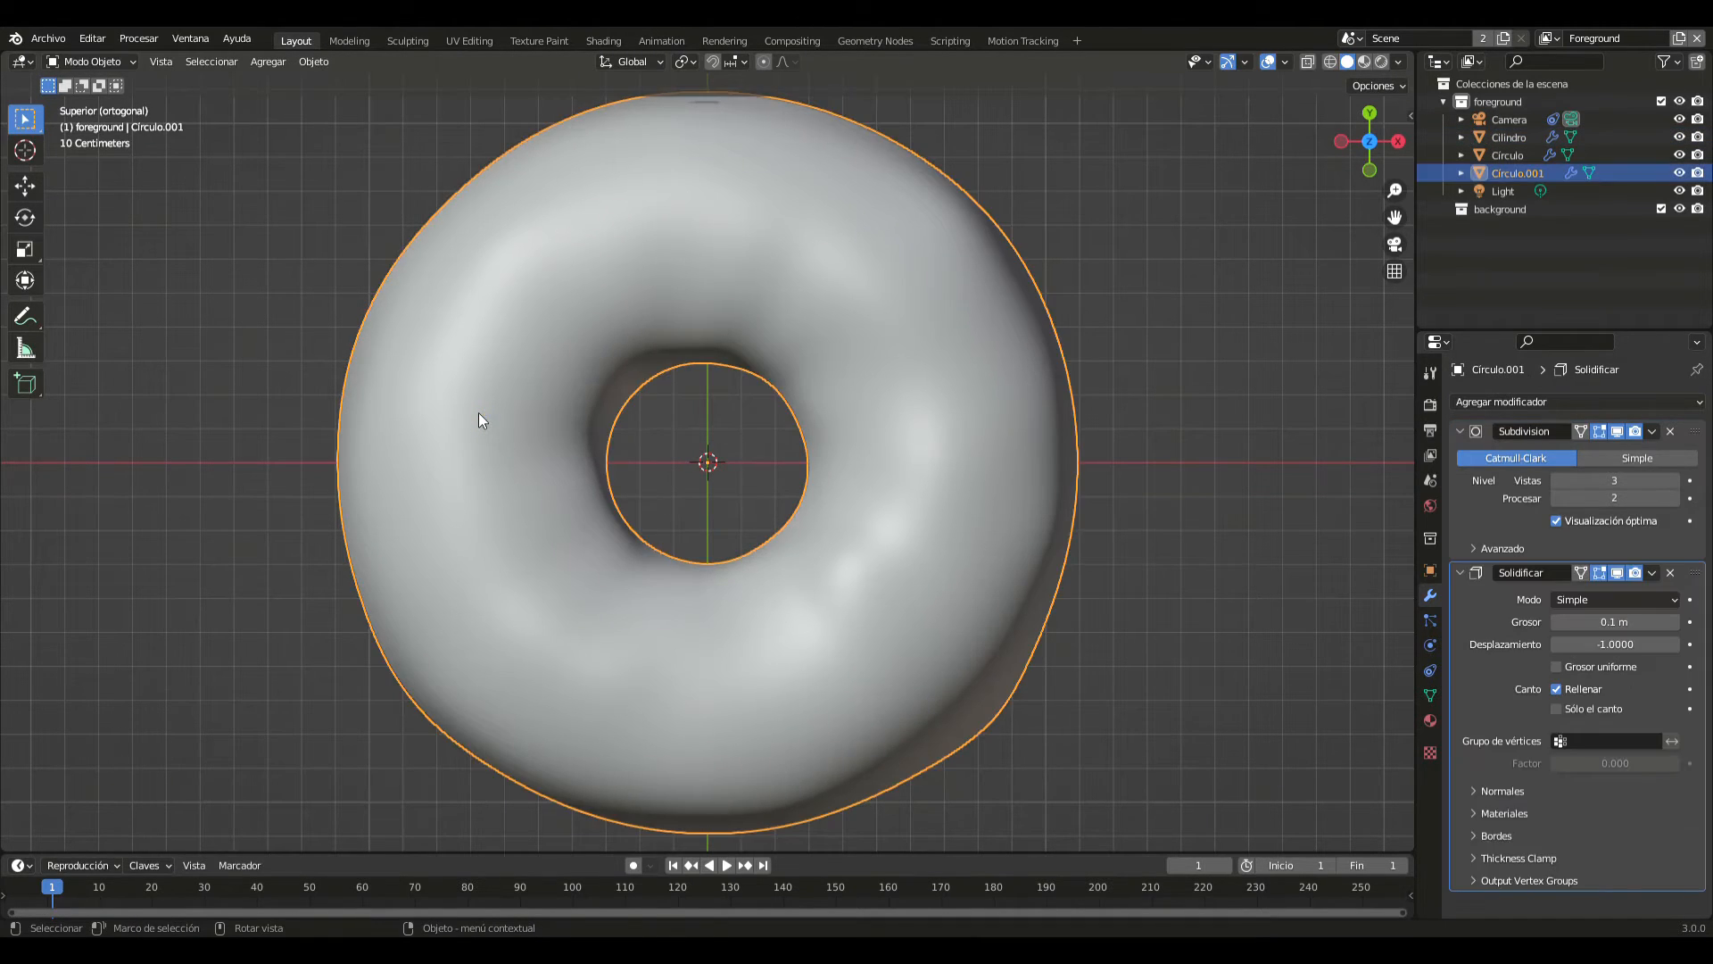
left_click(479, 412)
key("KP_1")
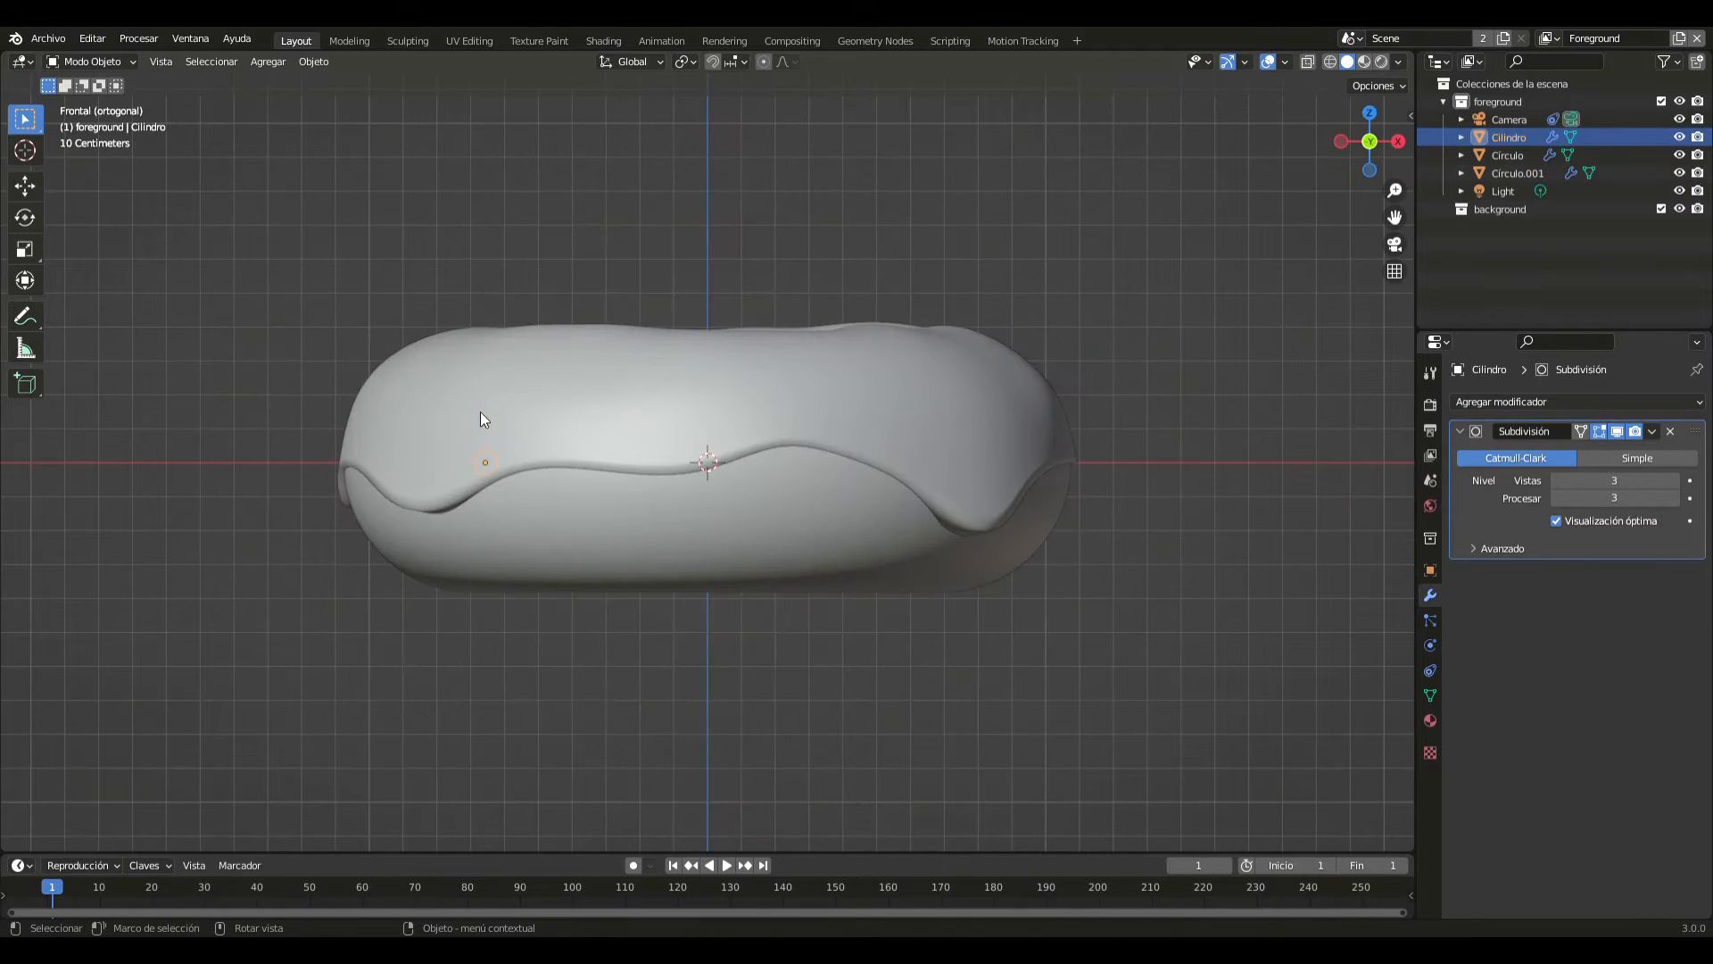
key("g")
key("z")
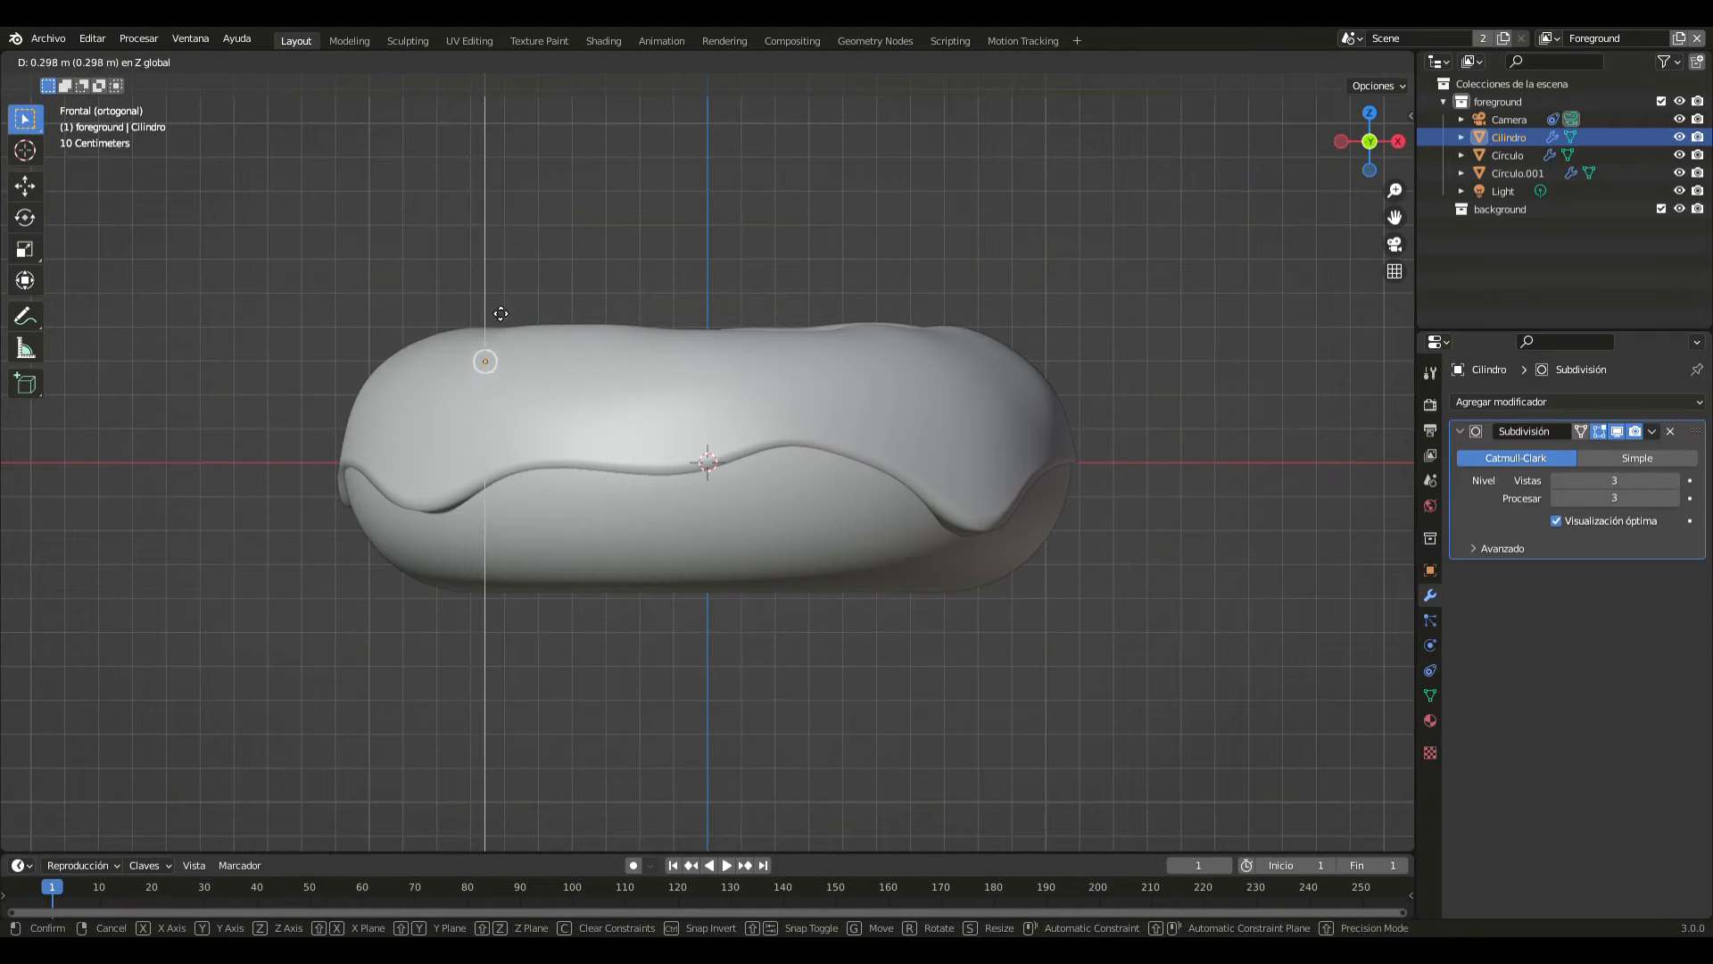
left_click(499, 280)
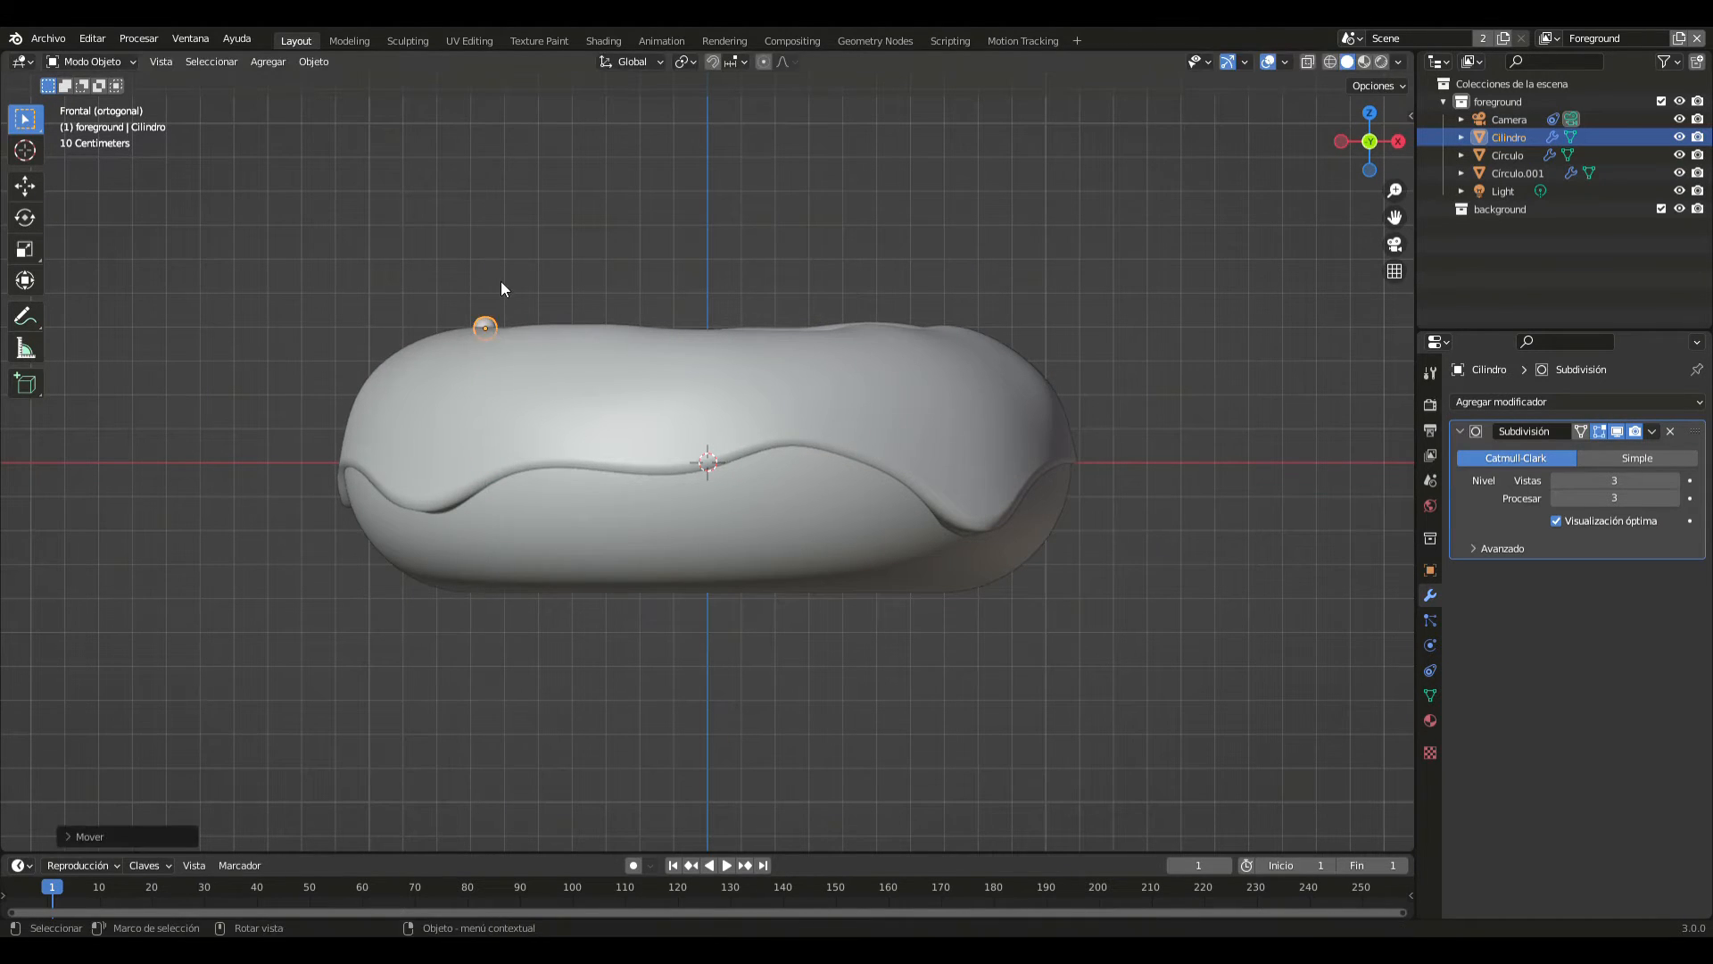
- From the top view, duplicate the sprinkle four times and spread the copies over the icing's positive Y half
key("KP_7")
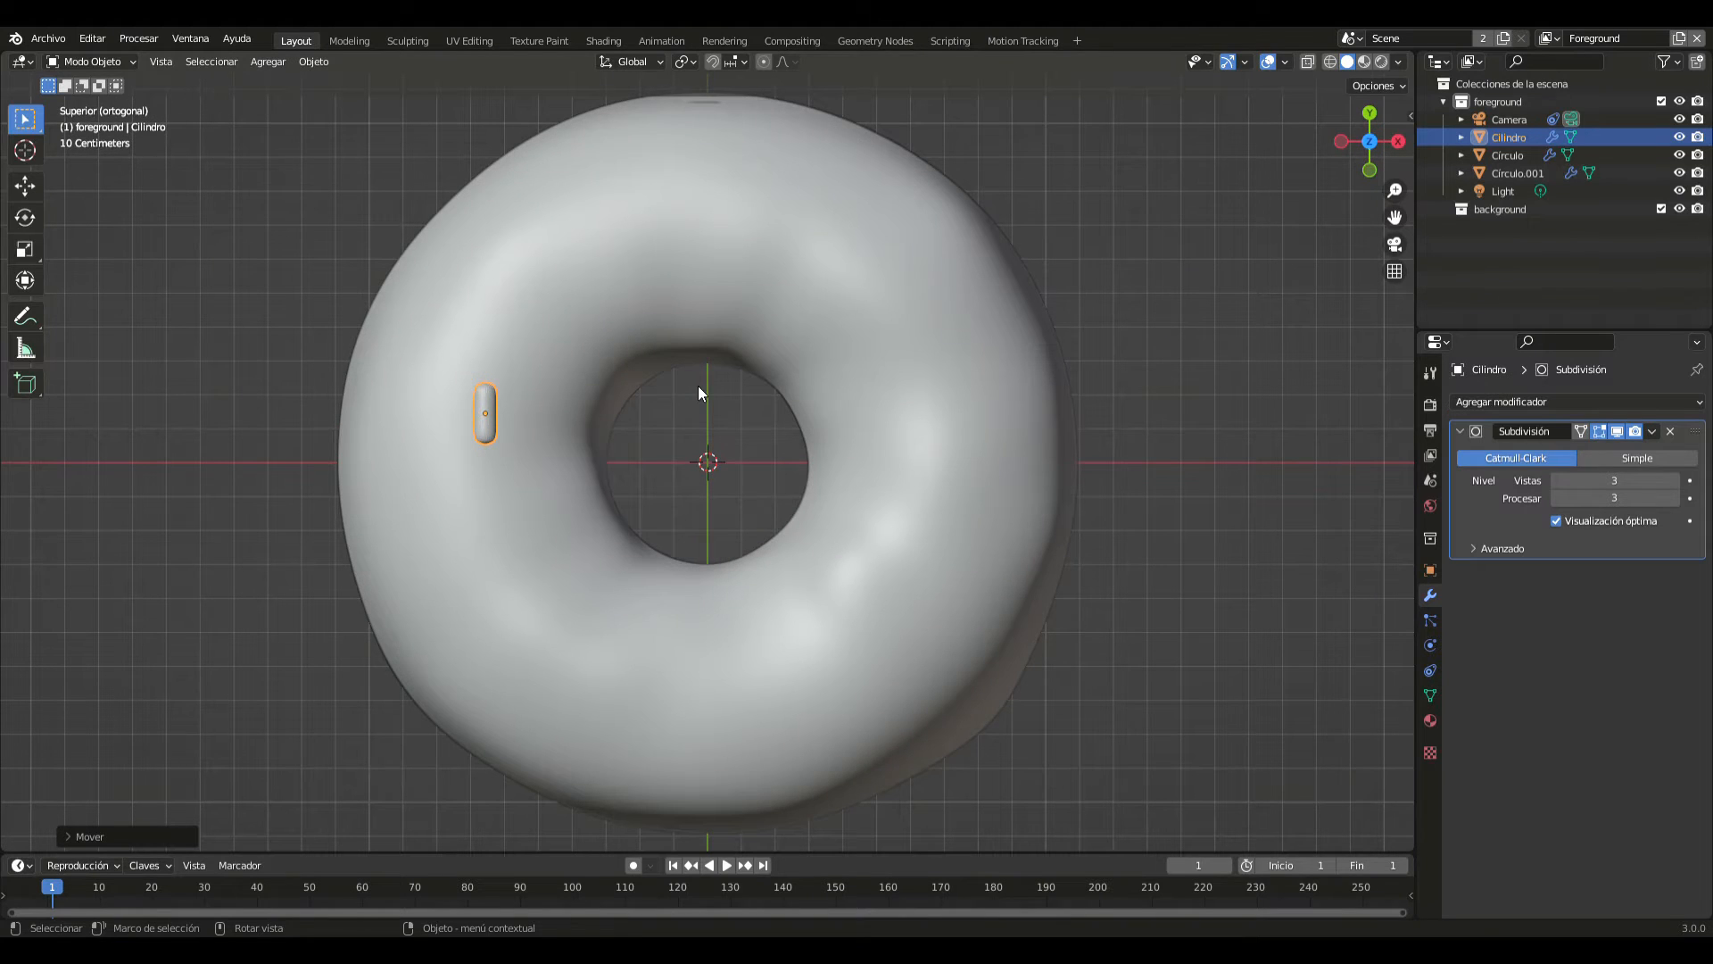
key("shift+d")
left_click(824, 254)
key("shift+d")
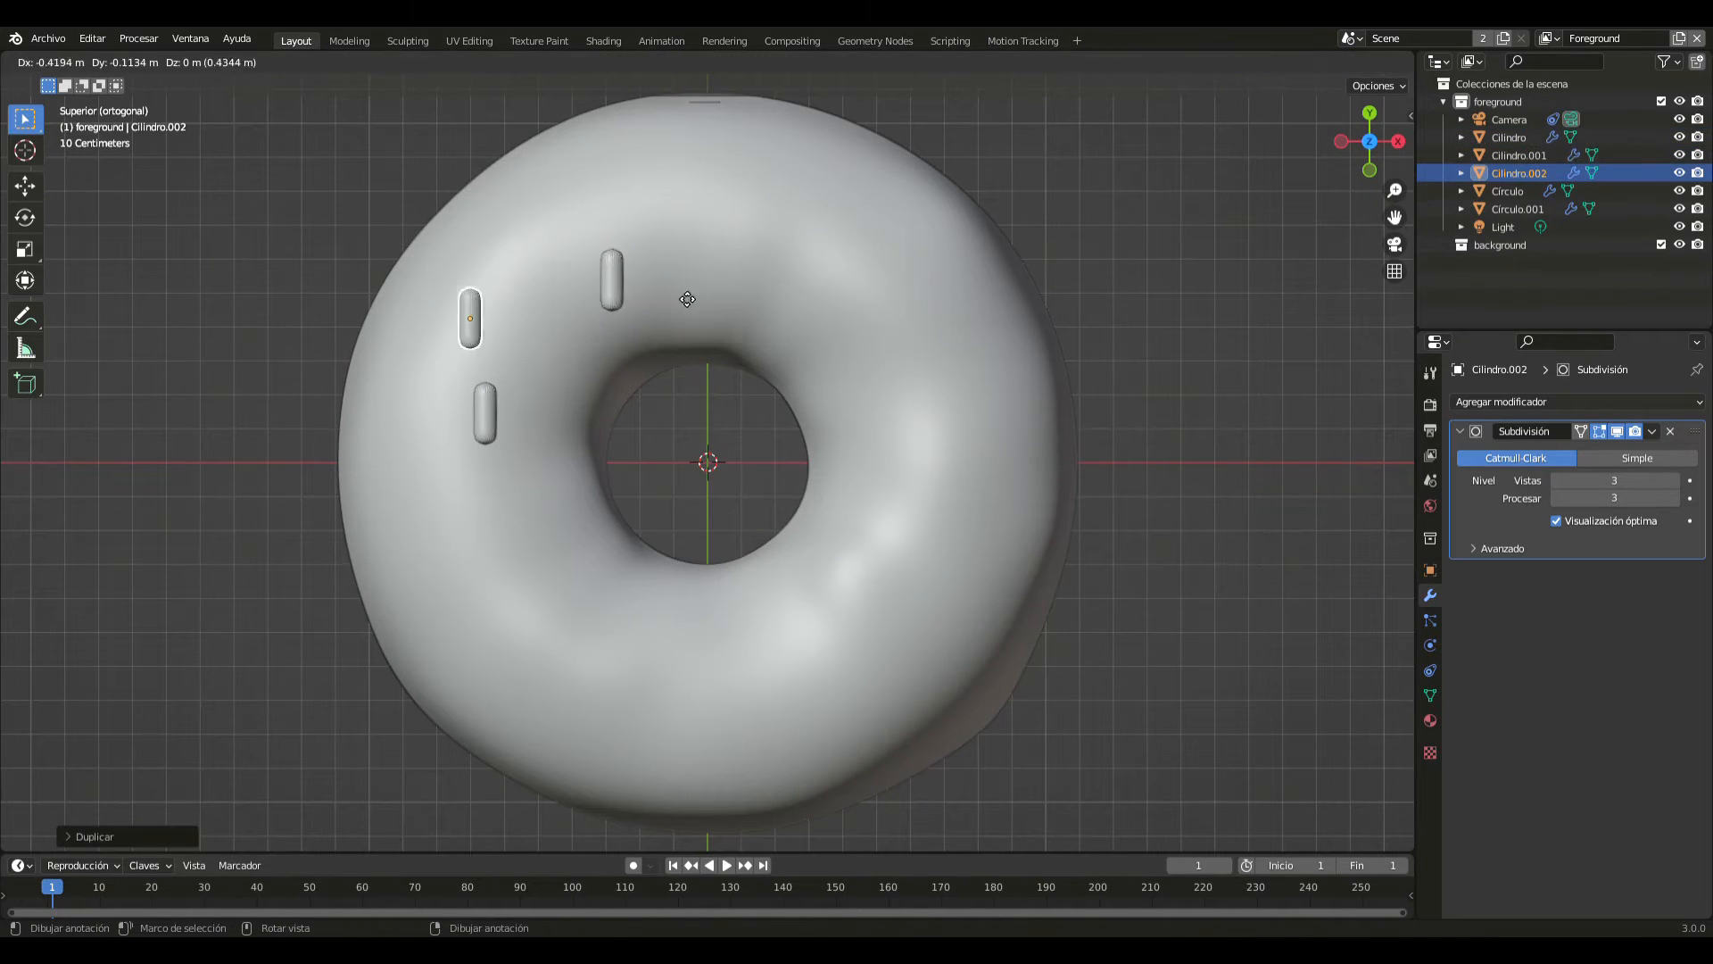
left_click(643, 290)
key("shift+d")
left_click(1031, 282)
key("shift+d")
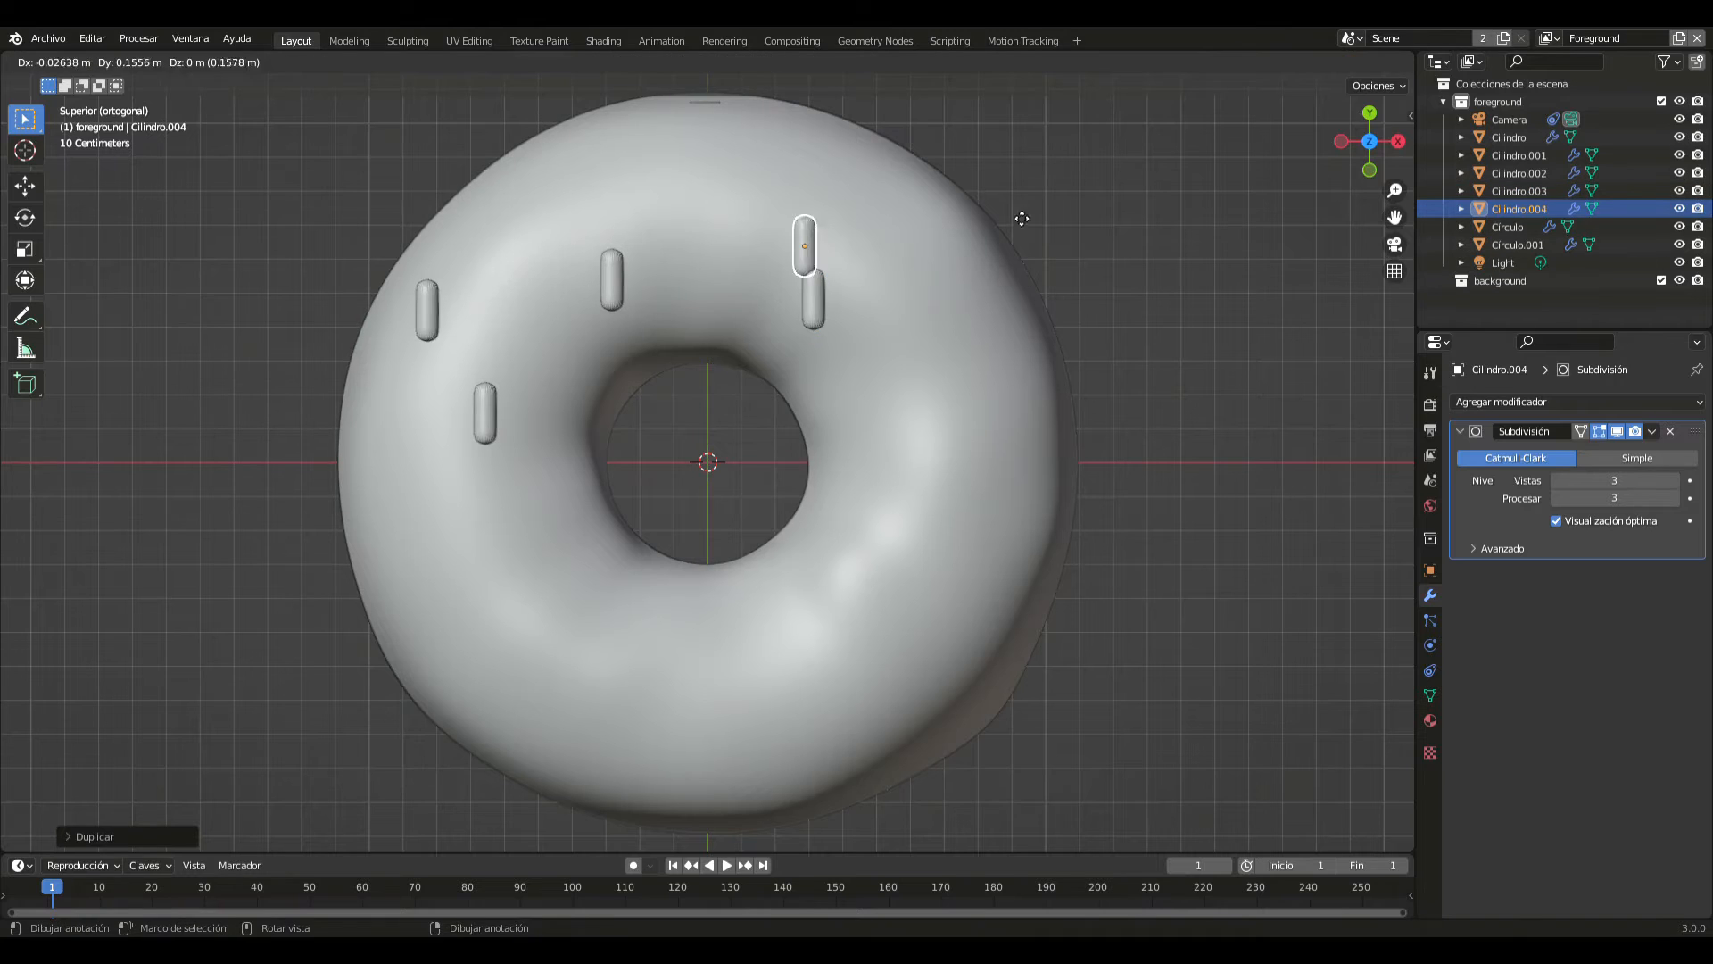
left_click(907, 137)
- Duplicate the sprinkle six more times and scatter the copies over the icing's negative Y half
key("shift+d")
left_click(1164, 521)
key("shift+d")
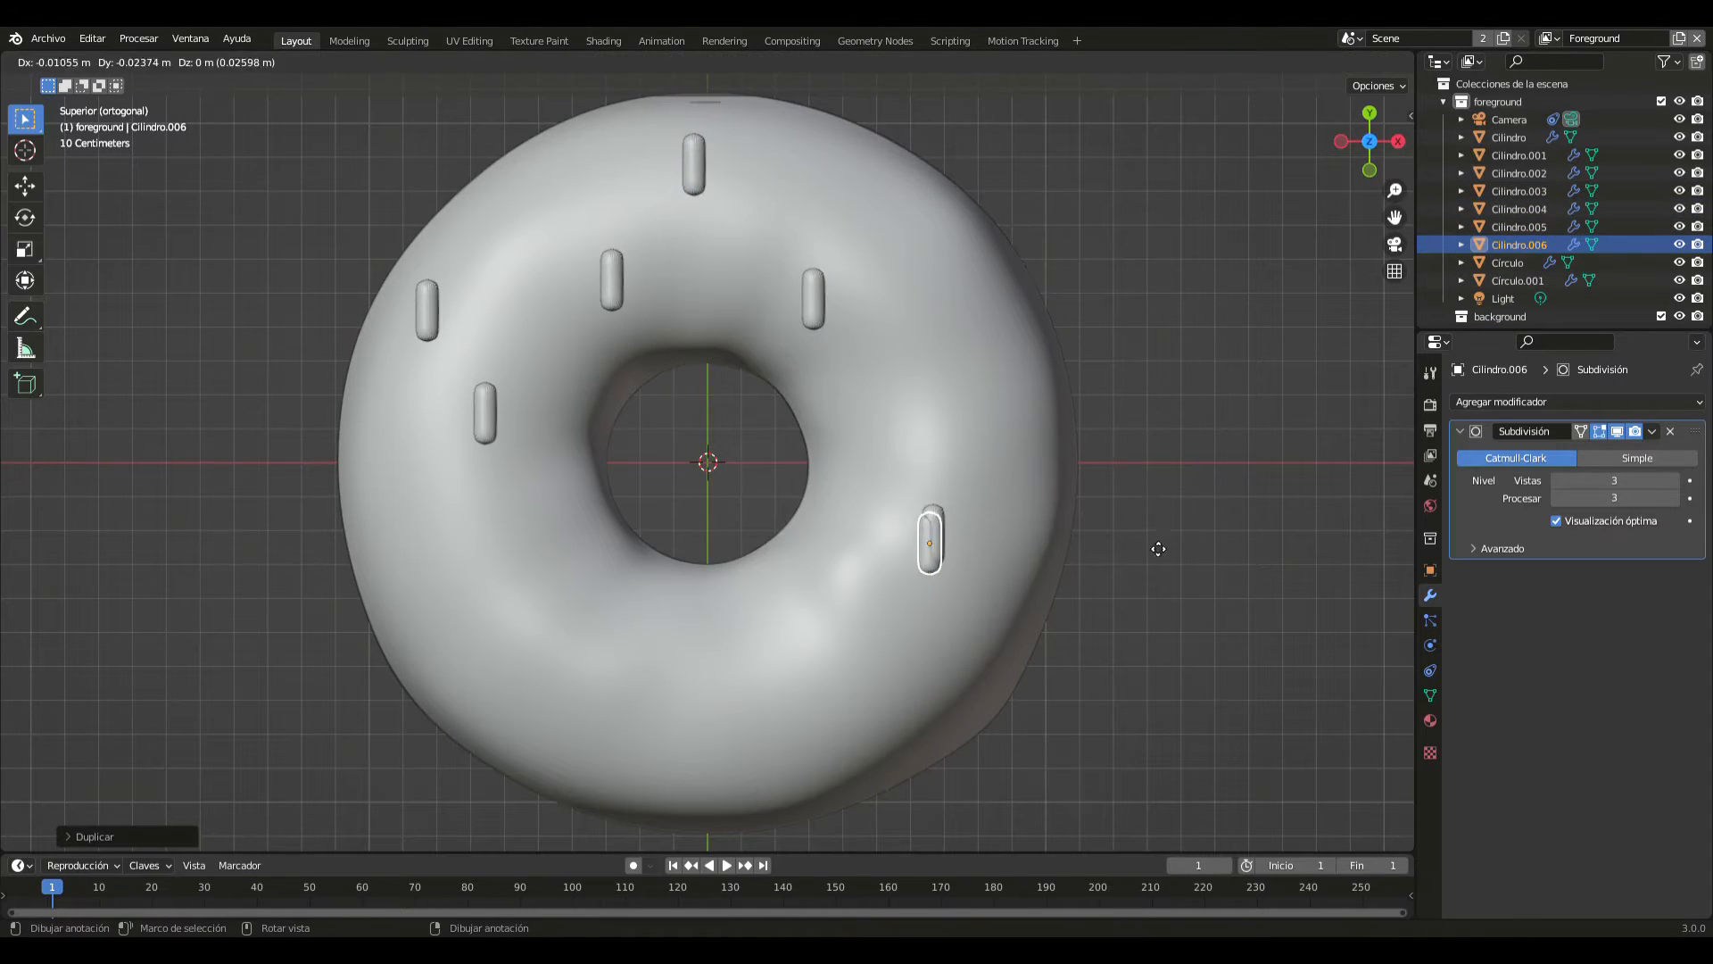
left_click(971, 636)
key("shift+d")
left_click(764, 614)
key("shift+d")
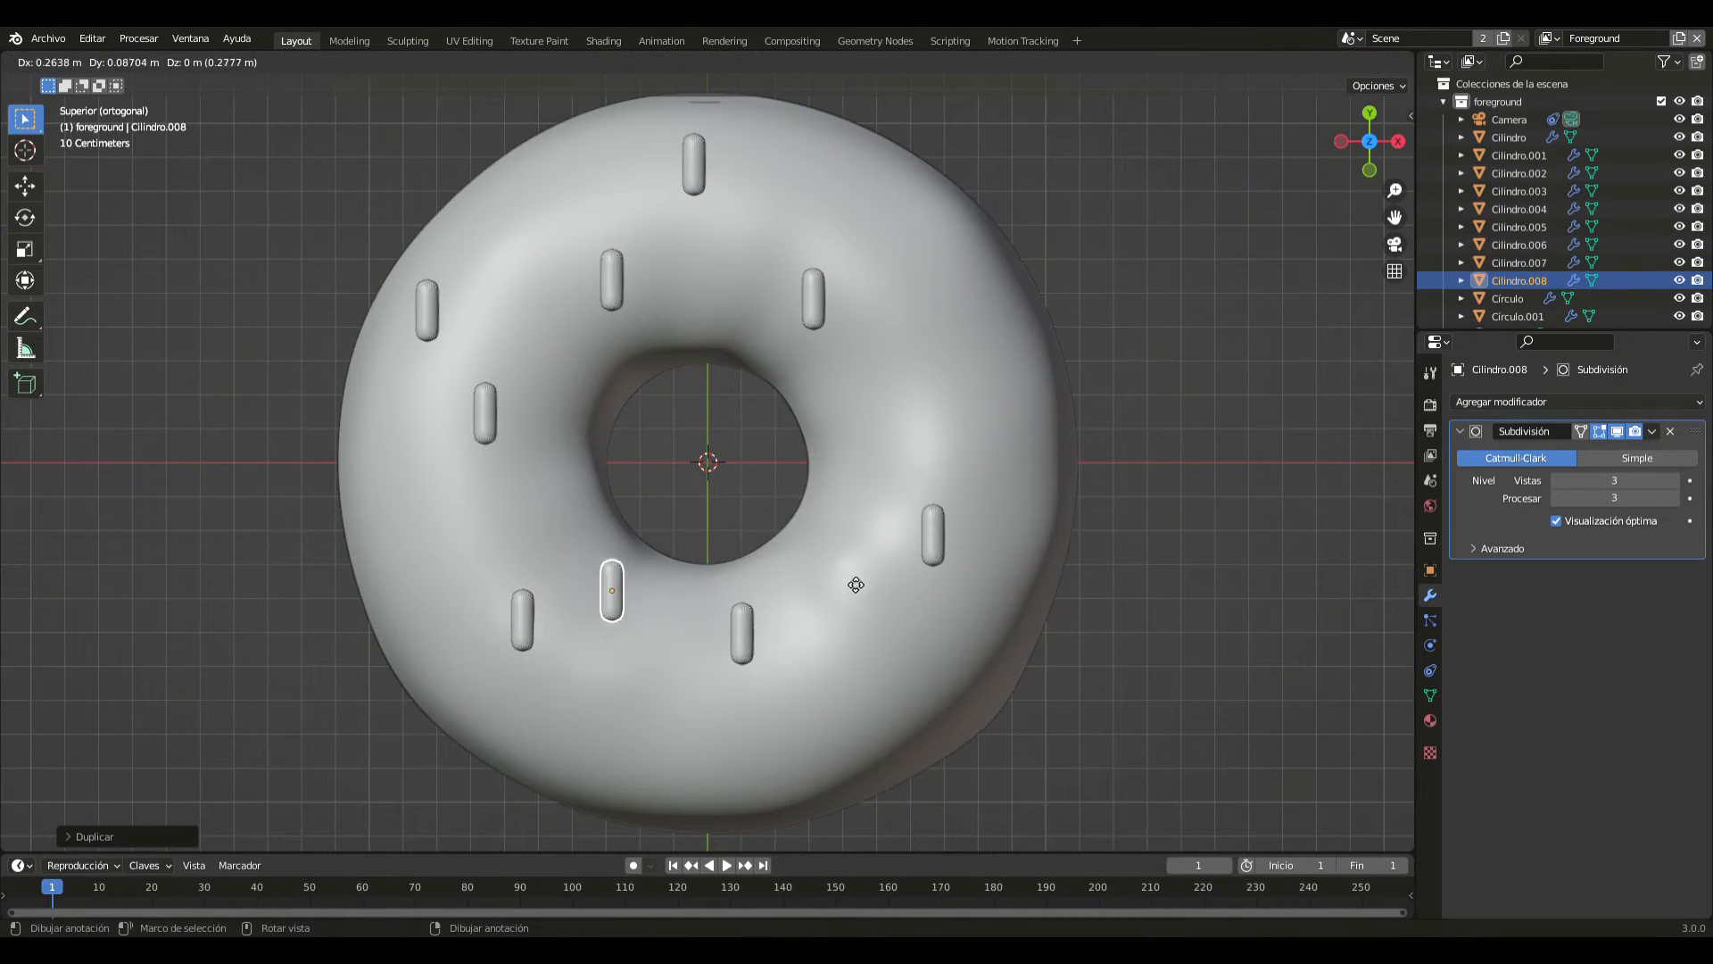
left_click(858, 583)
key("shift+d")
left_click(852, 714)
key("shift+d")
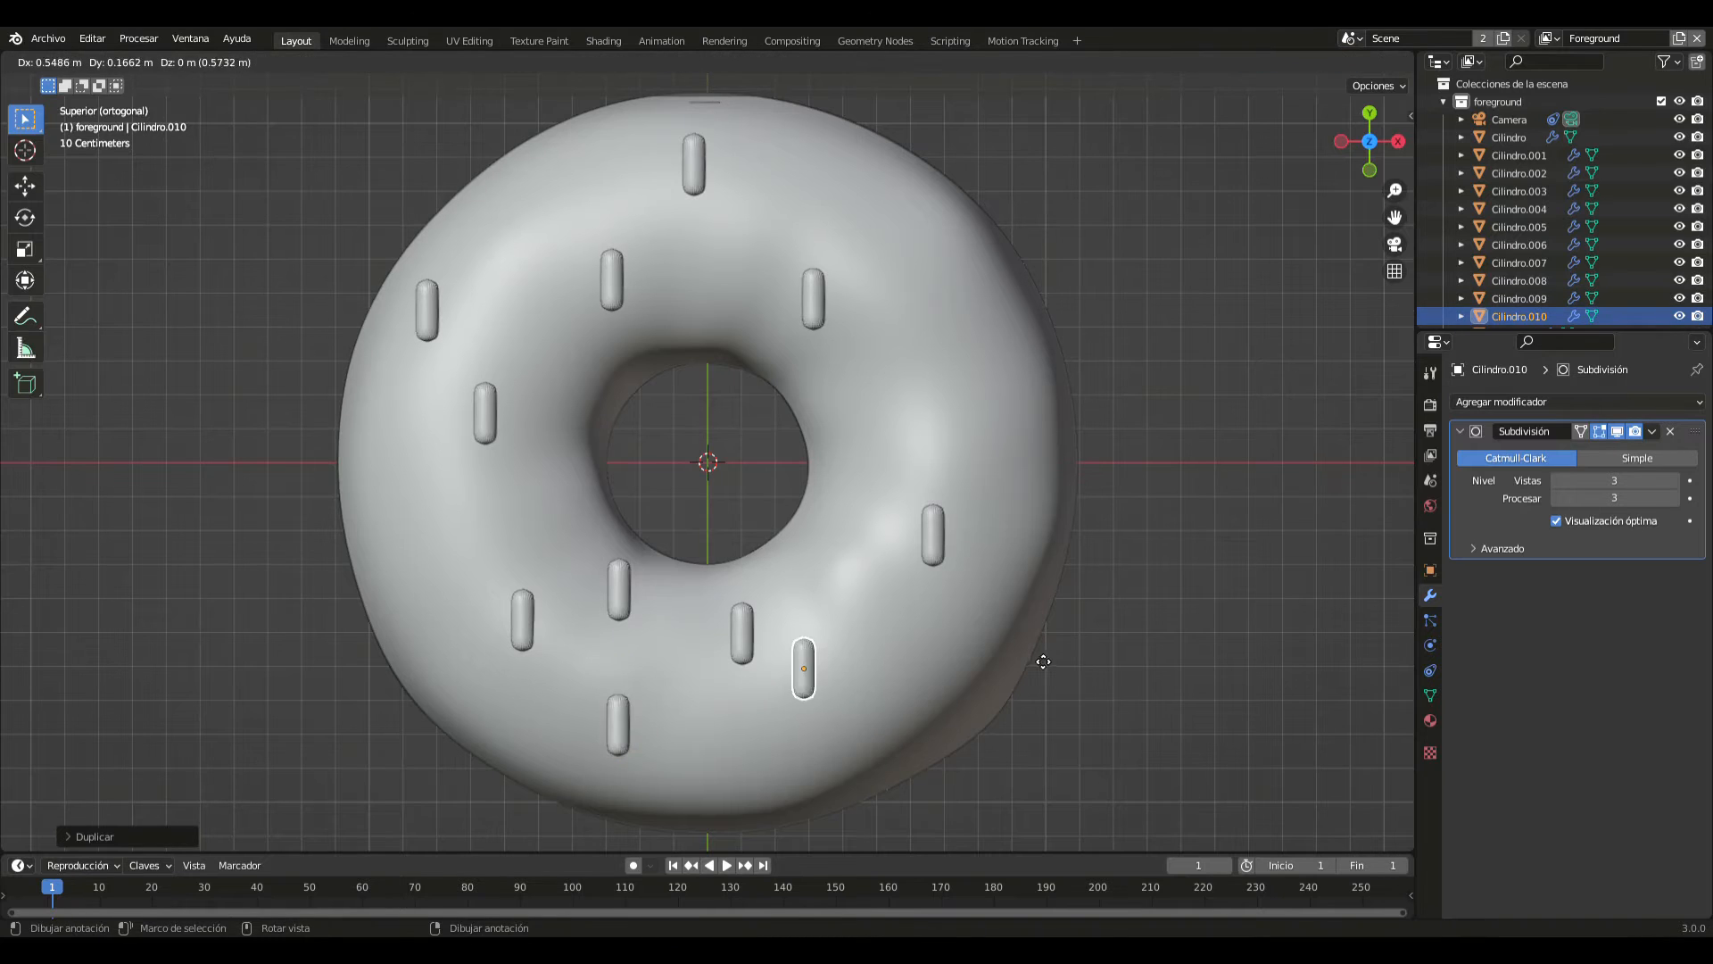
left_click(1138, 657)
- Place three more sprinkle copies near the icing's outer rim, two on the positive X side and one on the negative X side
key("shift+d")
left_click(1216, 369)
key("shift+d")
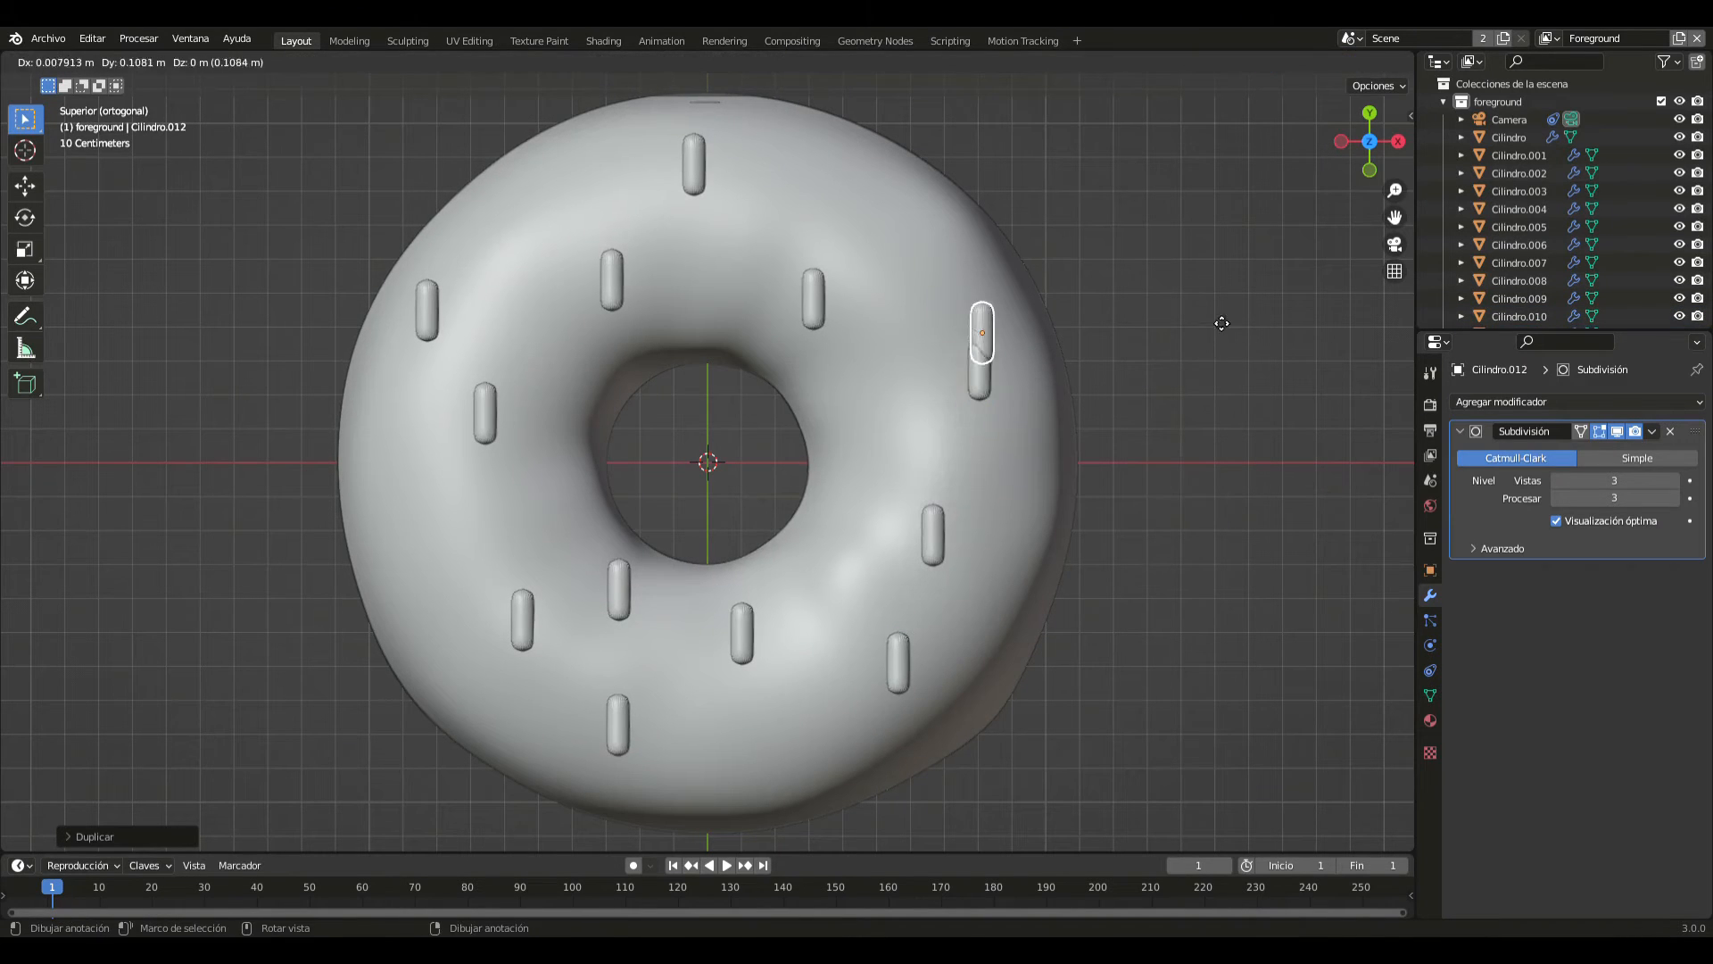
left_click(1147, 189)
key("shift+d")
left_click(732, 191)
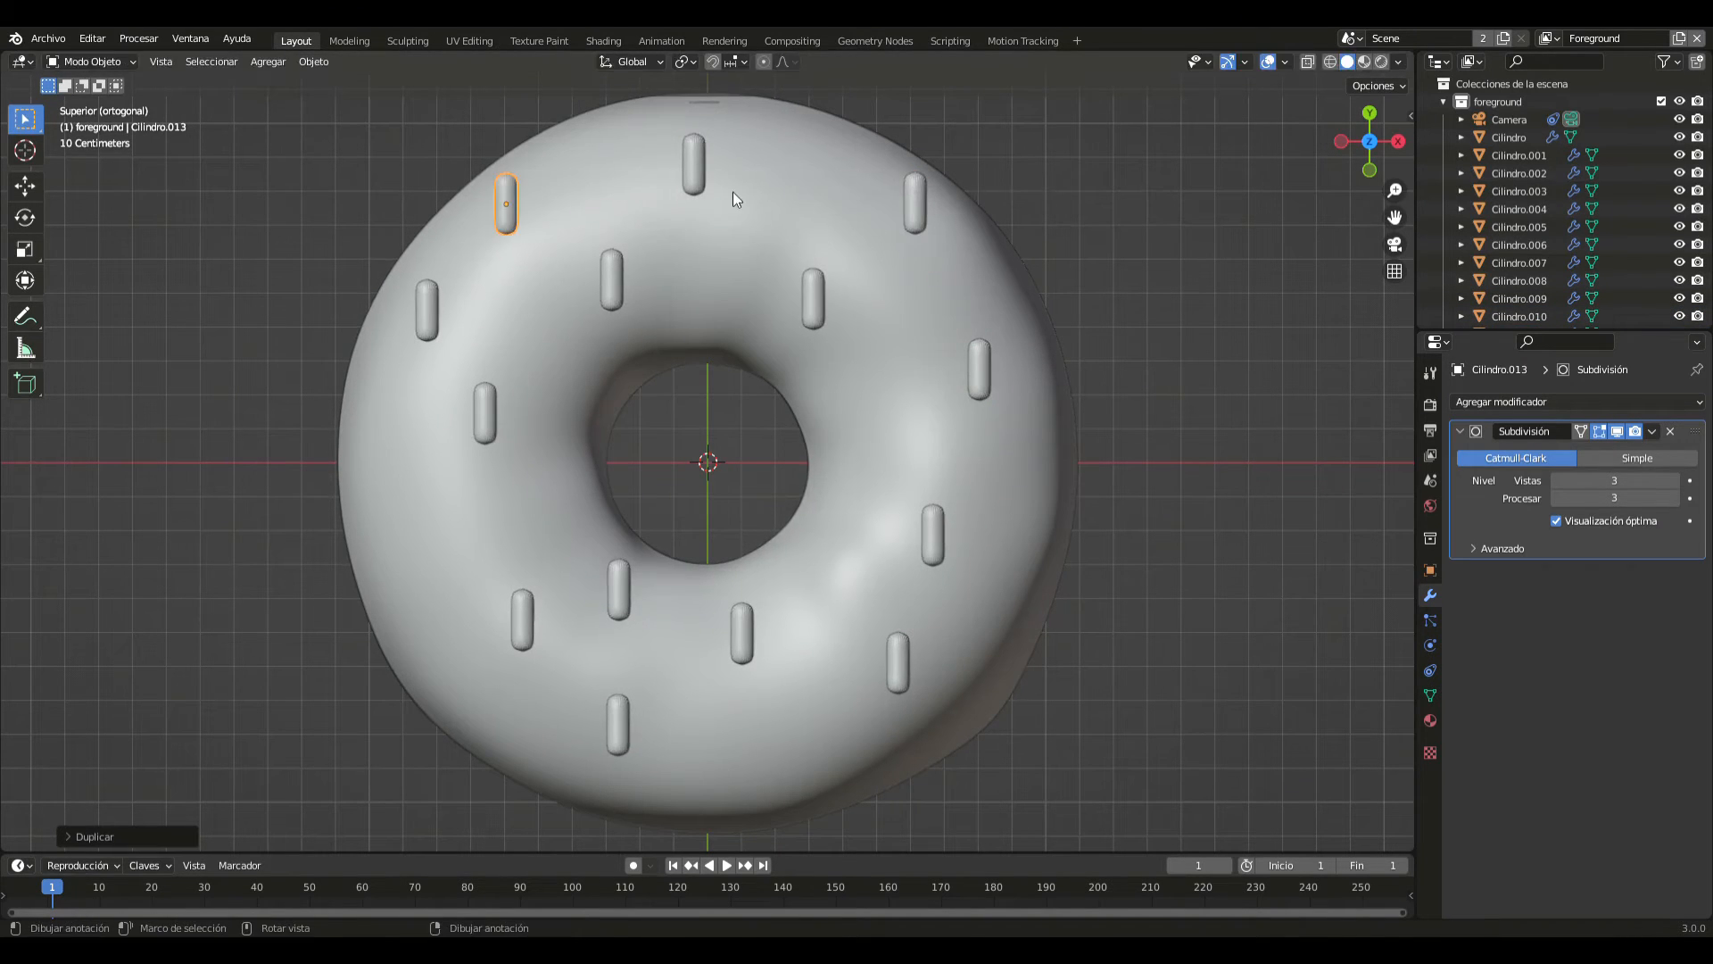
- Duplicate the sprinkle twice and place the copies near the icing's negative X rim, on and just below the X axis
key("shift+d")
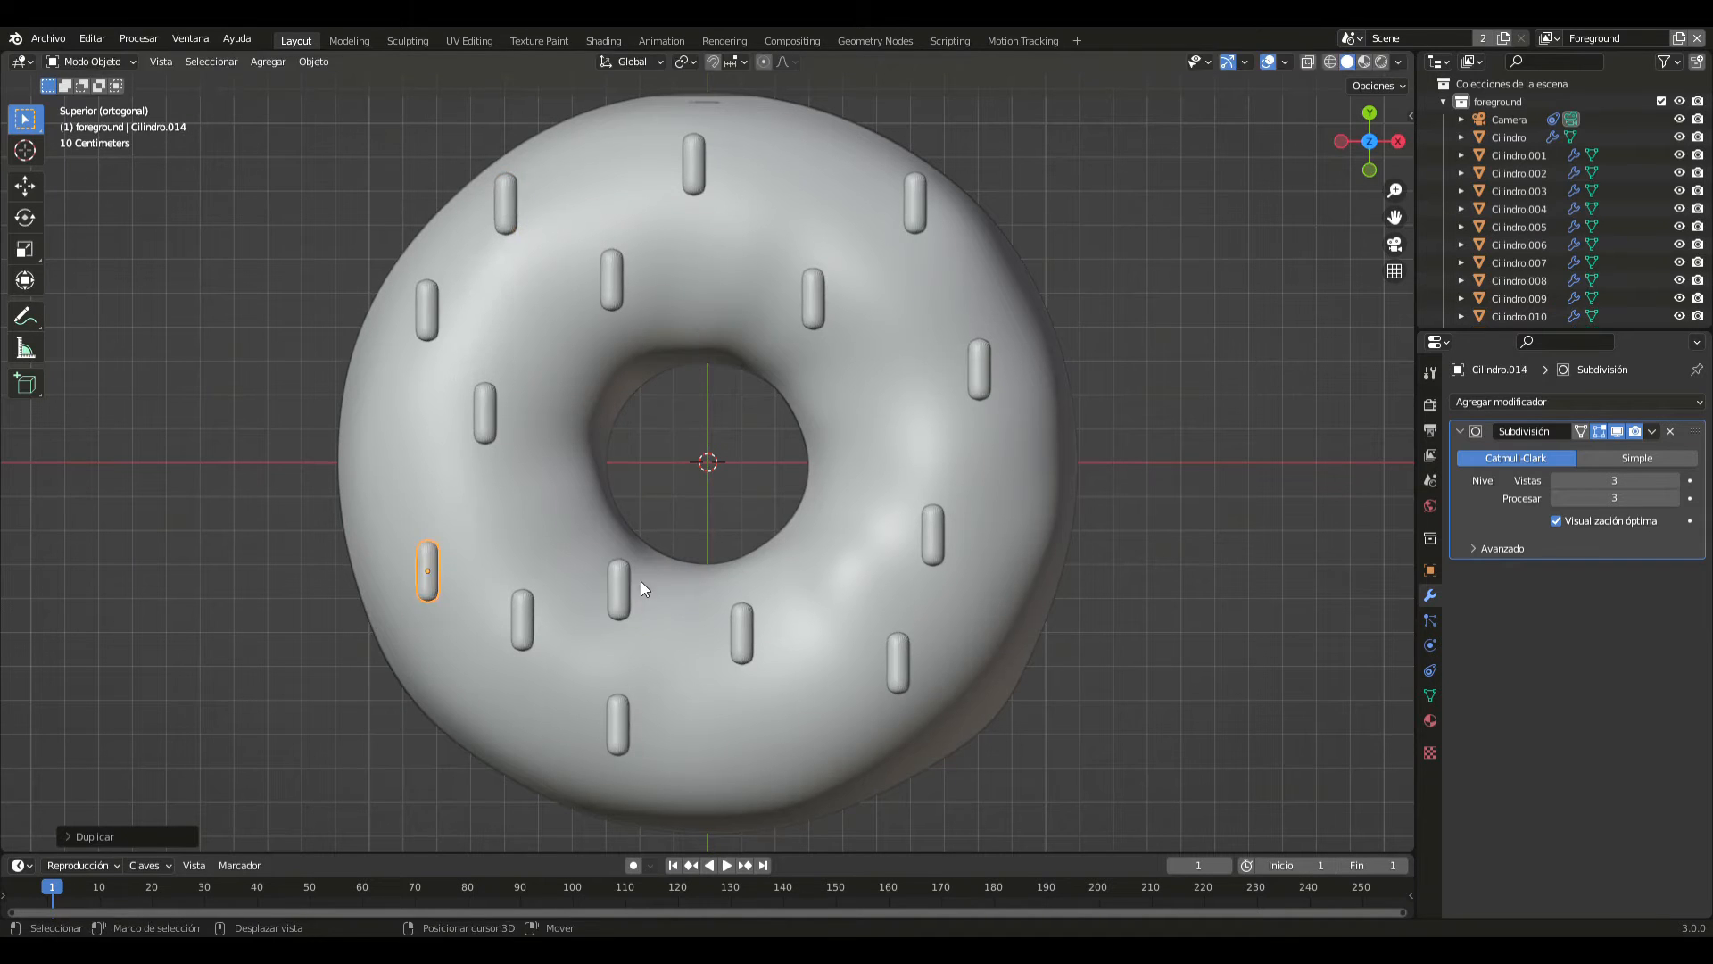
left_click(644, 589)
key("shift+d")
left_click(624, 471)
- Add three more sprinkle copies: one beside the hole on positive X, one on the positive X edge, and one near the negative Y rim
key("shift+d")
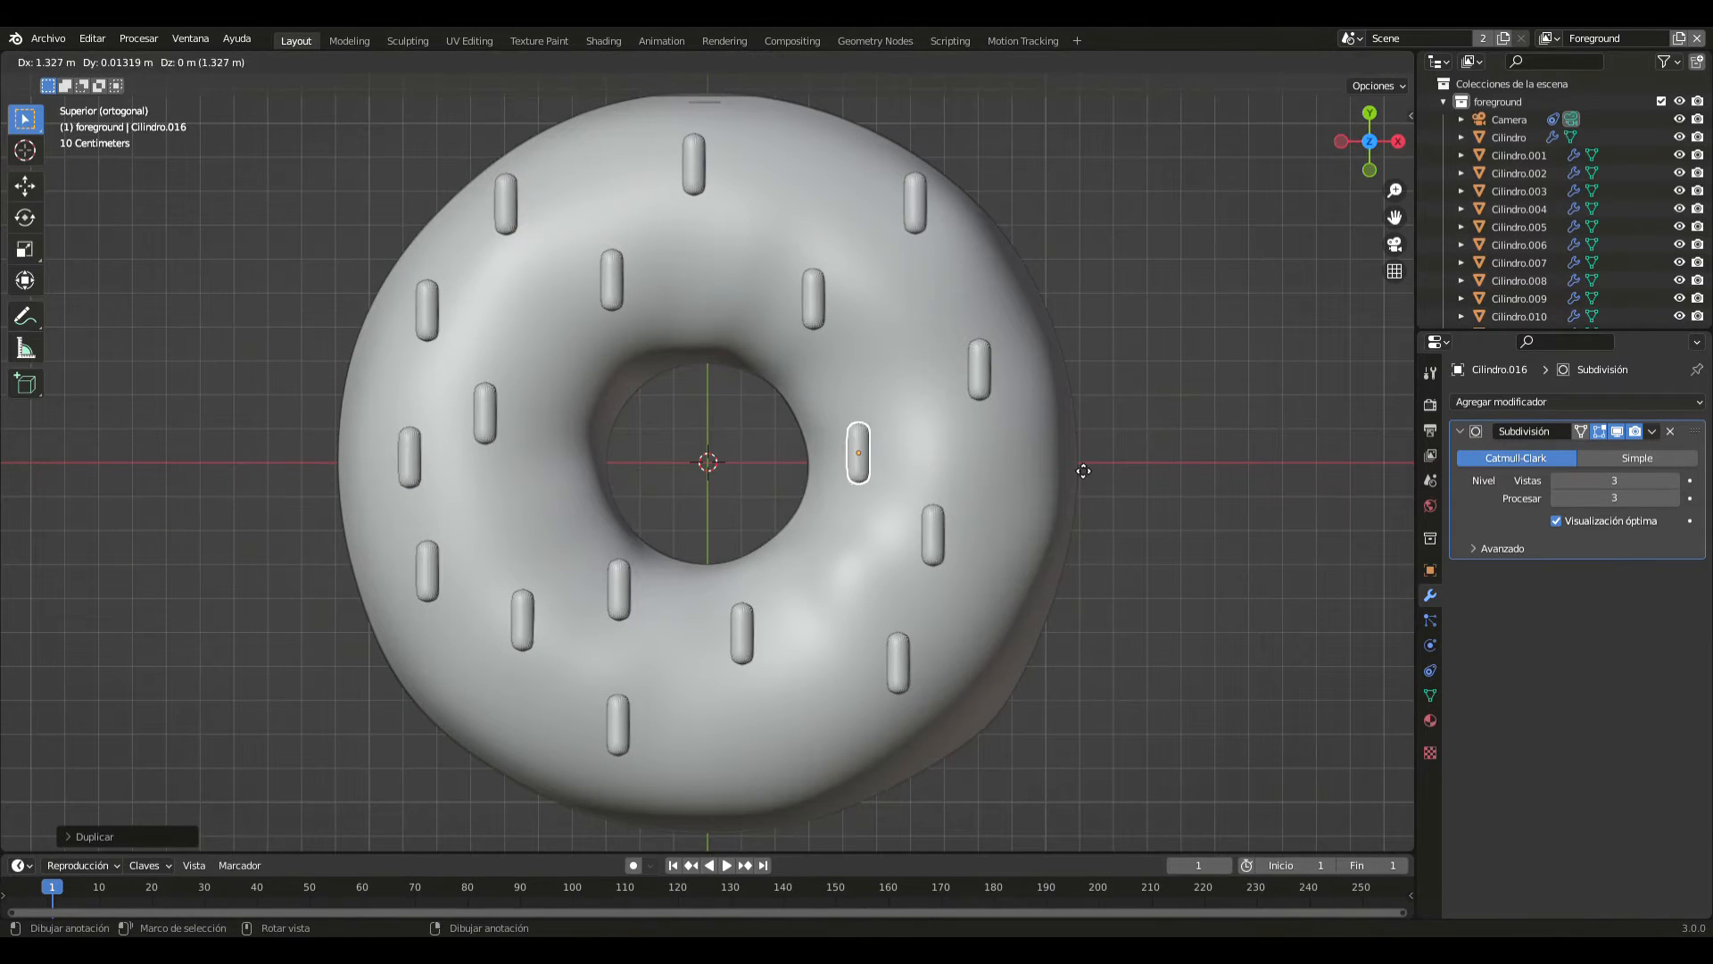
left_click(1077, 466)
key("shift+d")
left_click(1268, 529)
key("shift+d")
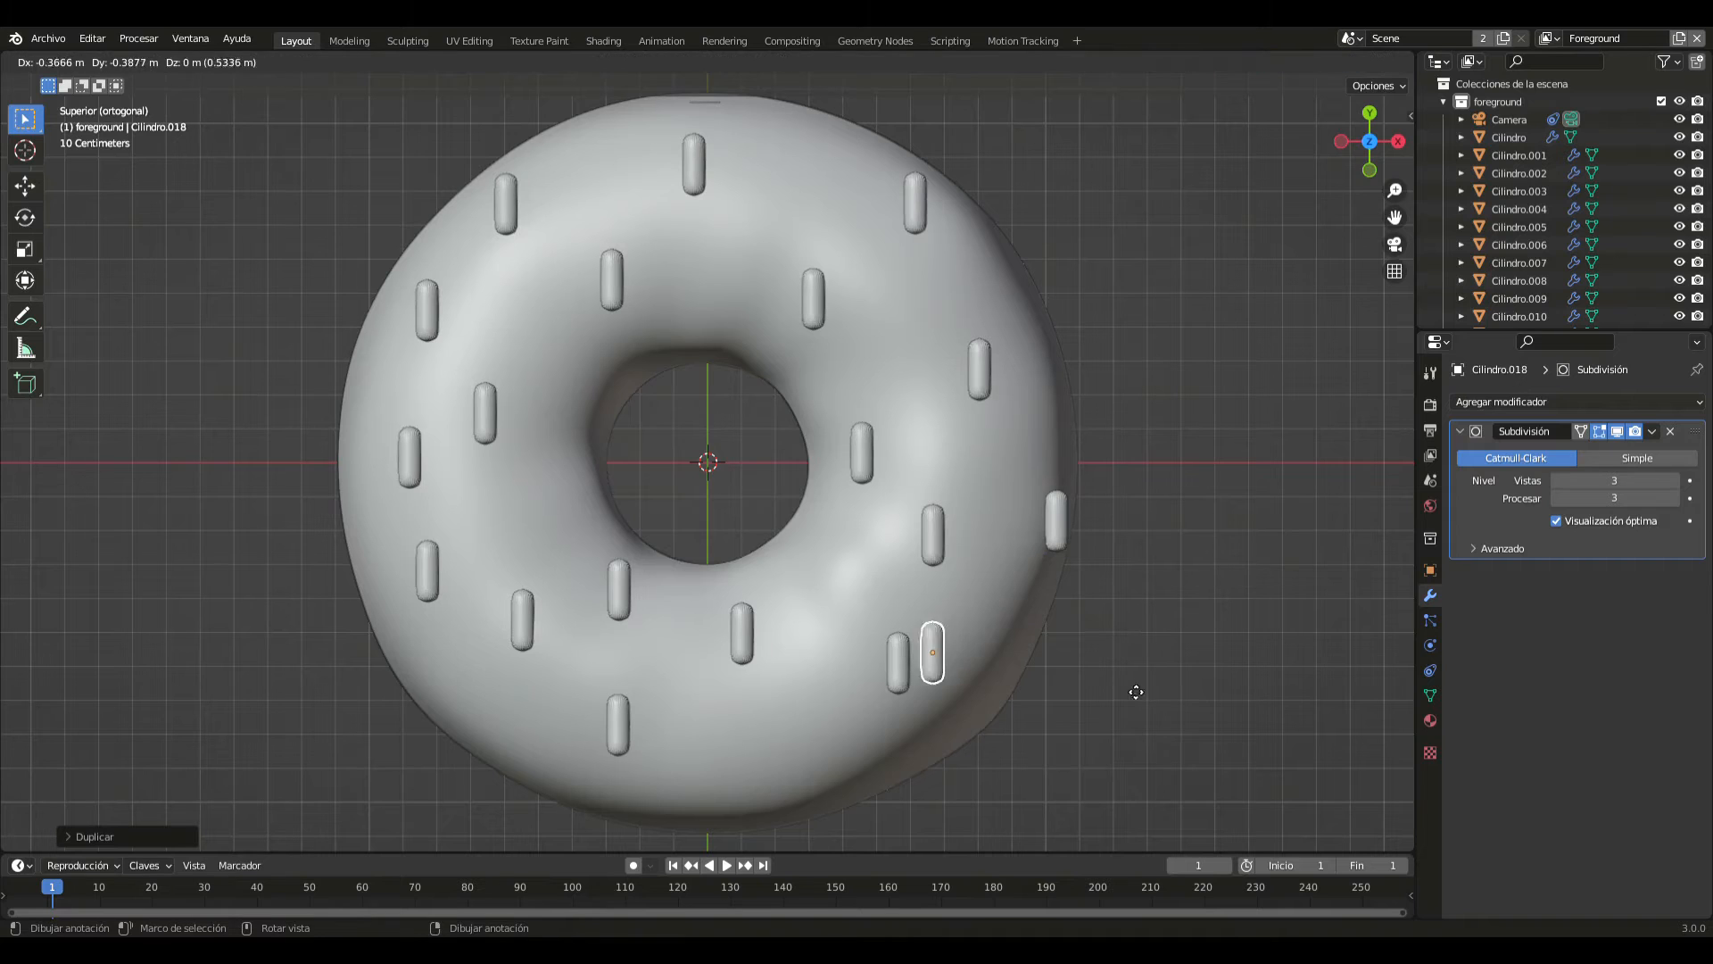
left_click(987, 762)
- Duplicate the sprinkle twice more and place the copies near the positive Y rim, one on each side of the Y axis
key("shift+d")
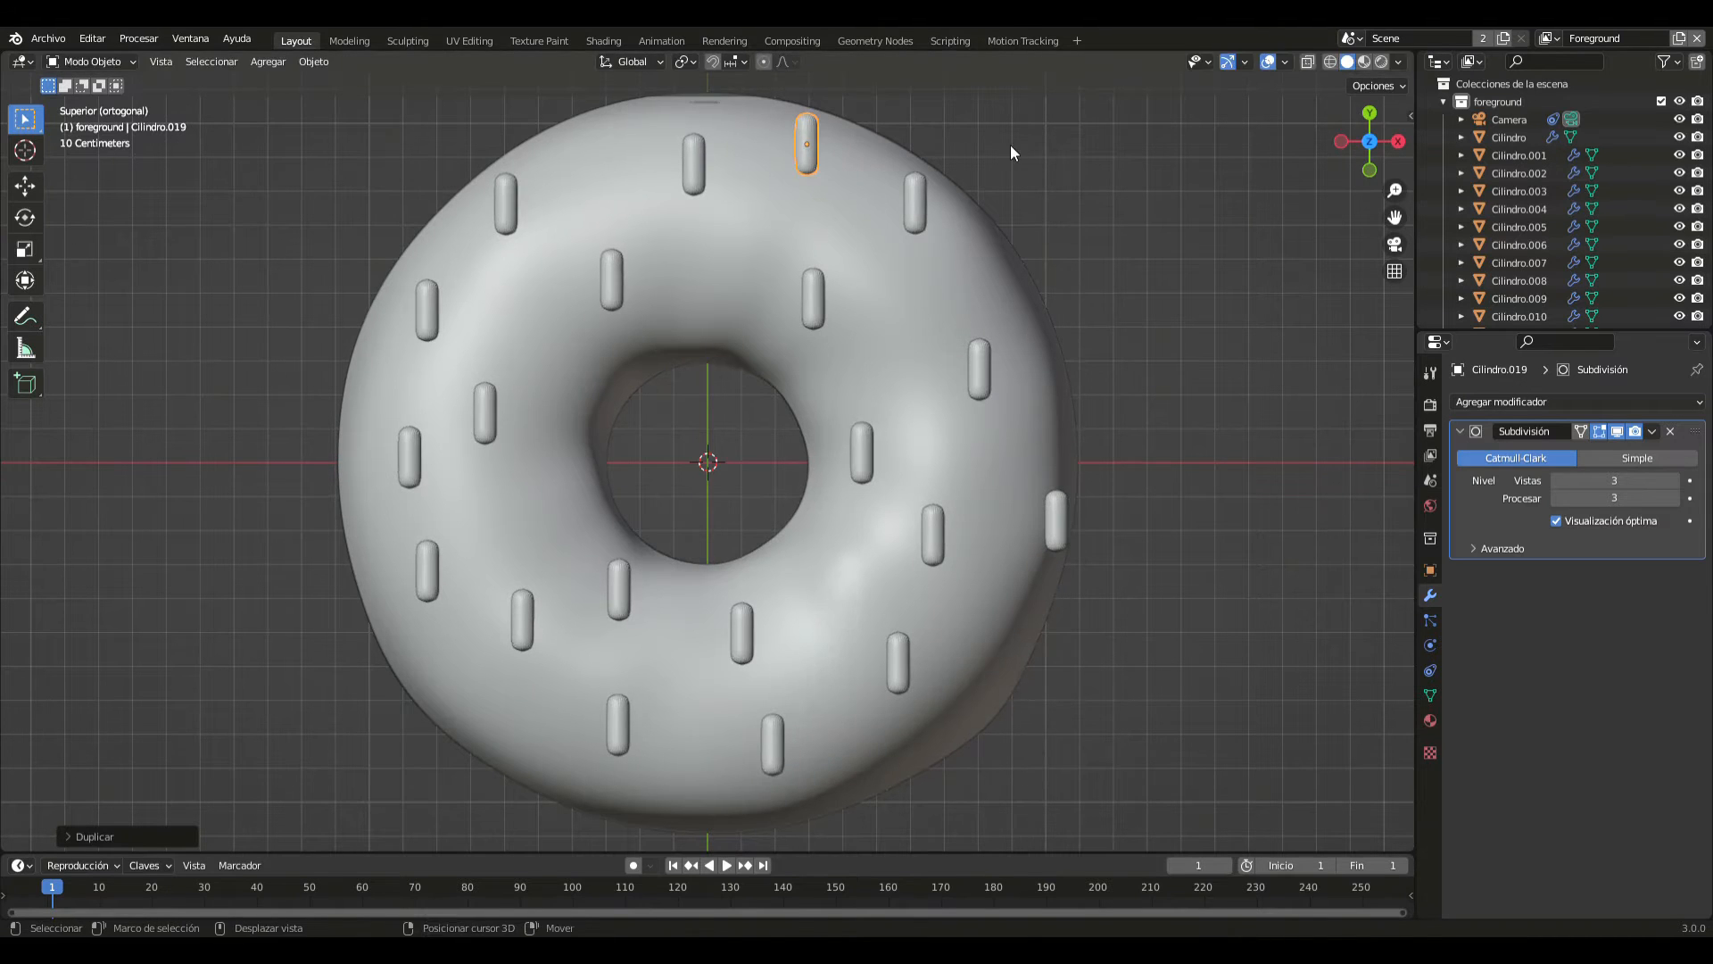
left_click(1010, 144)
key("shift+d")
left_click(798, 169)
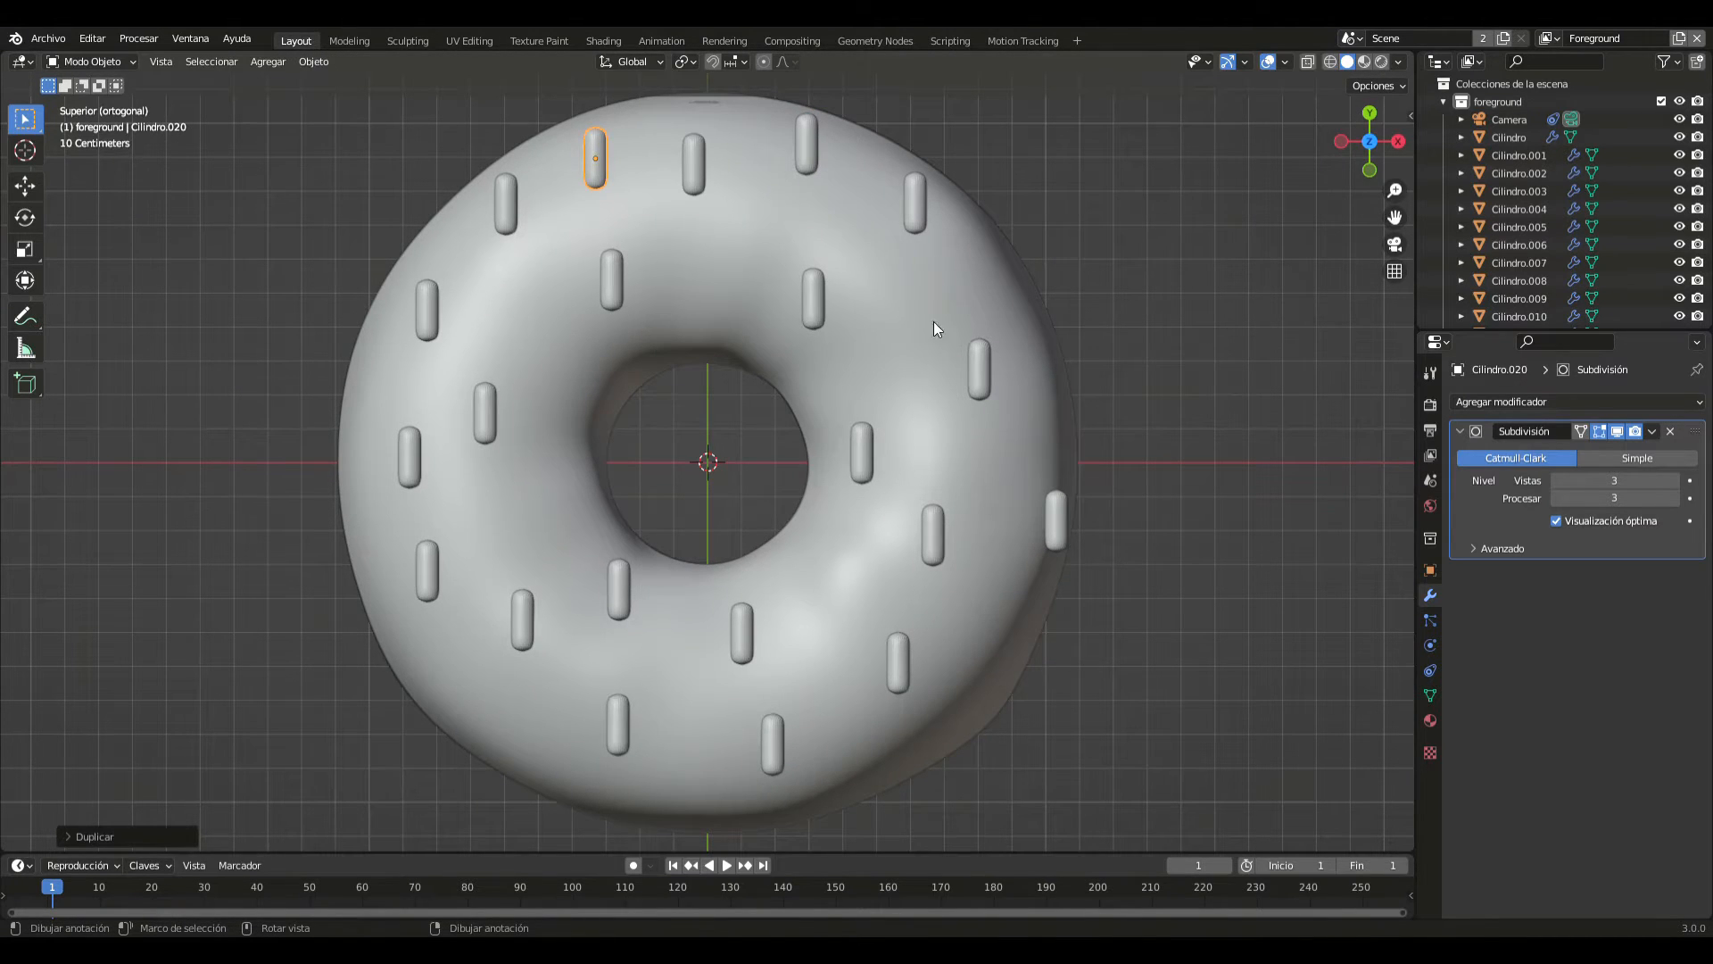
- From the top view, rotate the sprinkle on the positive X edge and the nearby one above the X axis to different slanted angles
middle_click_drag(978, 357, 775, 286)
middle_click_drag(885, 352, 869, 292)
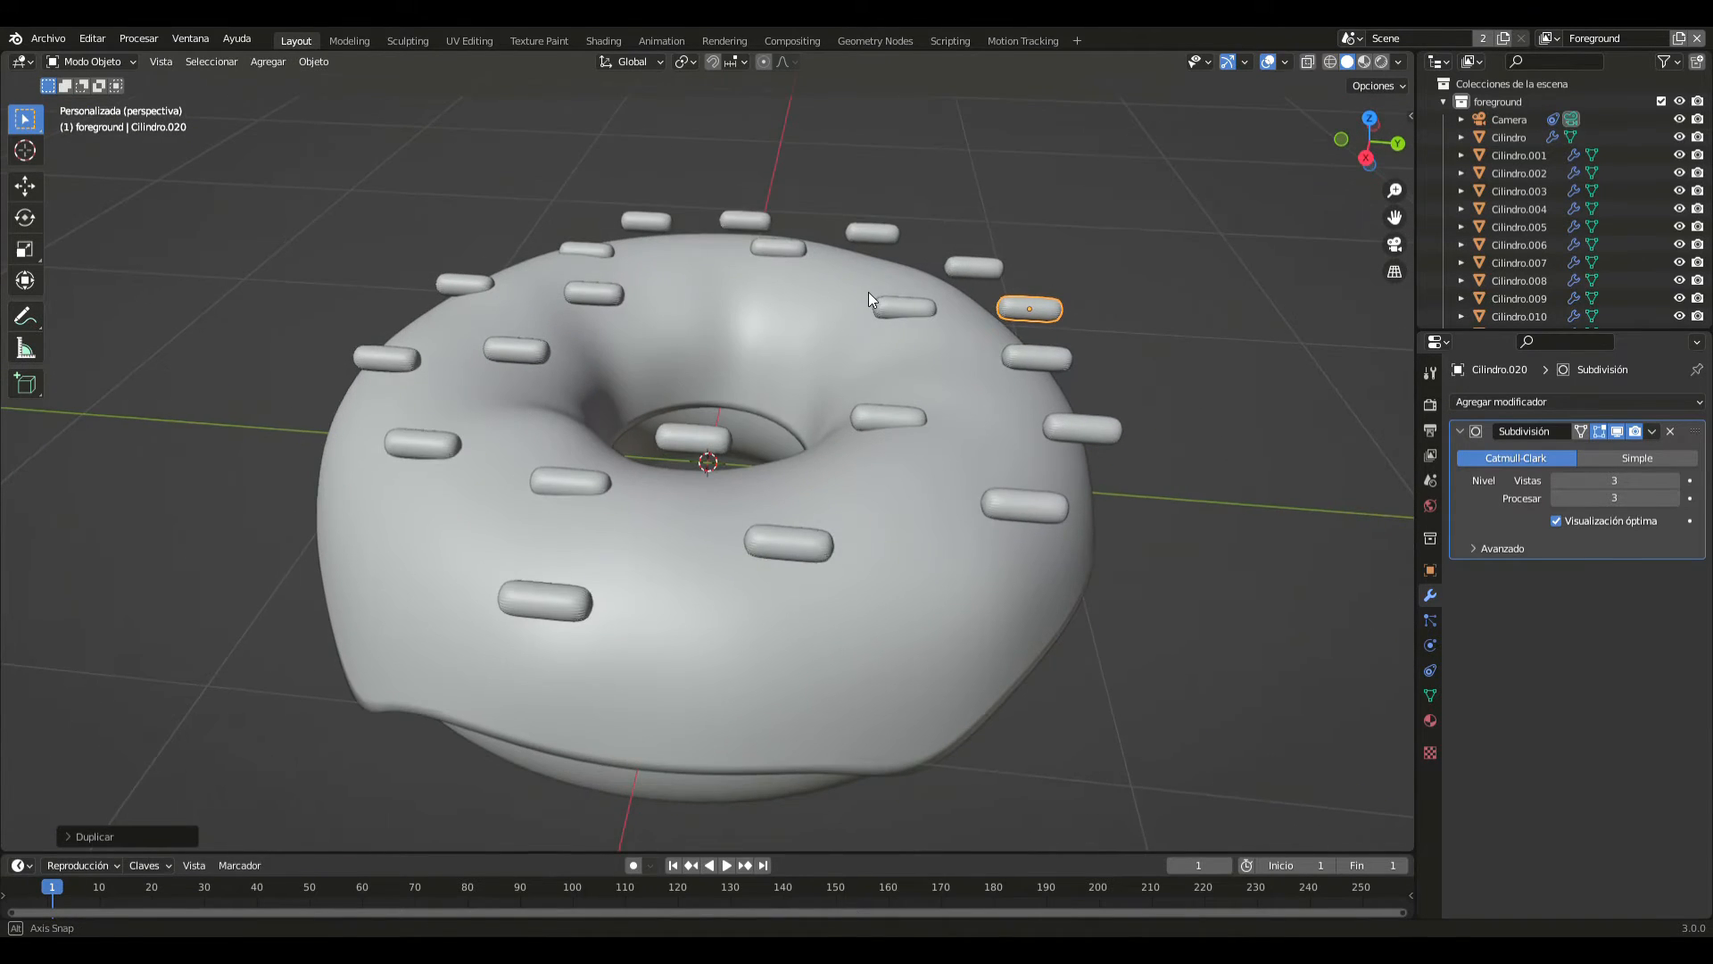
key("KP_1")
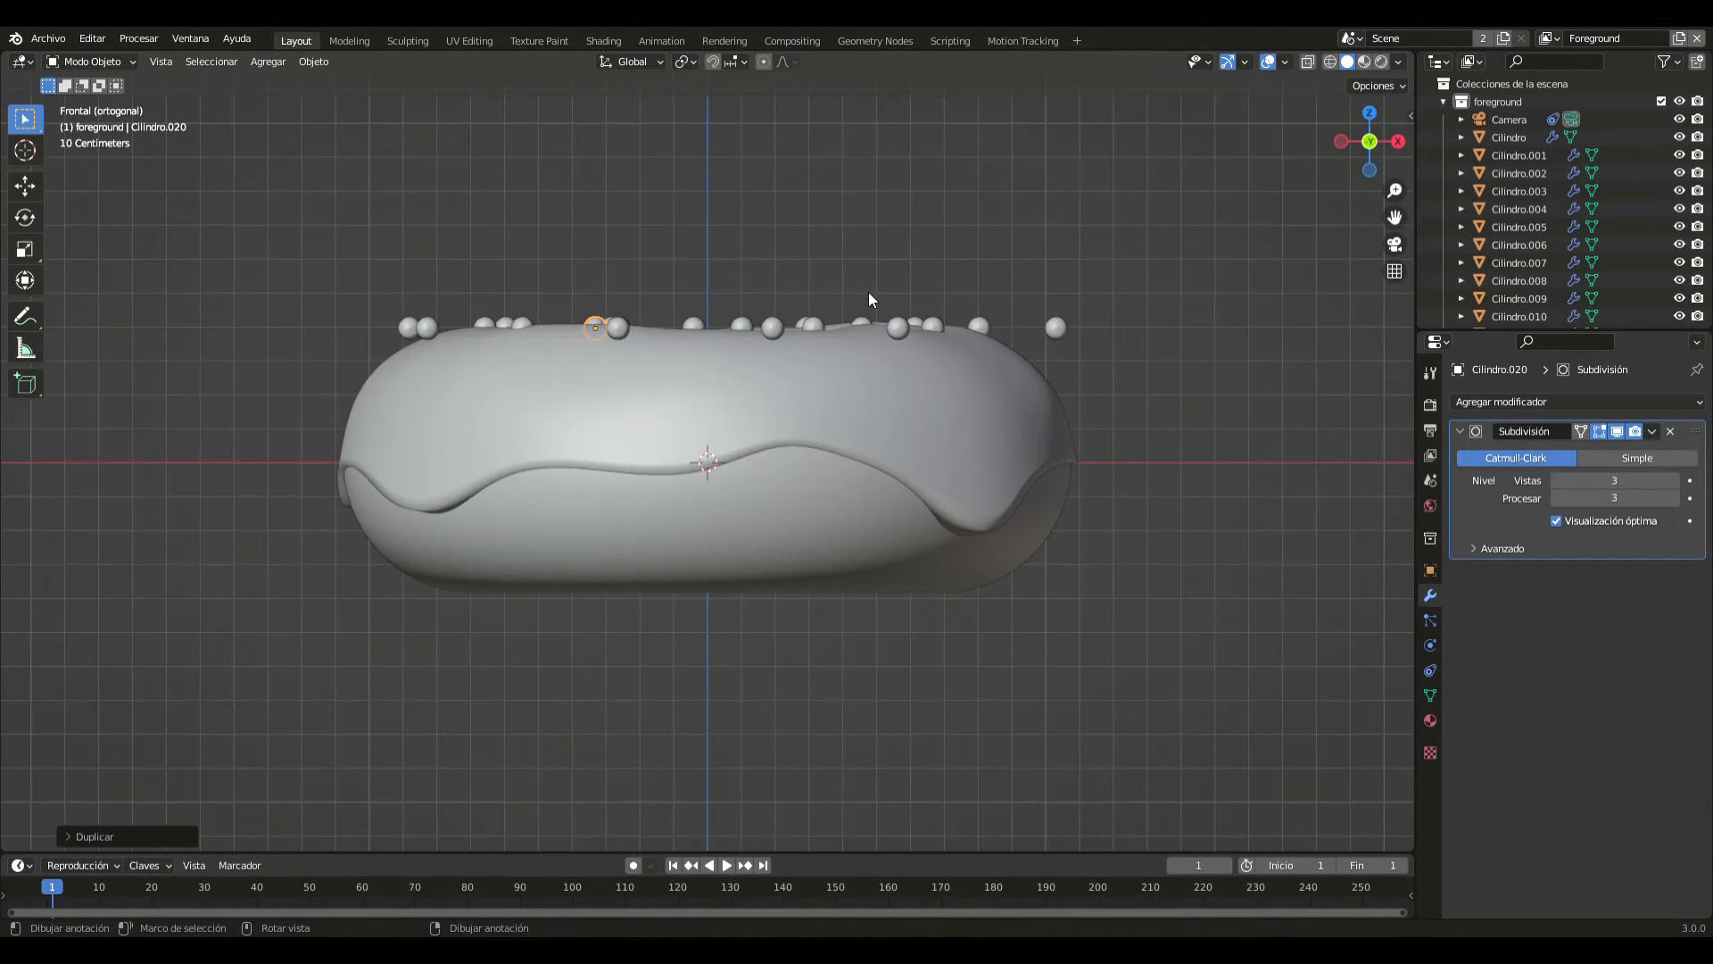
key("KP_7")
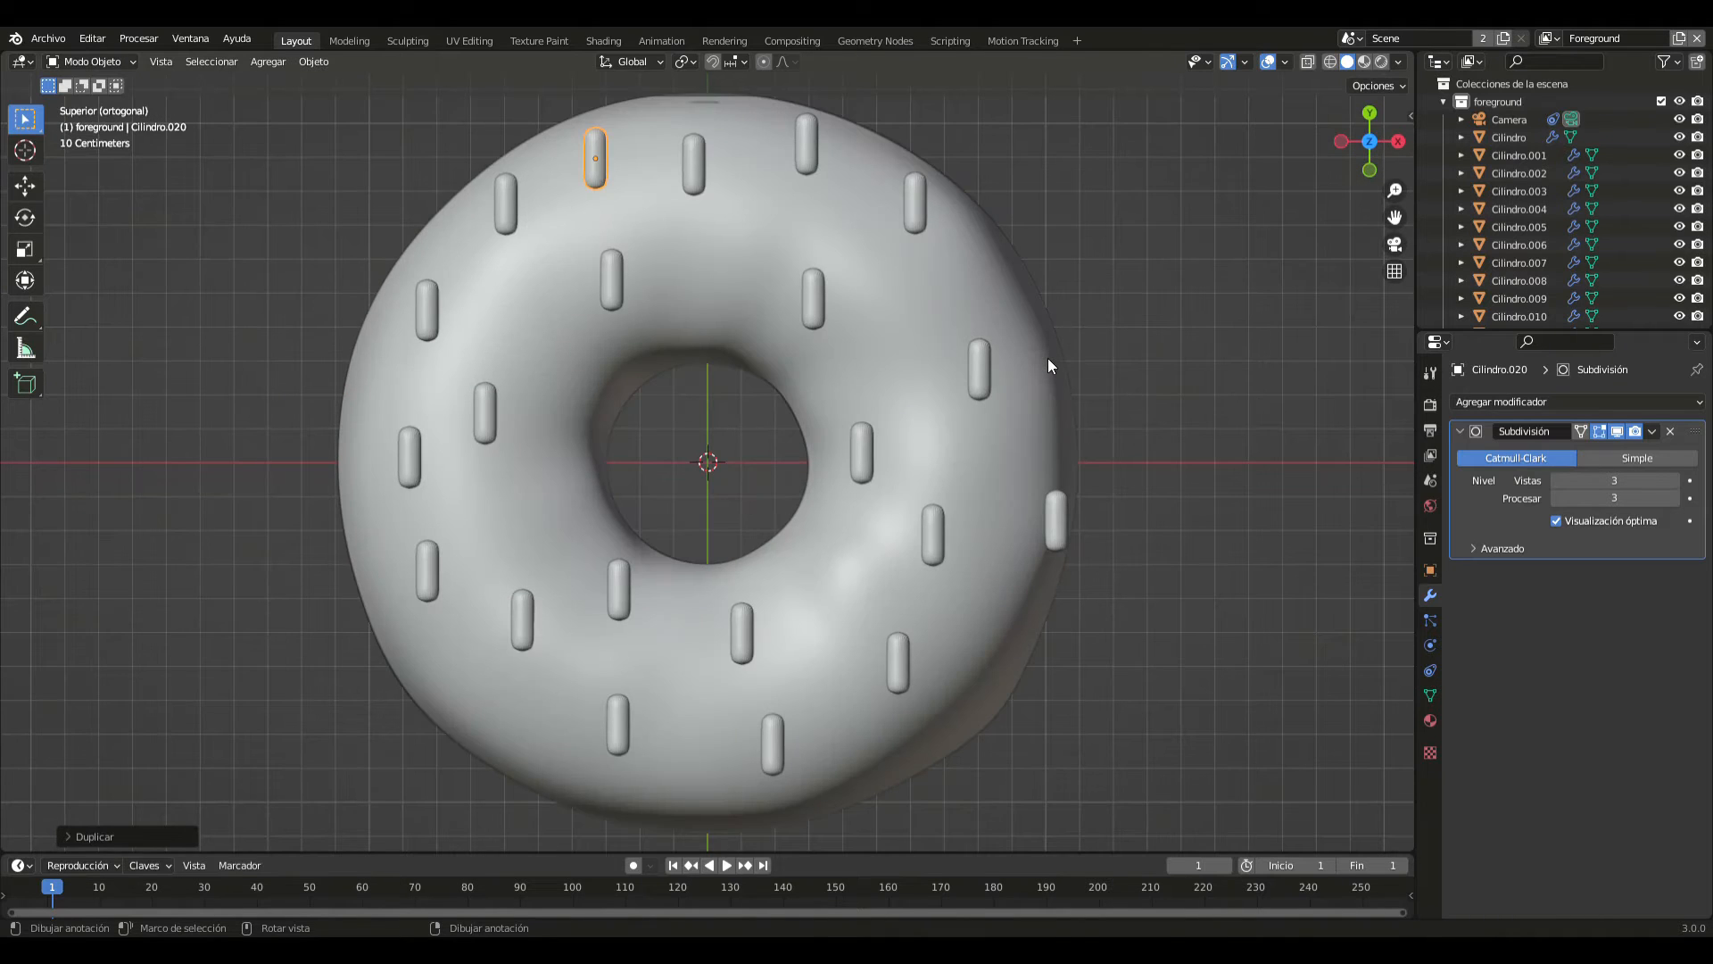
left_click(1055, 527)
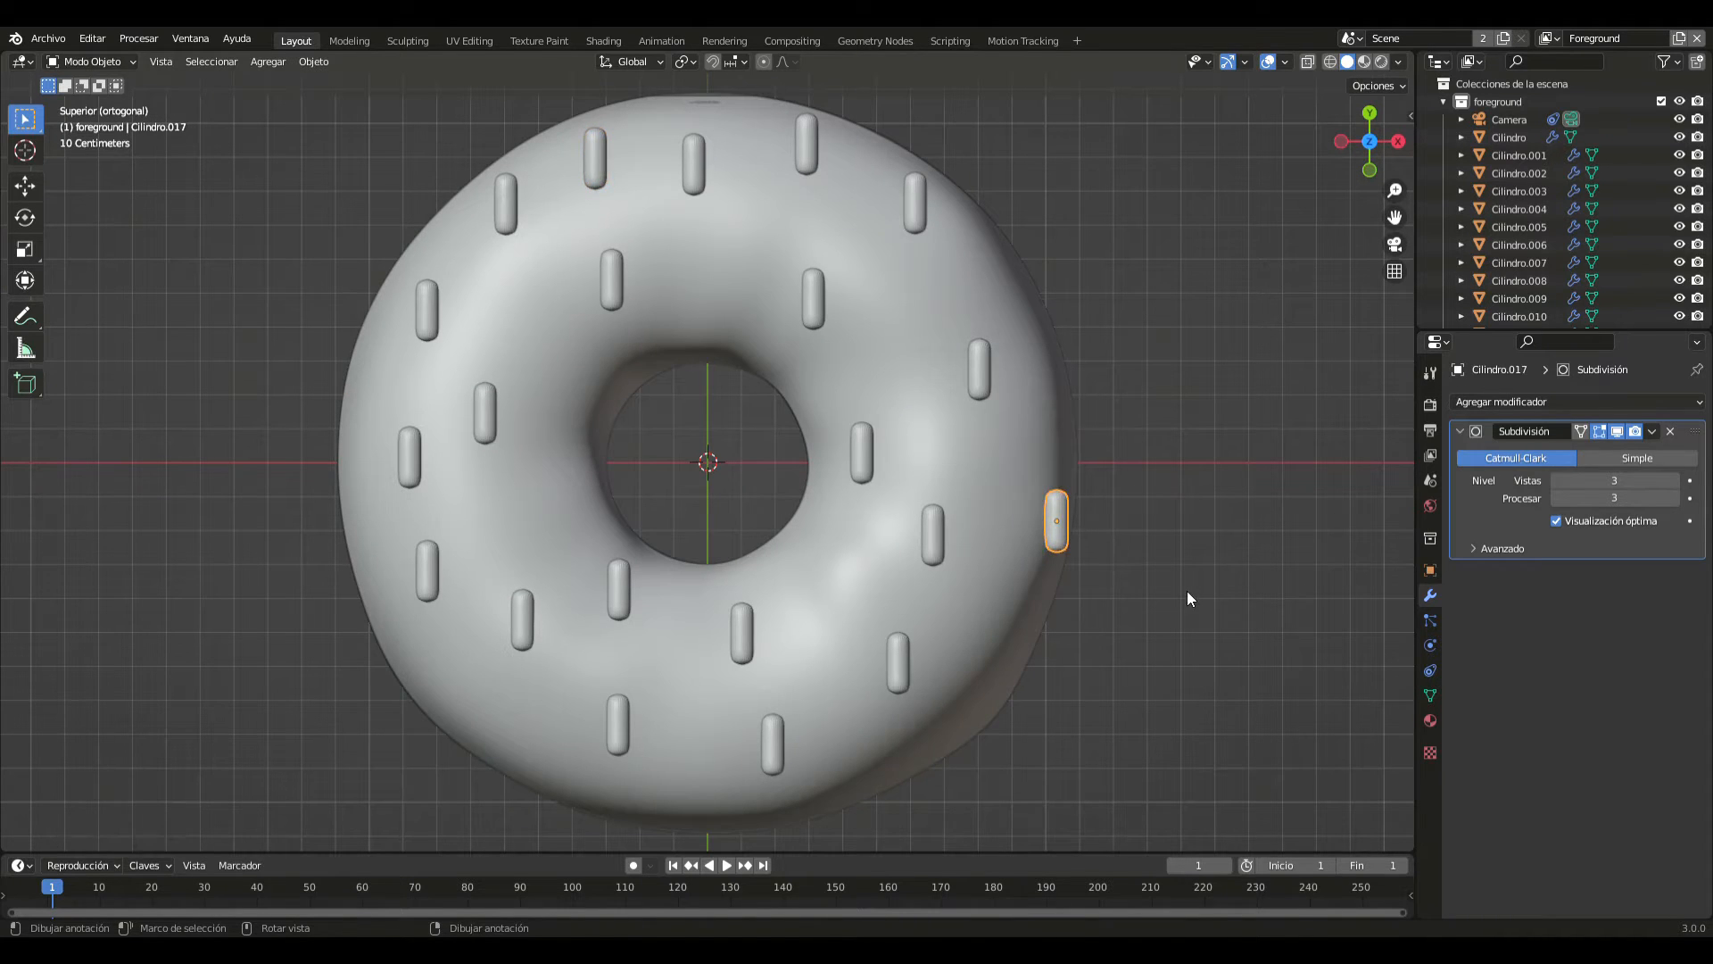
key("r")
left_click(1212, 373)
left_click(982, 361)
key("r")
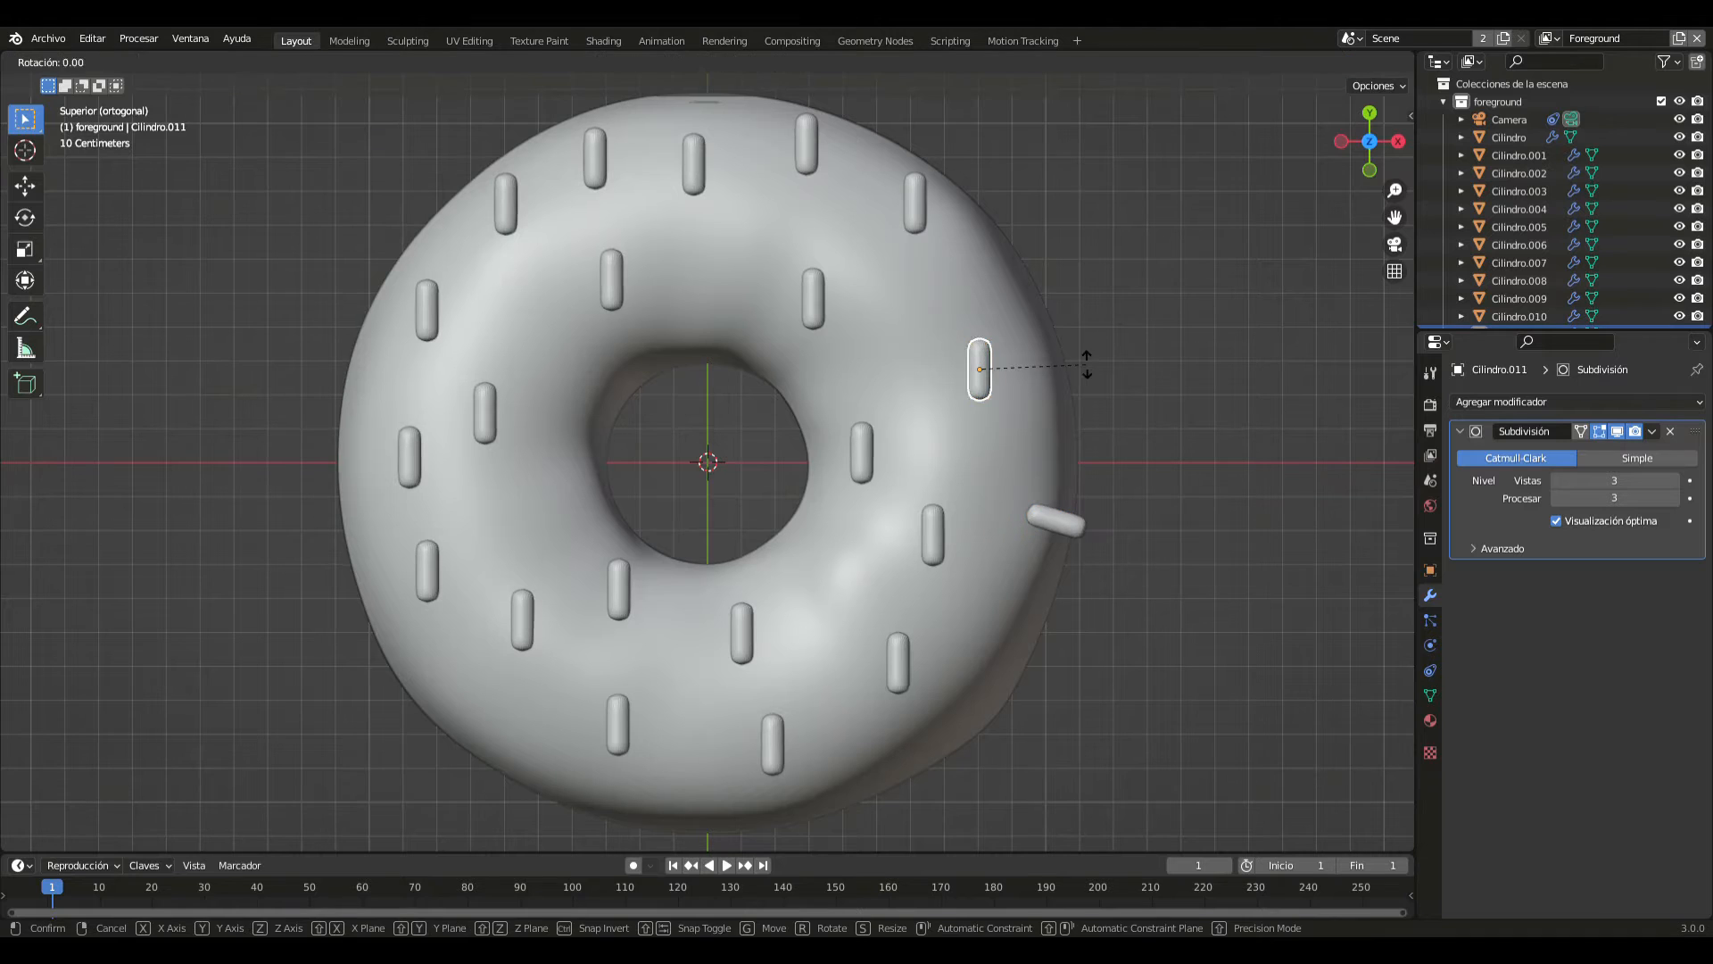
left_click(1033, 470)
- In the positive X, positive Y quadrant, rotate the inner sprinkle to a diagonal and turn the rim sprinkle parallel to X
left_click(813, 302)
key("r")
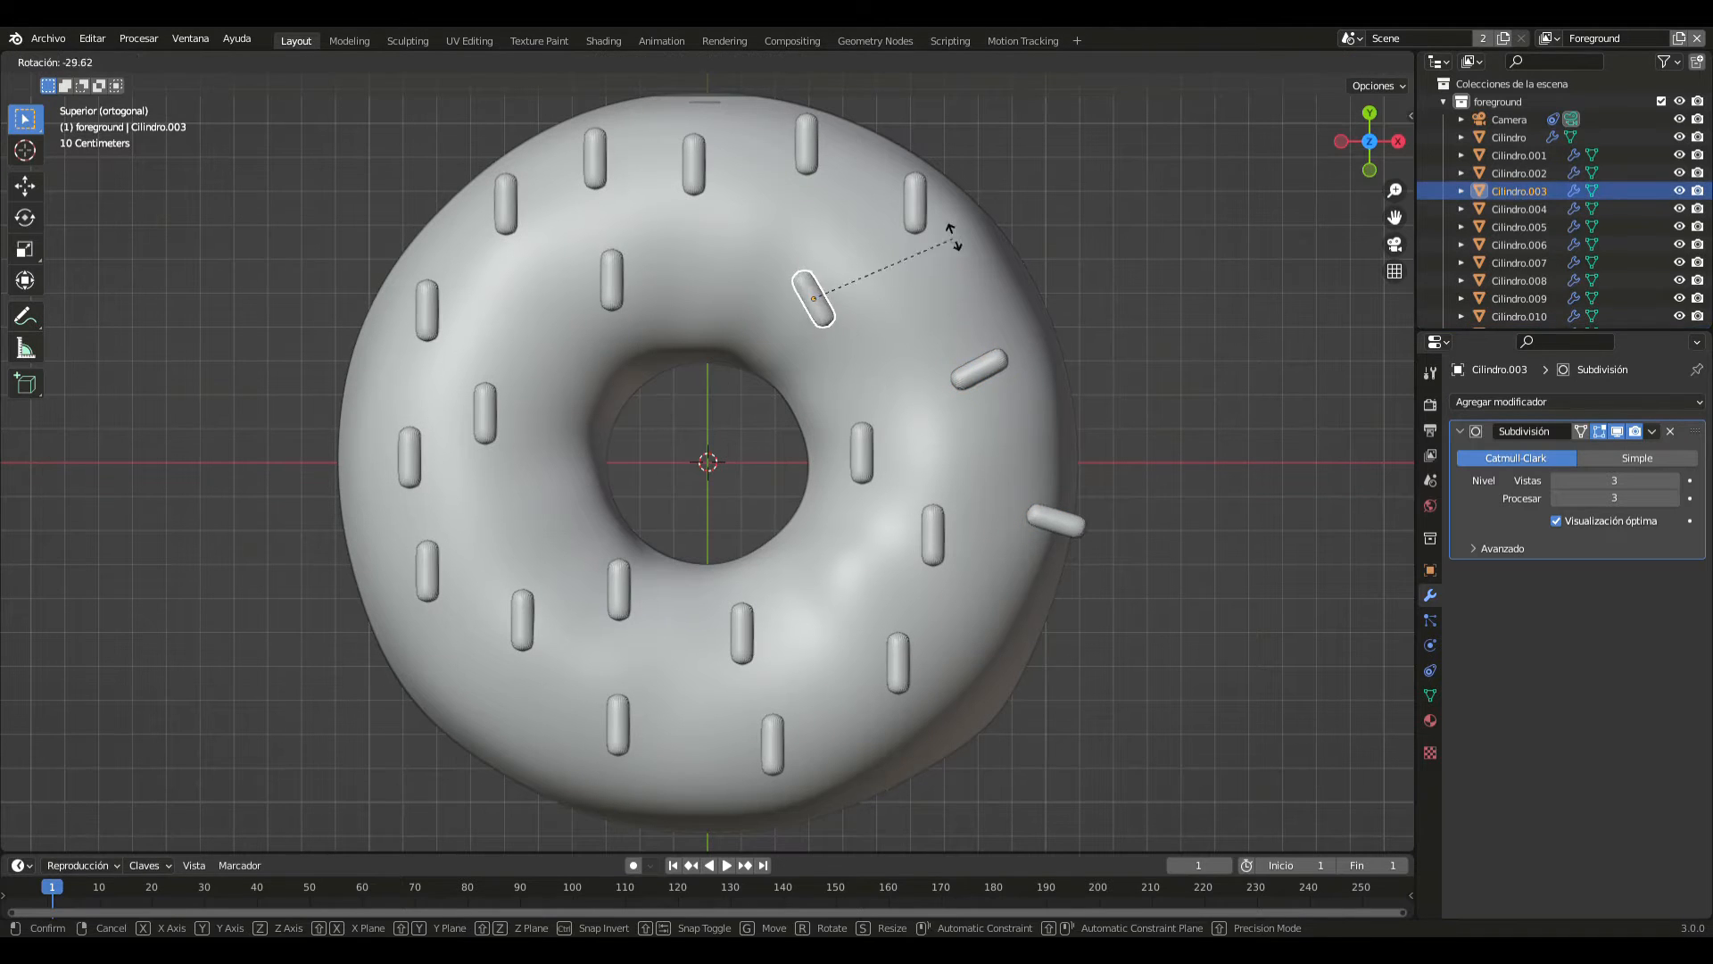
left_click(940, 218)
left_click(904, 205)
key("r")
left_click(928, 125)
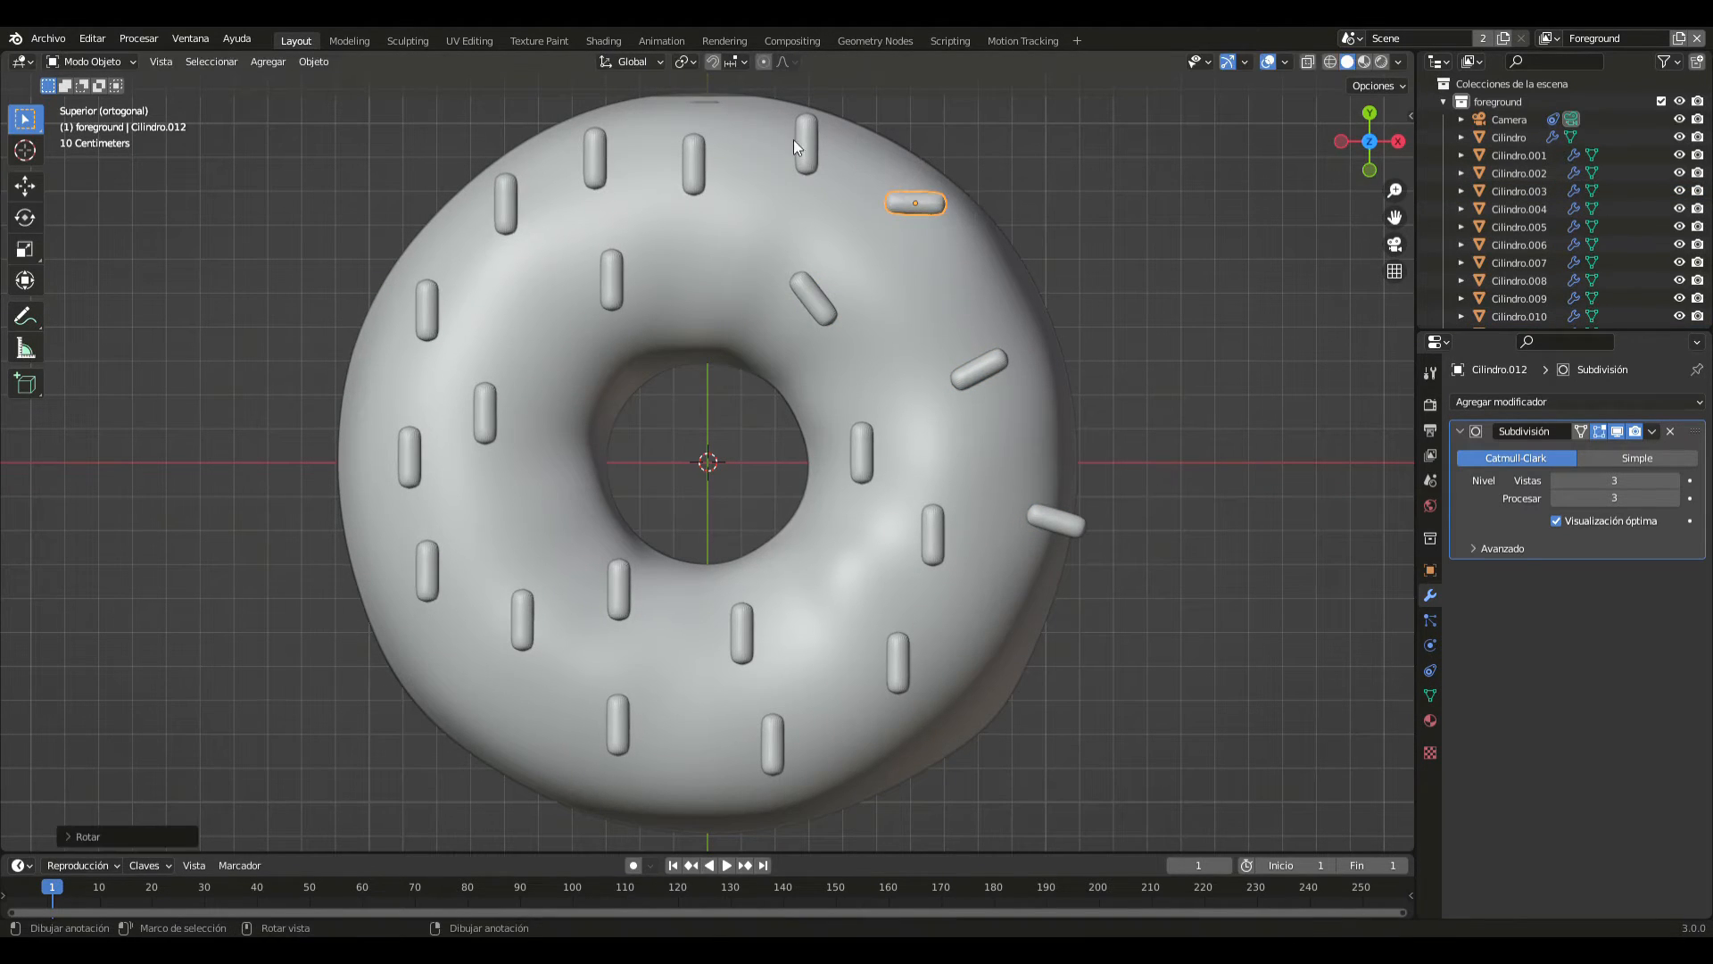
- Rotate the two positive Y rim sprinkles nearest the Y axis to opposing slanted angles
left_click(844, 148)
left_click(813, 149)
key("r")
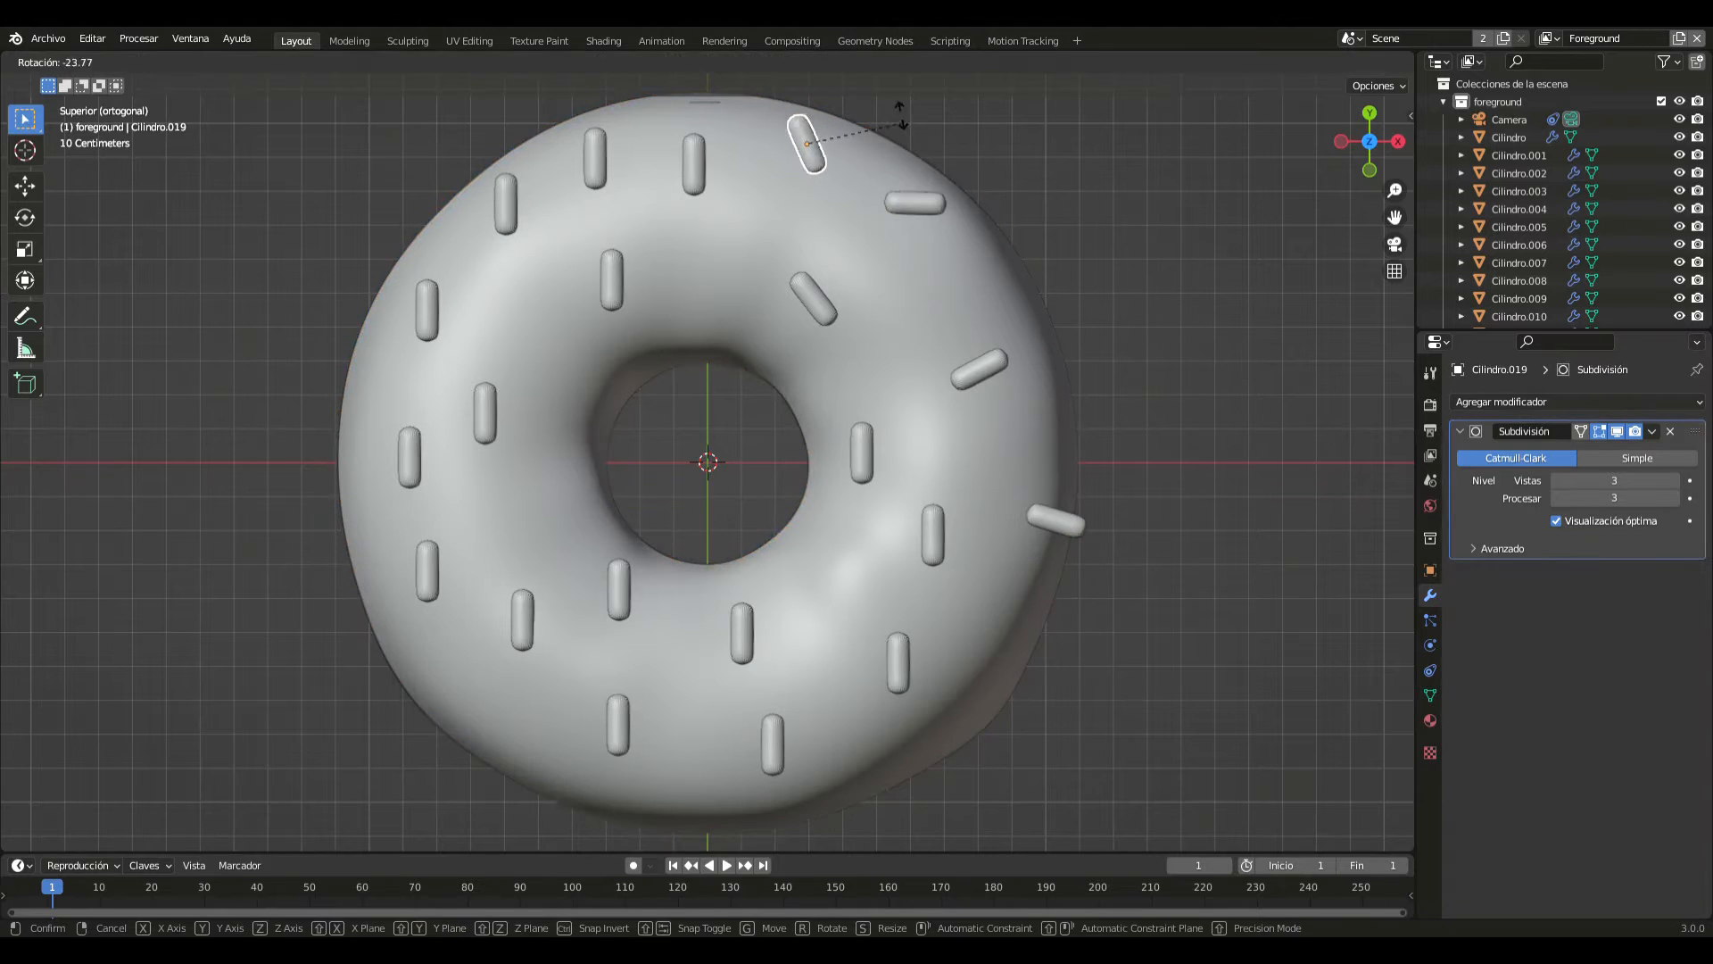
left_click(757, 125)
left_click(692, 159)
key("r")
left_click(709, 291)
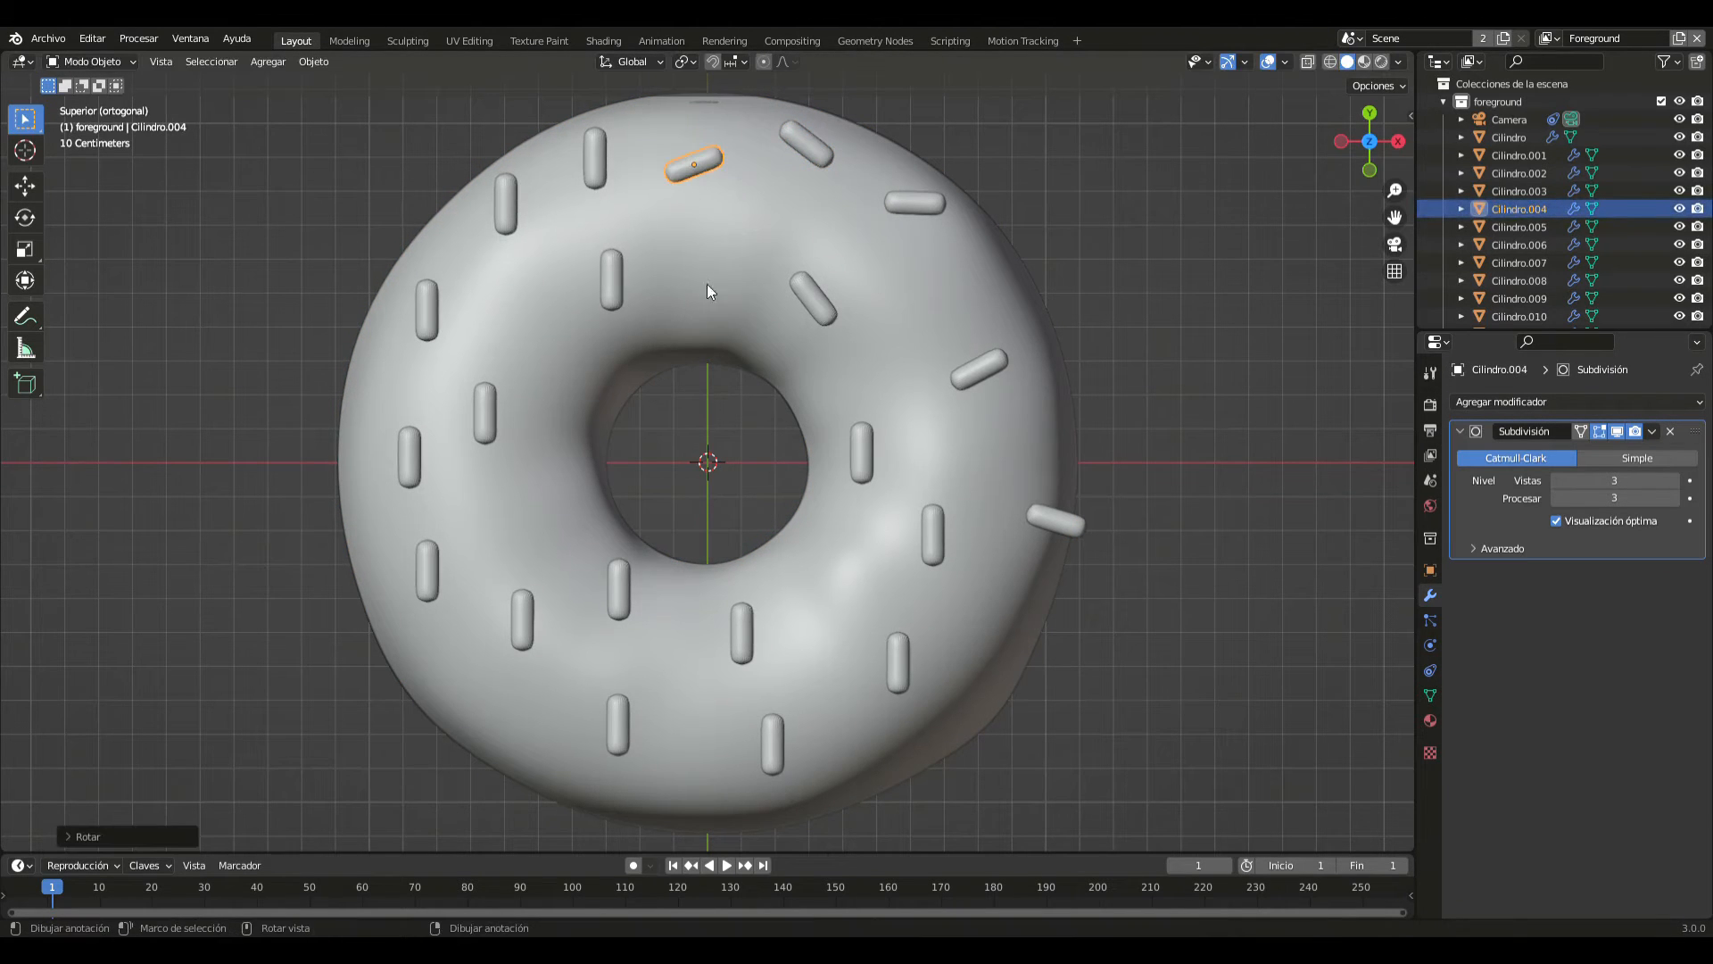
- Rotate the two rim sprinkles in the negative X, positive Y quadrant diagonally, sloping down towards the doughnut's hole
left_click(596, 165)
key("r")
left_click(666, 109)
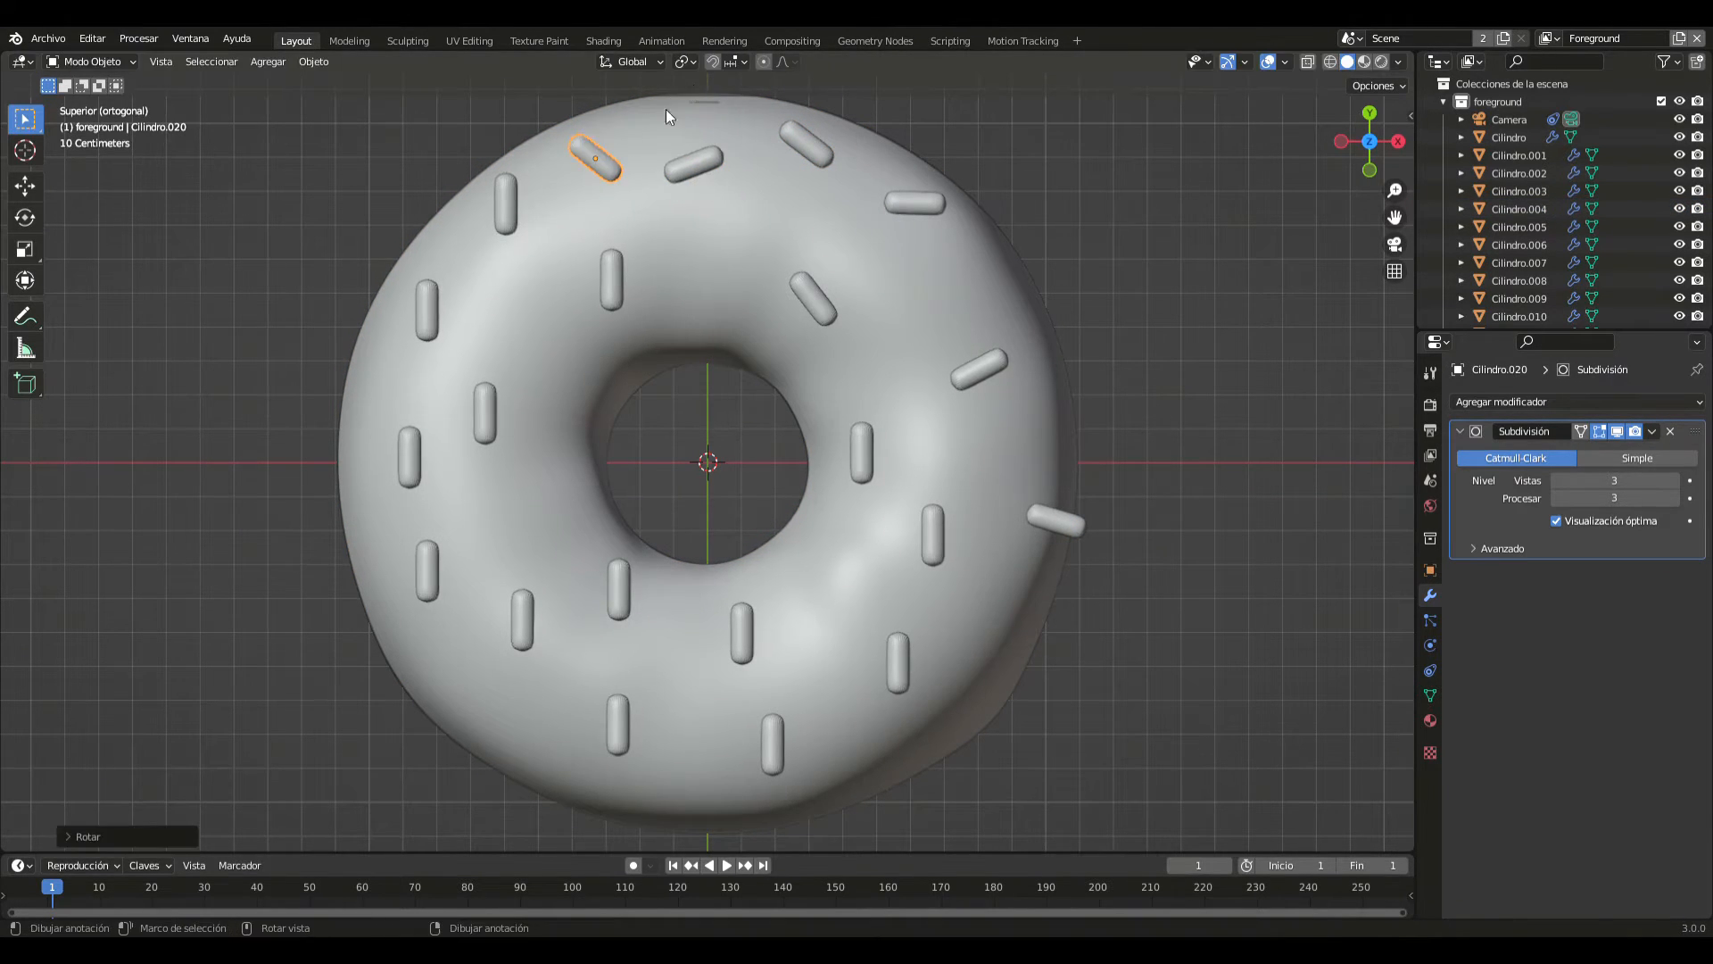
left_click(508, 192)
key("r")
left_click(550, 157)
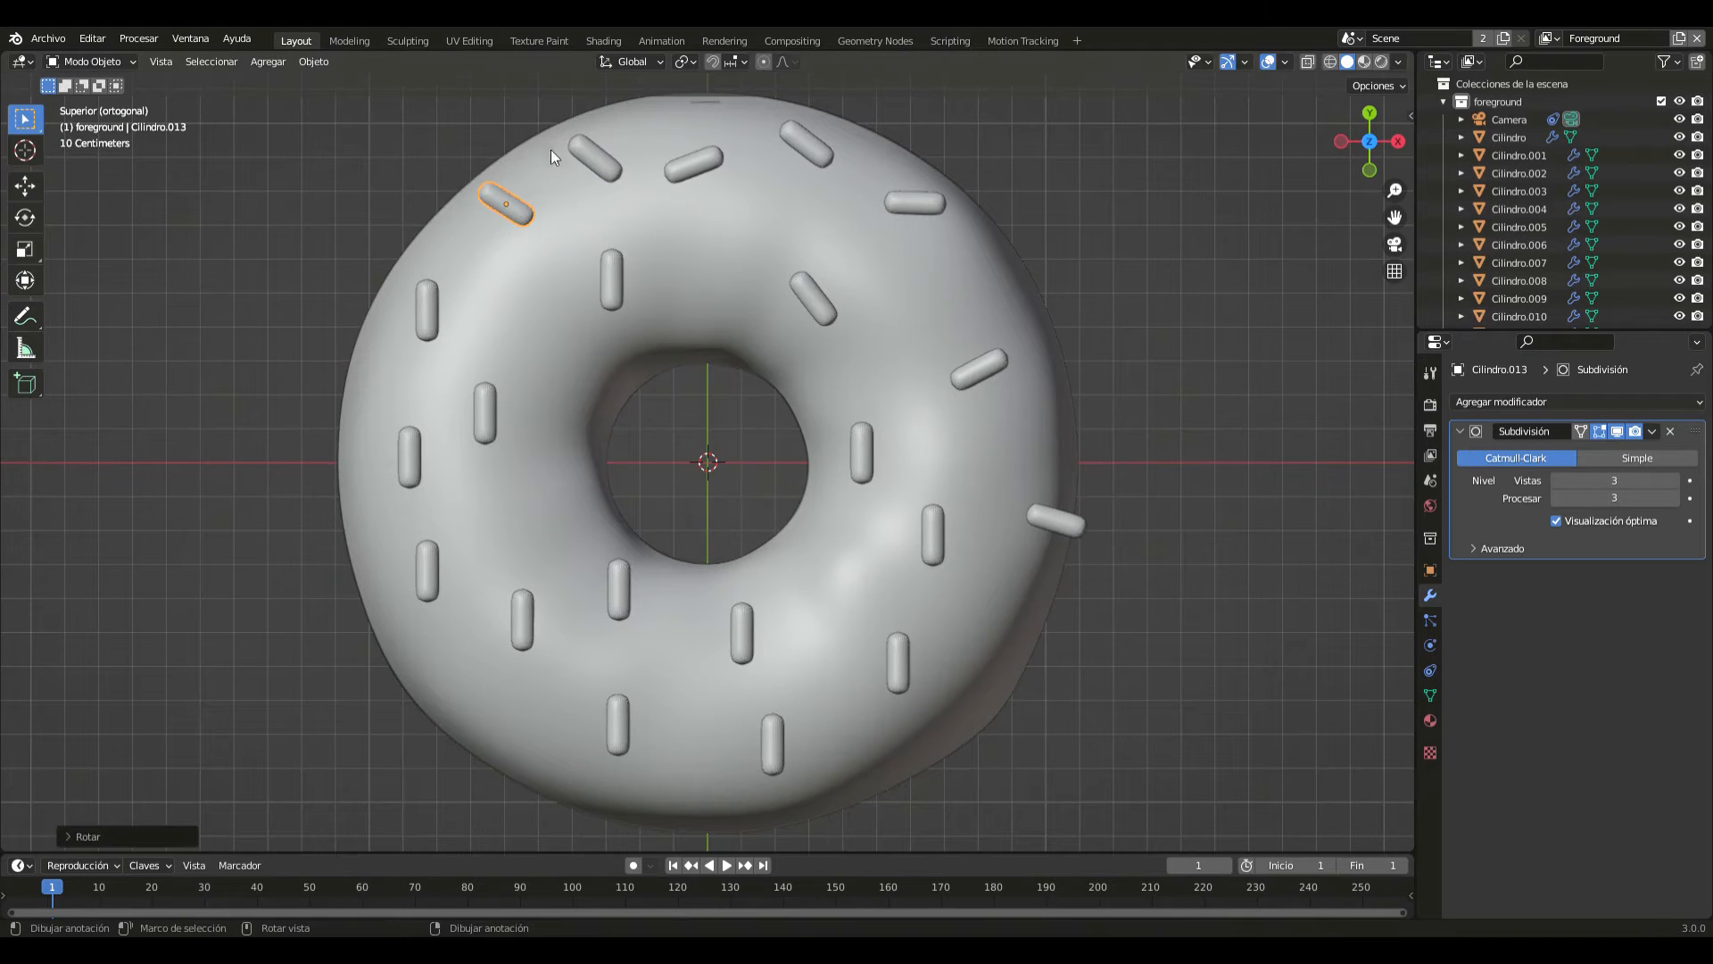
- Rotate the three sprinkles around the negative X side, one parallel to X and the other two to opposing diagonals
left_click(426, 318)
key("r")
left_click(394, 353)
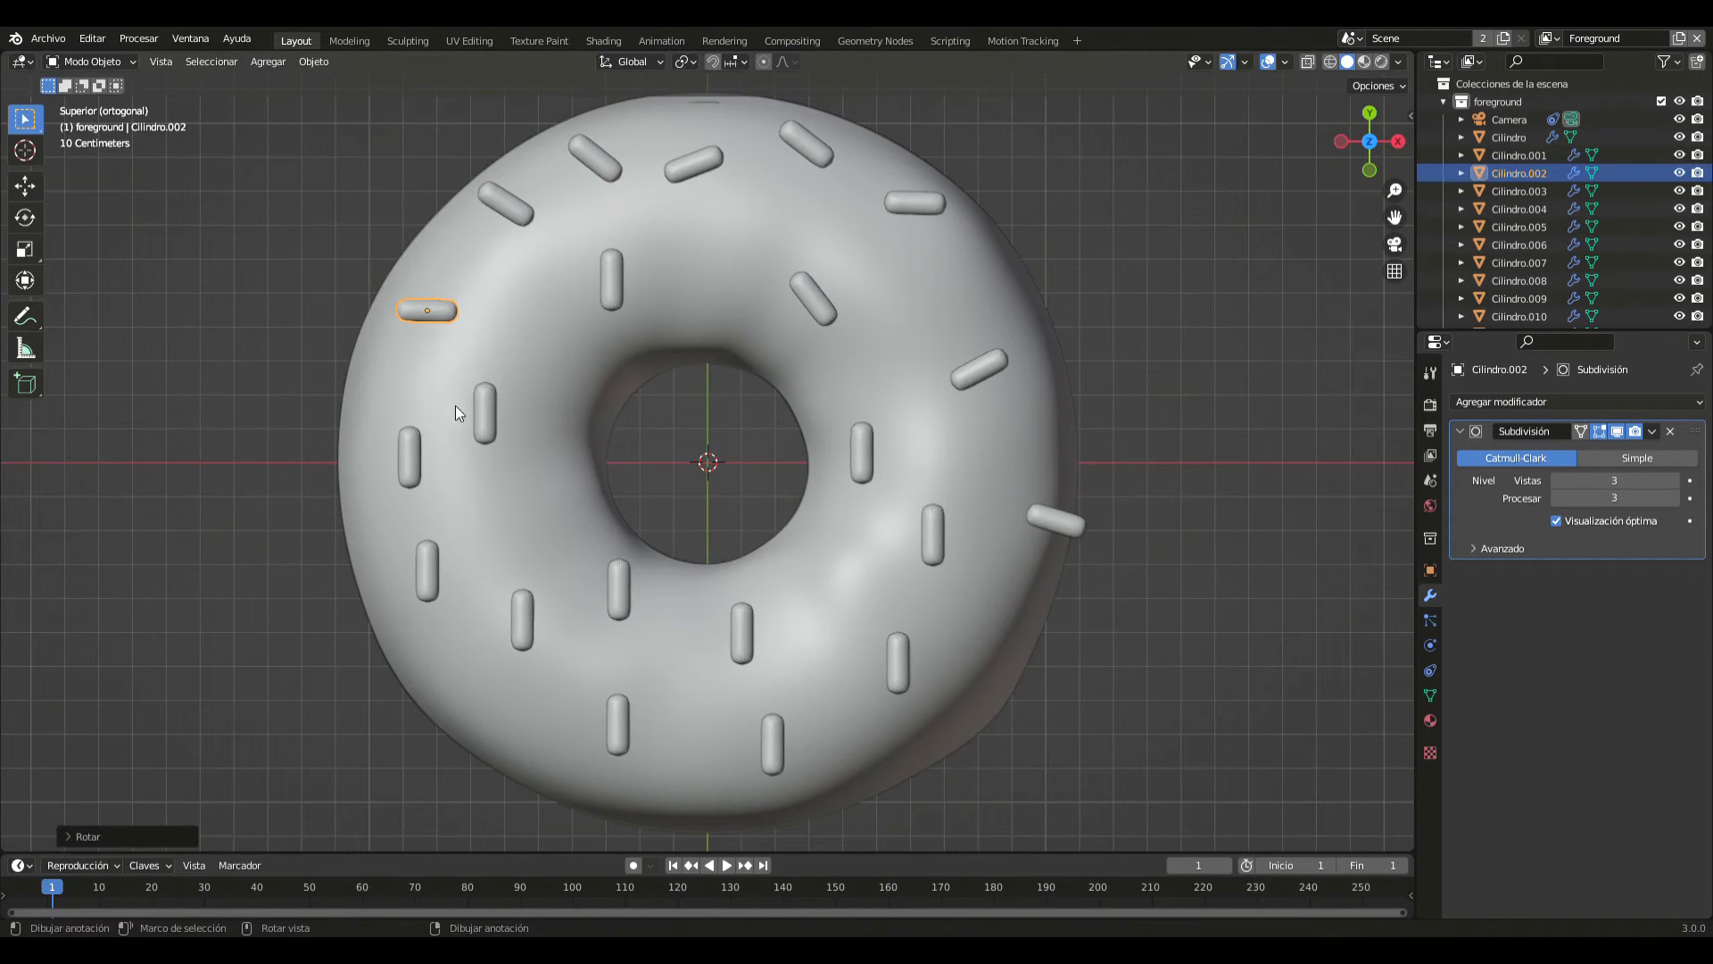
left_click(491, 413)
key("r")
left_click(399, 355)
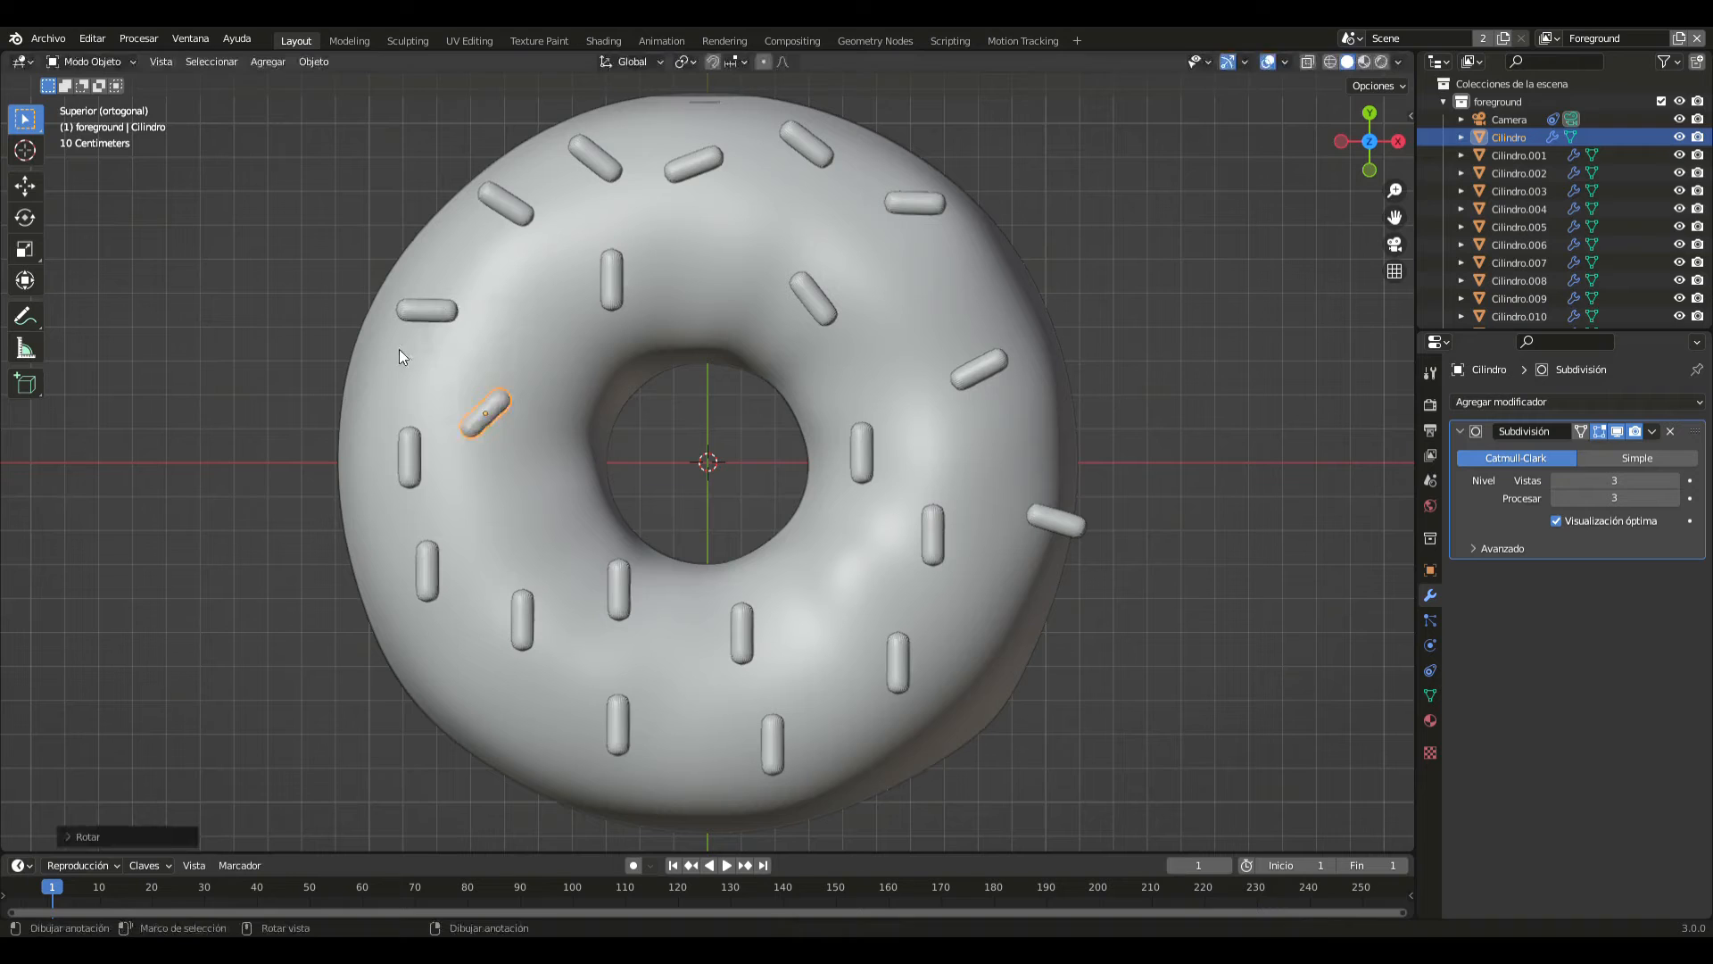
left_click(411, 453)
key("r")
left_click(498, 506)
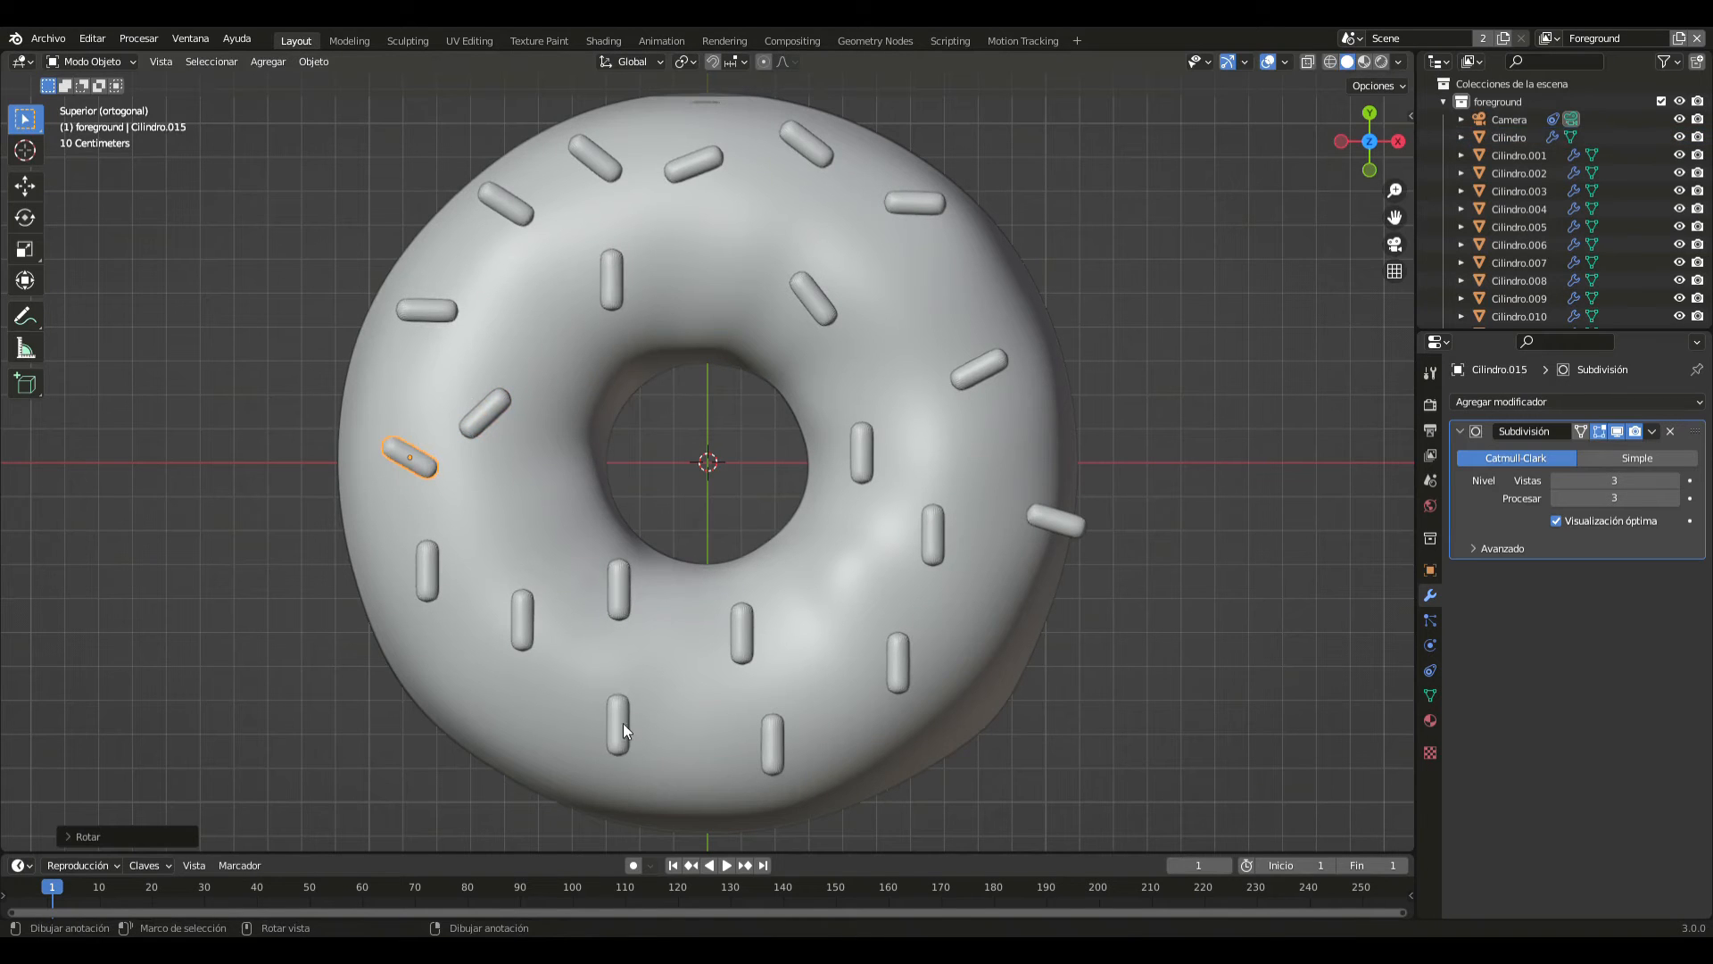
- Rotate three sprinkles in the negative X, negative Y quadrant, the one near the rim and the two closer to the hole, to varied angles
left_click(623, 723)
key("r")
left_click(538, 678)
left_click(532, 639)
key("r")
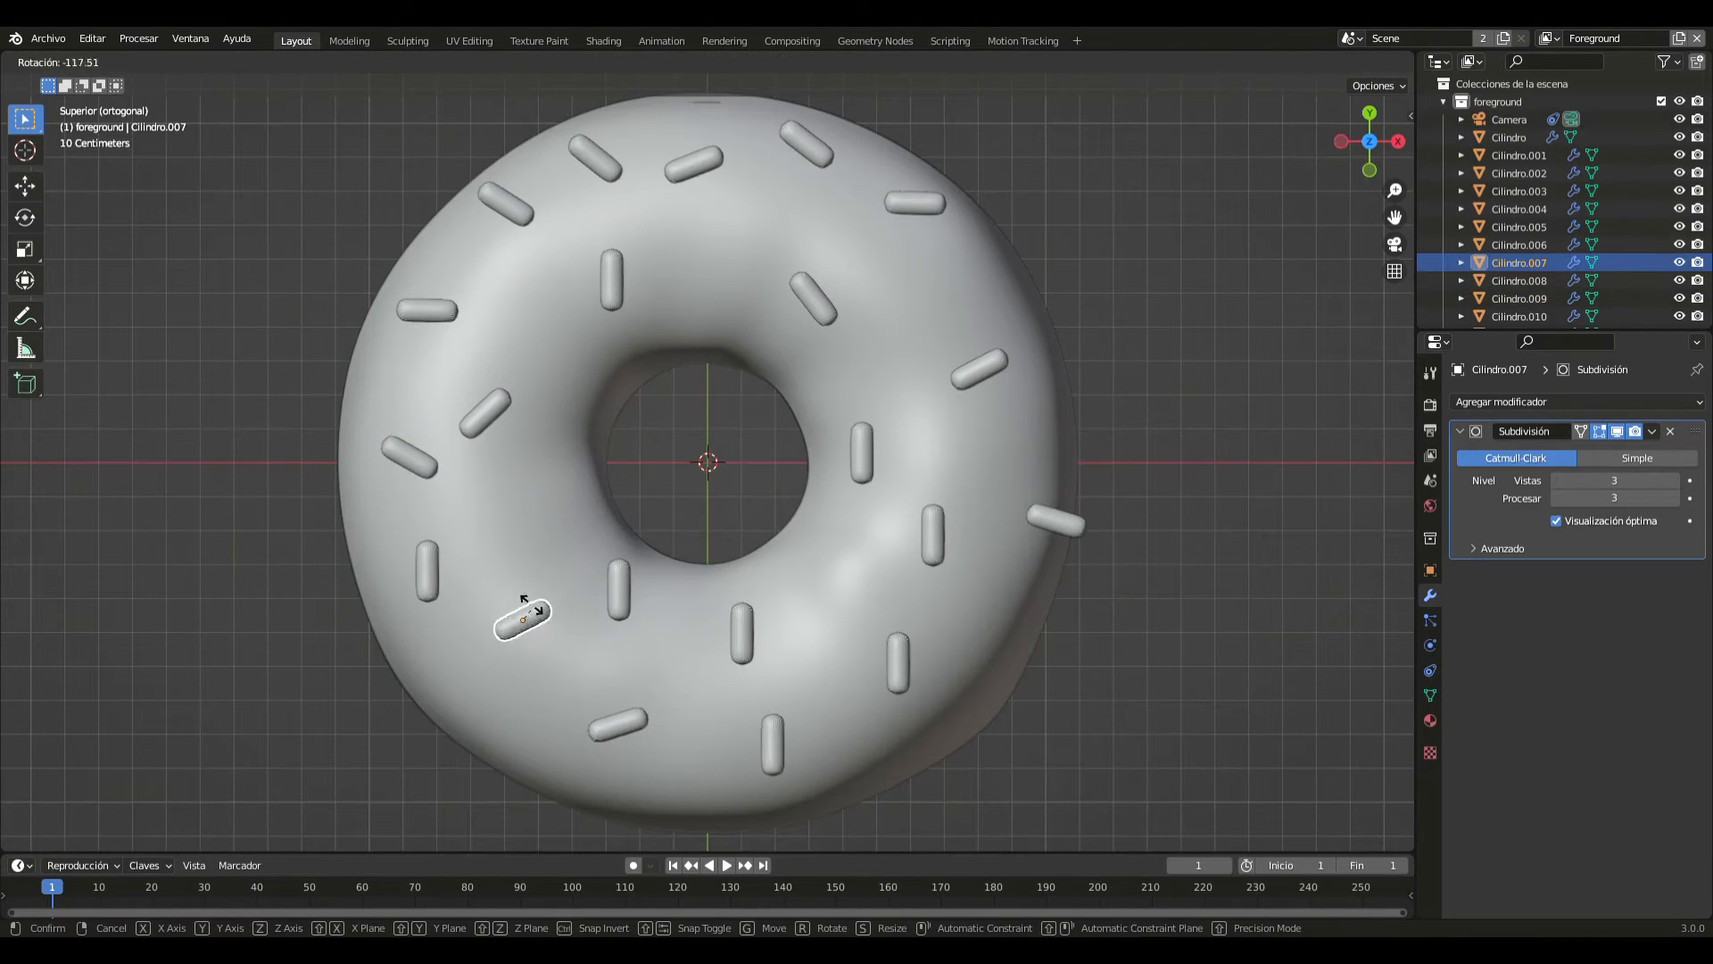
left_click(532, 585)
left_click(616, 593)
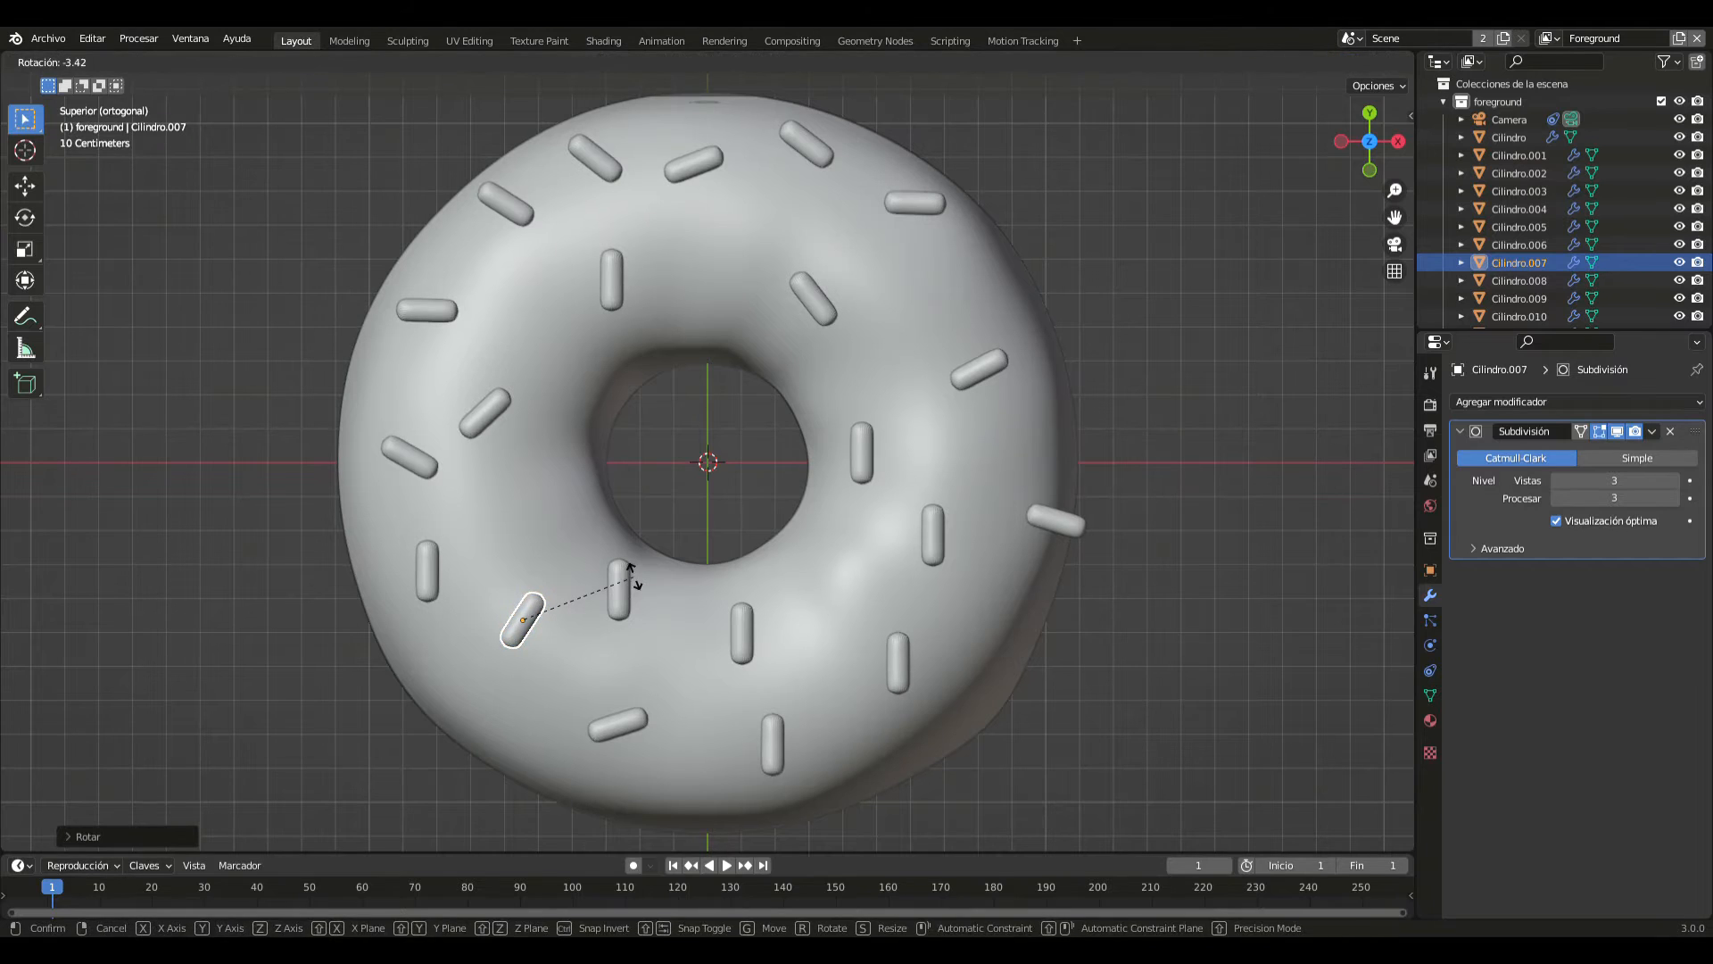
key("r")
left_click(576, 571)
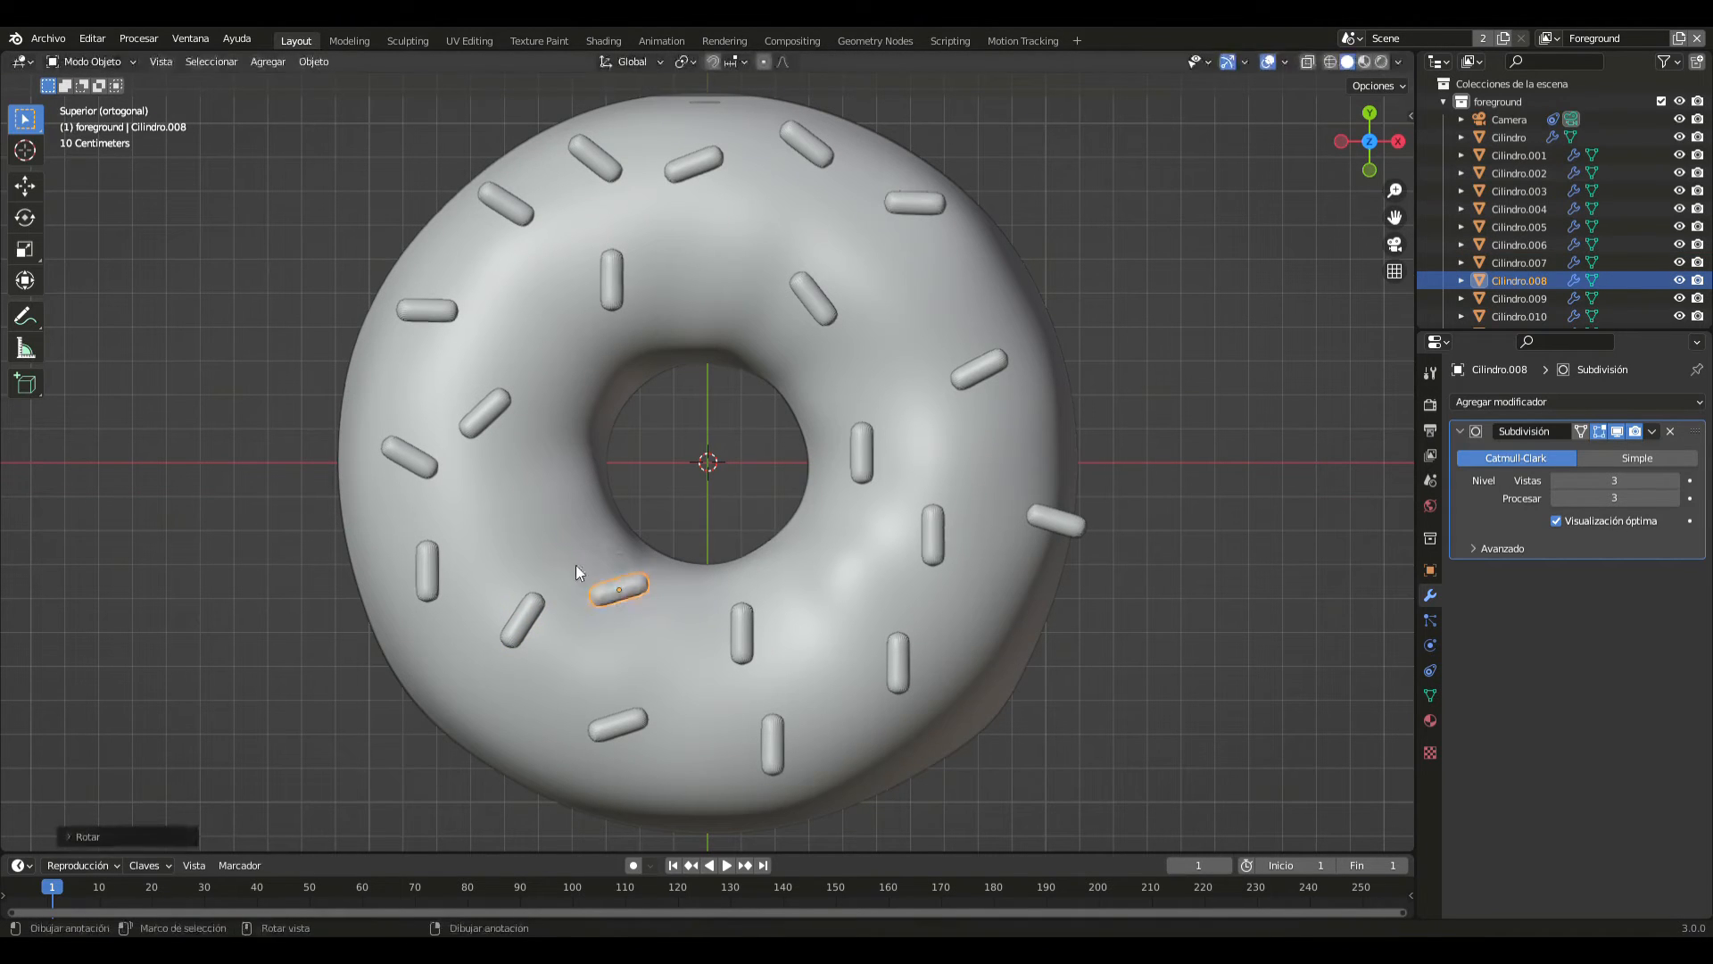
- Tilt the outer negative X sprinkle below the X axis slightly and turn the outer positive X, negative Y sprinkle nearly parallel to X
left_click(425, 563)
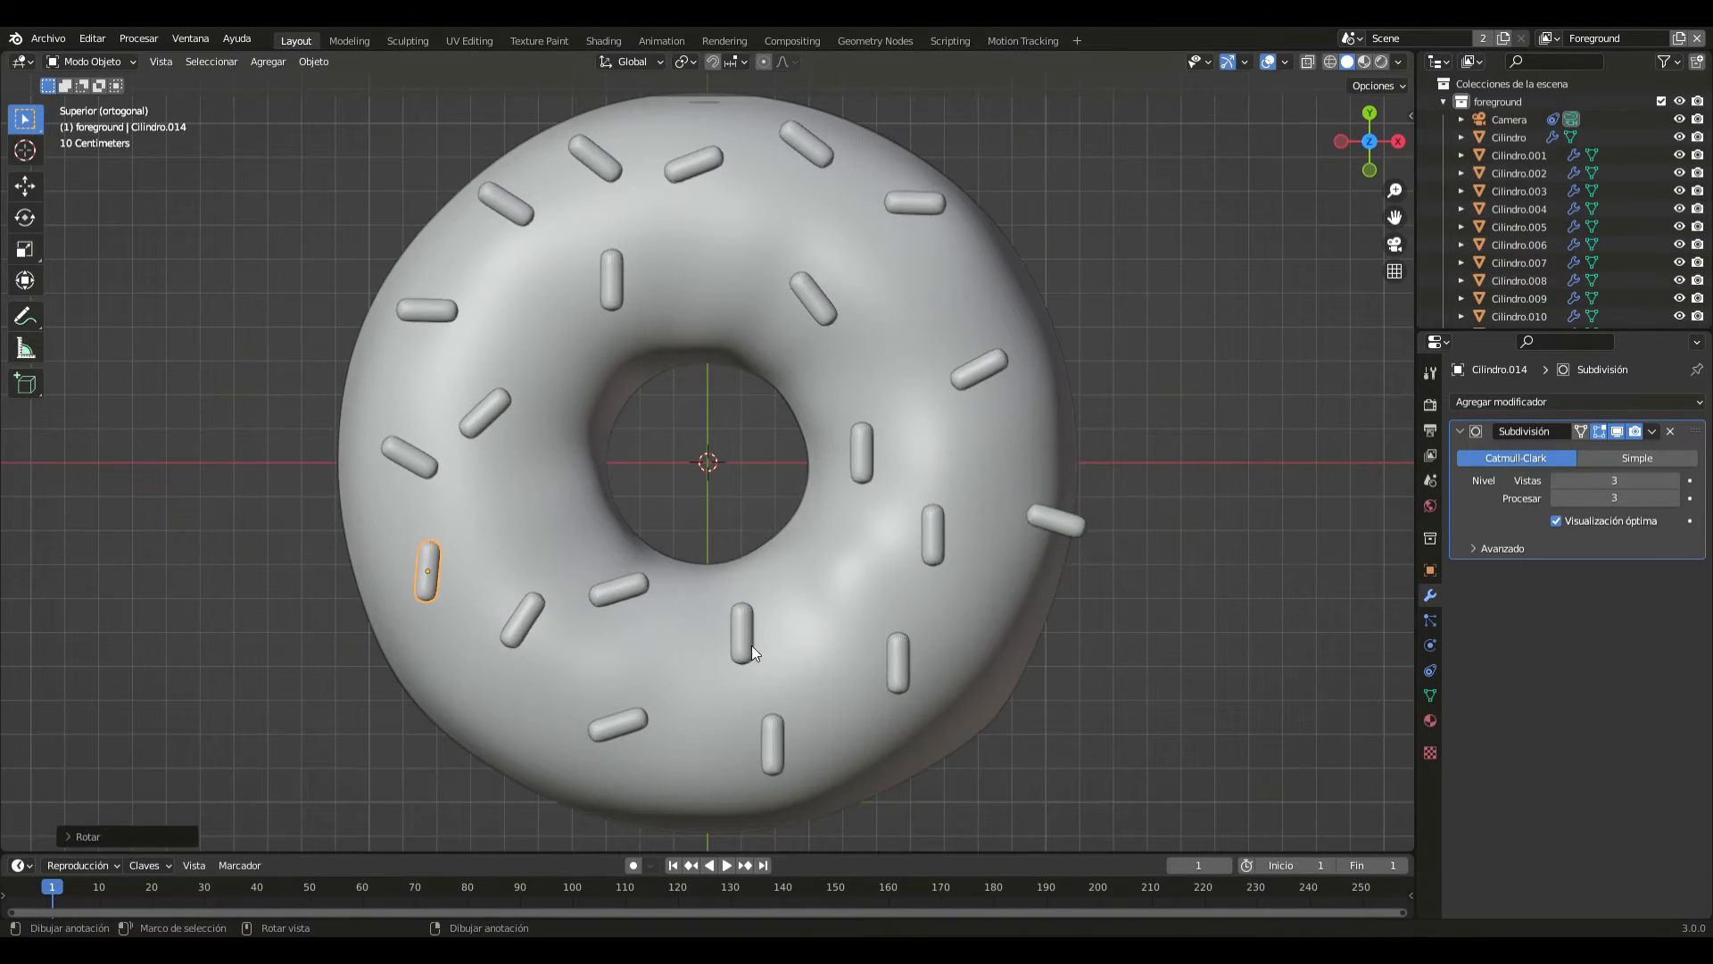
left_click(908, 663)
key("r")
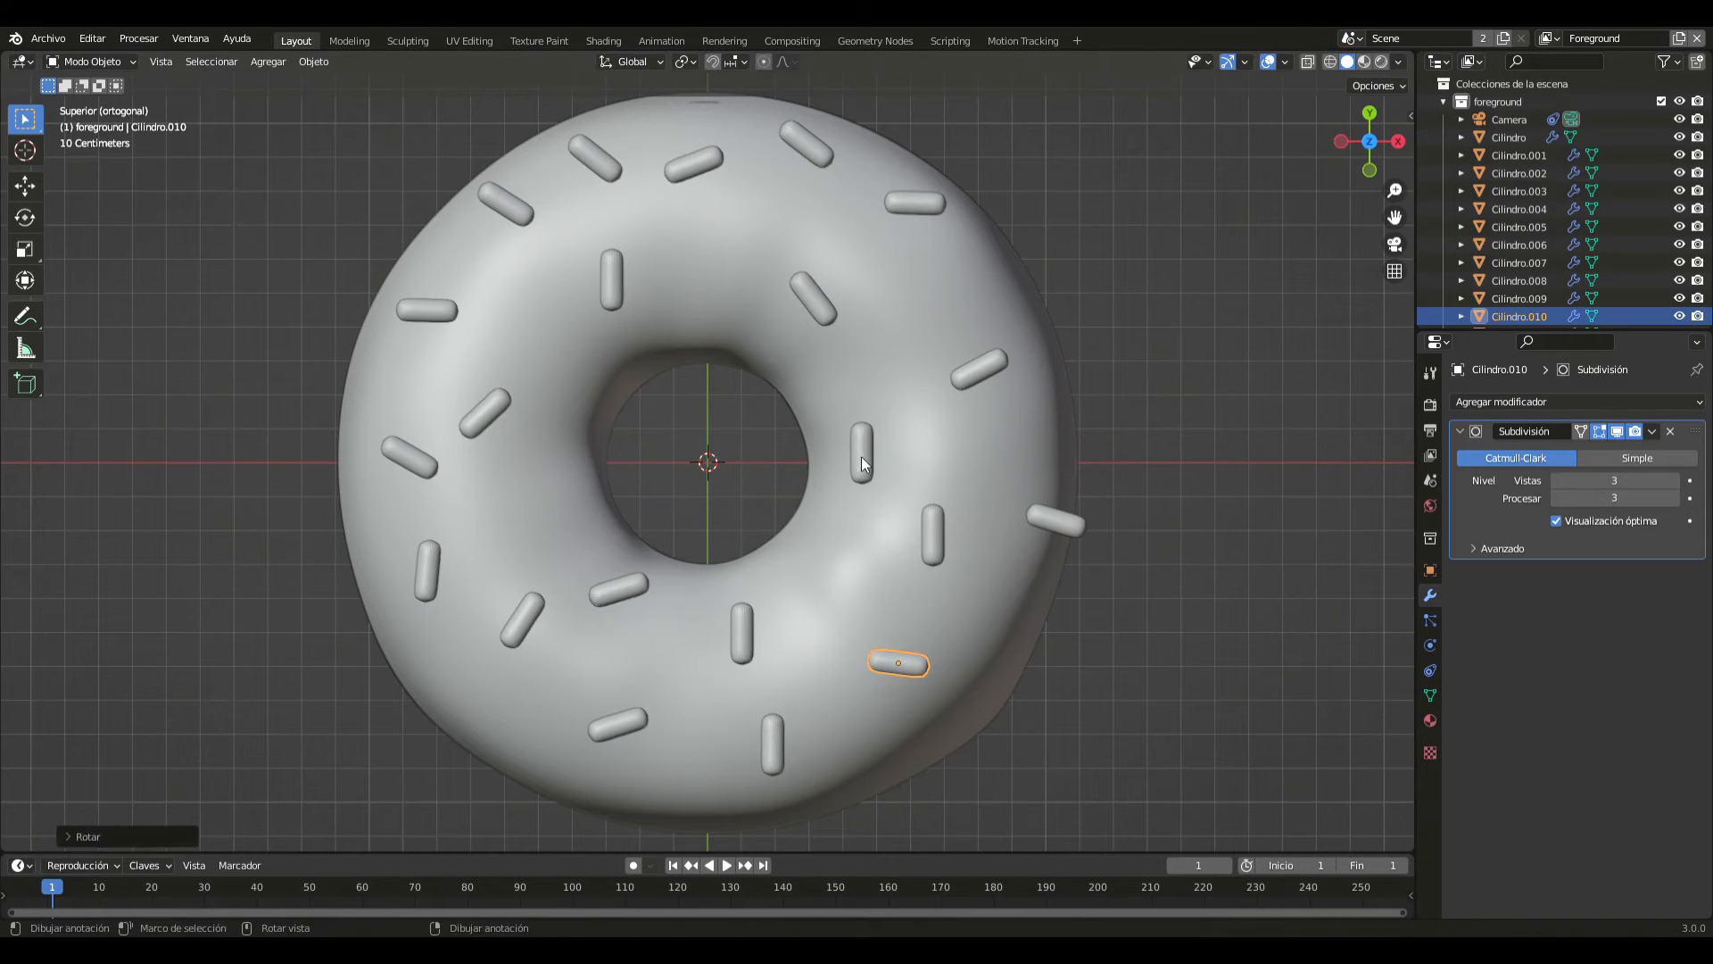
left_click(821, 409)
- Turn the sprinkle beside the hole on positive X nearly parallel to X, and rotate the one just below it diagonally
left_click(862, 453)
key("r")
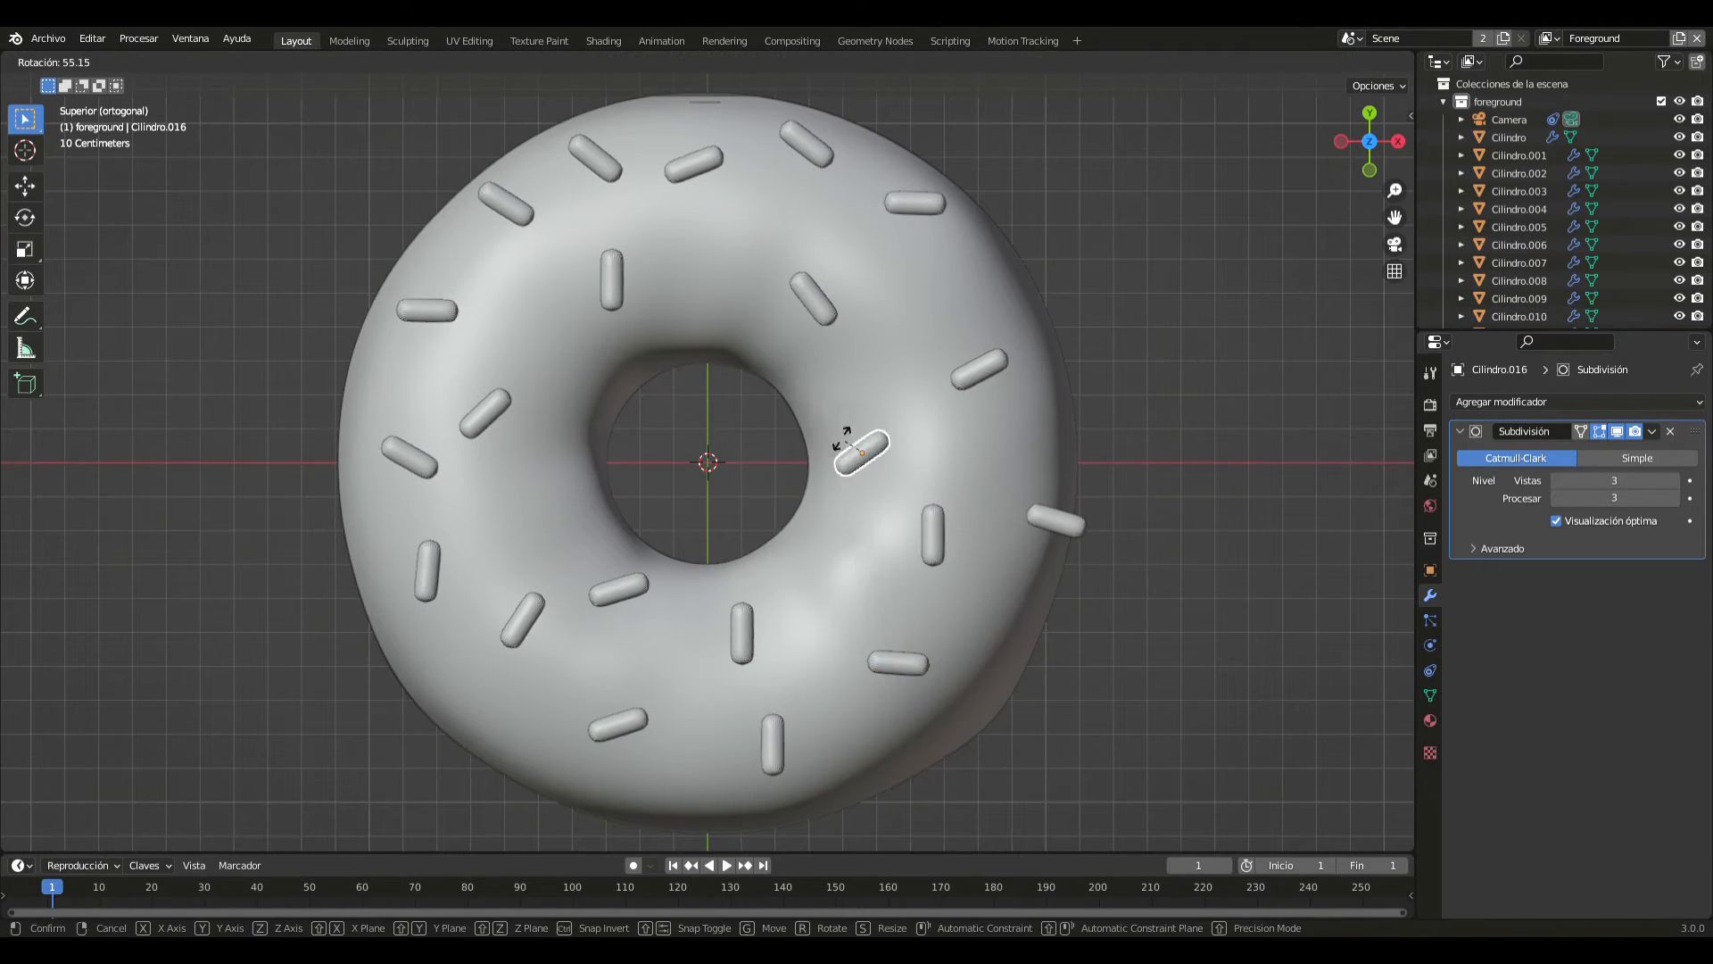
left_click(824, 398)
left_click(928, 538)
key("r")
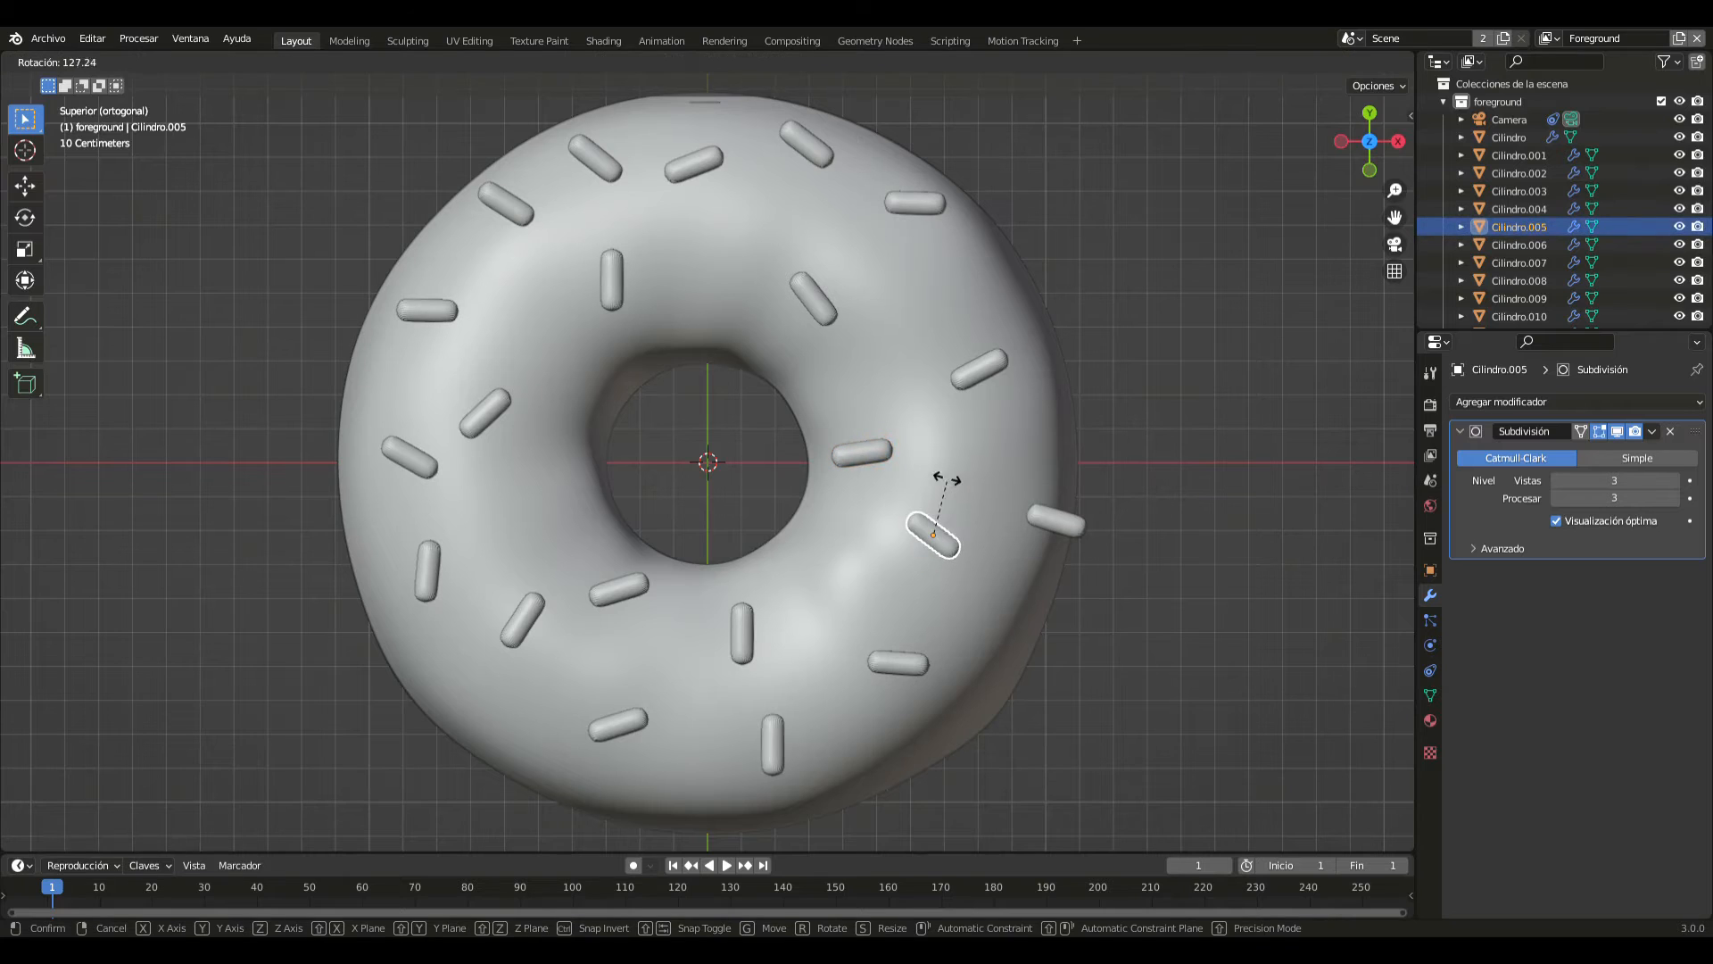
left_click(946, 482)
- Rotate the sprinkle just below the hole near the Y axis until it lies slightly off the X direction, then deselect it
left_click(732, 639)
key("r")
left_click(741, 548)
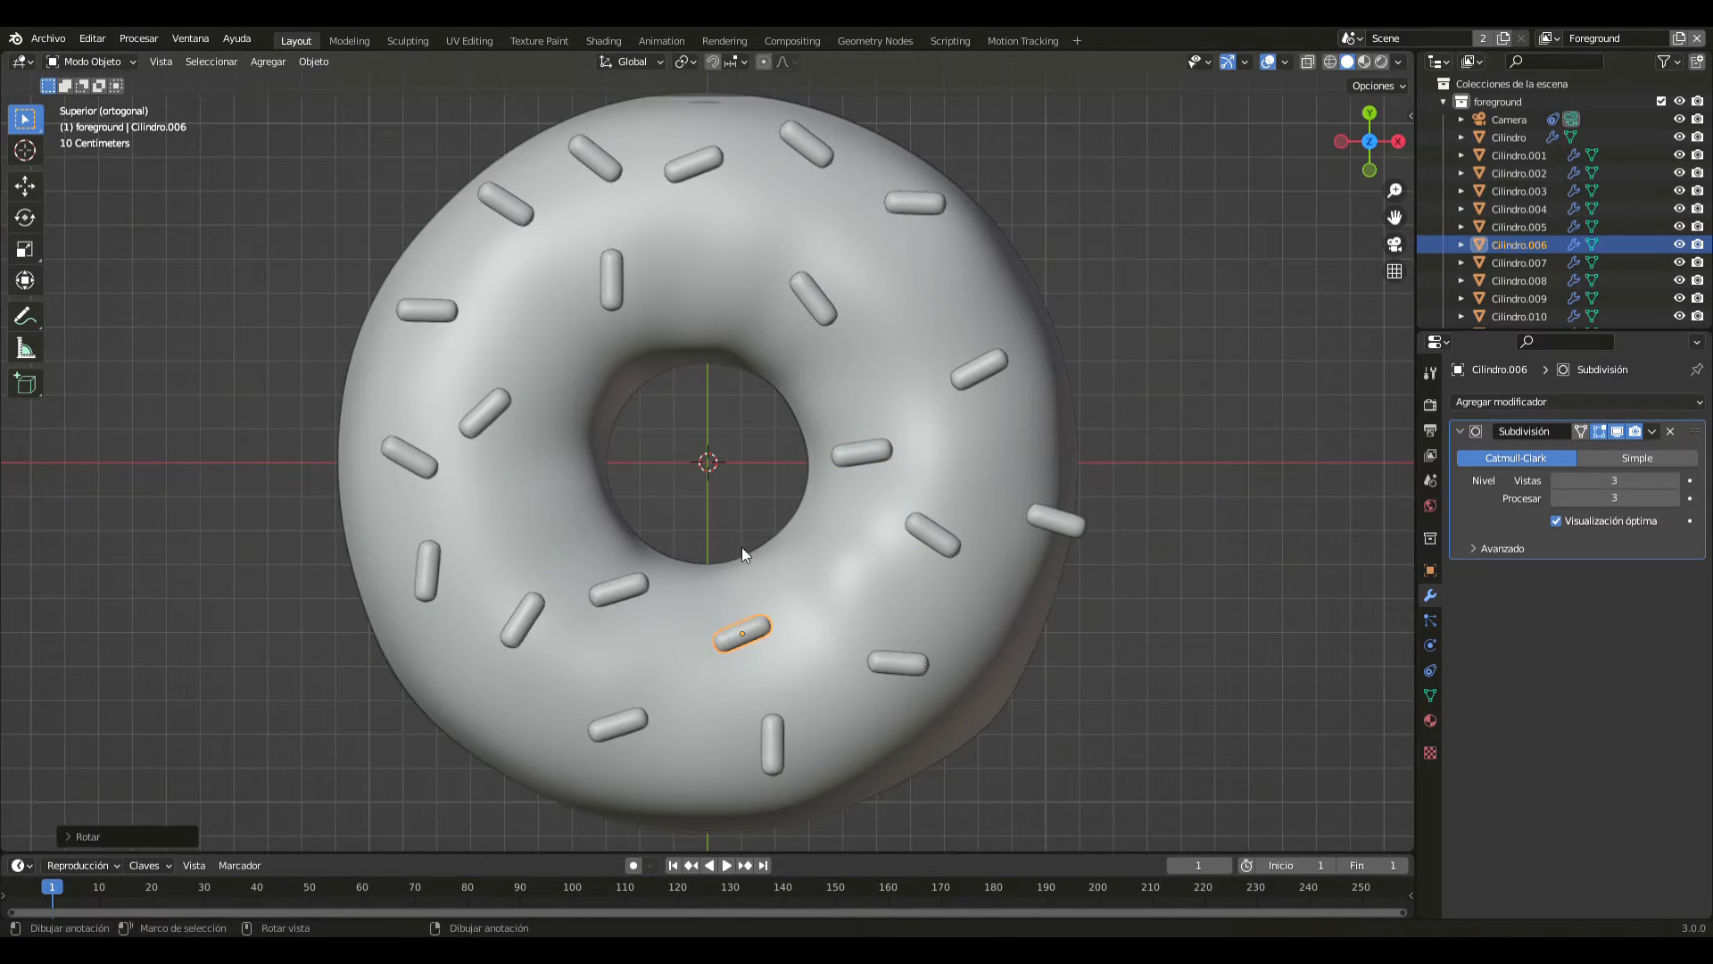
key("r")
left_click(694, 576)
left_click(1264, 720)
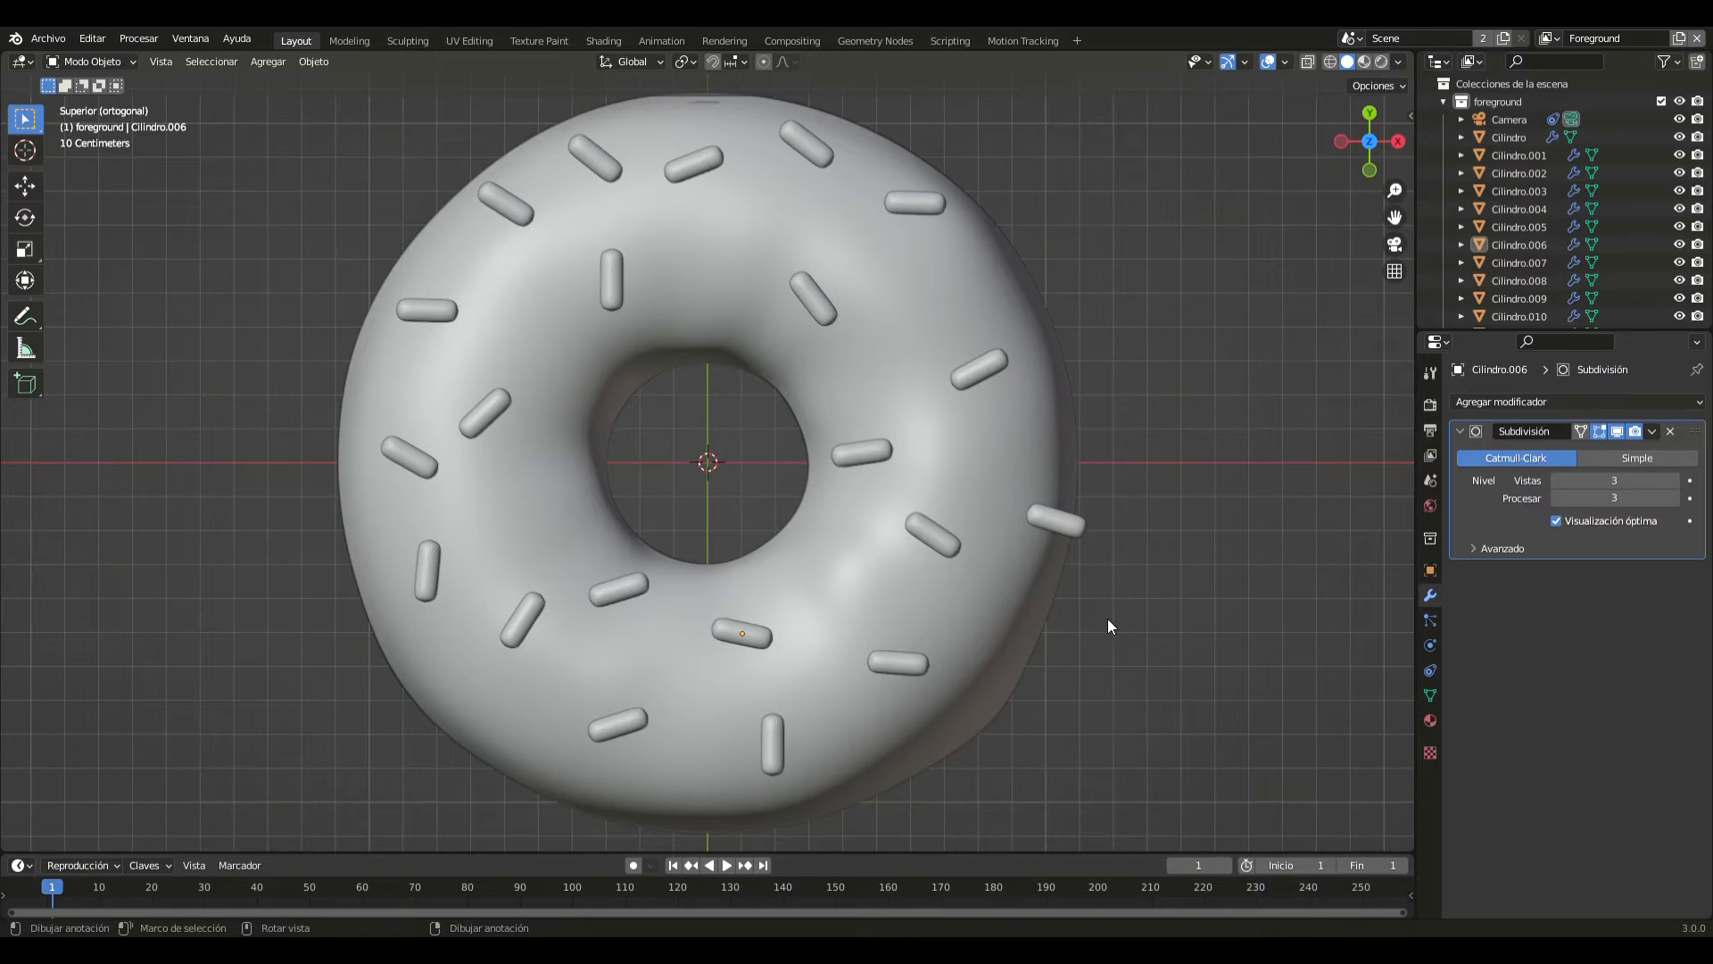
- In the front view, lower the sprinkle overhanging the positive X edge along Z and tilt it to match the icing's slope
key("KP_1")
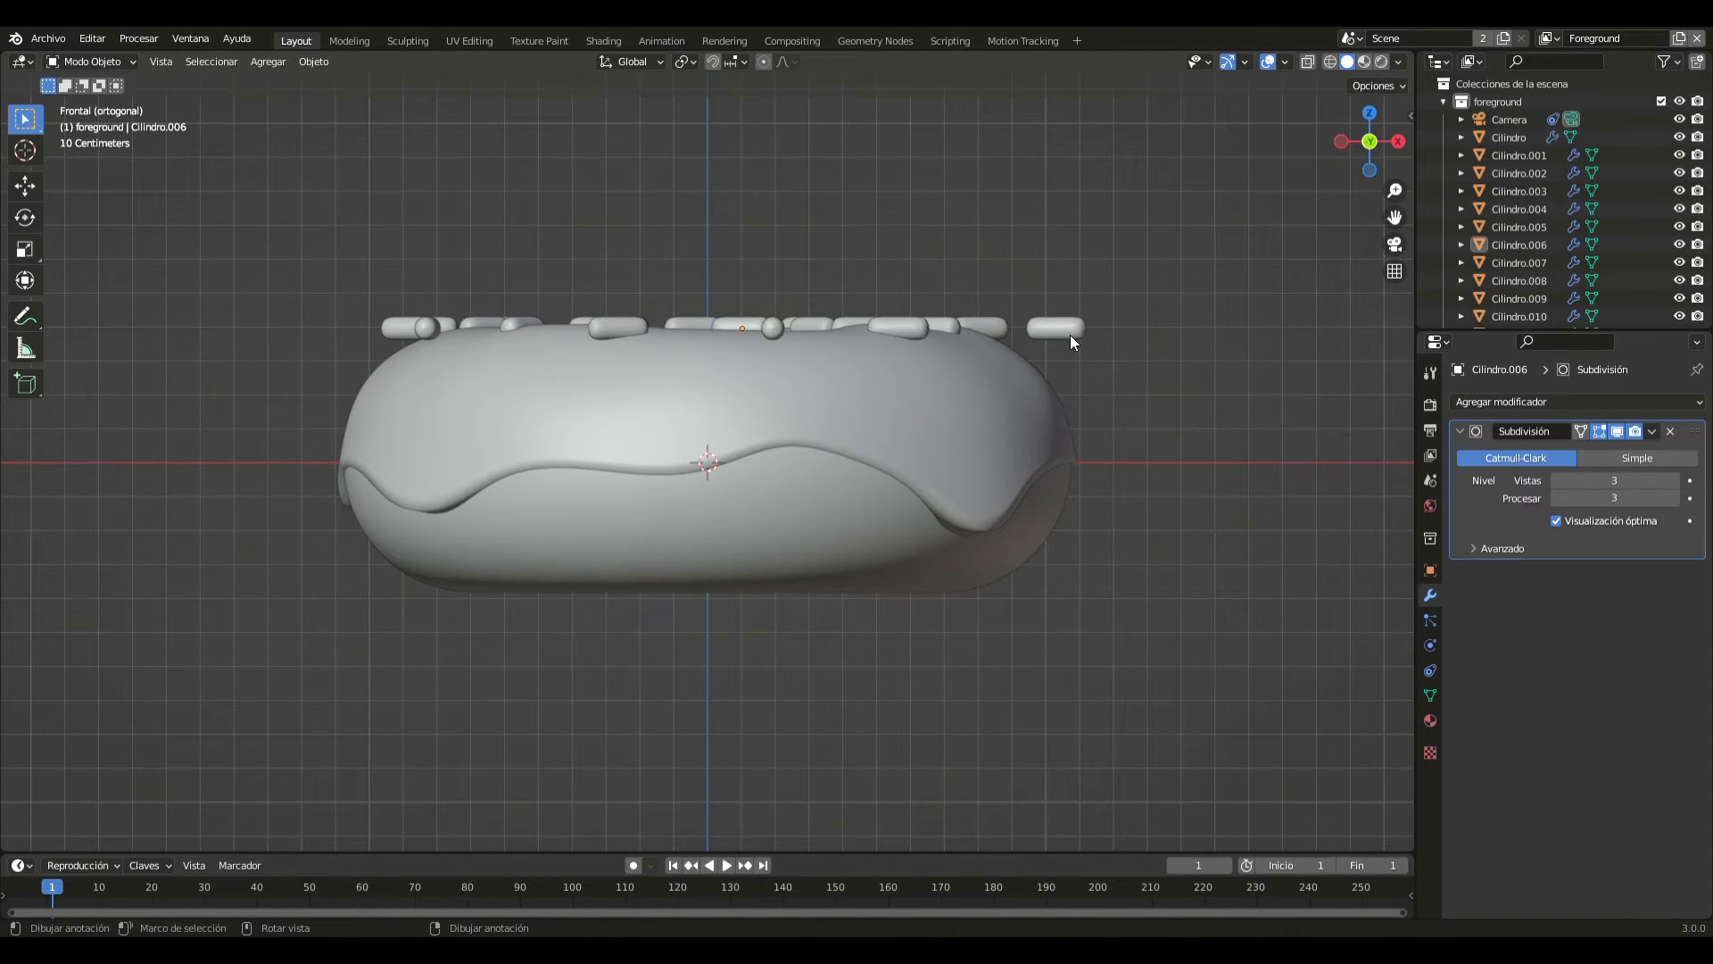
key("g")
key("z")
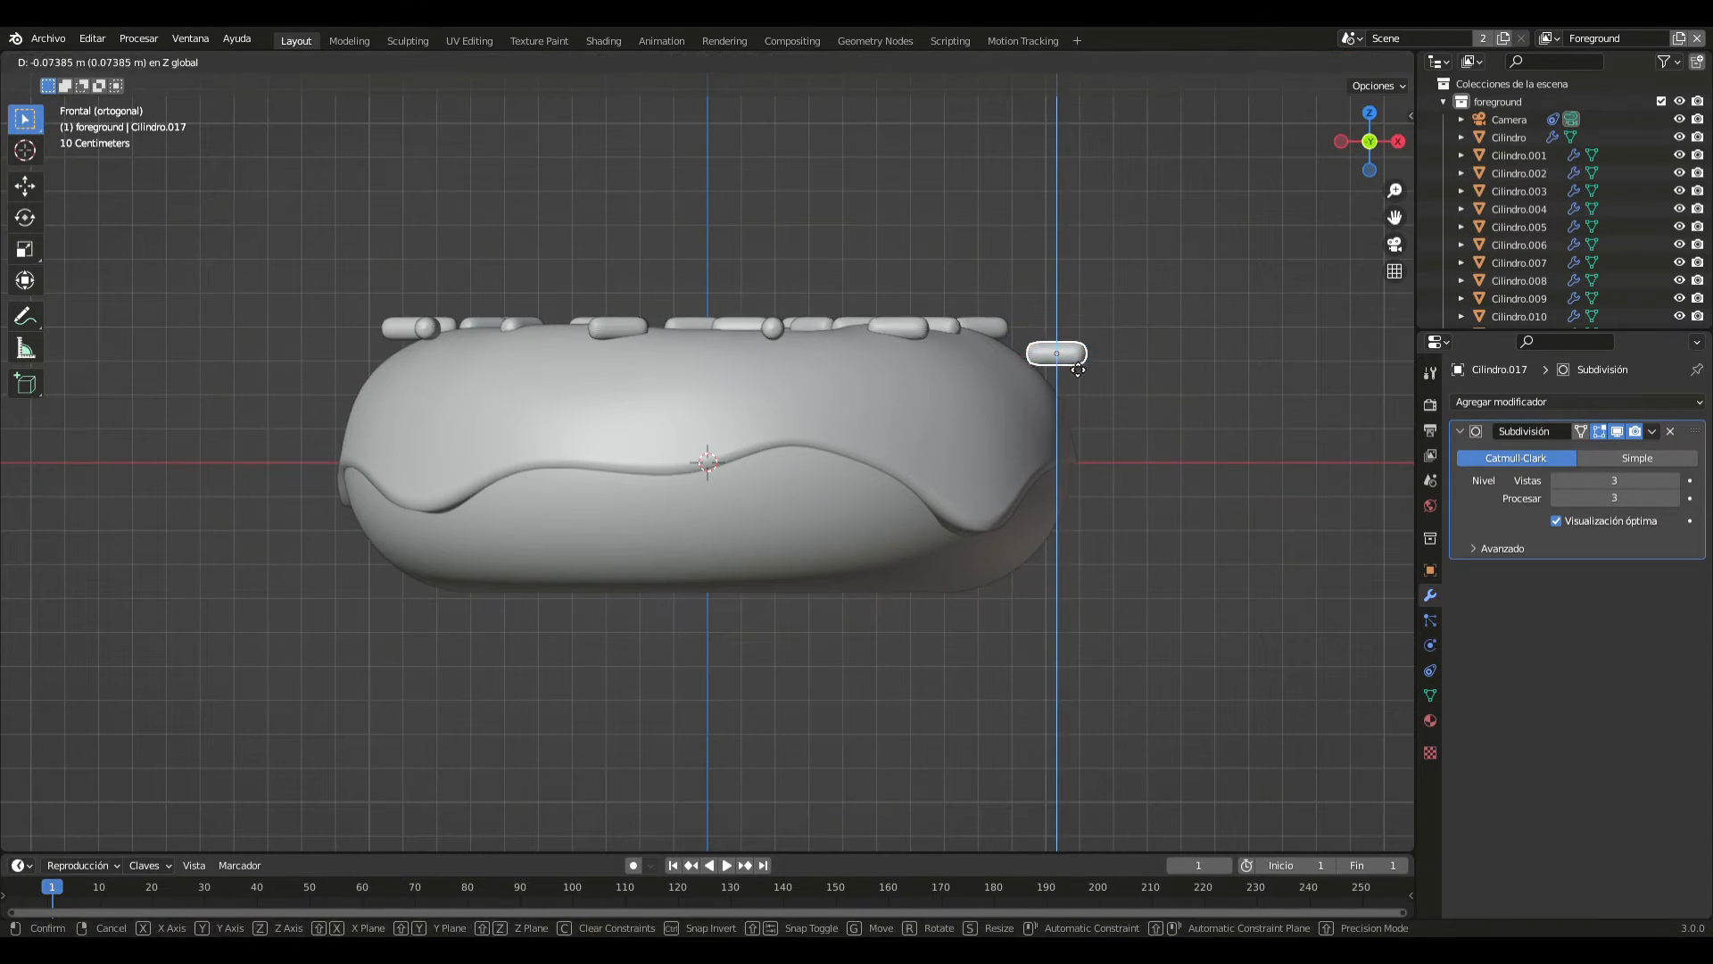
left_click(1078, 382)
key("r")
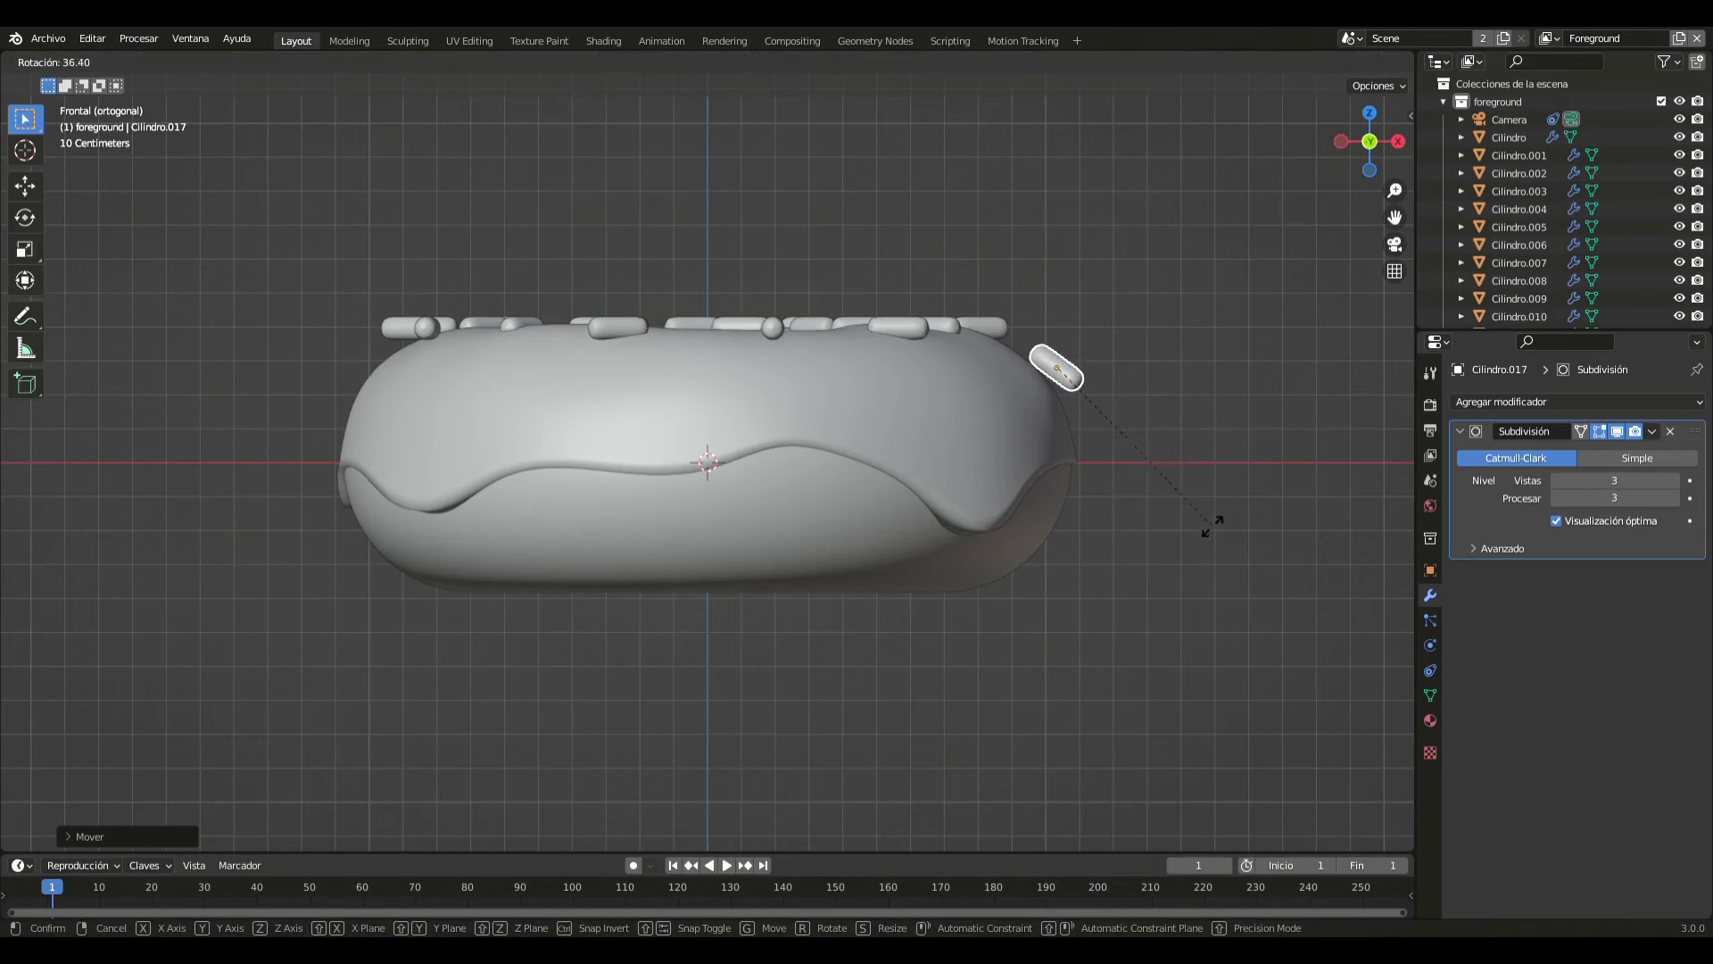
left_click(1175, 536)
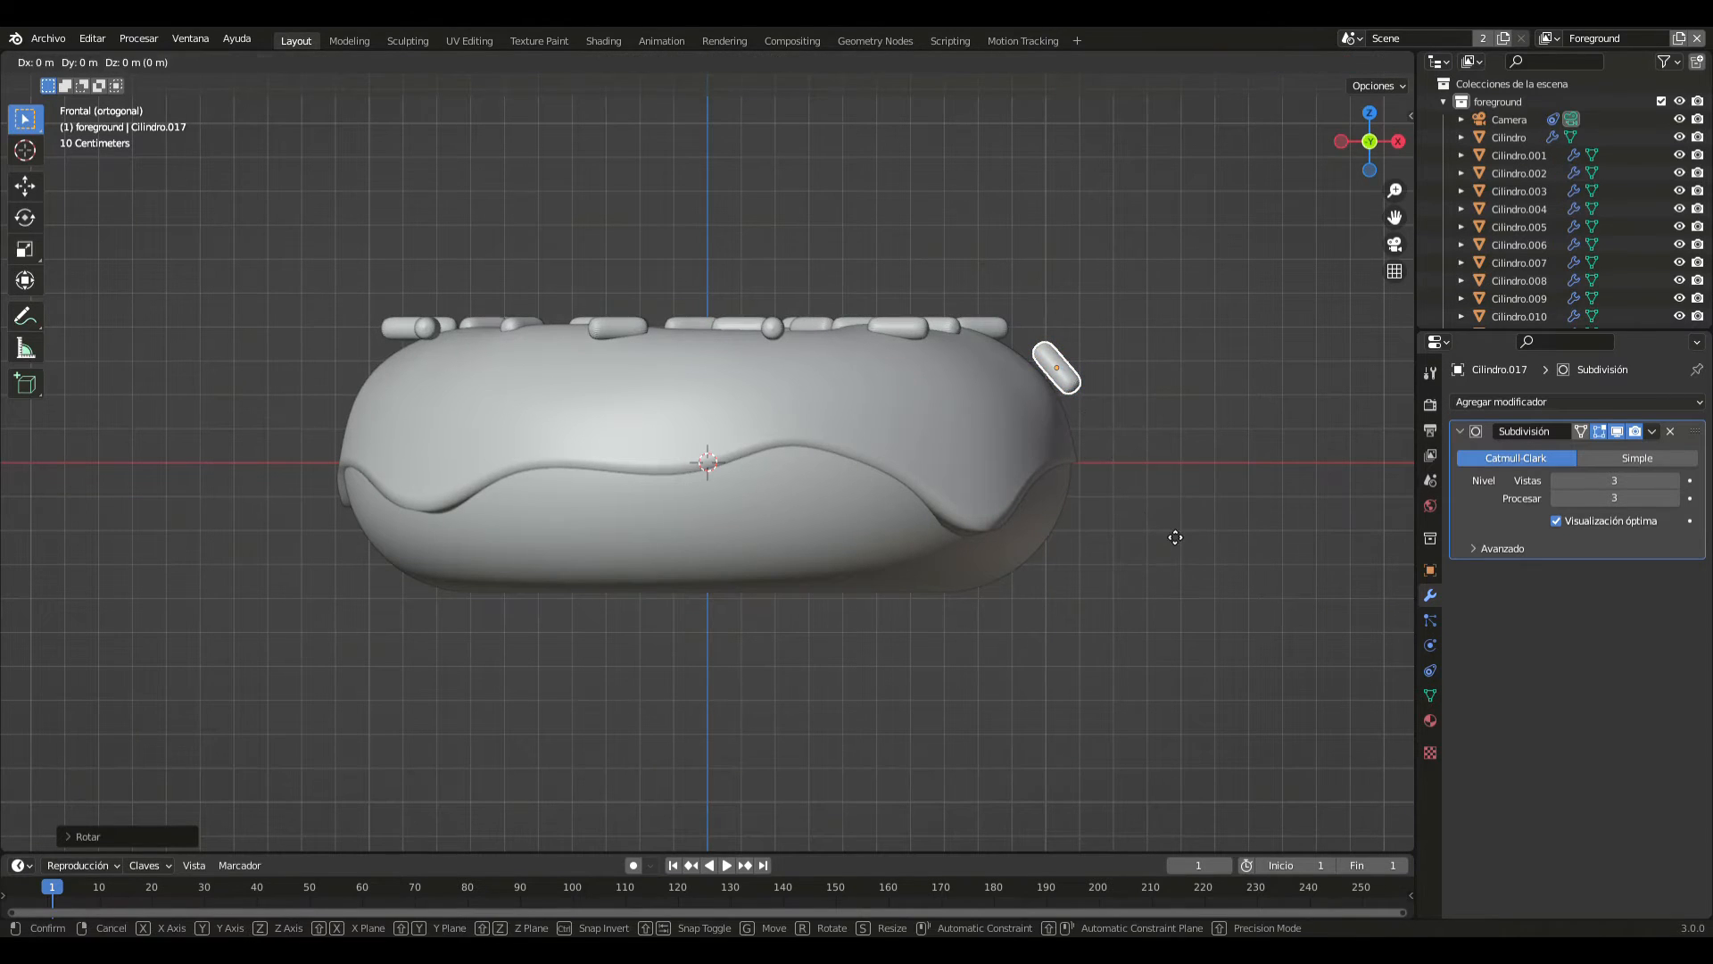
- Lower the positive X edge sprinkle further along Z and steepen its tilt until it rests against the icing's side
key("g")
key("z")
left_click(1166, 555)
key("r")
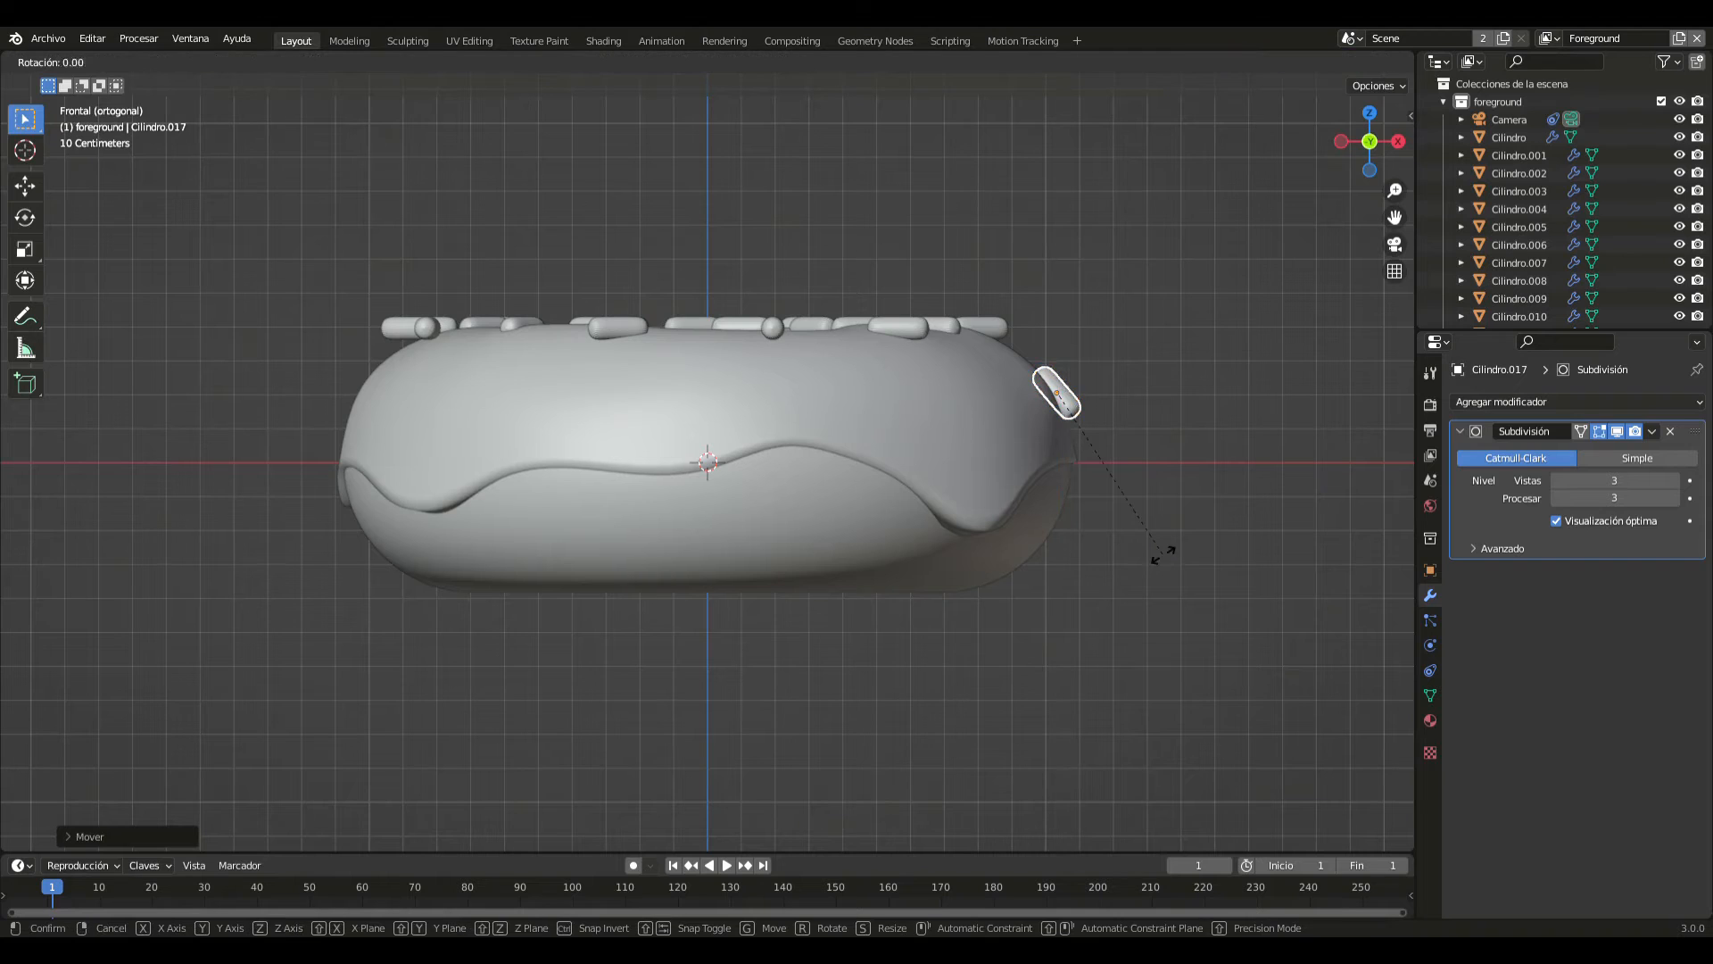
left_click(1126, 607)
key("g")
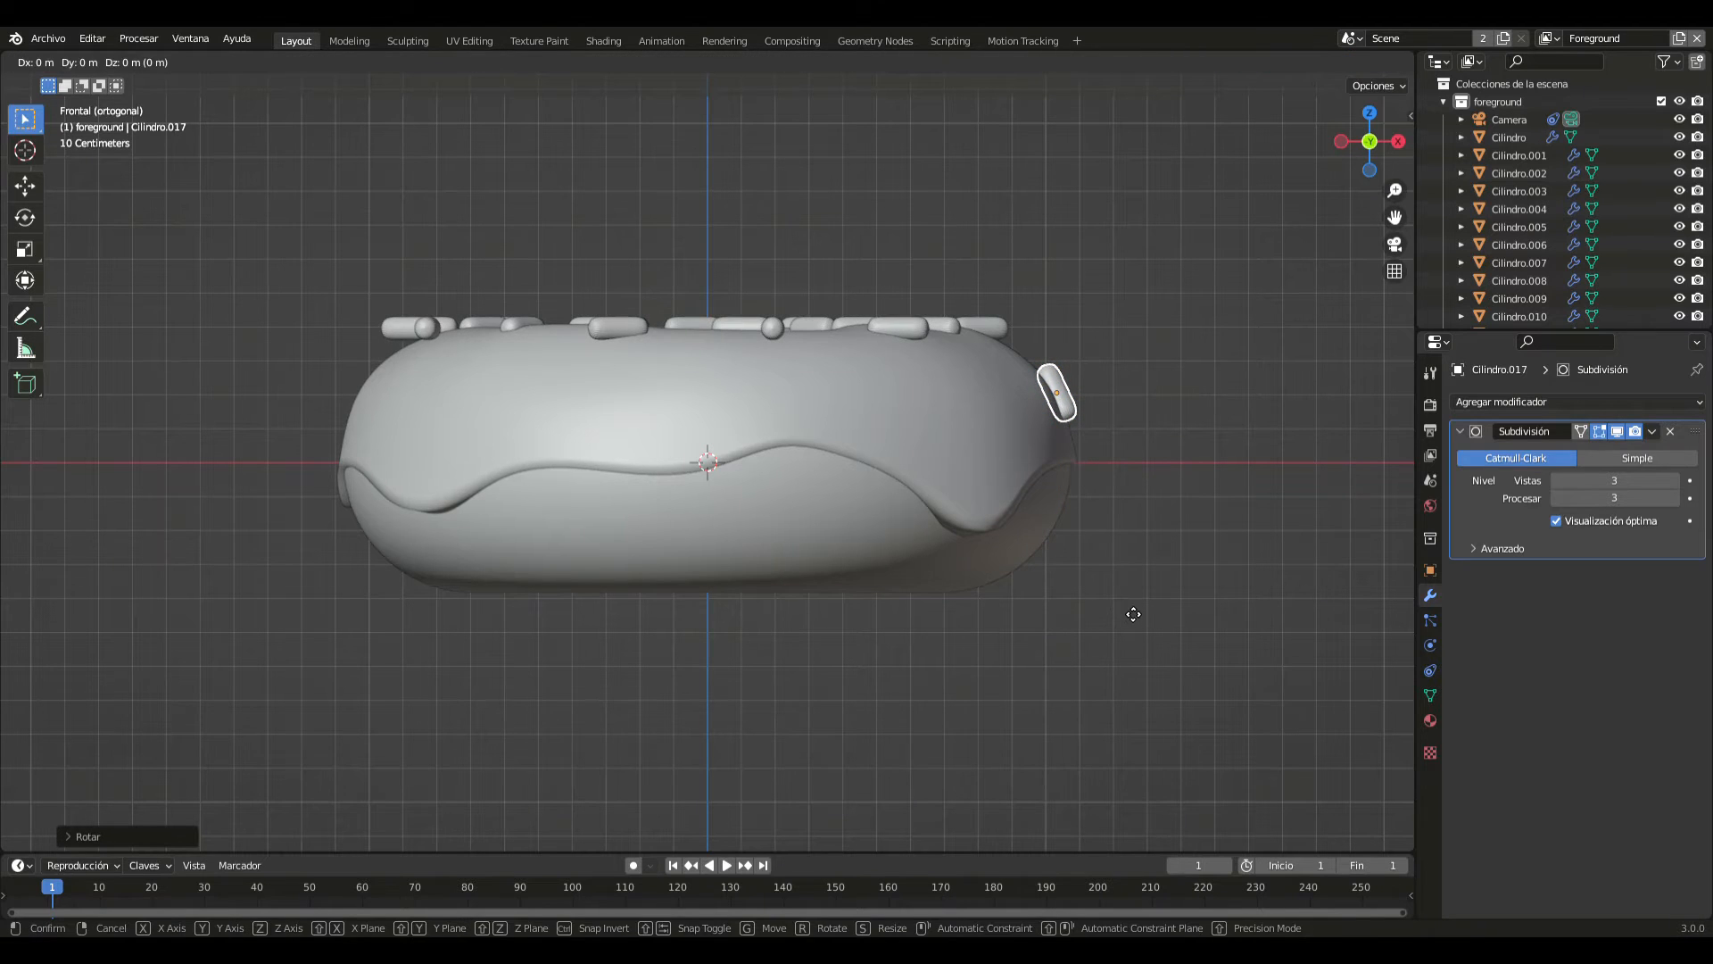
key("z")
left_click(1129, 635)
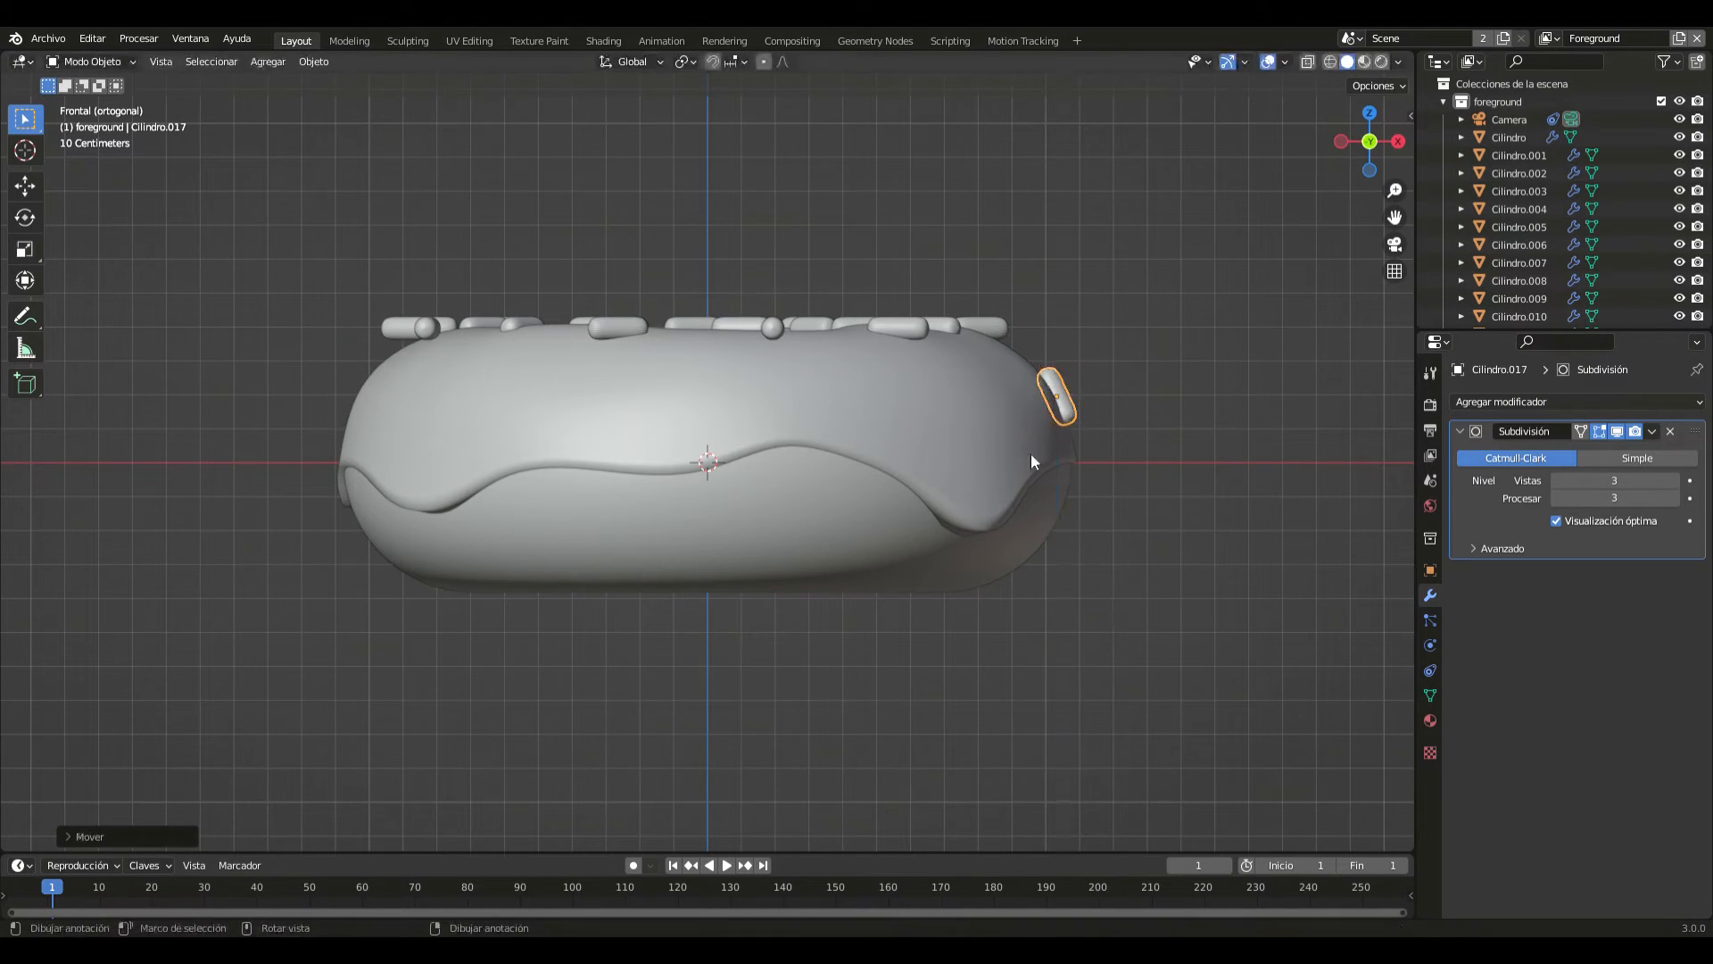
- Tilt the outermost top sprinkle on the positive X side to follow the icing's slope, and lower it along Z onto the surface
left_click(998, 334)
left_click(980, 330)
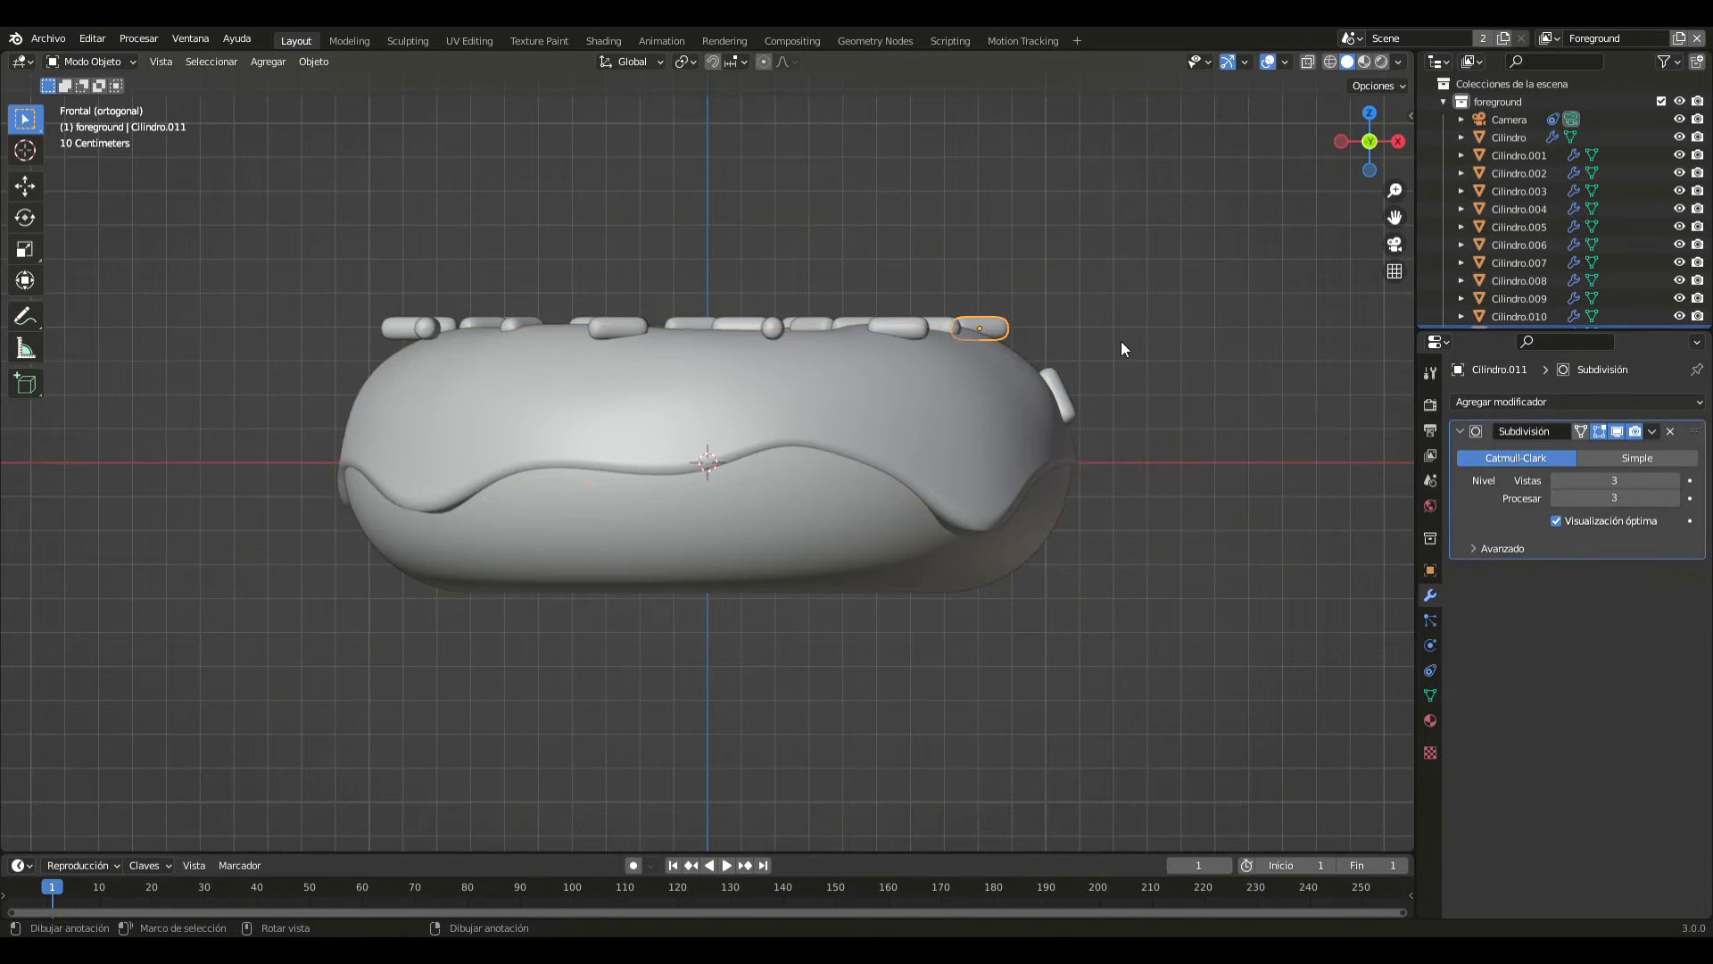
key("r")
left_click(1115, 403)
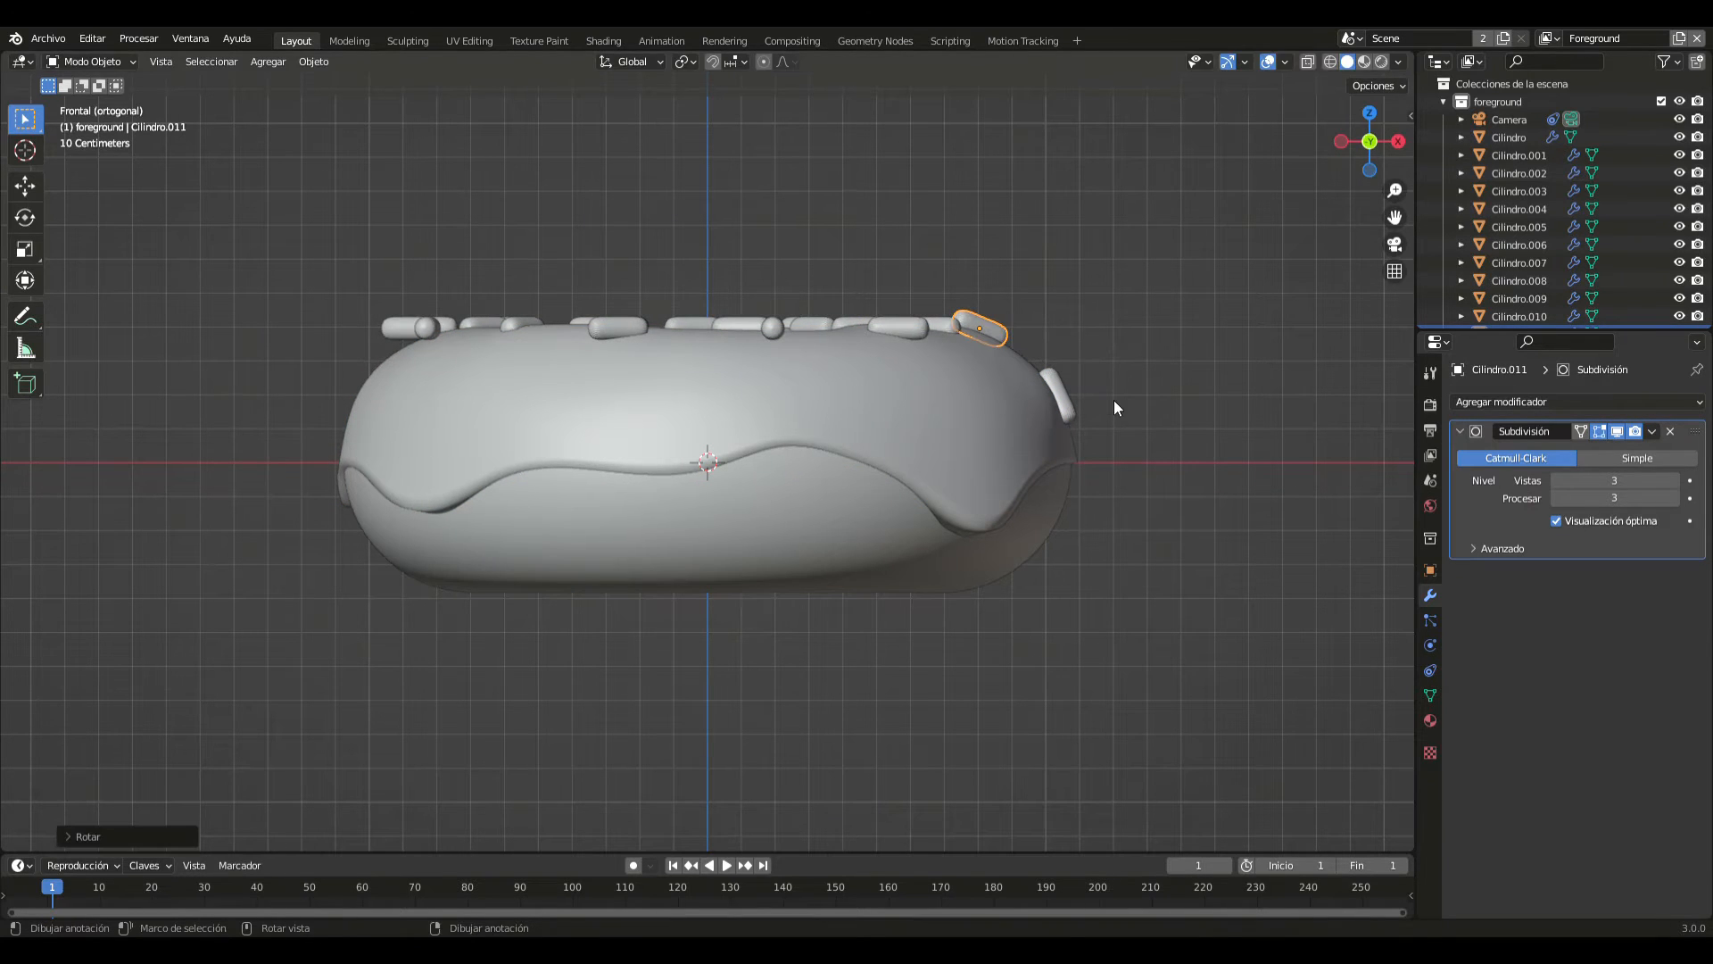
key("g")
key("z")
left_click(1115, 410)
- Tilt the outermost sprinkle on the negative X side about 25° to follow the slope, lower it along Z onto the icing, and deselect it
left_click(407, 328)
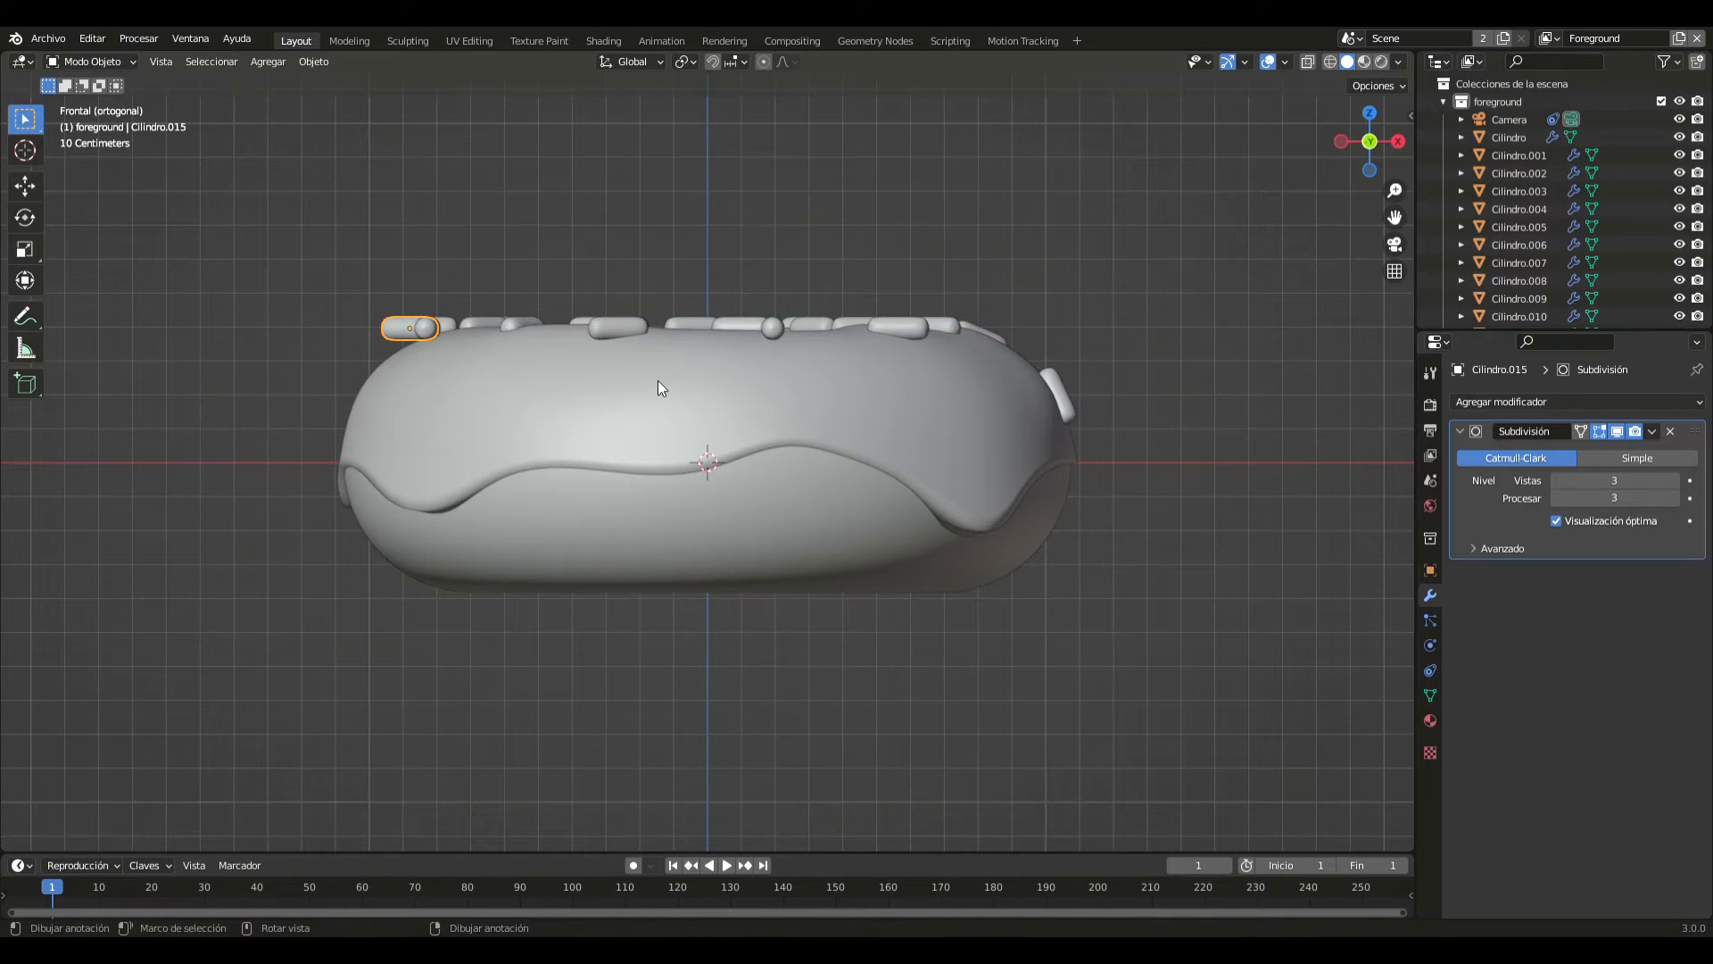
key("r")
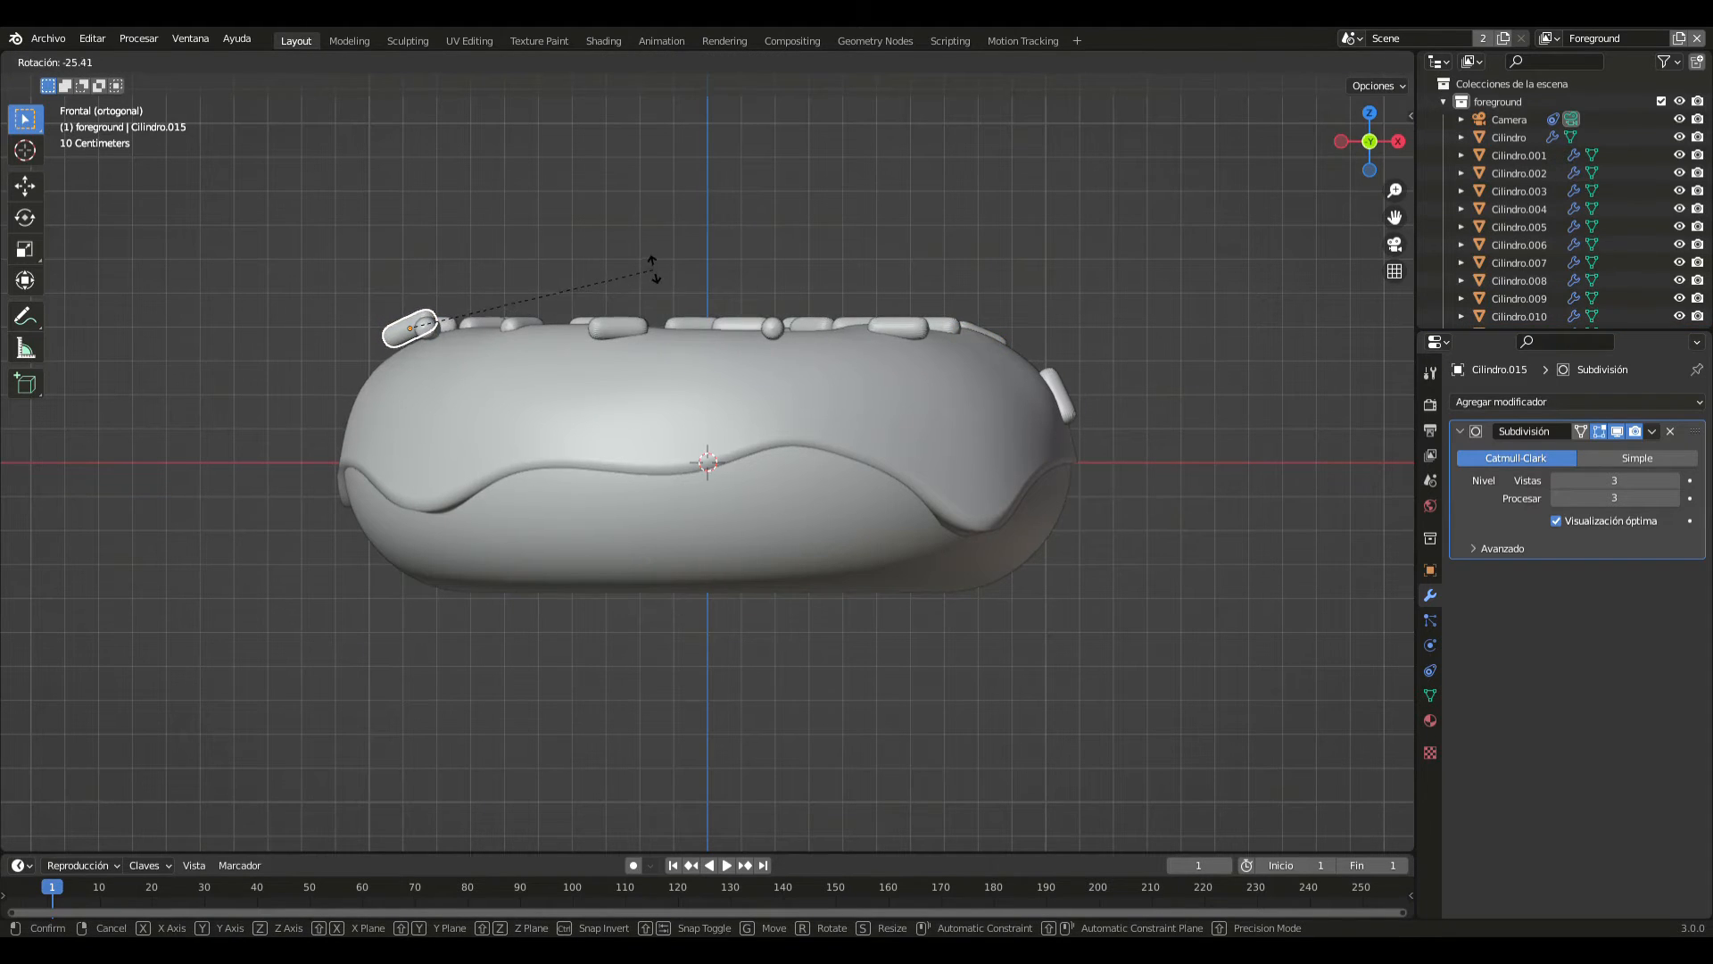
left_click(653, 266)
key("g")
key("z")
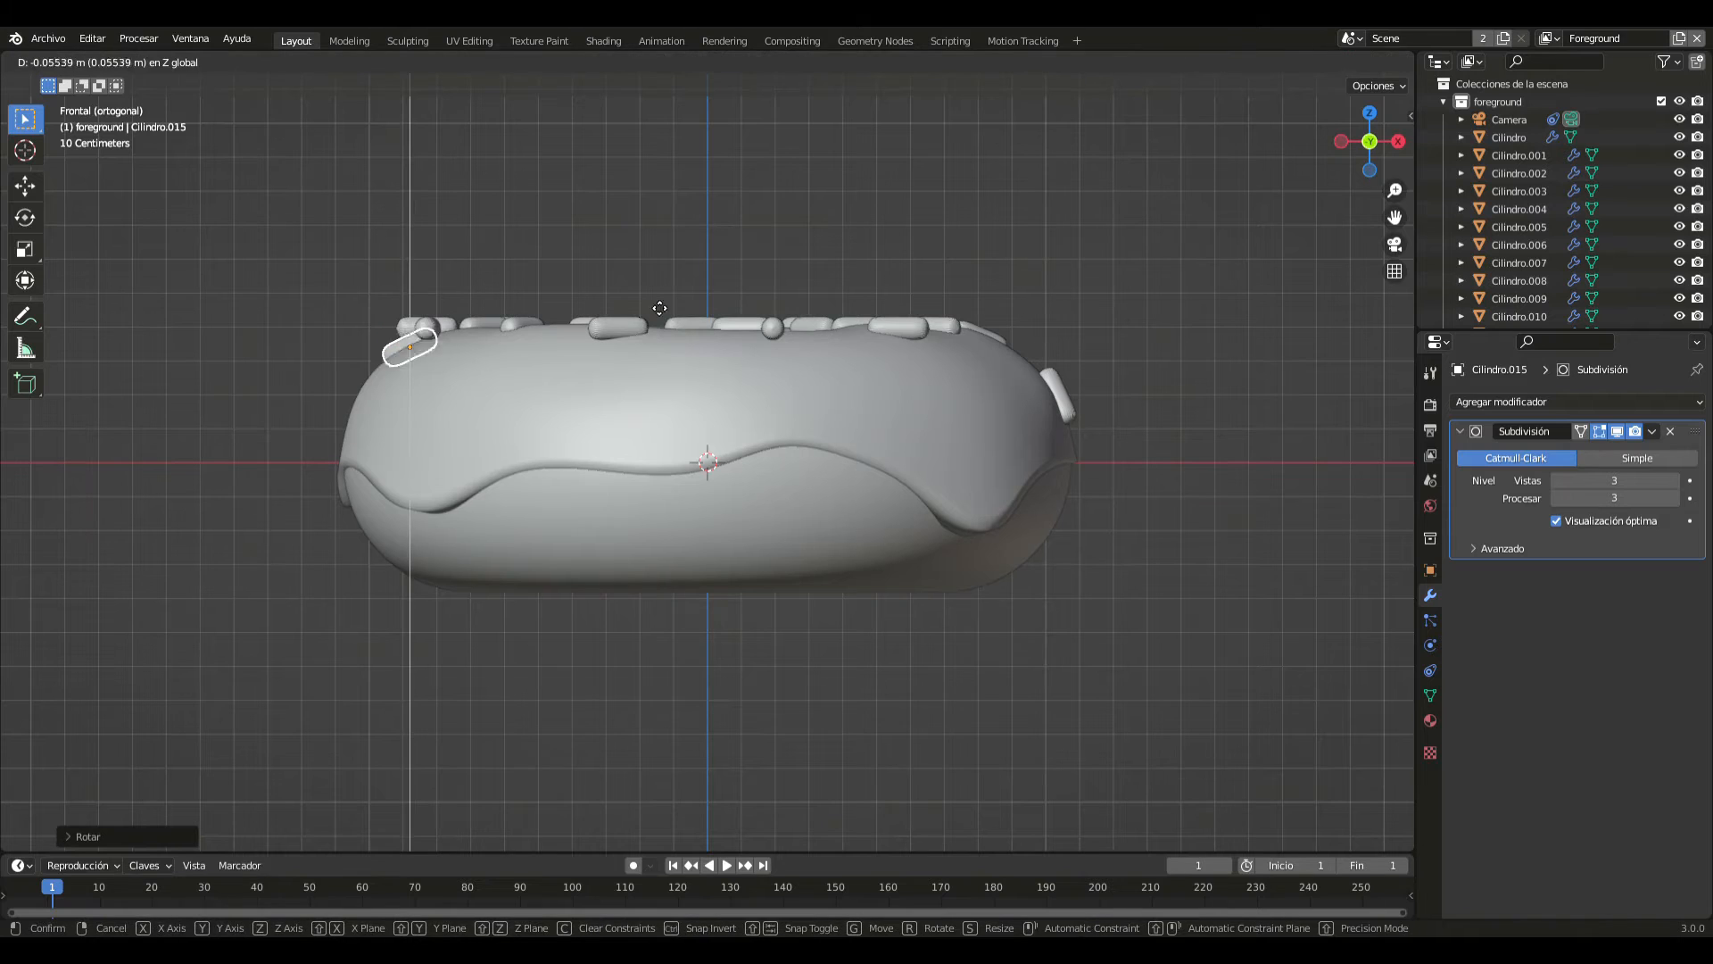
left_click(657, 287)
left_click(631, 261)
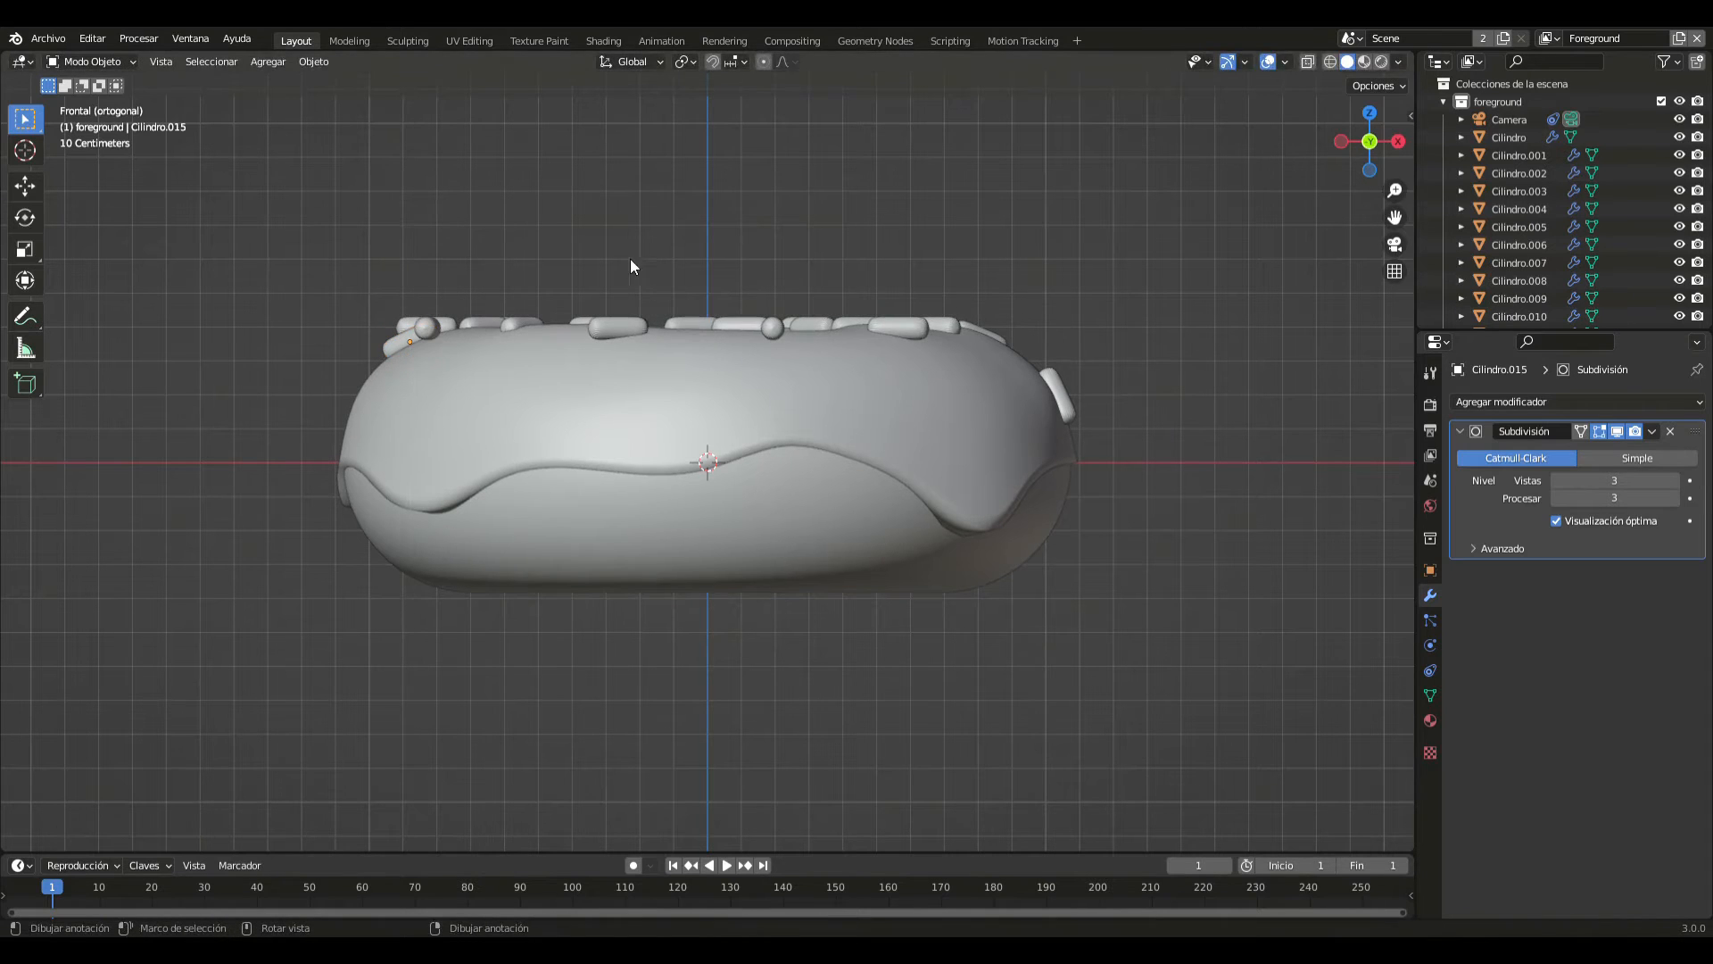
- Tilt the front sprinkle slightly to the negative X side of the centre about 19°, and lower it along Z onto the icing
left_click(635, 329)
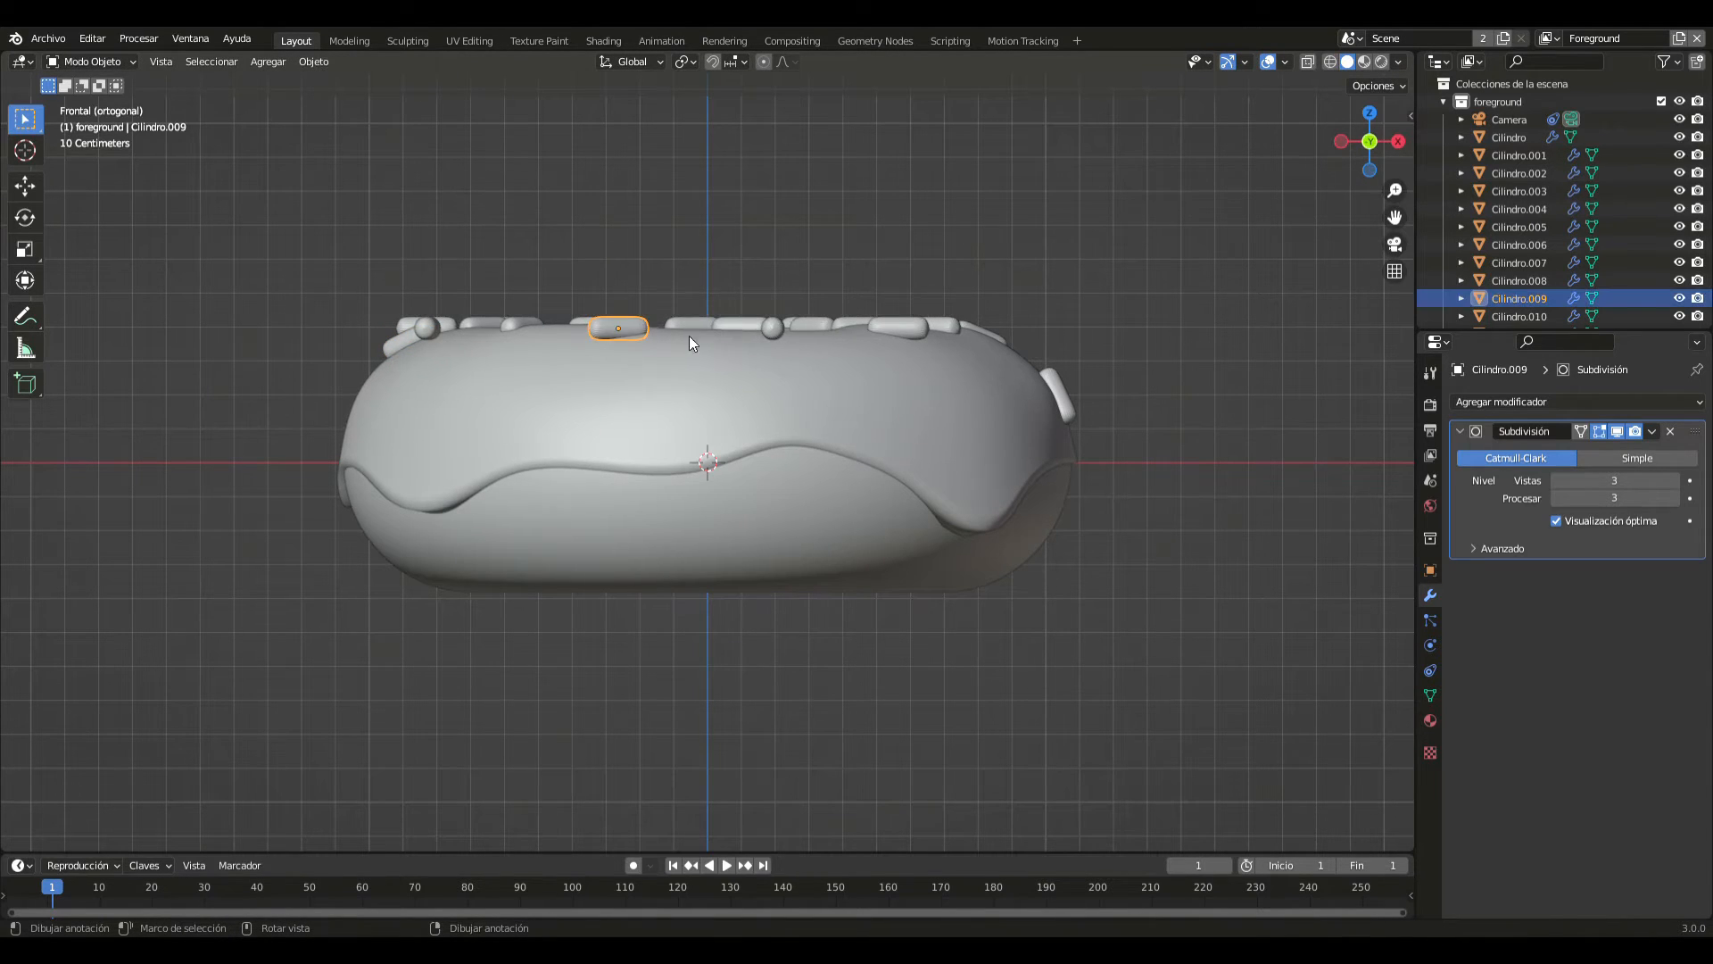
key("r")
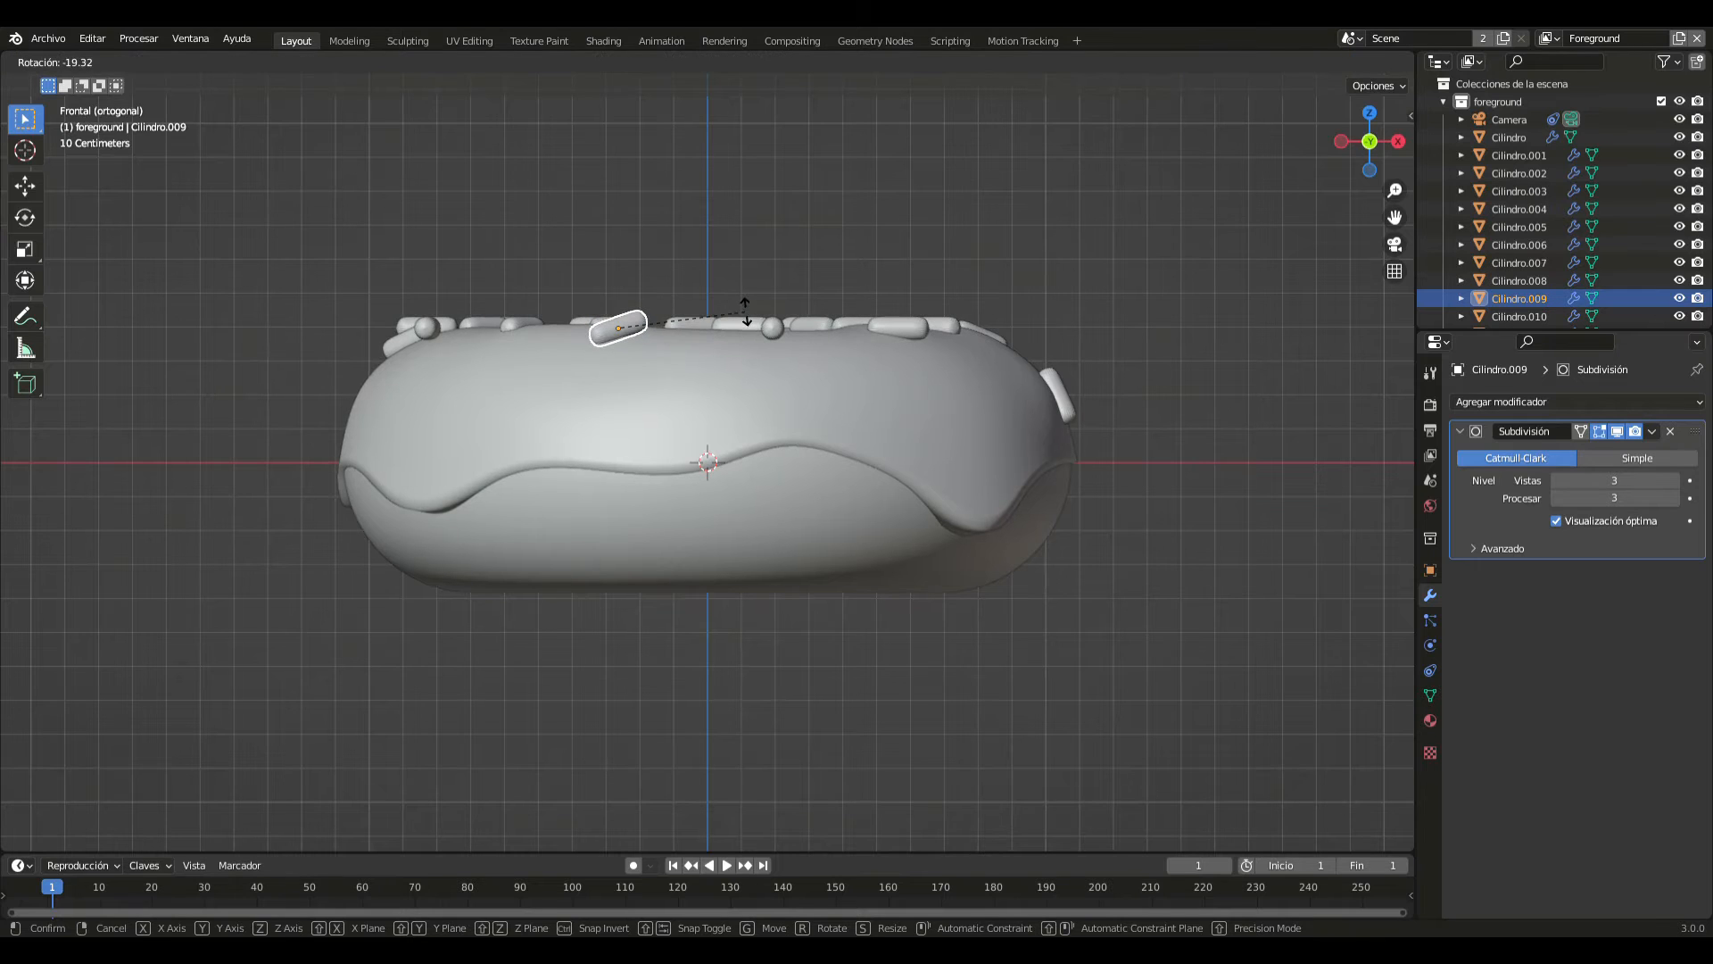
left_click(746, 313)
key("g")
key("z")
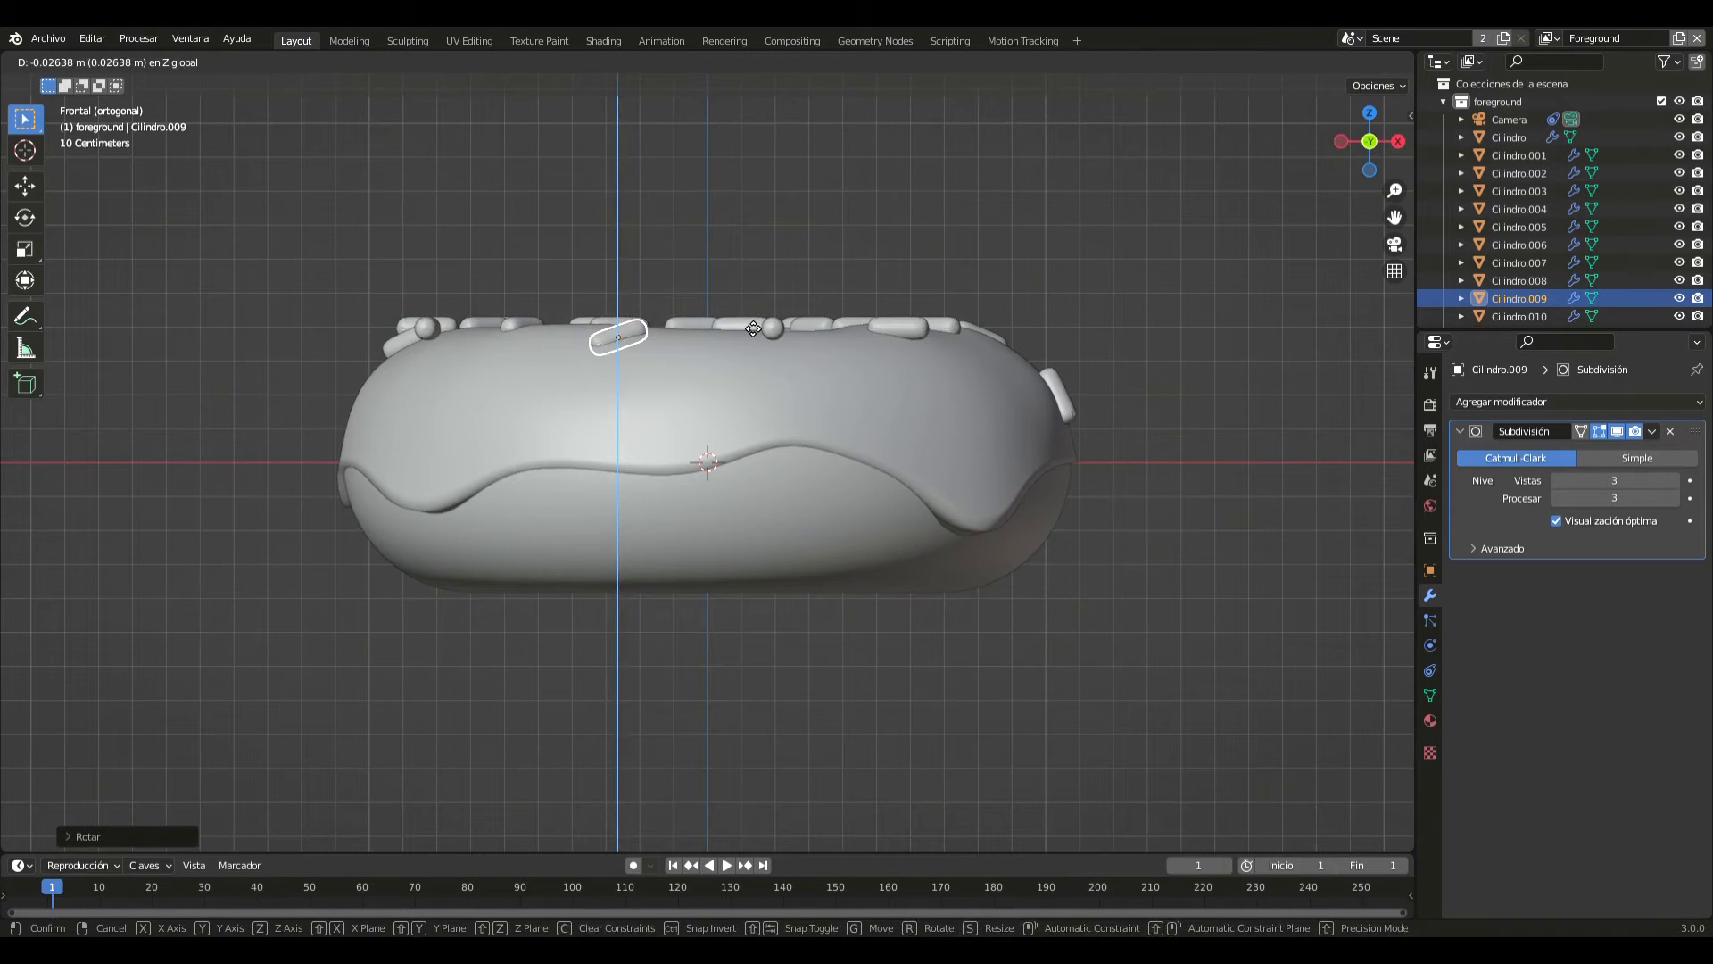
left_click(746, 323)
- In the right view, tilt the outermost negative Y sprinkle to match the icing's slope, lower it onto the surface, and deselect it
middle_click_drag(762, 334, 738, 396)
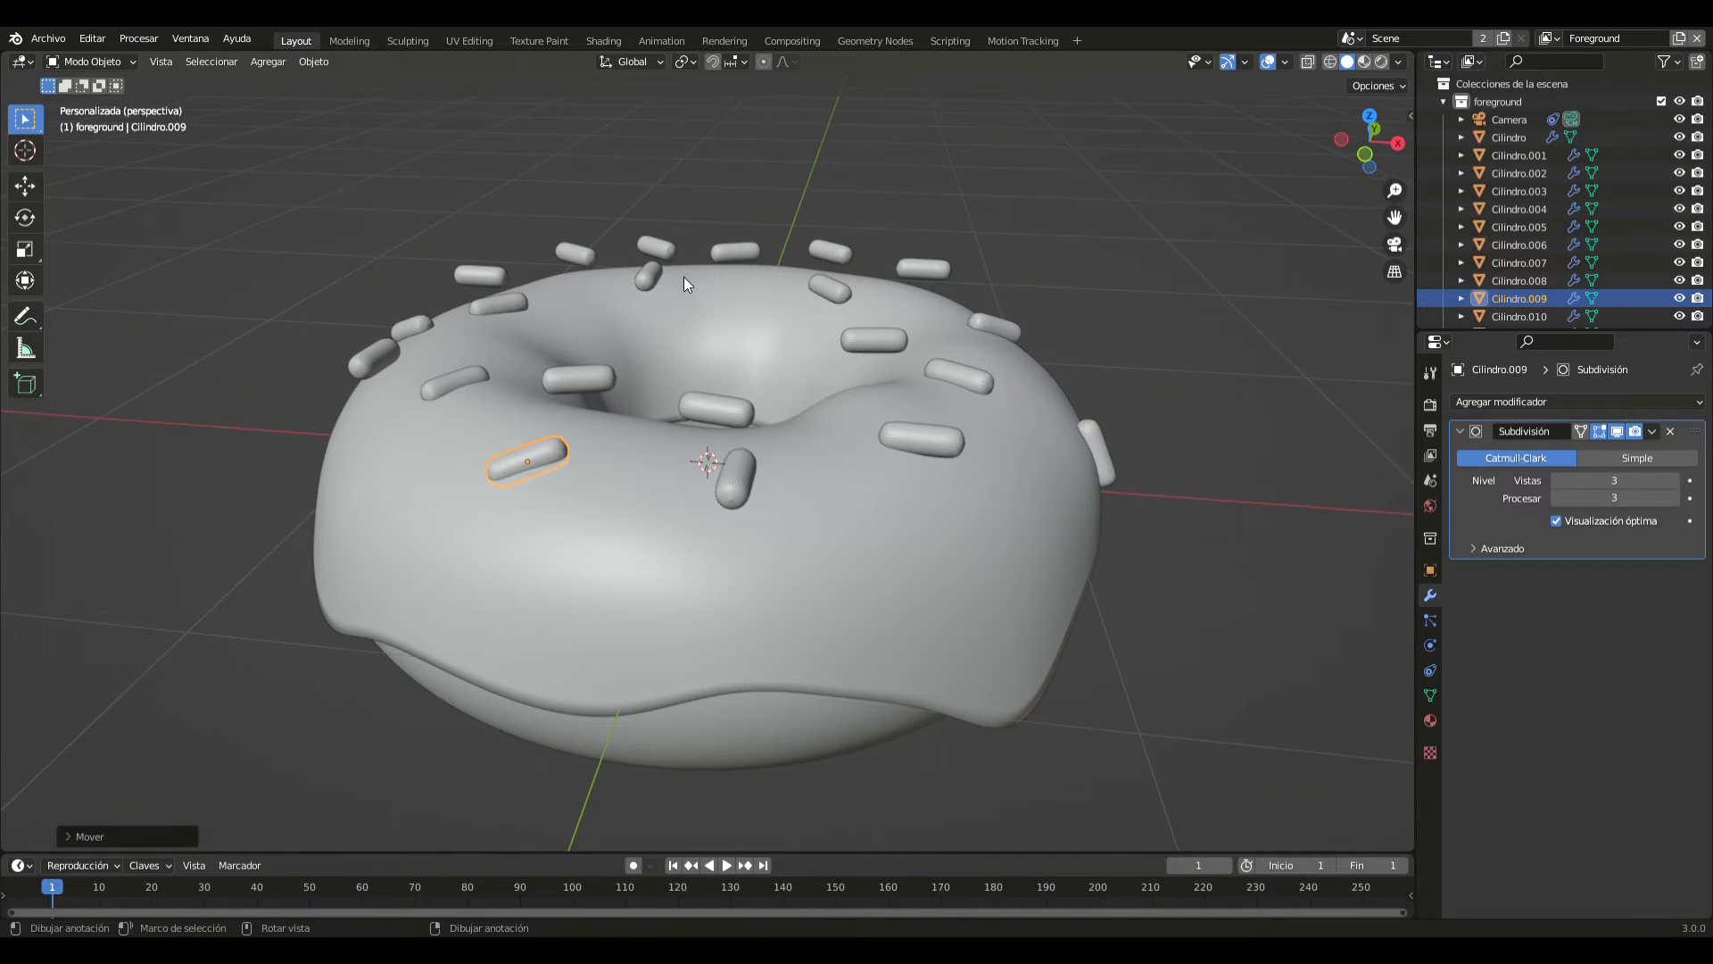
key("KP_3")
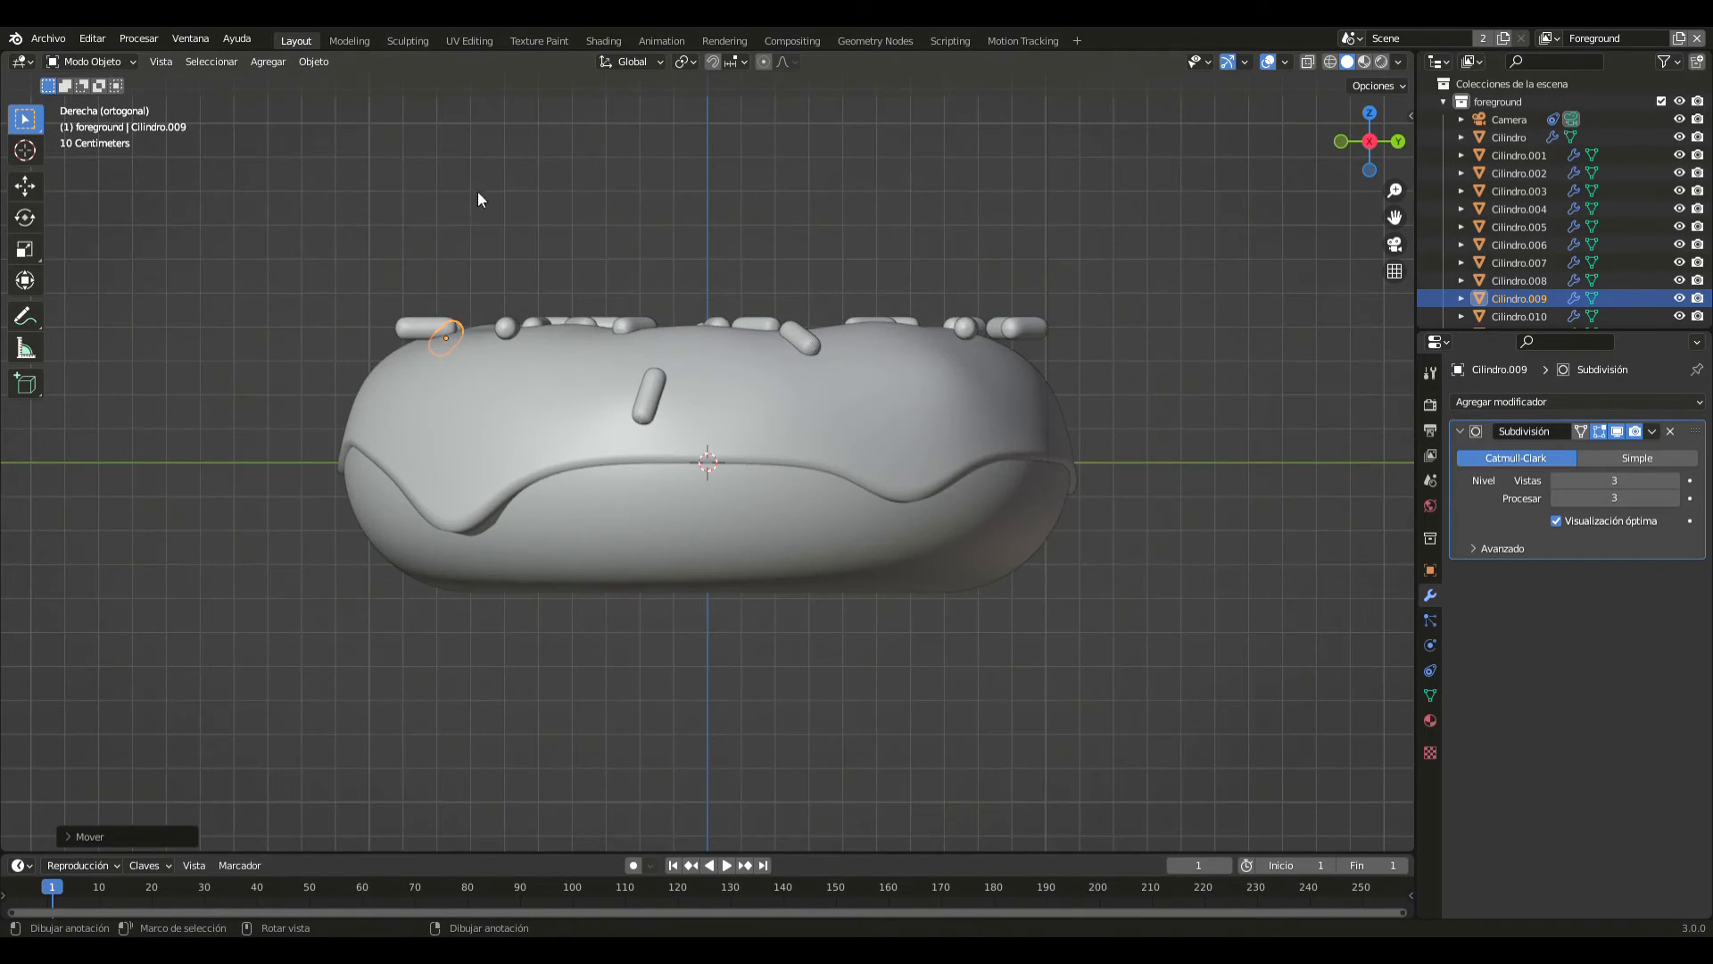
left_click(433, 328)
key("r")
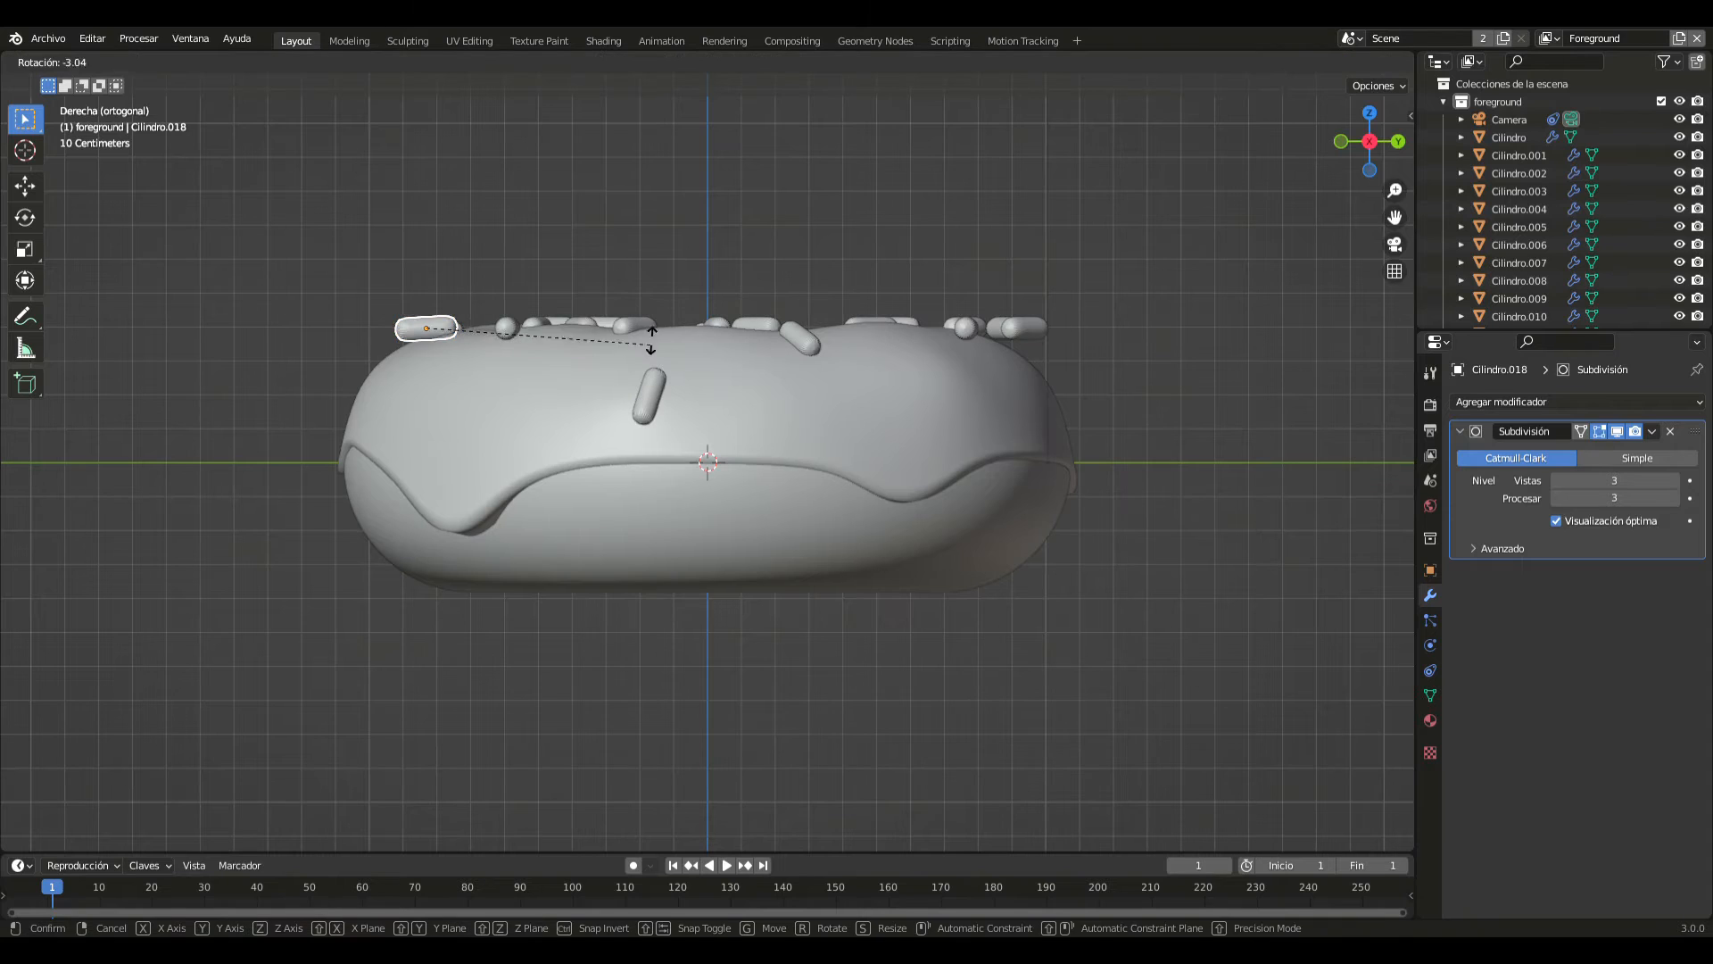
left_click(645, 269)
key("g")
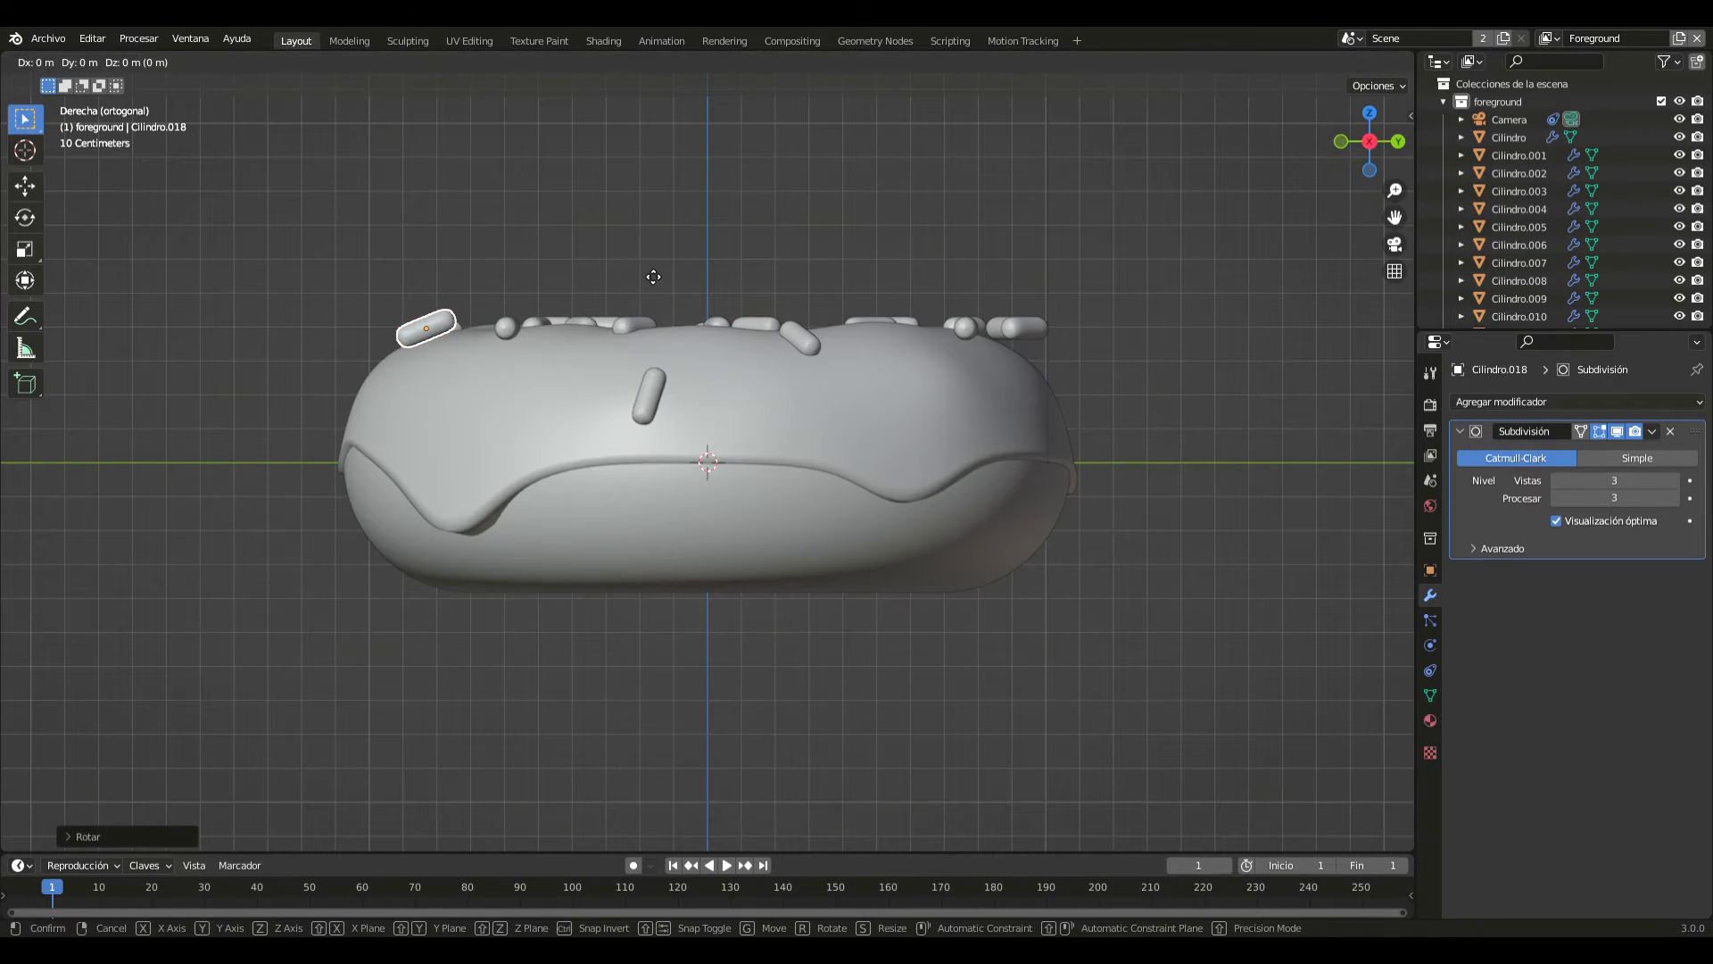
left_click(643, 279)
left_click(639, 267)
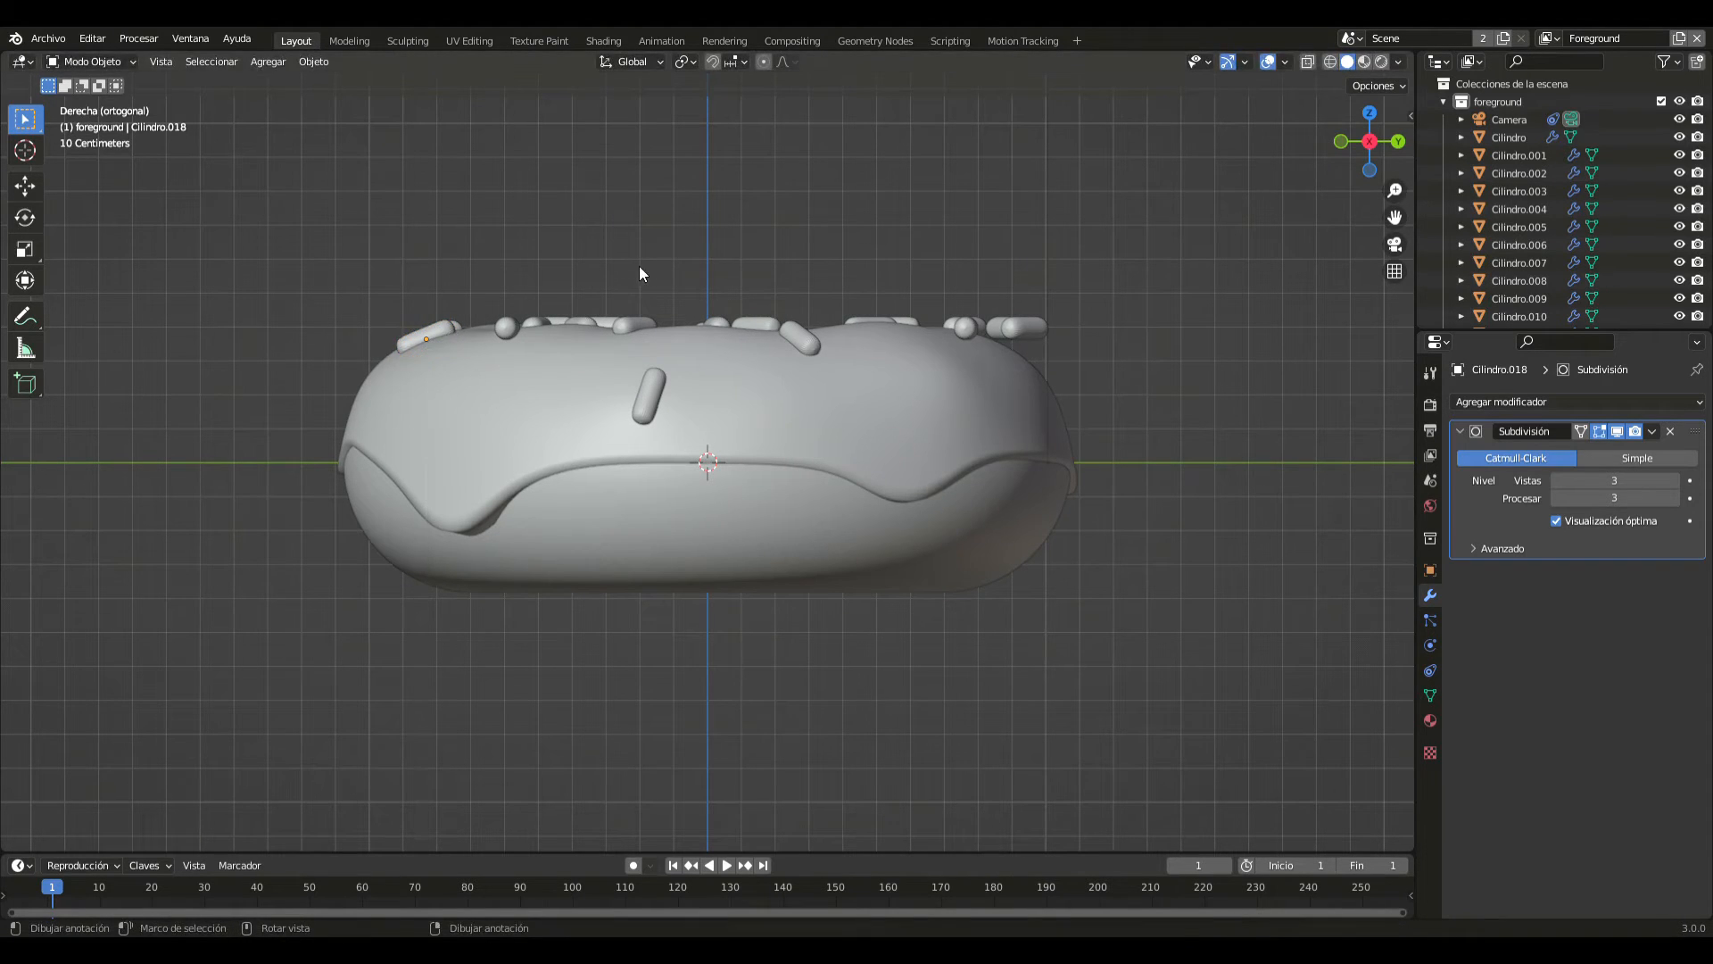
- Lower the outermost positive Y sprinkle along Z to the icing's side, and rotate it from behind to follow the curved surface
key("g")
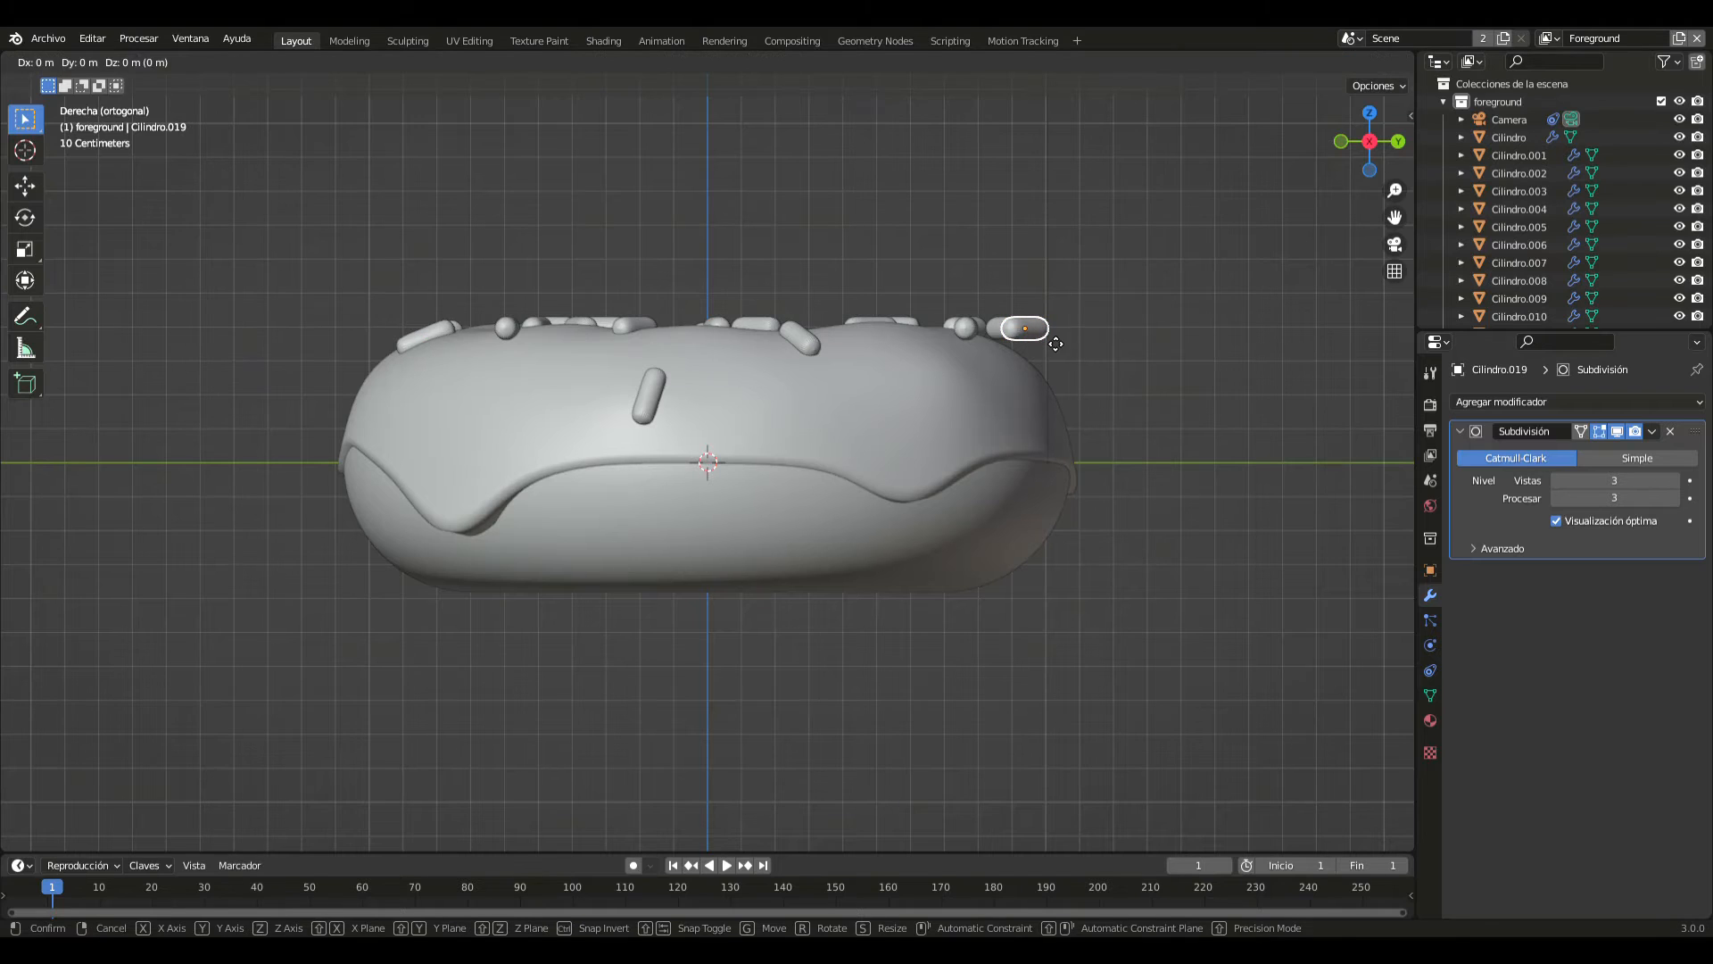
key("z")
left_click(1054, 382)
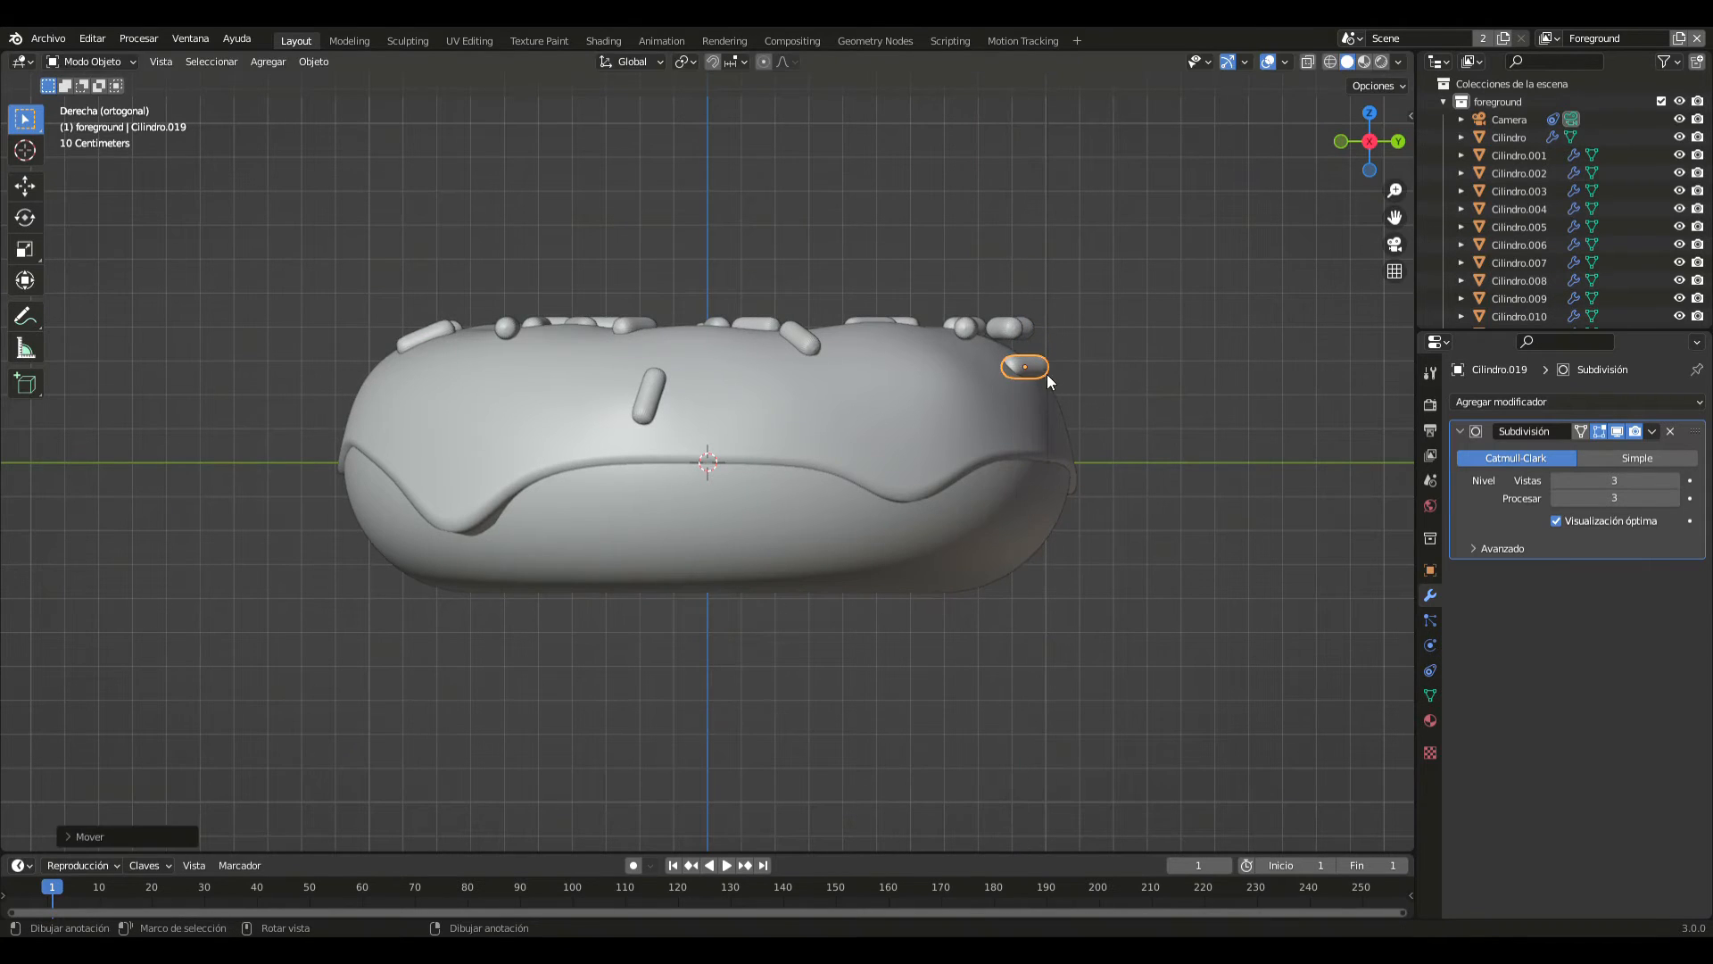
key("g")
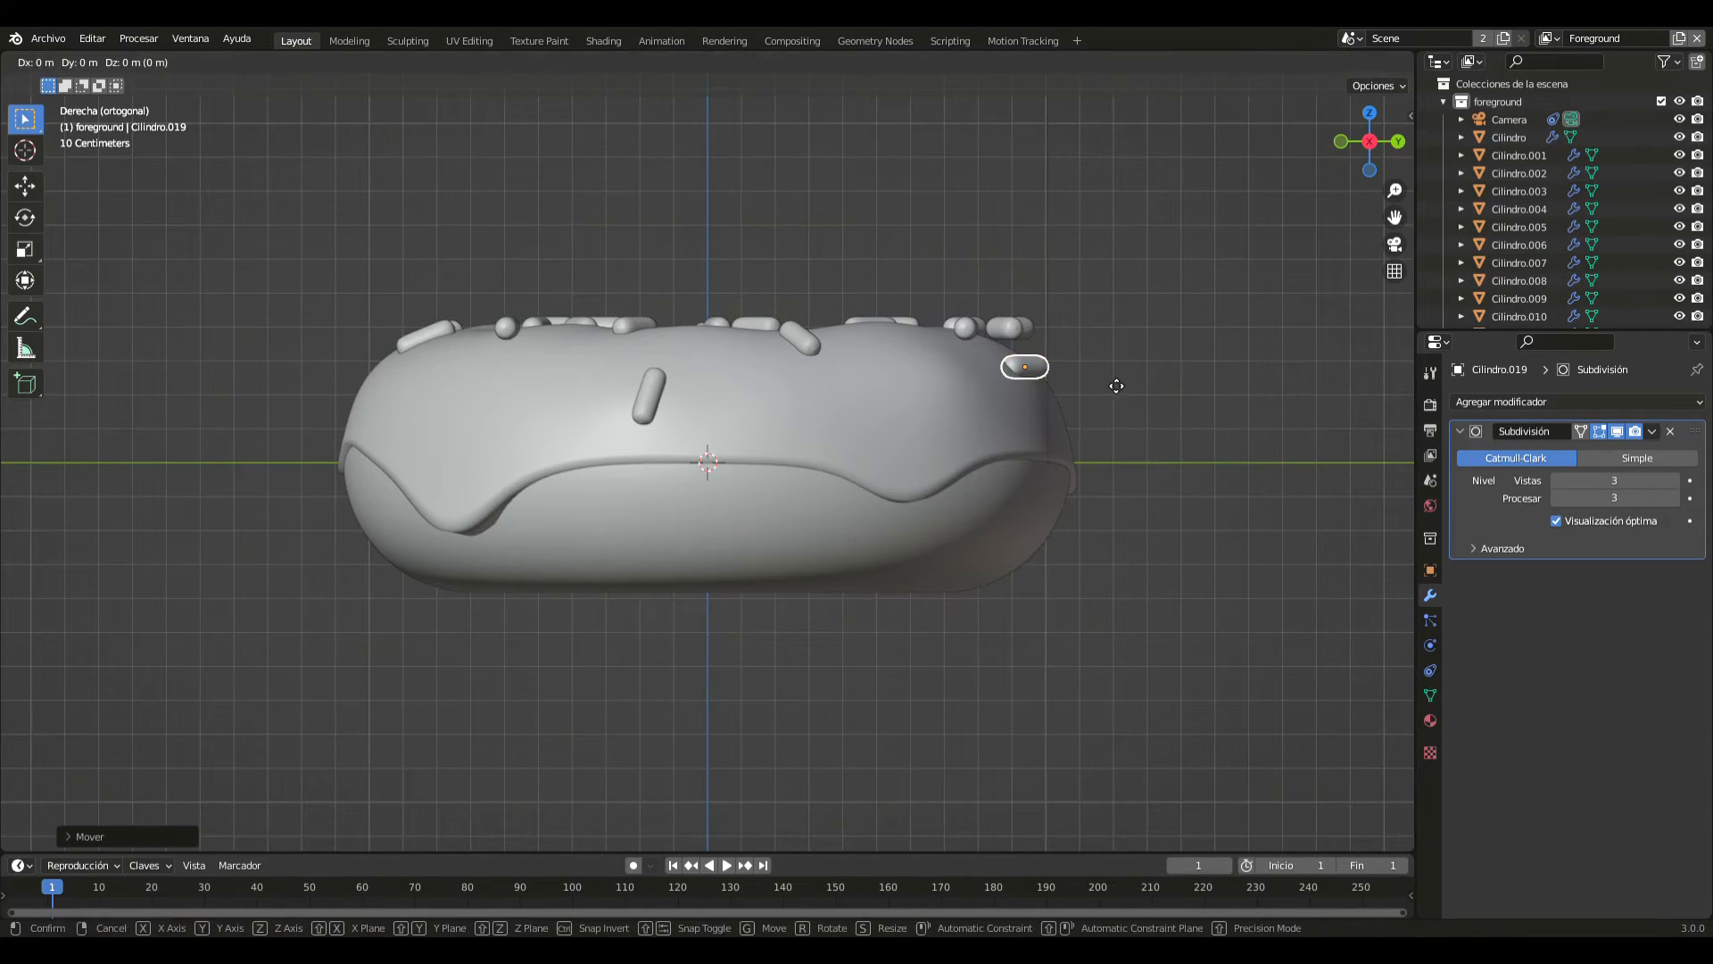
key("z")
left_click(1110, 387)
middle_click_drag(1110, 387, 991, 412)
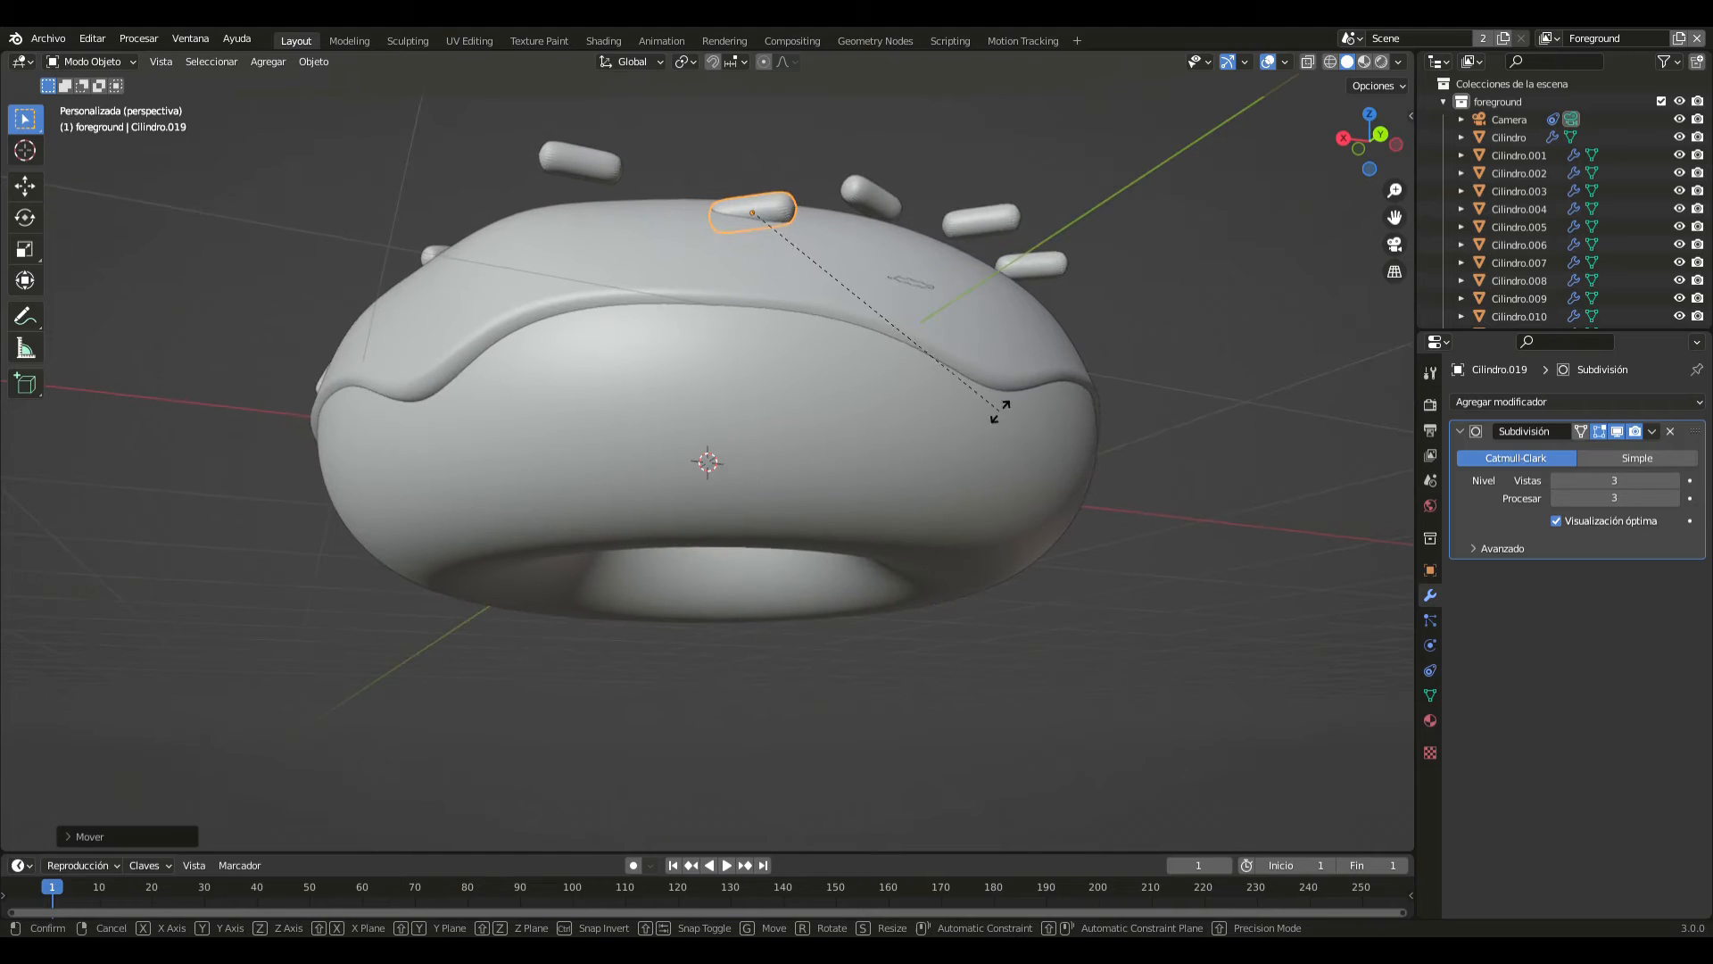
key("r")
left_click(935, 457)
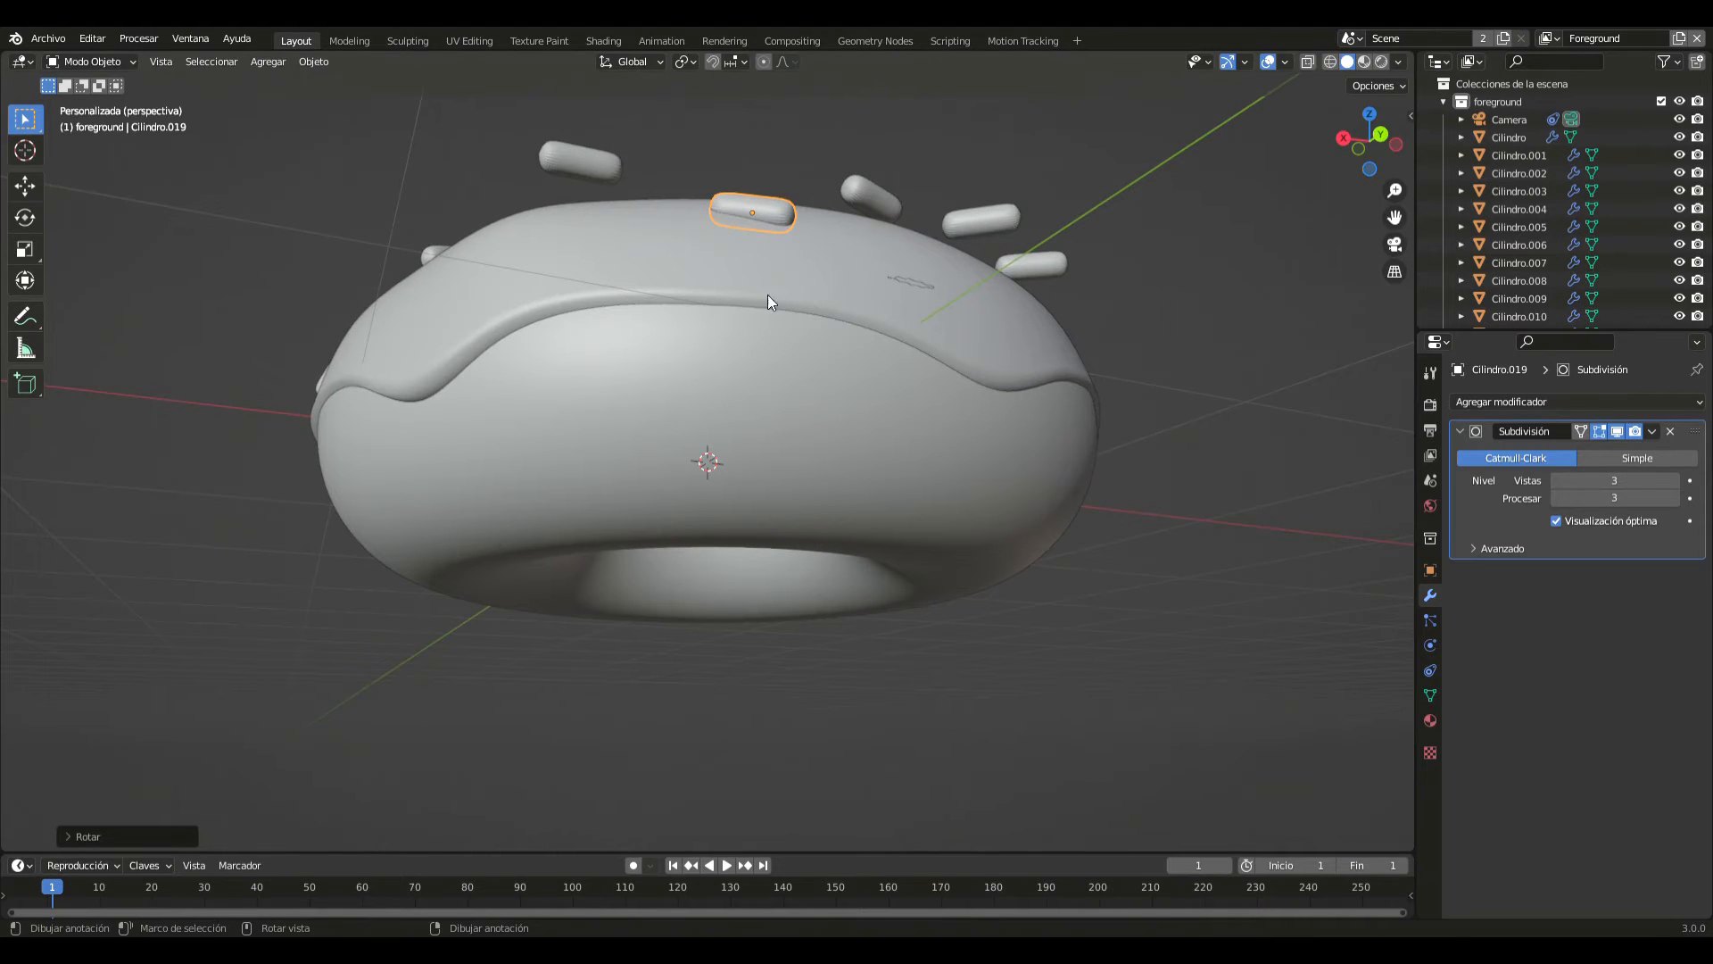
- In the back view, lower the floating rear sprinkle on the positive X side along Z onto the icing and tilt it diagonally
left_click(587, 176)
middle_click_drag(826, 253, 796, 307)
key("ctrl+KP_1")
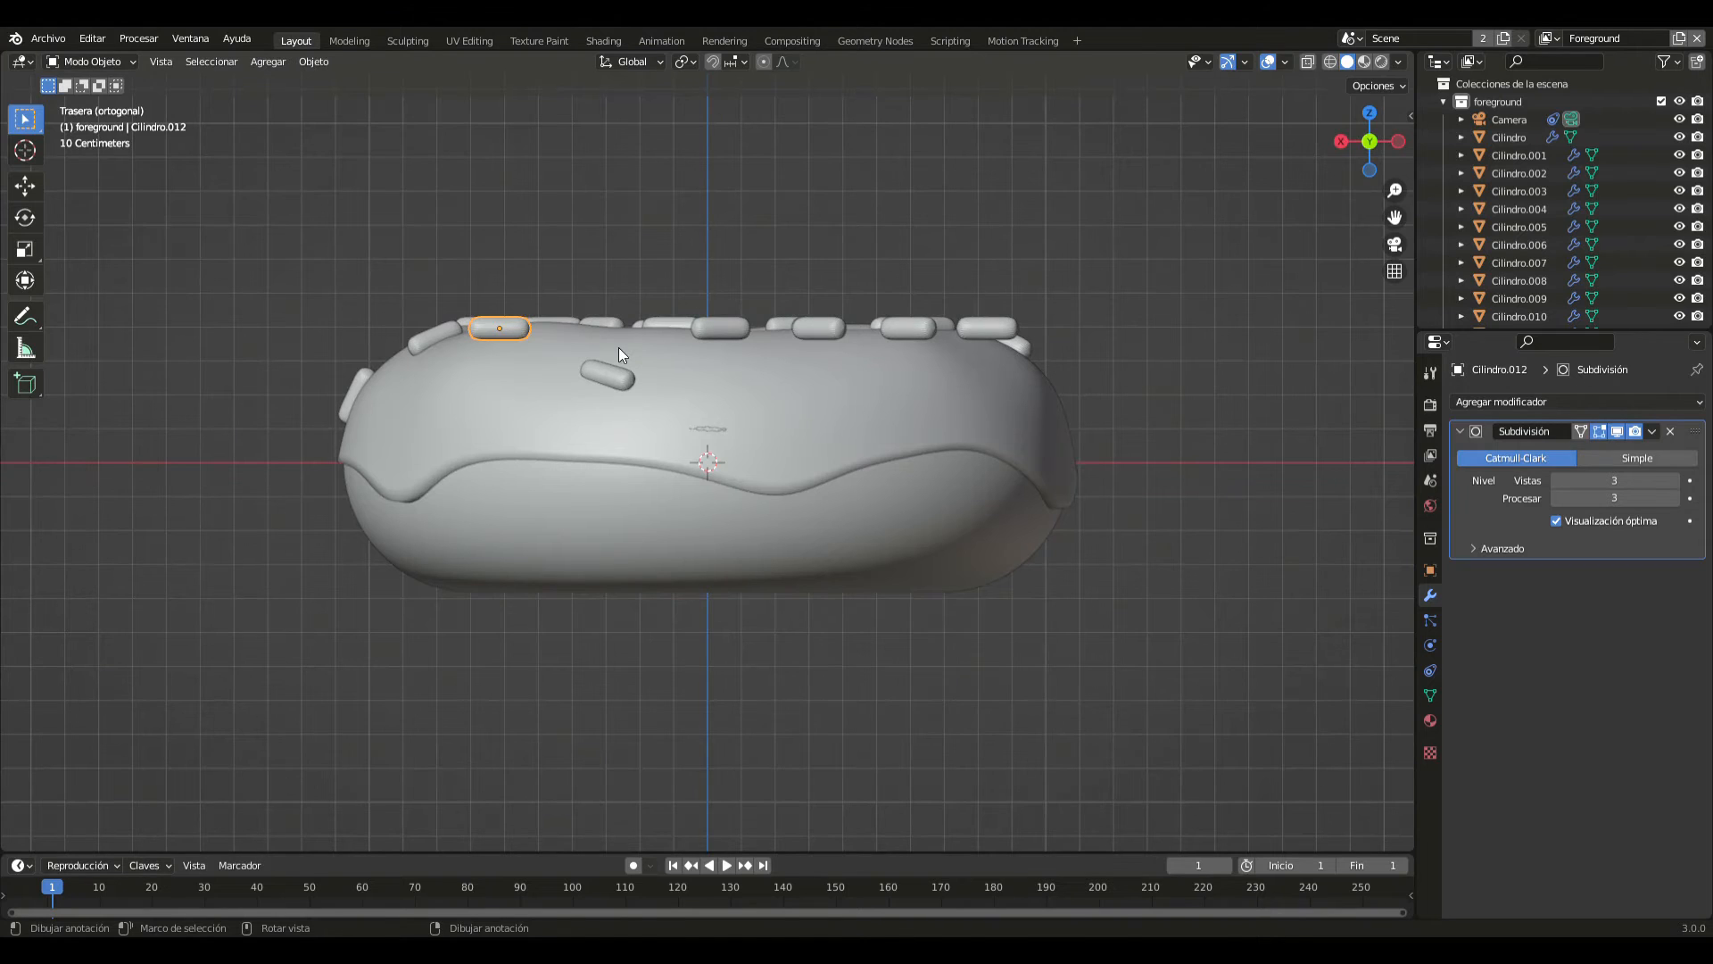
key("g")
key("z")
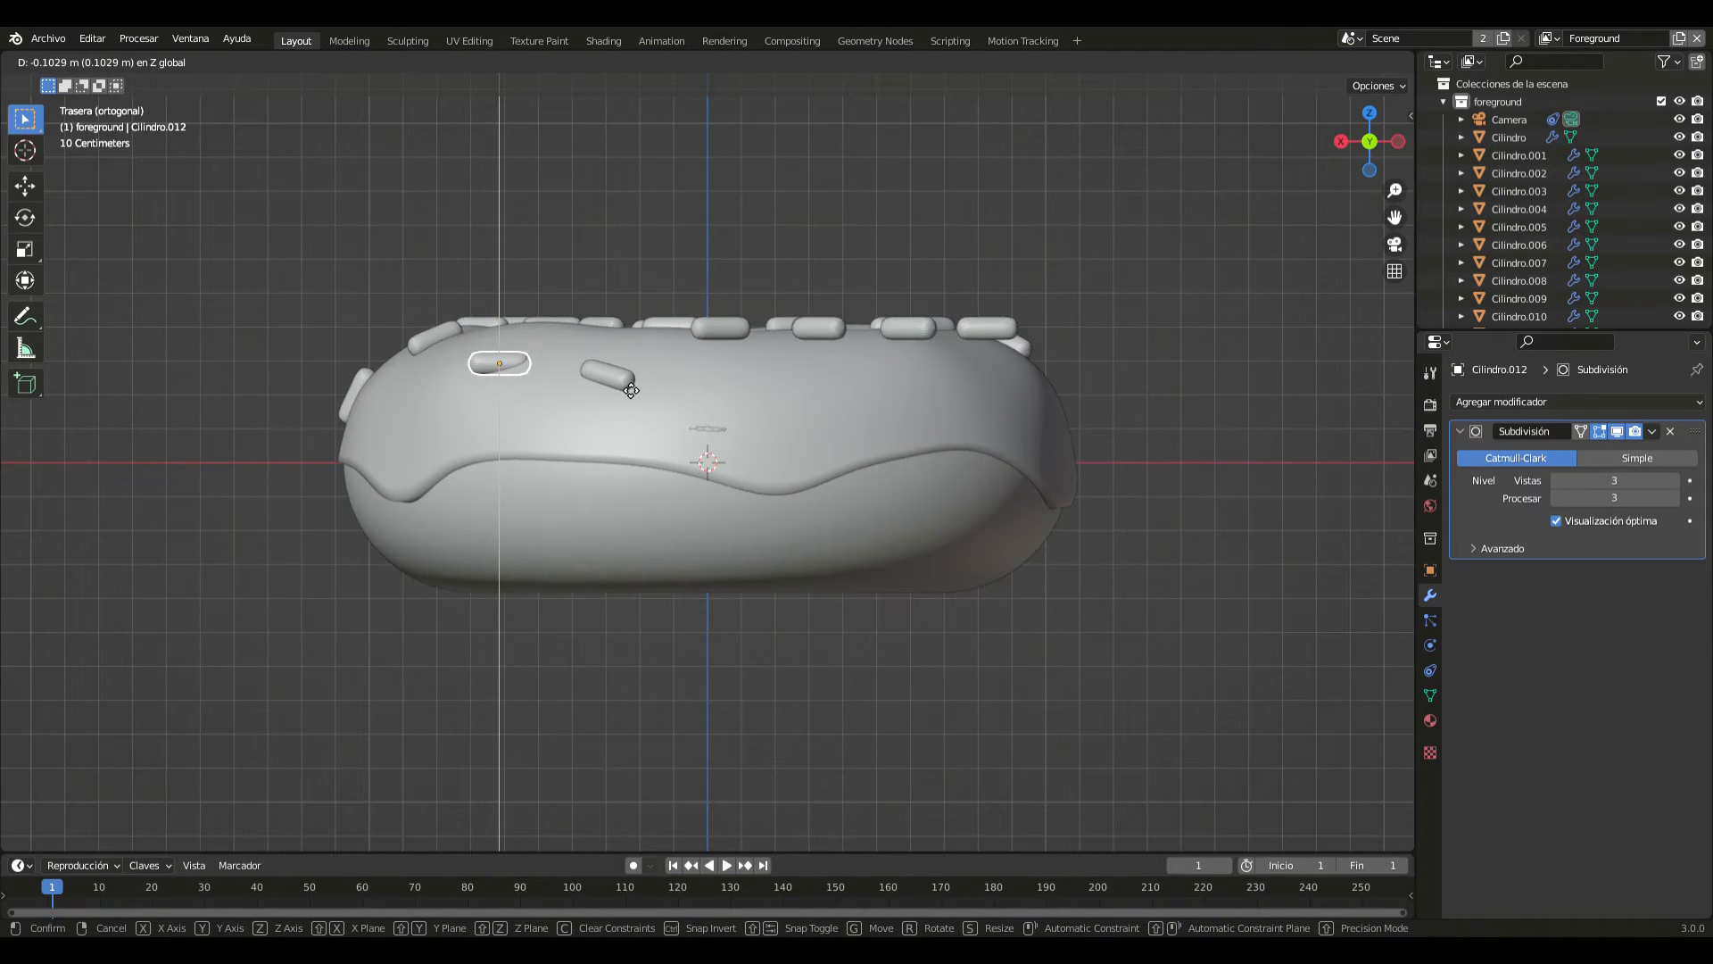
left_click(632, 390)
key("r")
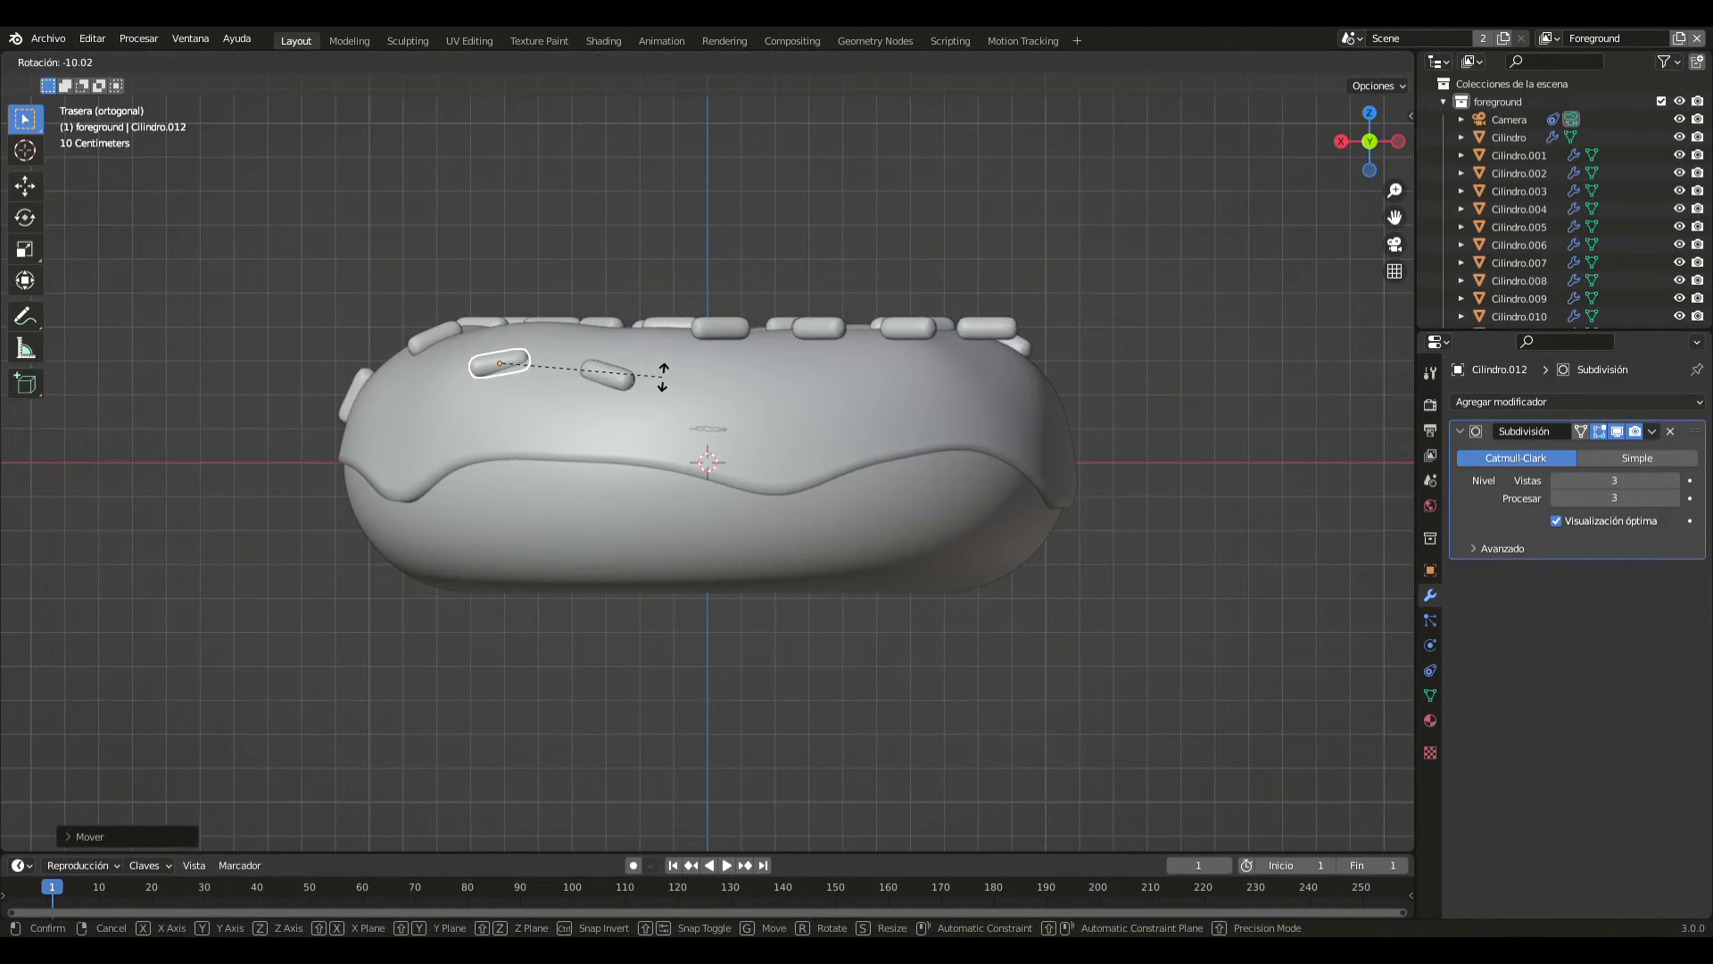
left_click(665, 335)
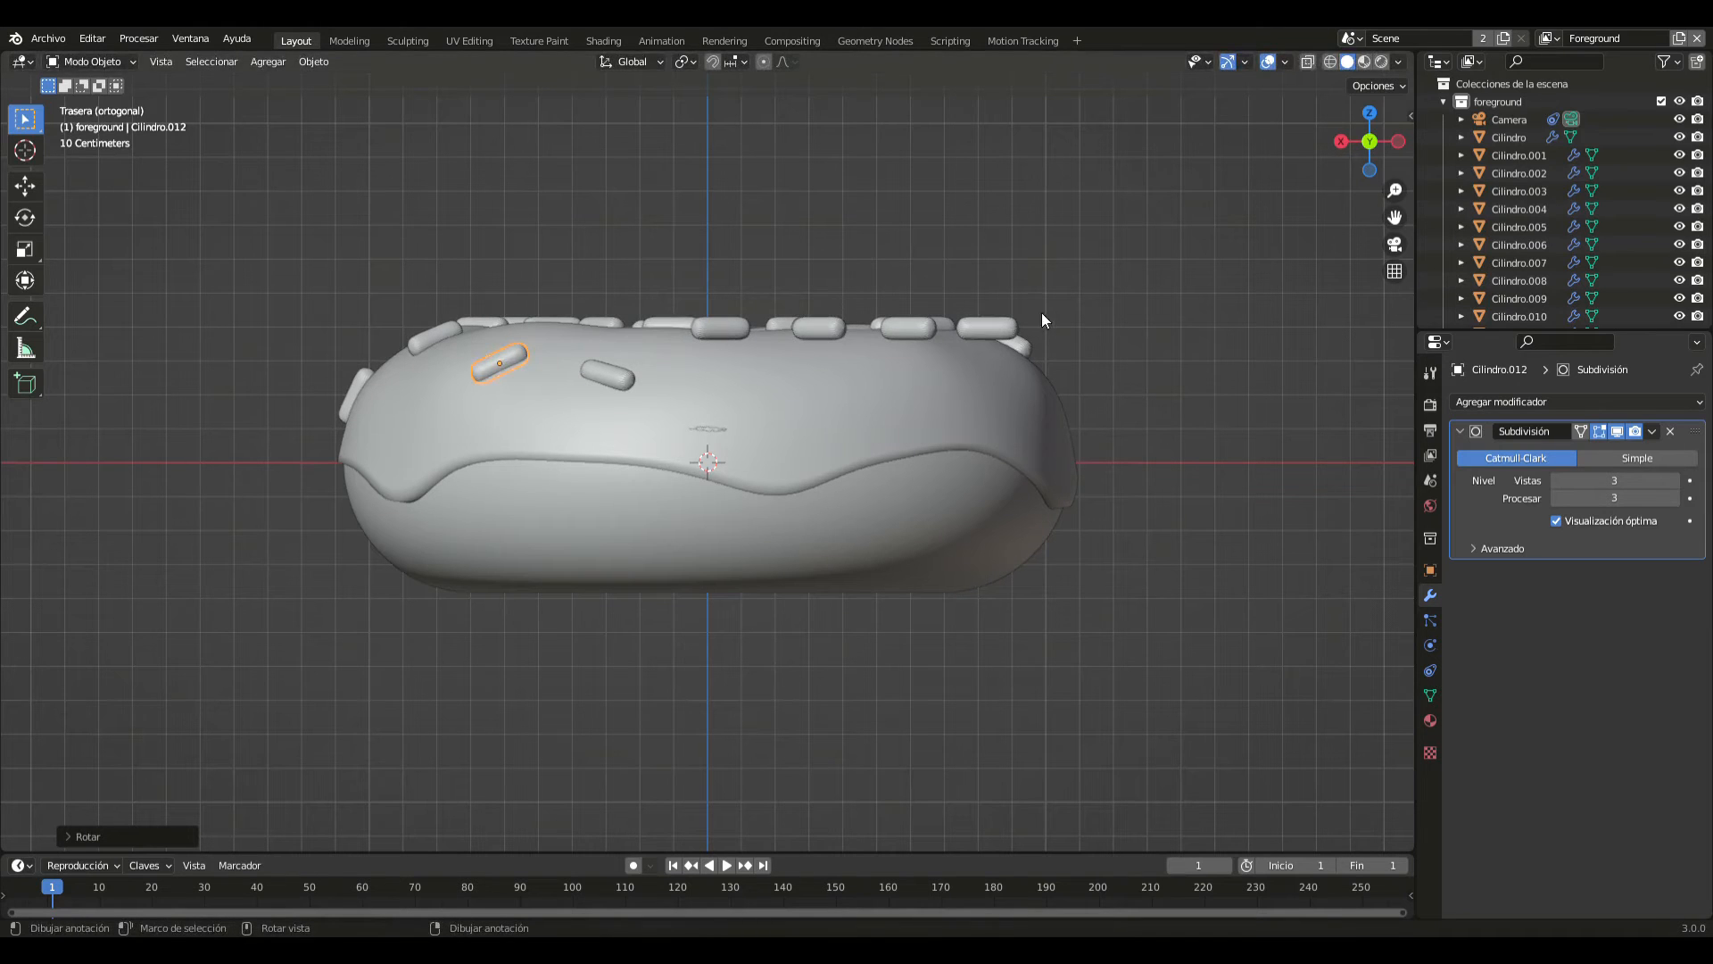
- Lower the rear sprinkle nearest the negative X edge along Z onto the icing, and tilt it down towards that edge
left_click(982, 322)
key("g")
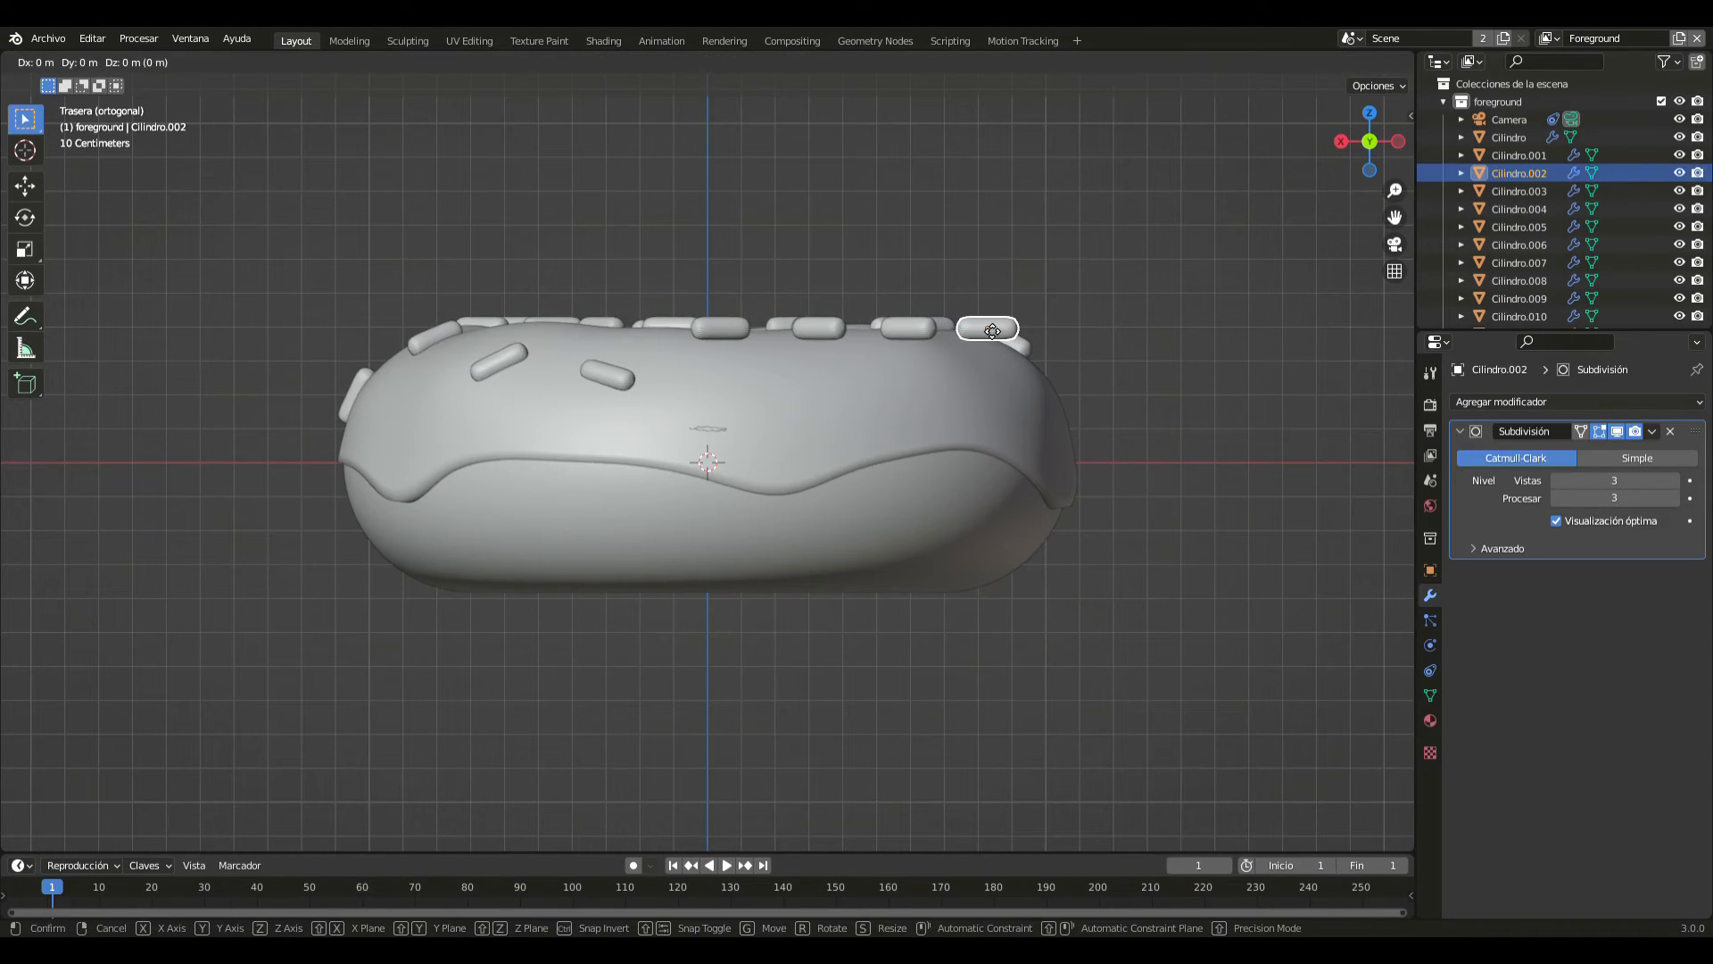
key("z")
left_click(989, 361)
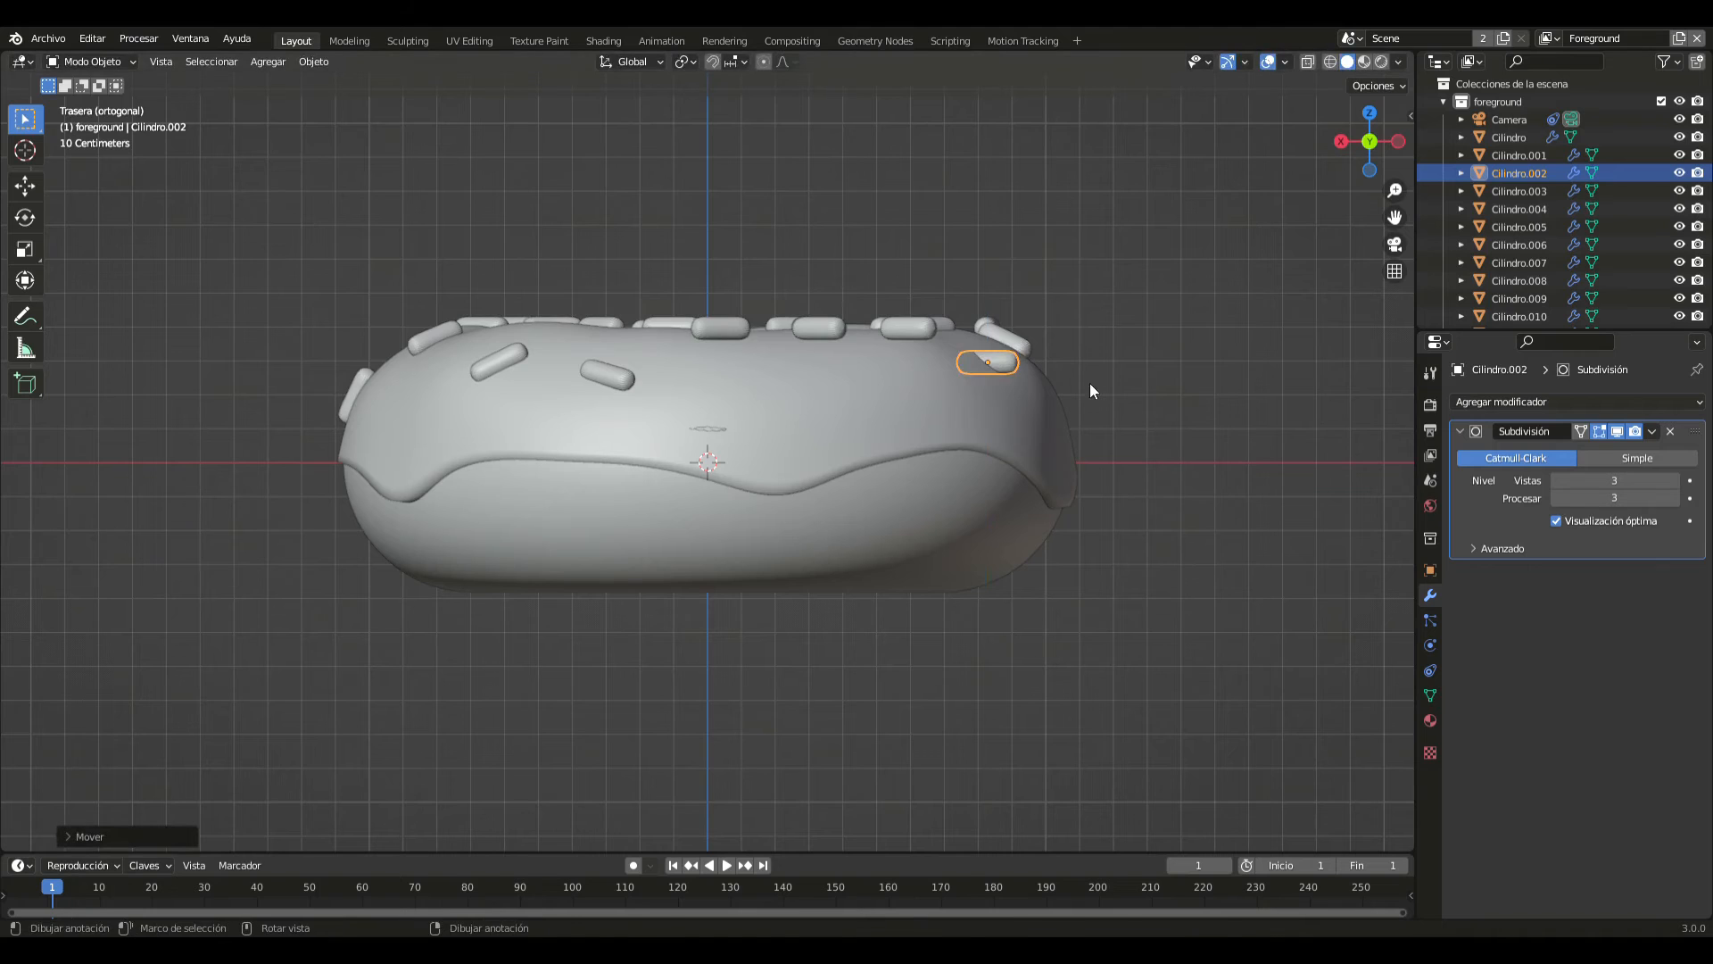
key("r")
left_click(1064, 439)
- Lower the next rear sprinkle inward from the negative X edge along Z, and tilt it diagonally down towards that edge
left_click(916, 330)
key("shift+d")
key("z")
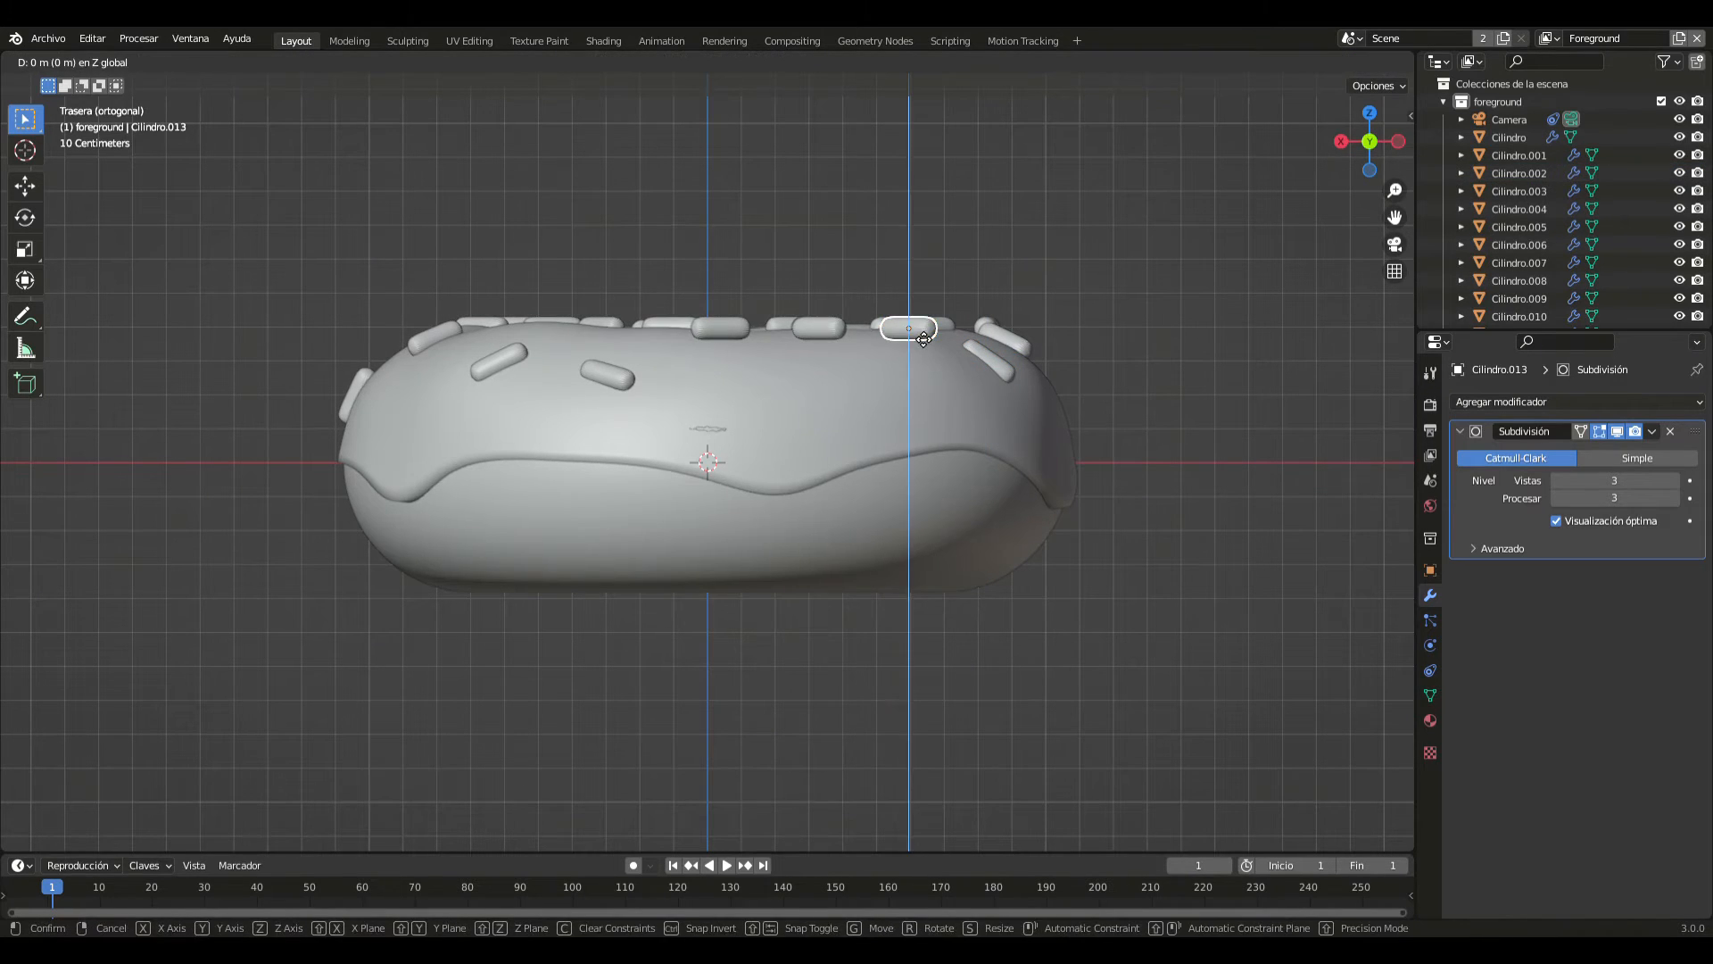
left_click(925, 370)
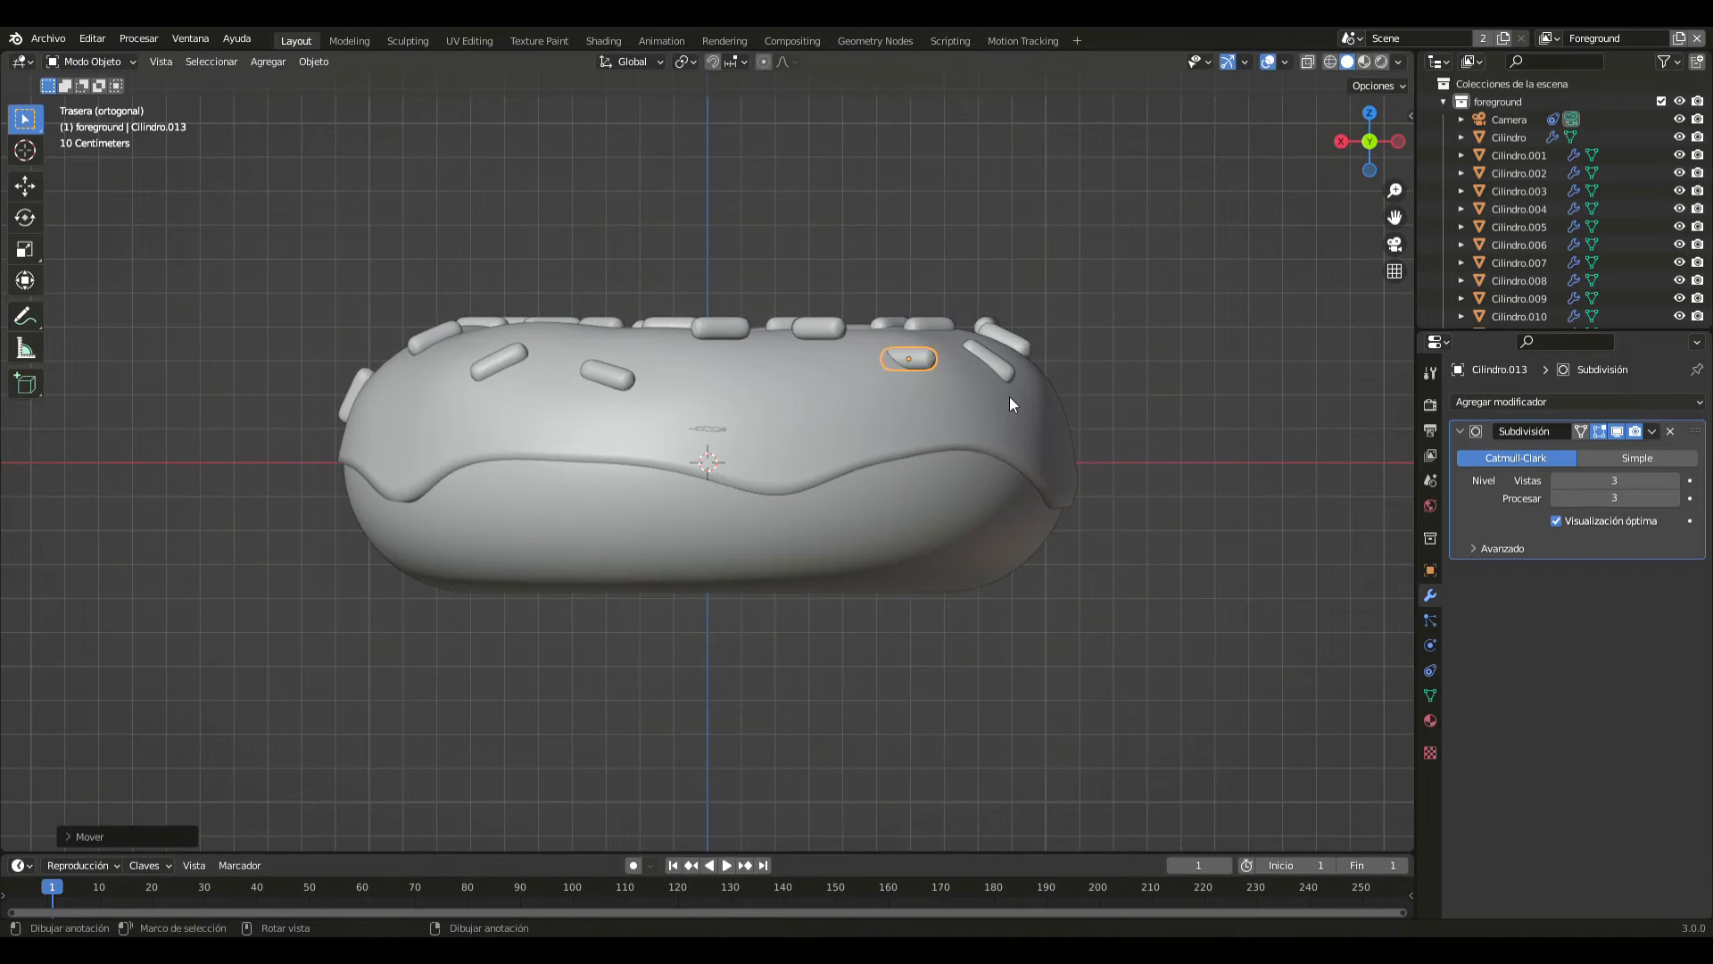
key("r")
left_click(962, 470)
- Lower that tilted rear sprinkle slightly further along Z, and rotate it about 14° more so it stands steeper
key("g")
key("z")
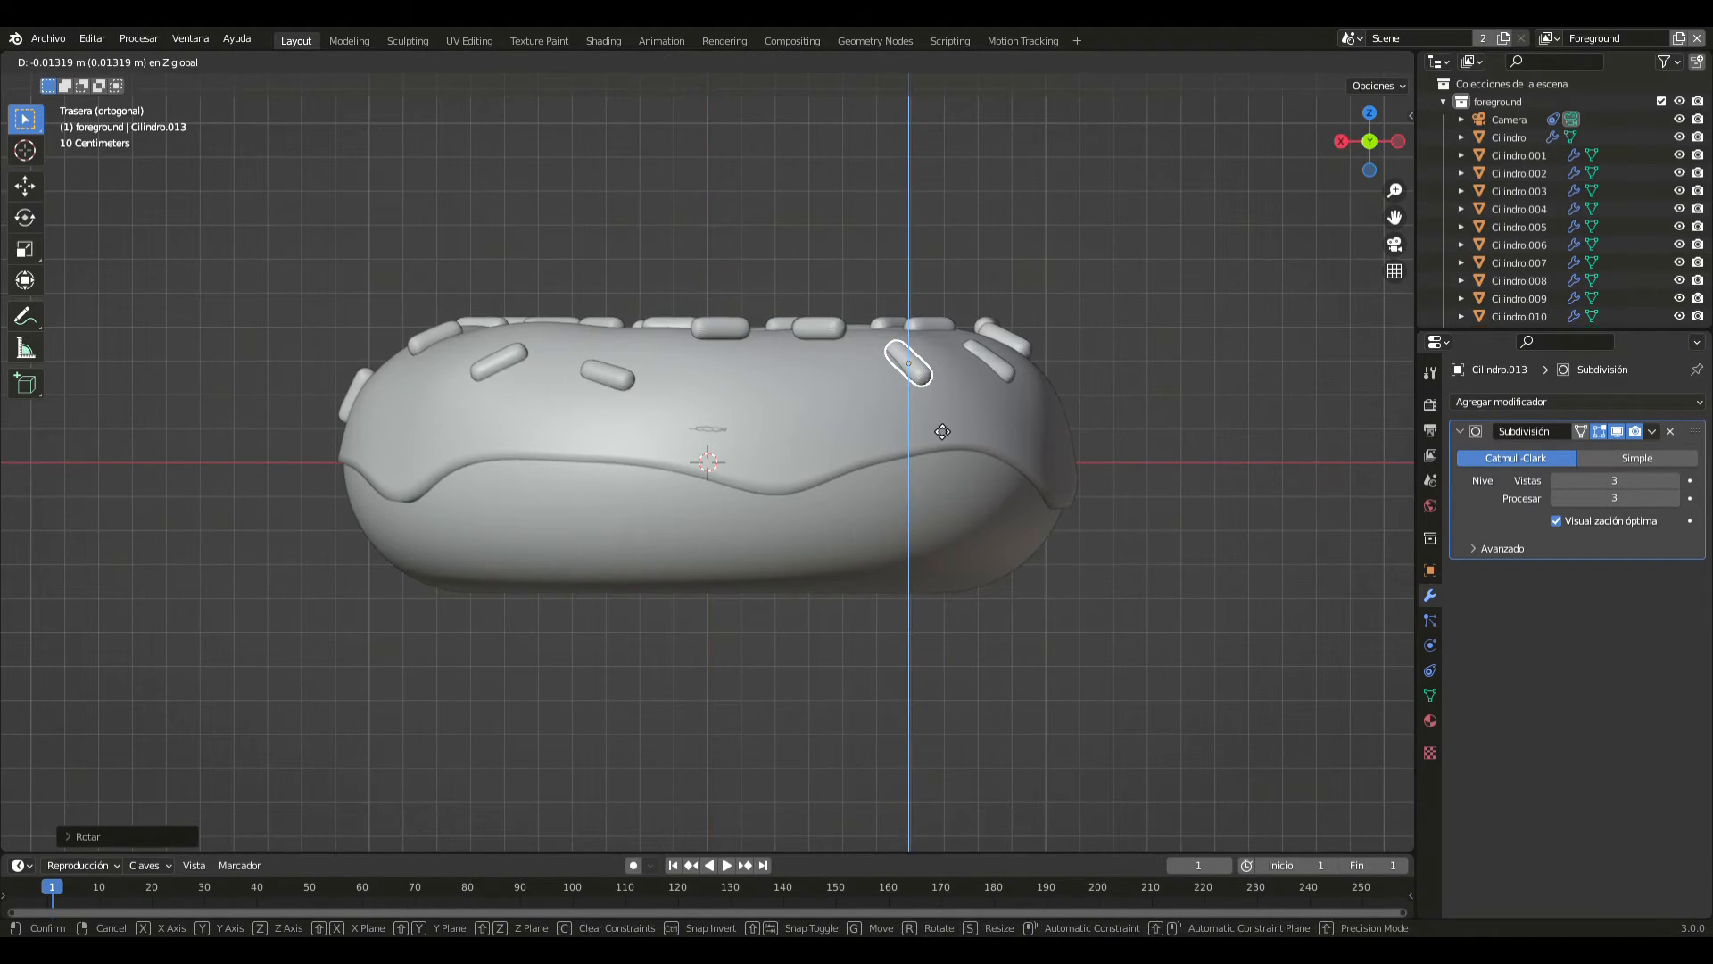
left_click(936, 426)
key("r")
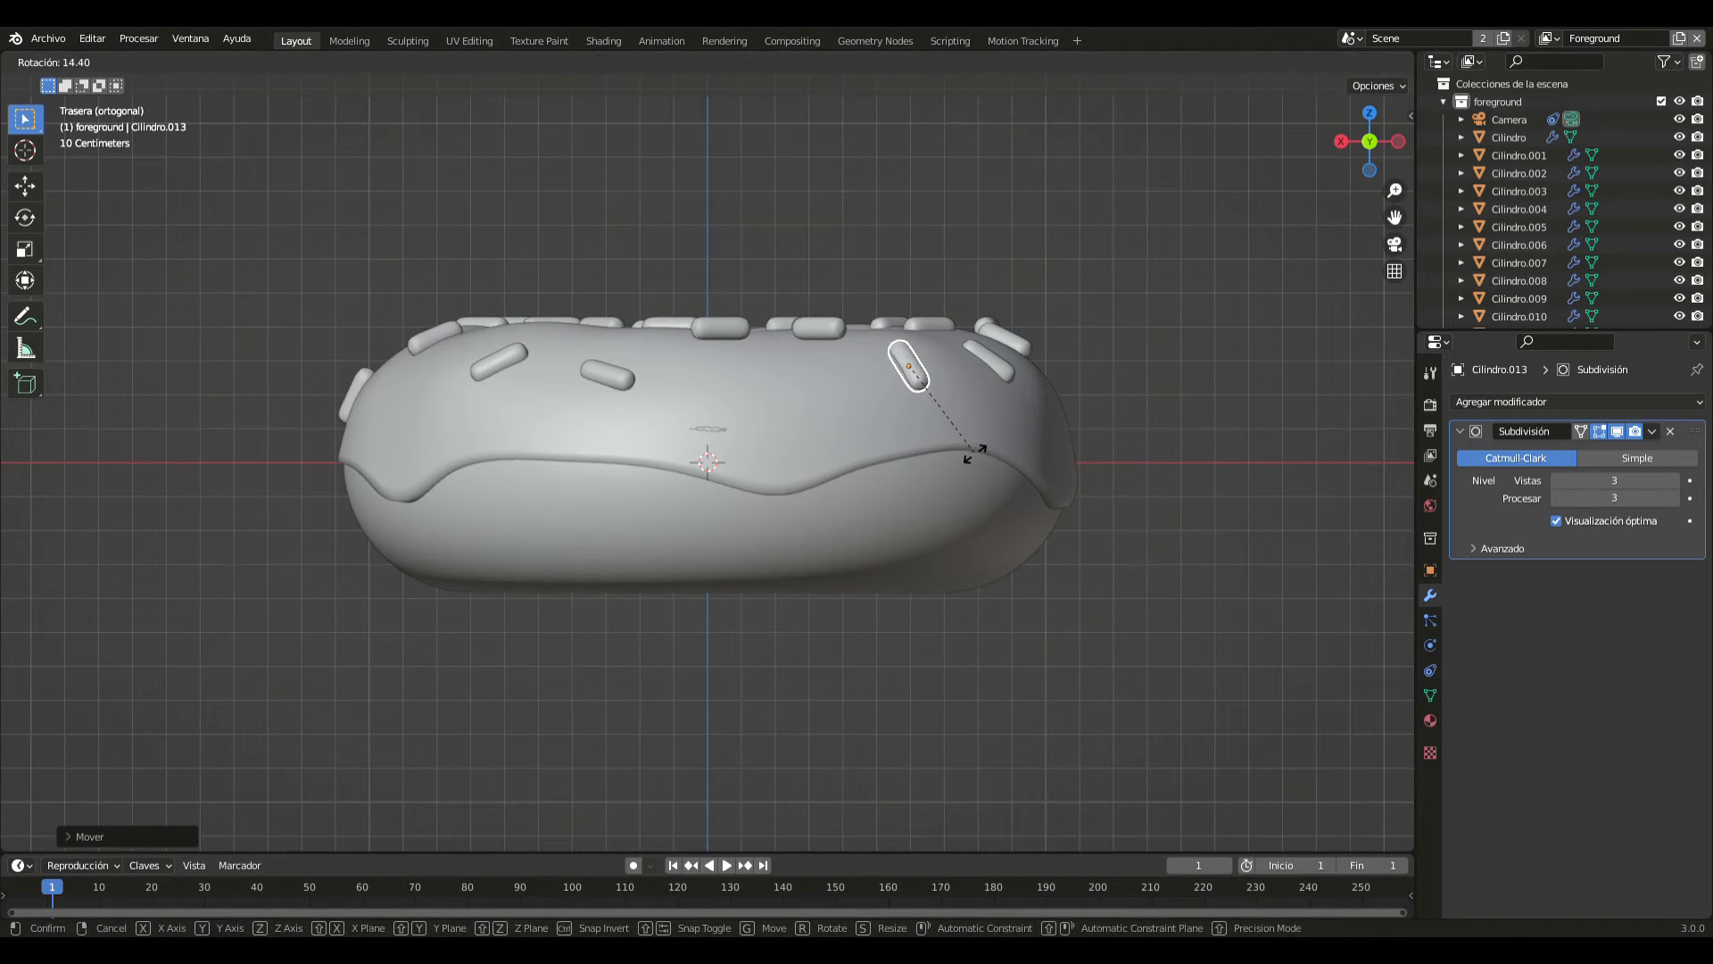
left_click(974, 451)
- Lower the rear sprinkle between the steep one and the centre along Z, tilt it steeply towards negative X, and fine-tune its height
left_click(1147, 439)
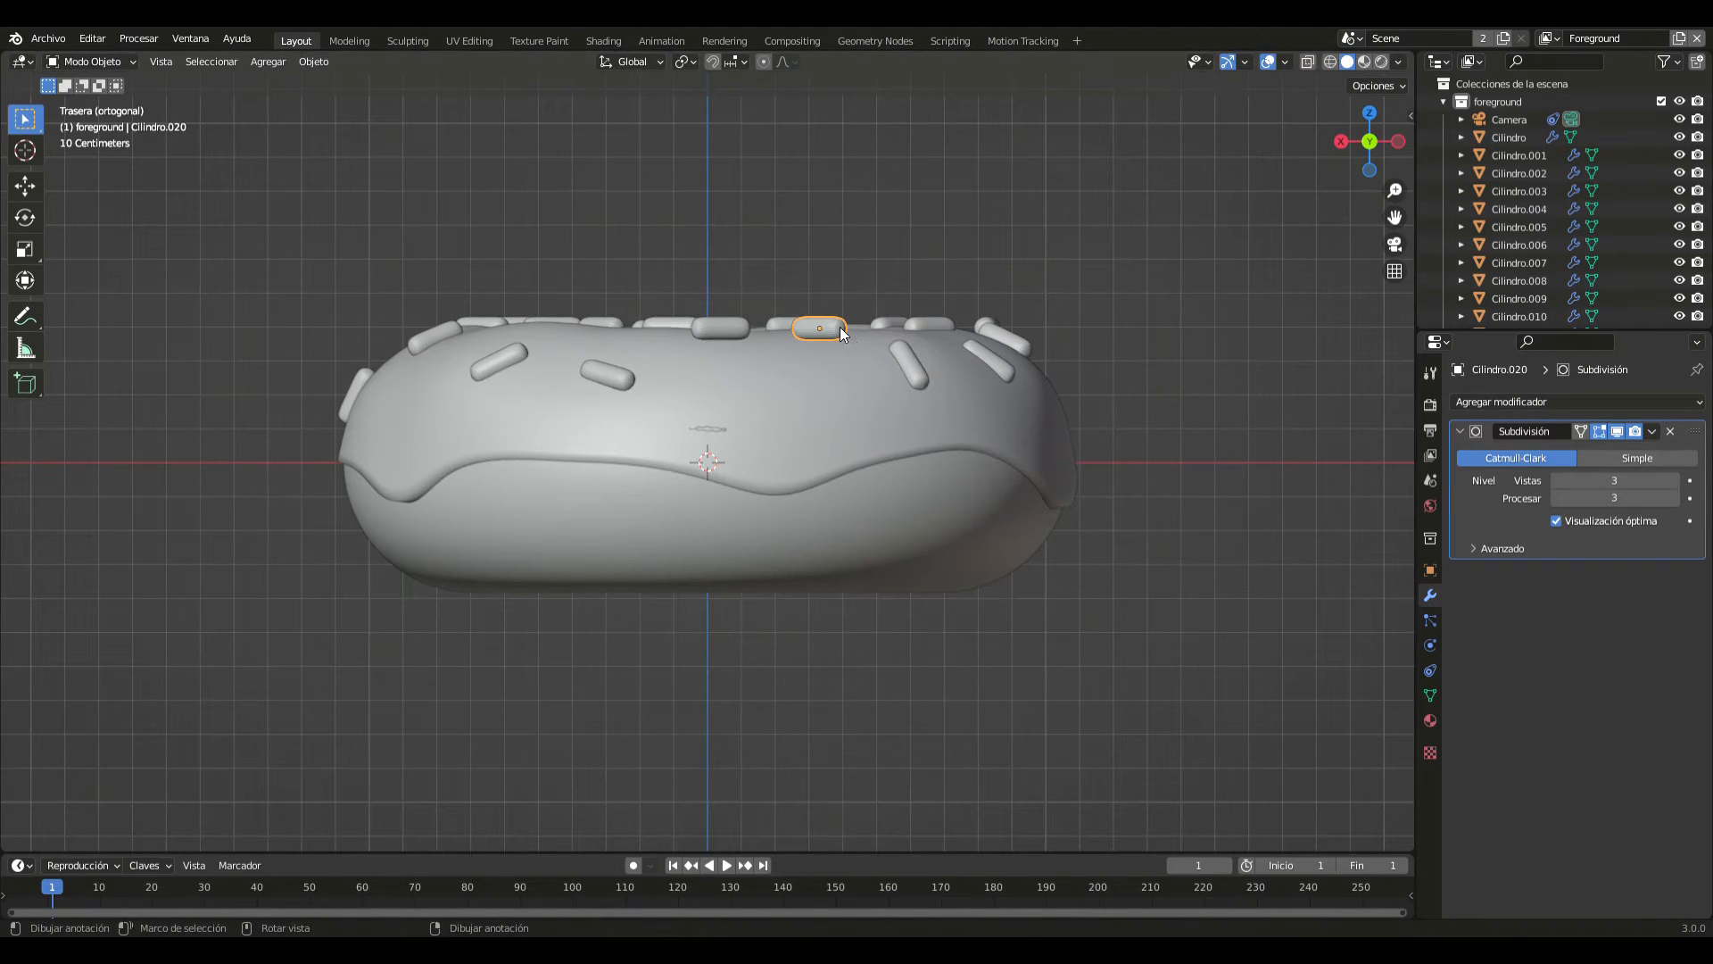
key("shift+d")
key("z")
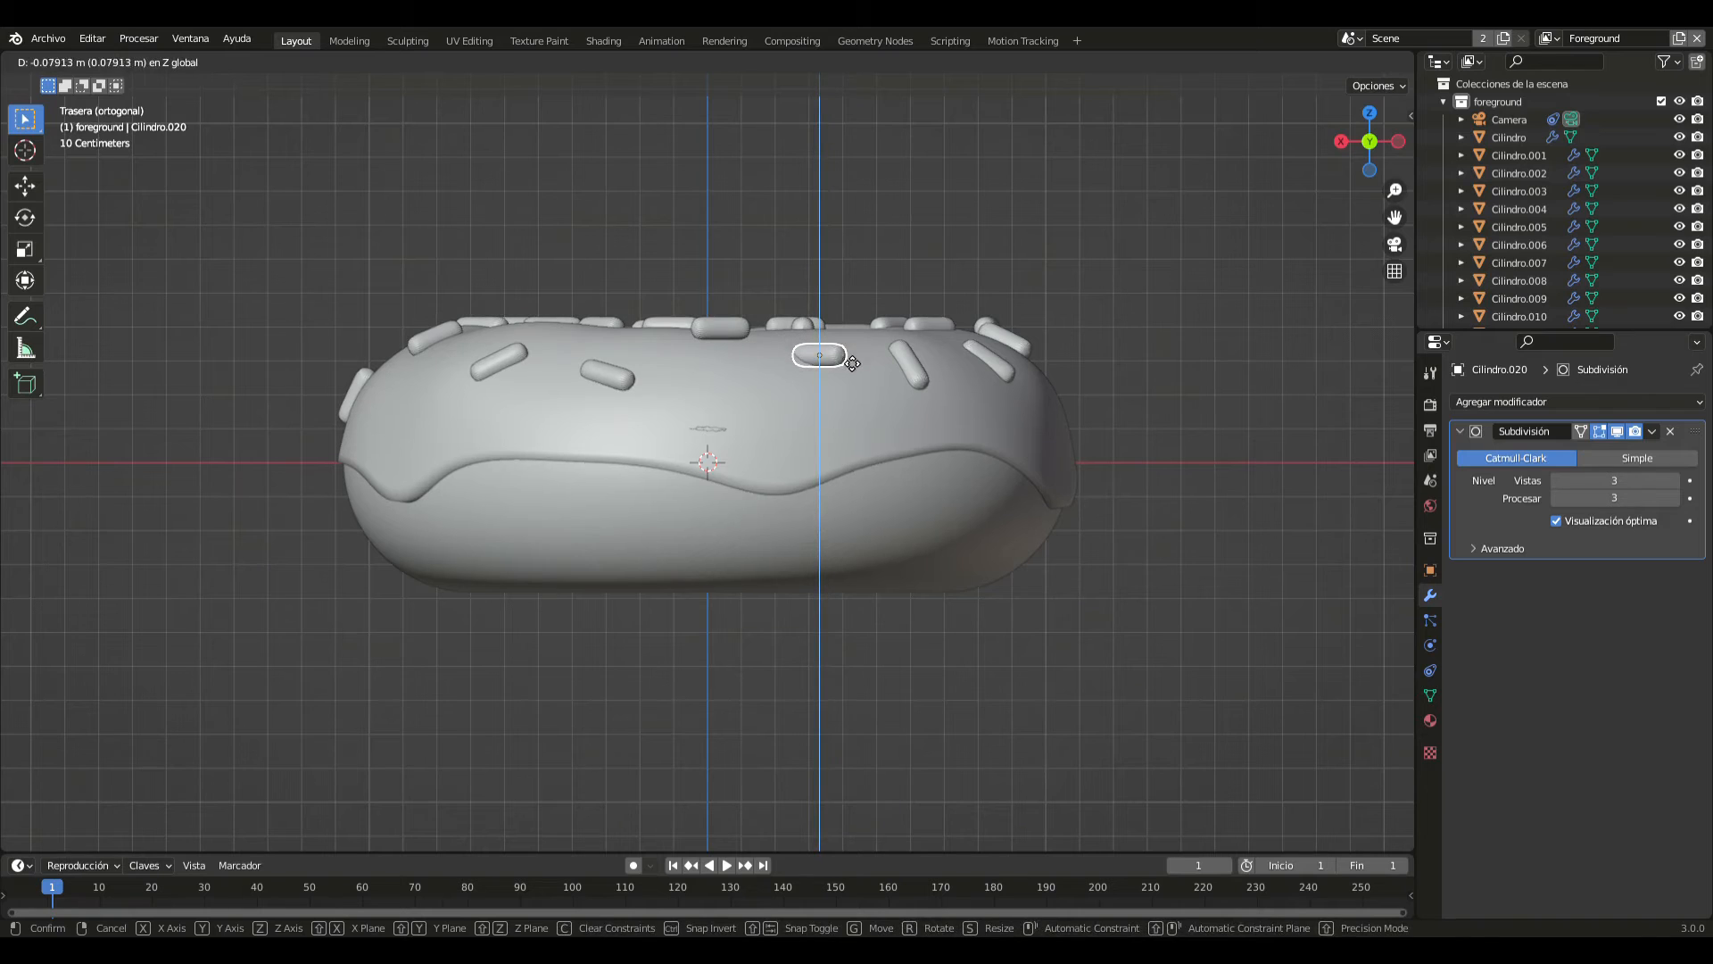
left_click(853, 364)
key("r")
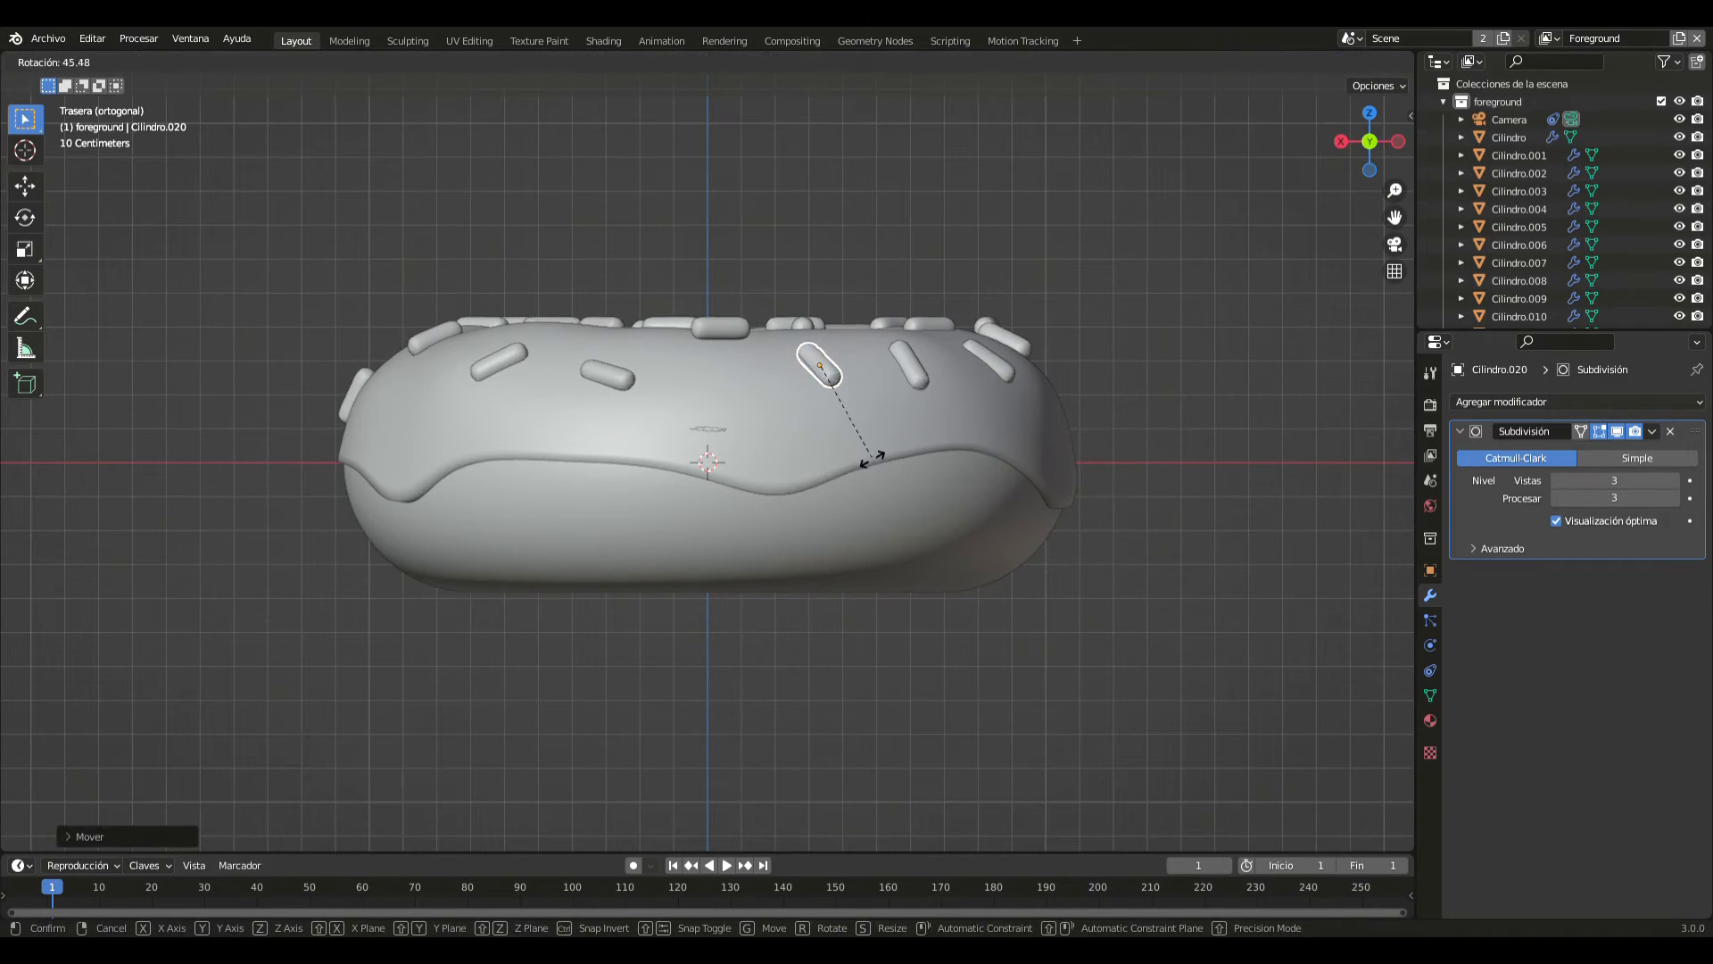
left_click(848, 421)
key("shift+d")
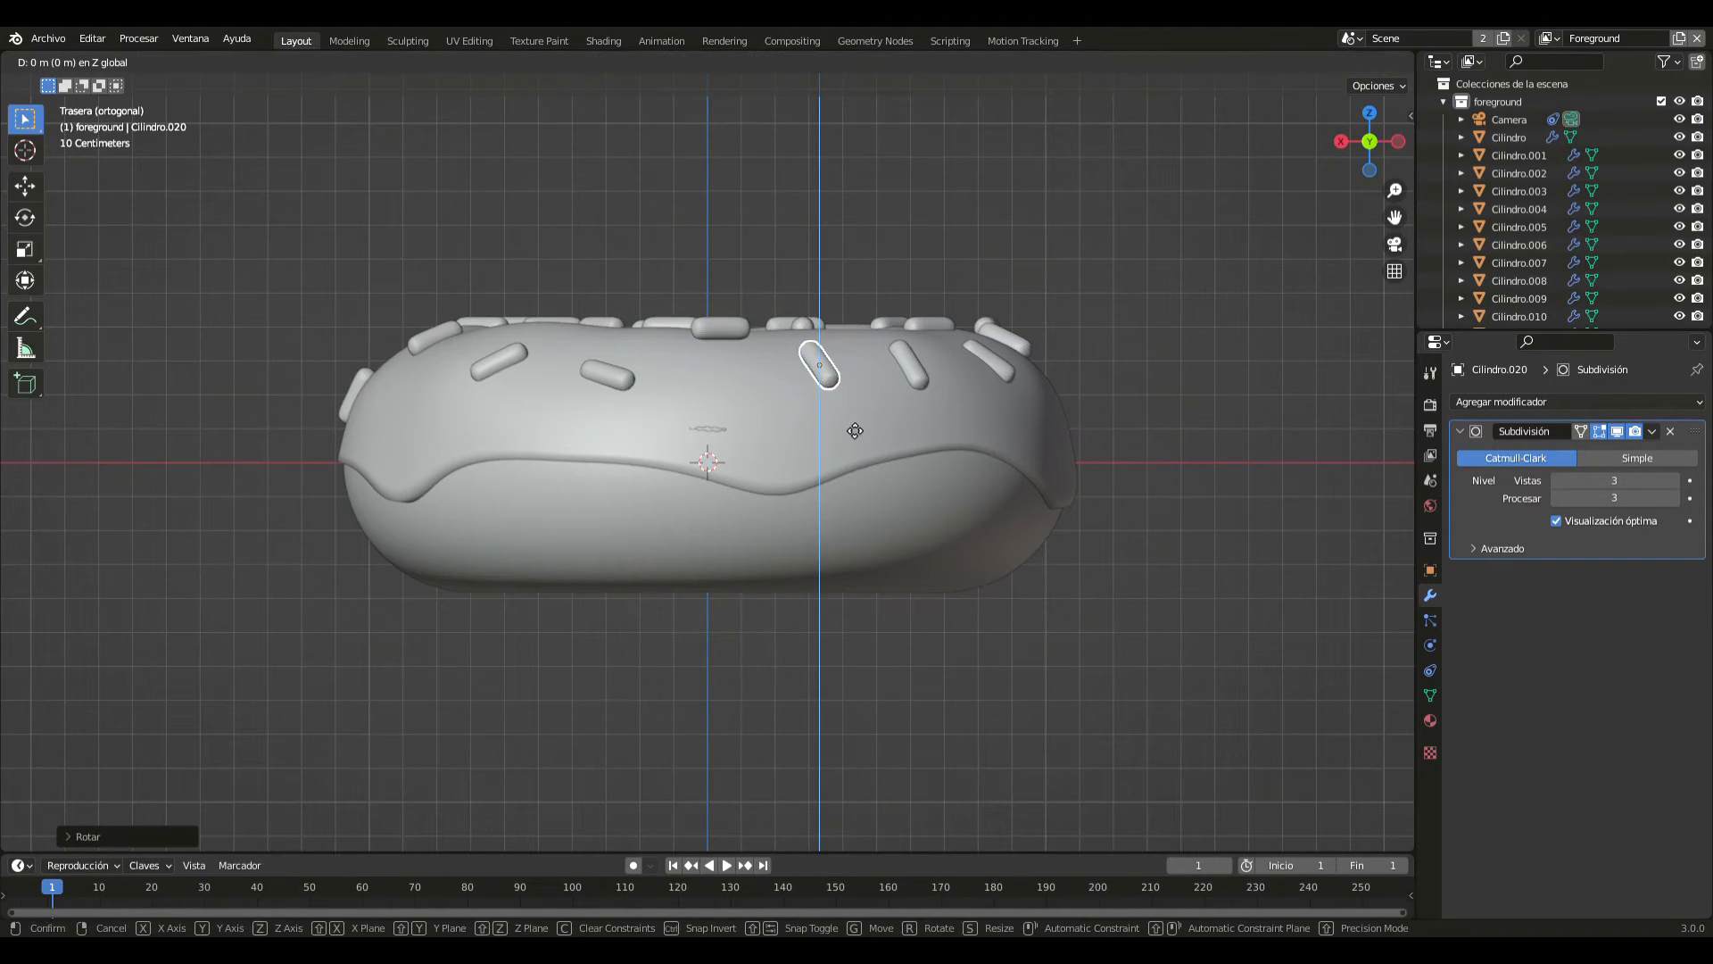
key("z")
left_click(852, 433)
- Lower the rear sprinkle nearest the centre along Z onto the icing, tilt it slightly down towards positive X, and fine-tune its height
left_click(721, 326)
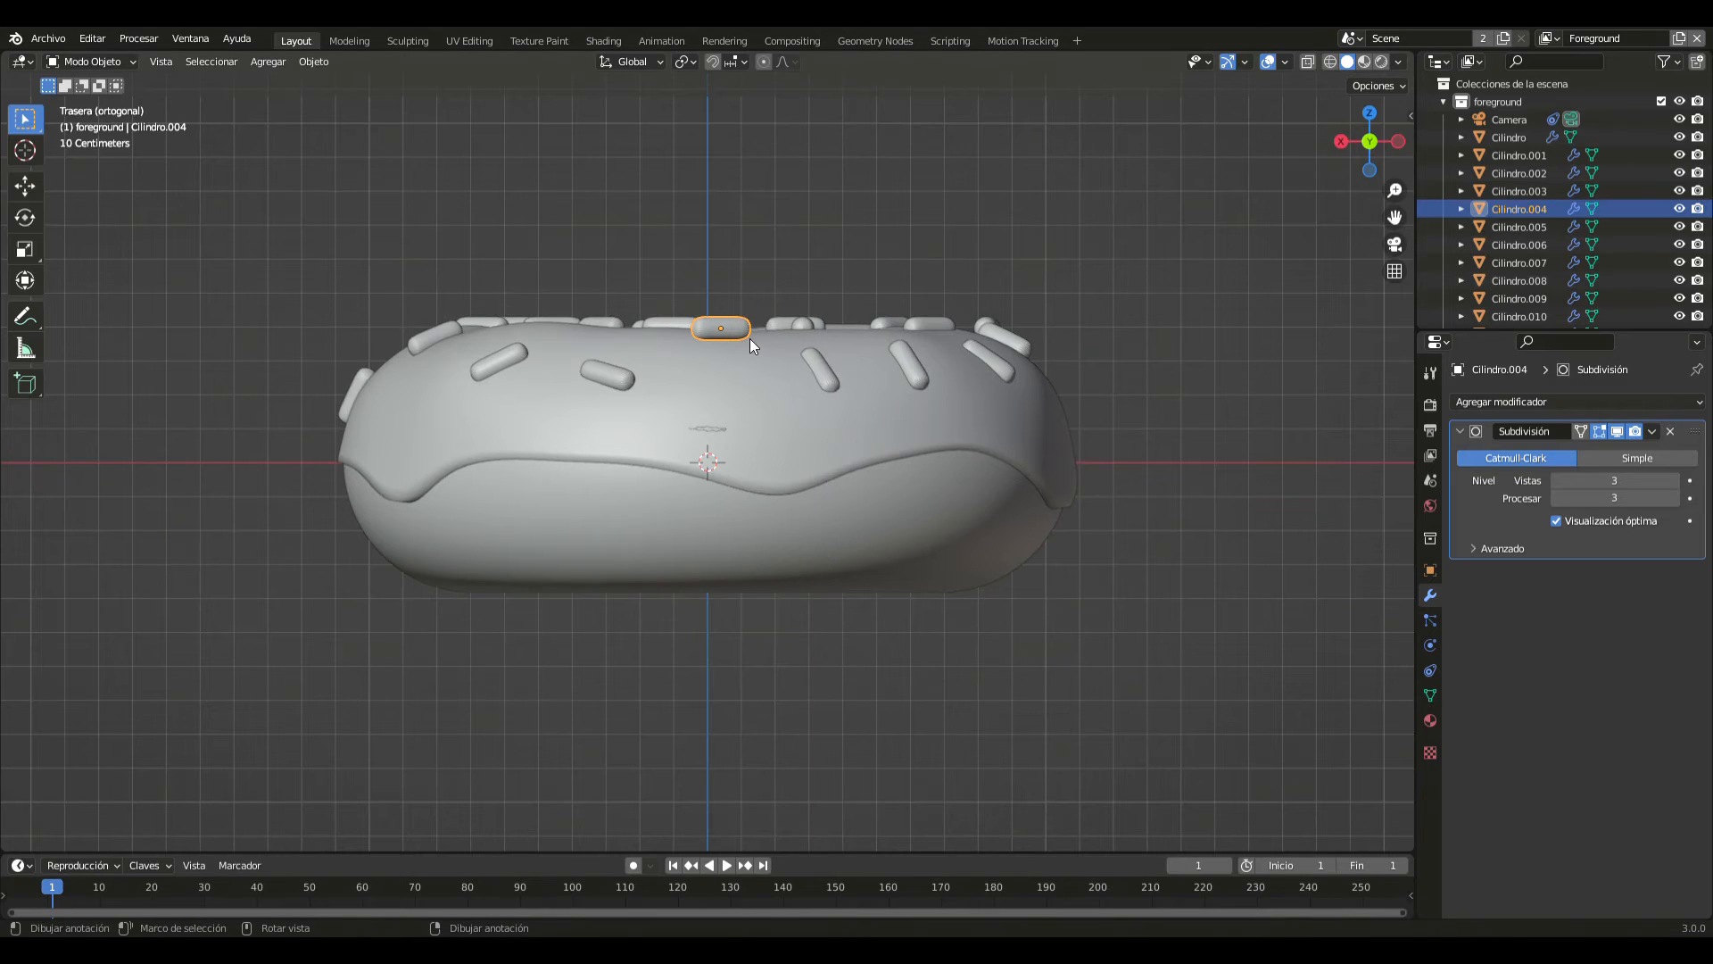
key("g")
key("z")
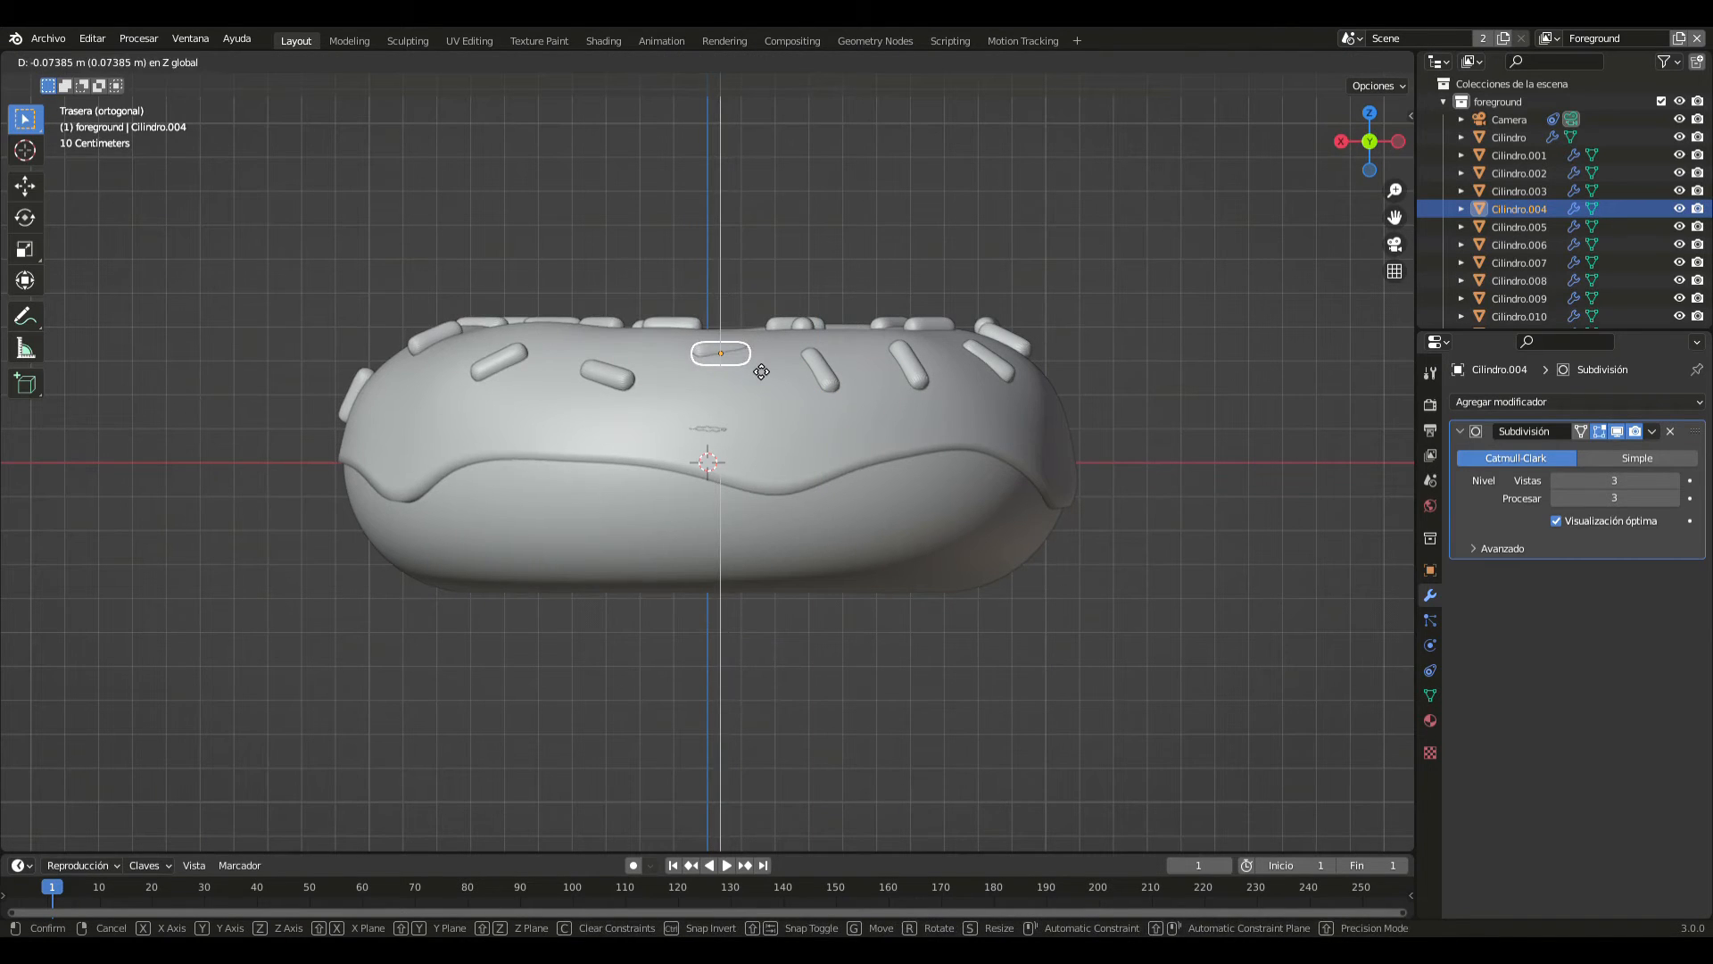
left_click(756, 370)
key("r")
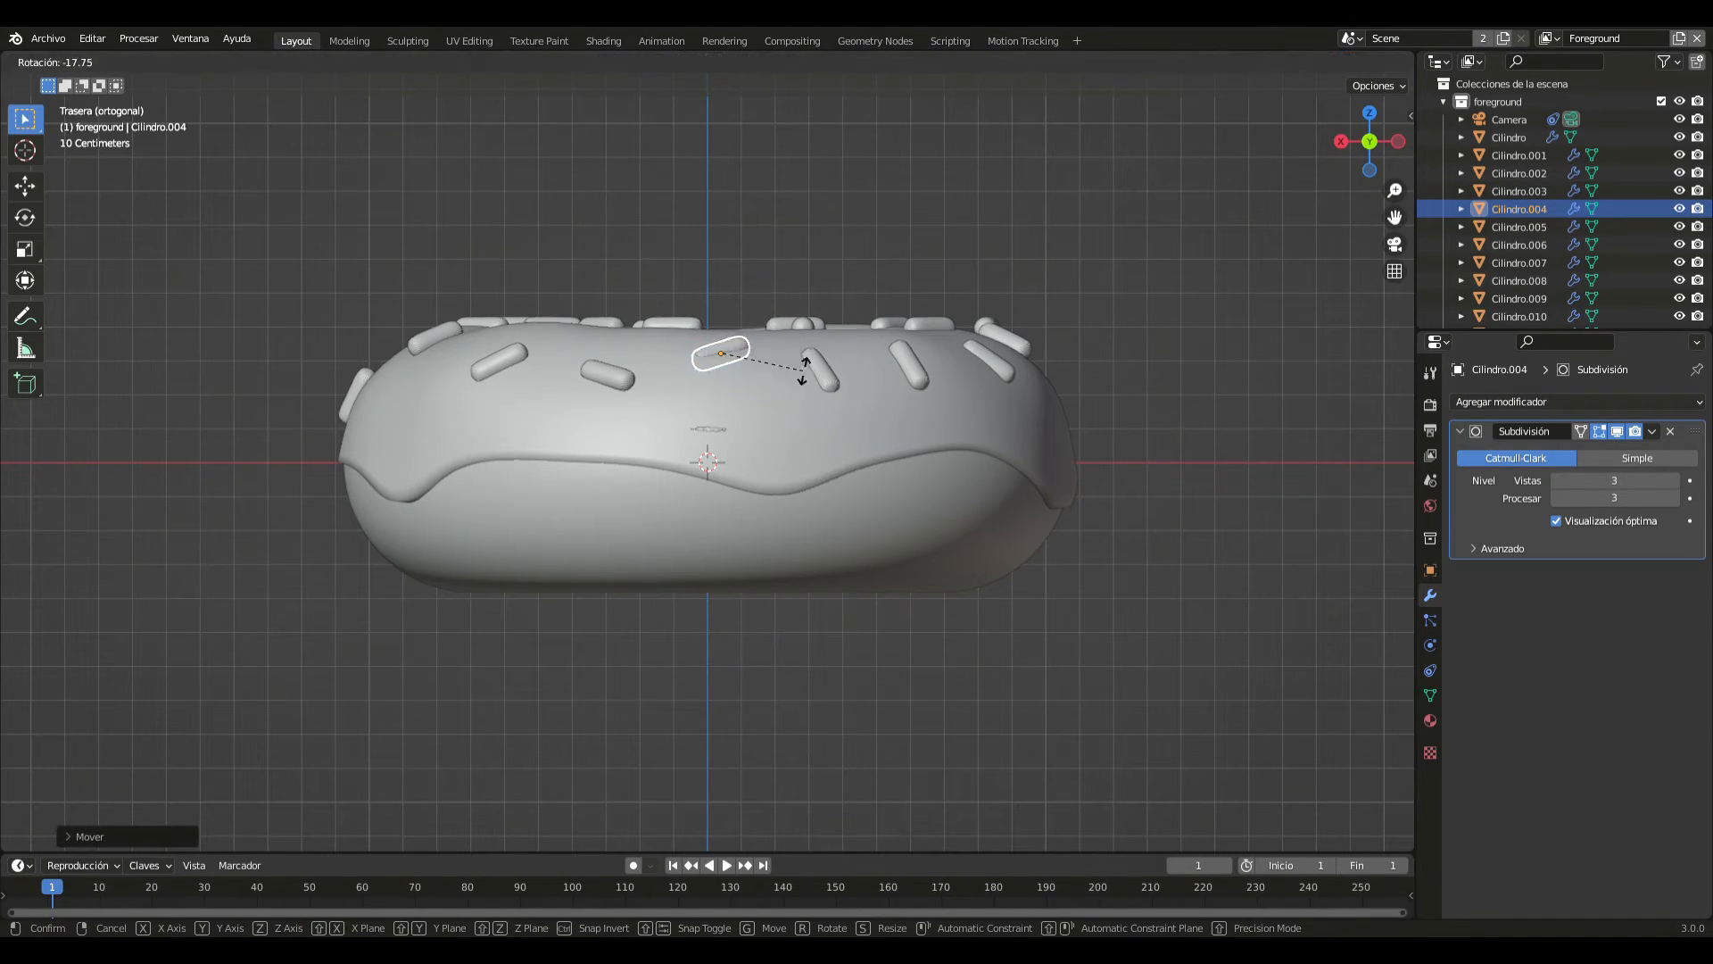
left_click(804, 382)
key("g")
key("z")
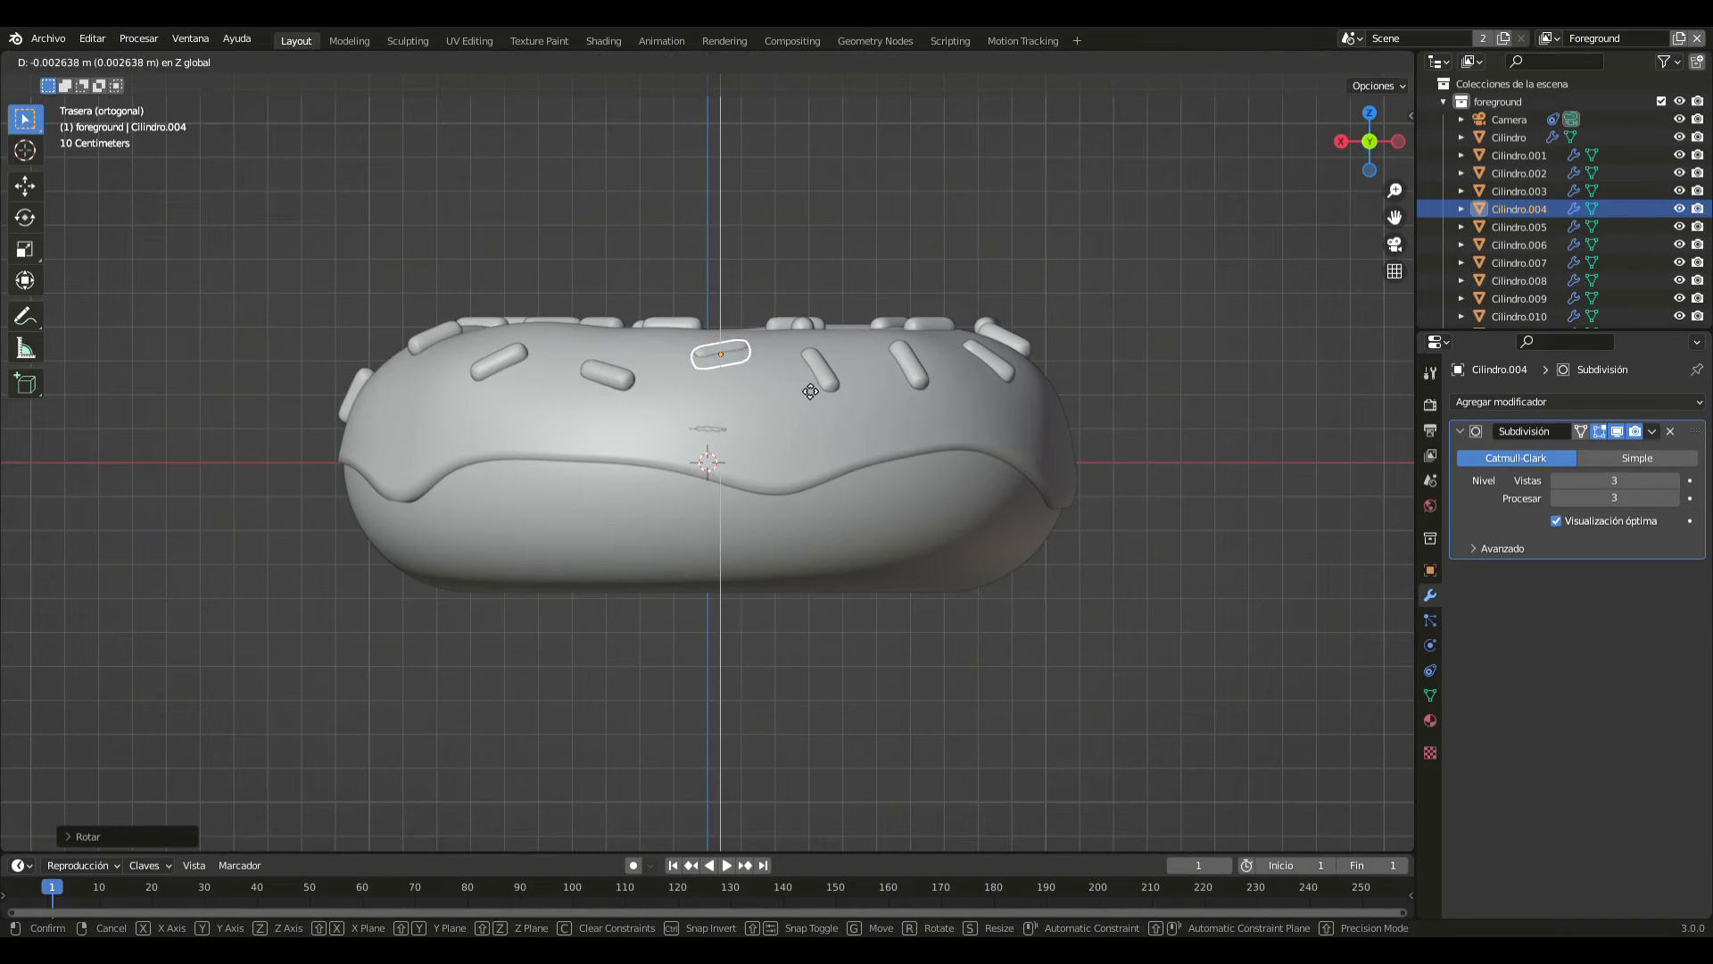
left_click(807, 386)
- From the left view, lower the negative-X-side sprinkle nearer negative Y onto the icing along Z, and tilt it slightly
left_click(816, 282)
middle_click_drag(816, 282, 924, 361)
left_click(928, 298)
middle_click_drag(928, 297, 810, 281)
key("ctrl+KP_3")
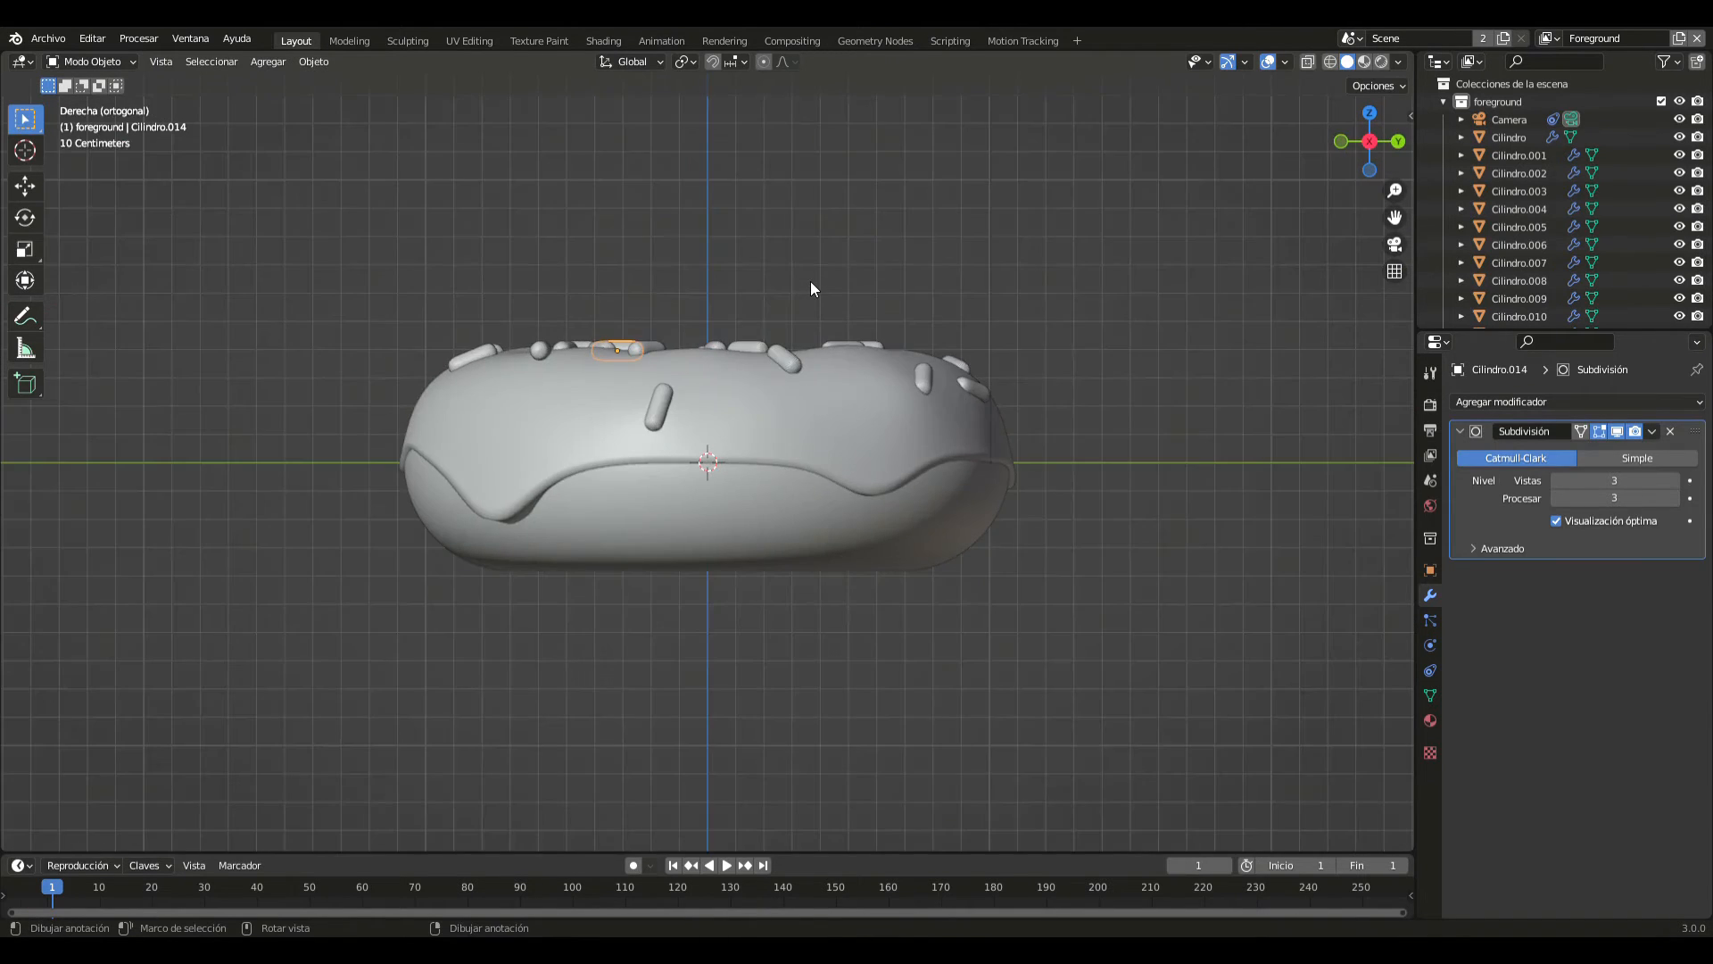
key("g")
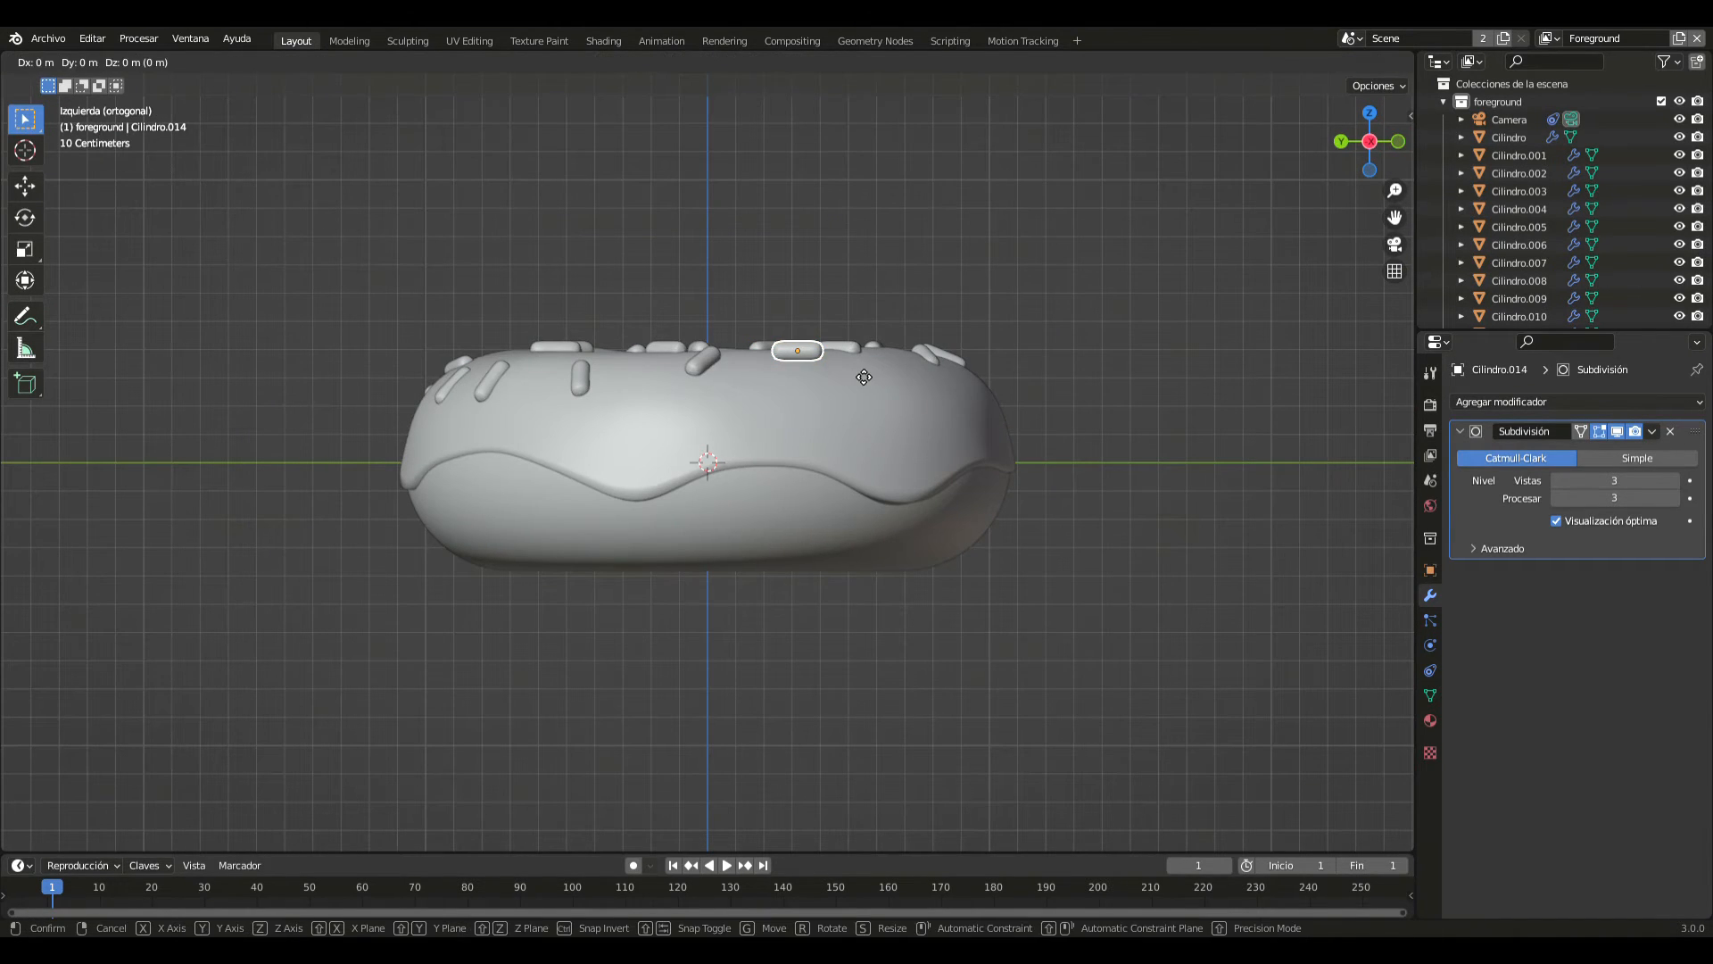
key("z")
left_click(866, 399)
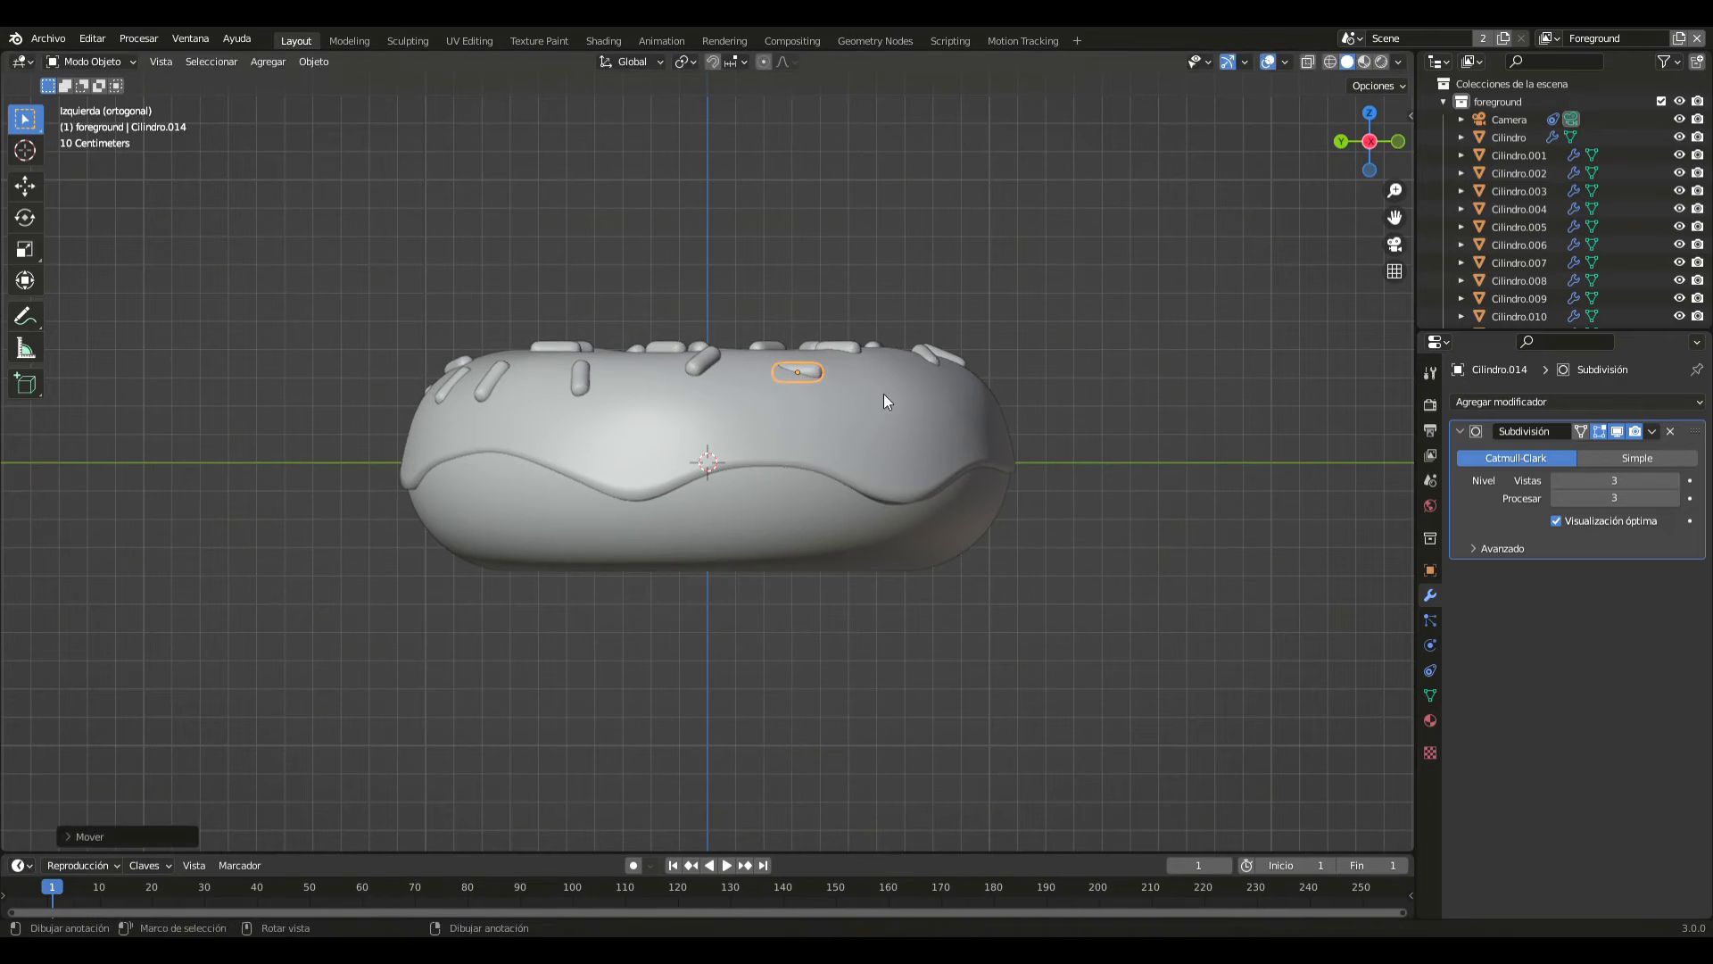
key("r")
left_click(874, 412)
middle_click_drag(817, 405, 827, 369)
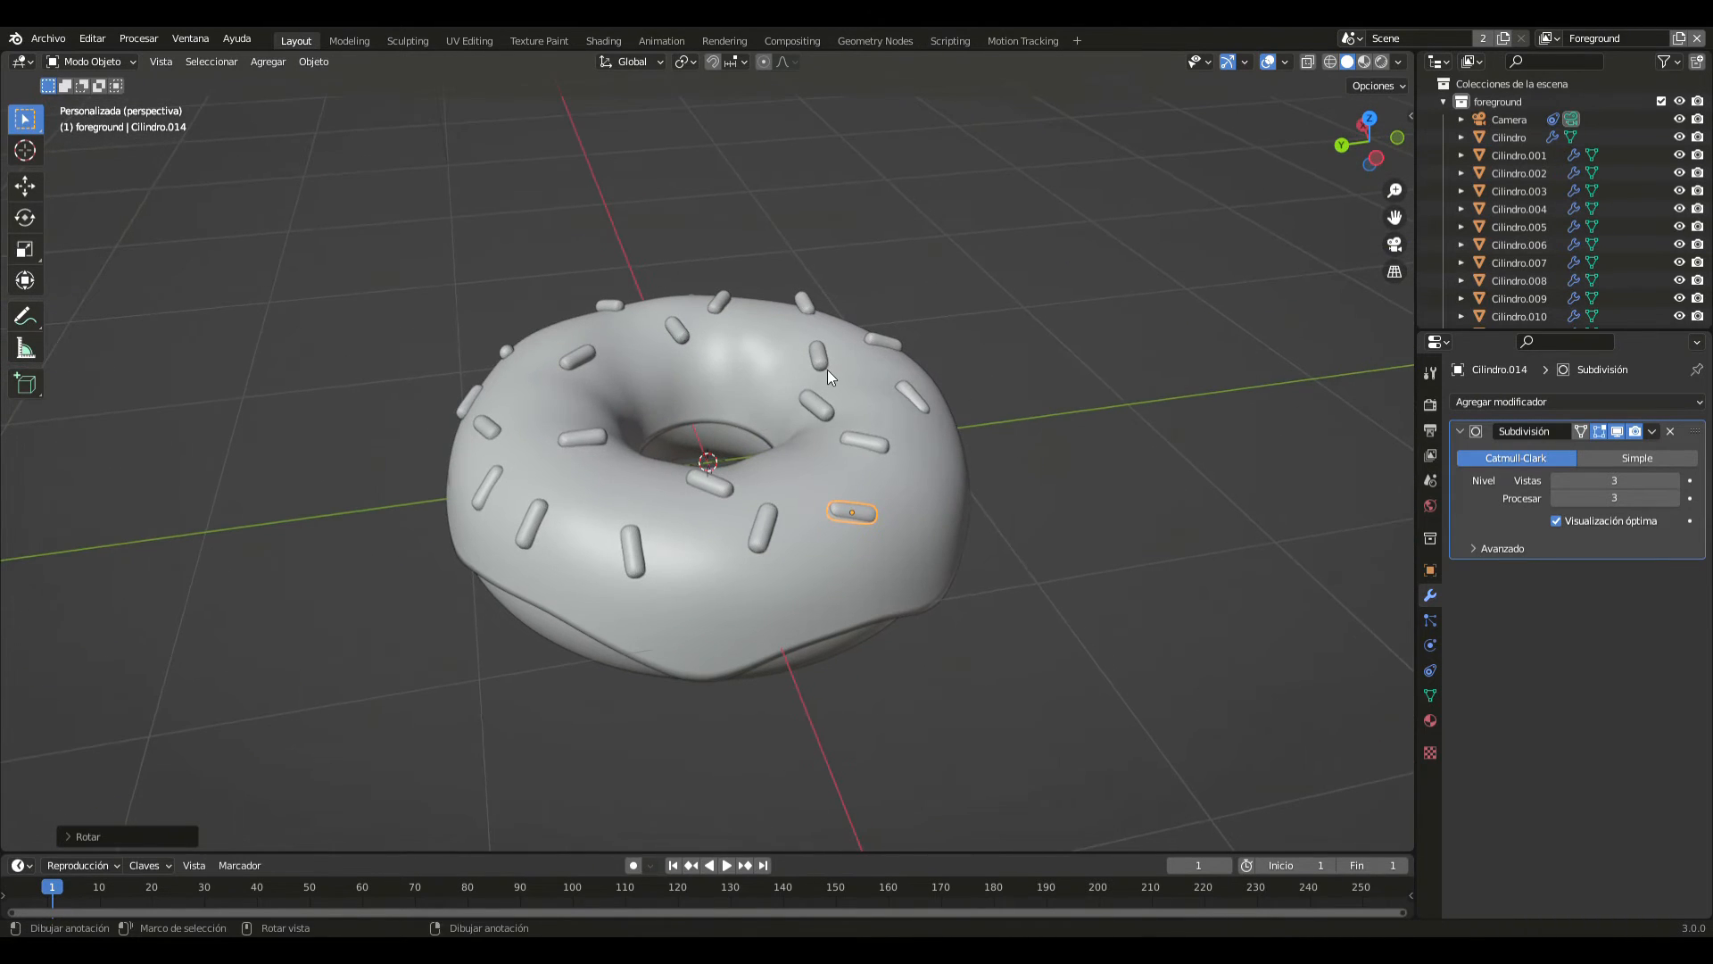
- Lower the floating sprinkle on the far negative Y side of the hole along Z onto the icing
left_click(821, 356)
scroll(832, 363, "up", 3)
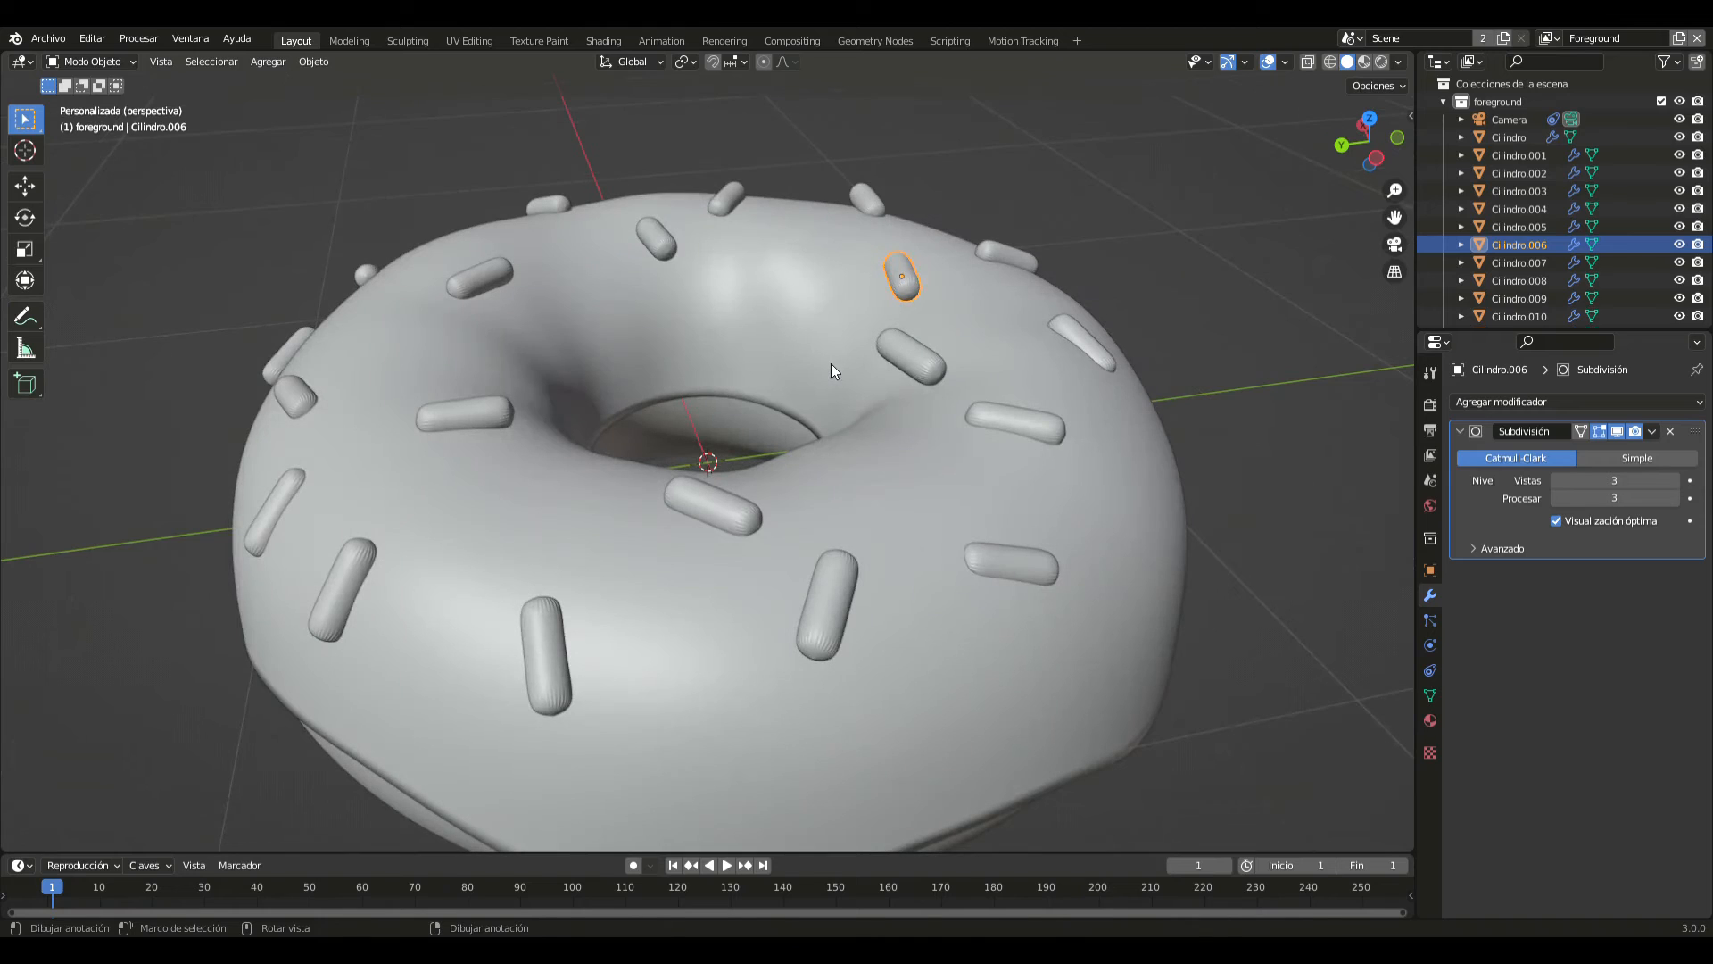
key("g")
key("z")
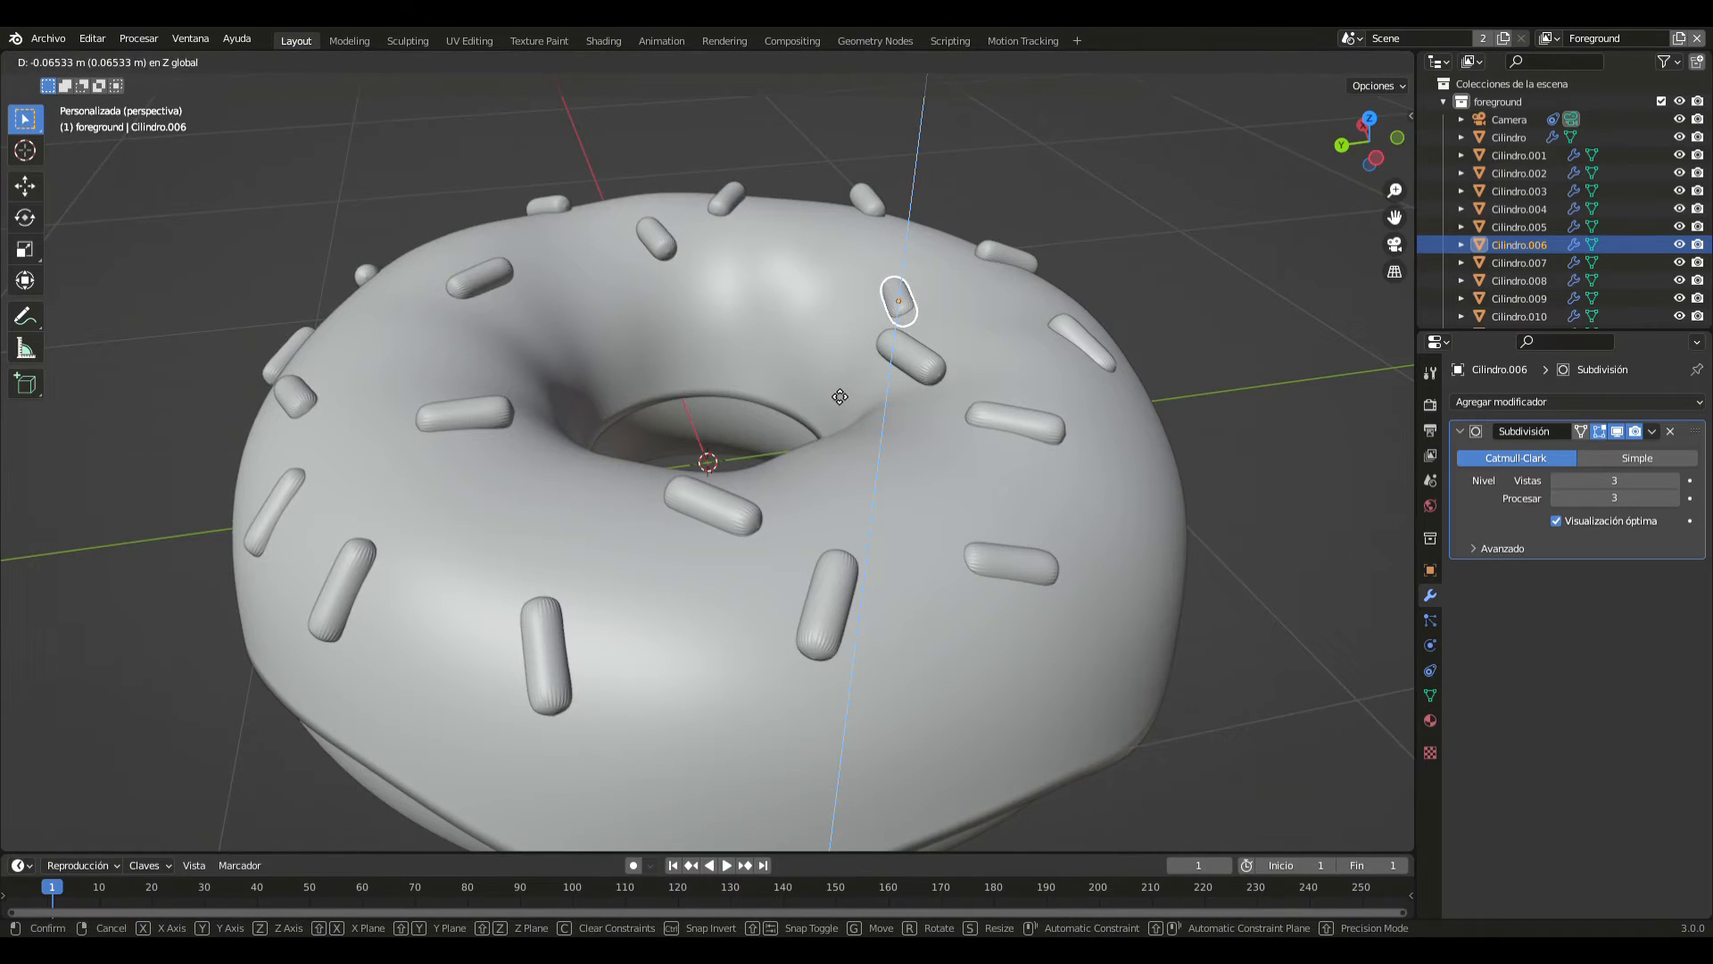
left_click(840, 396)
- Lower the floating sprinkle on the hole's far inner slope along Z, rotate it about the global Y axis to follow the icing, and deselect it
key("shift+d")
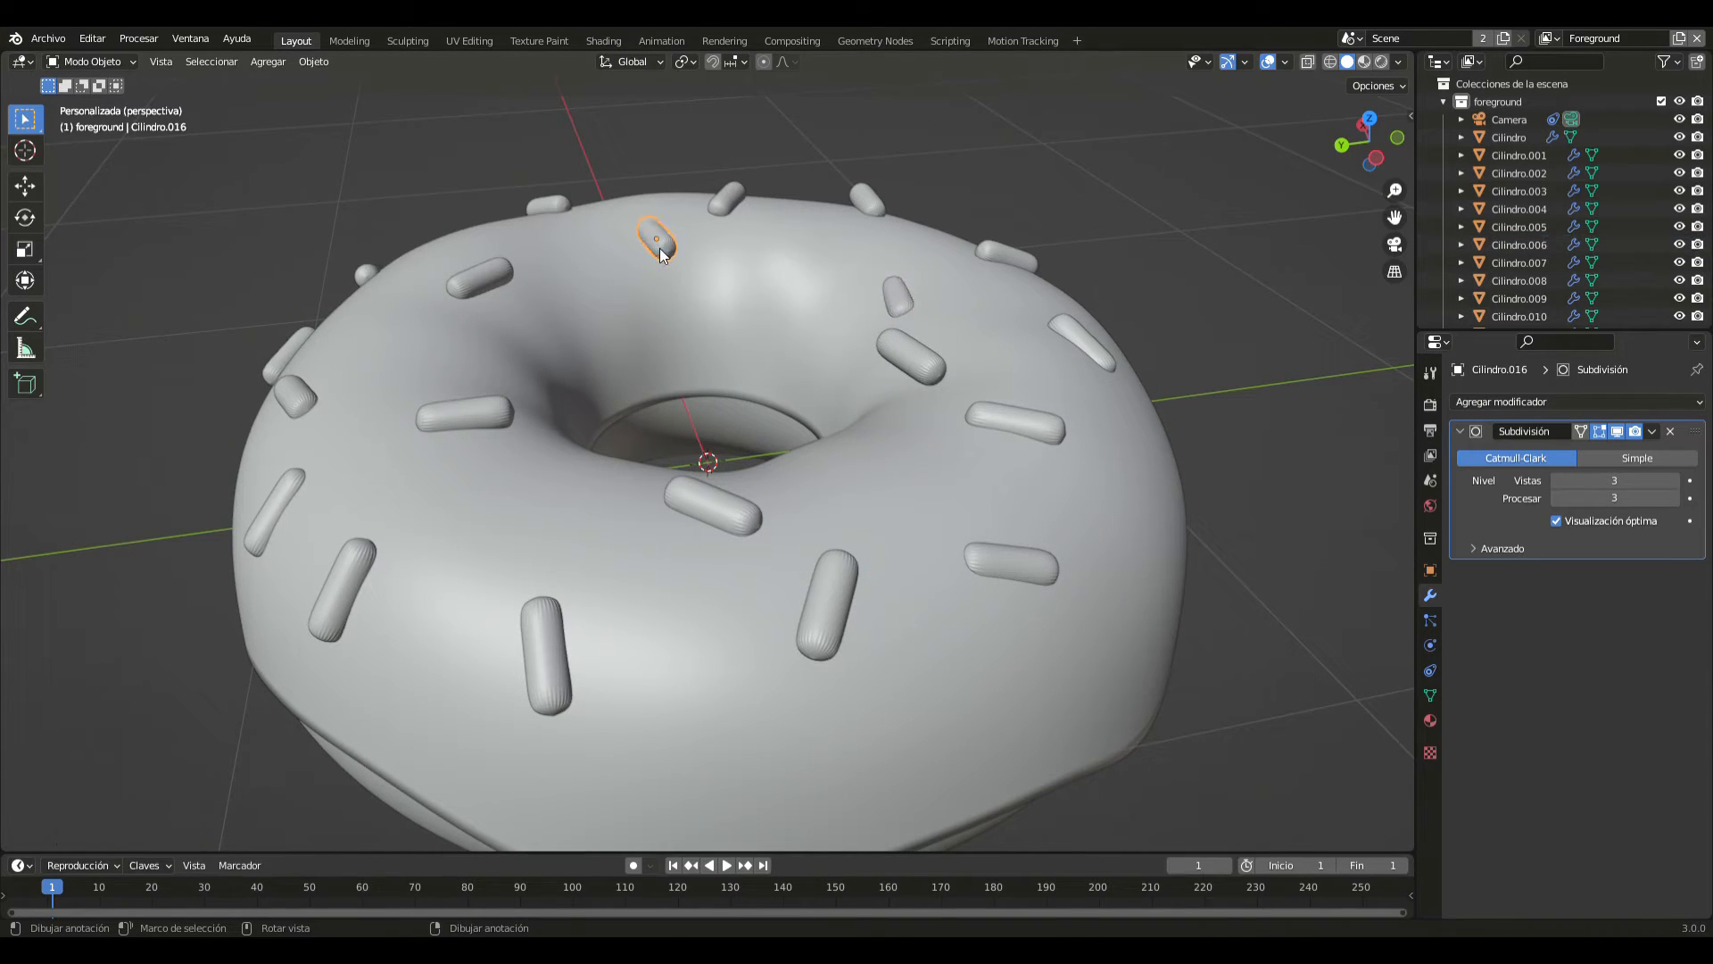
key("z")
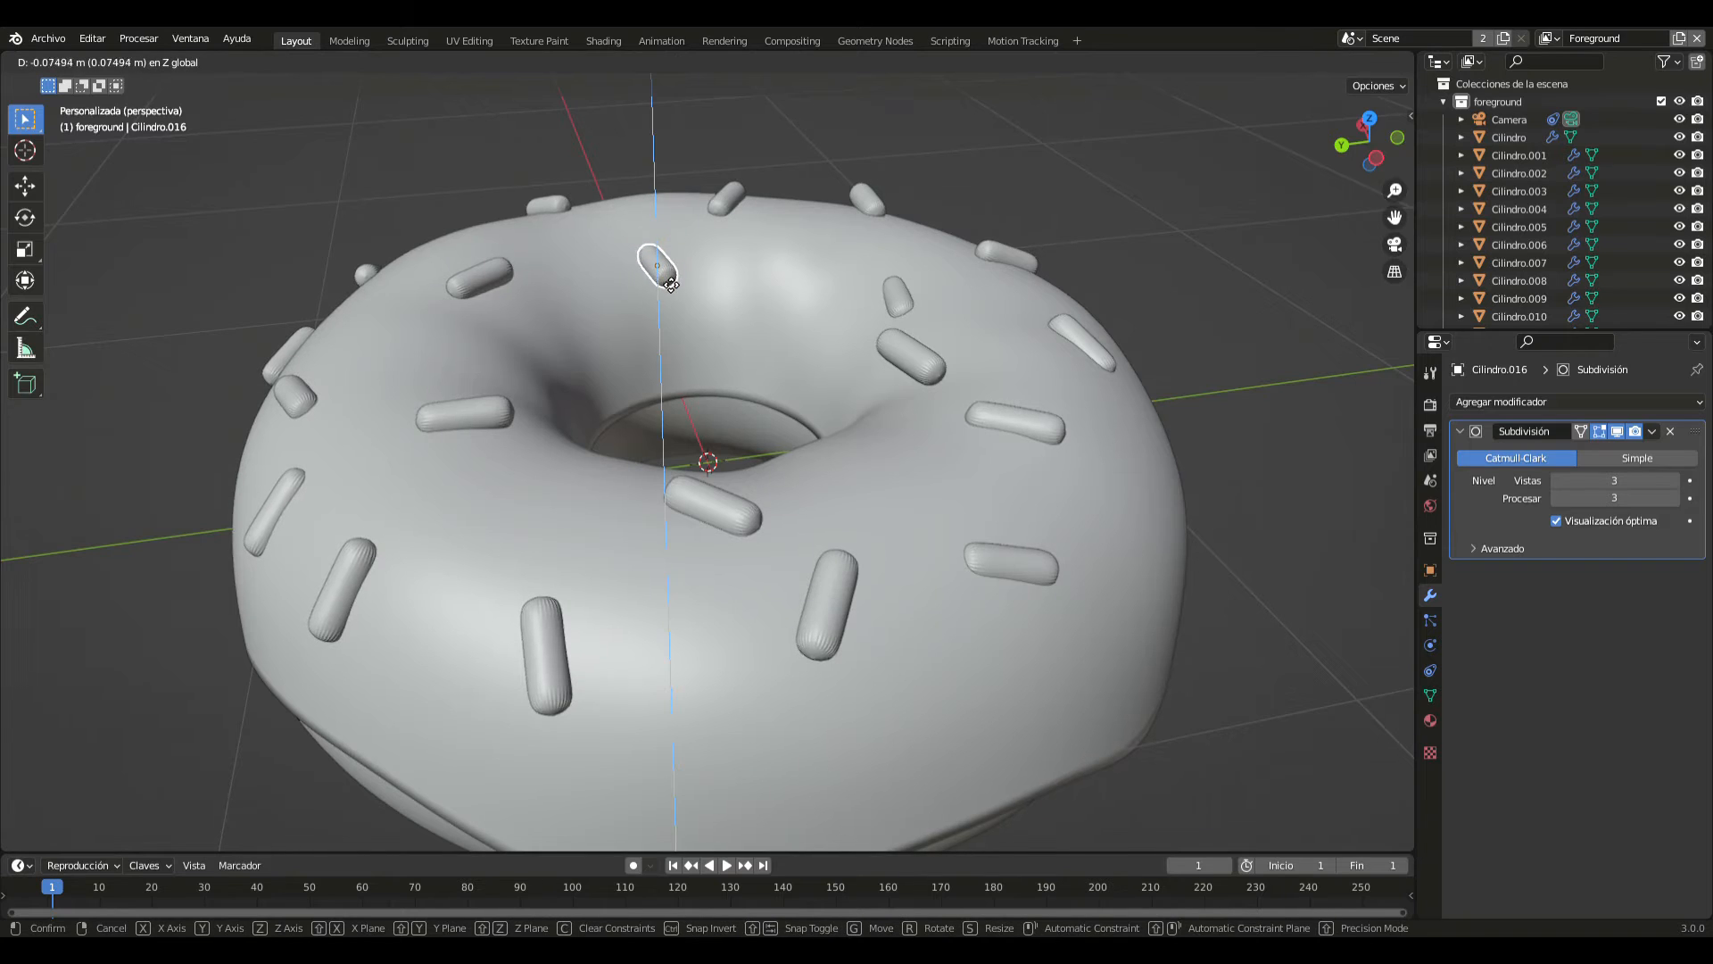
left_click(668, 292)
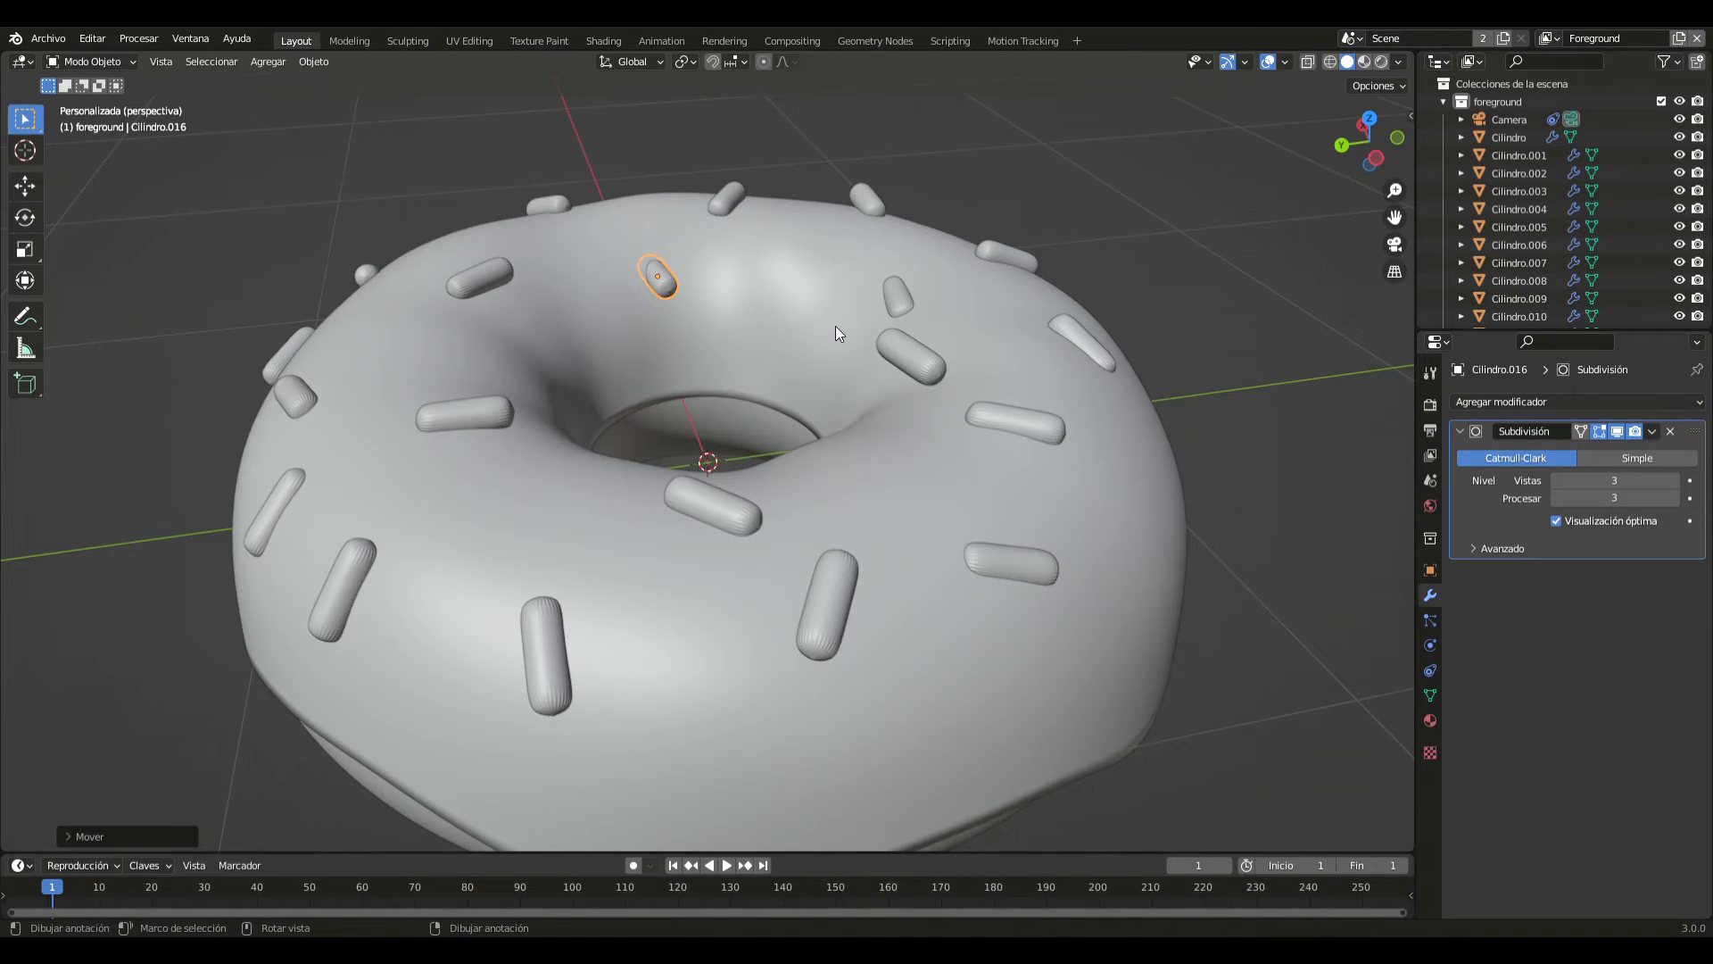
key("r")
key("y")
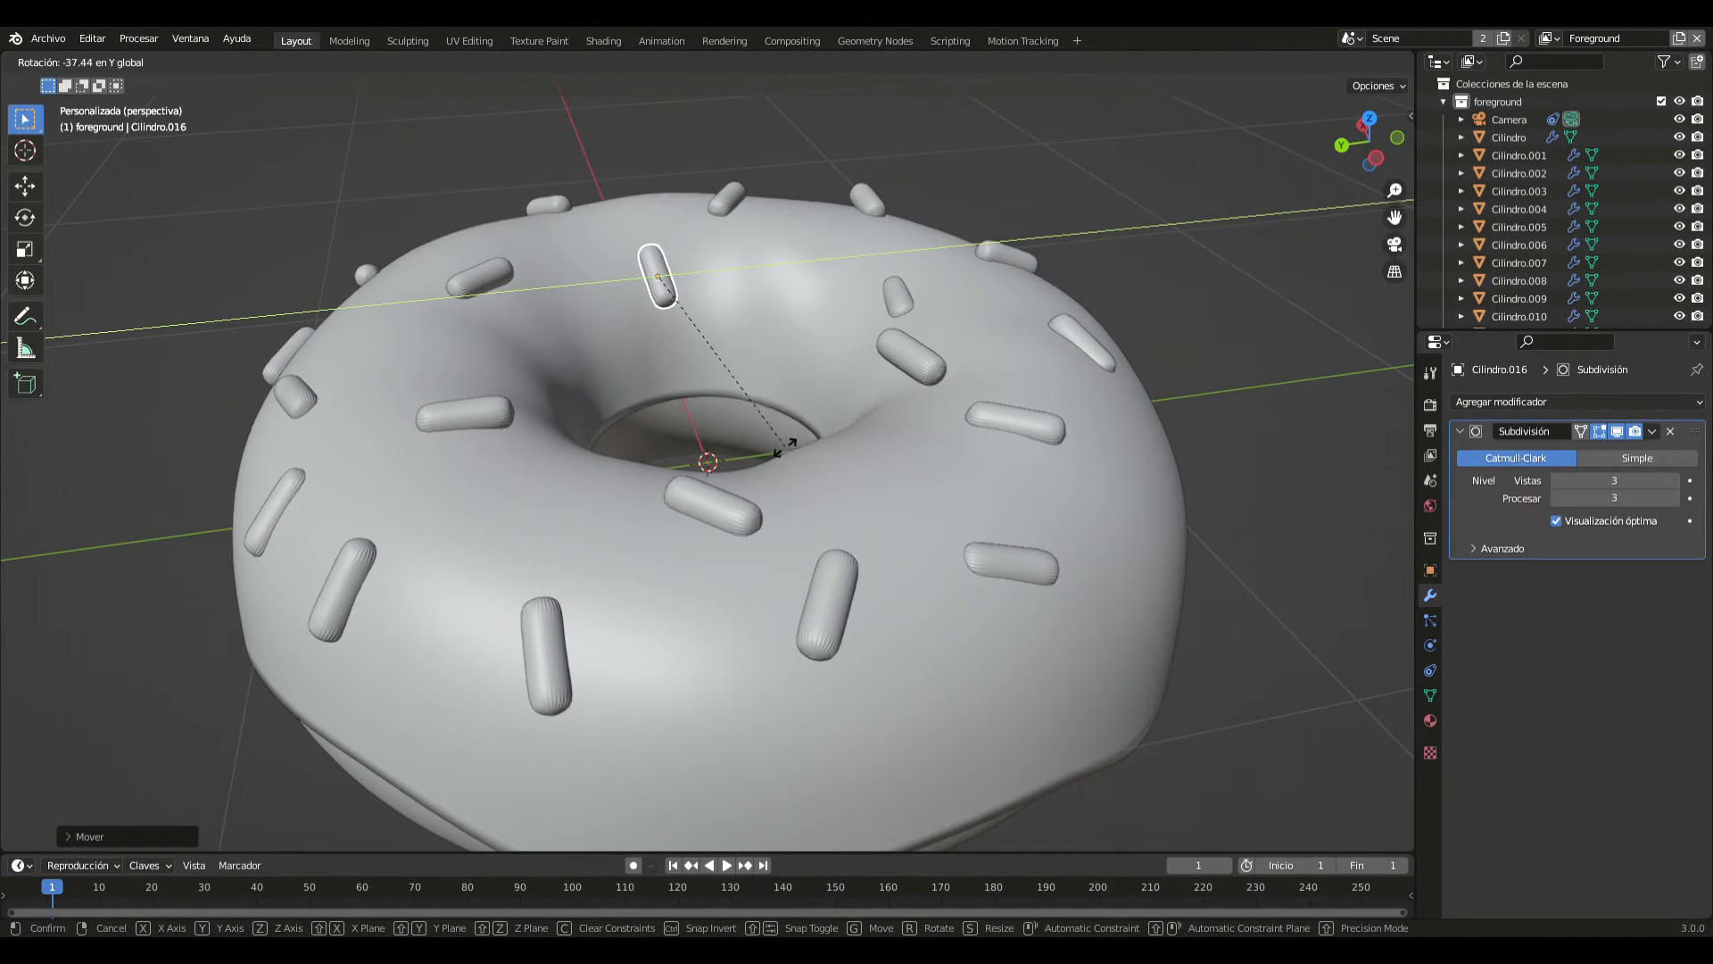
left_click(765, 458)
left_click(444, 100)
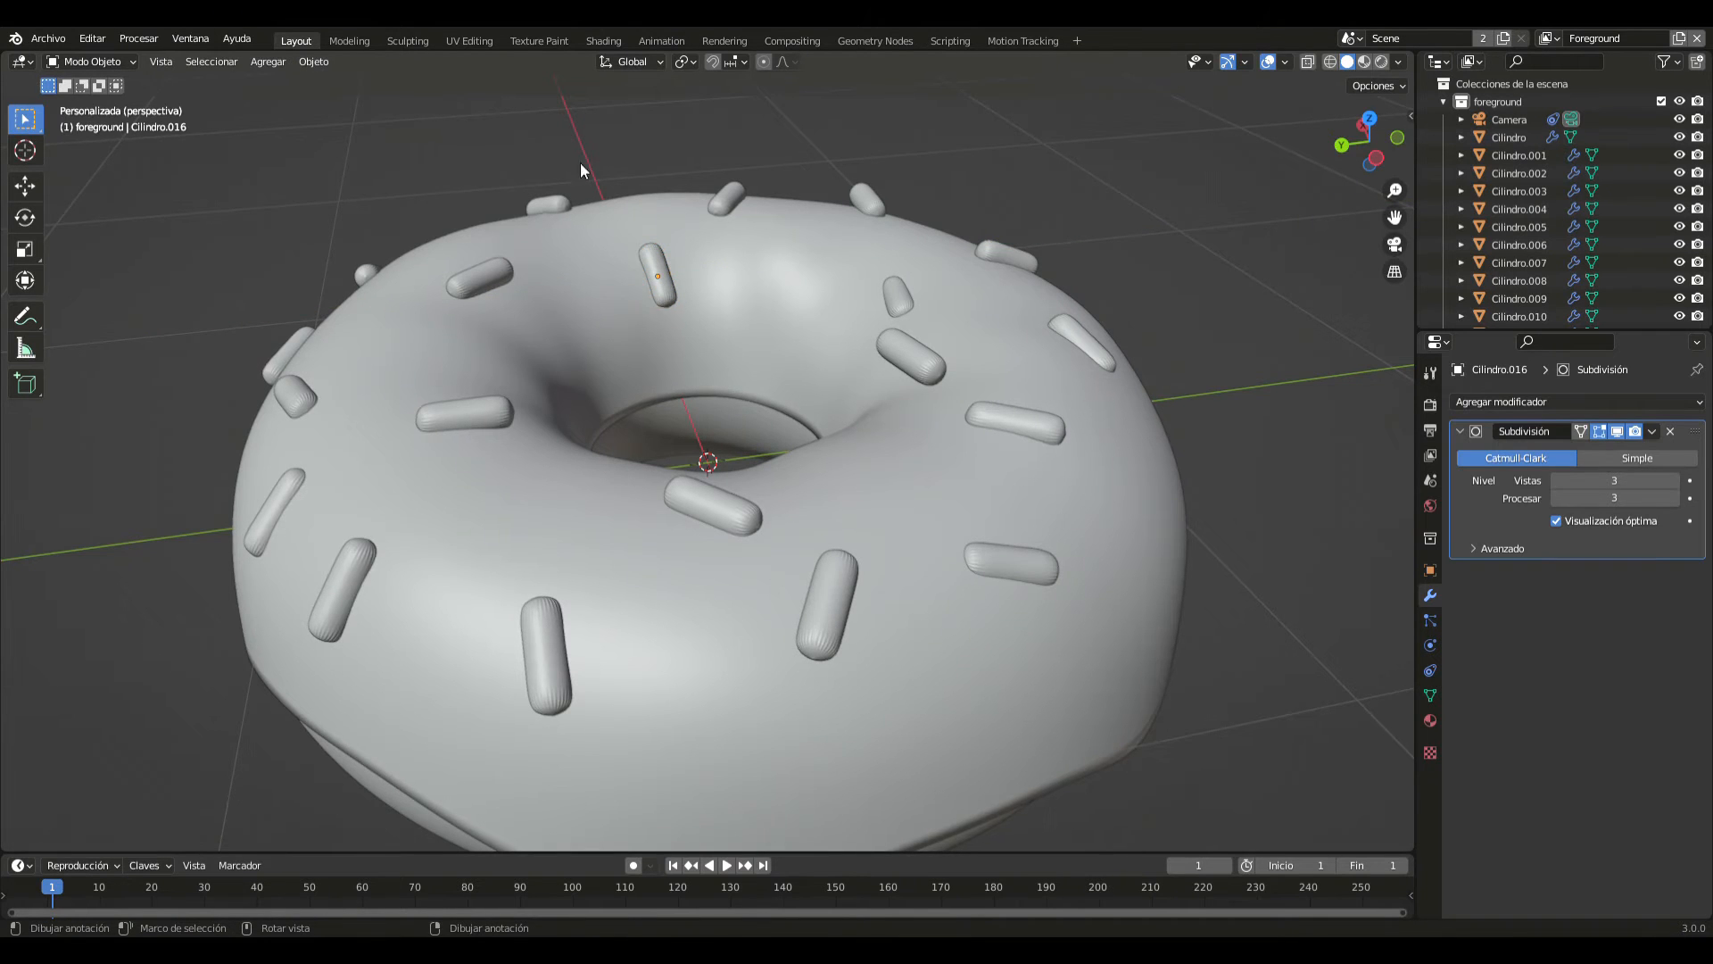
- Select the doughnut's dough body beneath the icing and give it a new material
middle_click_drag(580, 163, 336, 126)
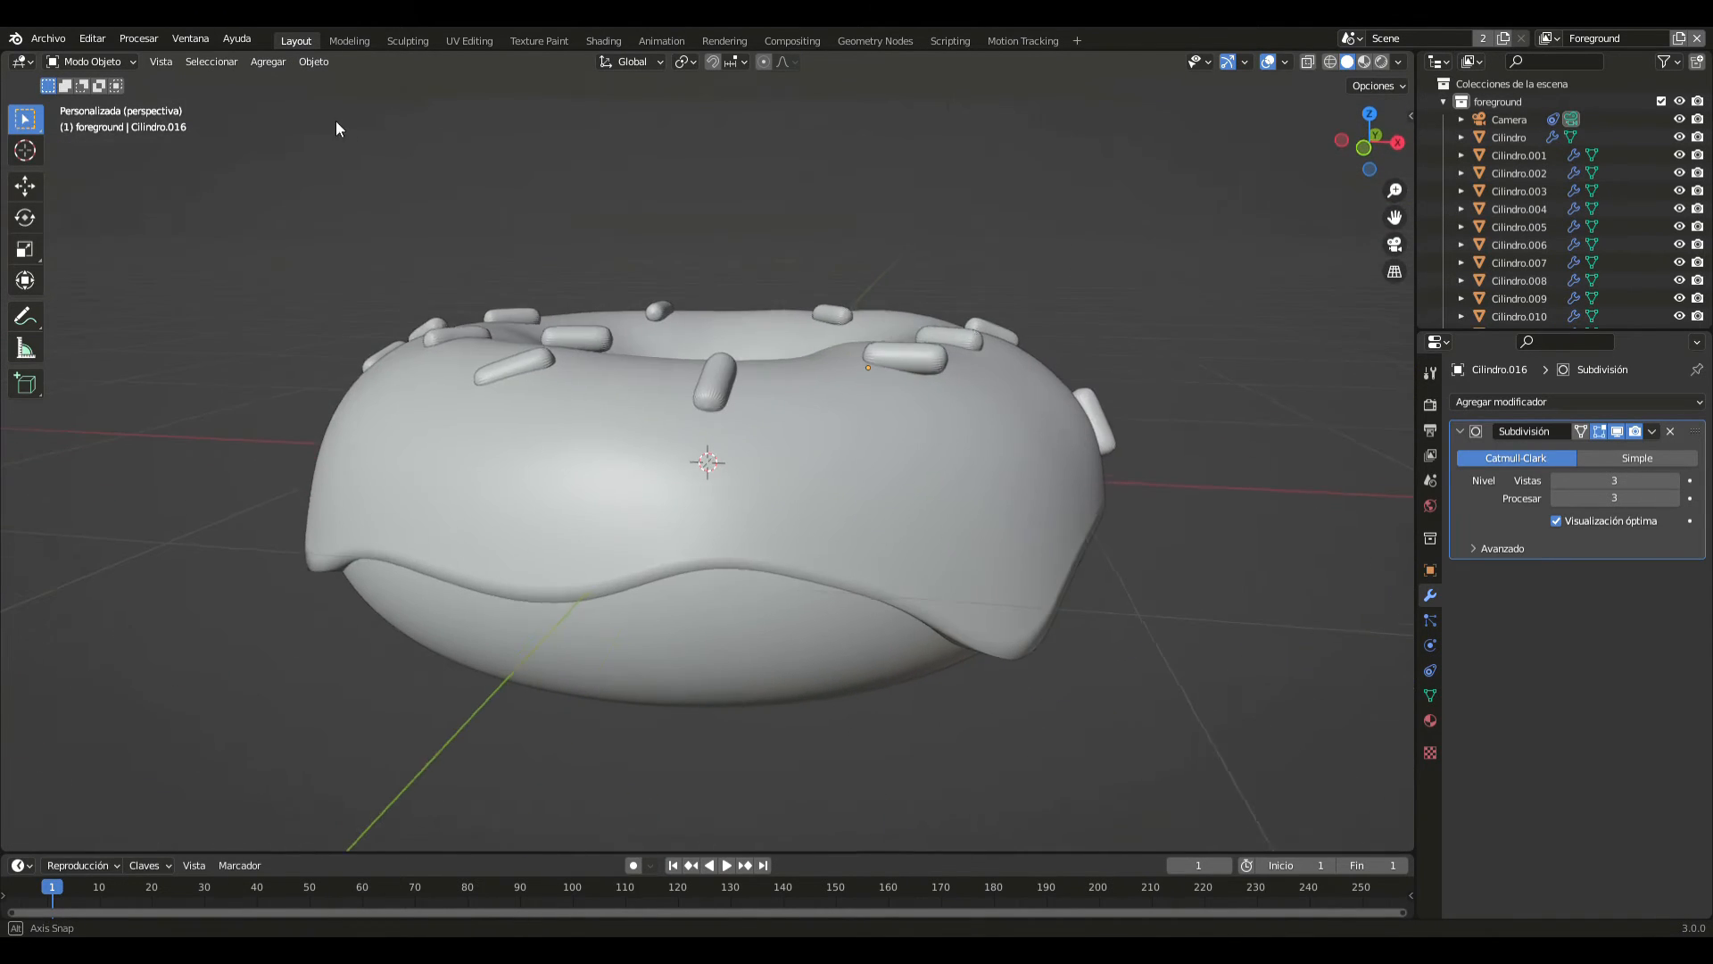
middle_click_drag(885, 260, 848, 318)
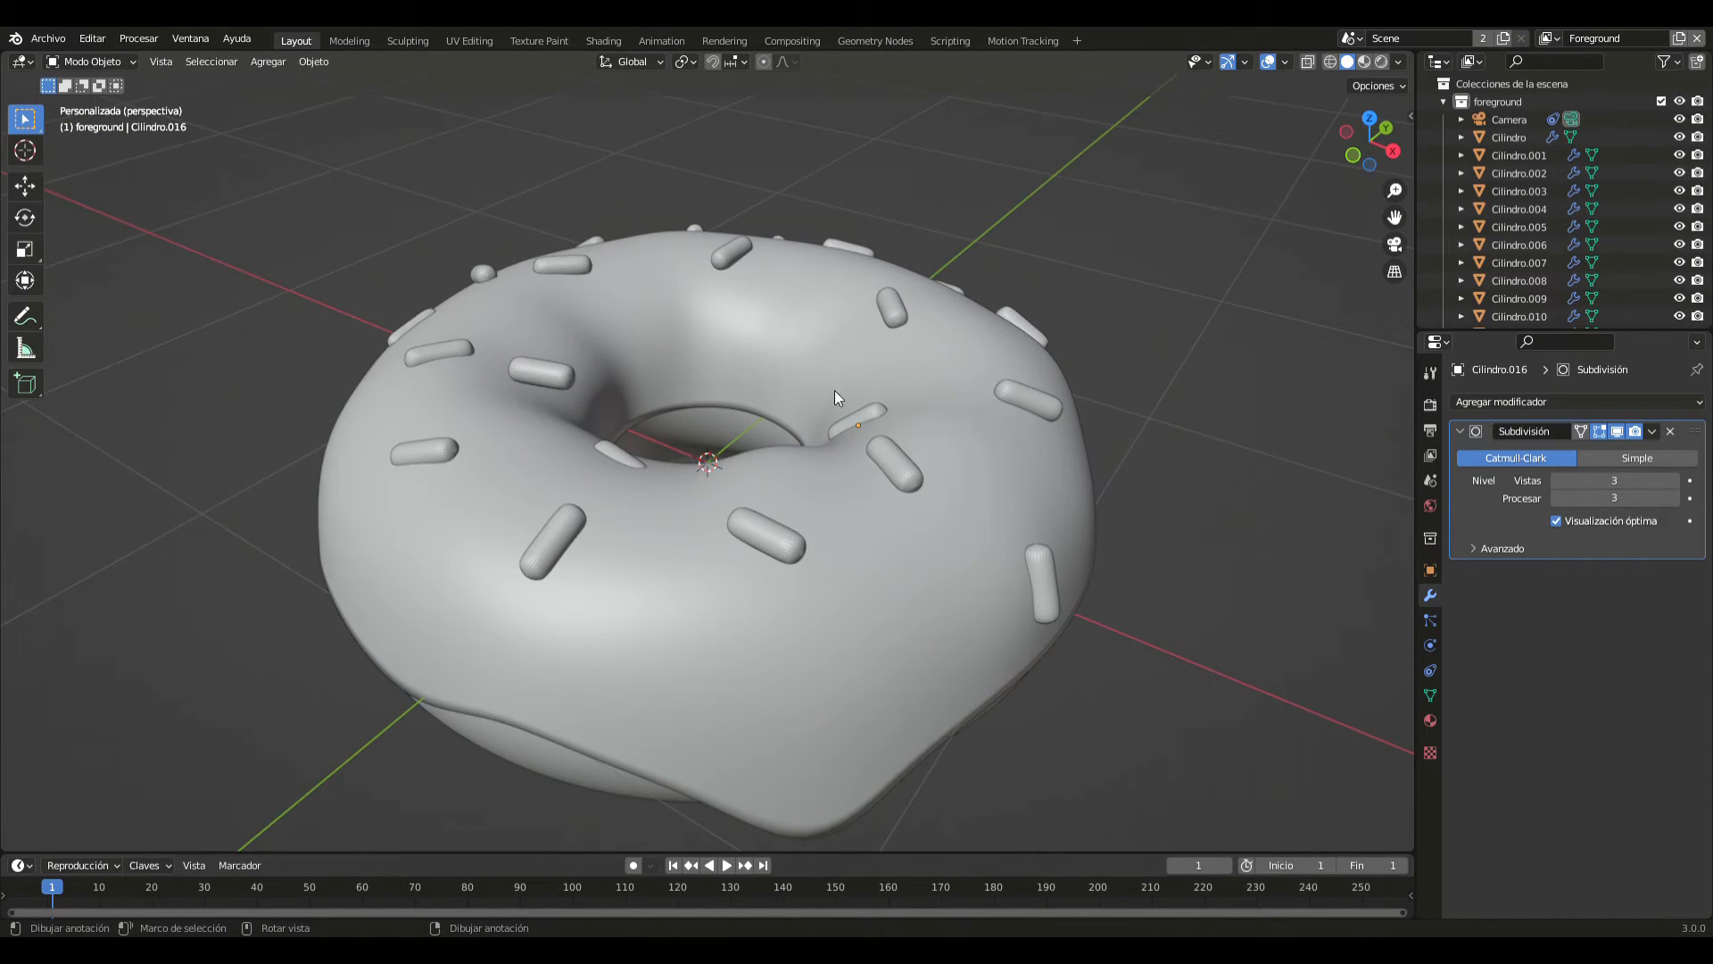
scroll(835, 397, "down", 3)
middle_click_drag(791, 412, 1301, 669)
left_click(673, 527)
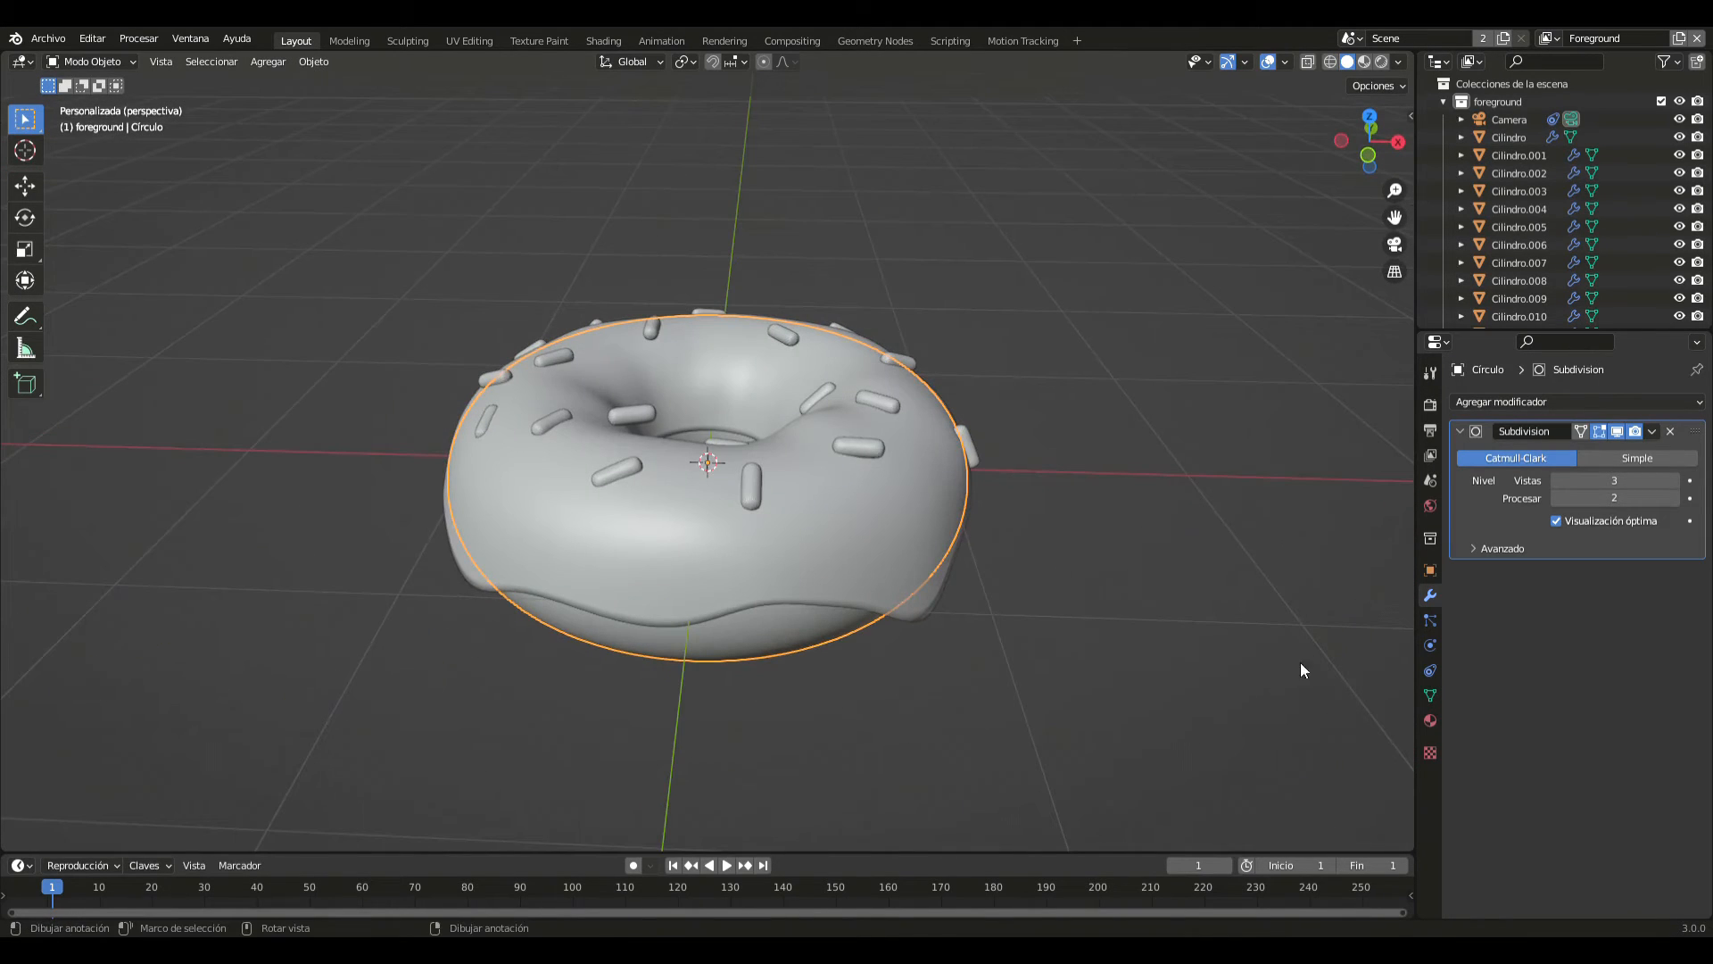
left_click(1428, 723)
left_click(1567, 477)
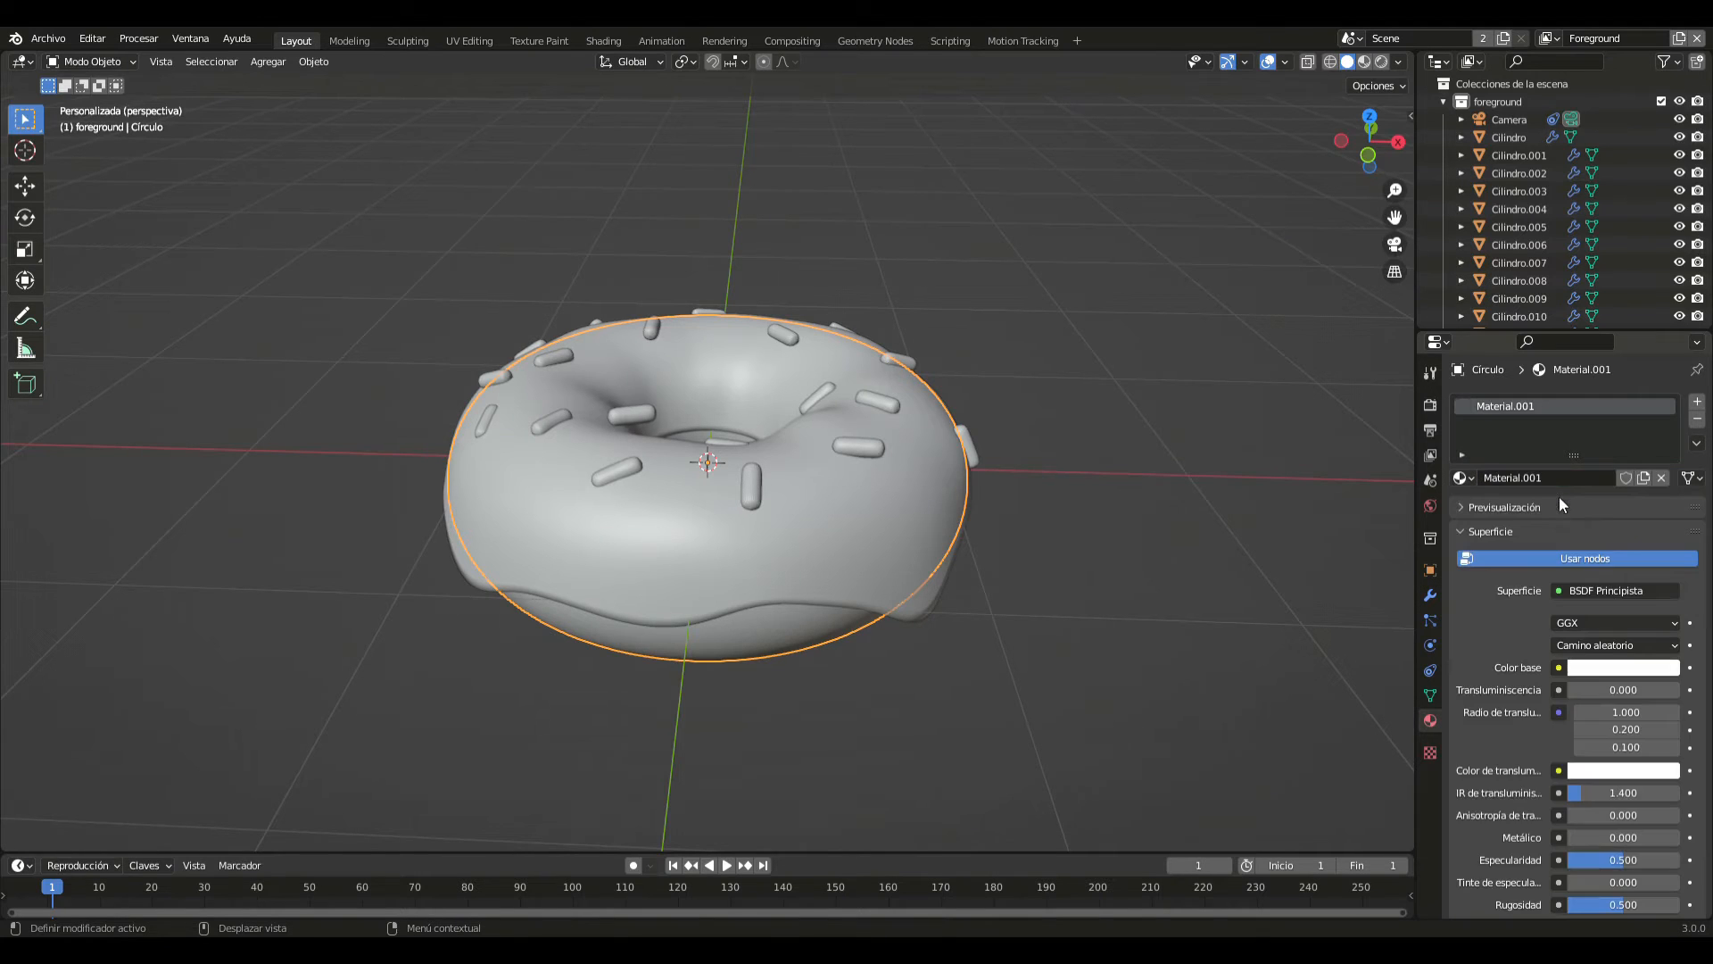
- Set the dough material's base colour to saturated orange, hue 0.048 and saturation 0.984, with the viewport in Material Preview shading
left_click(1606, 670)
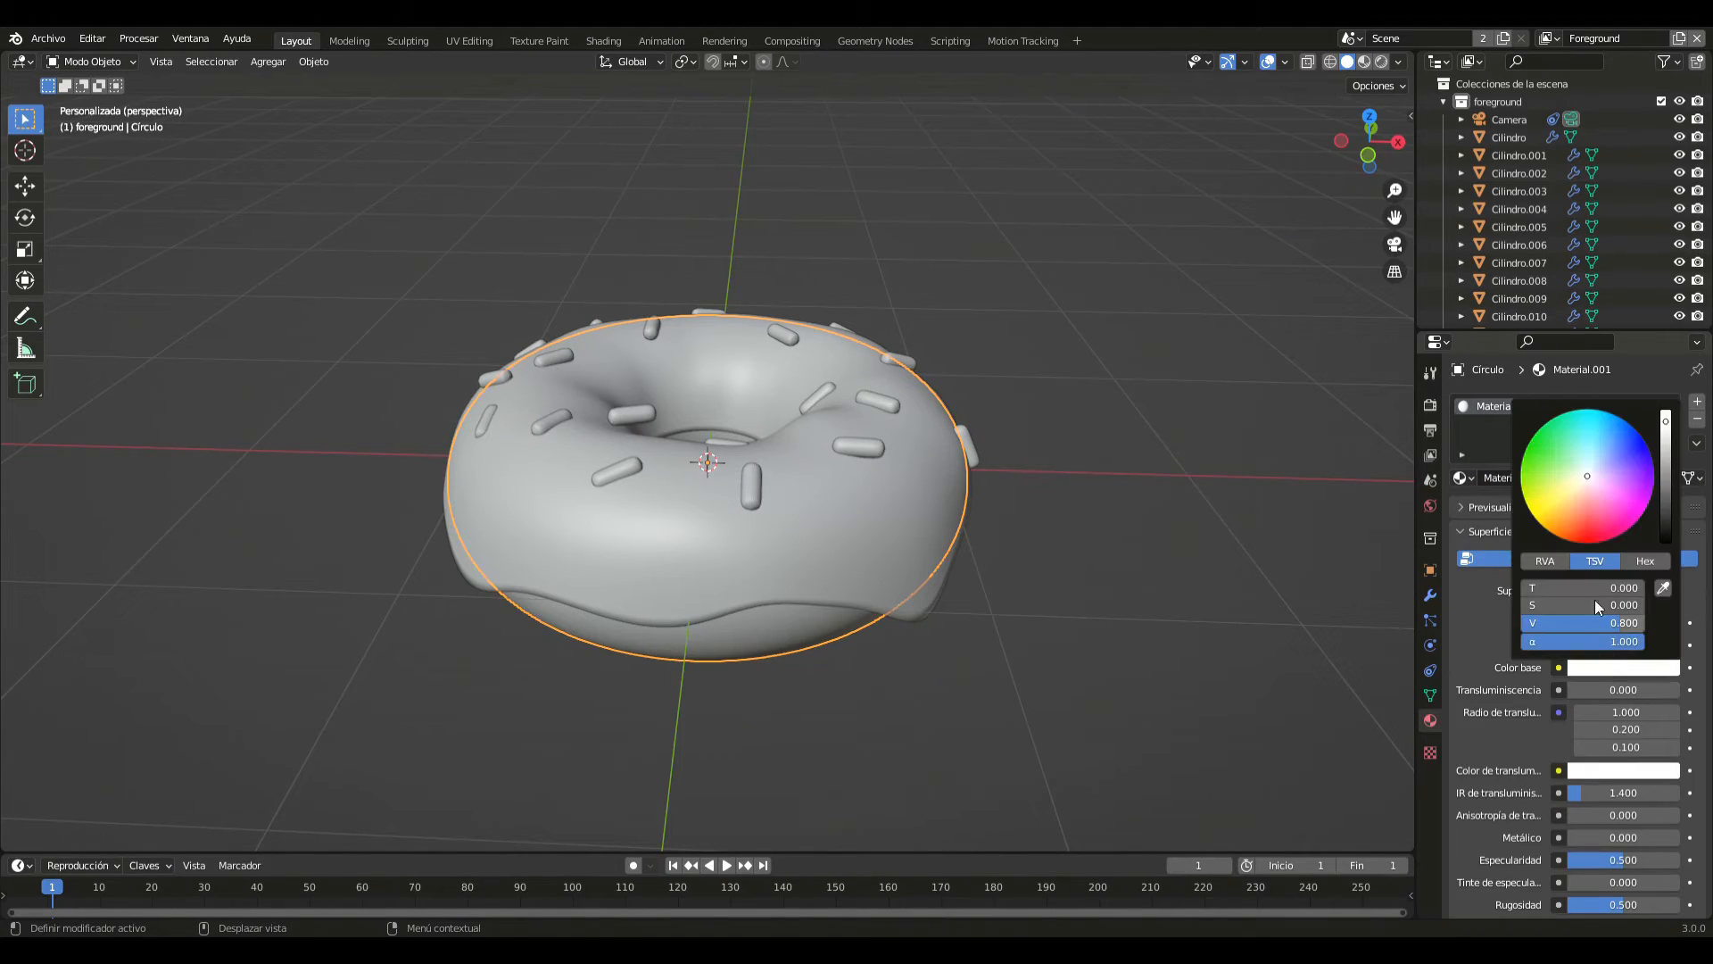
left_click_drag(1586, 477, 1599, 488)
left_click(1366, 62)
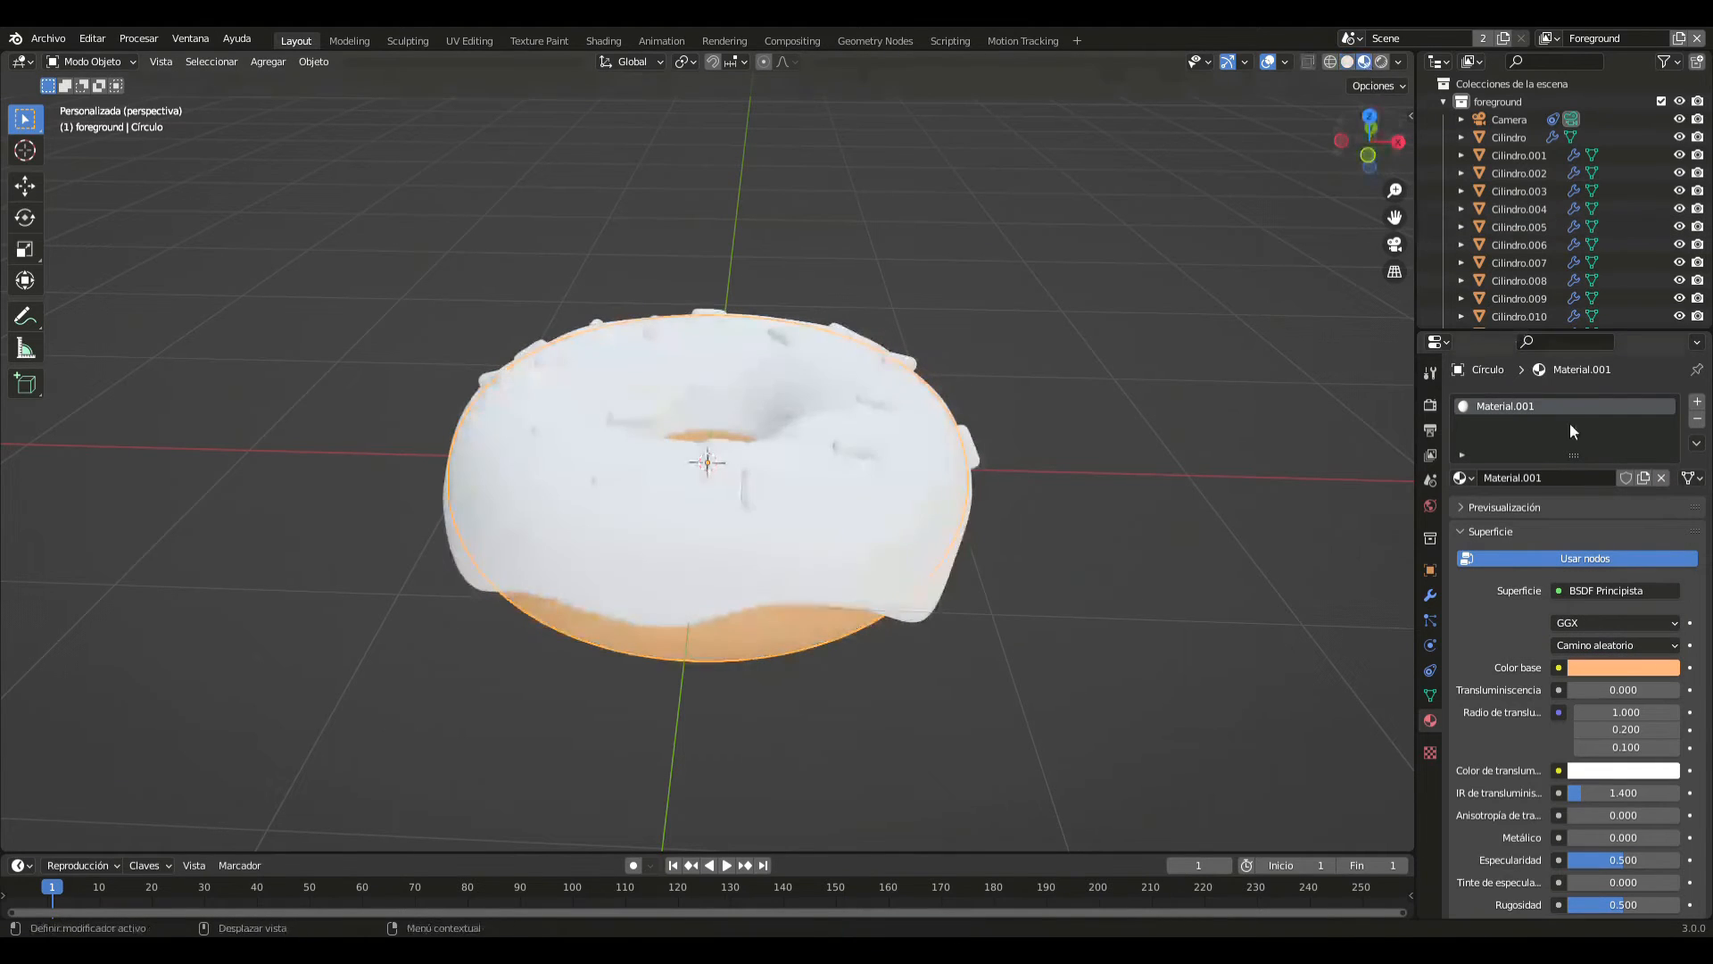
left_click(1624, 667)
left_click_drag(1568, 512, 1558, 527)
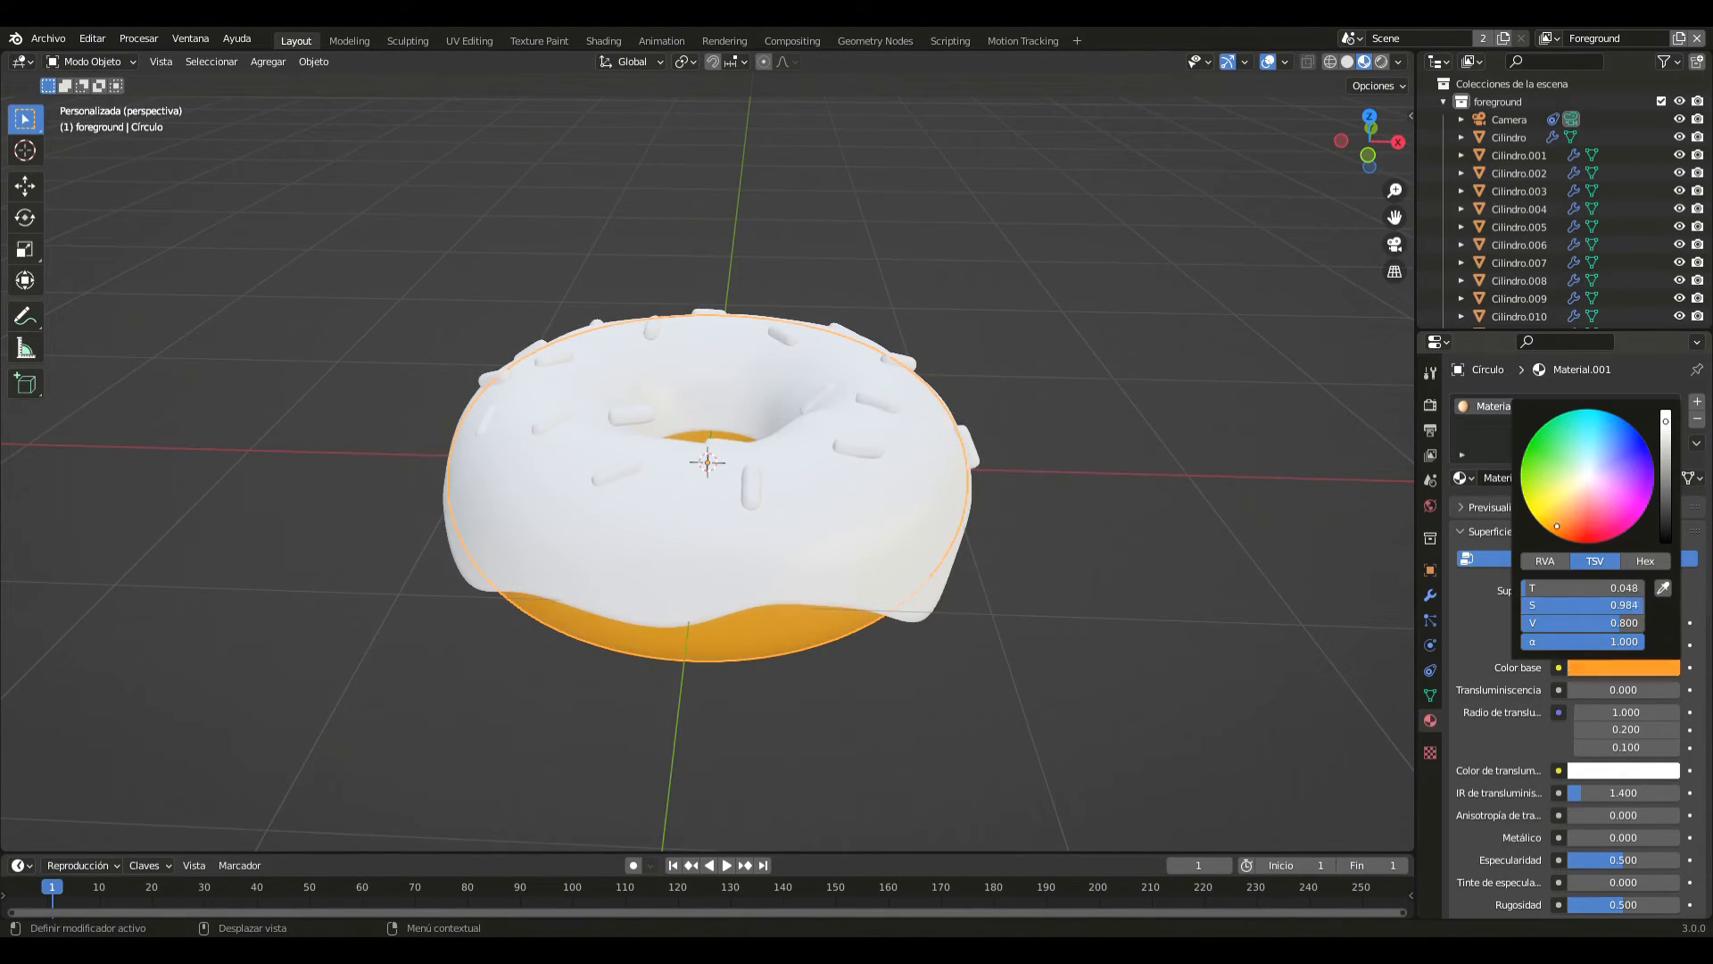
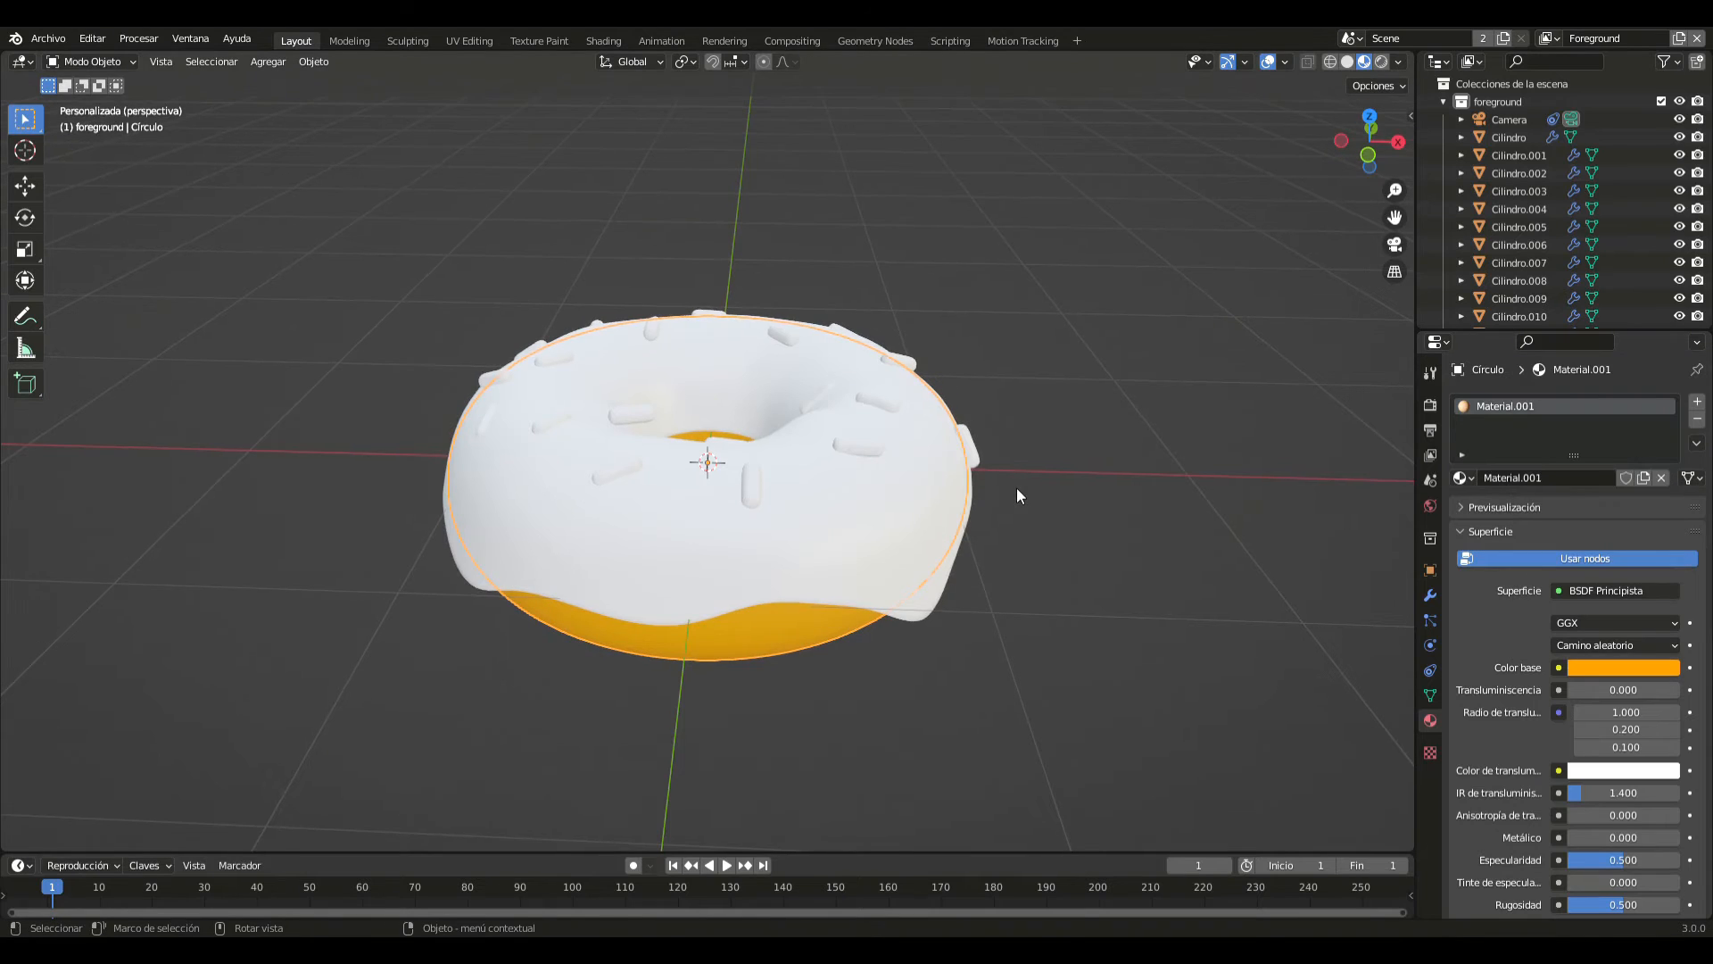
- Change the dough material's base colour to a softer, less saturated orange-brown
key("KP_1")
left_click(1636, 667)
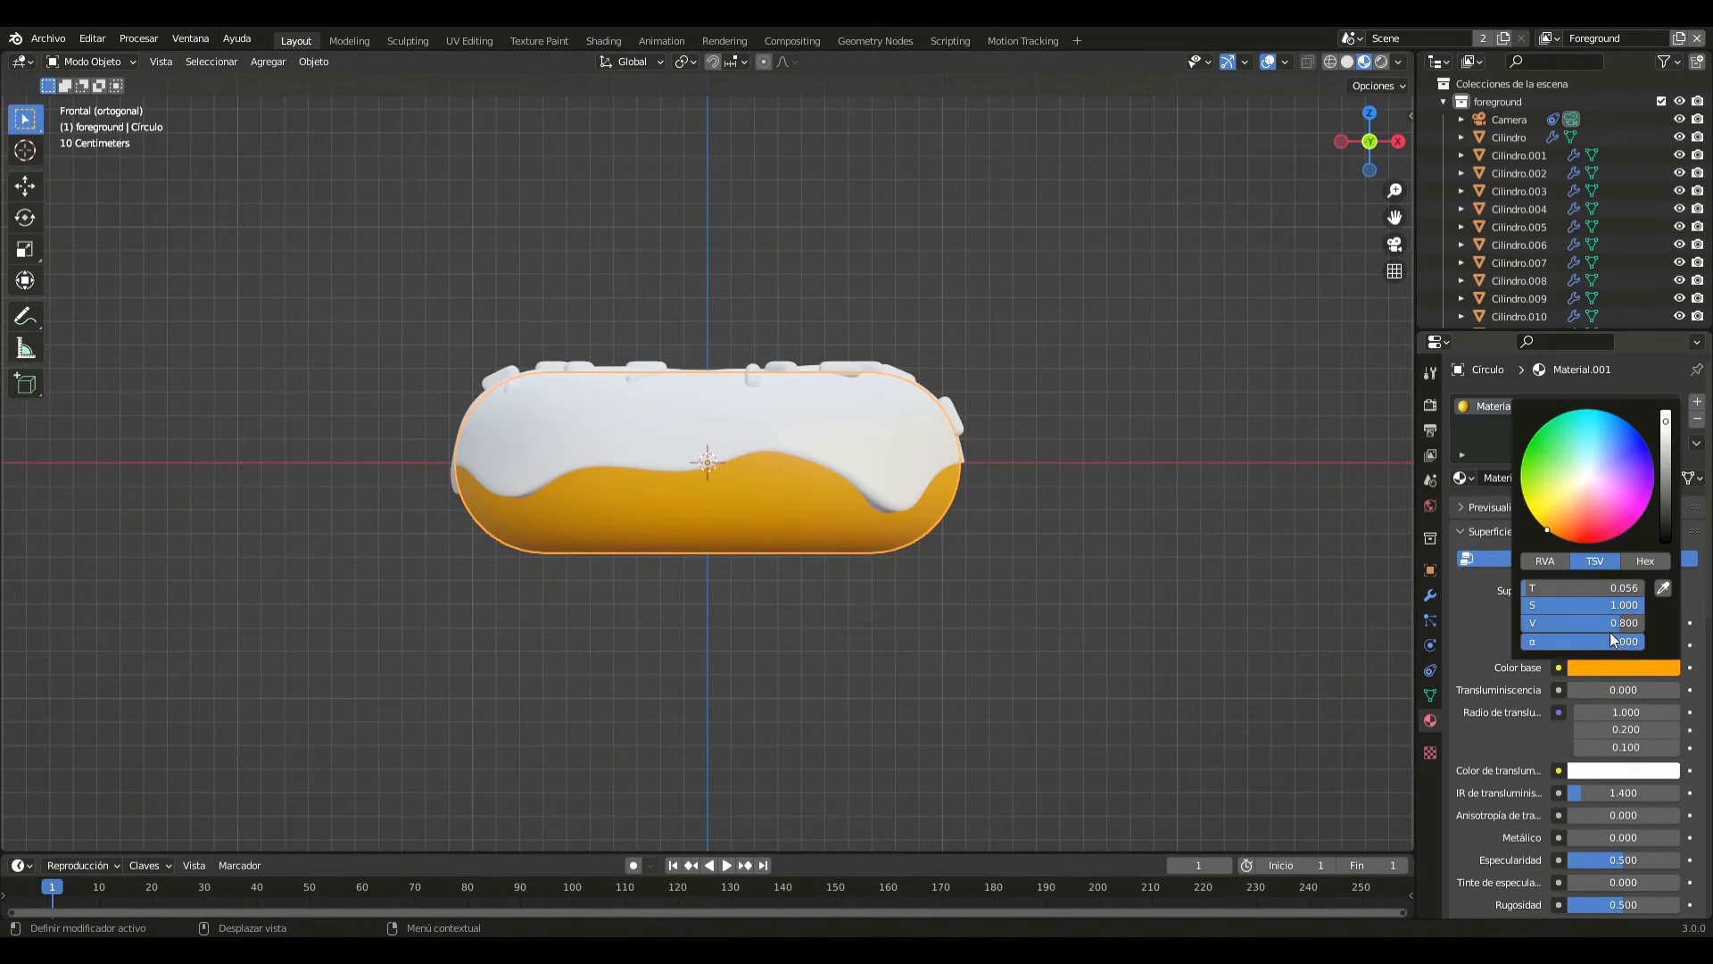
left_click_drag(1551, 534, 1574, 519)
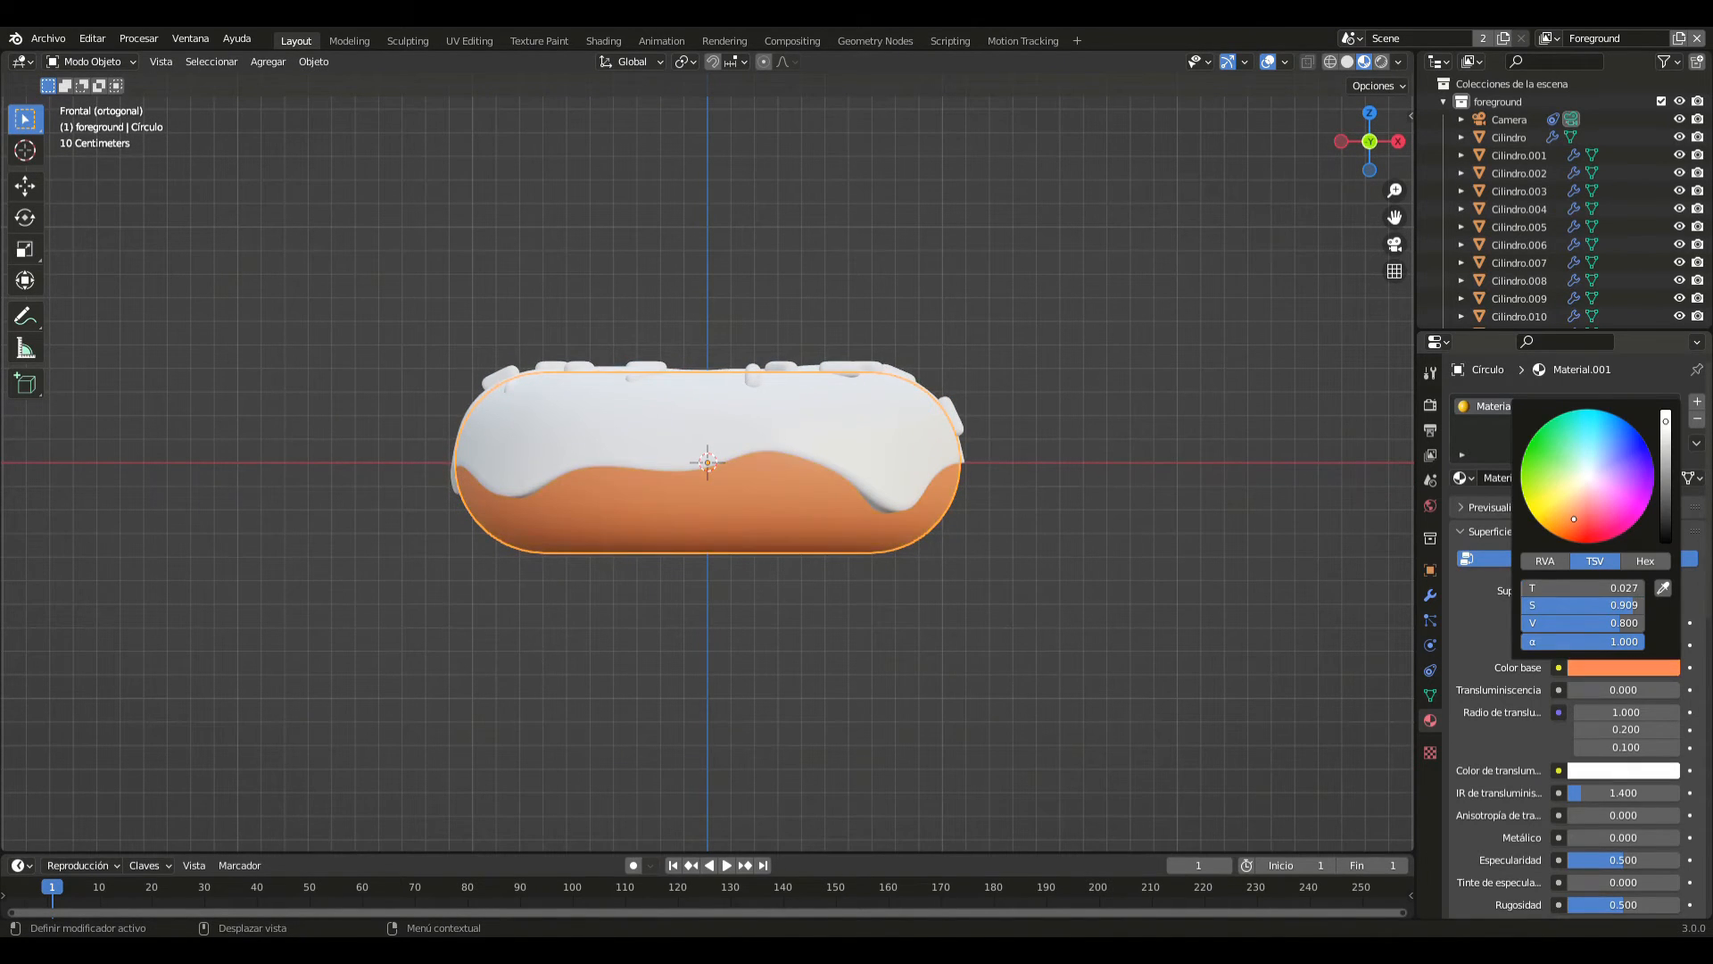
- Select the icing and give it a new material with a bright pink-magenta base colour
left_click(806, 430)
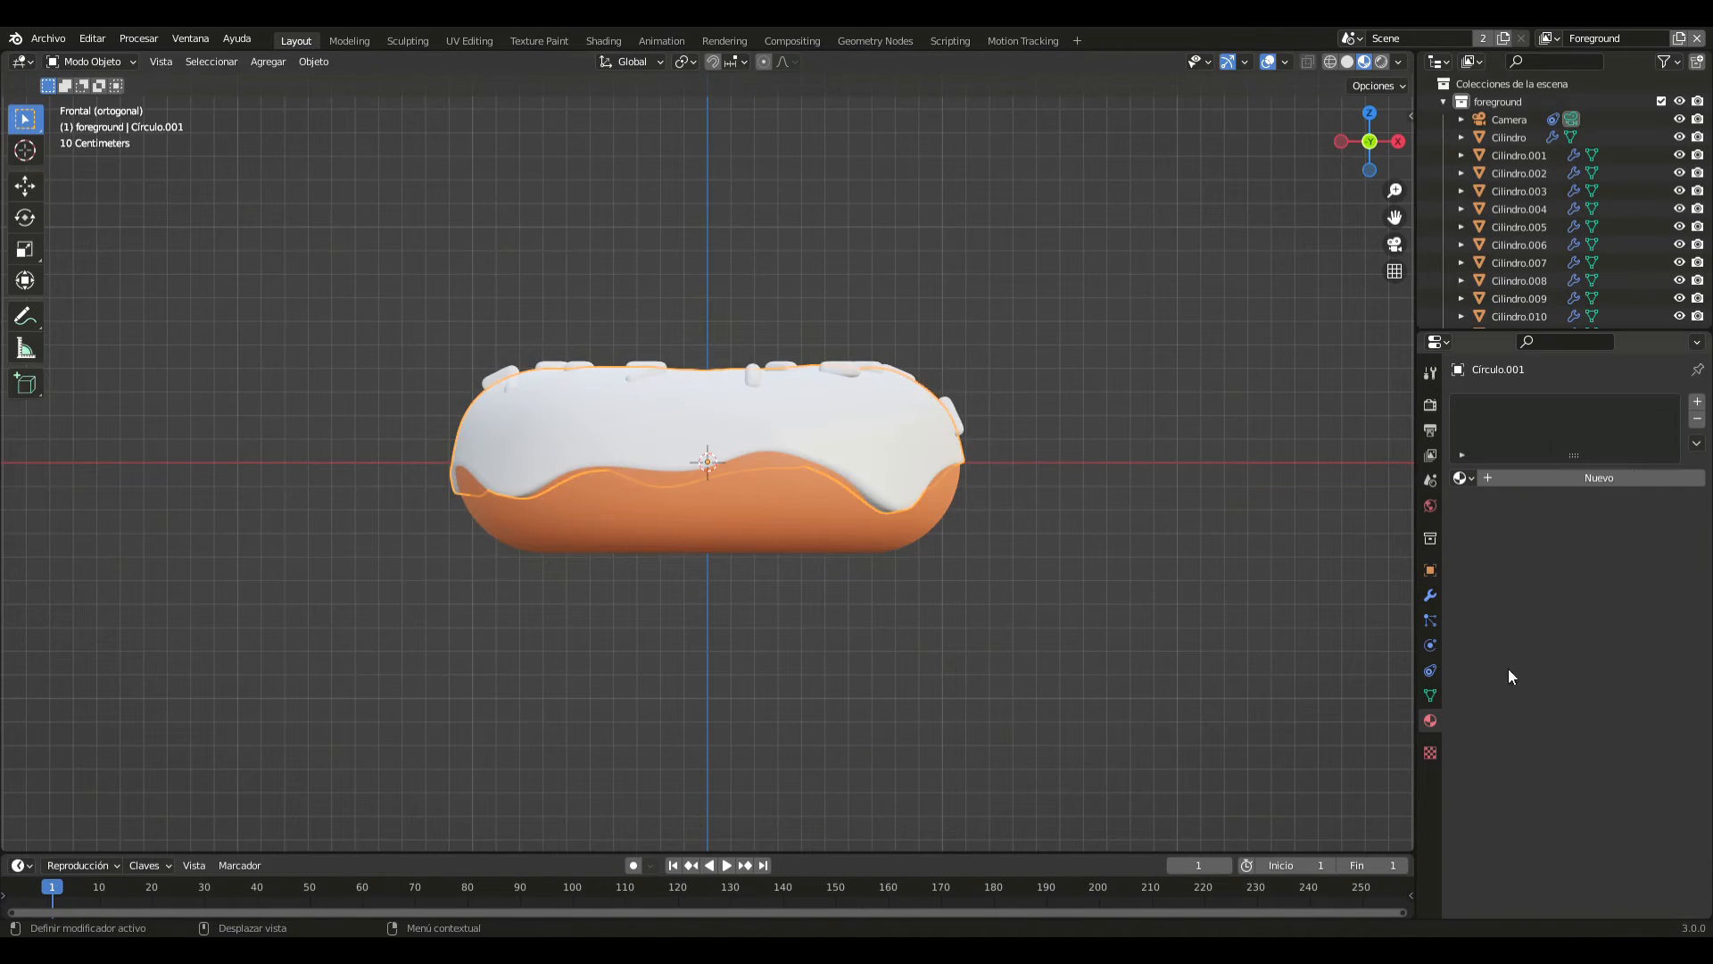
left_click(1533, 480)
left_click(1602, 669)
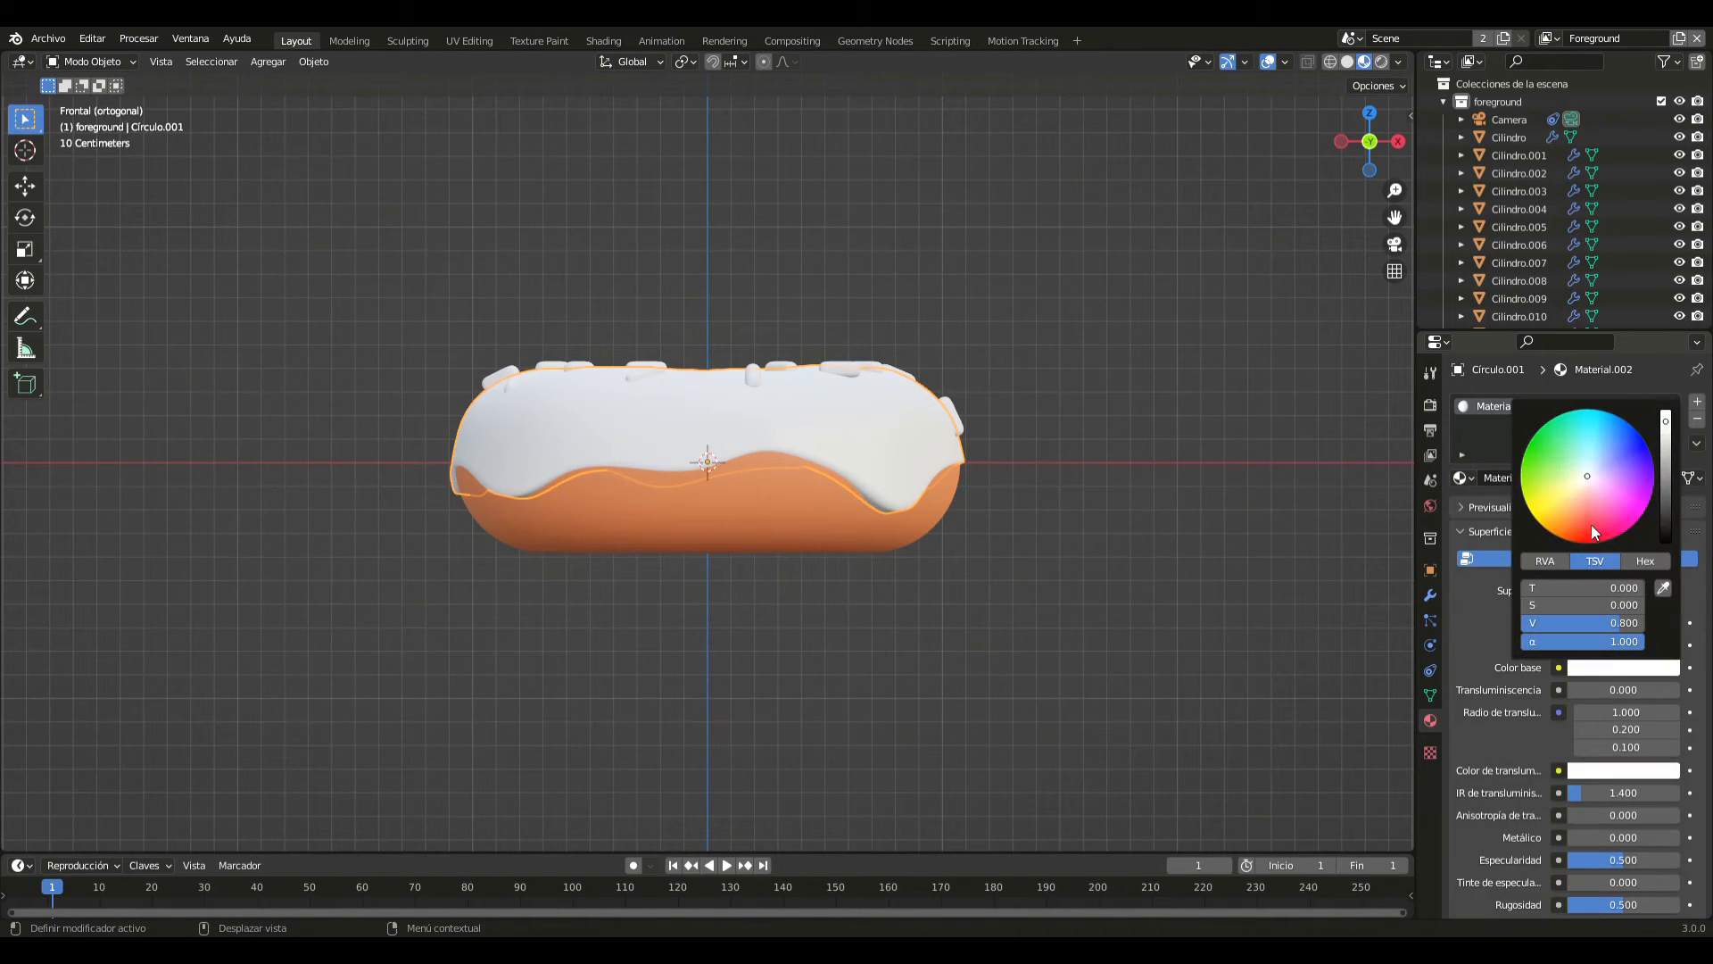
left_click_drag(1592, 473, 1631, 491)
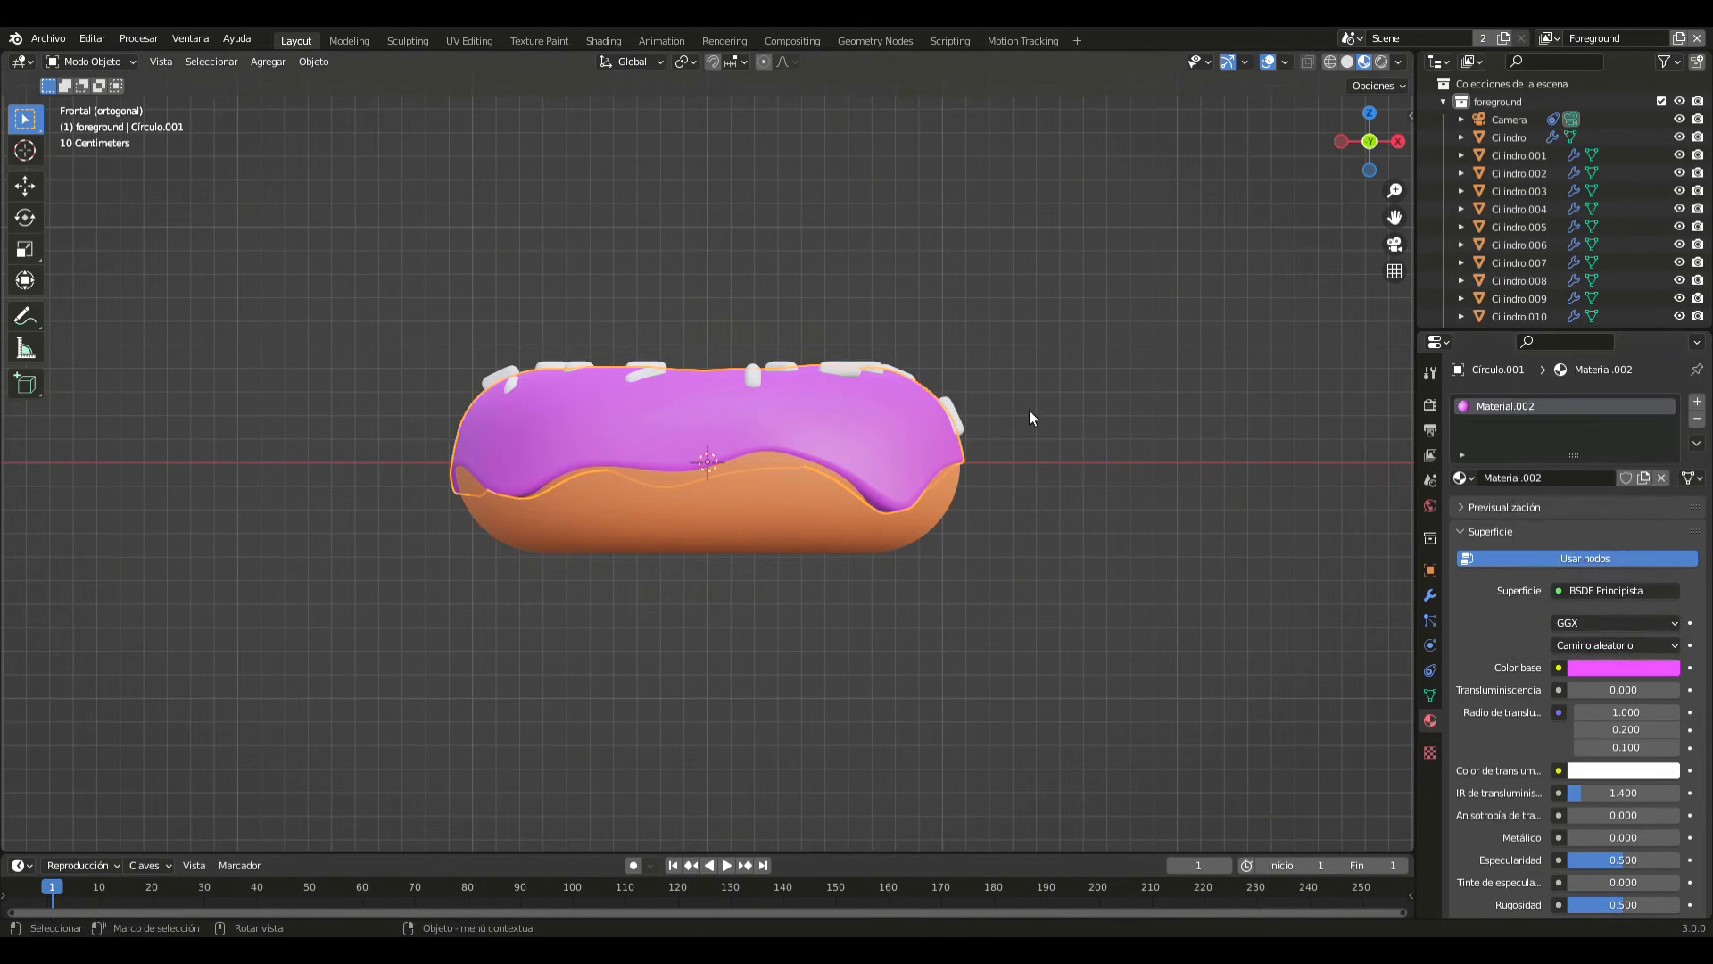
- In top view, give the sprinkle midway across the icing's +X side, slightly toward -Y, a new pale mint material
key("KP_7")
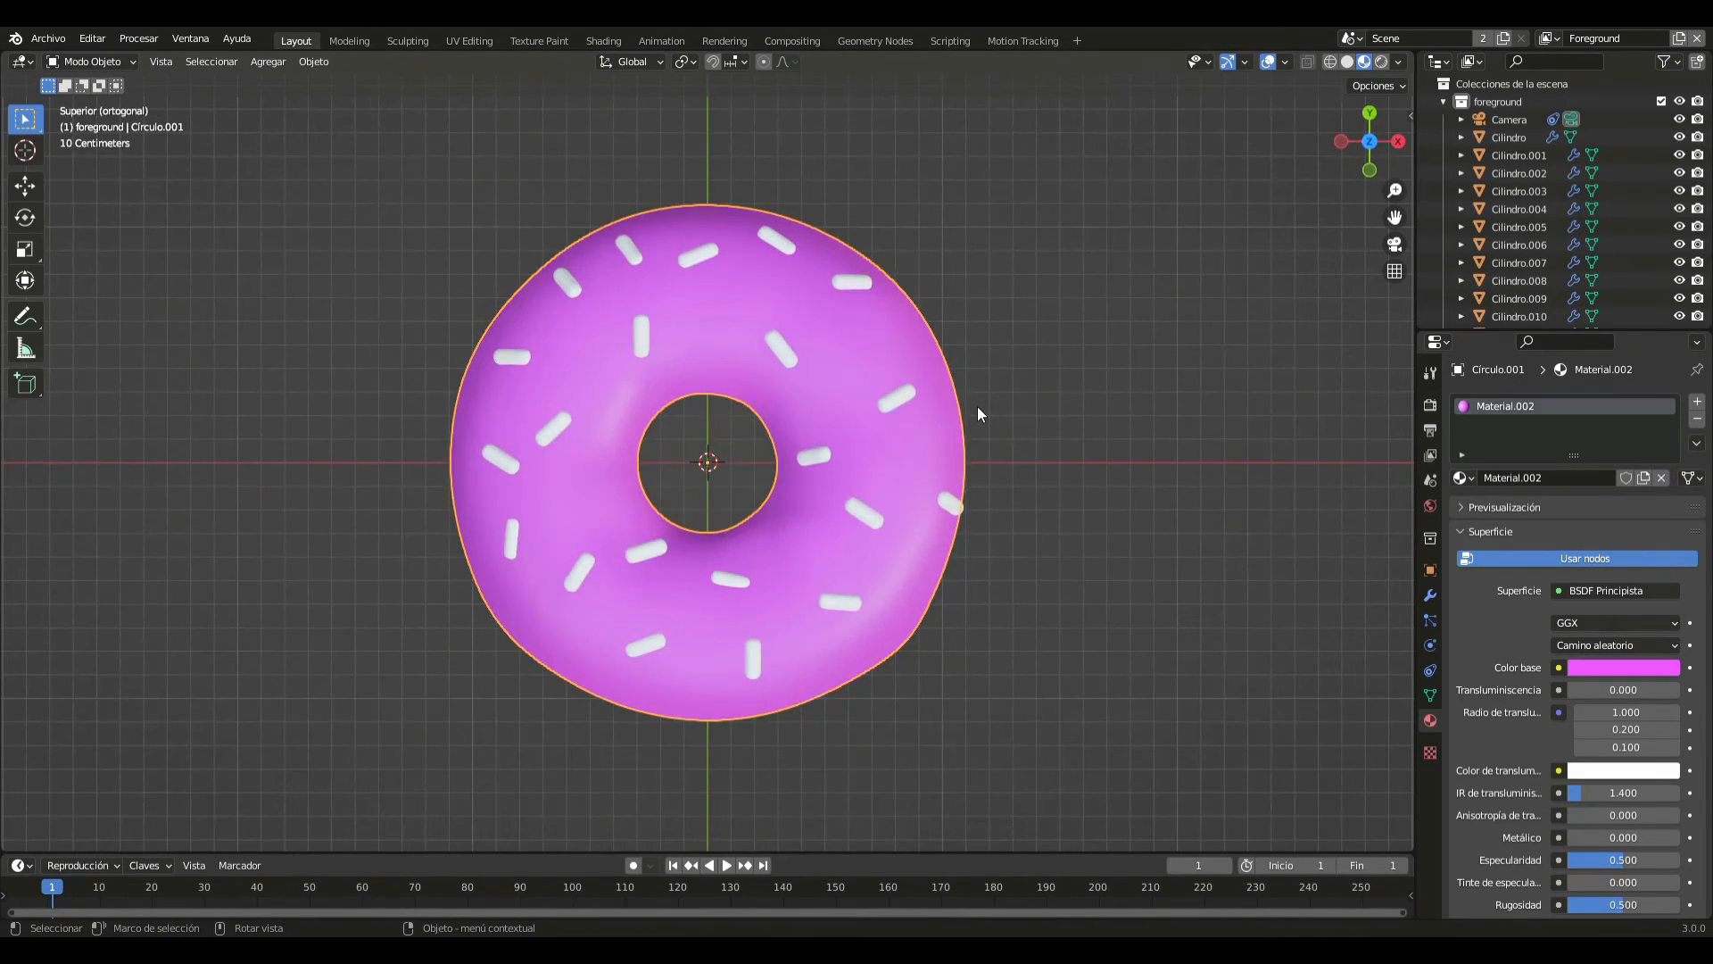
left_click(871, 506)
left_click(1572, 478)
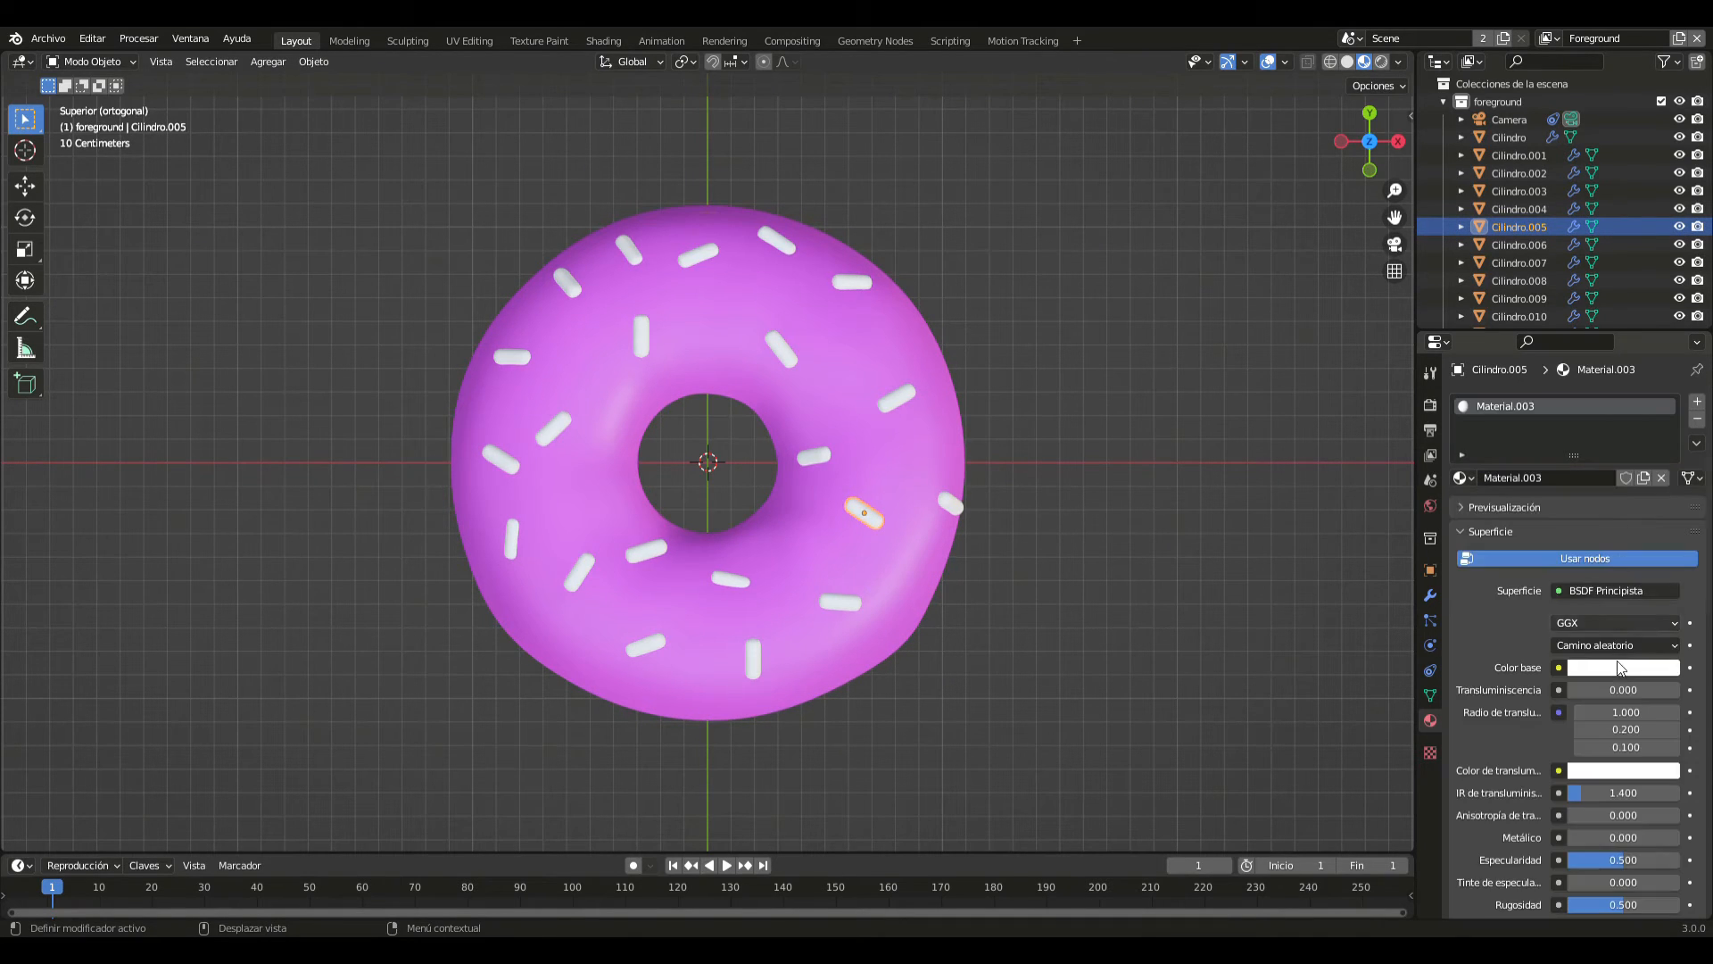
left_click(1606, 668)
left_click_drag(1578, 482, 1583, 464)
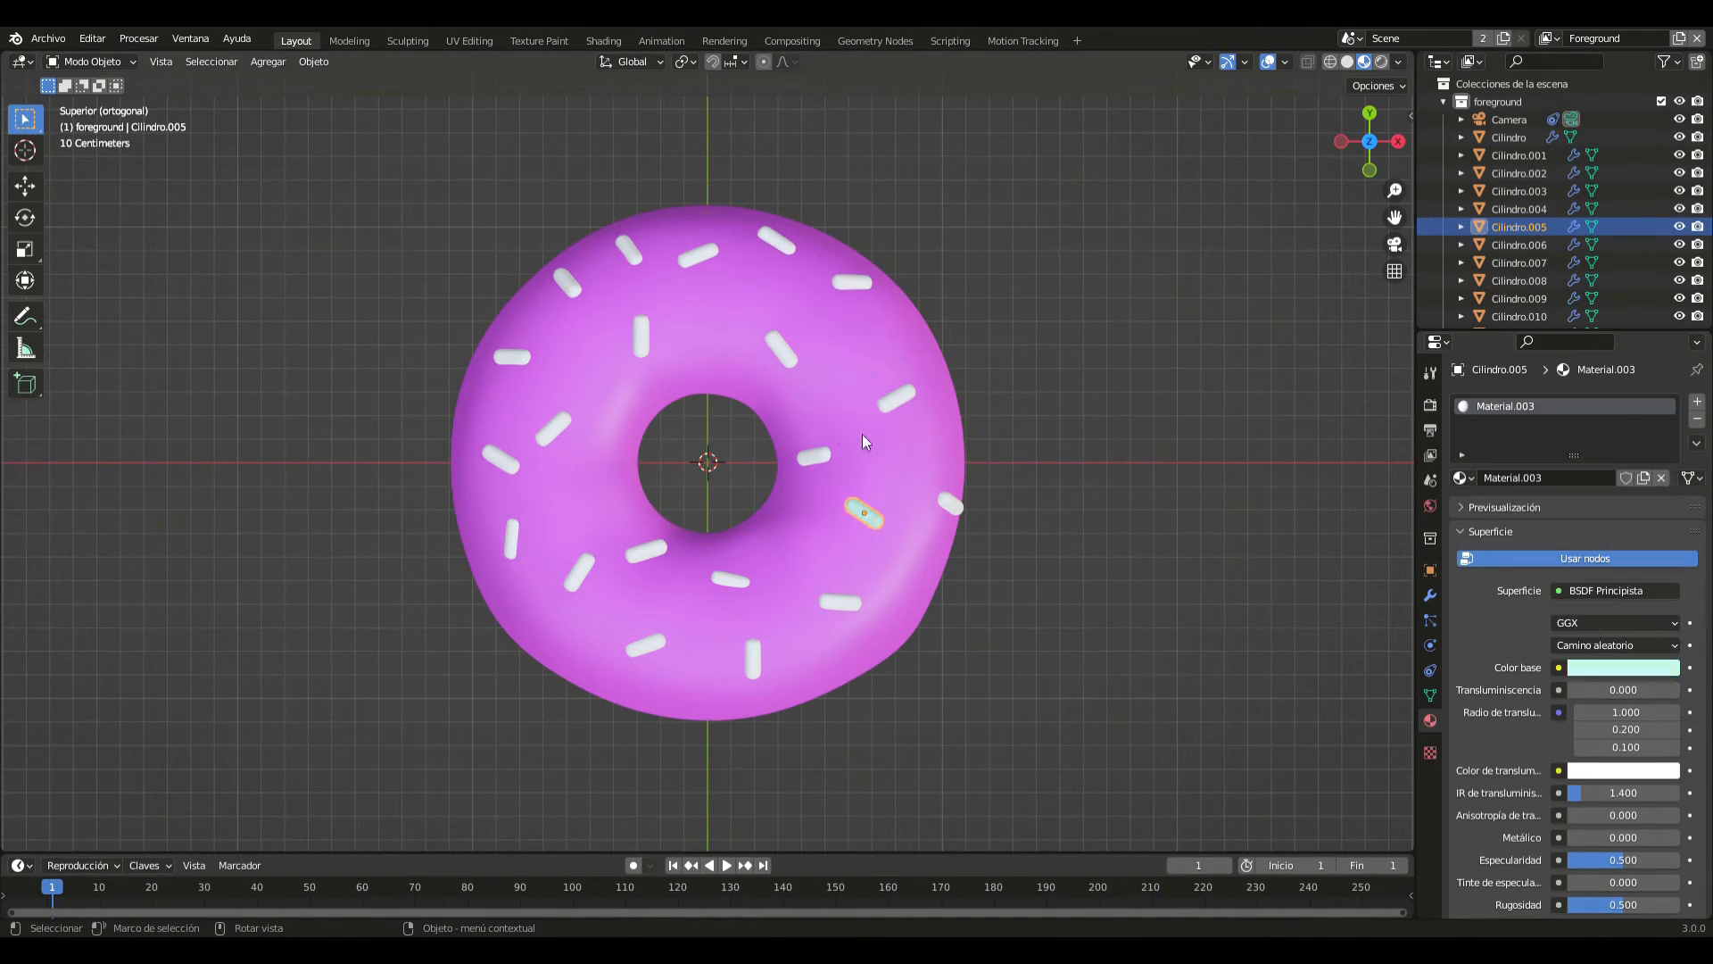
- Give the sprinkle on the icing's +X side, slightly toward +Y, a new material with a light green base colour
left_click(896, 395)
left_click(1578, 473)
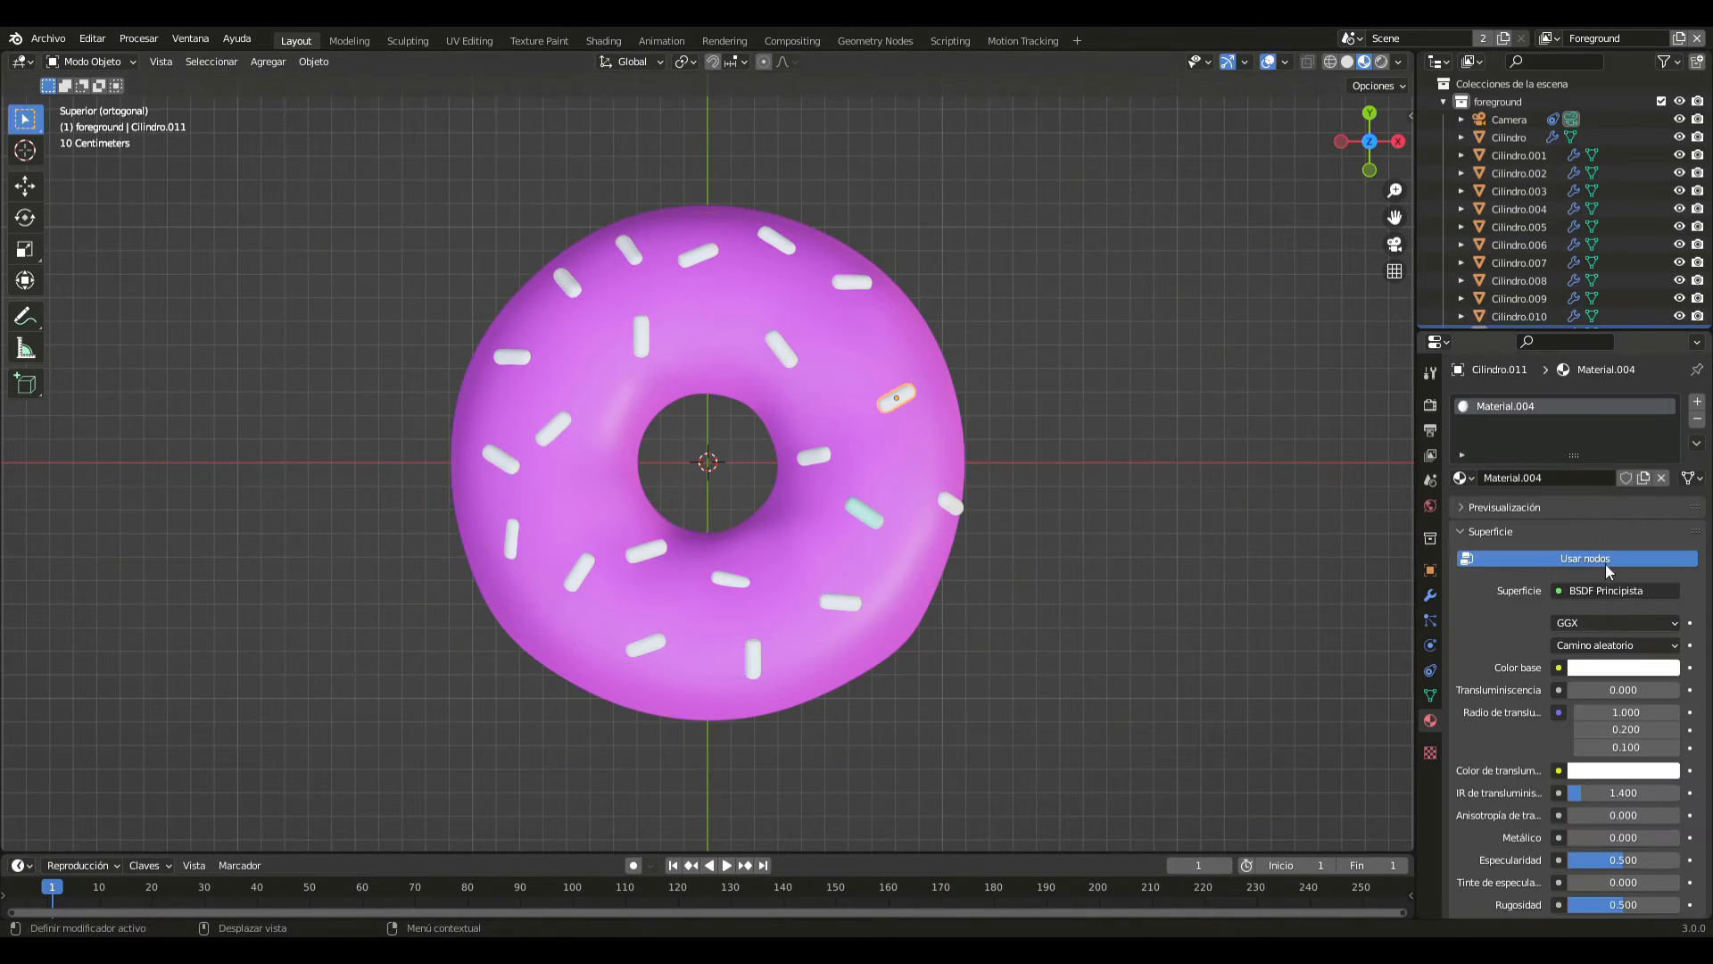
left_click(1623, 668)
left_click_drag(1594, 526, 1560, 458)
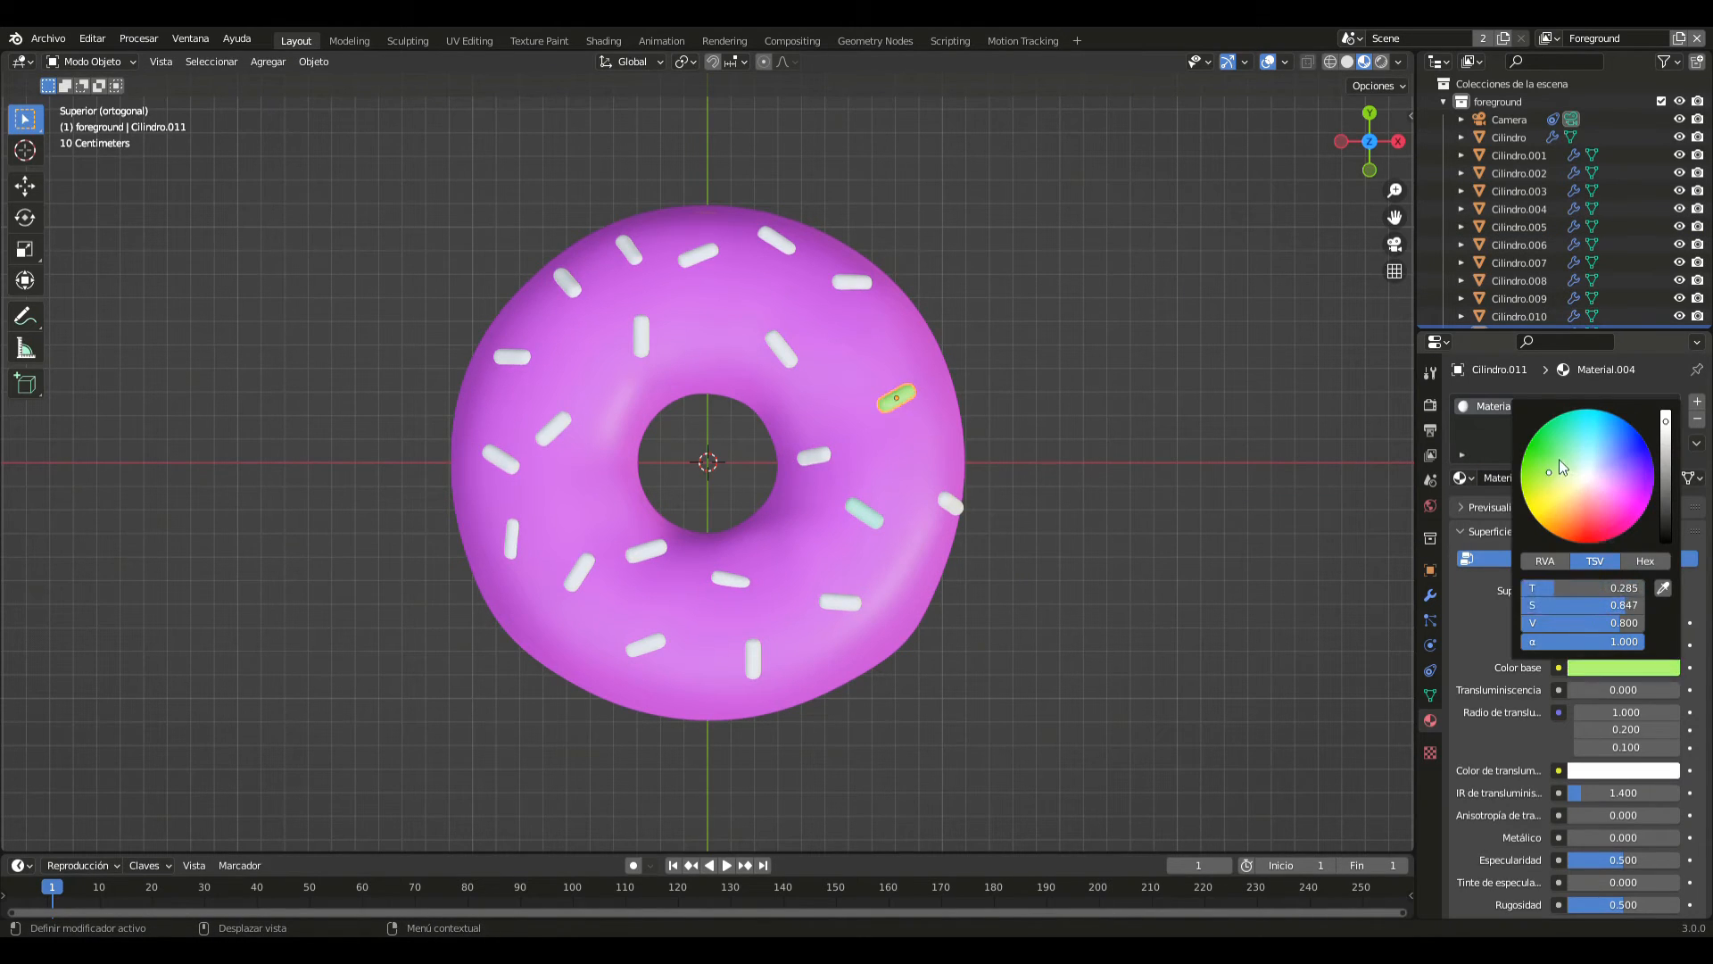
- Give the sprinkle at the icing's outer +X edge a new material with a light cyan base colour
left_click(947, 508)
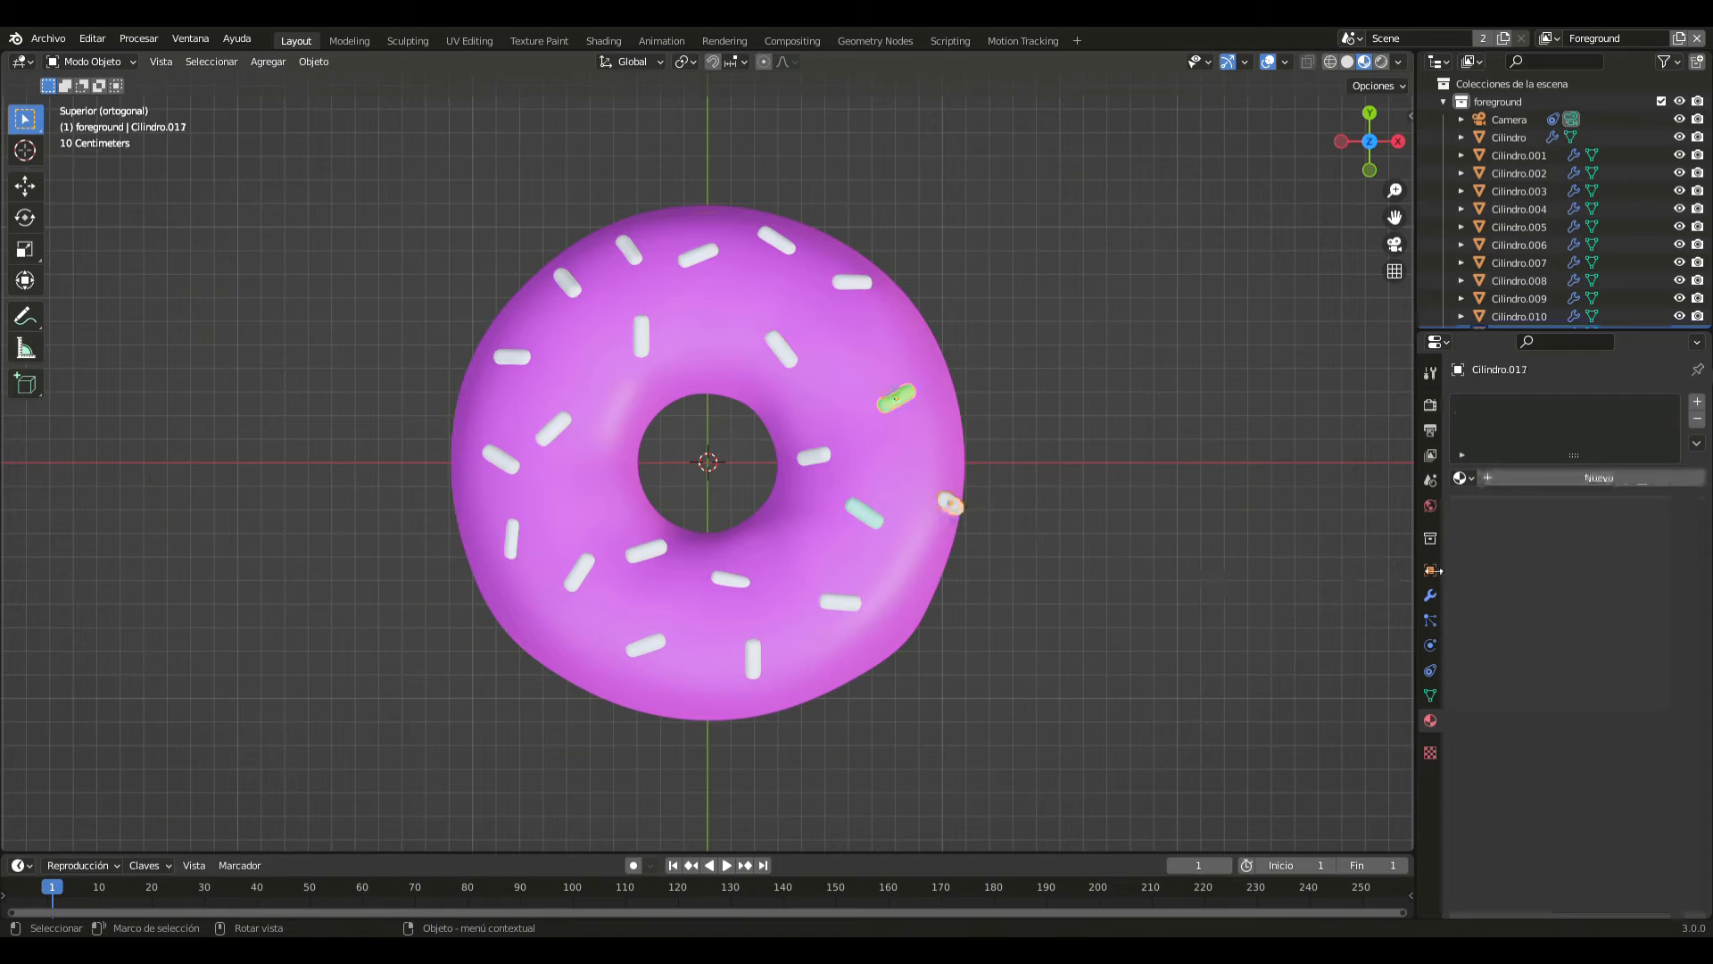
left_click(1581, 480)
left_click(1600, 668)
left_click_drag(1569, 589, 1605, 603)
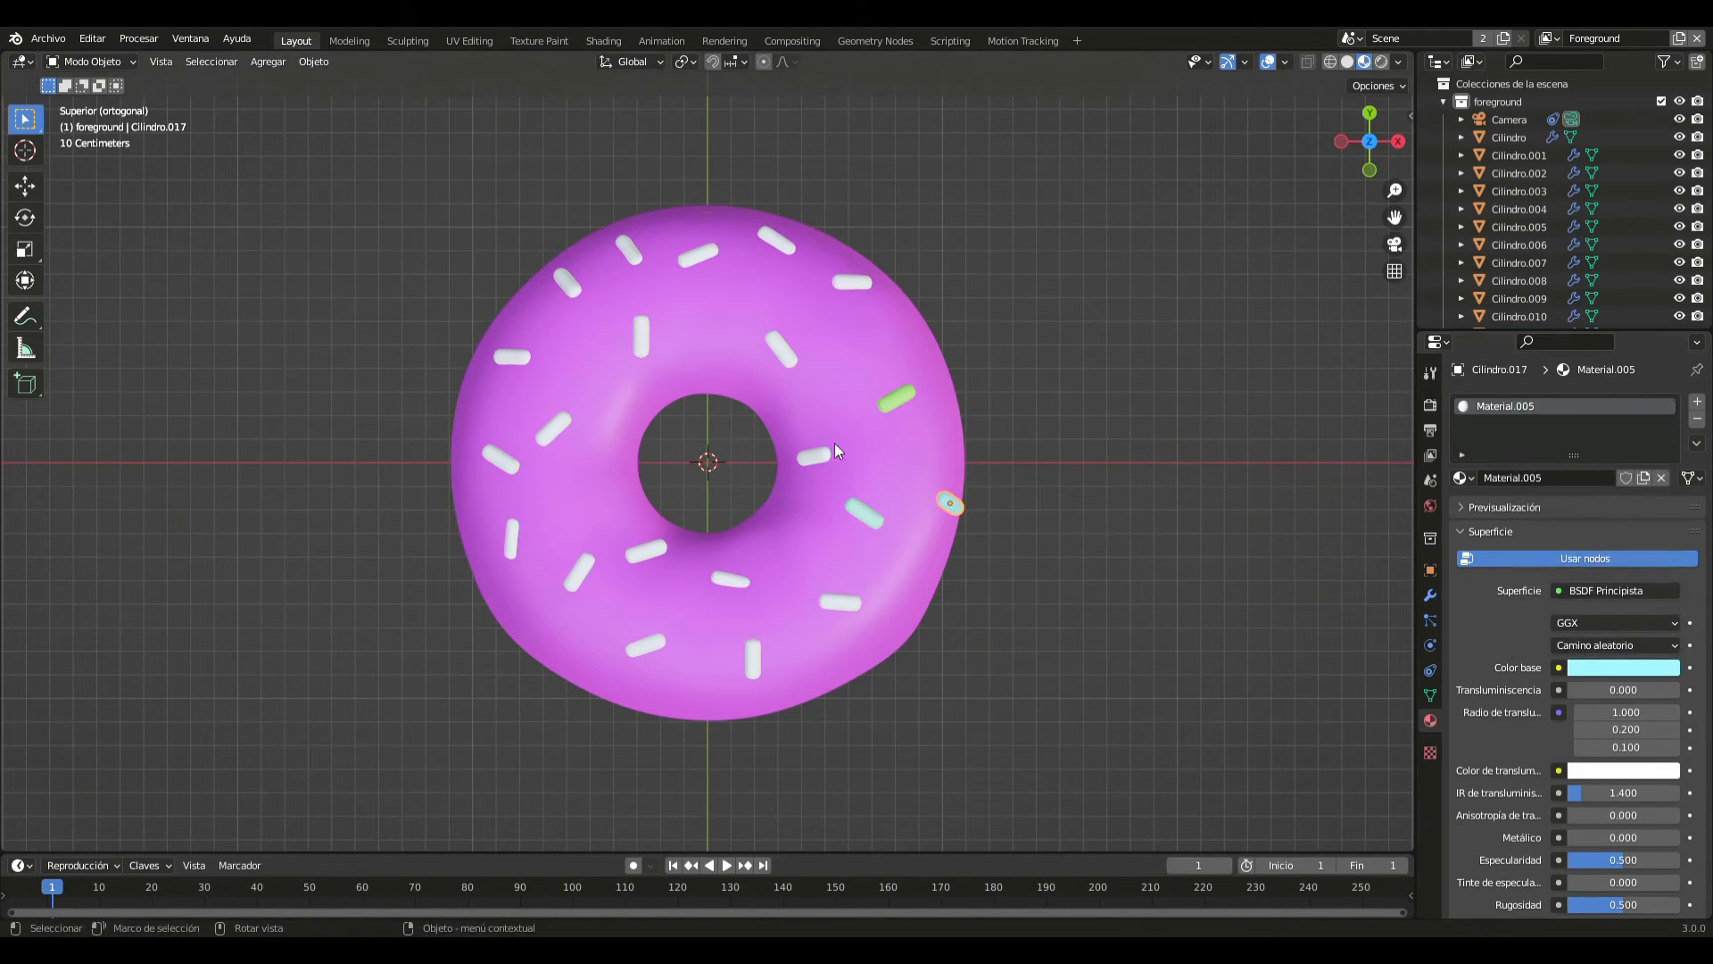
- Give the sprinkle beside the hole on the +X side a new very pale pink material, hue 0.813 and saturation 0.215
left_click(813, 453)
left_click(1585, 479)
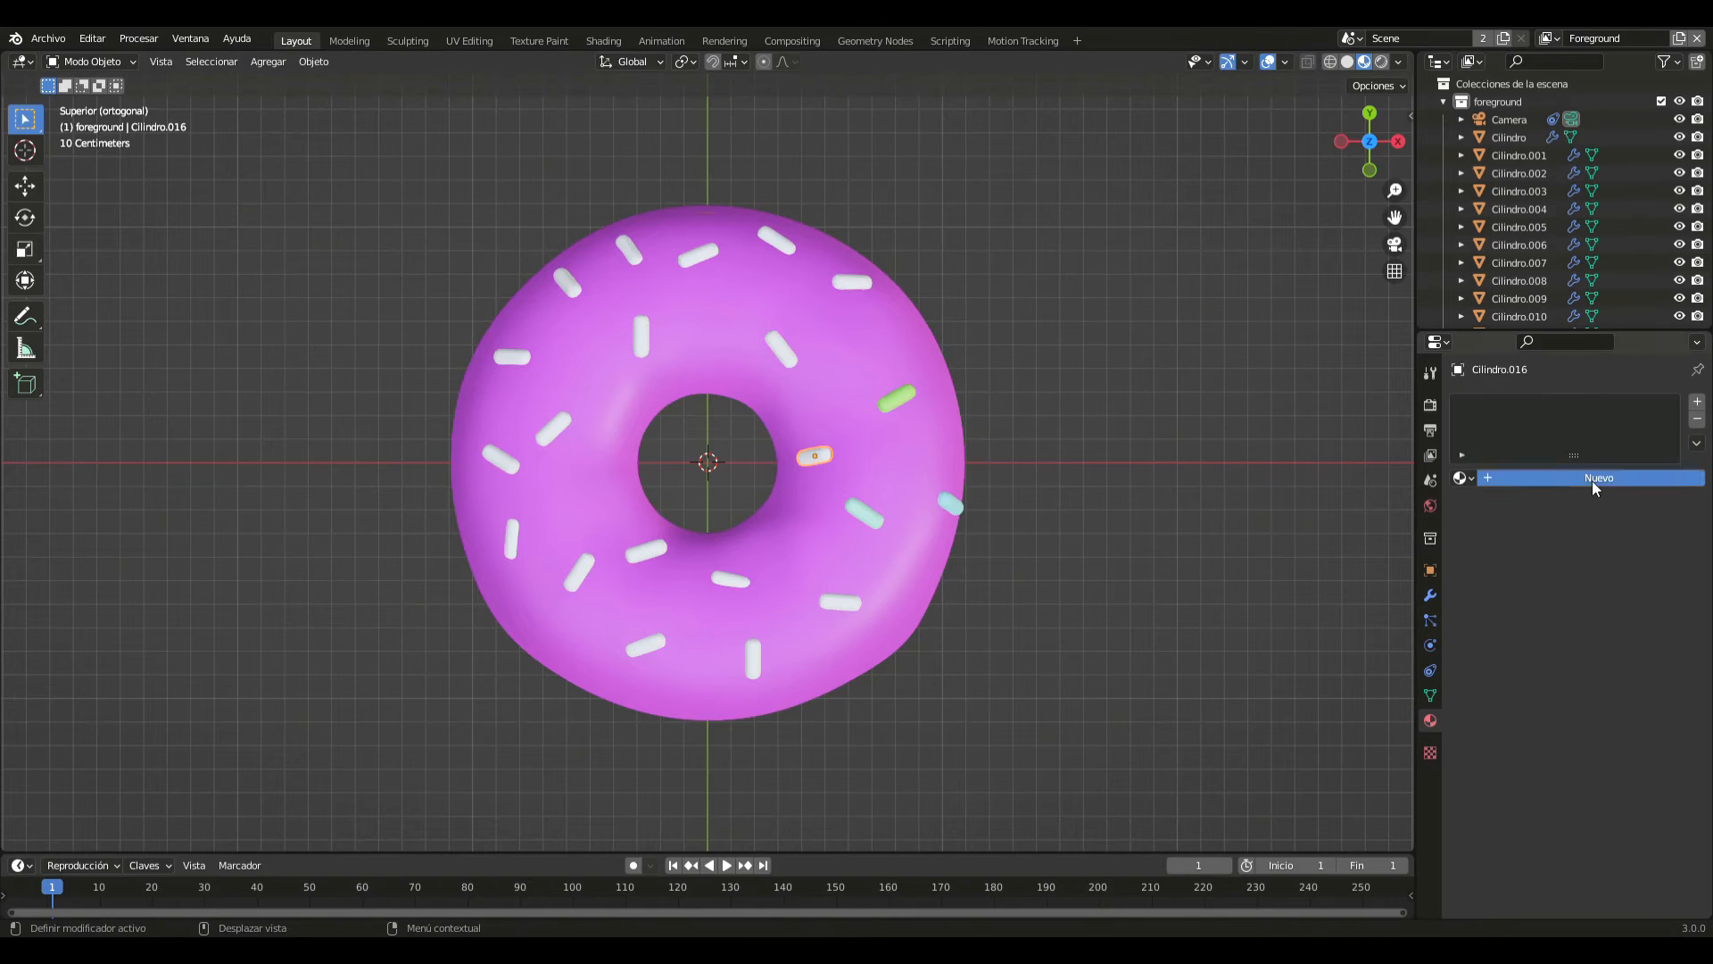
left_click(1618, 690)
left_click(1616, 674)
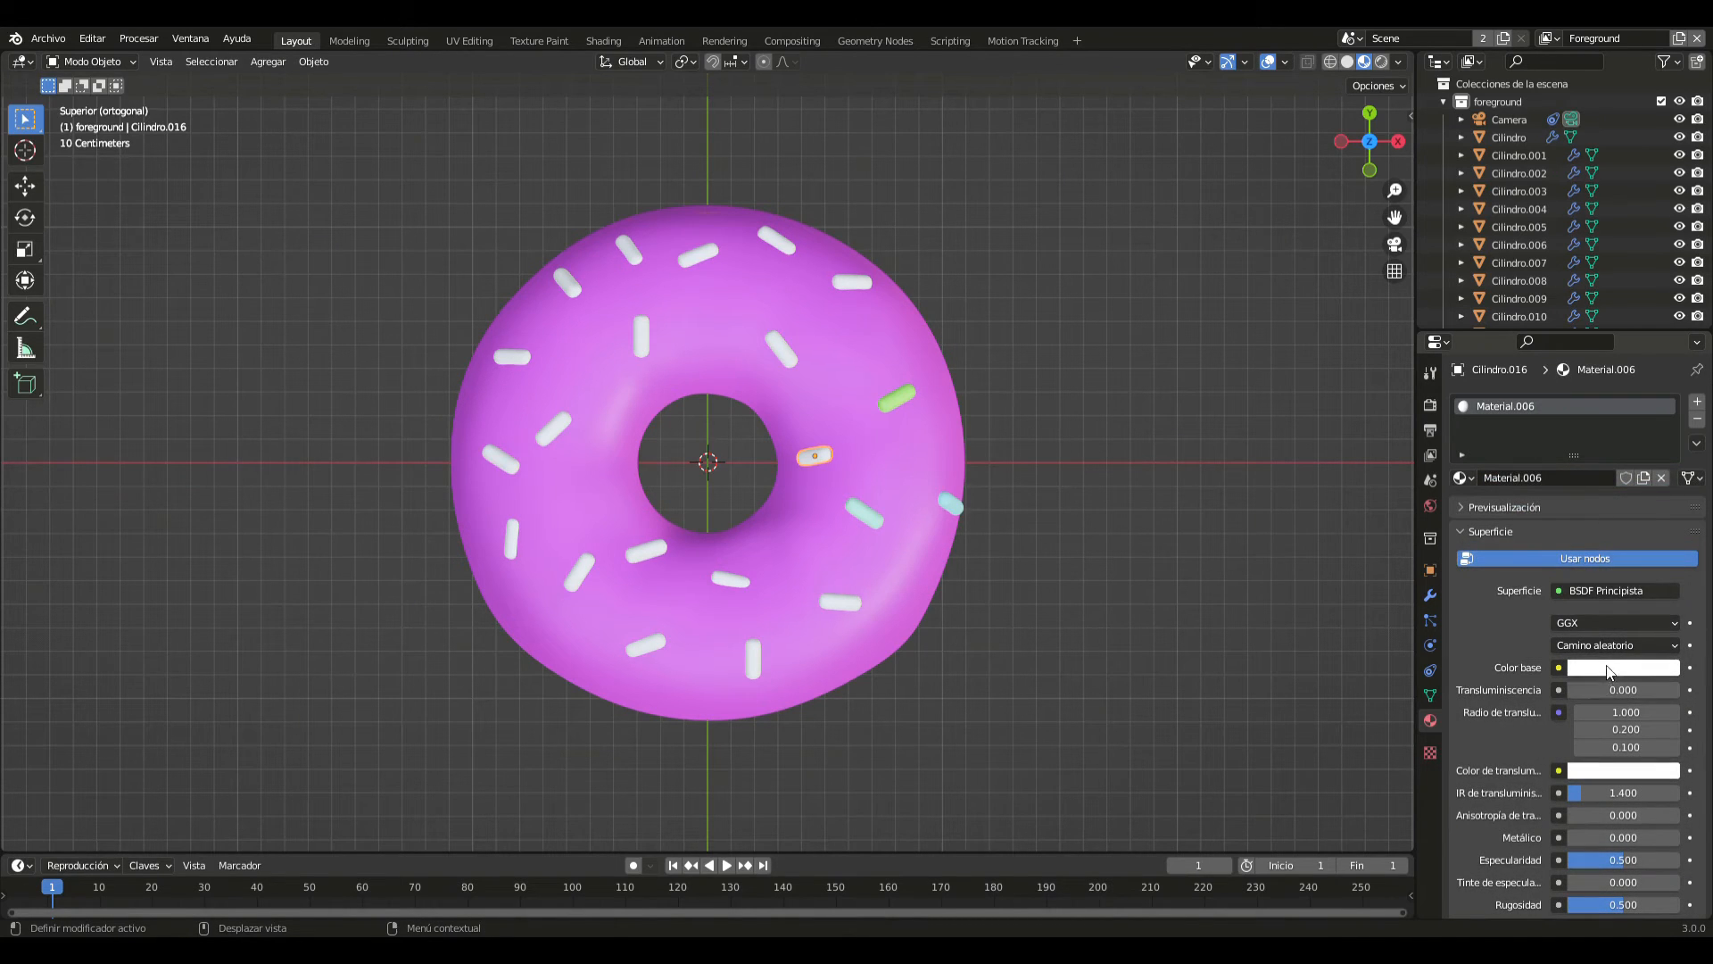
left_click(1612, 669)
mouse_move(1593, 479)
left_mouse_down()
mouse_move(1571, 509)
mouse_move(1593, 510)
left_mouse_up()
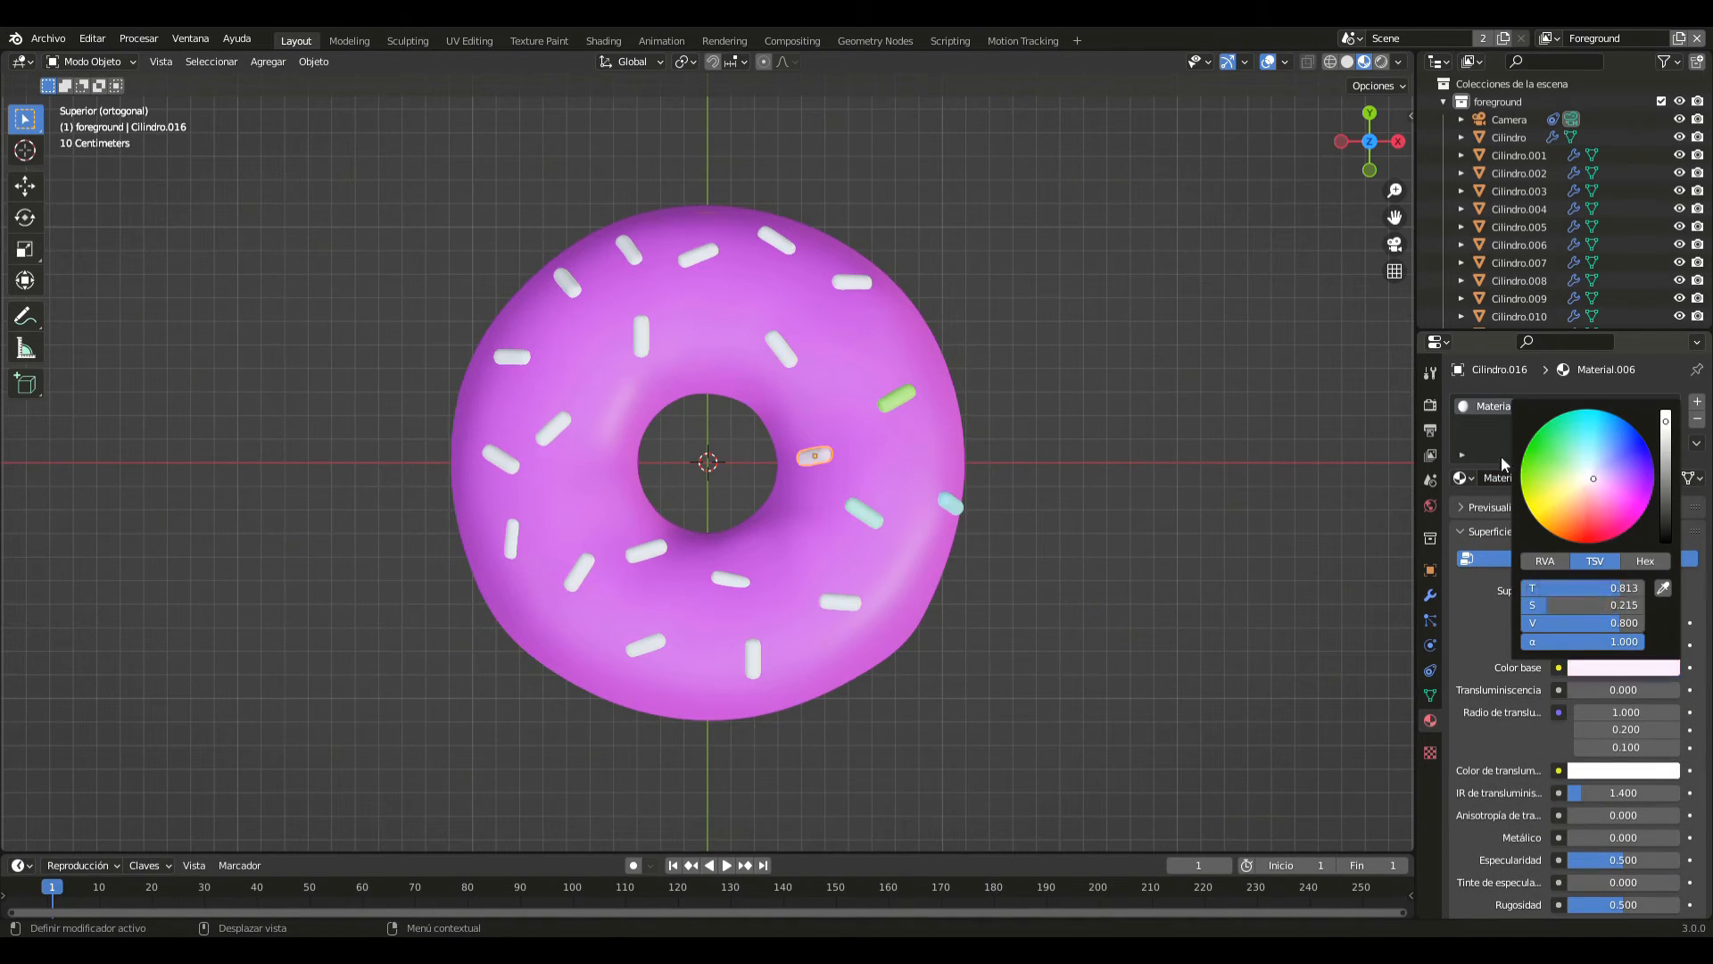
- Give the sprinkle nearest the hole in the +X/+Y quadrant a new material with a vivid green base colour
left_click(790, 350)
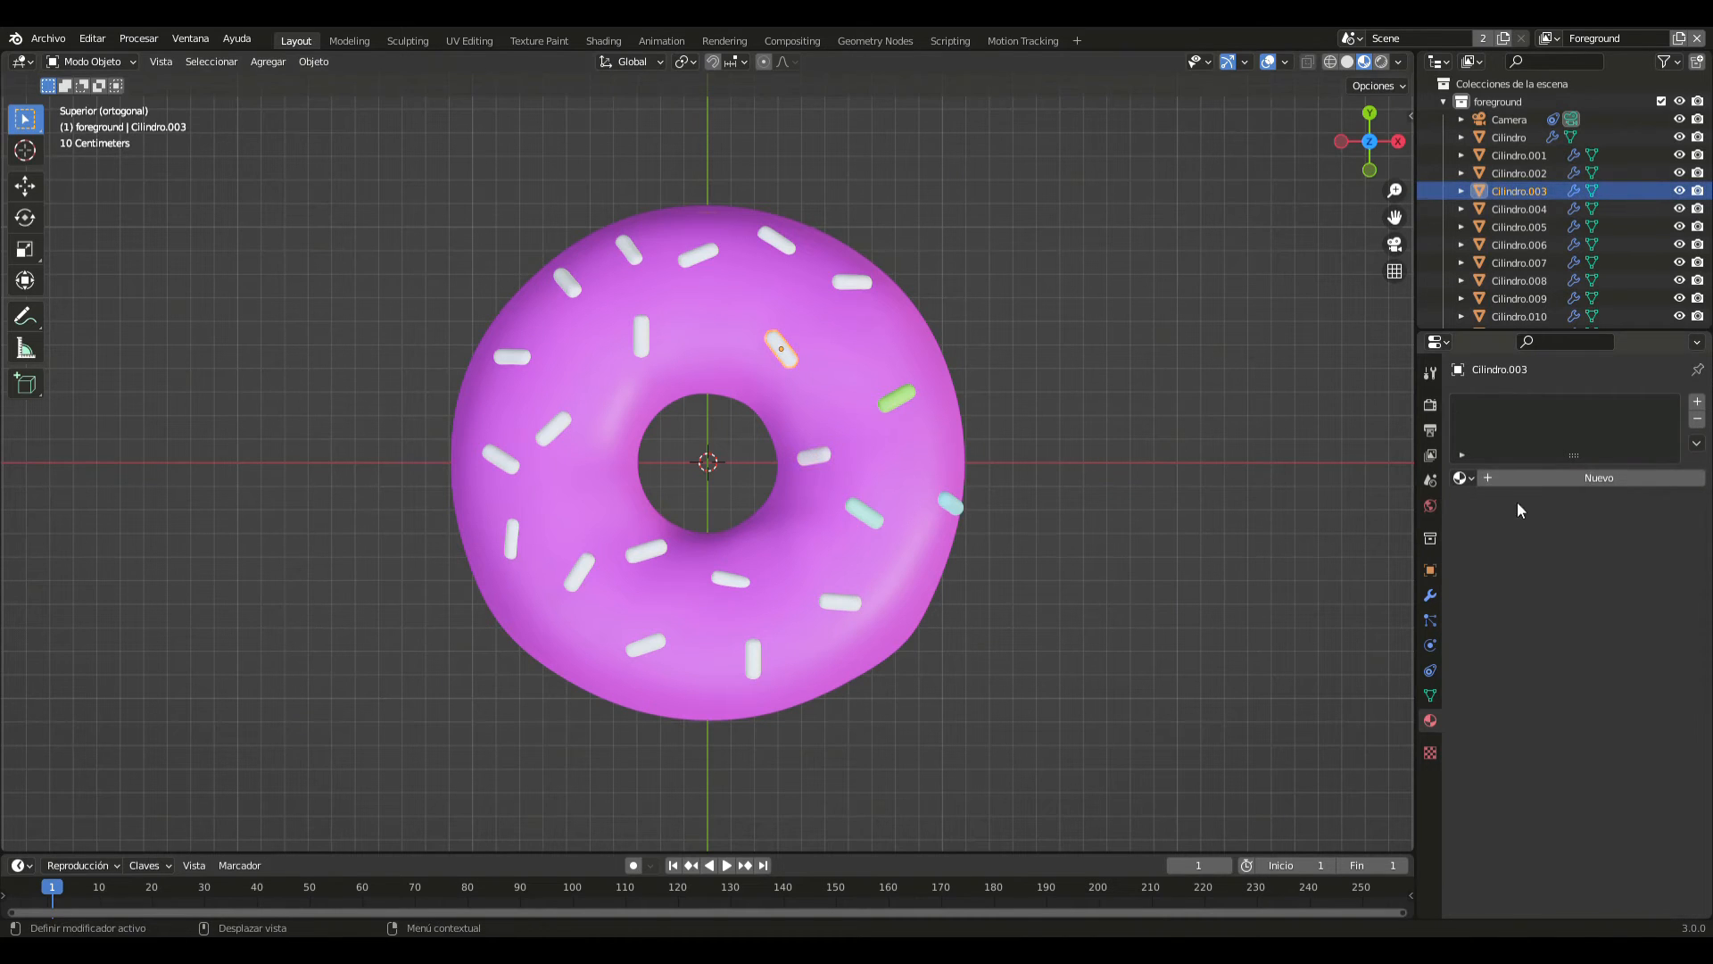
left_click(1564, 476)
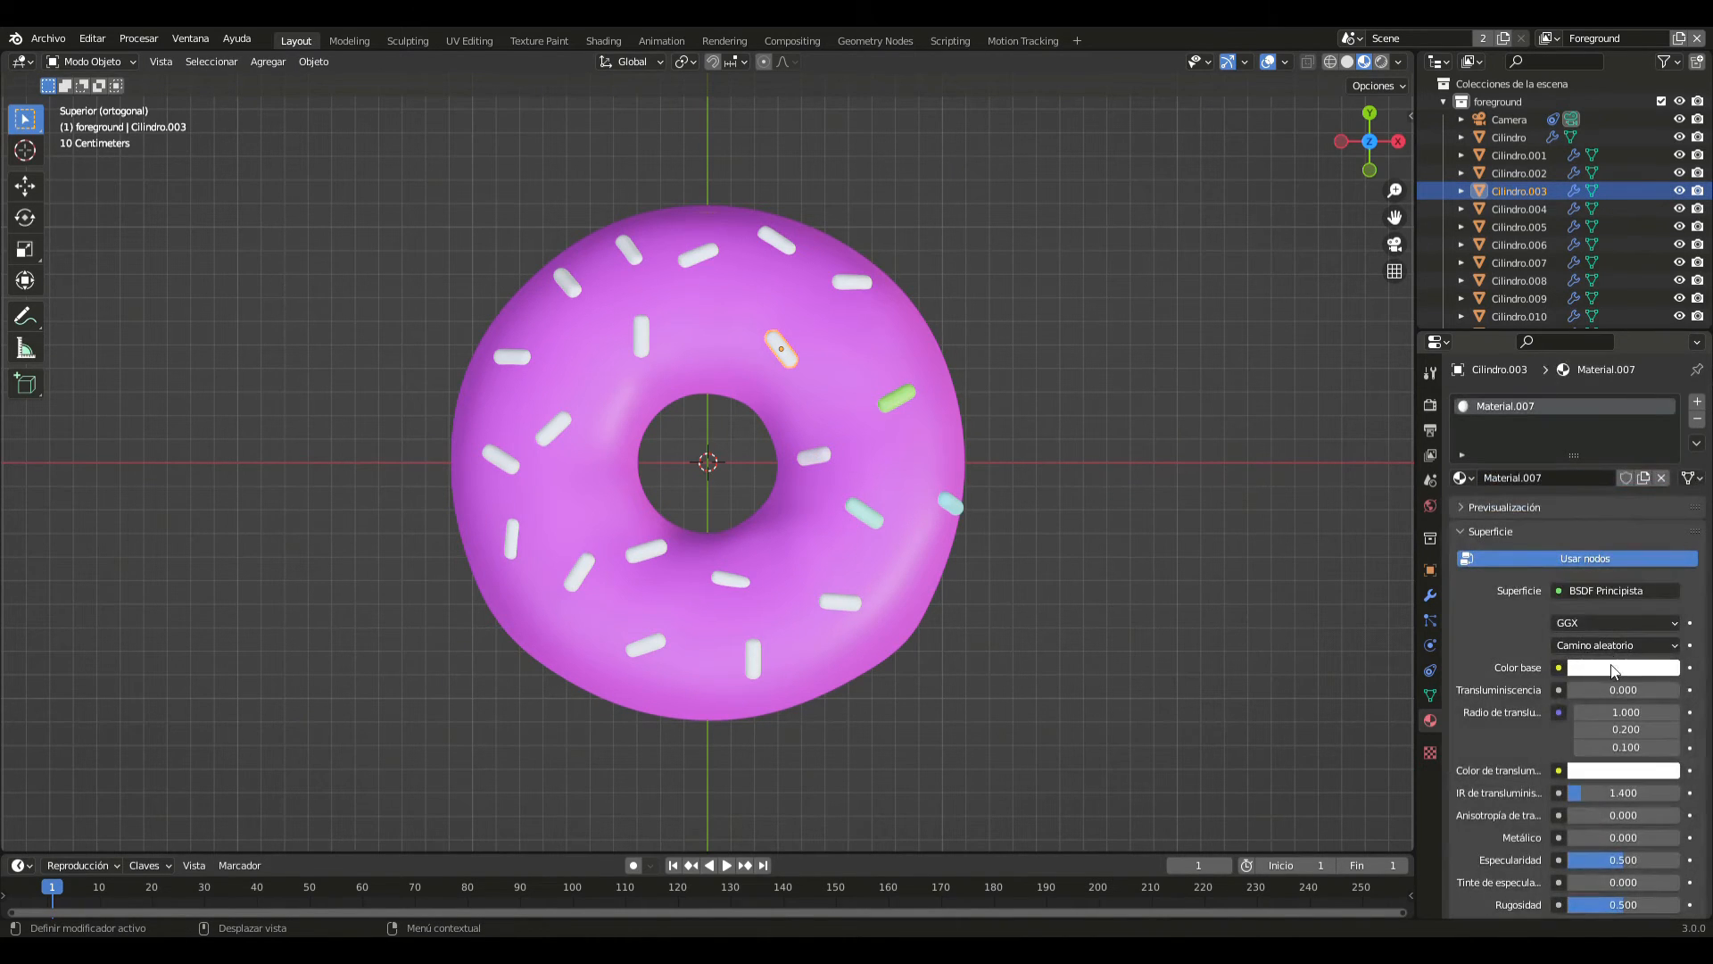
left_click(1617, 667)
left_click_drag(1562, 437, 1524, 472)
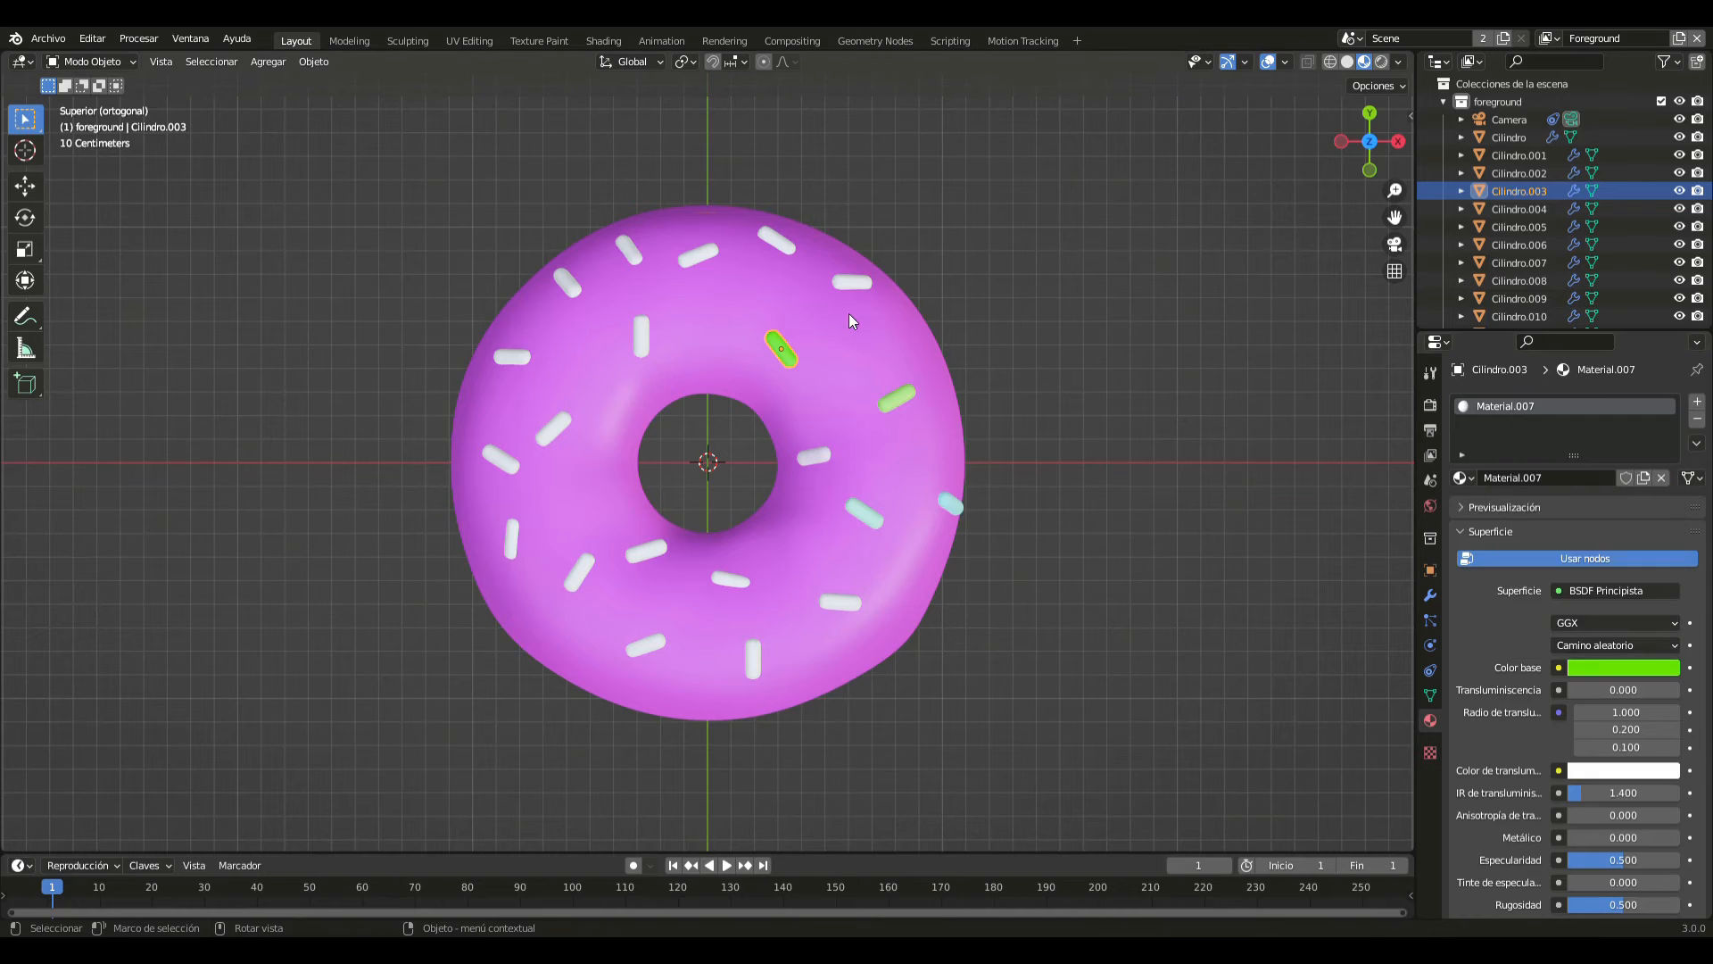
- Give the horizontal sprinkle near the outer edge of the +X/+Y quadrant a new material with a soft green base colour
left_click(862, 285)
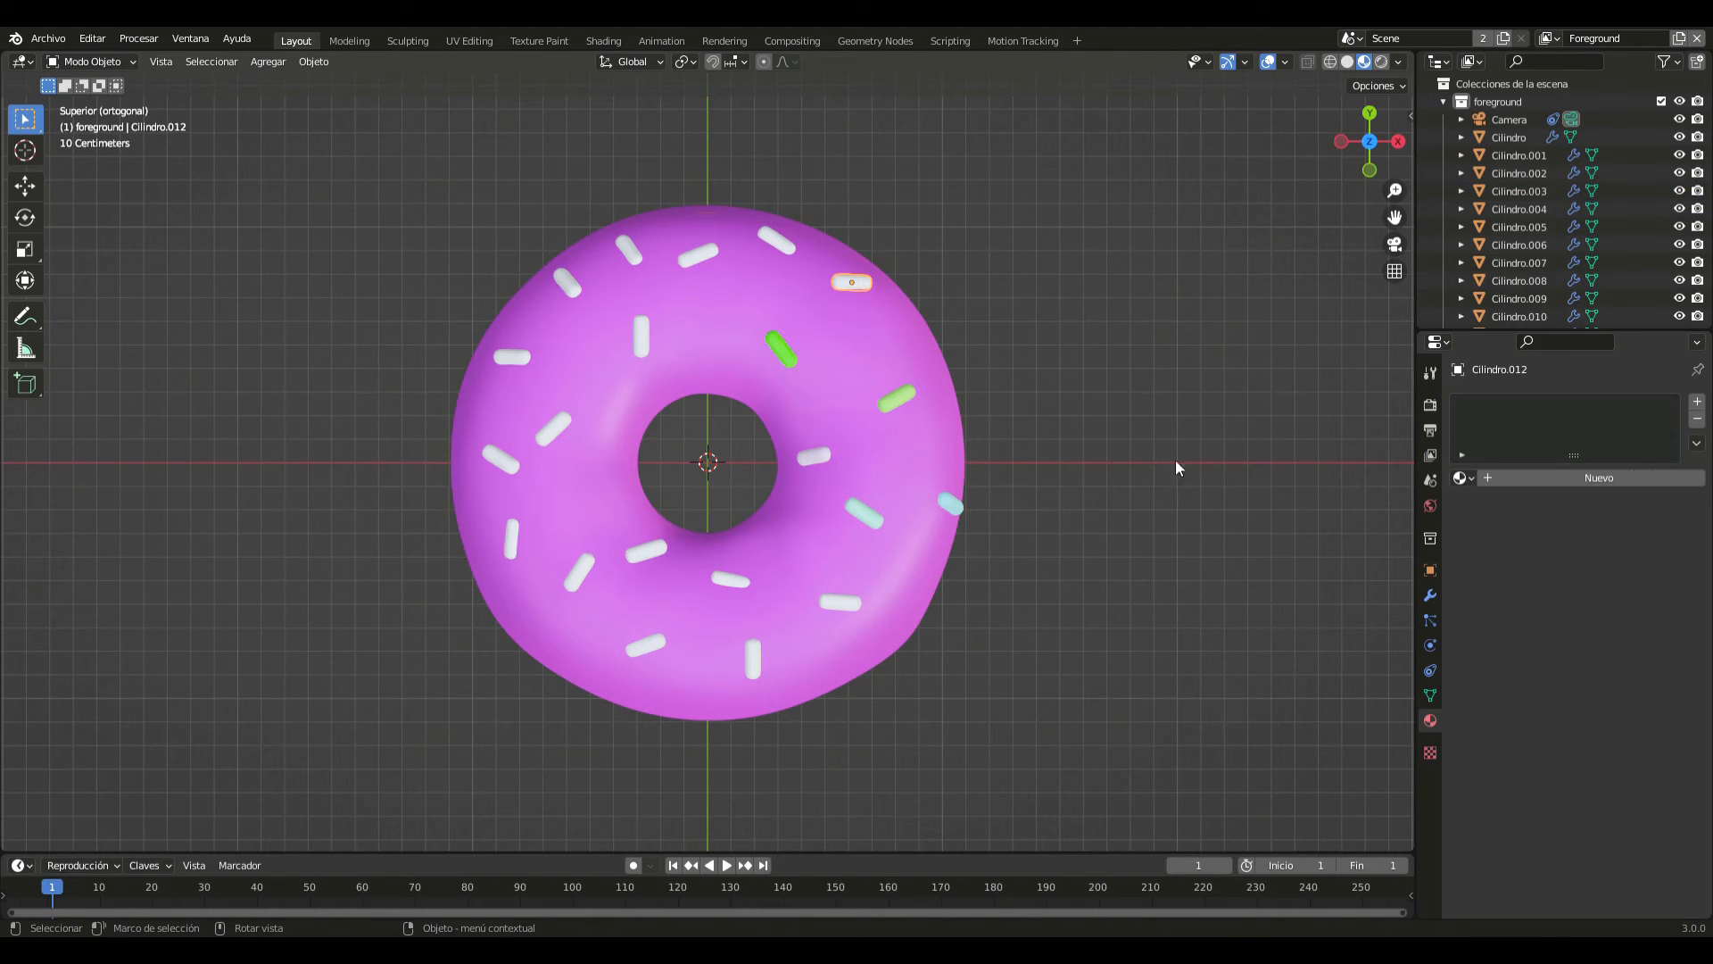
left_click(1554, 473)
left_click(1610, 669)
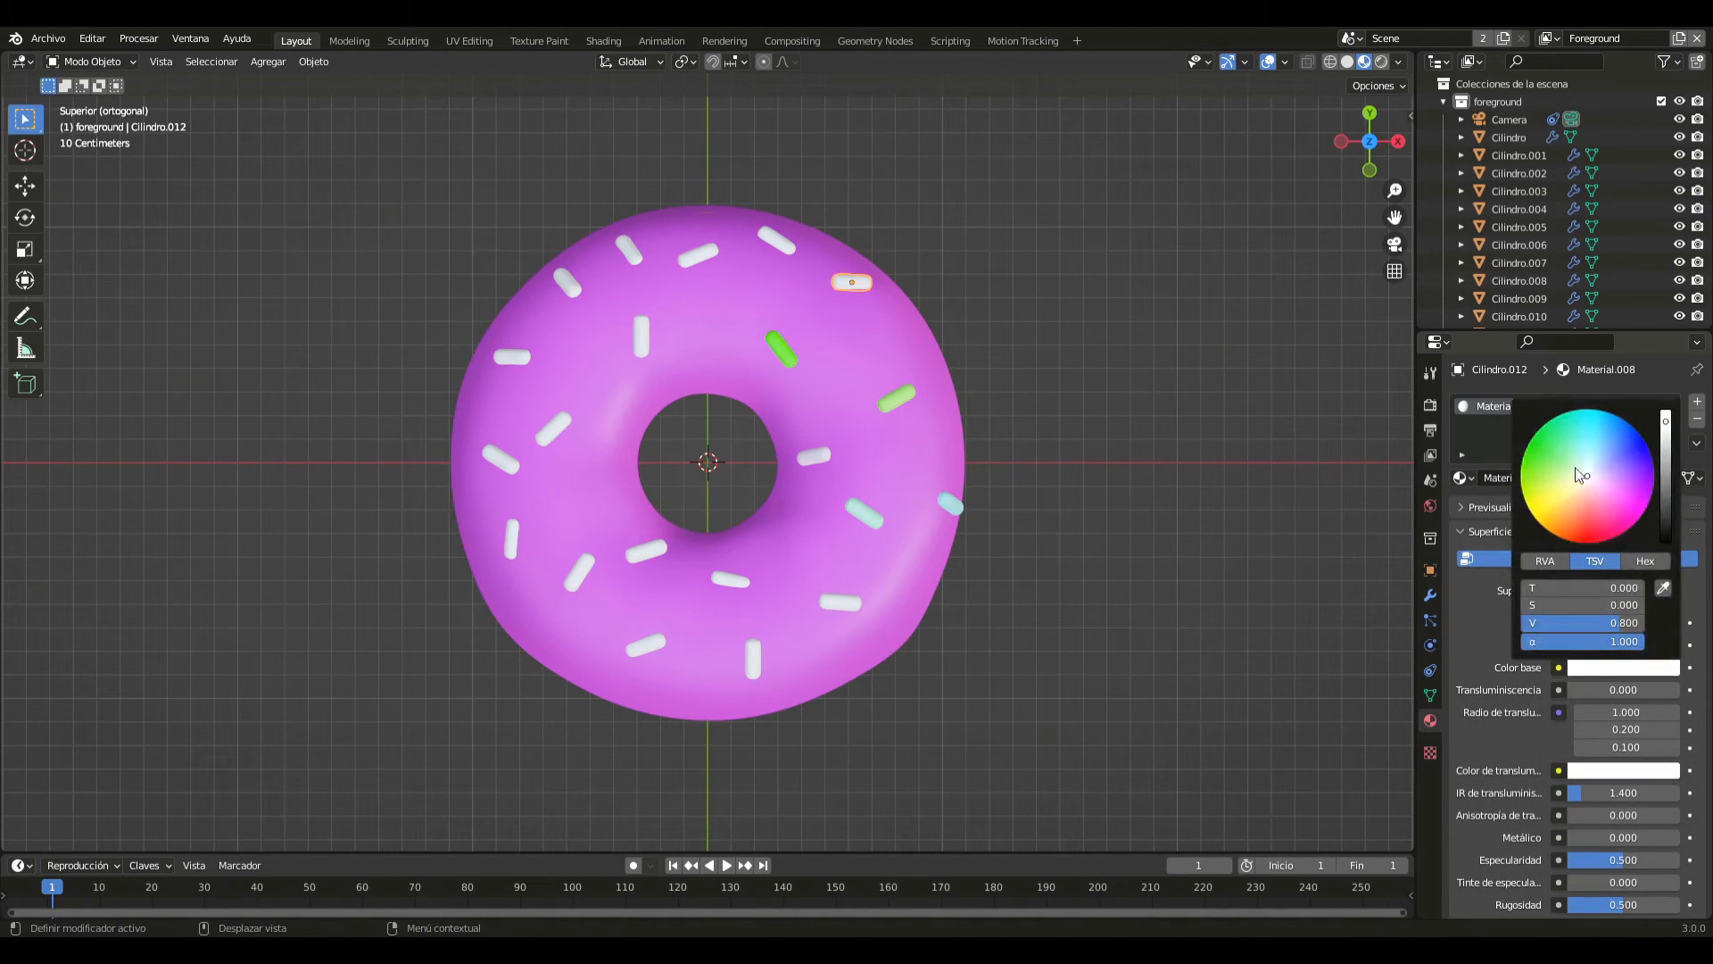
mouse_move(1581, 475)
left_mouse_down()
mouse_move(1601, 528)
mouse_move(1528, 473)
left_mouse_up()
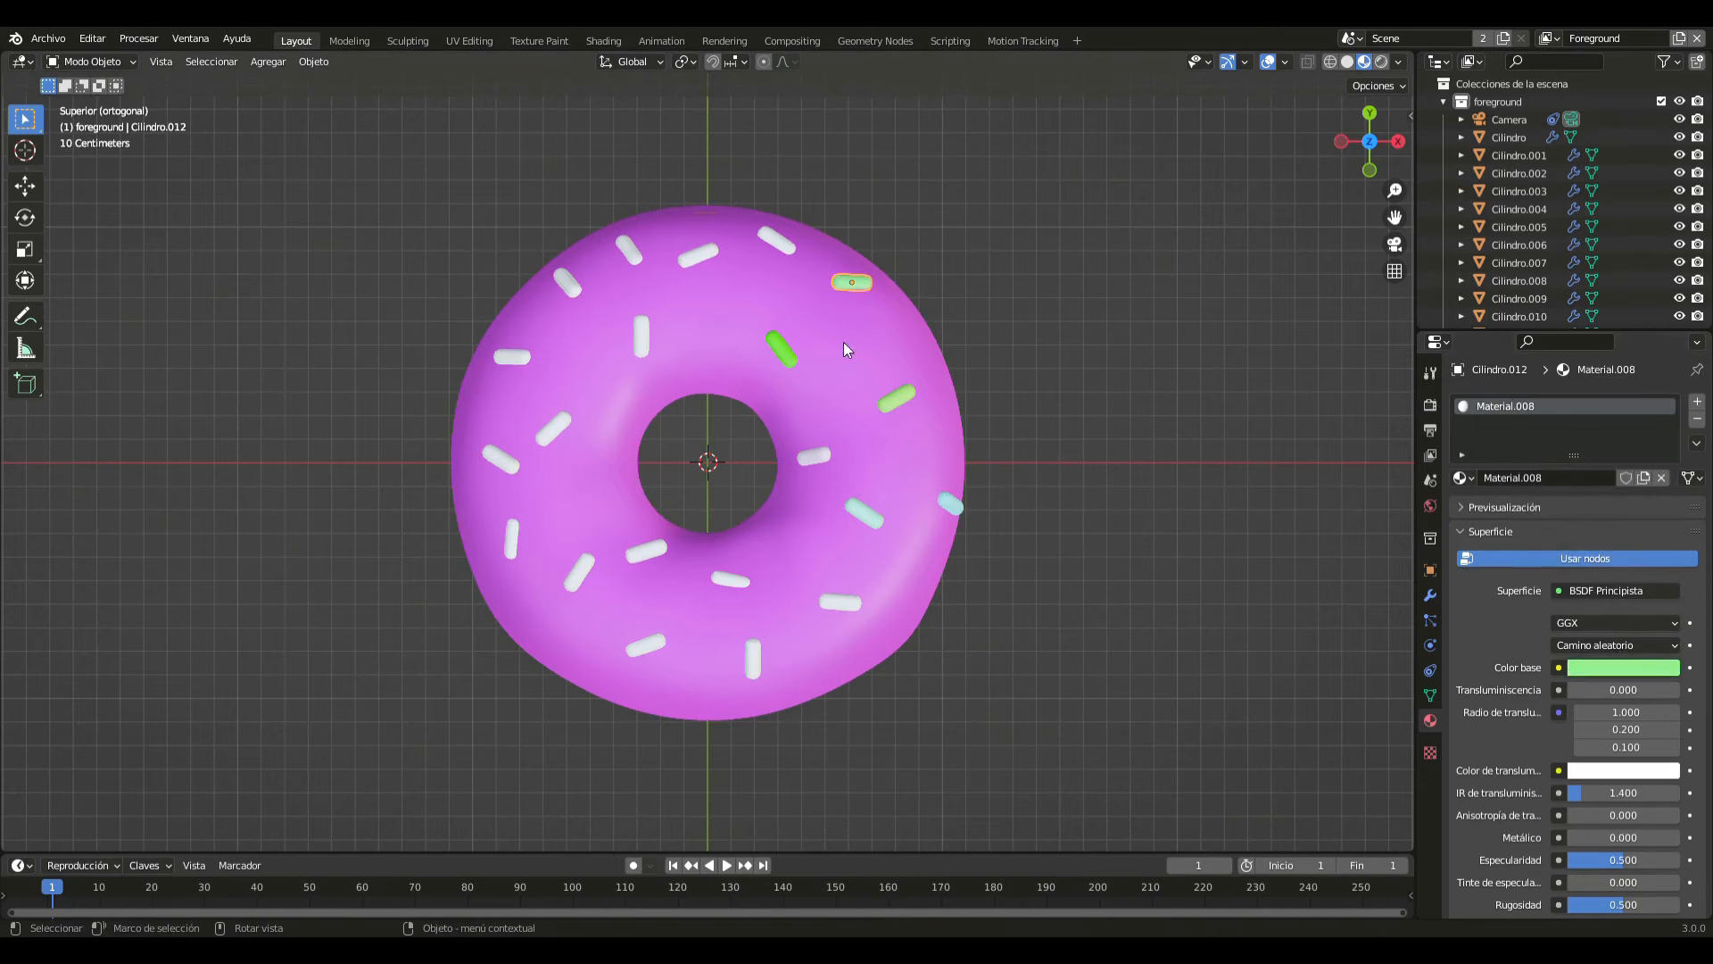
- Give the sprinkle near the icing's +Y edge, slightly toward +X, a new material with a pale yellow-green base colour
left_click(788, 248)
left_click(1592, 478)
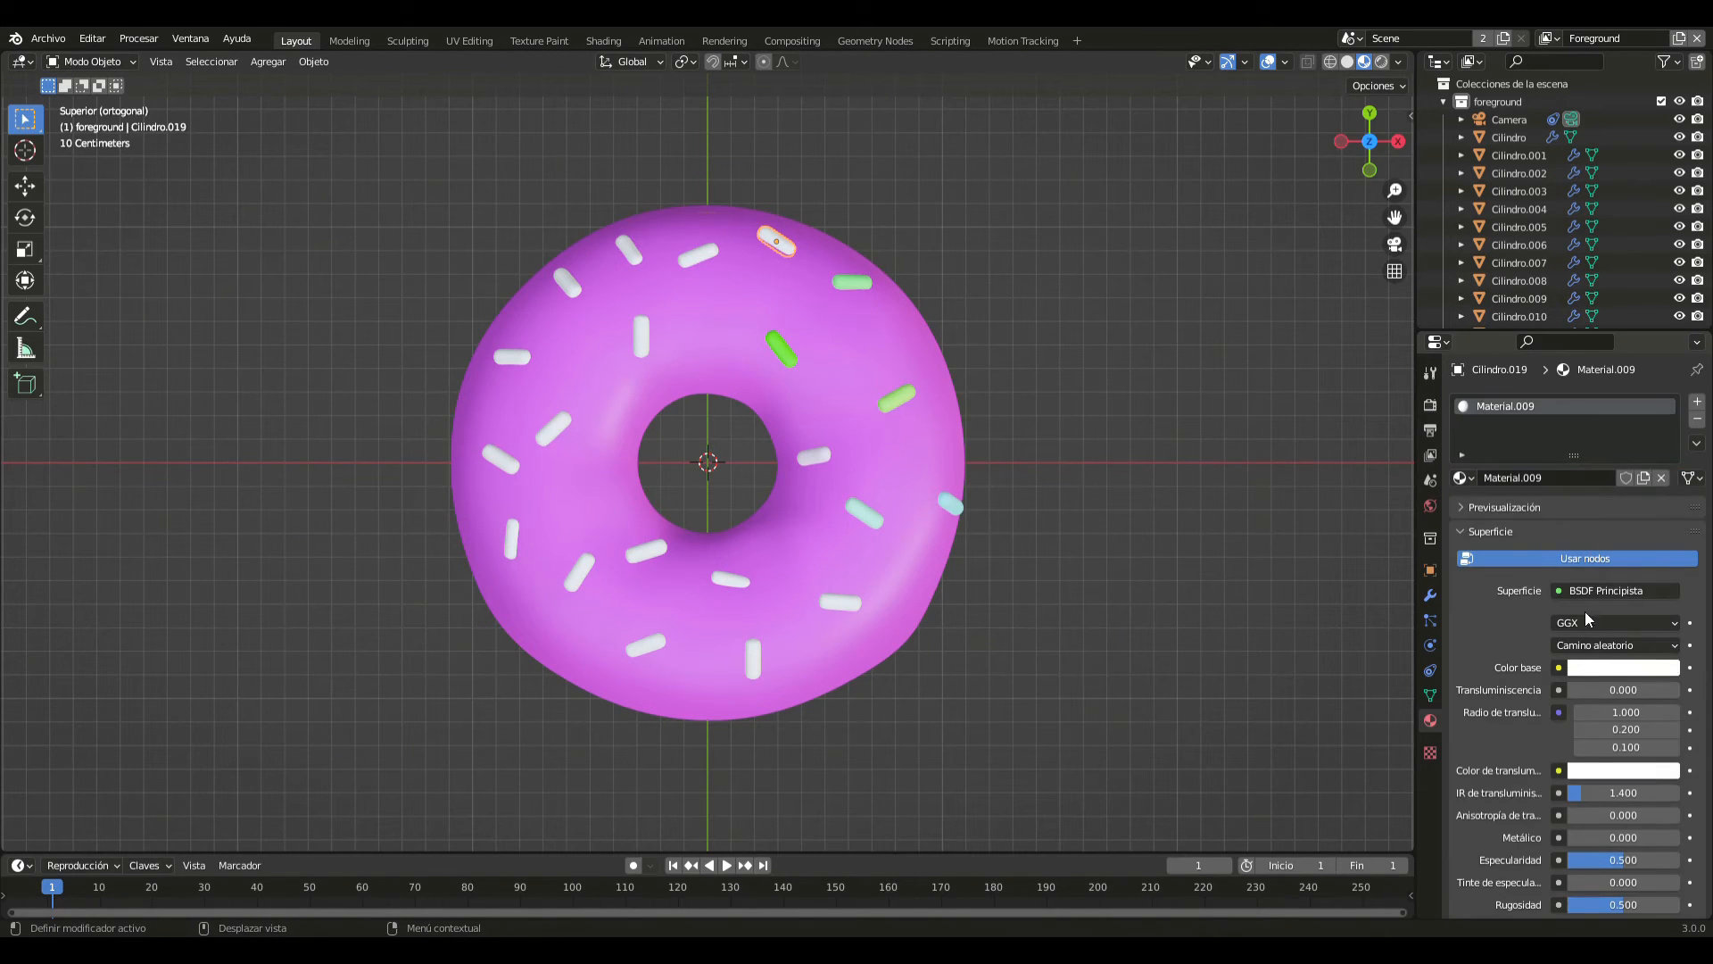
left_click(1596, 669)
left_click_drag(1594, 469, 1560, 475)
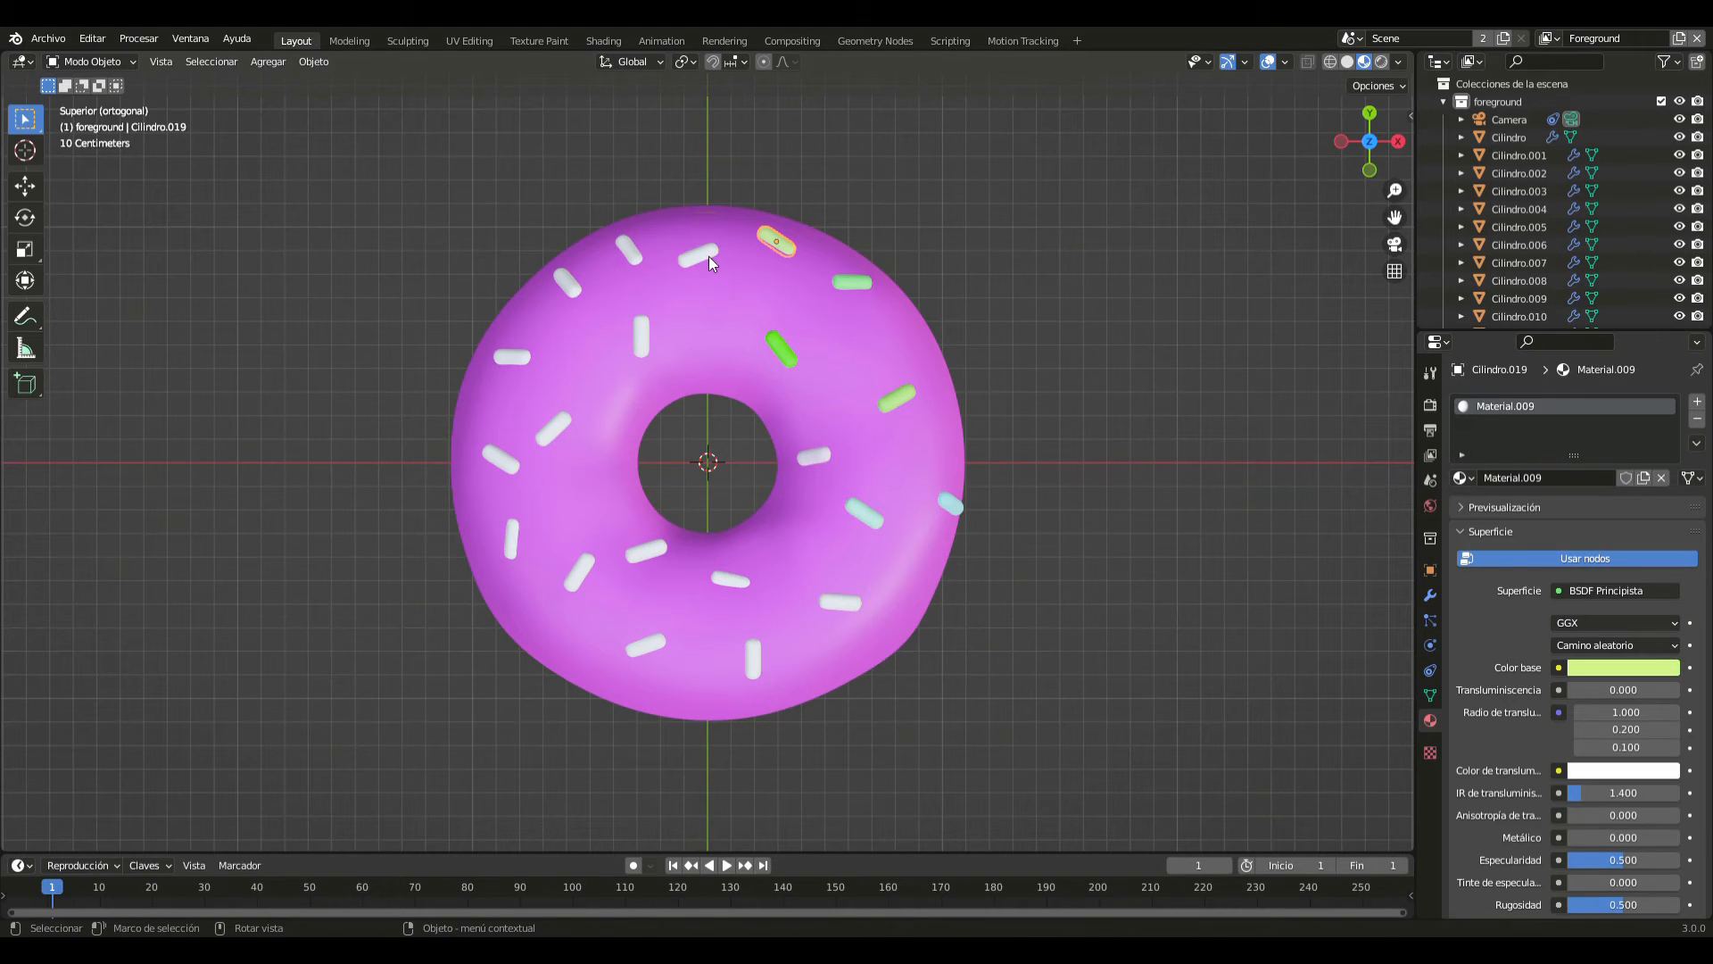
- Give the sprinkle beside the Y axis near the icing's +Y edge a new material with a pale pink base colour
left_click(709, 255)
left_click(1592, 478)
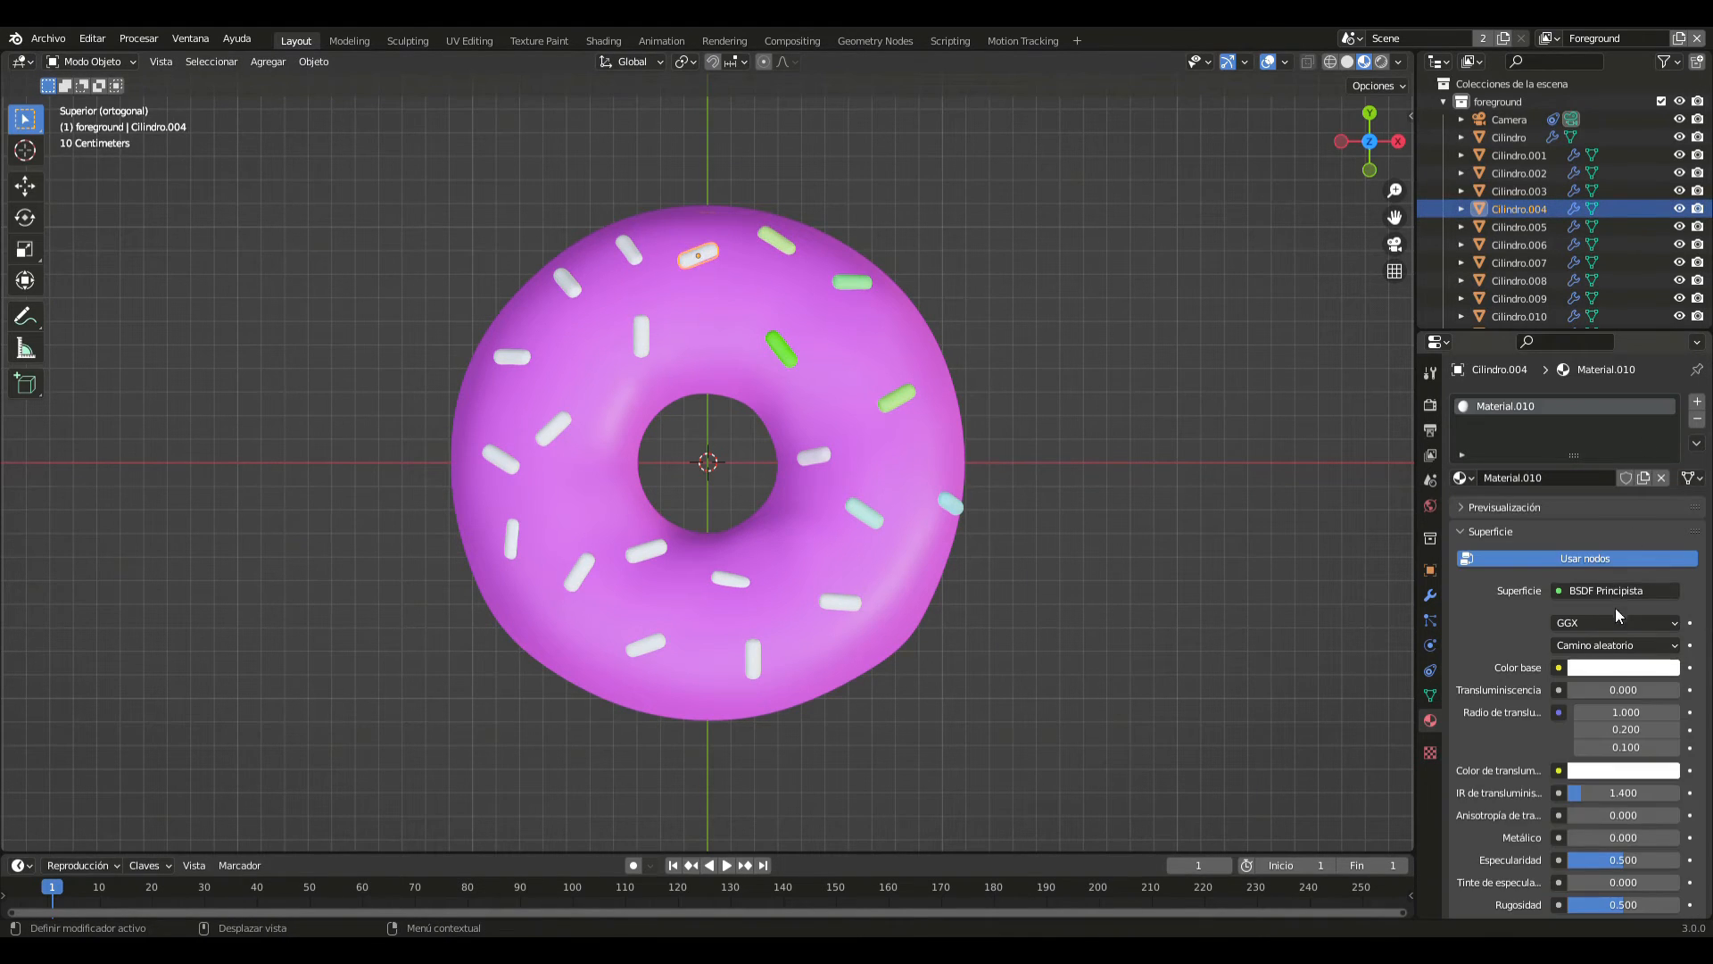
left_click(1615, 668)
mouse_move(1587, 475)
left_mouse_down()
mouse_move(1617, 460)
mouse_move(1592, 491)
left_mouse_up()
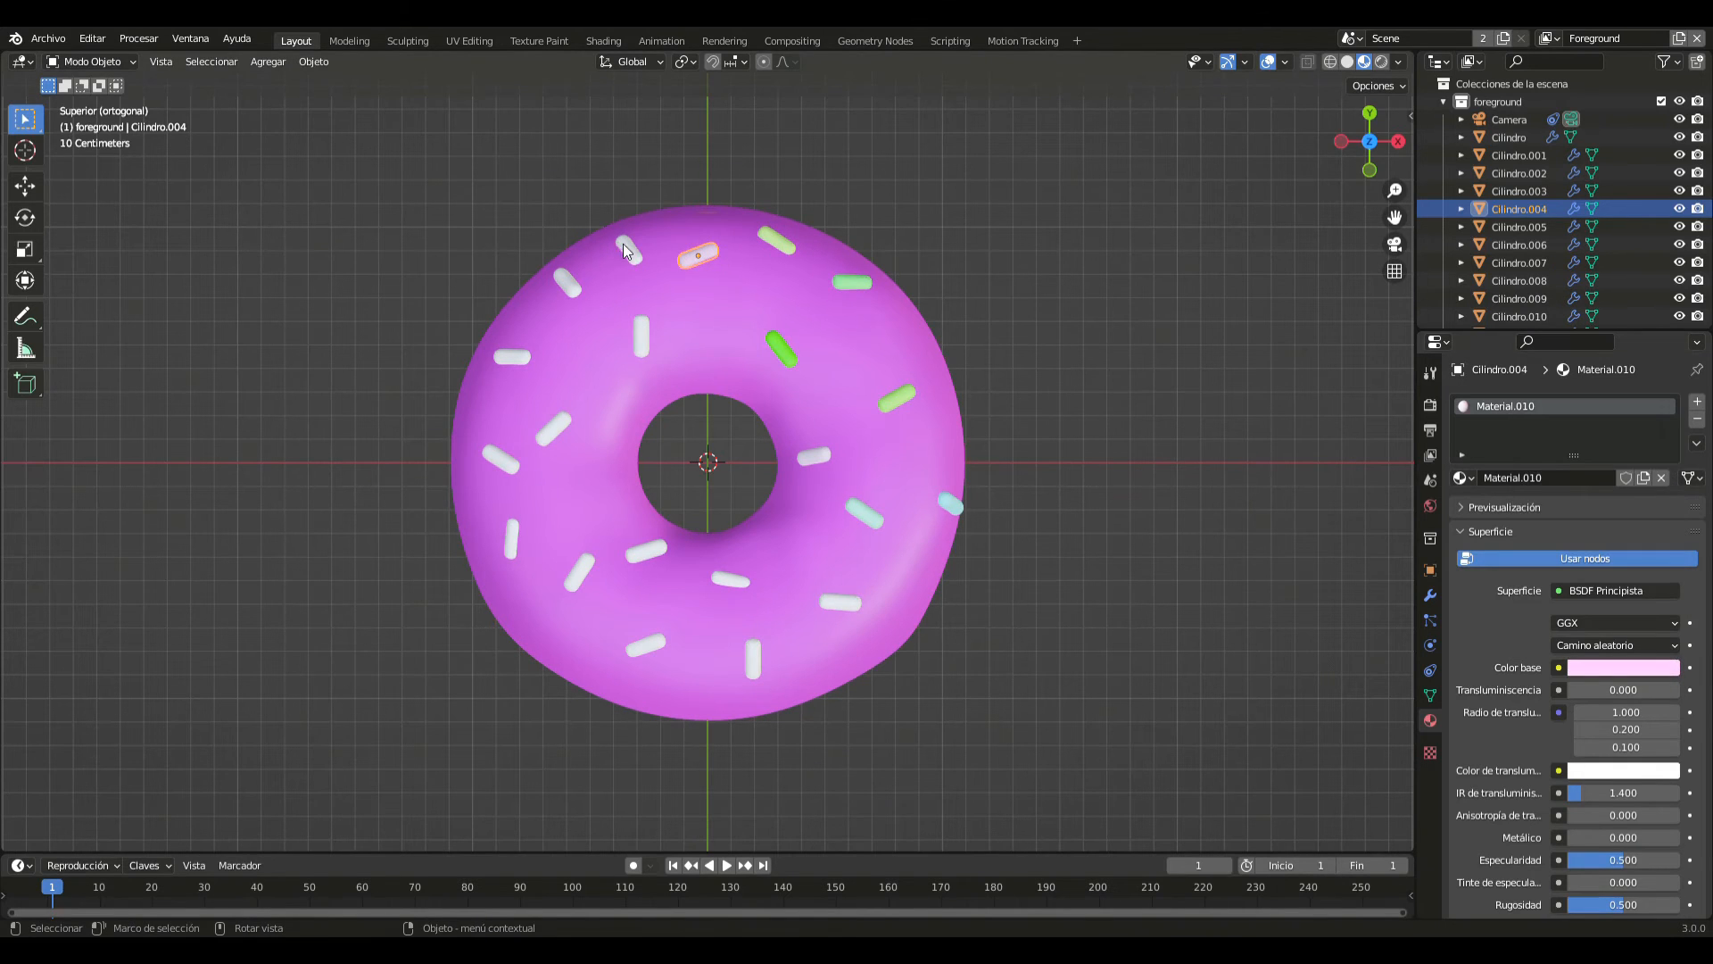
- Give the sprinkle near the icing's +Y edge, slightly toward -X, a new material with a soft yellow base colour
left_click(625, 244)
left_click(1556, 478)
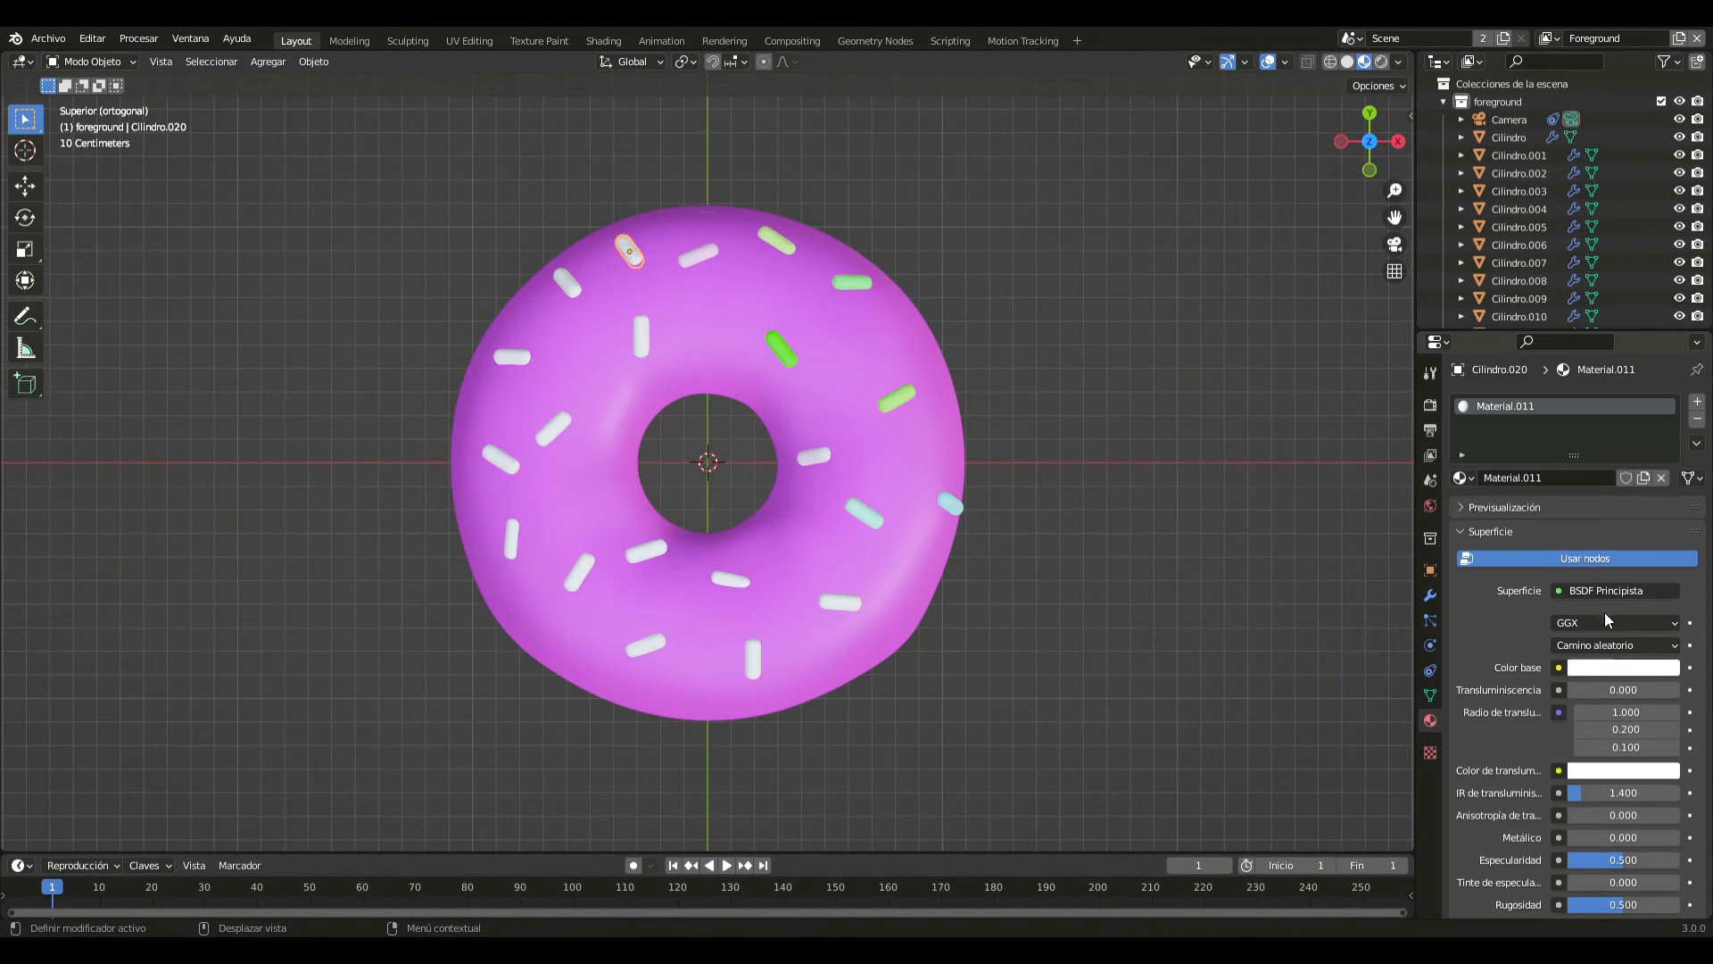
left_click(1618, 669)
mouse_move(1583, 473)
left_mouse_down()
mouse_move(1574, 518)
mouse_move(1560, 498)
left_mouse_up()
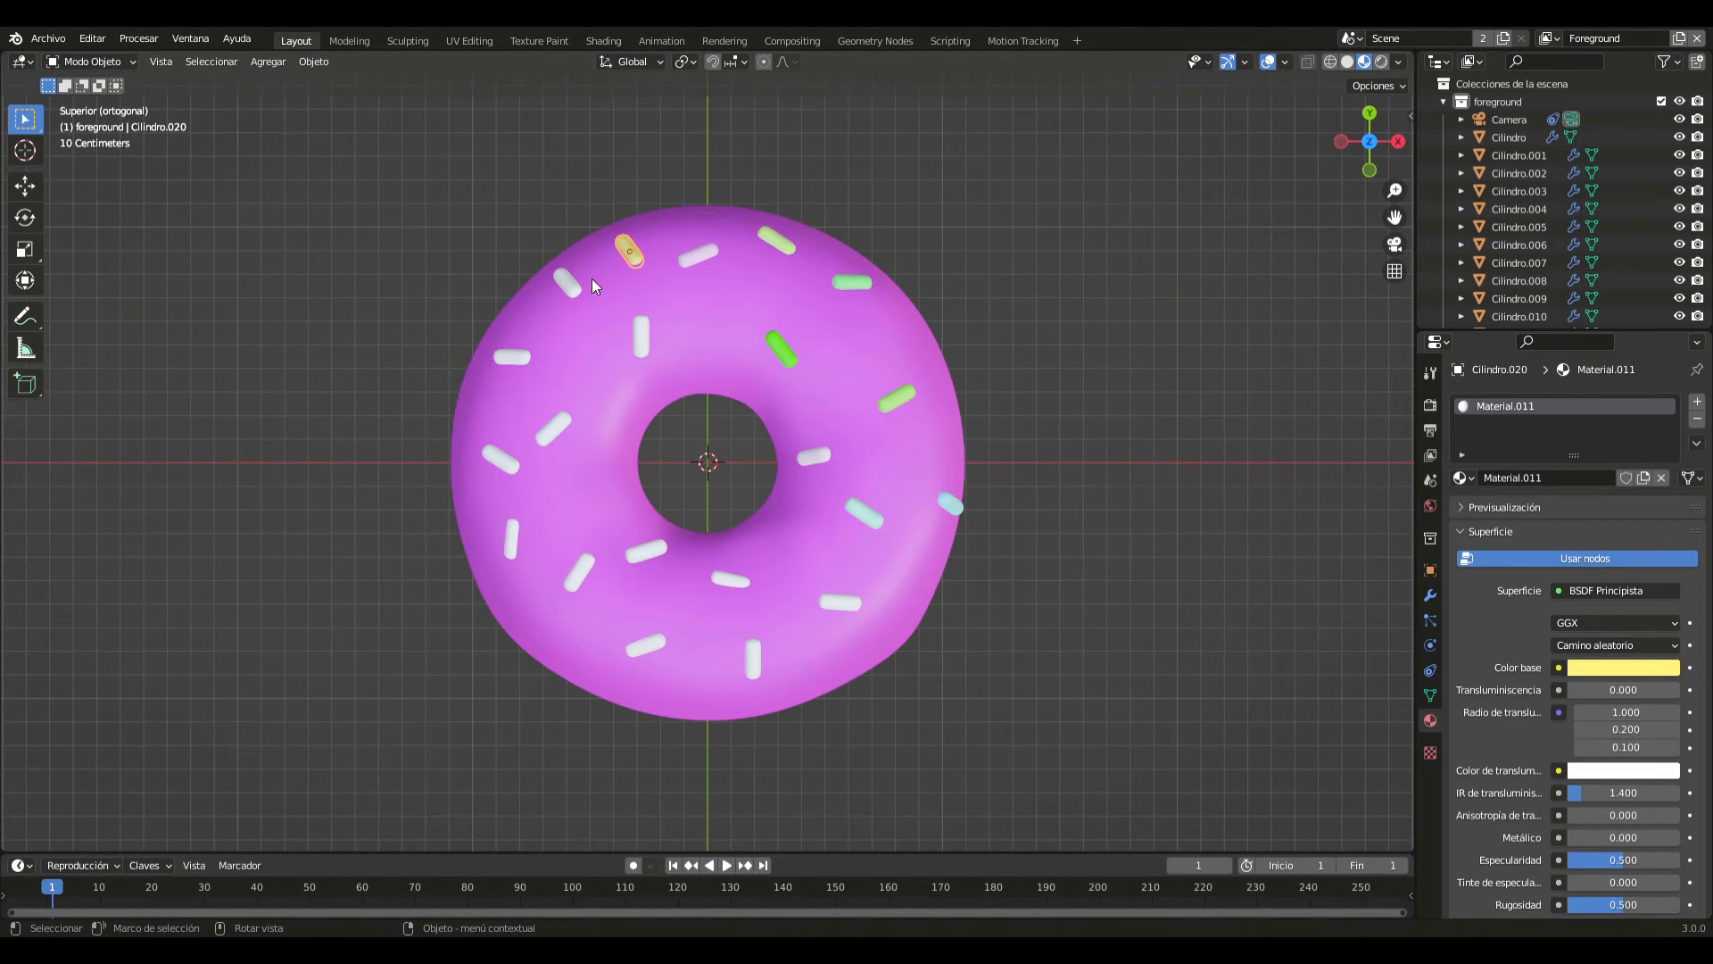
- Give the slanted sprinkle at the outer edge of the -X/+Y quadrant a new material with a light pink base colour
left_click(566, 285)
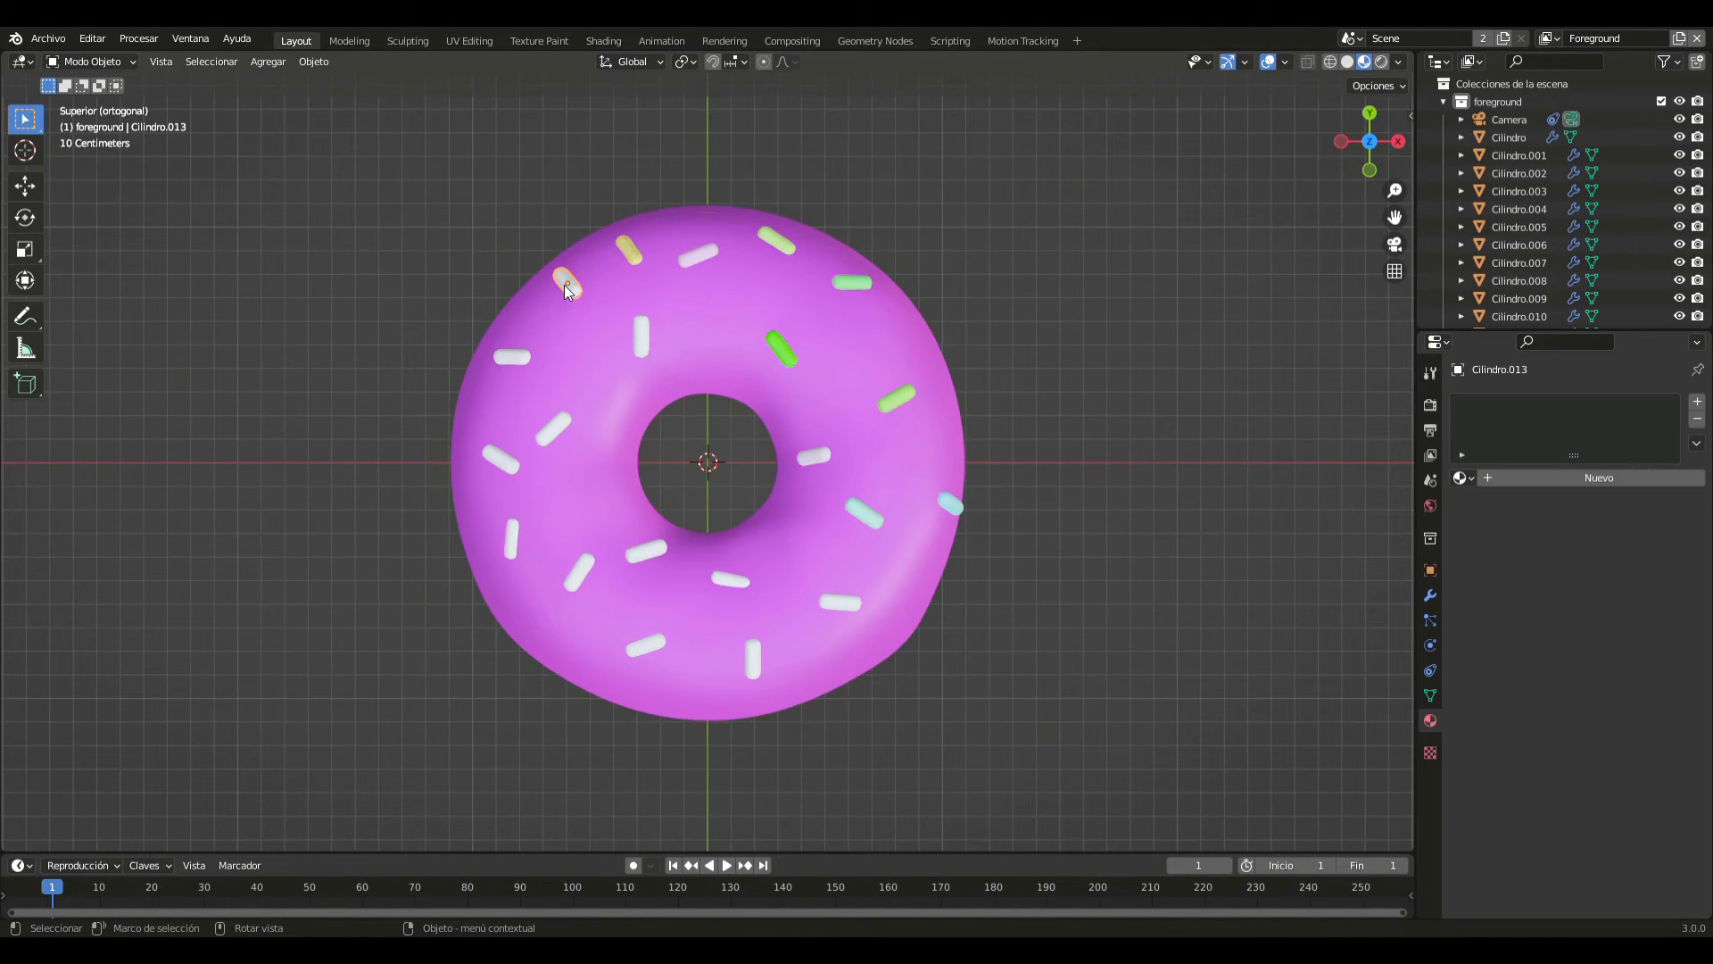
left_click(1566, 477)
left_click(1598, 667)
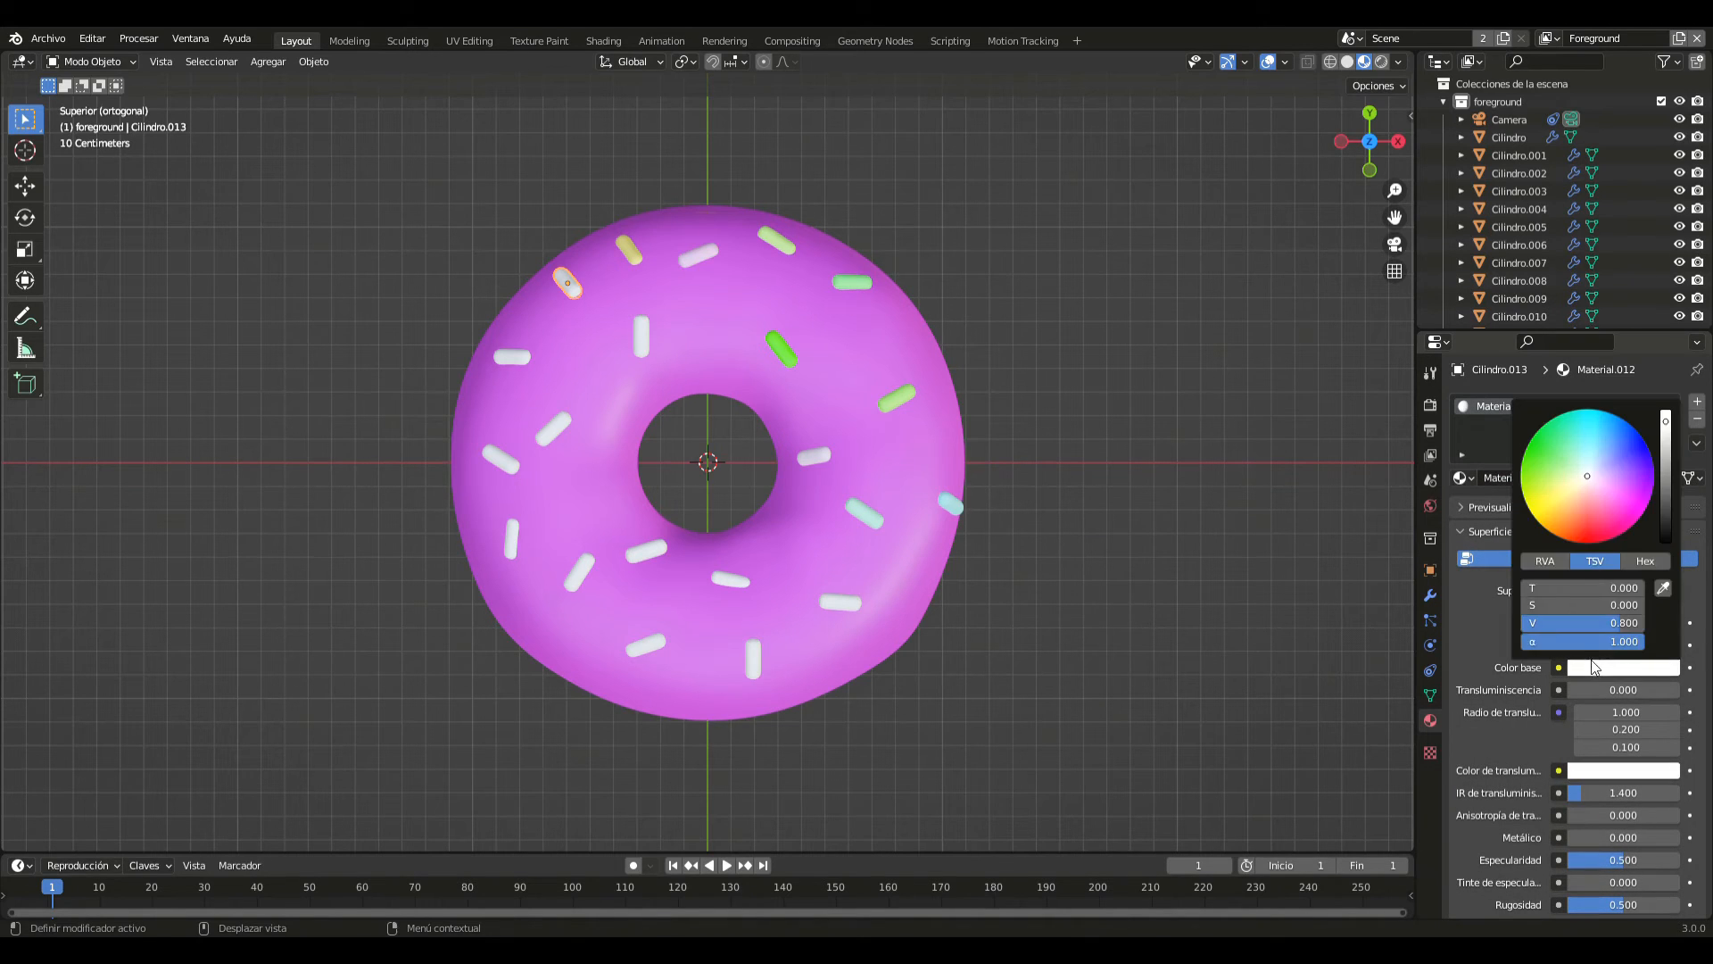
left_click_drag(1573, 537, 1595, 498)
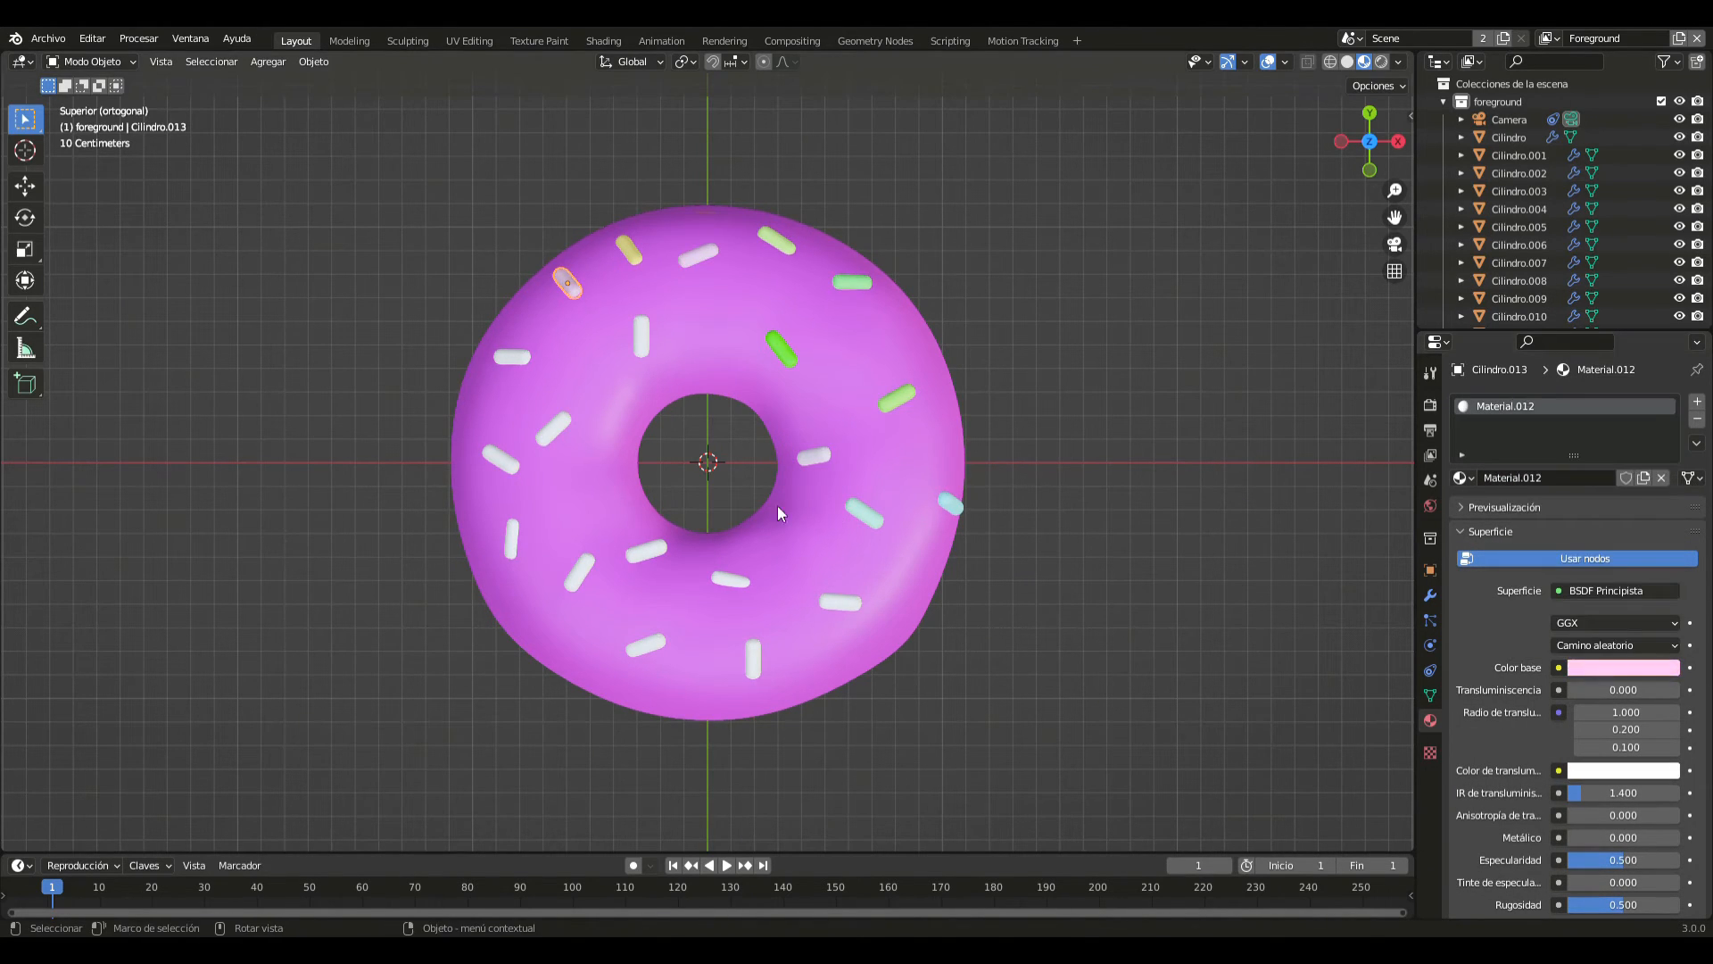
- Give the diagonal sprinkle midway across the -X side, just above the X axis, a new material with a blue base colour
left_click(559, 425)
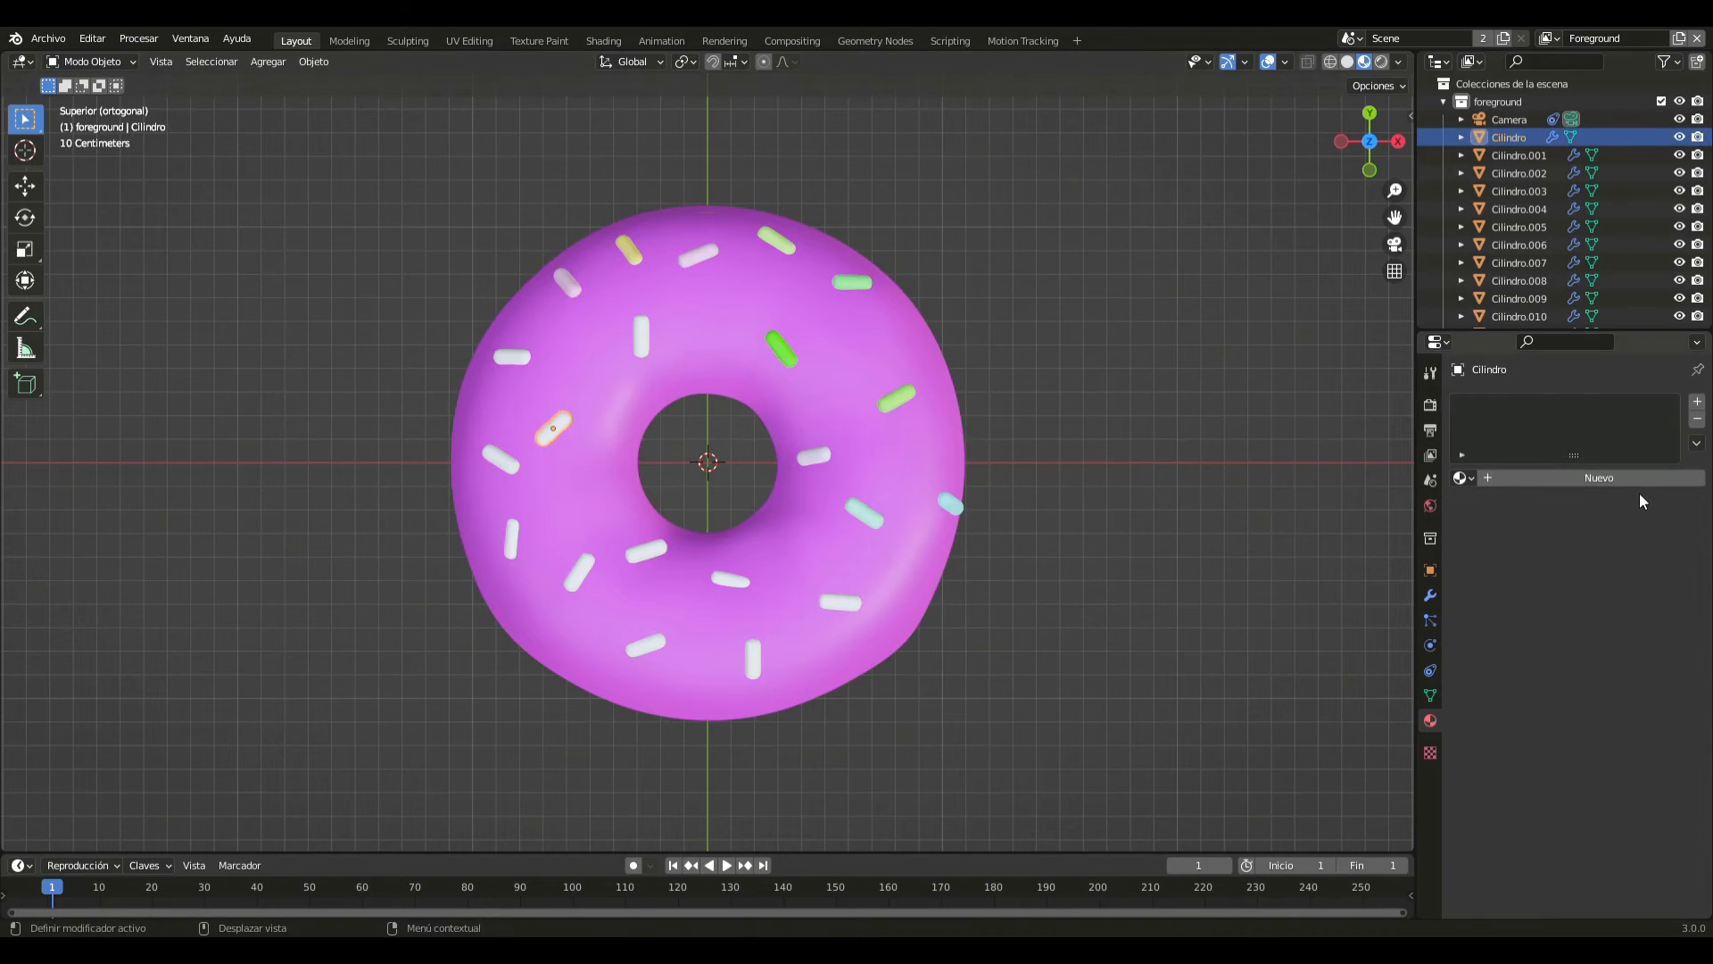
left_click(1640, 482)
left_click(1607, 667)
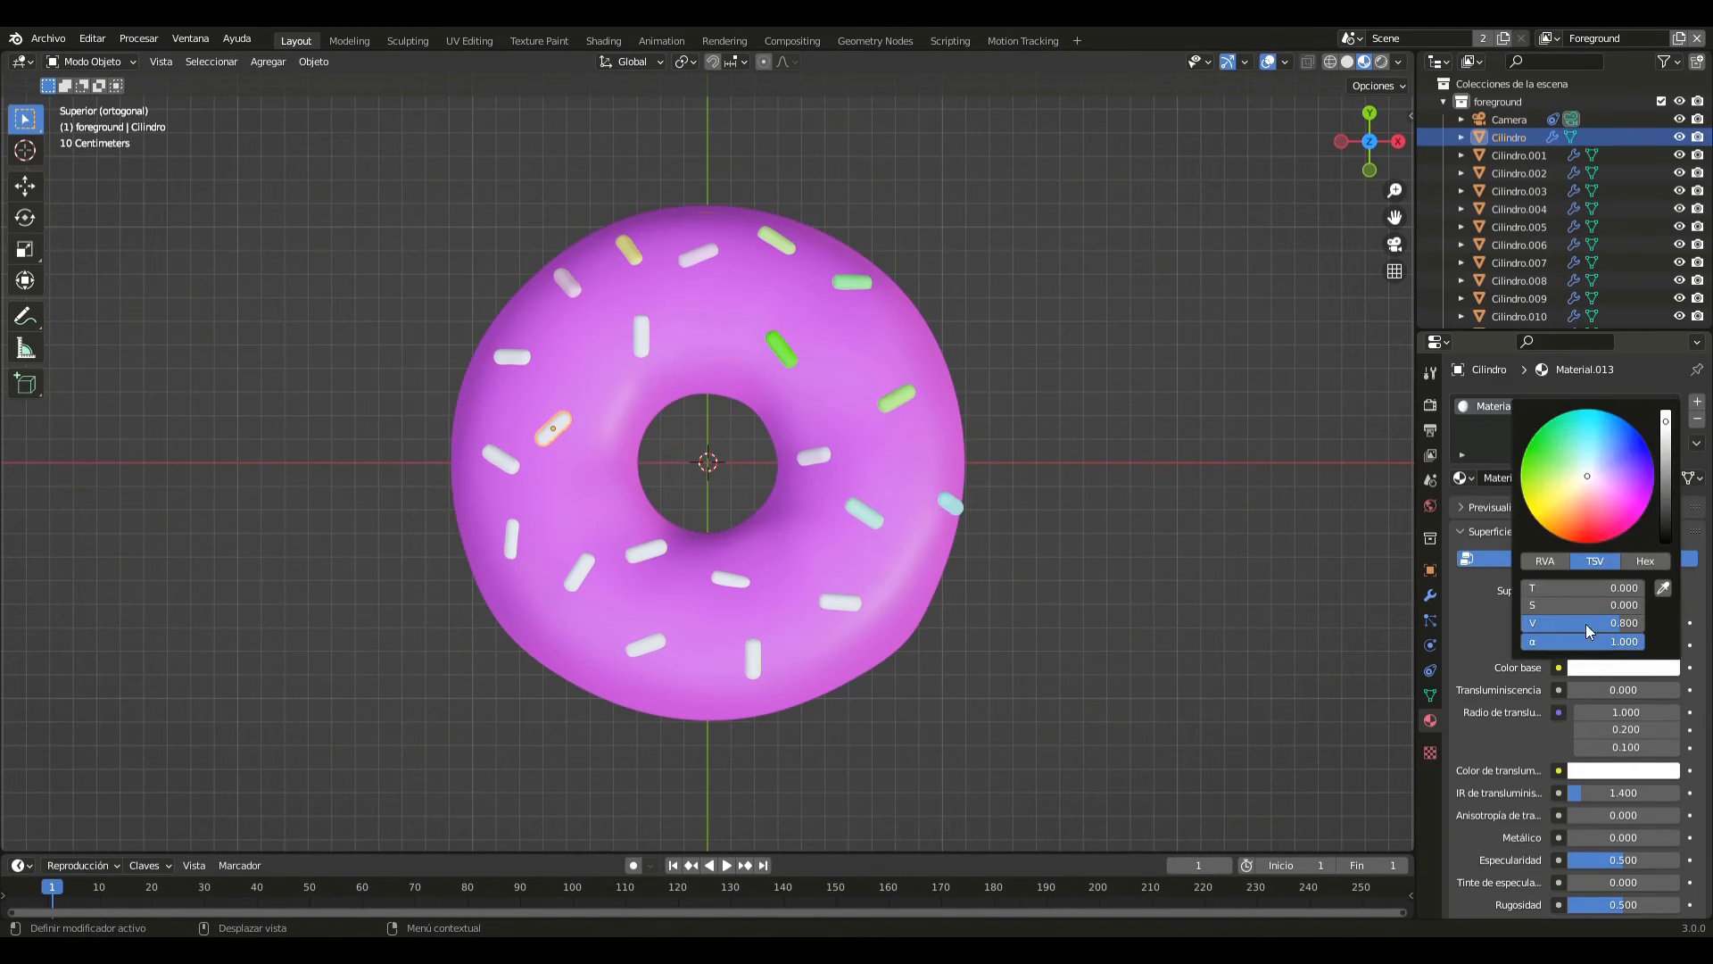
left_click_drag(1571, 507, 1613, 448)
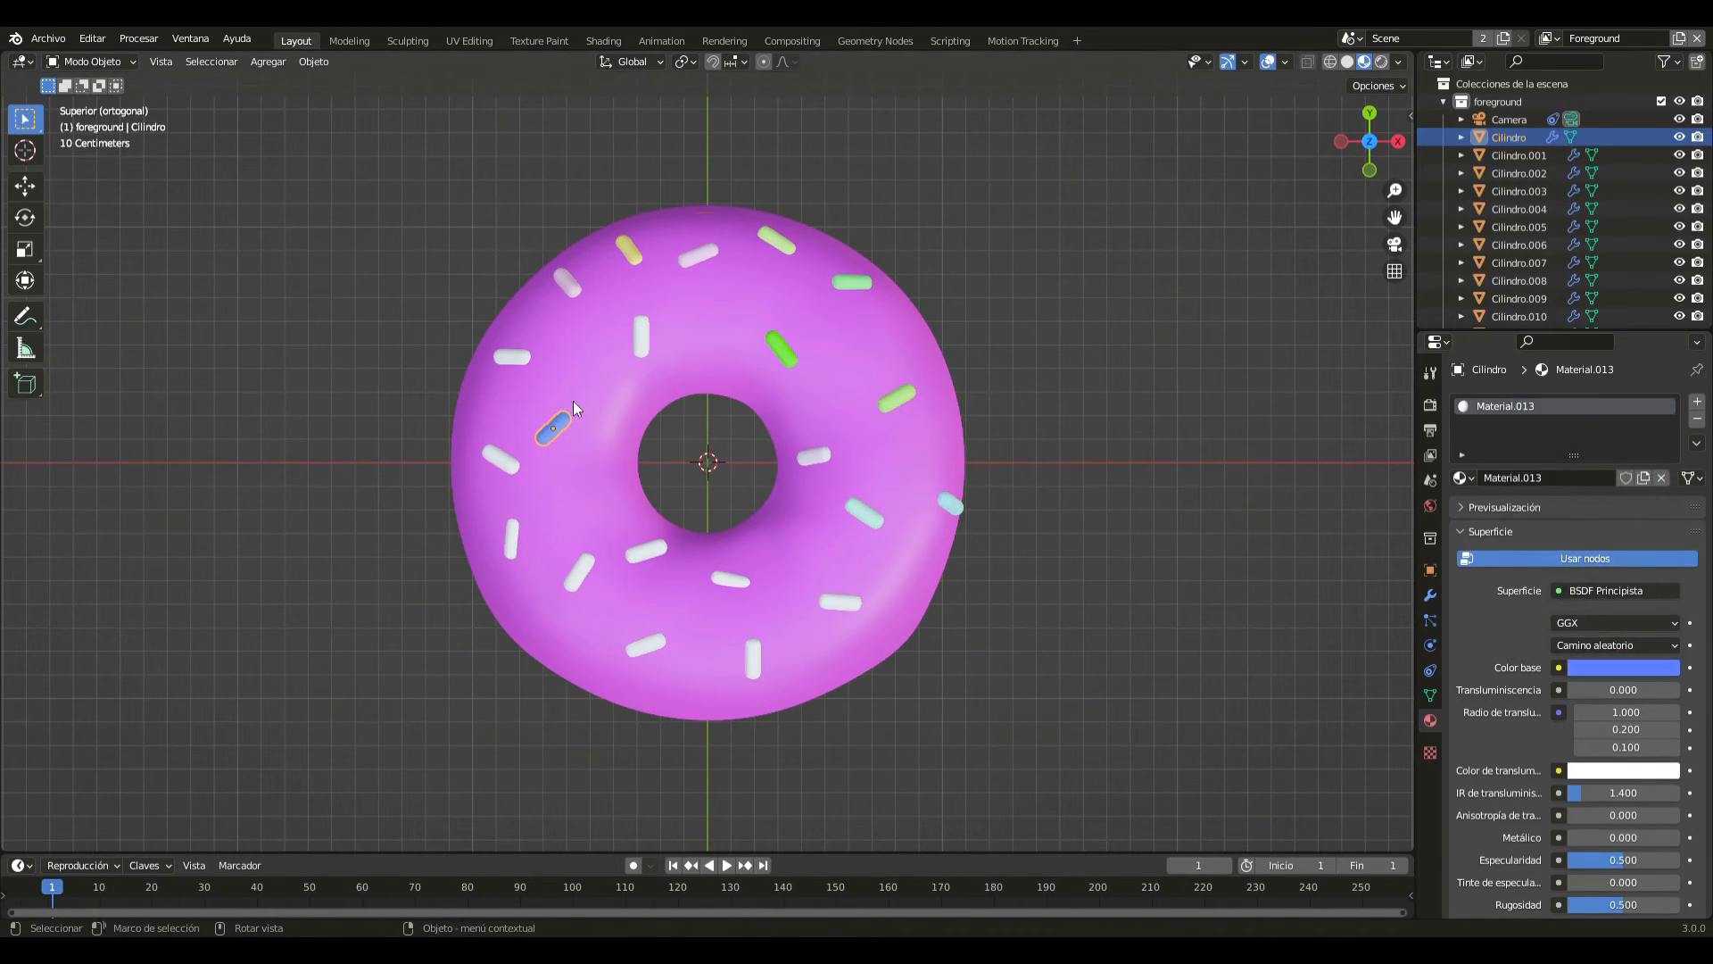
- Give the horizontal sprinkle near the outer -X edge, toward +Y, a new material with a yellow-green base colour
left_click(526, 363)
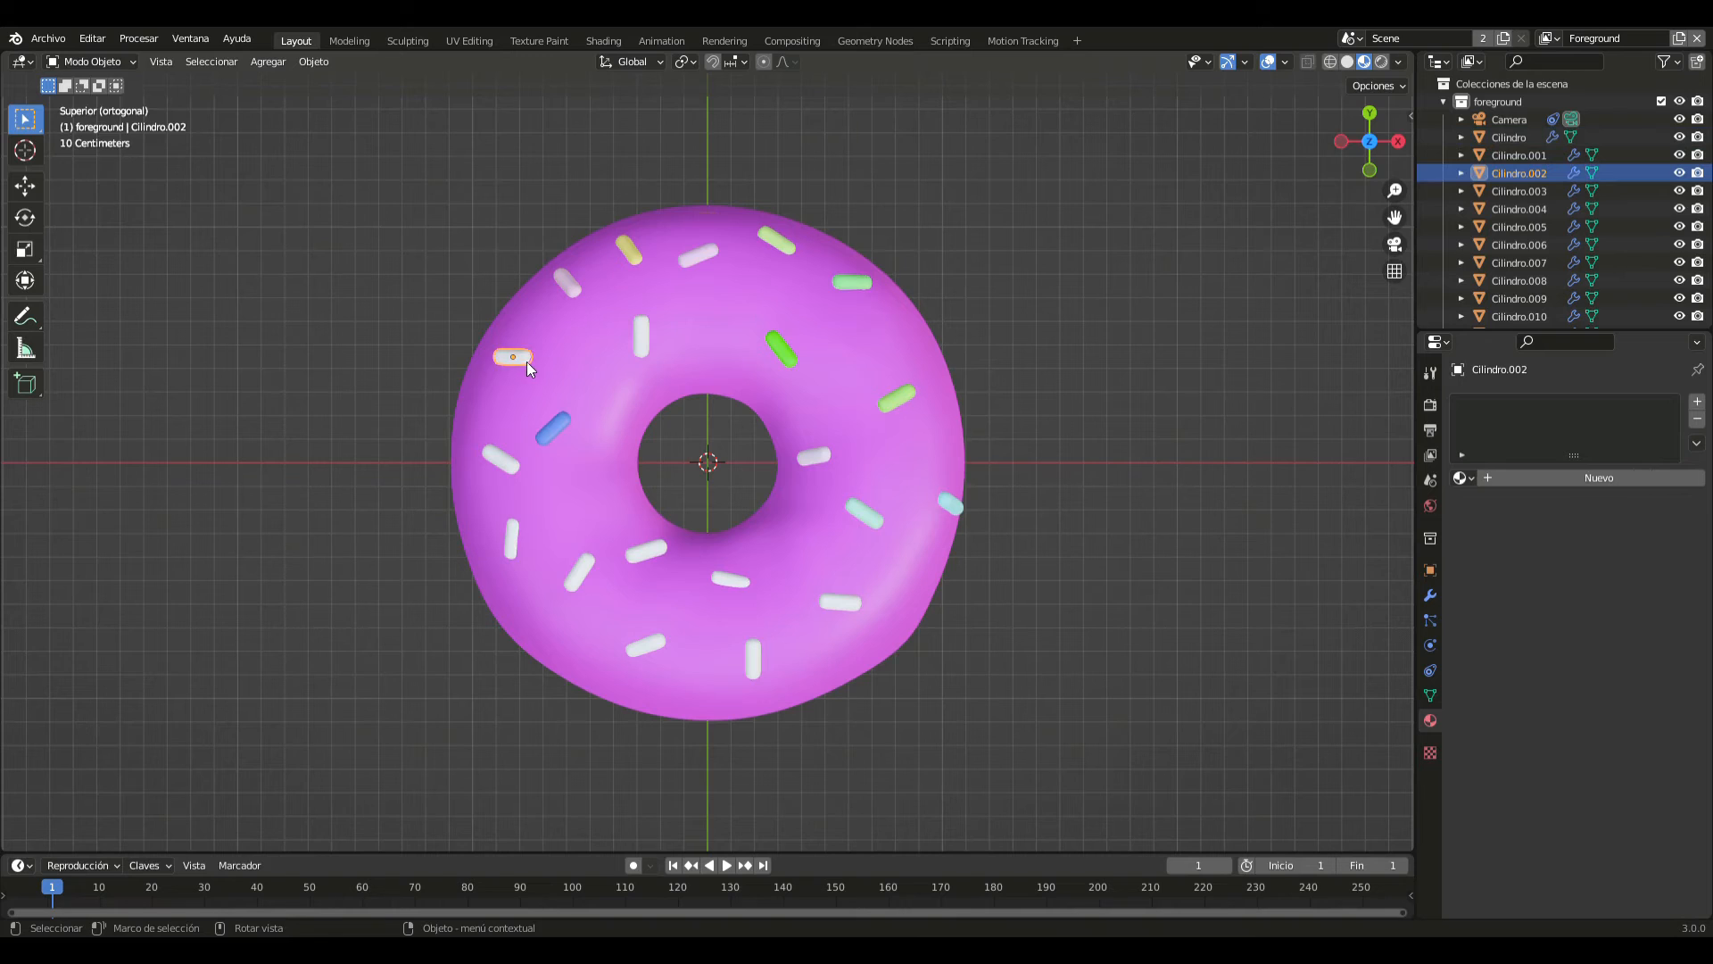
left_click(1555, 473)
left_click(1617, 667)
left_click_drag(1584, 517, 1550, 479)
- Give the slanted sprinkle at the outer -X edge, on the X axis, a new material with a cream base colour
left_click(501, 461)
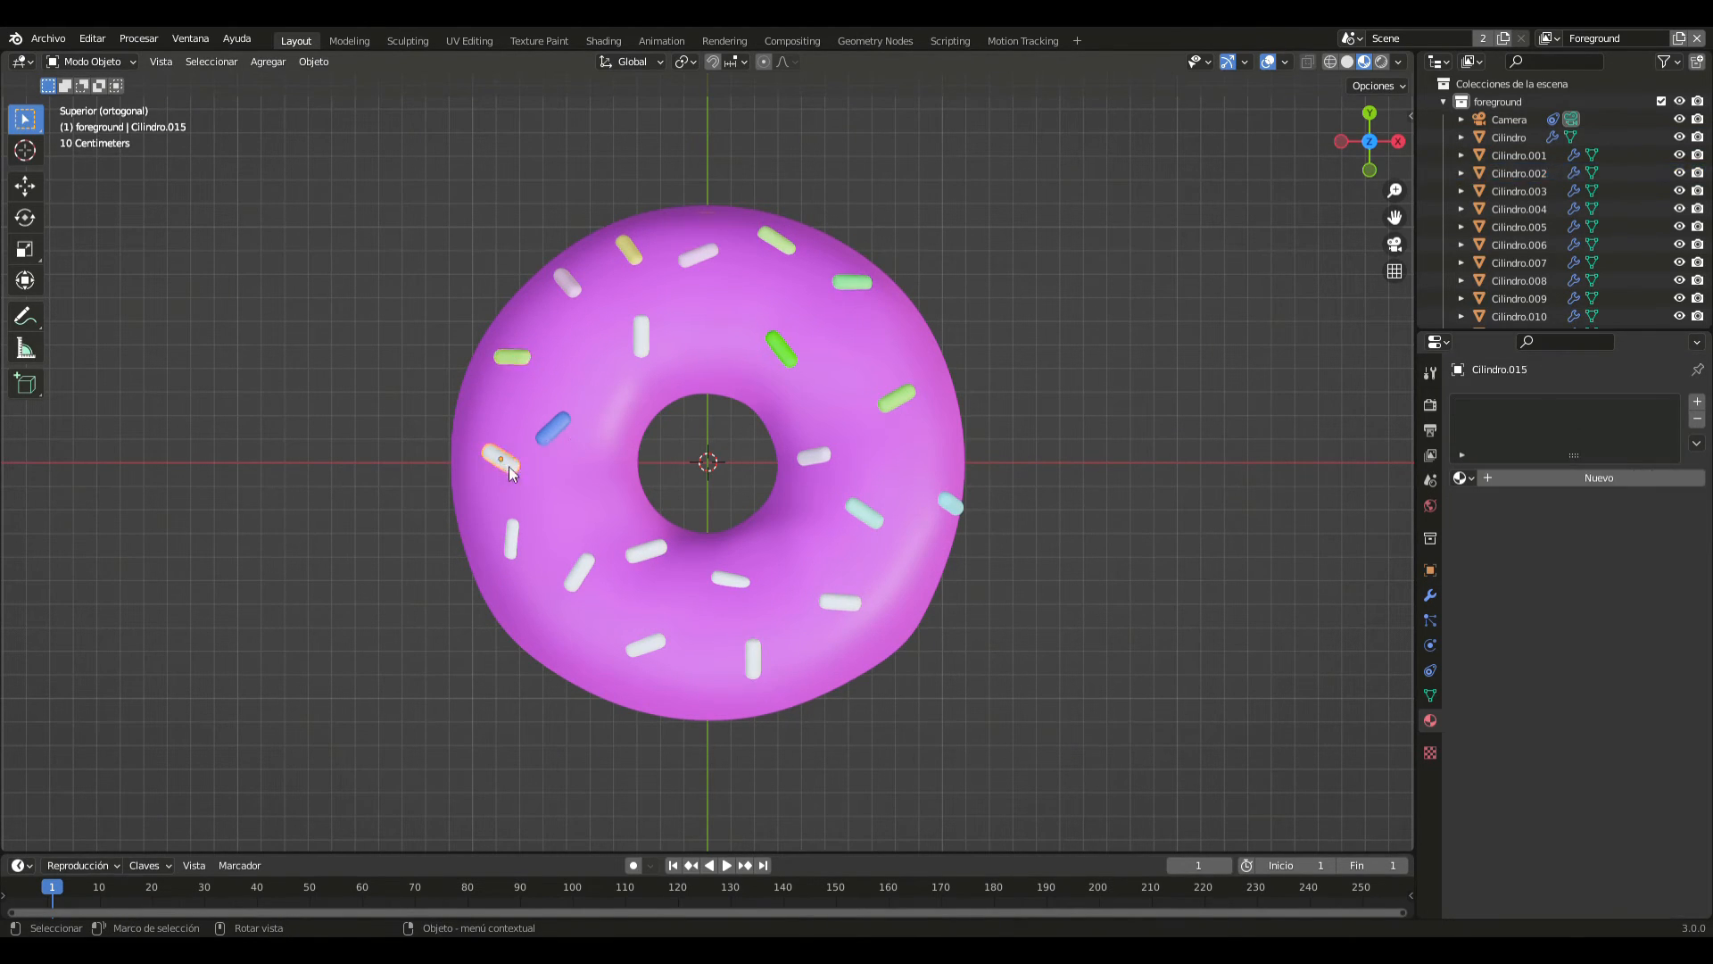
left_click(1551, 478)
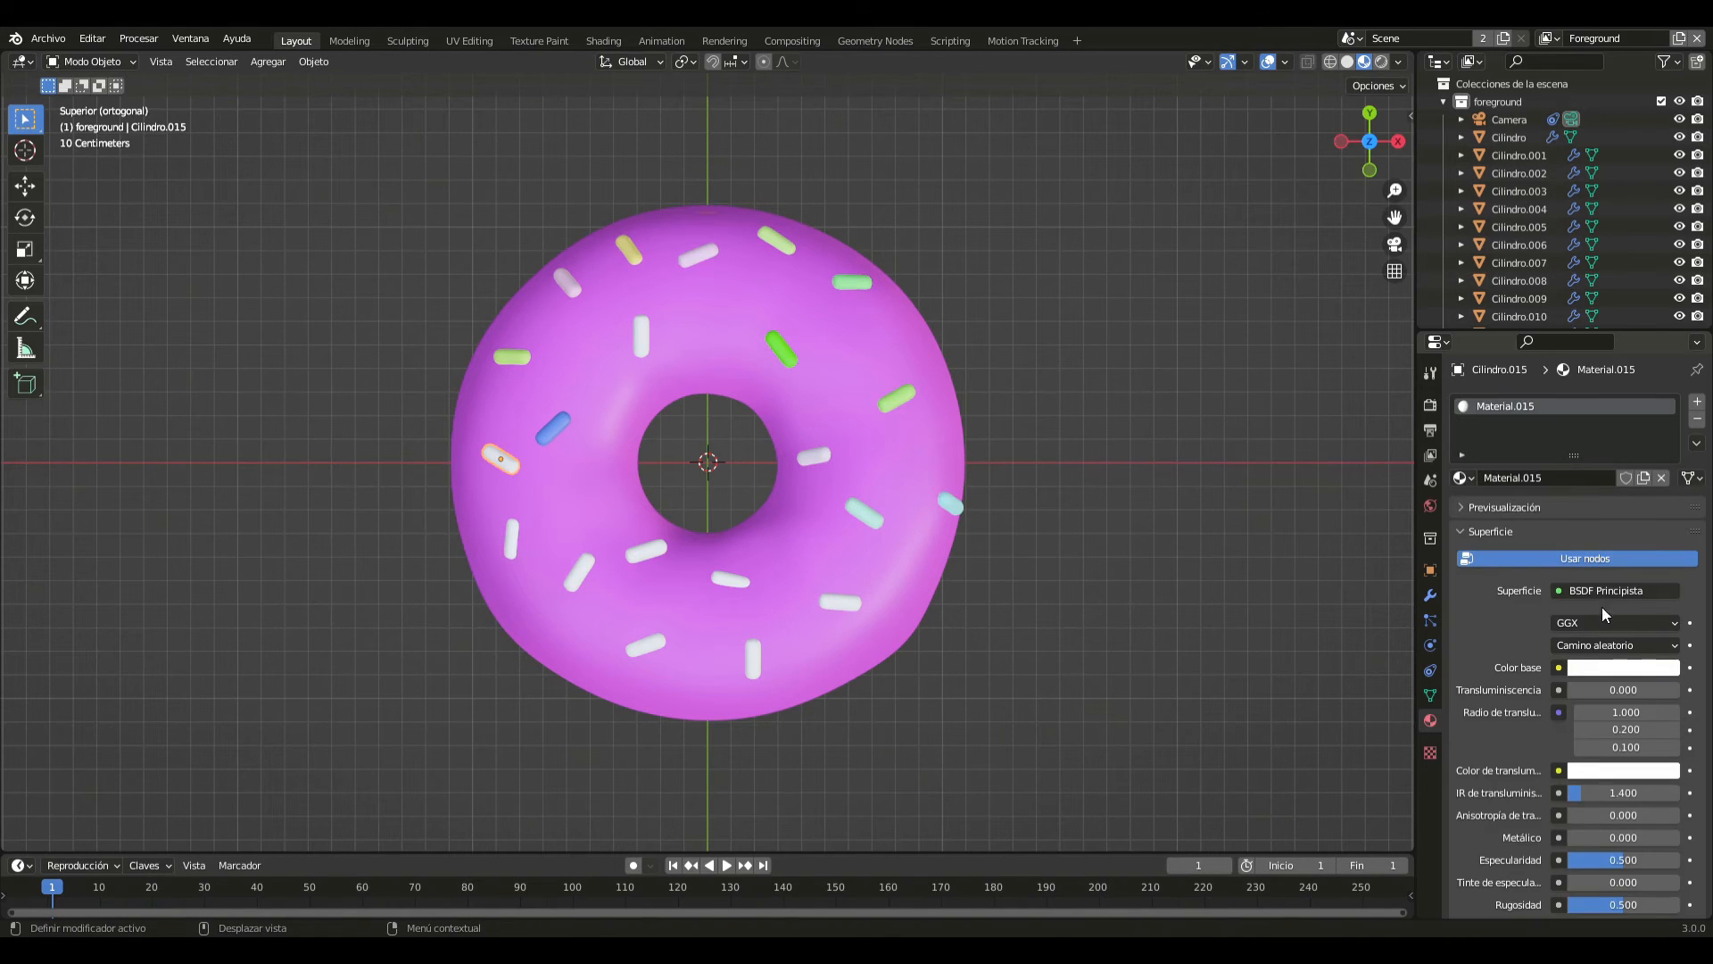
left_click(1611, 671)
left_click_drag(1596, 490, 1581, 486)
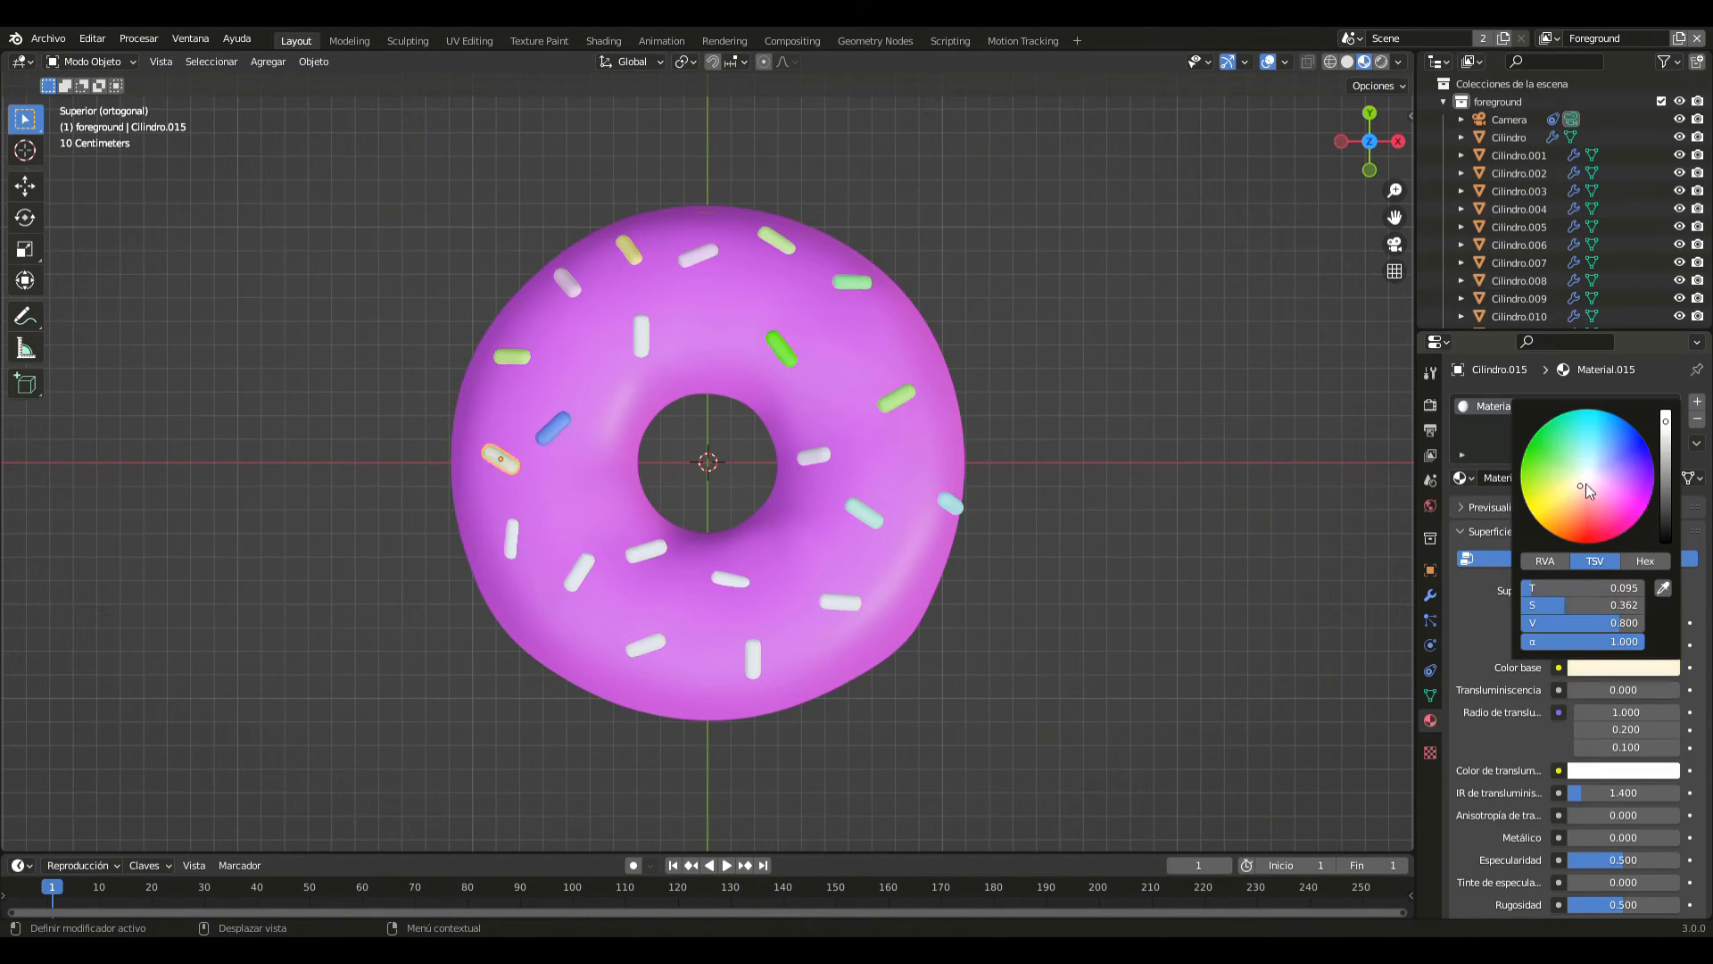
- Give the near-vertical sprinkle at the outer edge of the -X/-Y quadrant a new material with a magenta base colour
left_click(512, 541)
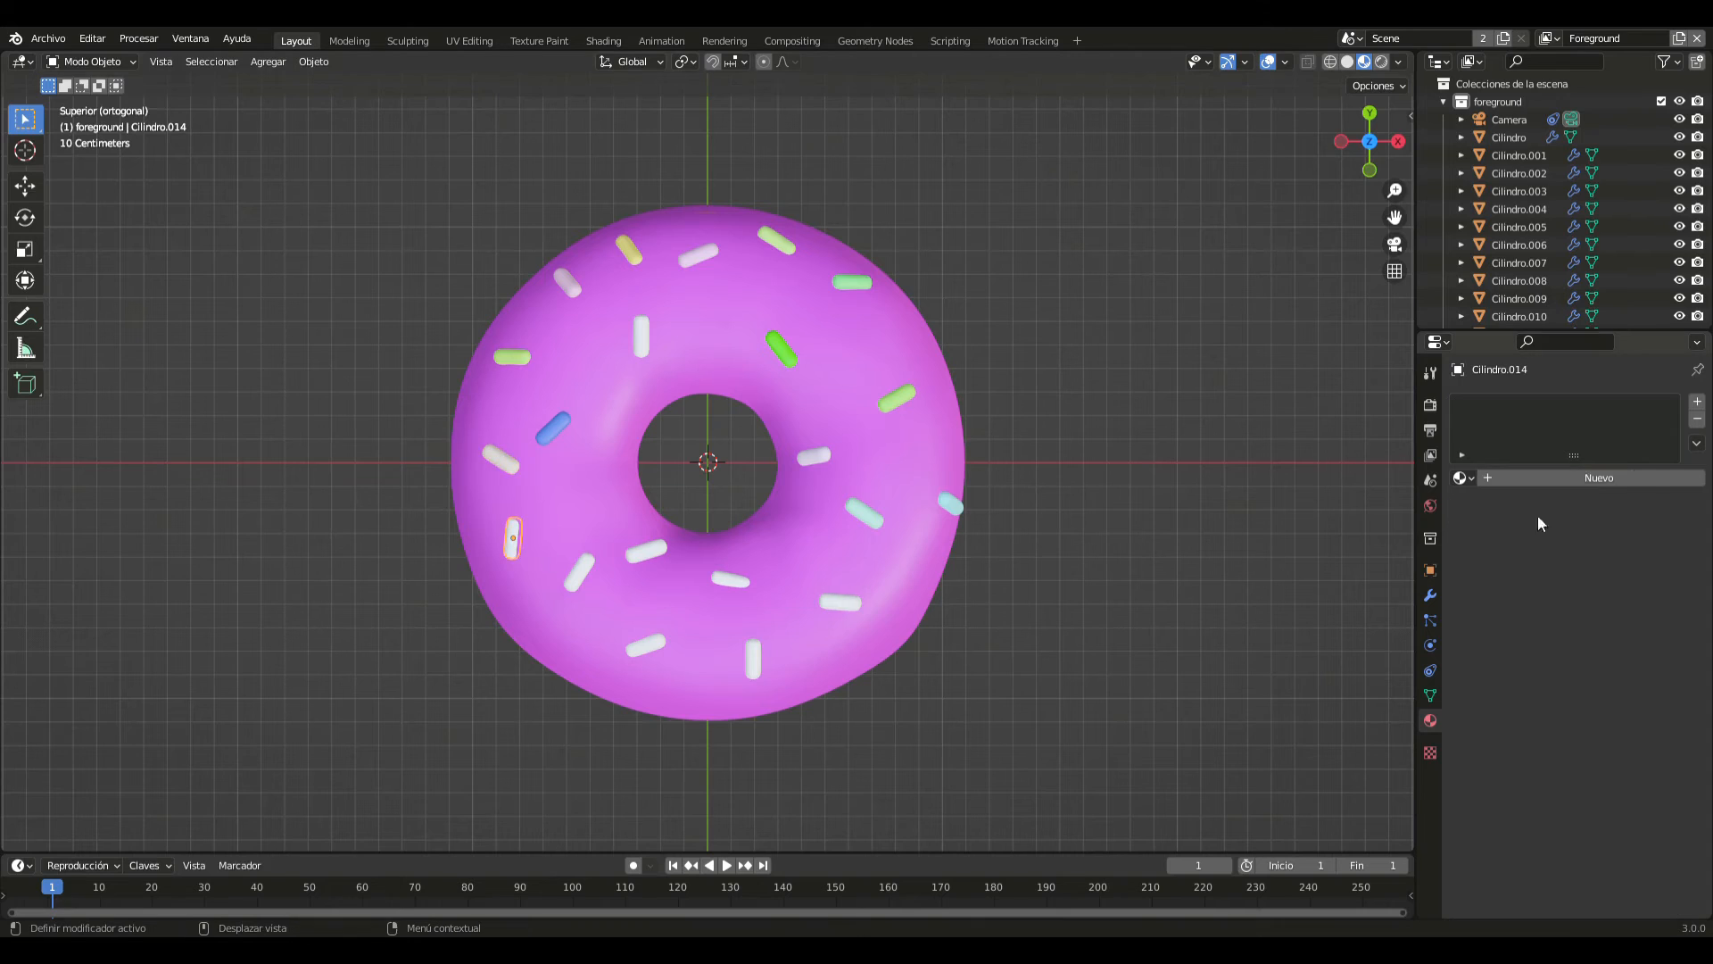
left_click(1655, 480)
left_click(1609, 665)
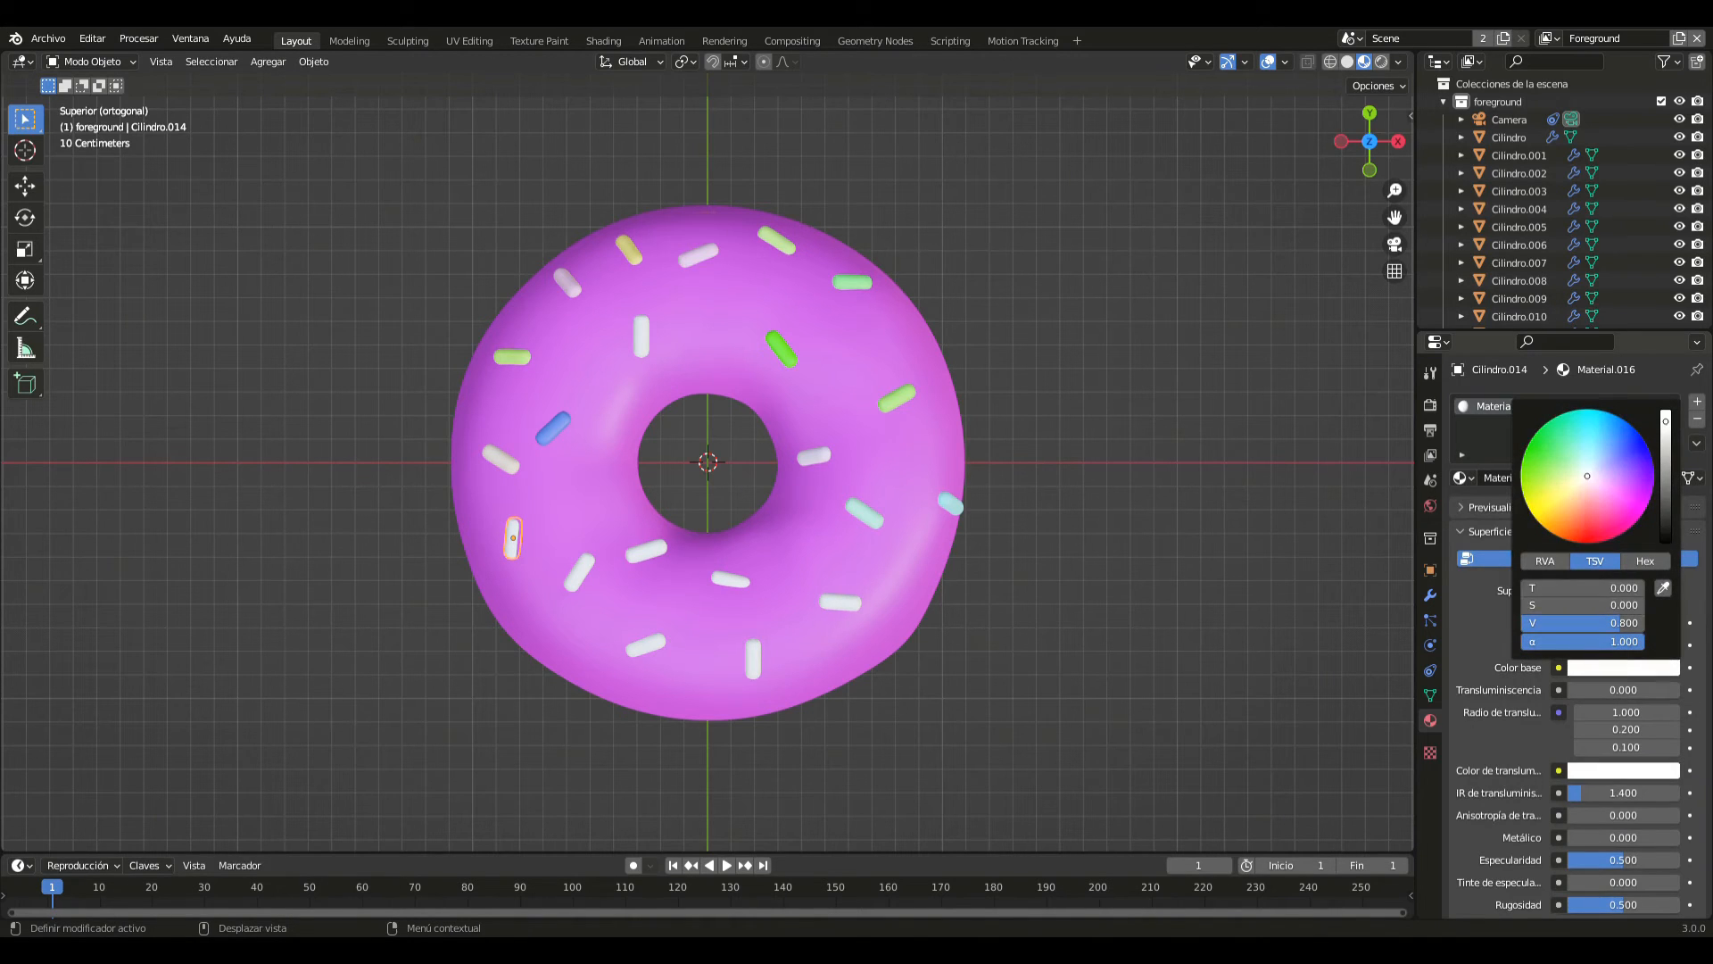
left_click_drag(1624, 519, 1638, 506)
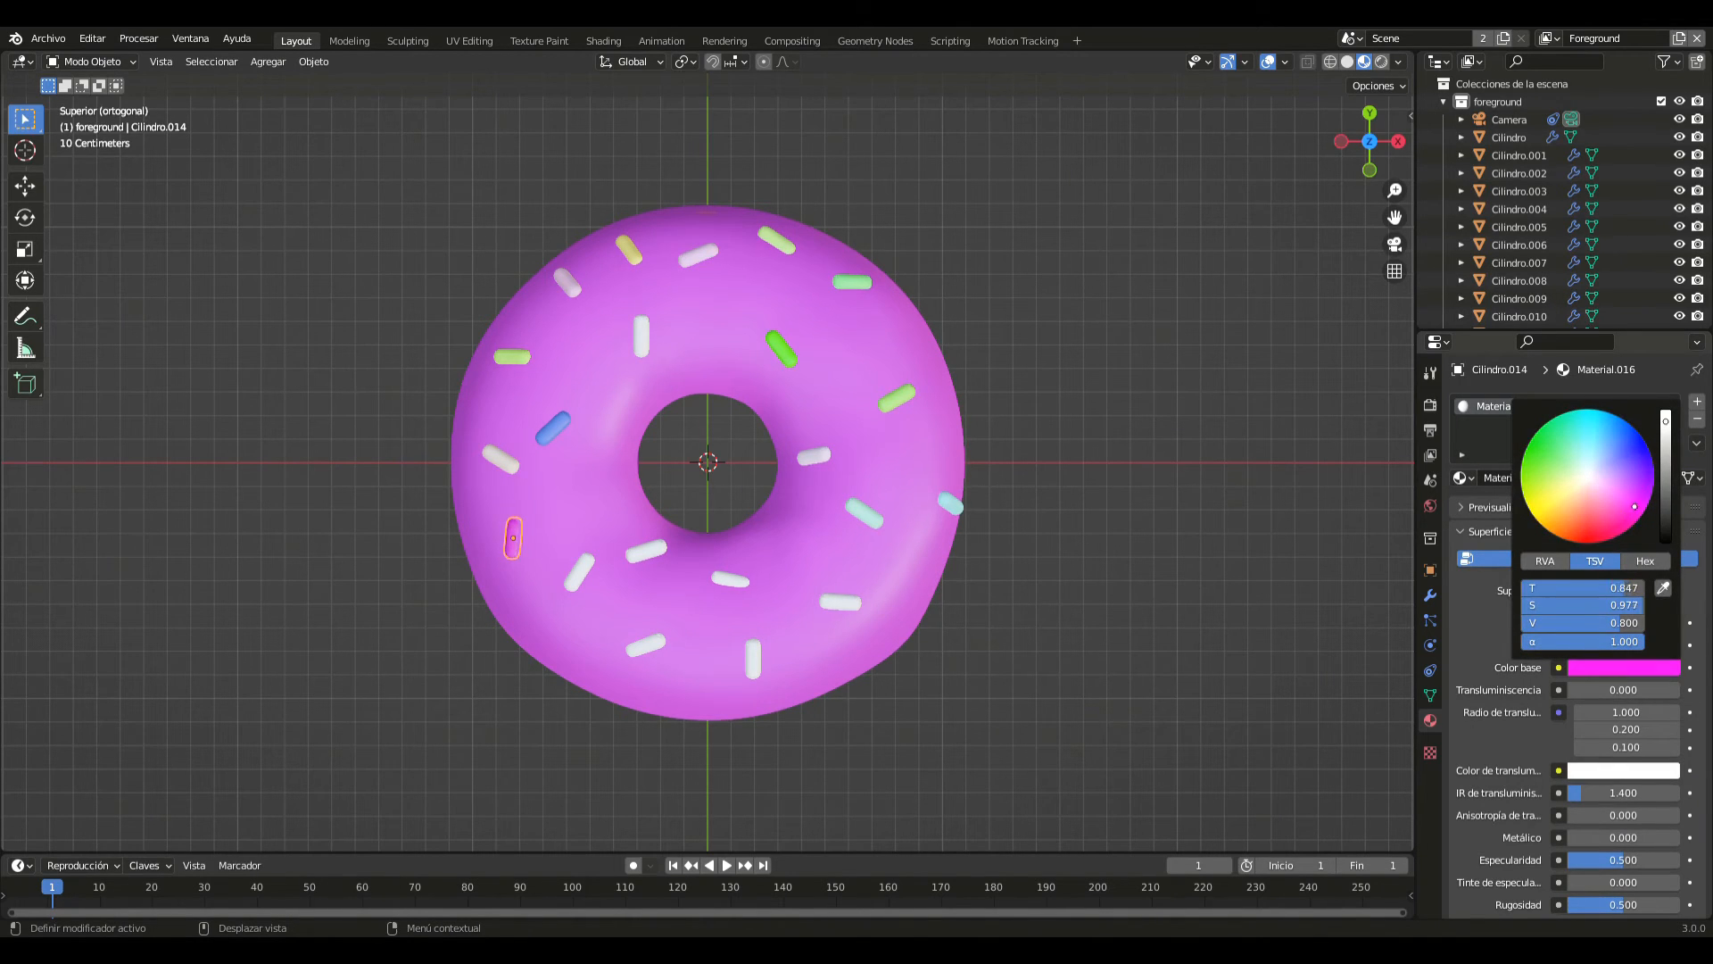
- Give the diagonal sprinkle midway across the -X/-Y quadrant a new material with a light pink base colour
left_click(582, 560)
left_click(1640, 480)
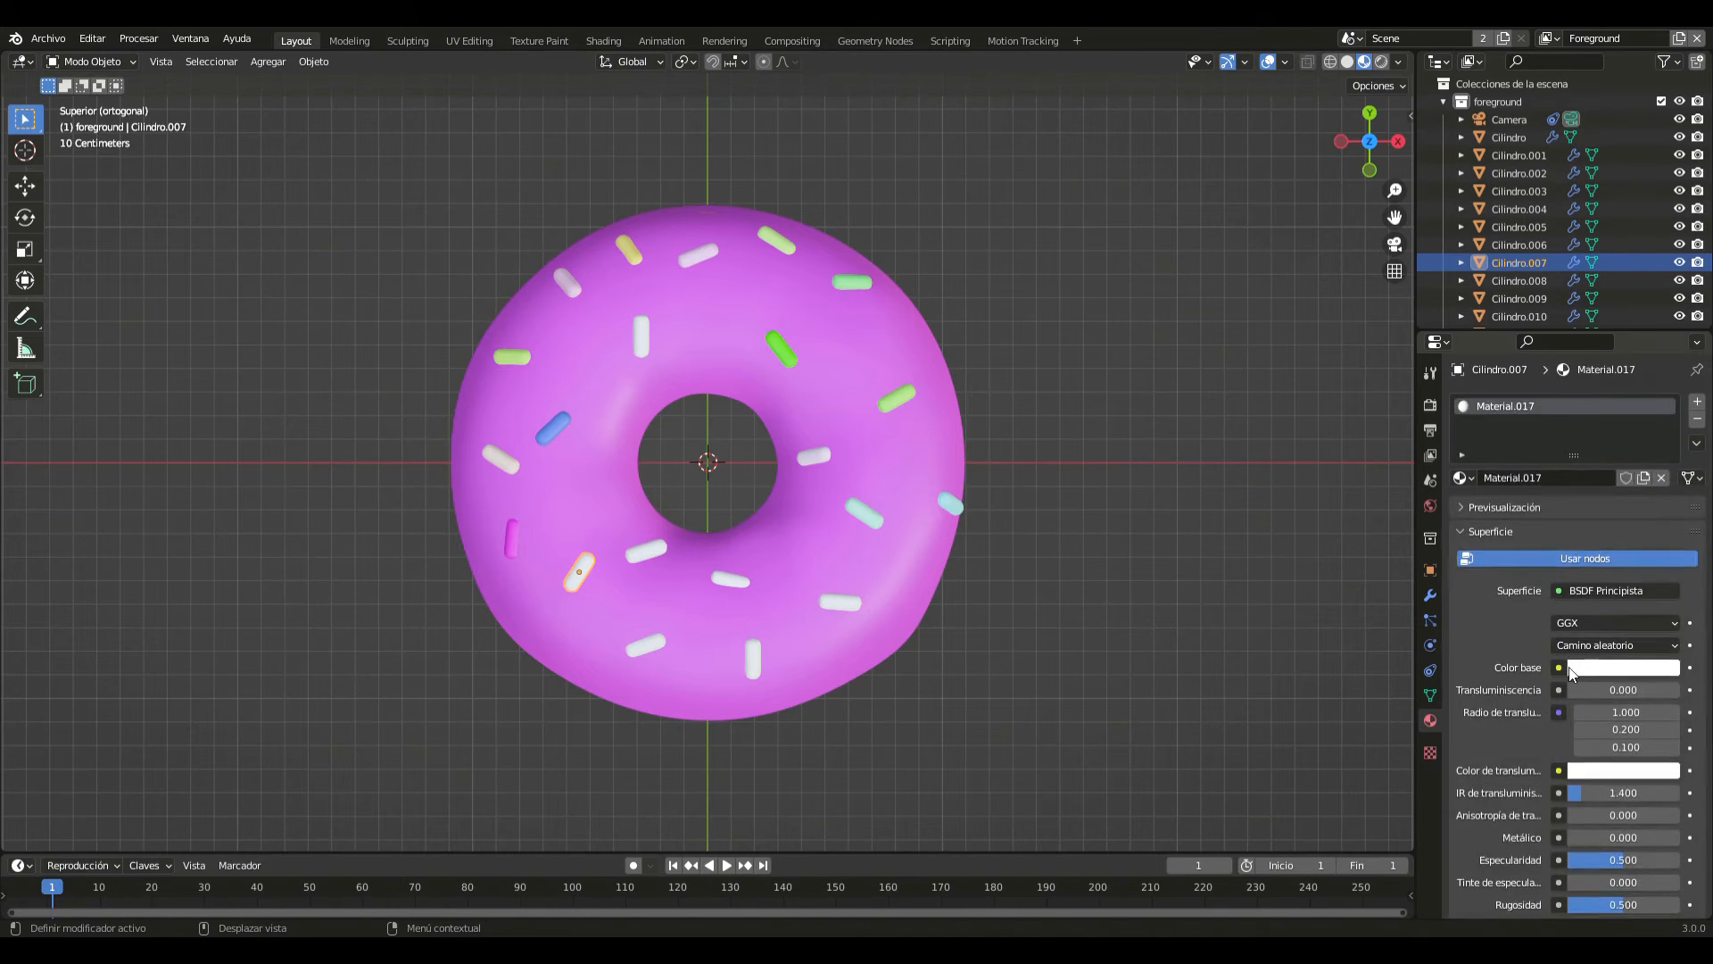
left_click(1570, 669)
left_click_drag(1583, 489, 1601, 495)
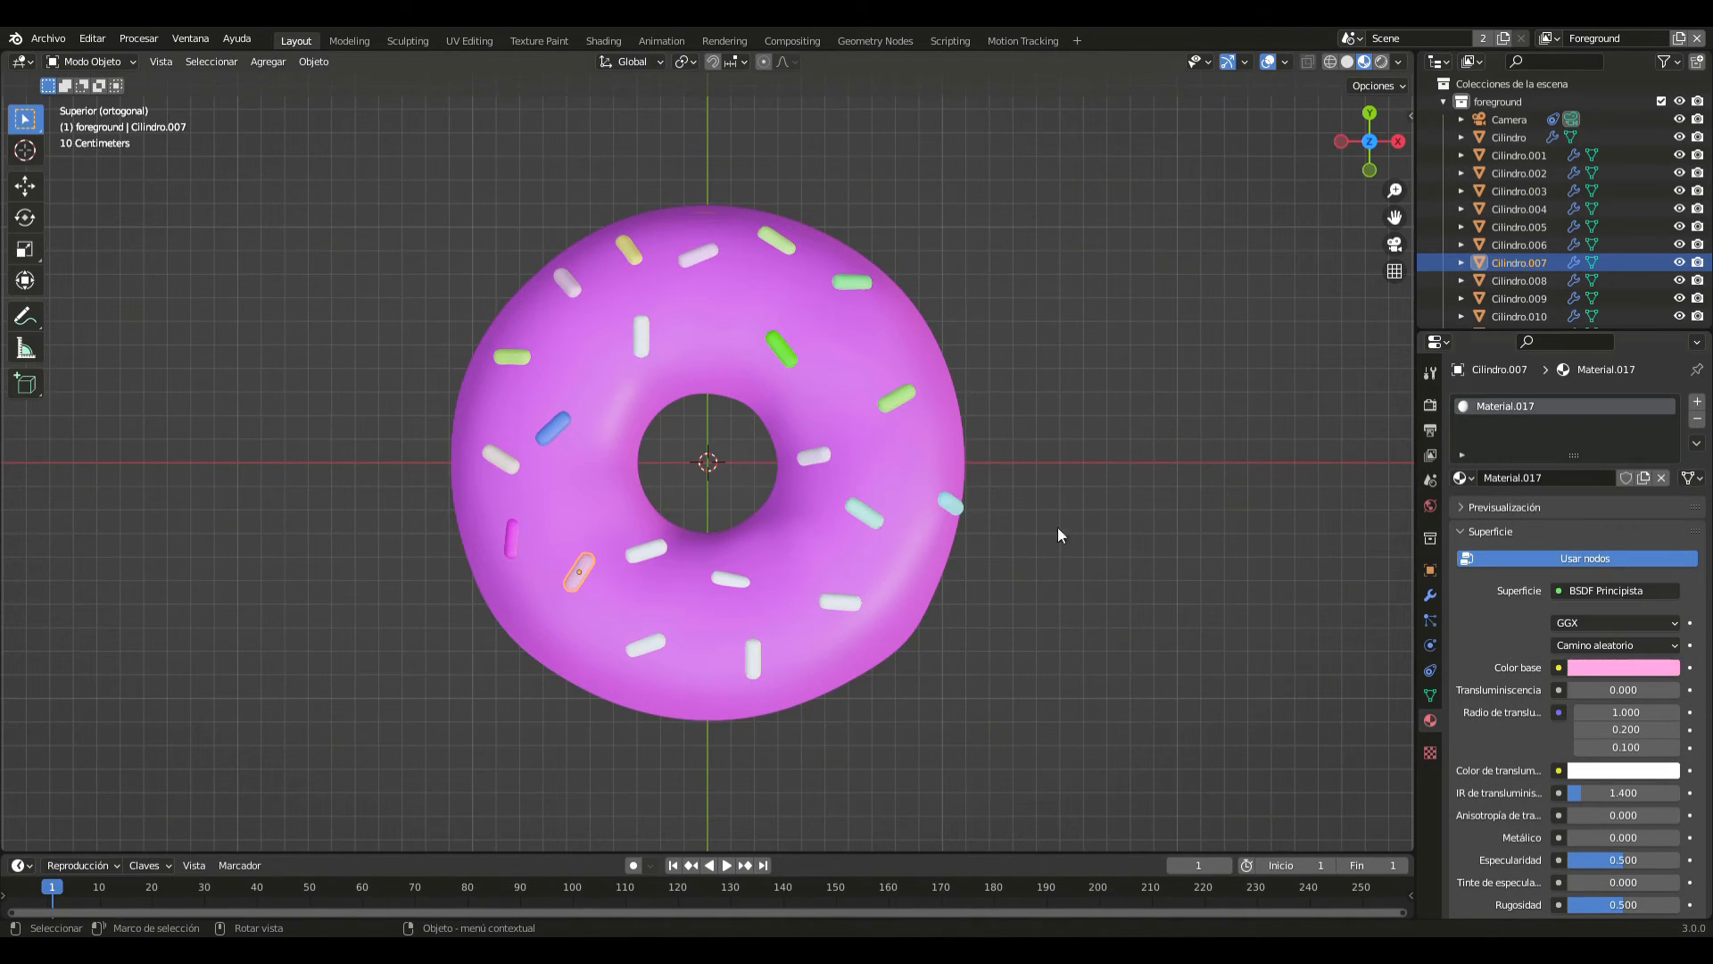
- Give the sprinkle next to the hole in the -X/-Y quadrant a new material with a light orange base colour
left_click(646, 555)
left_click(1611, 480)
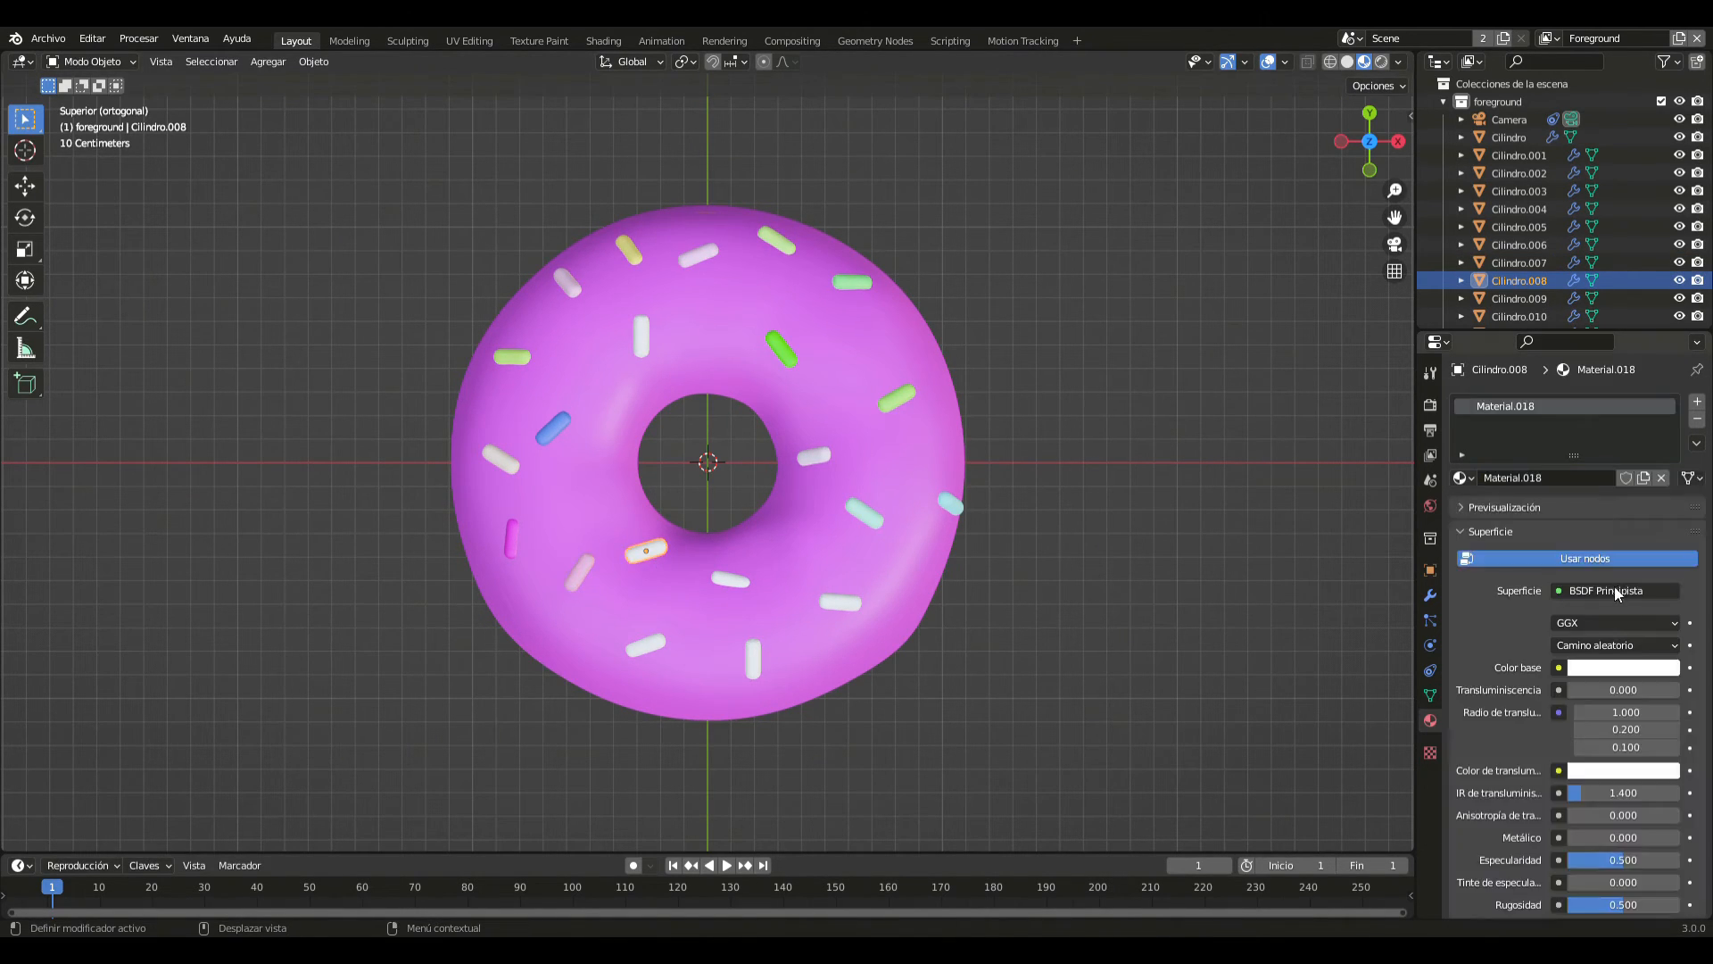
left_click(1623, 667)
left_click_drag(1593, 523, 1566, 495)
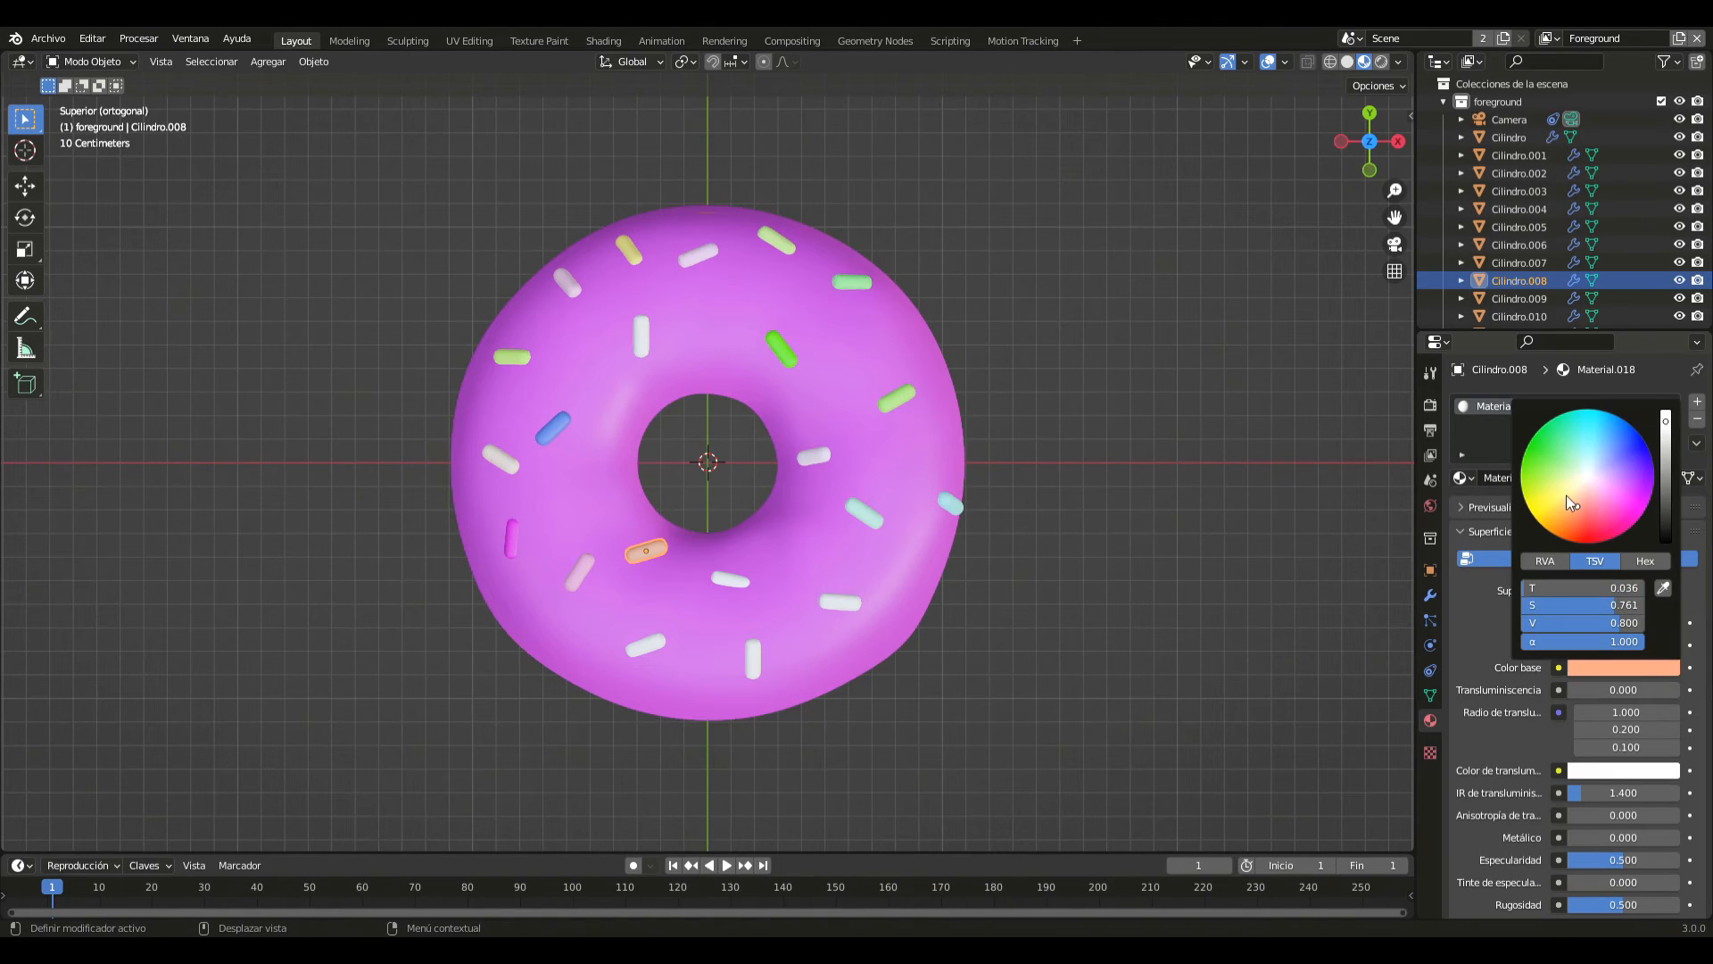
- Give the slanted sprinkle toward the -Y edge, on the -X side, a new material with a saturated yellow base colour
left_click(655, 643)
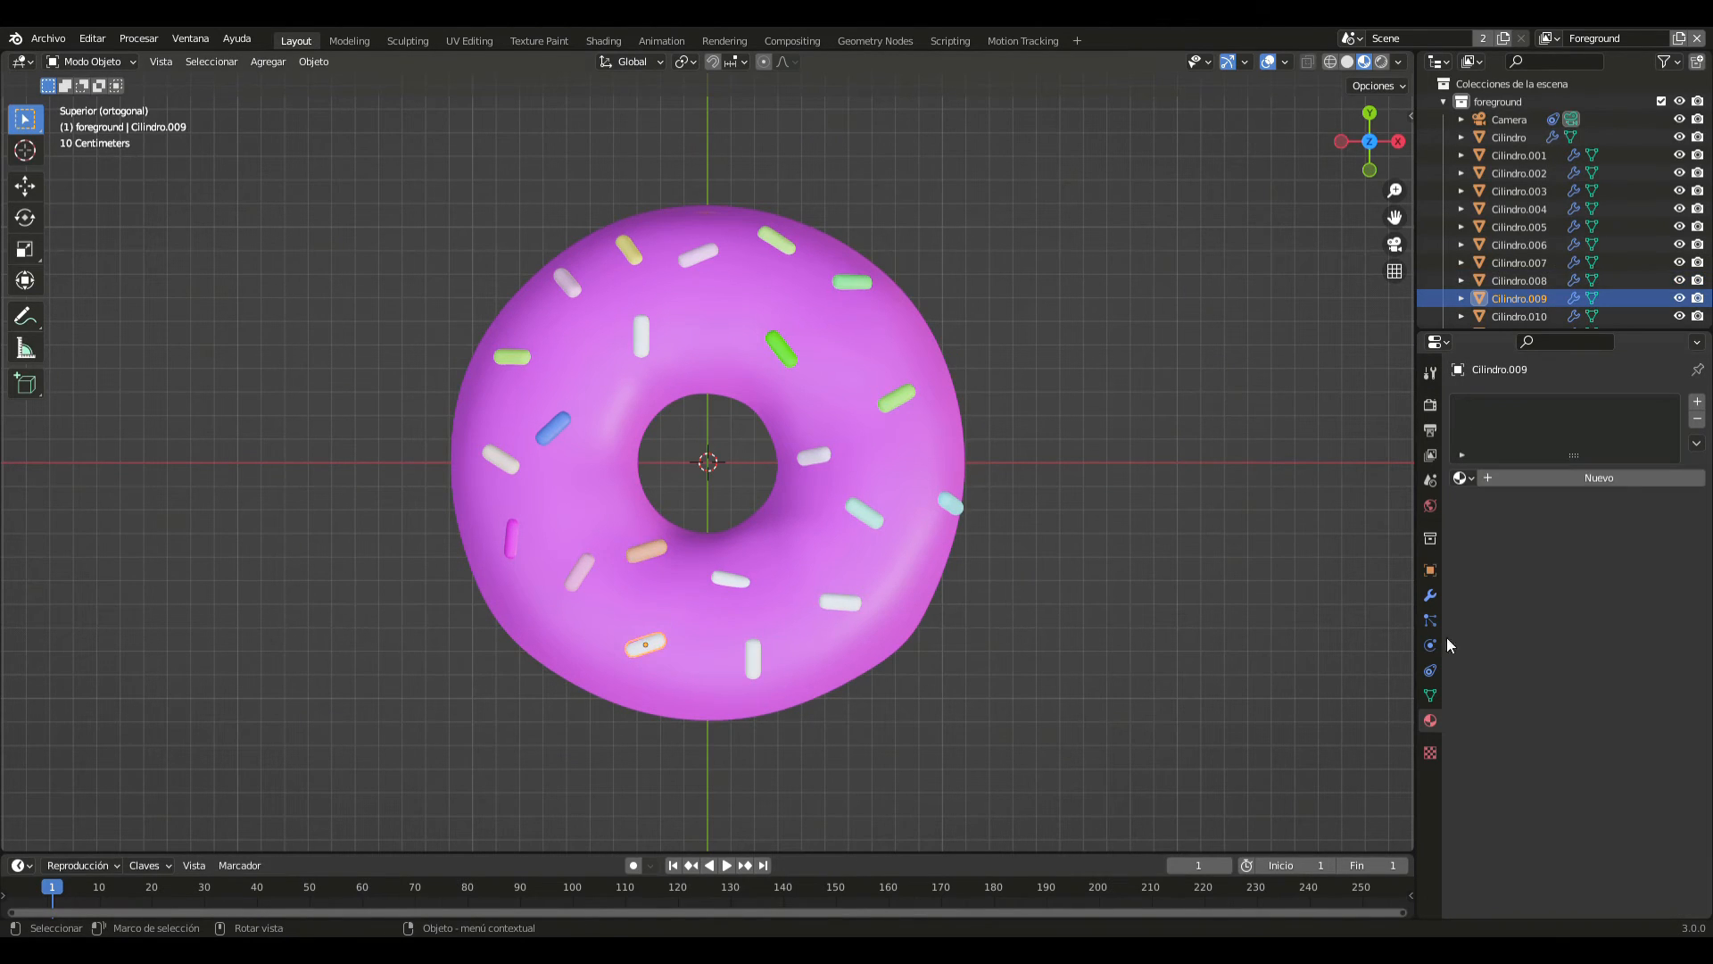
left_click(1629, 473)
left_click(1610, 669)
left_click_drag(1597, 446, 1519, 501)
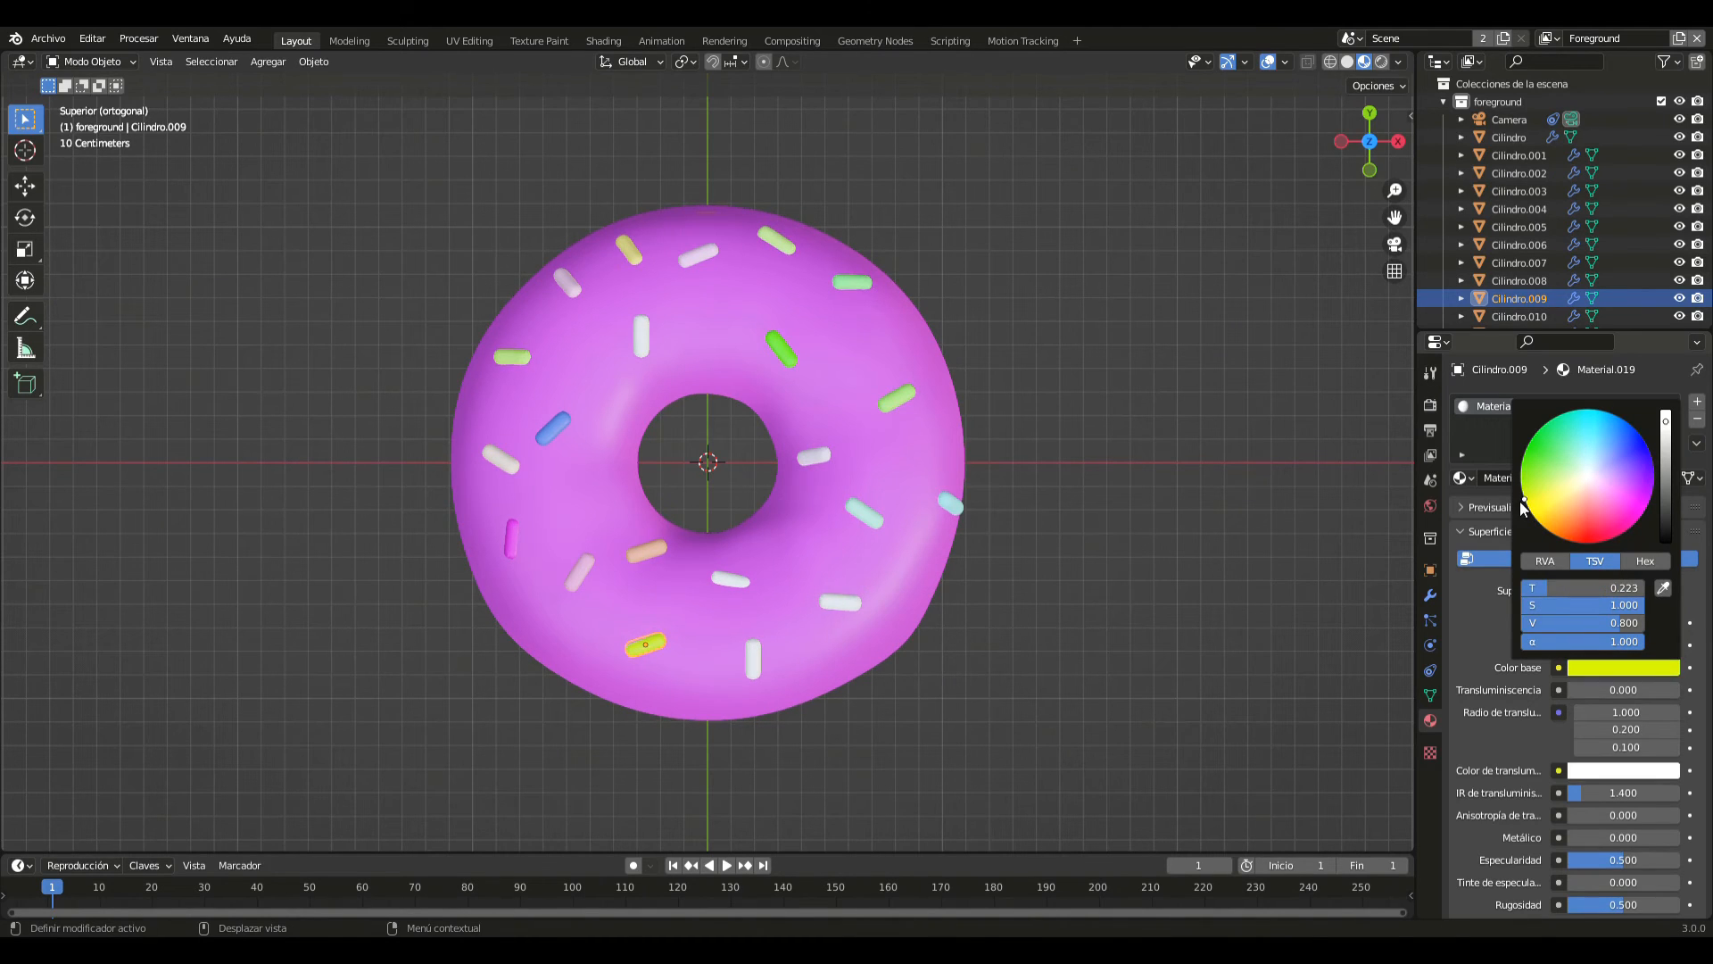
- Give the sprinkle just below the hole, slightly toward +X, a new material with a grey base colour
left_click(725, 579)
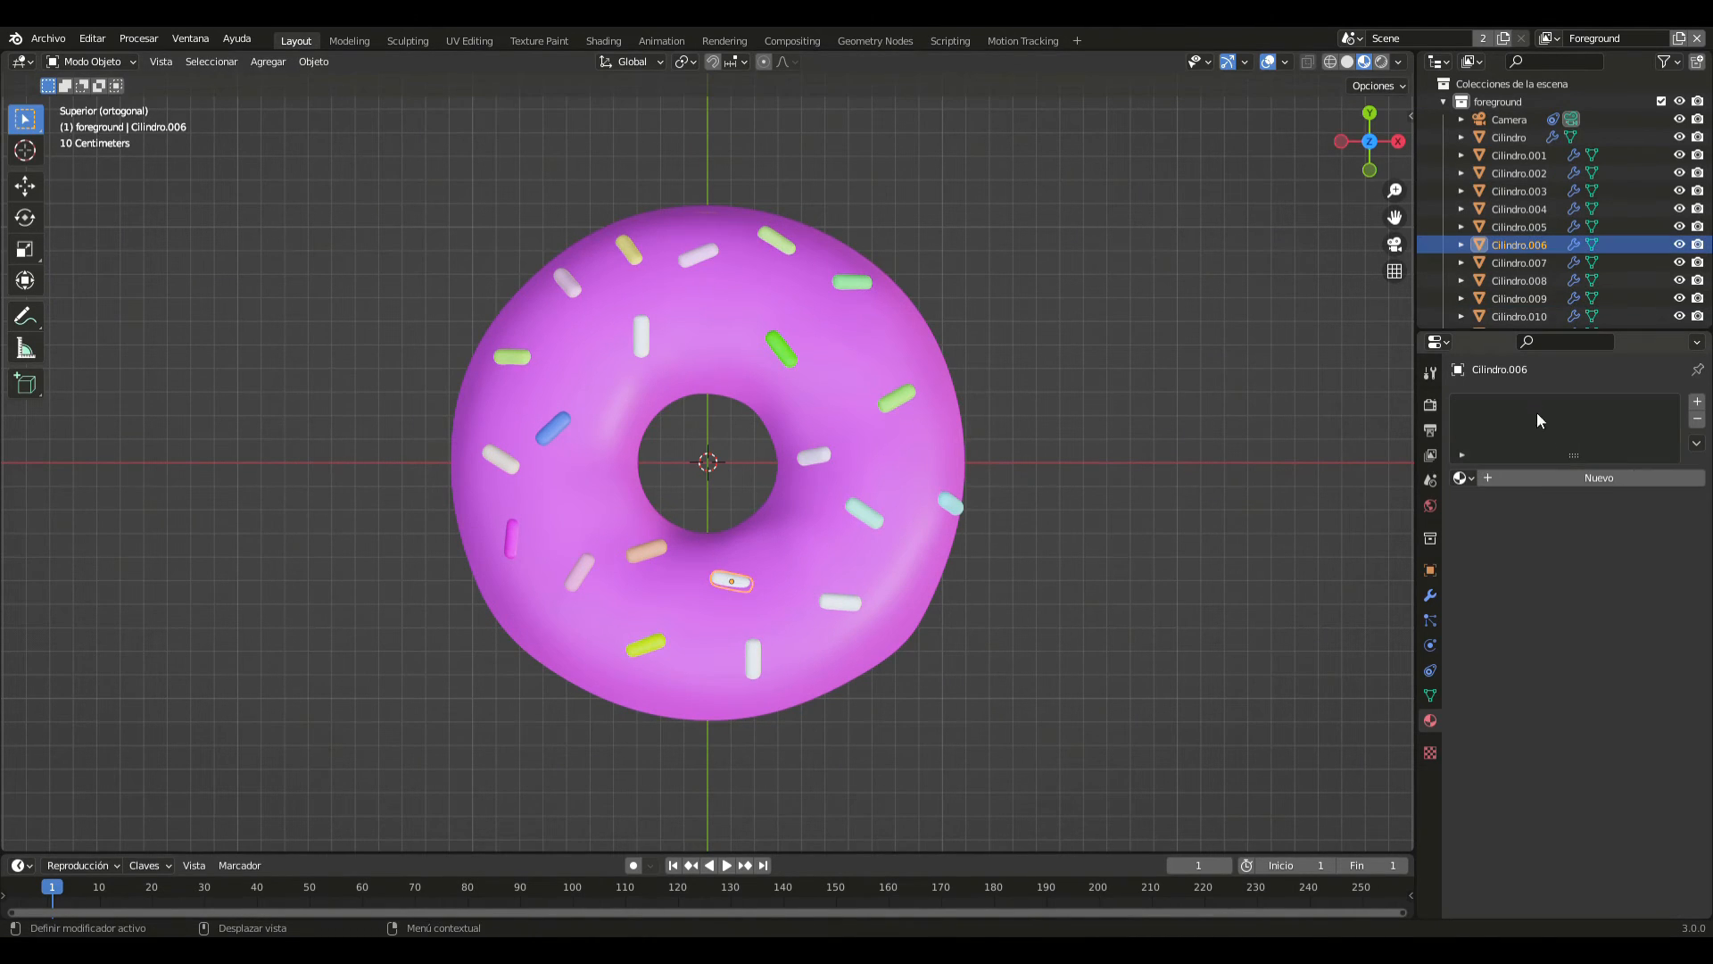
left_click(1562, 473)
left_click(1595, 673)
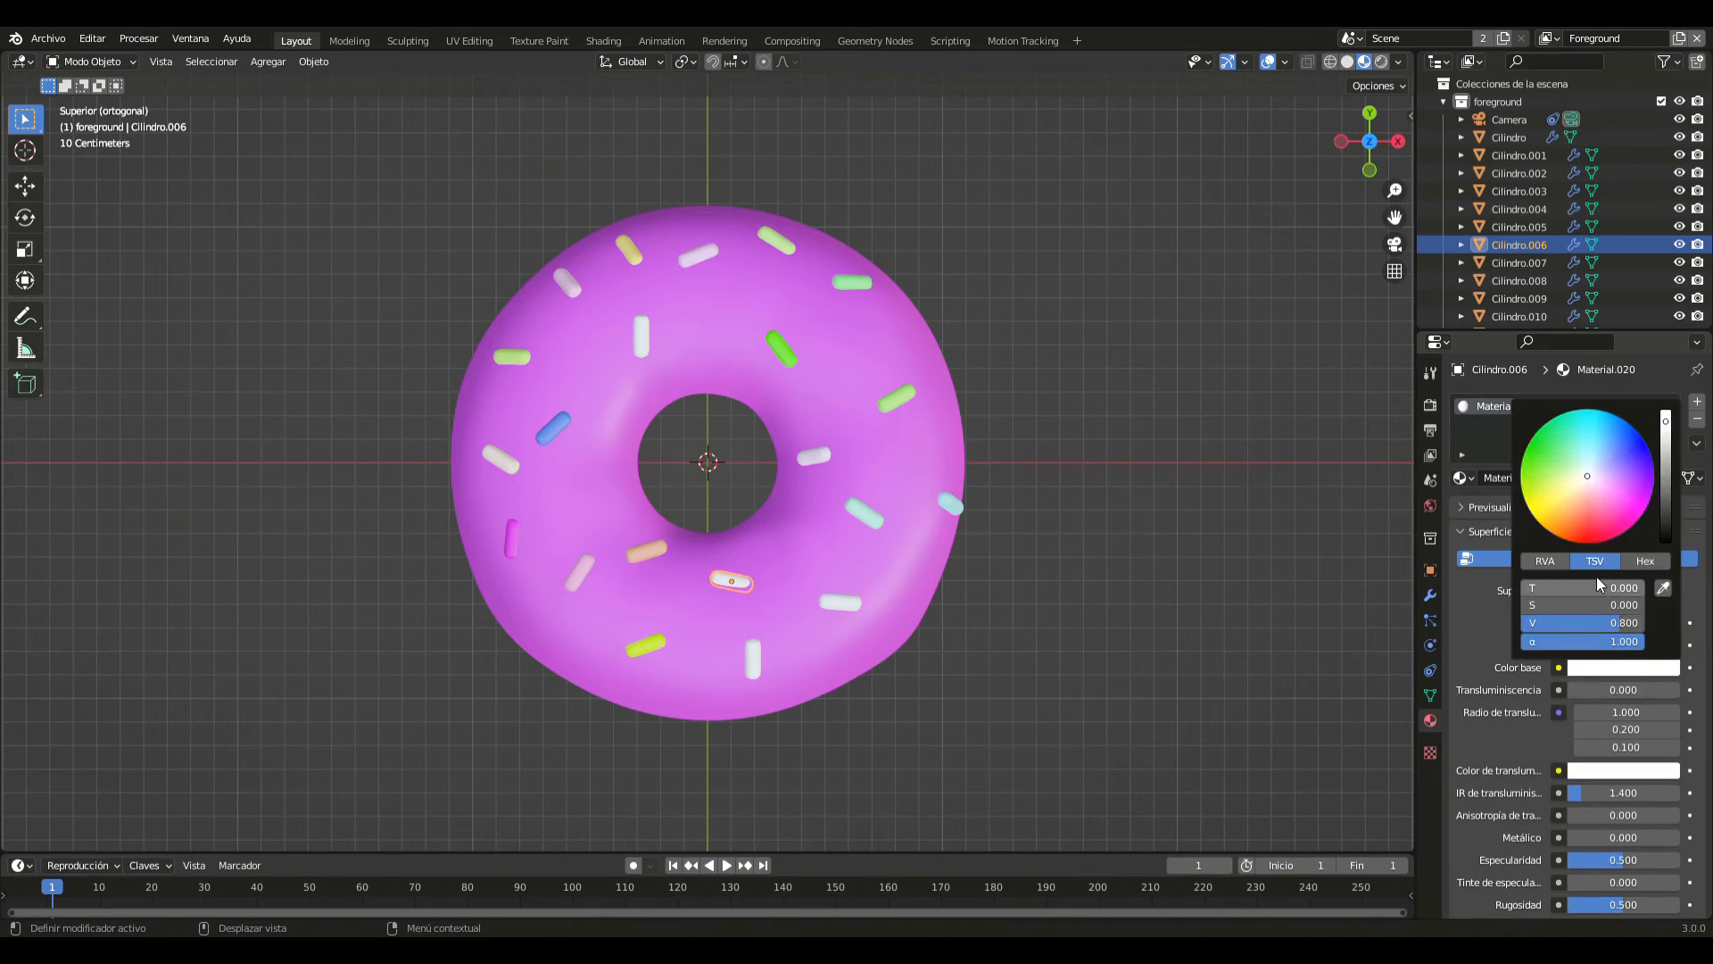
left_click_drag(1633, 624, 1512, 625)
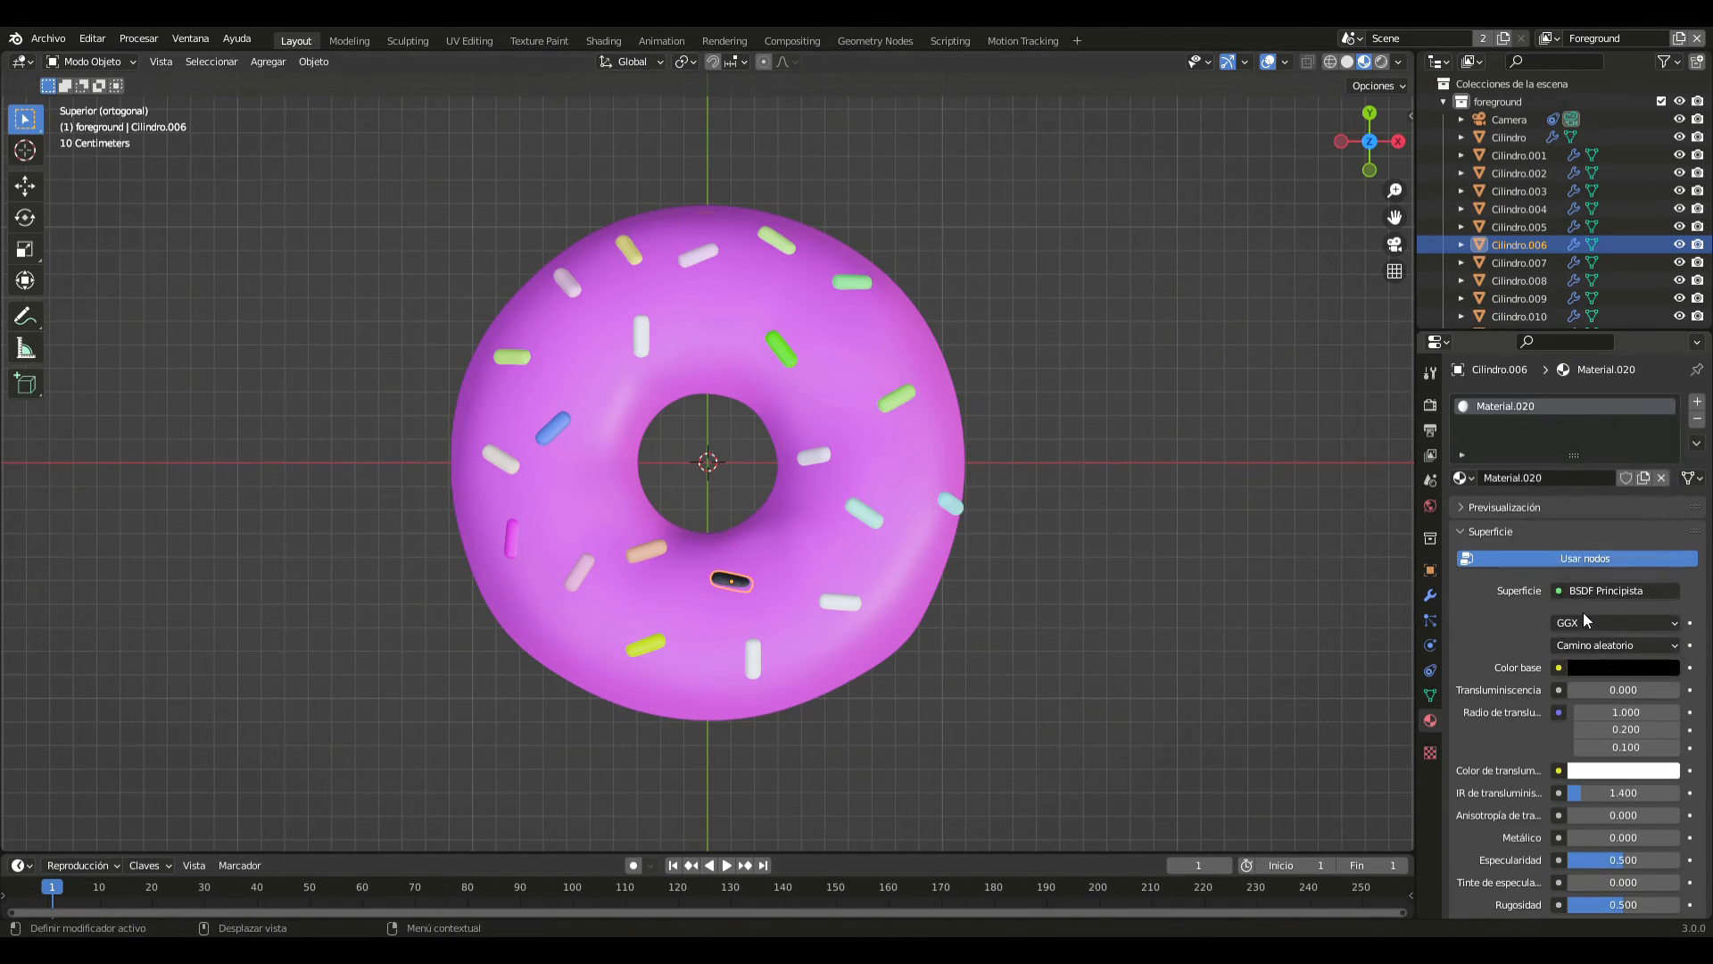
left_click(1589, 670)
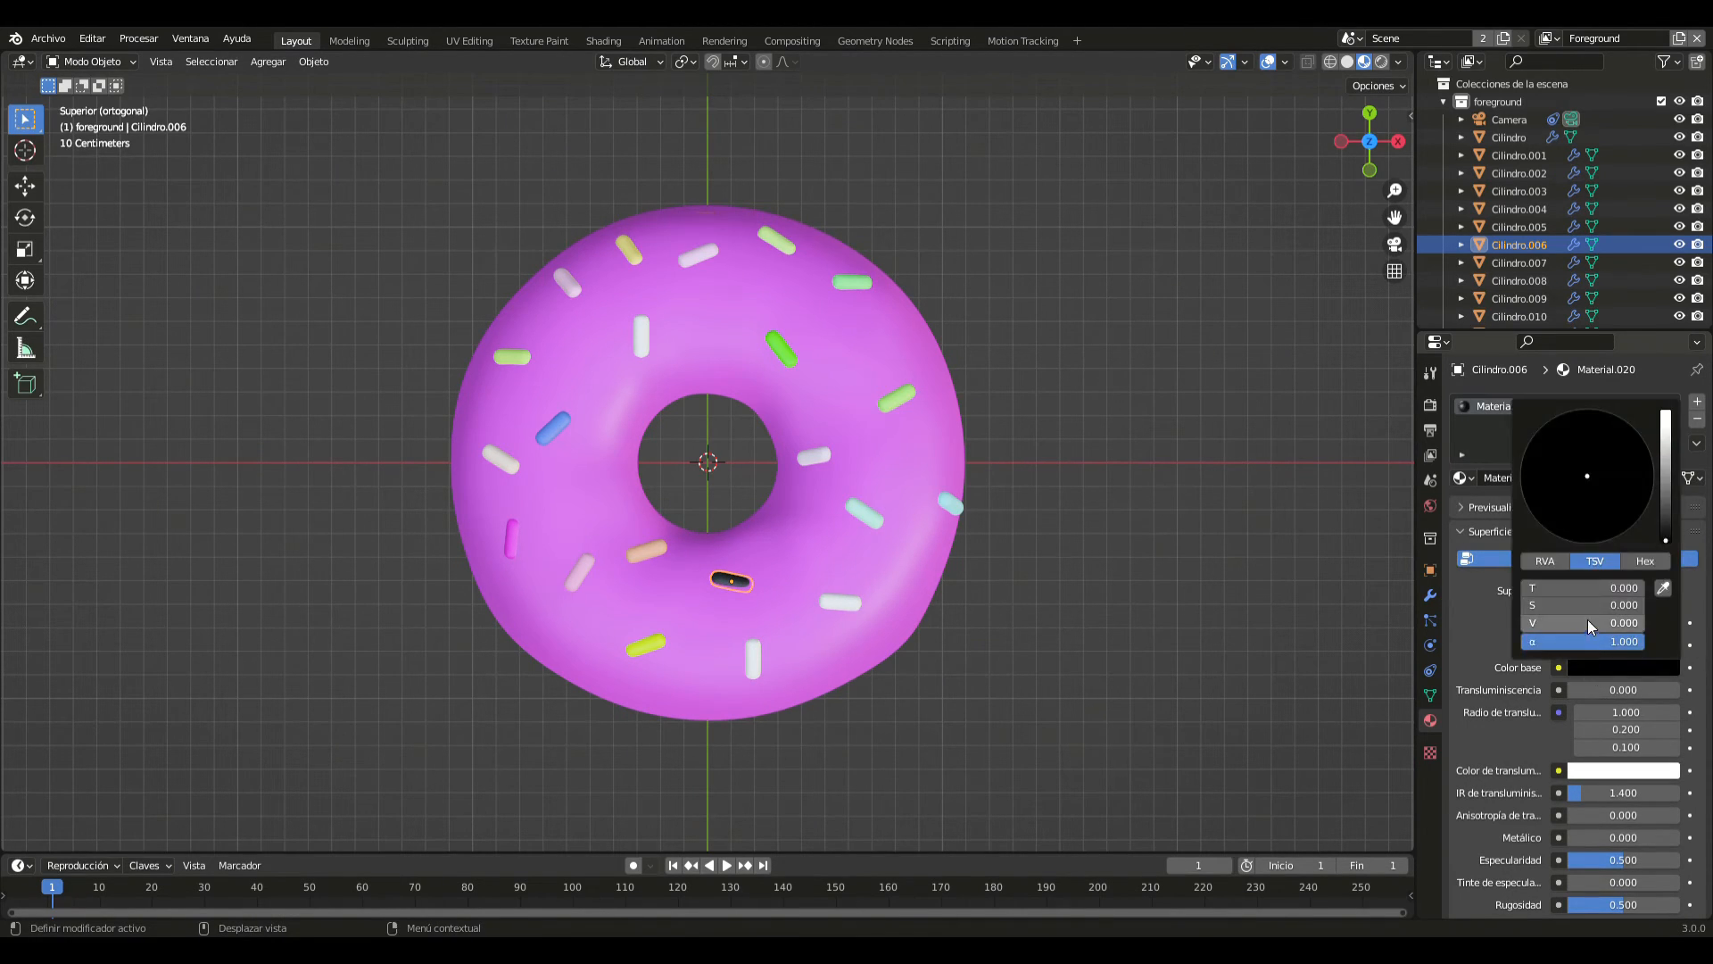
left_click_drag(1522, 623, 1552, 624)
left_click(1028, 622)
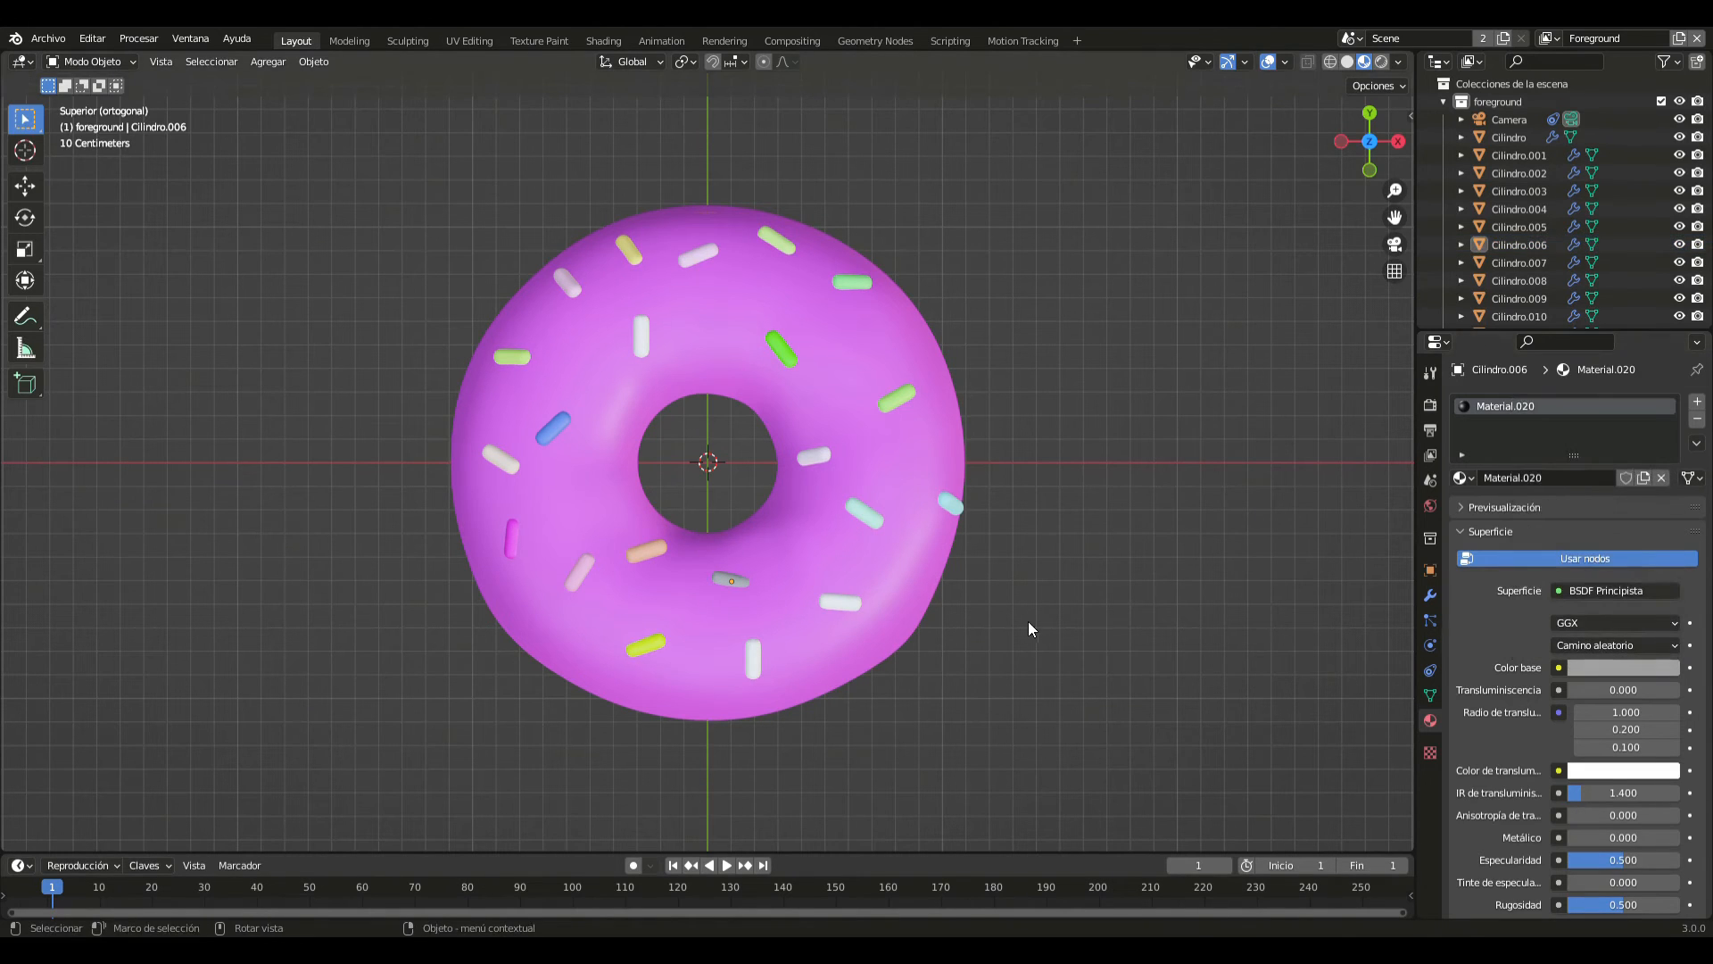
- Give the horizontal sprinkle in the +X/-Y quadrant a new material with a pale blue base colour
left_click(851, 601)
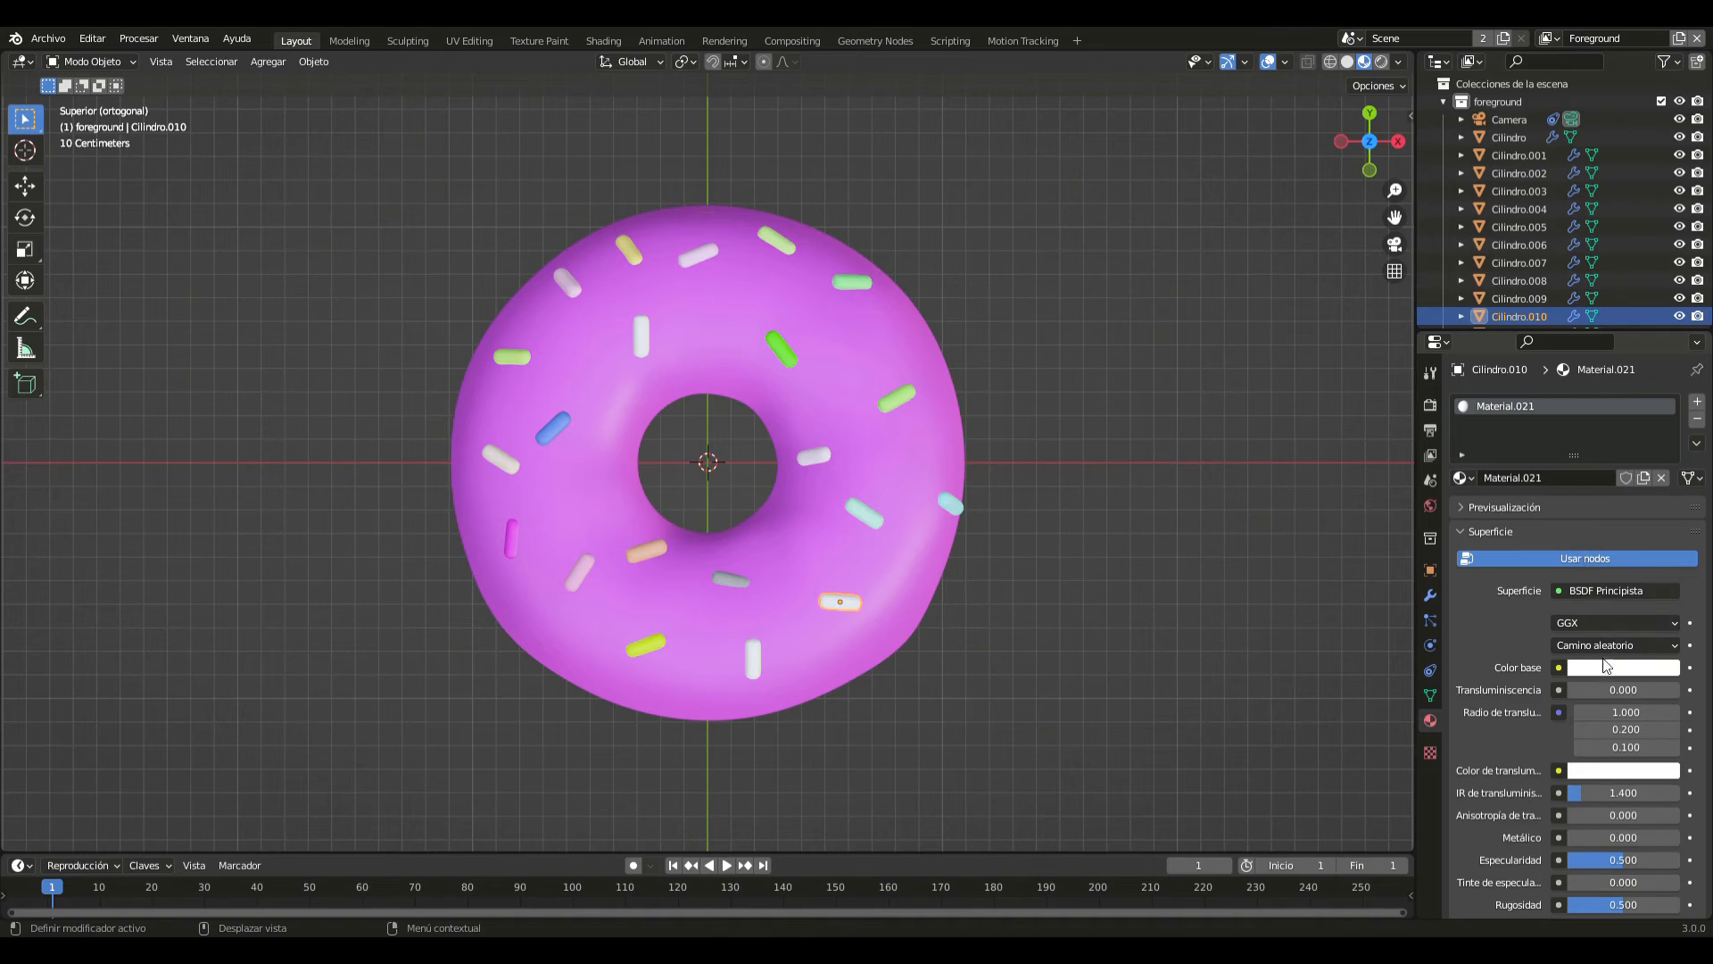
left_click(1607, 662)
left_click_drag(1578, 539, 1594, 441)
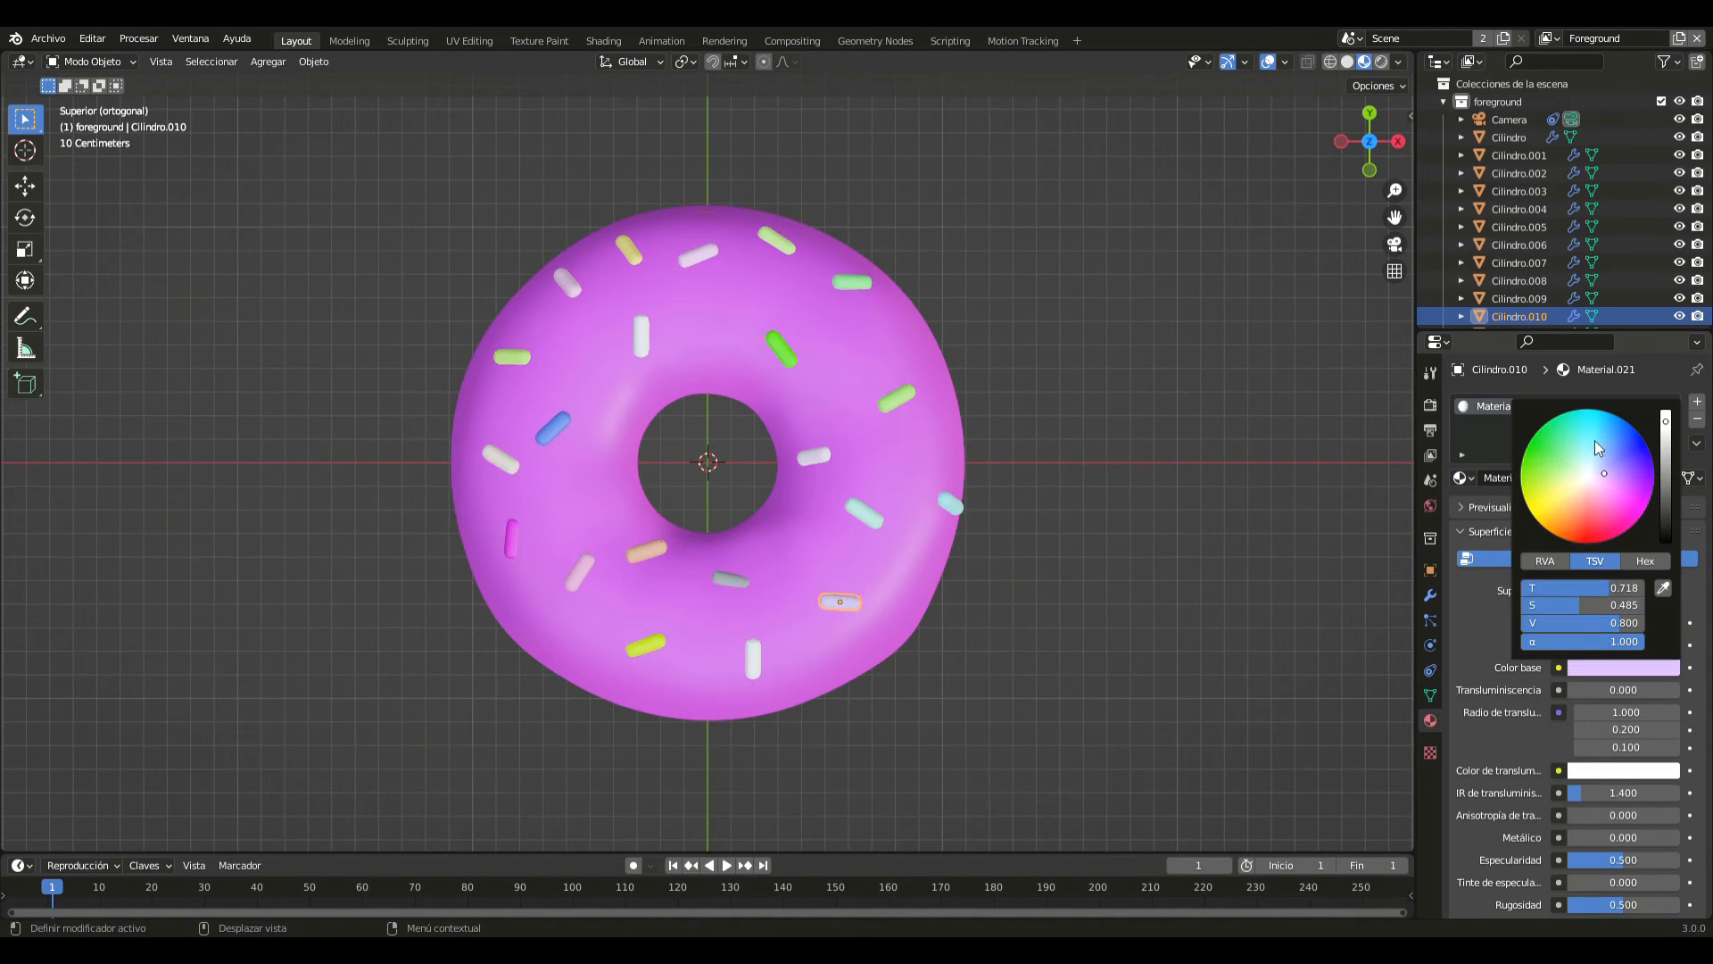
left_click(864, 512)
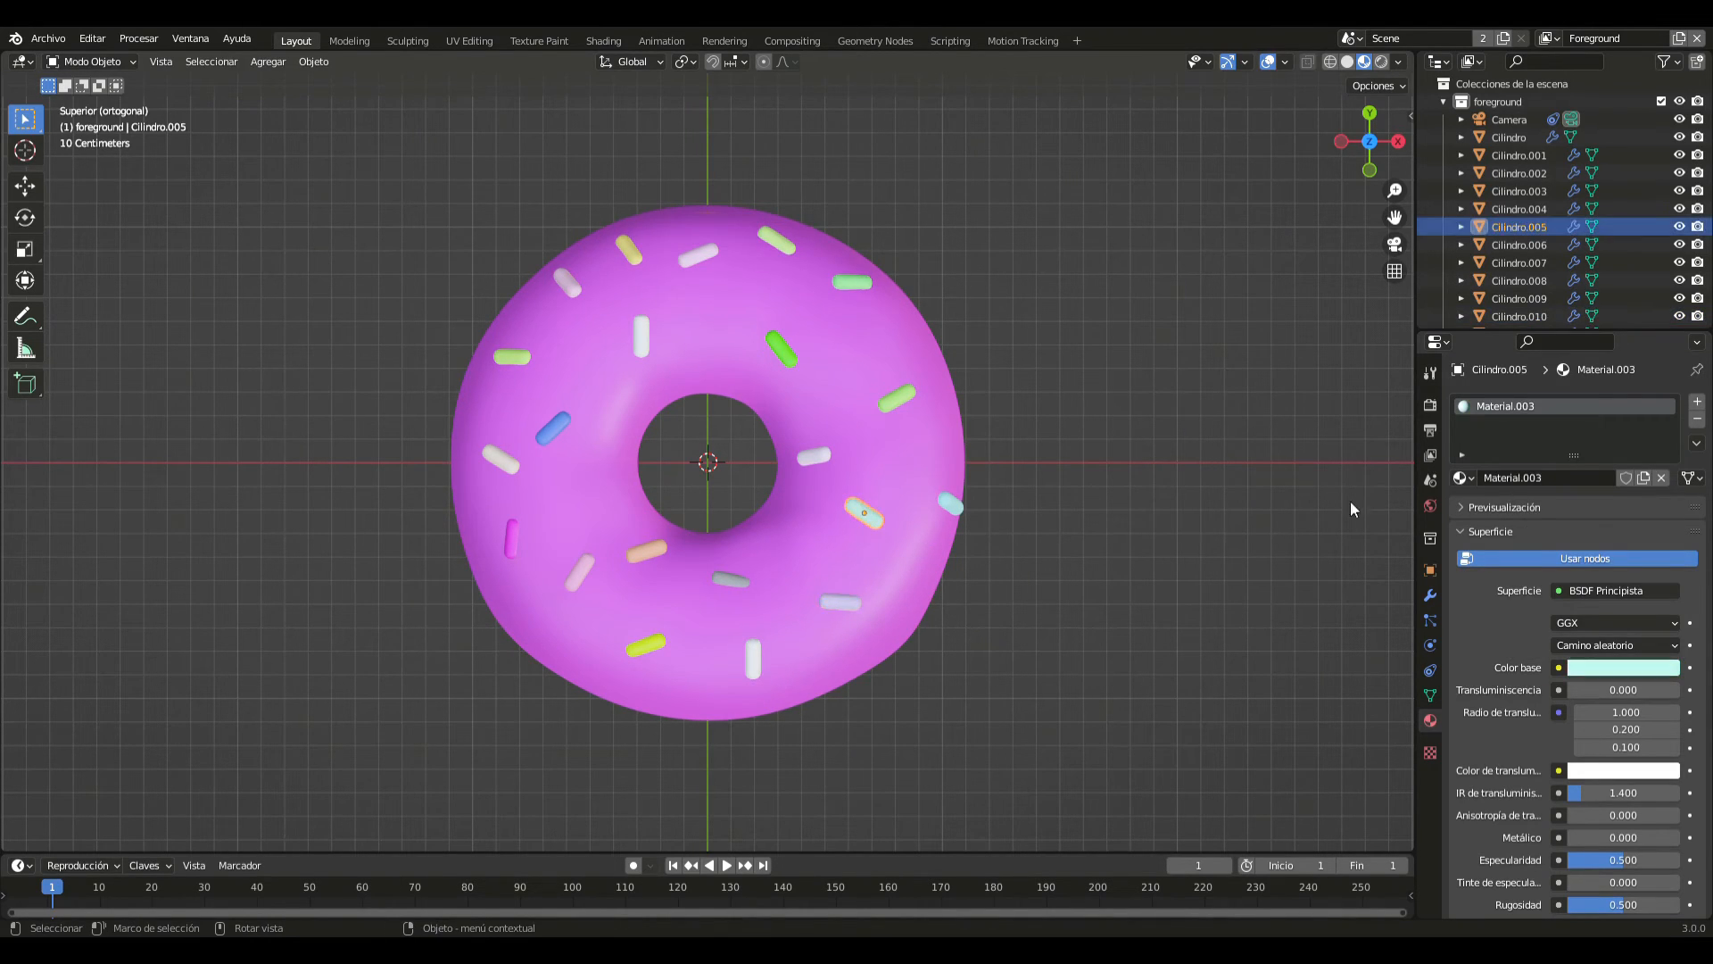
- Give the vertical sprinkle near the -Y edge, slightly toward +X, a new material with a light green base colour
left_click(749, 658)
left_click(1608, 480)
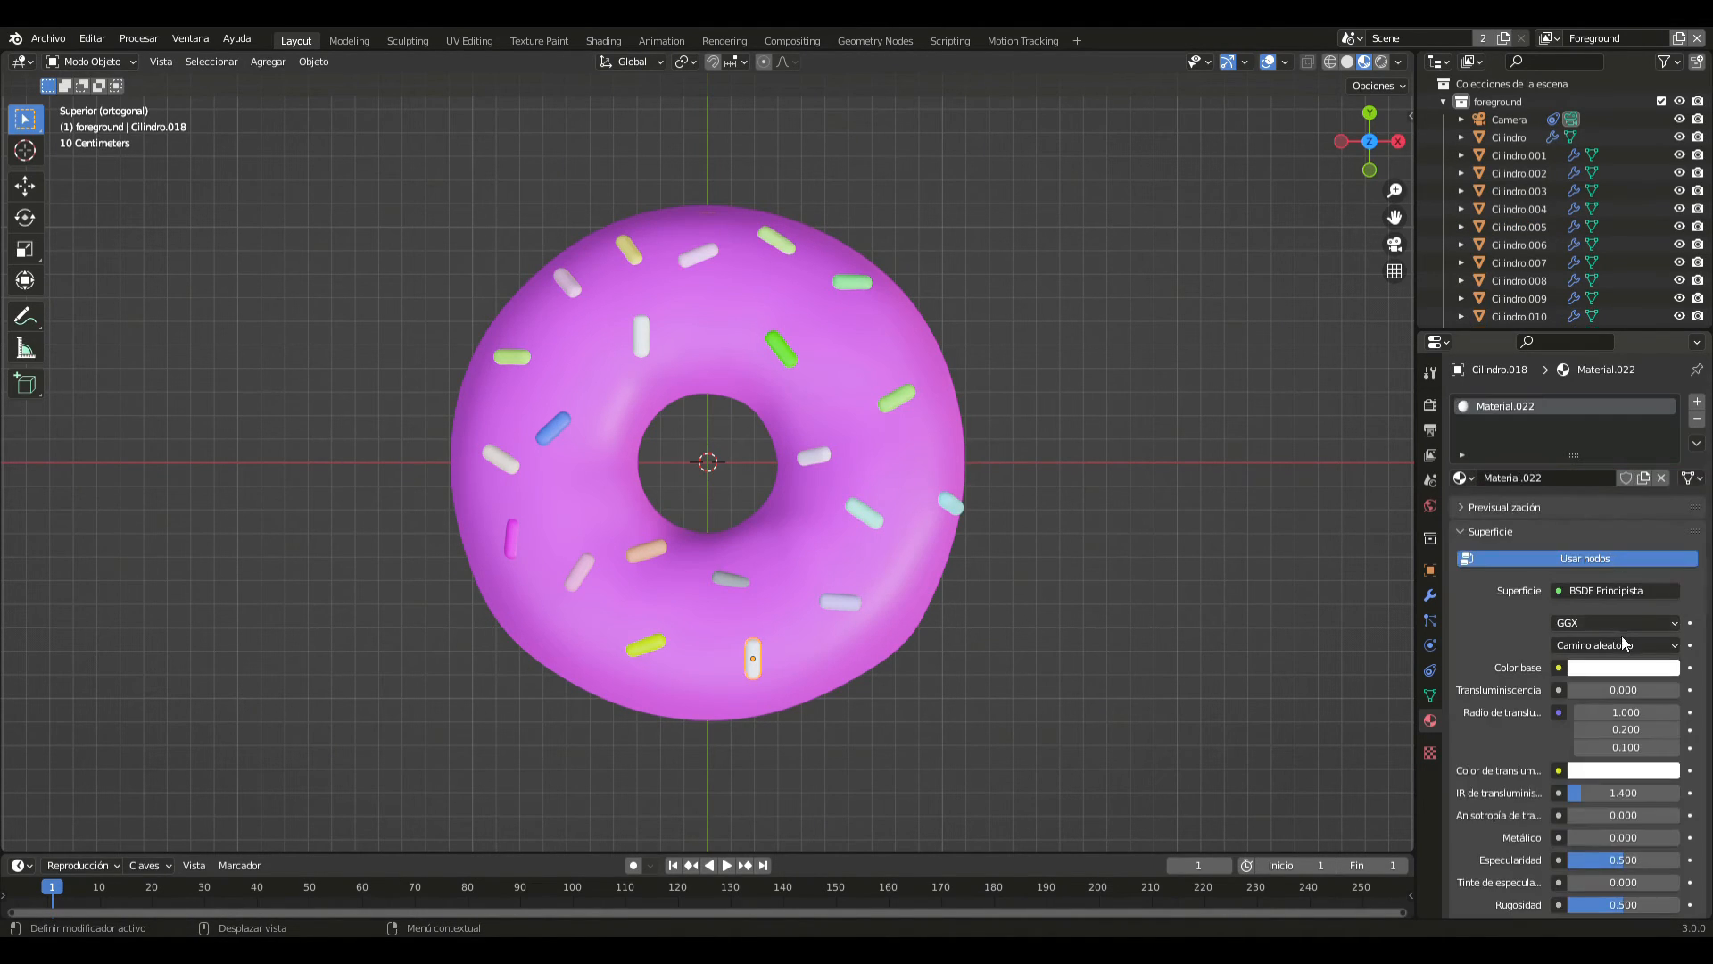
left_click(1615, 670)
left_click_drag(1594, 506, 1566, 466)
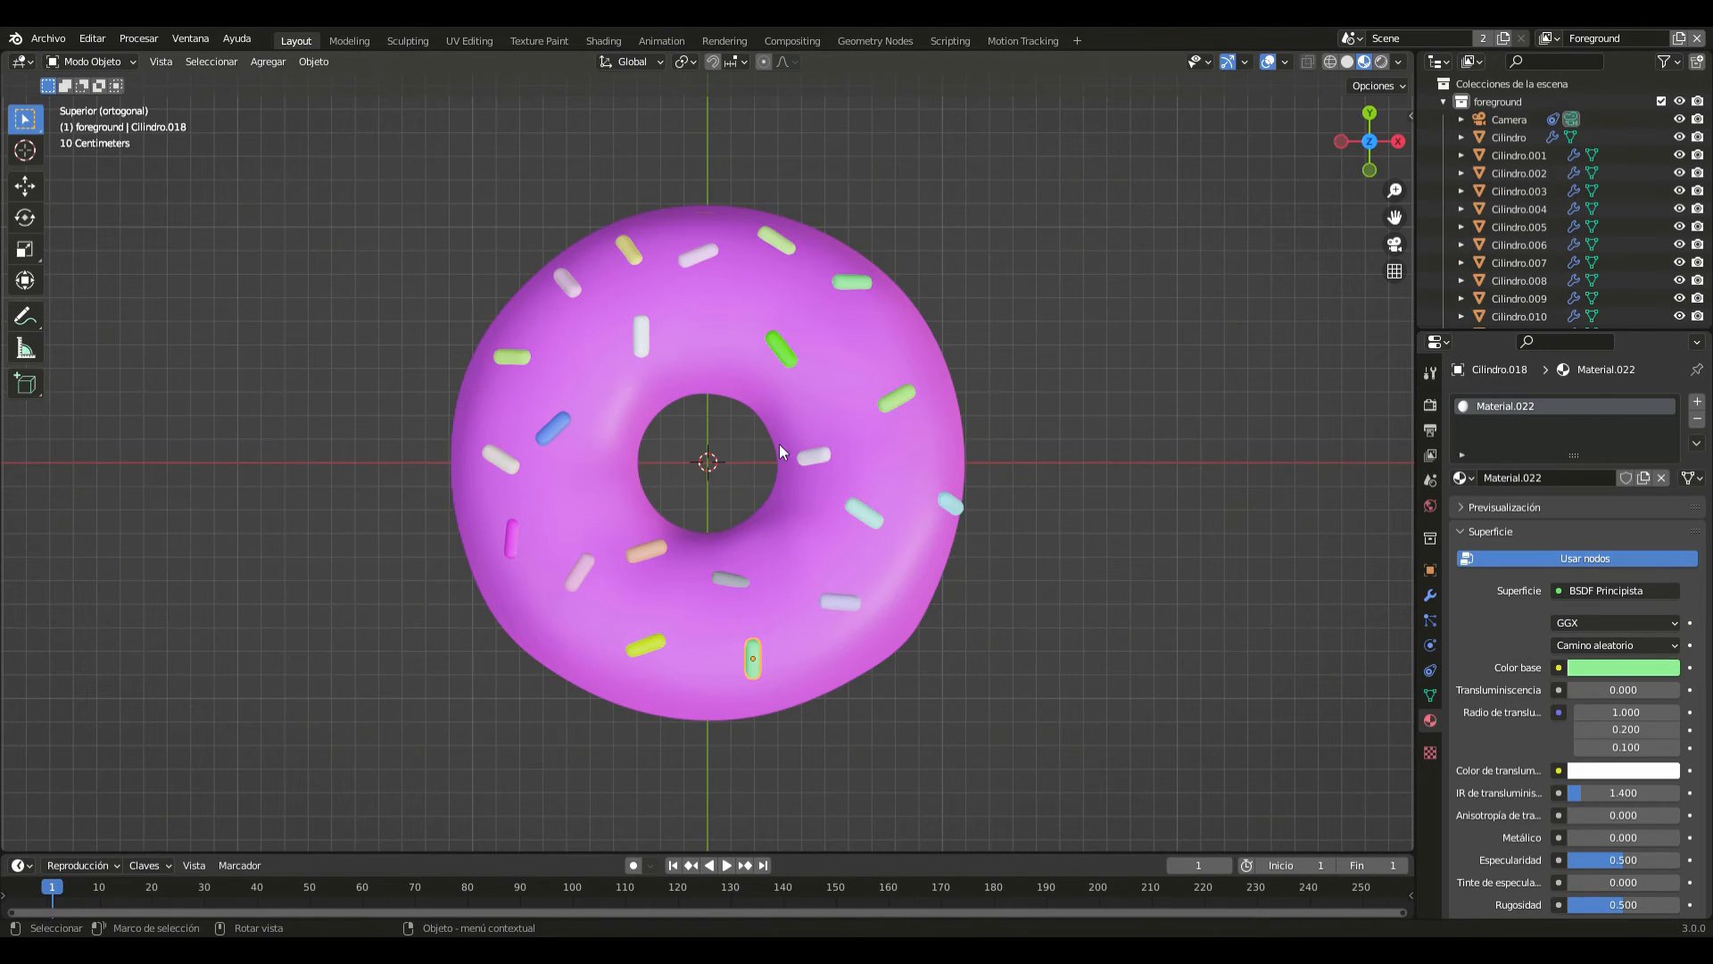
left_click(799, 457)
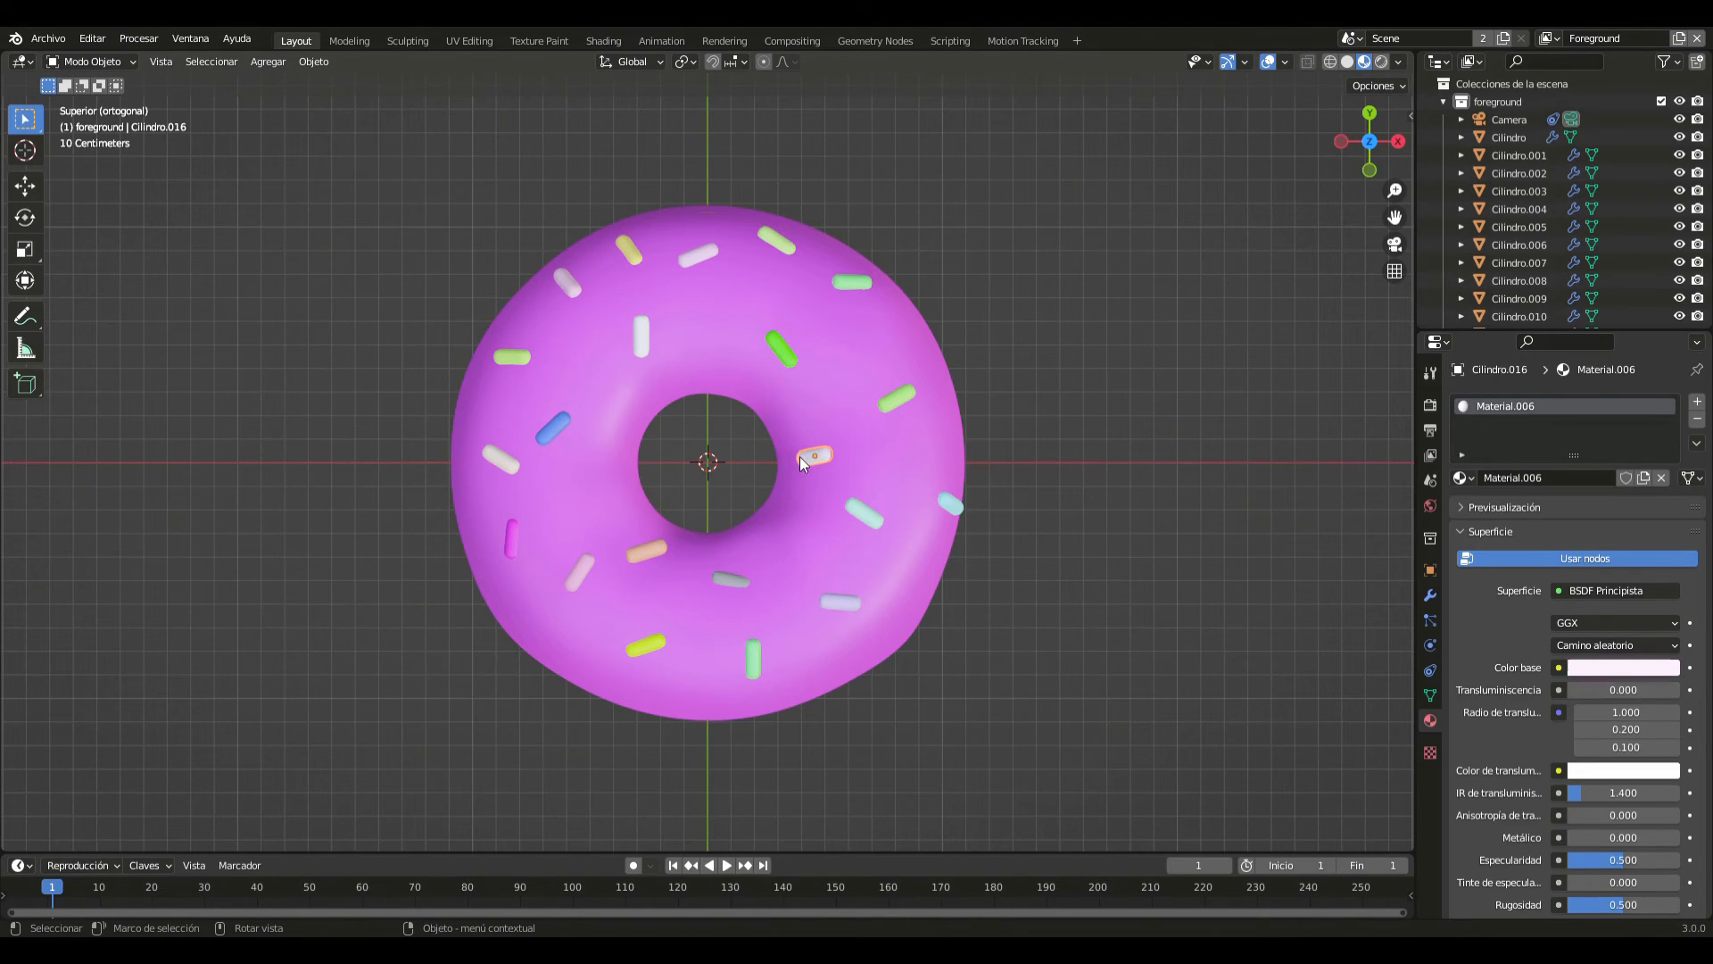
left_click(1094, 467)
- Apply the Subdivision modifier of the vertical light green sprinkle near the -Y edge
middle_click_drag(990, 475, 948, 366)
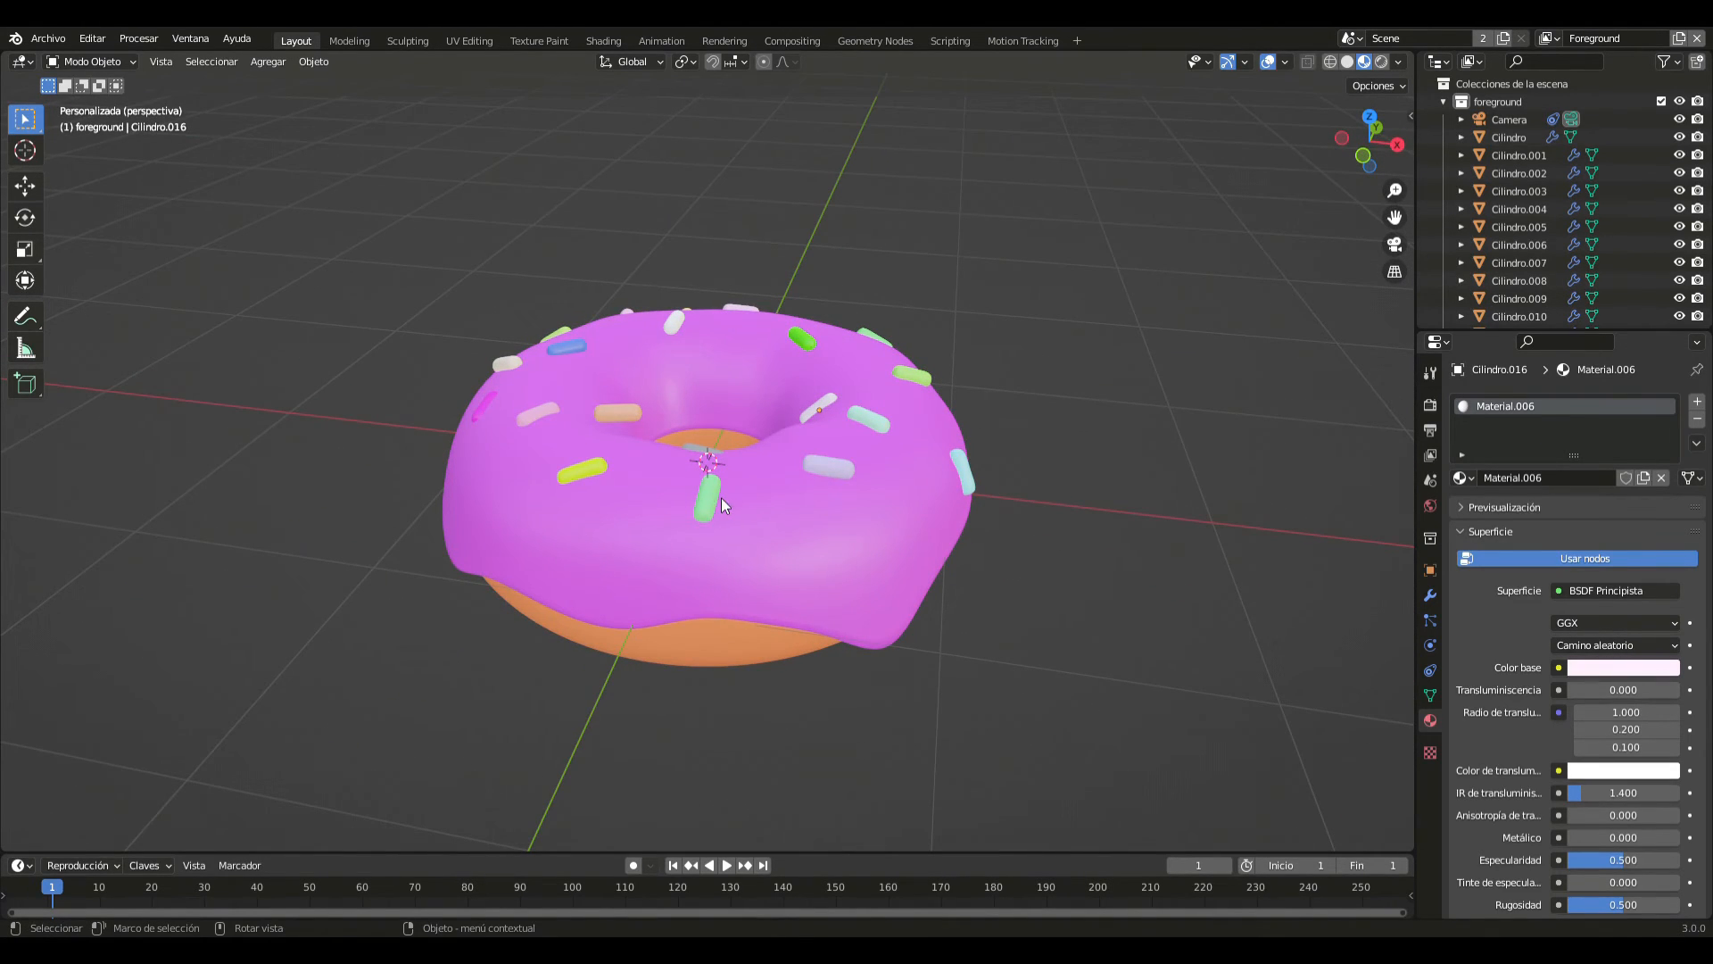
left_click(719, 498)
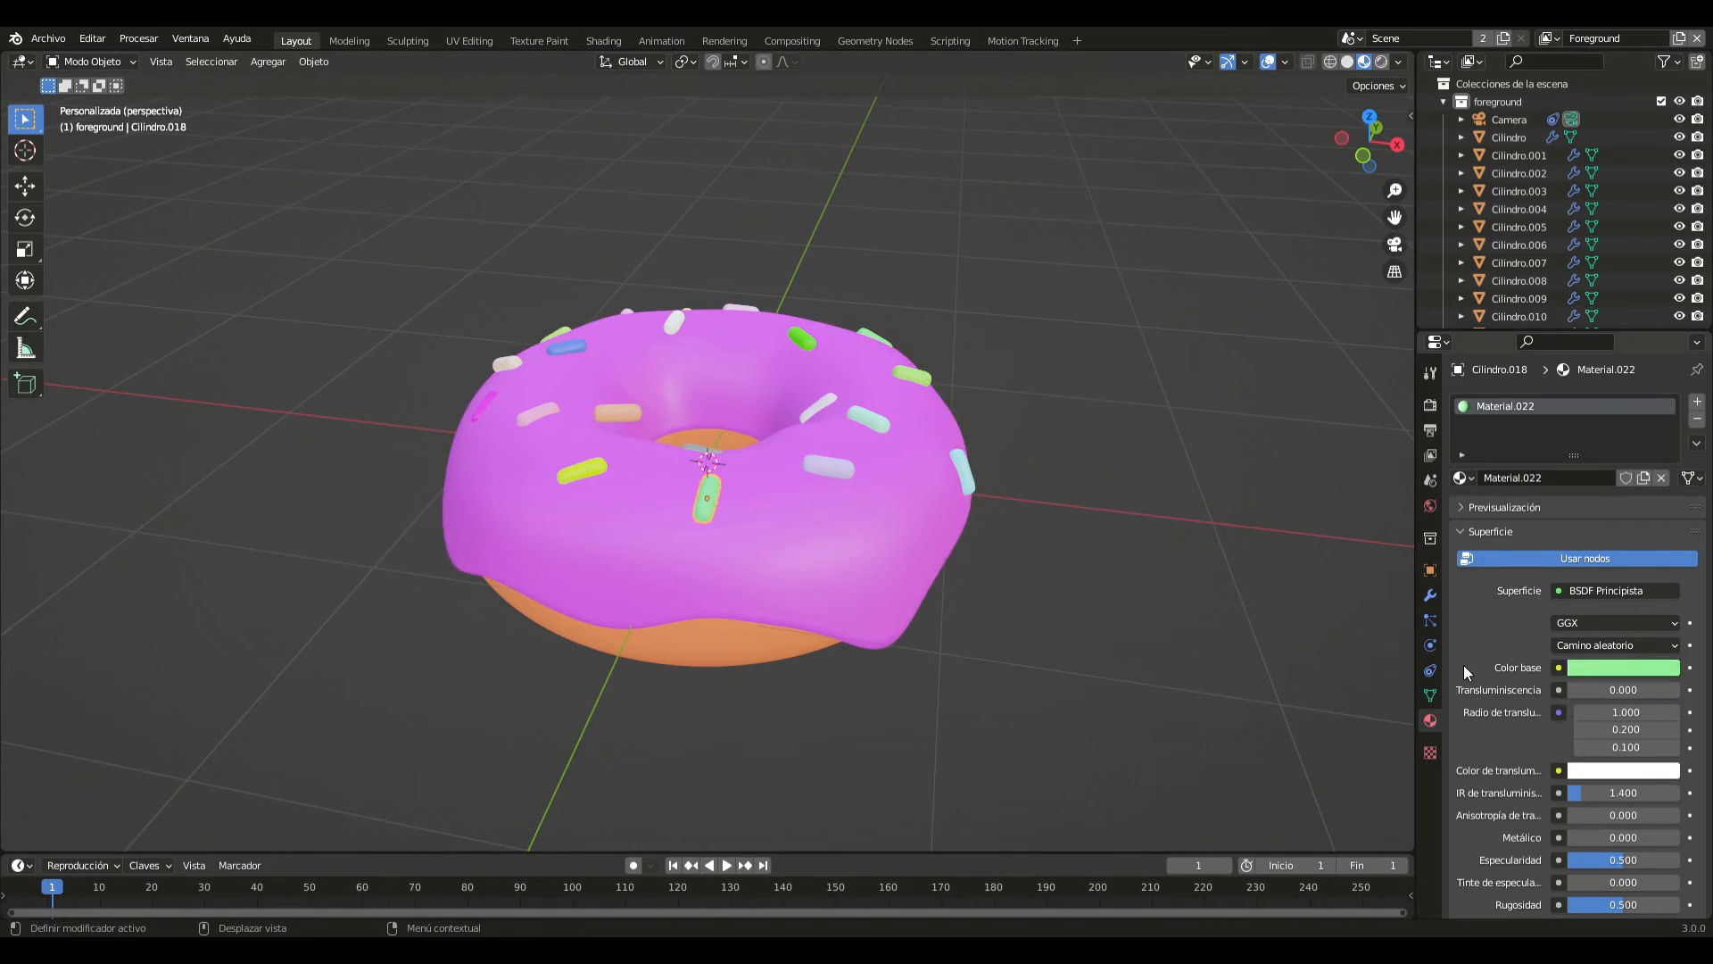
left_click(1431, 595)
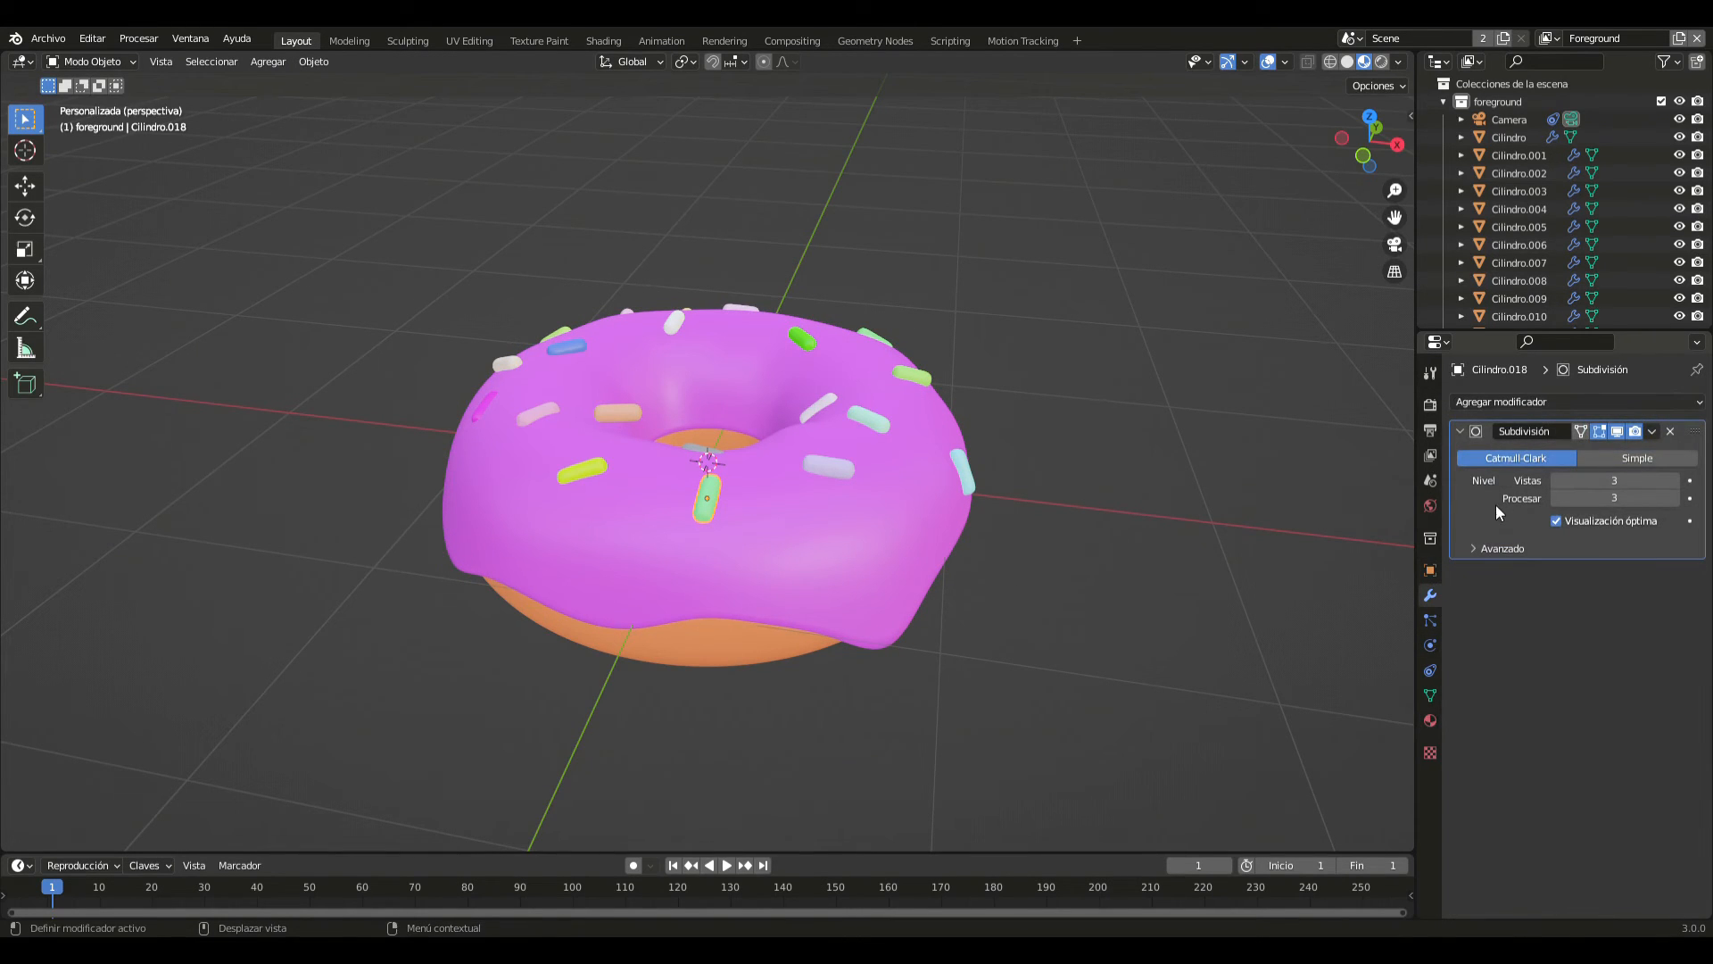
key("KP_7")
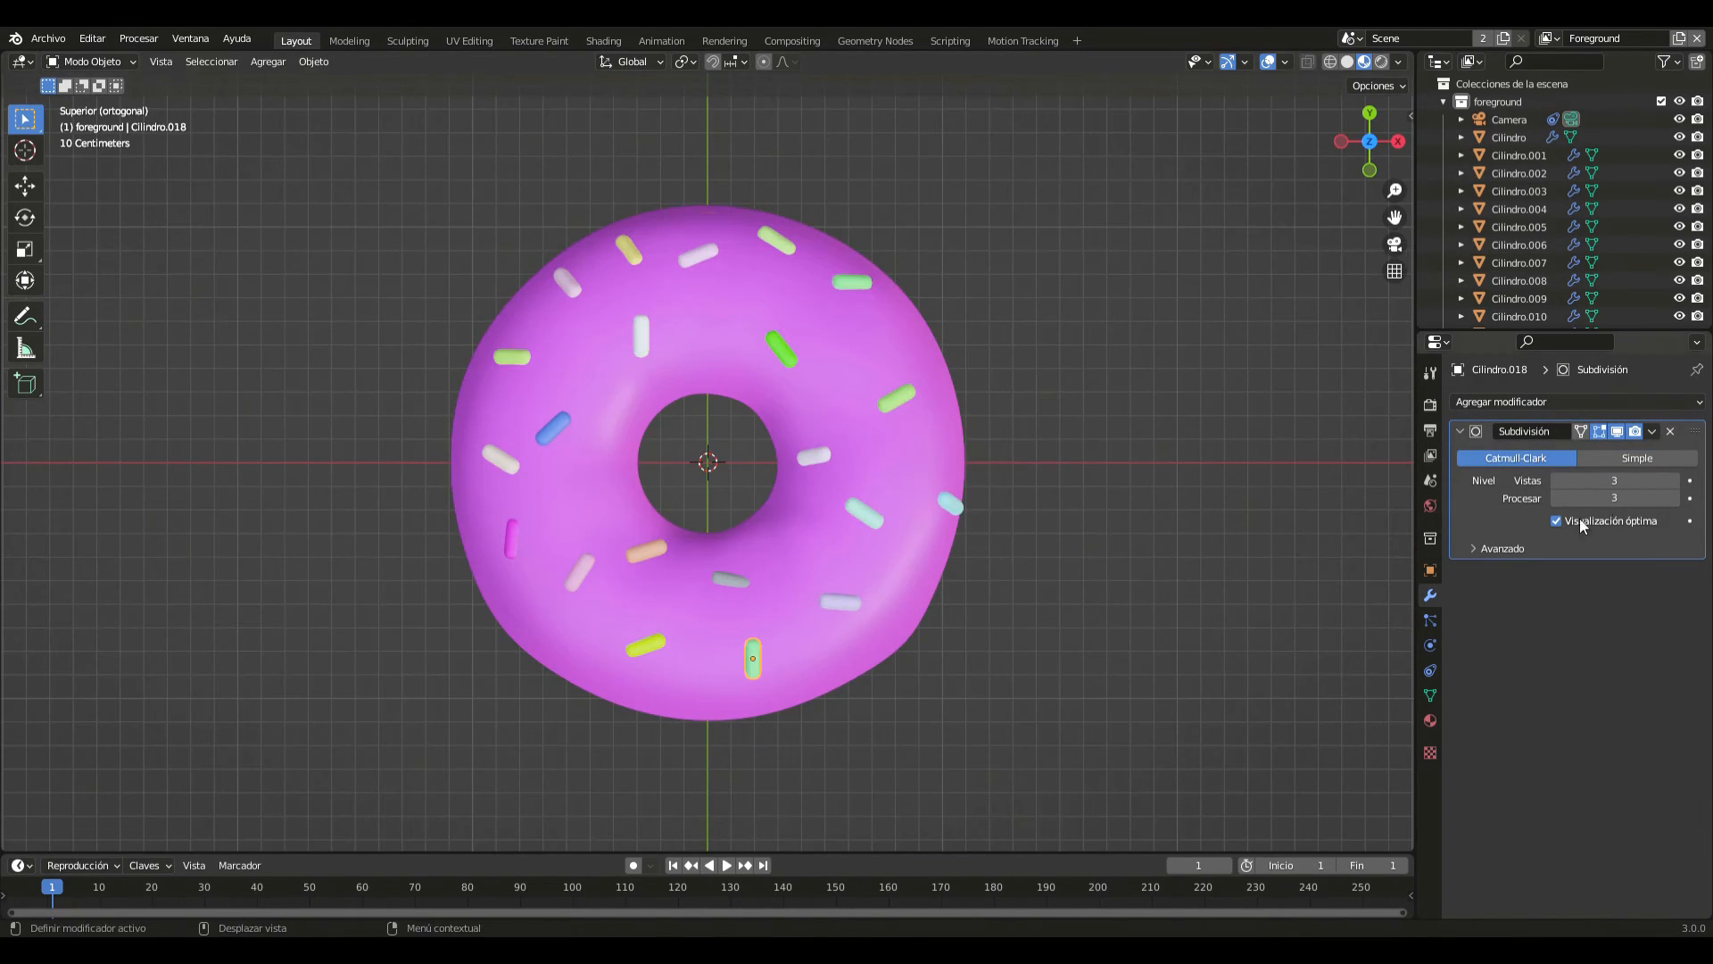
left_click(1652, 431)
left_click(1634, 452)
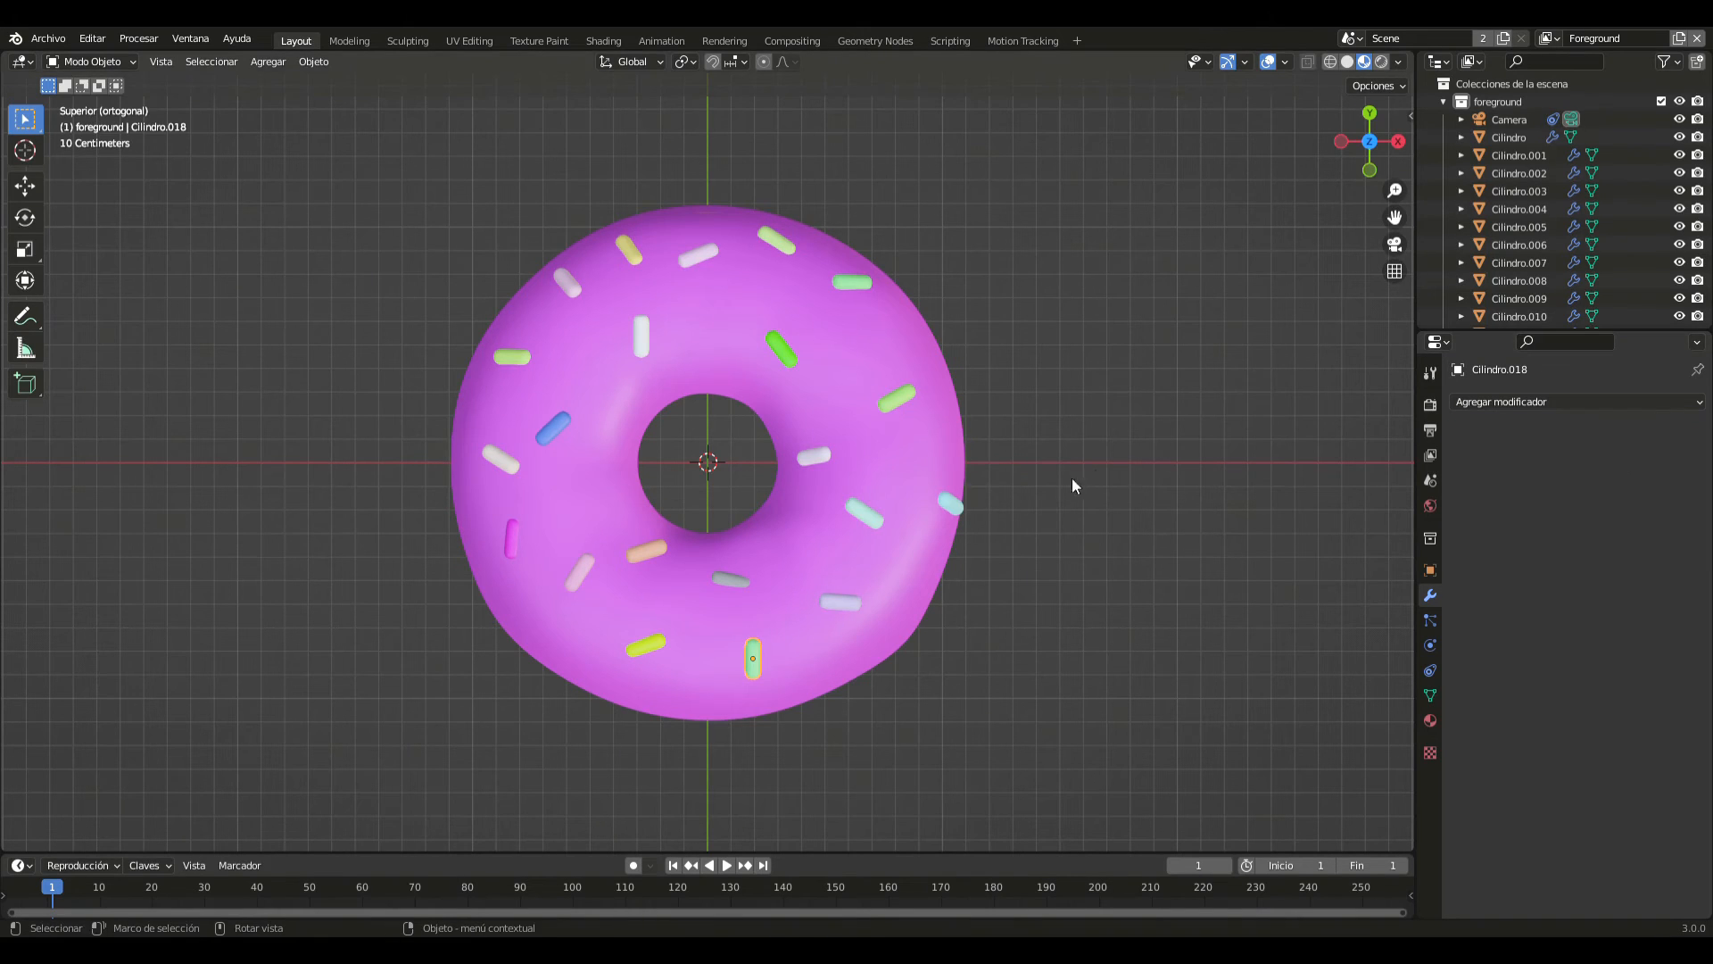
- Apply the Subdivision modifiers of the light cyan sprinkle at the outer +X edge and the slanted yellow-green sprinkle on the +X/+Y side
left_click(953, 506)
left_click(1652, 431)
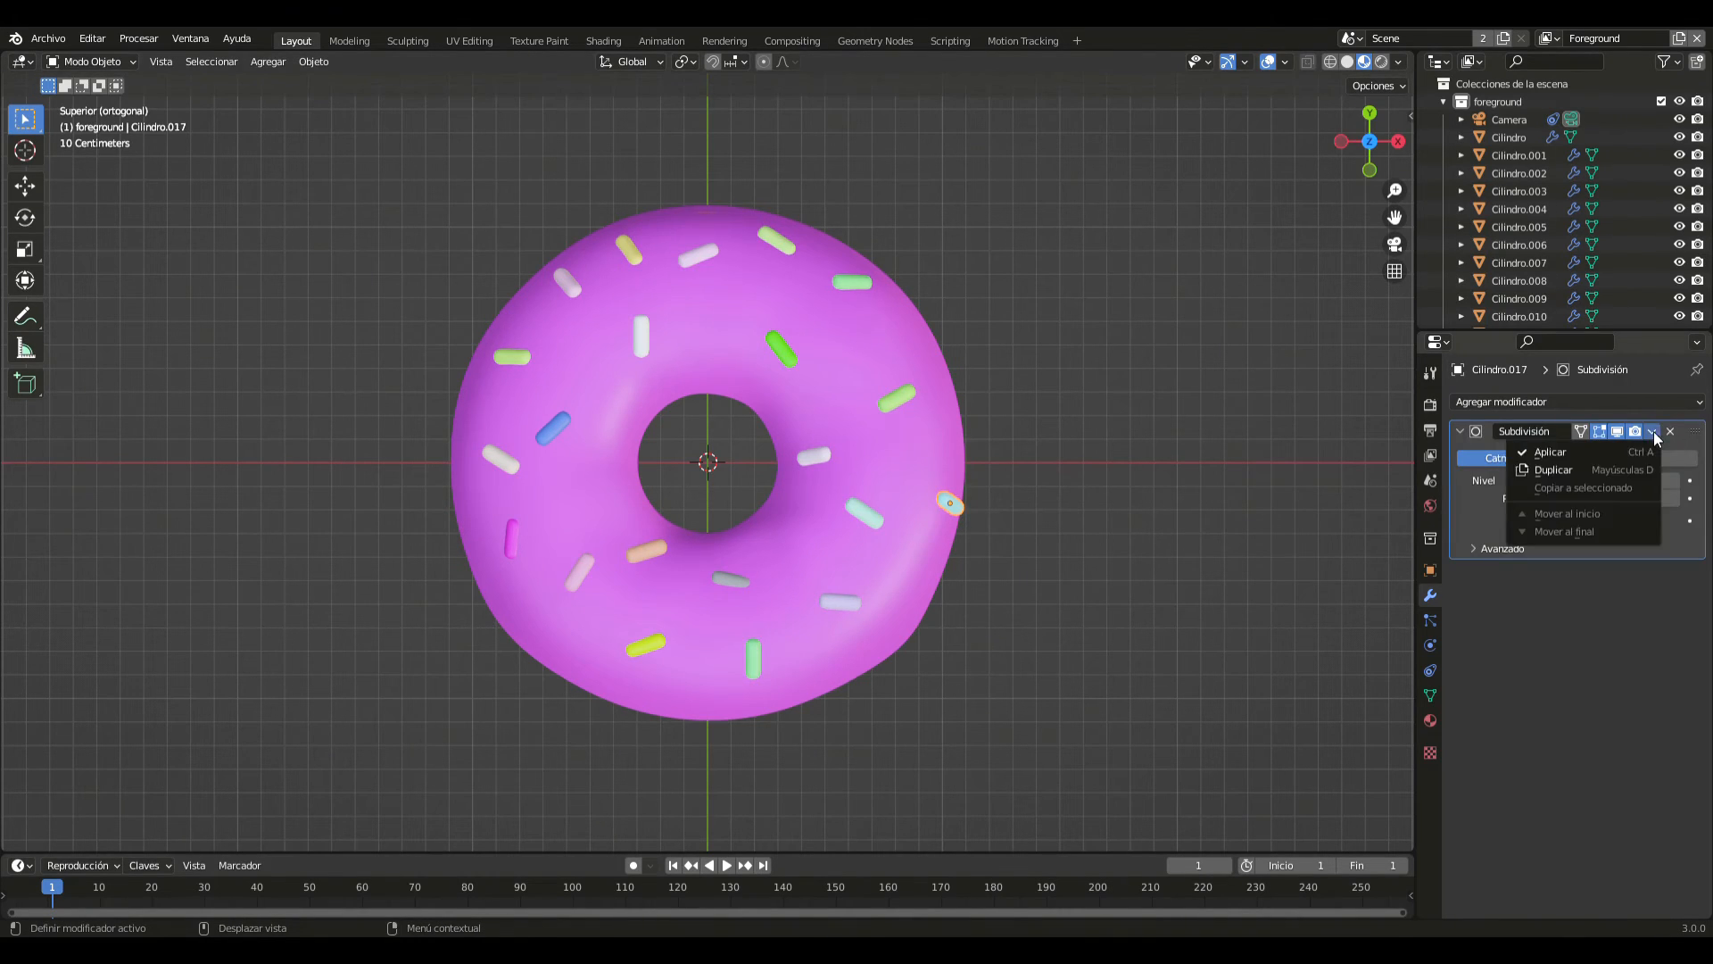
left_click(1621, 449)
left_click(898, 399)
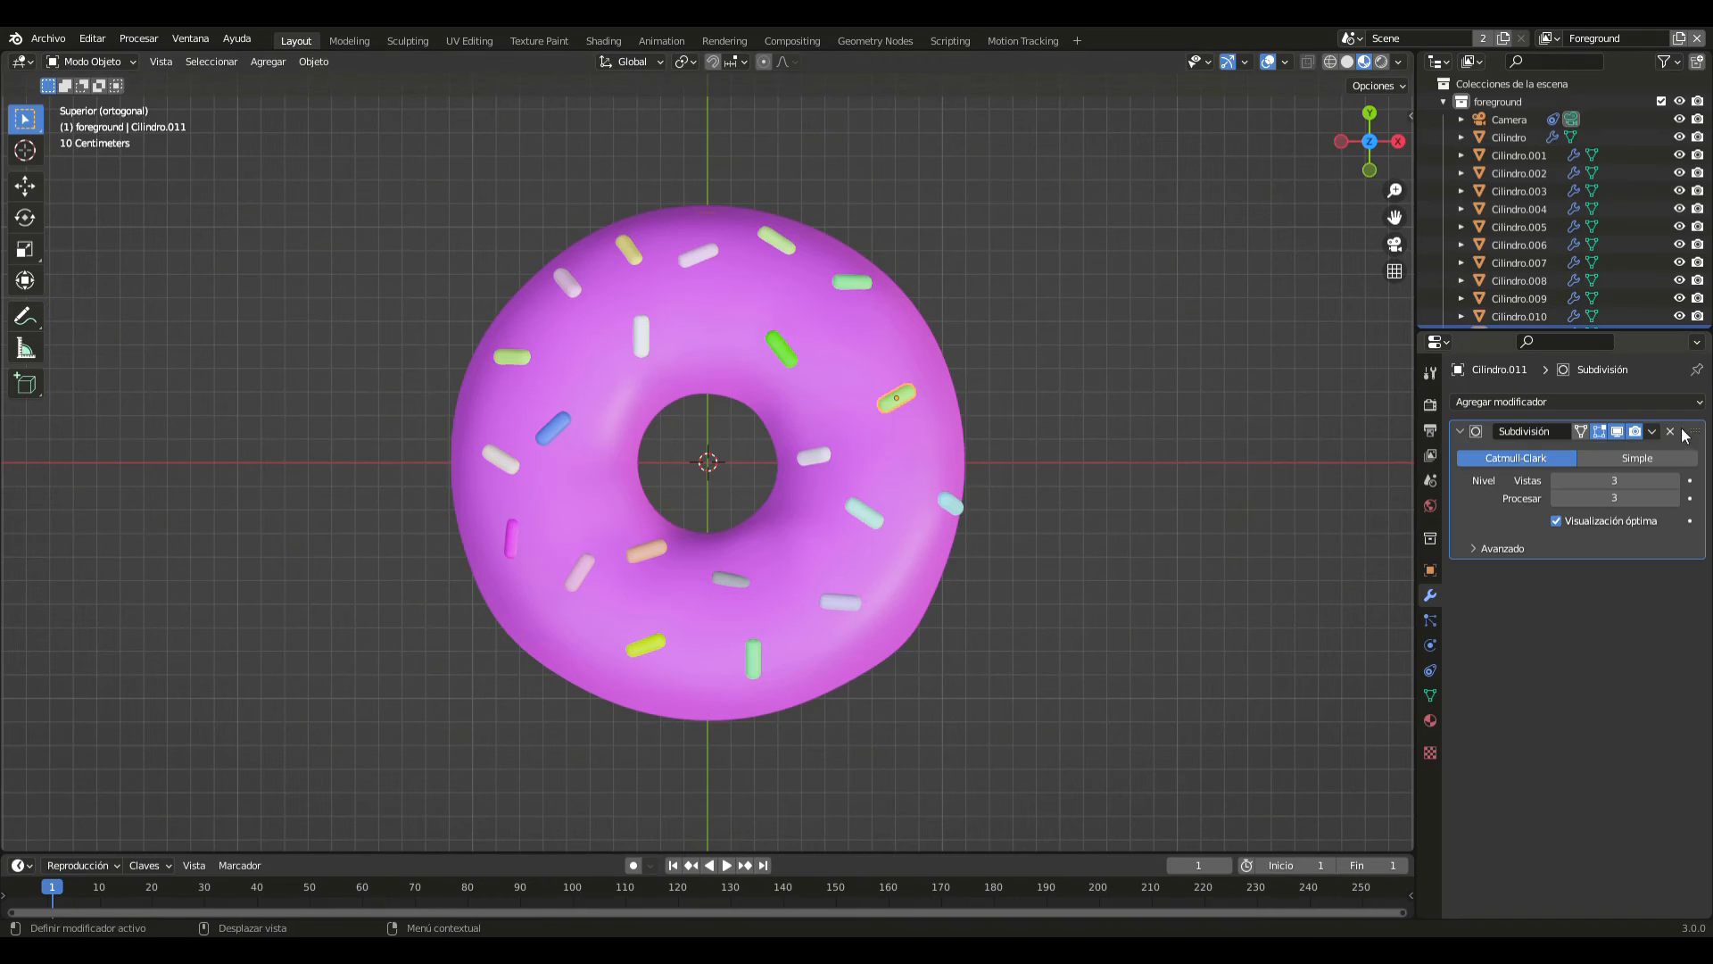
left_click(1653, 431)
left_click(1628, 450)
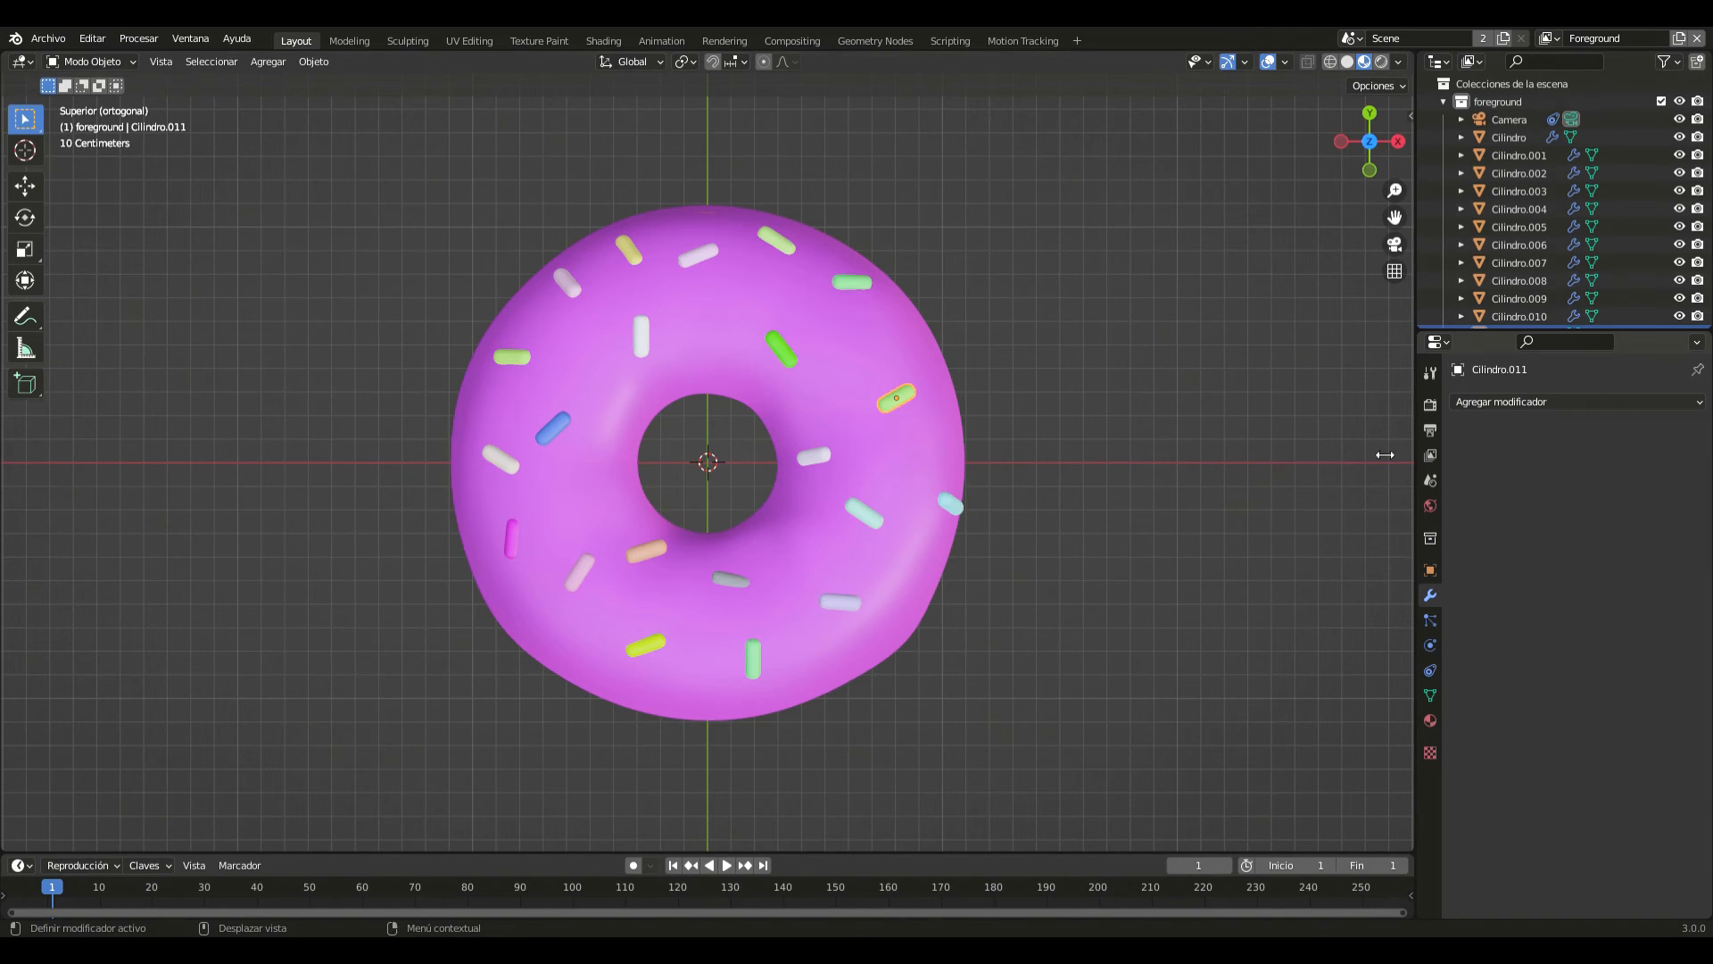
- Apply the Subdivision modifiers of the turquoise sprinkle midway across the +X side and the pale sprinkle beside the hole on the X axis
left_click(867, 510)
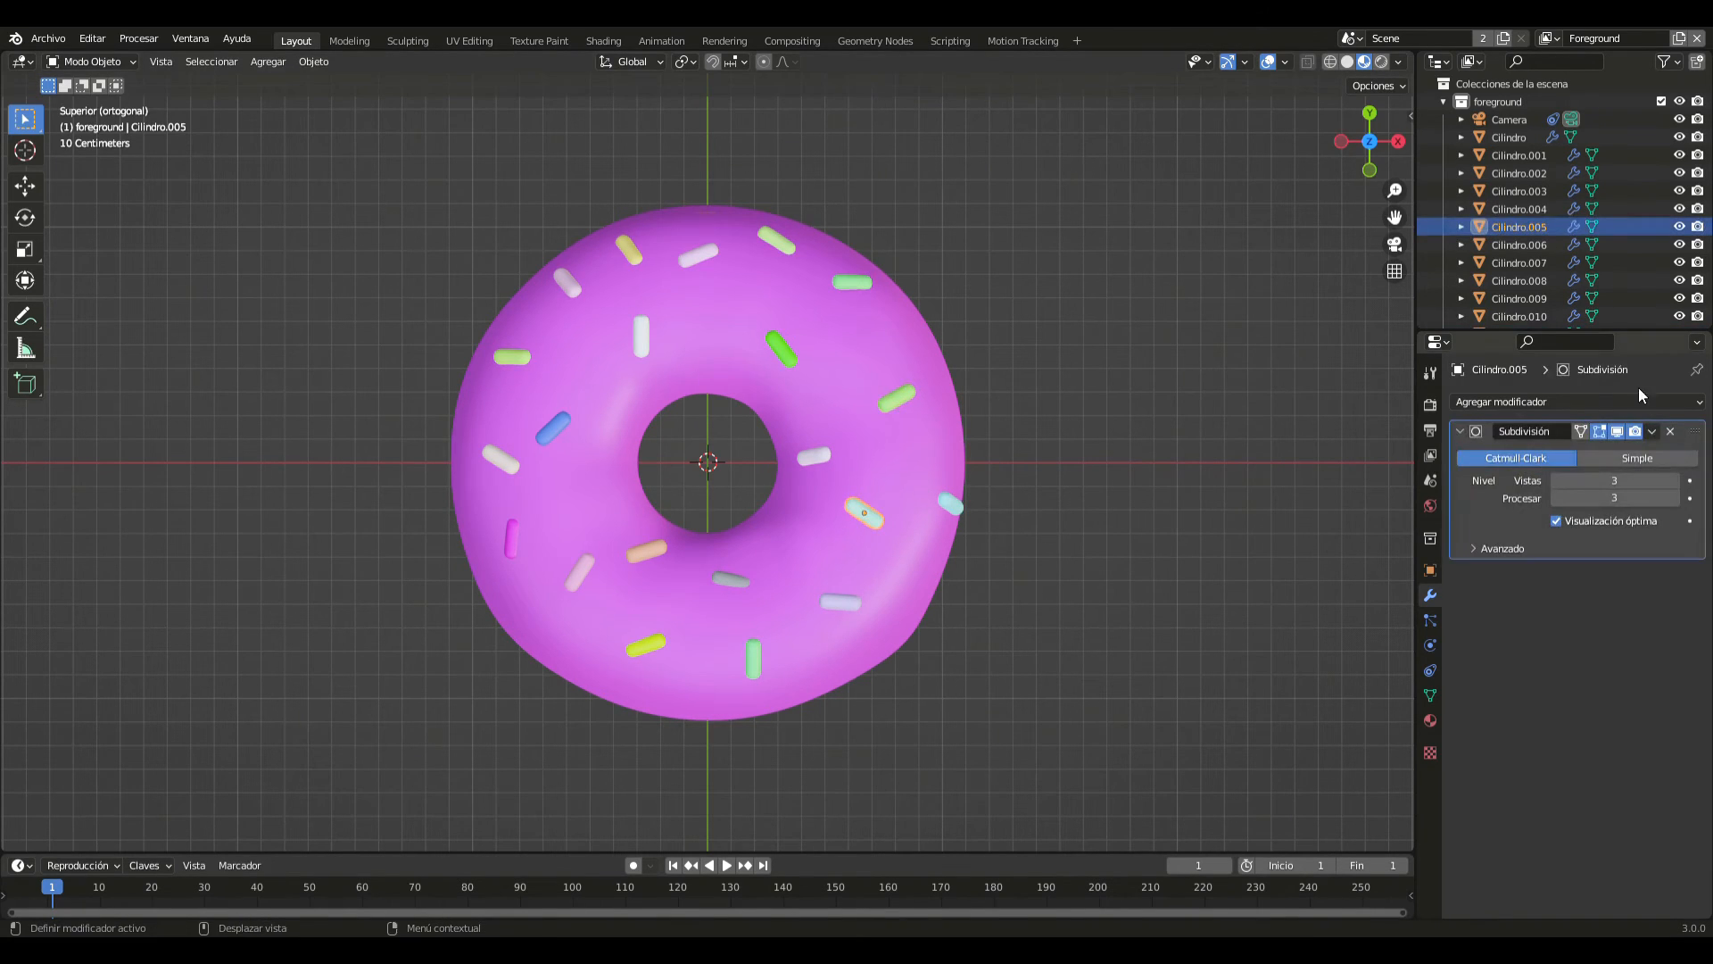
left_click(1652, 431)
left_click(1628, 450)
left_click(803, 458)
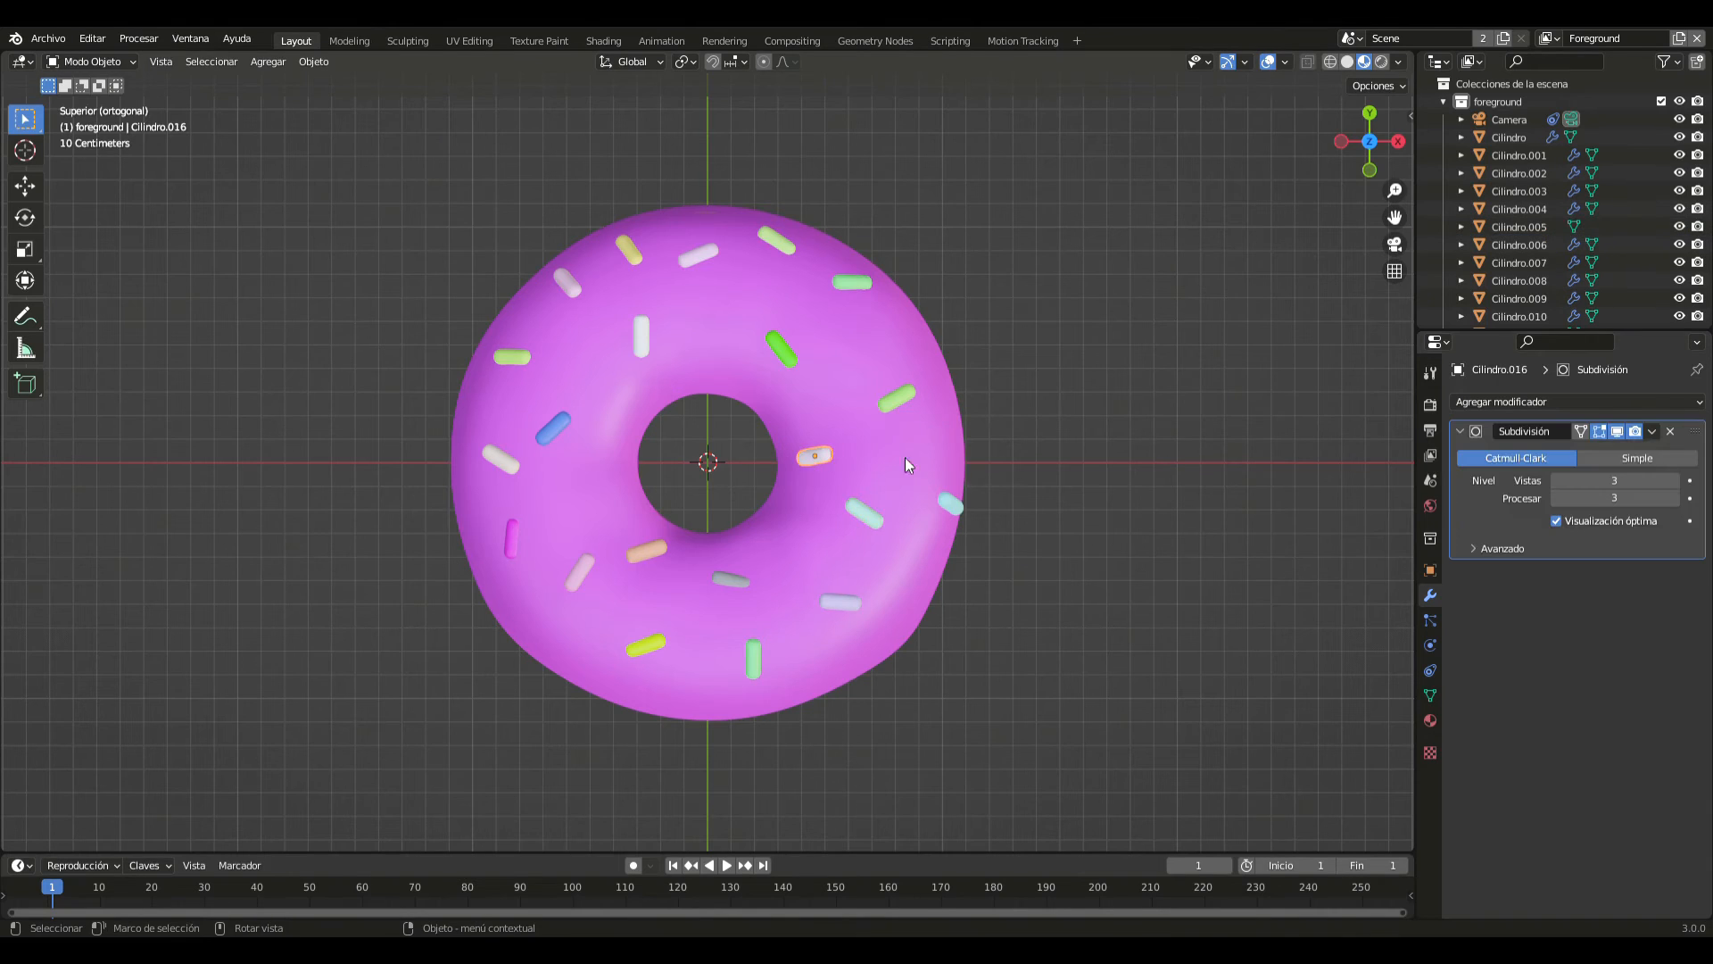
left_click(1652, 431)
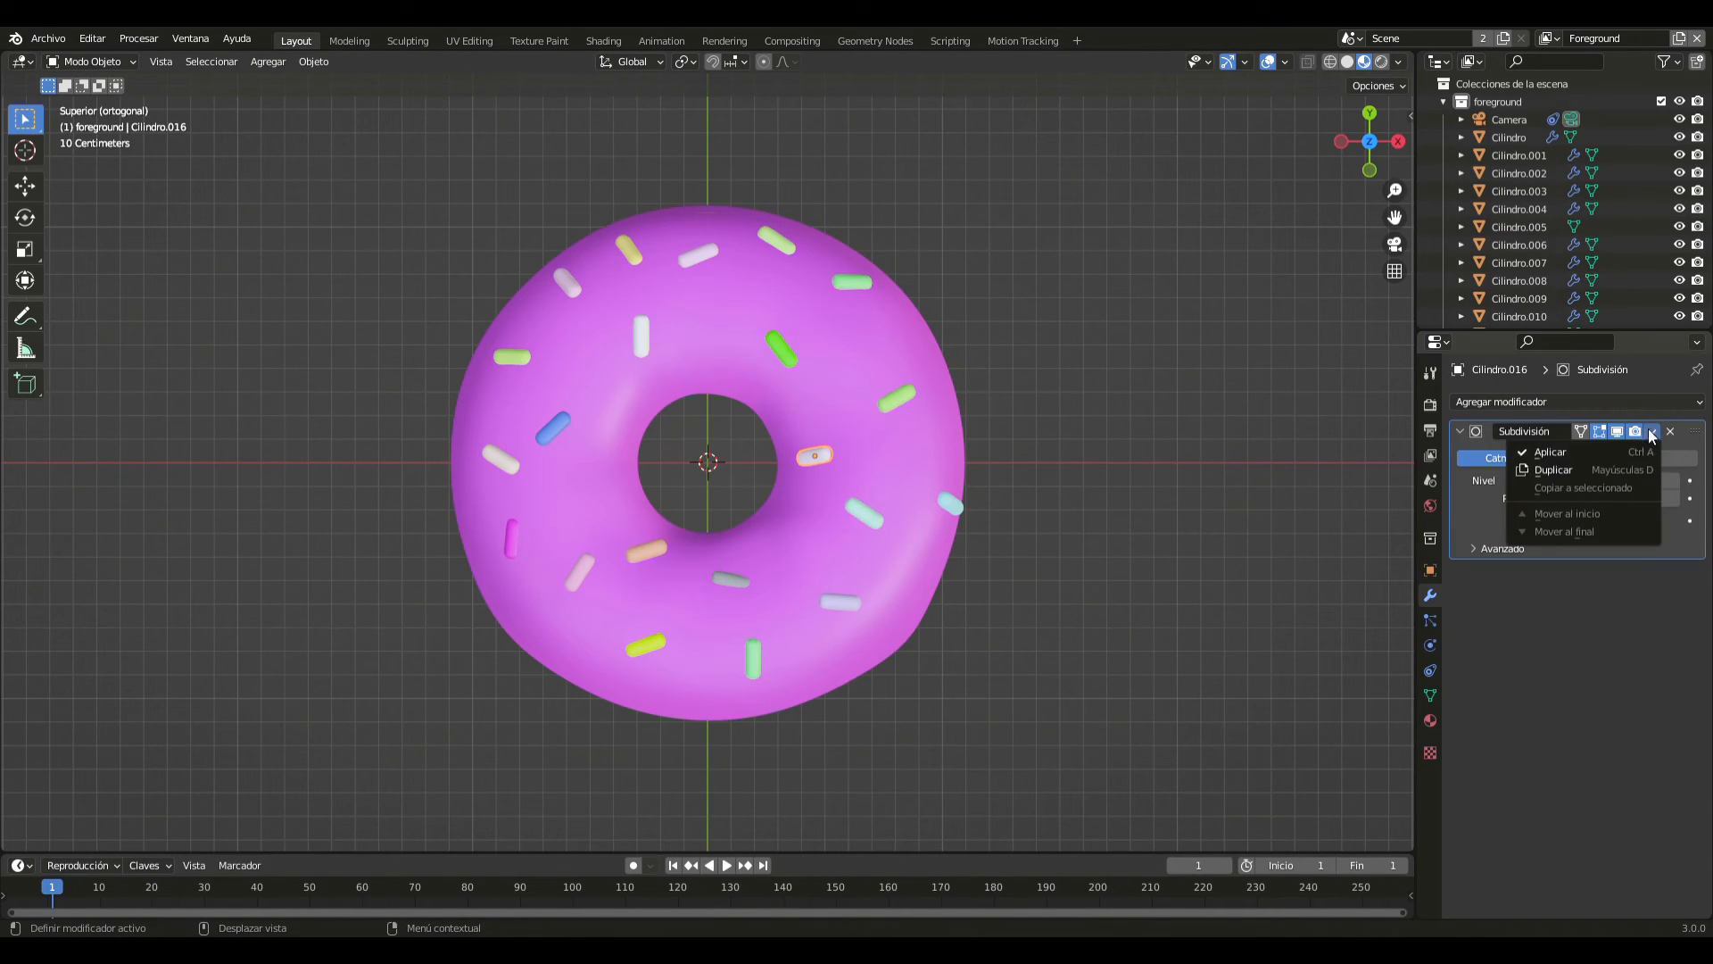
left_click(1603, 452)
- Apply the Subdivision modifiers of the grey sprinkle just below the hole and the pale blue sprinkle on the +X/-Y side
left_click(834, 599)
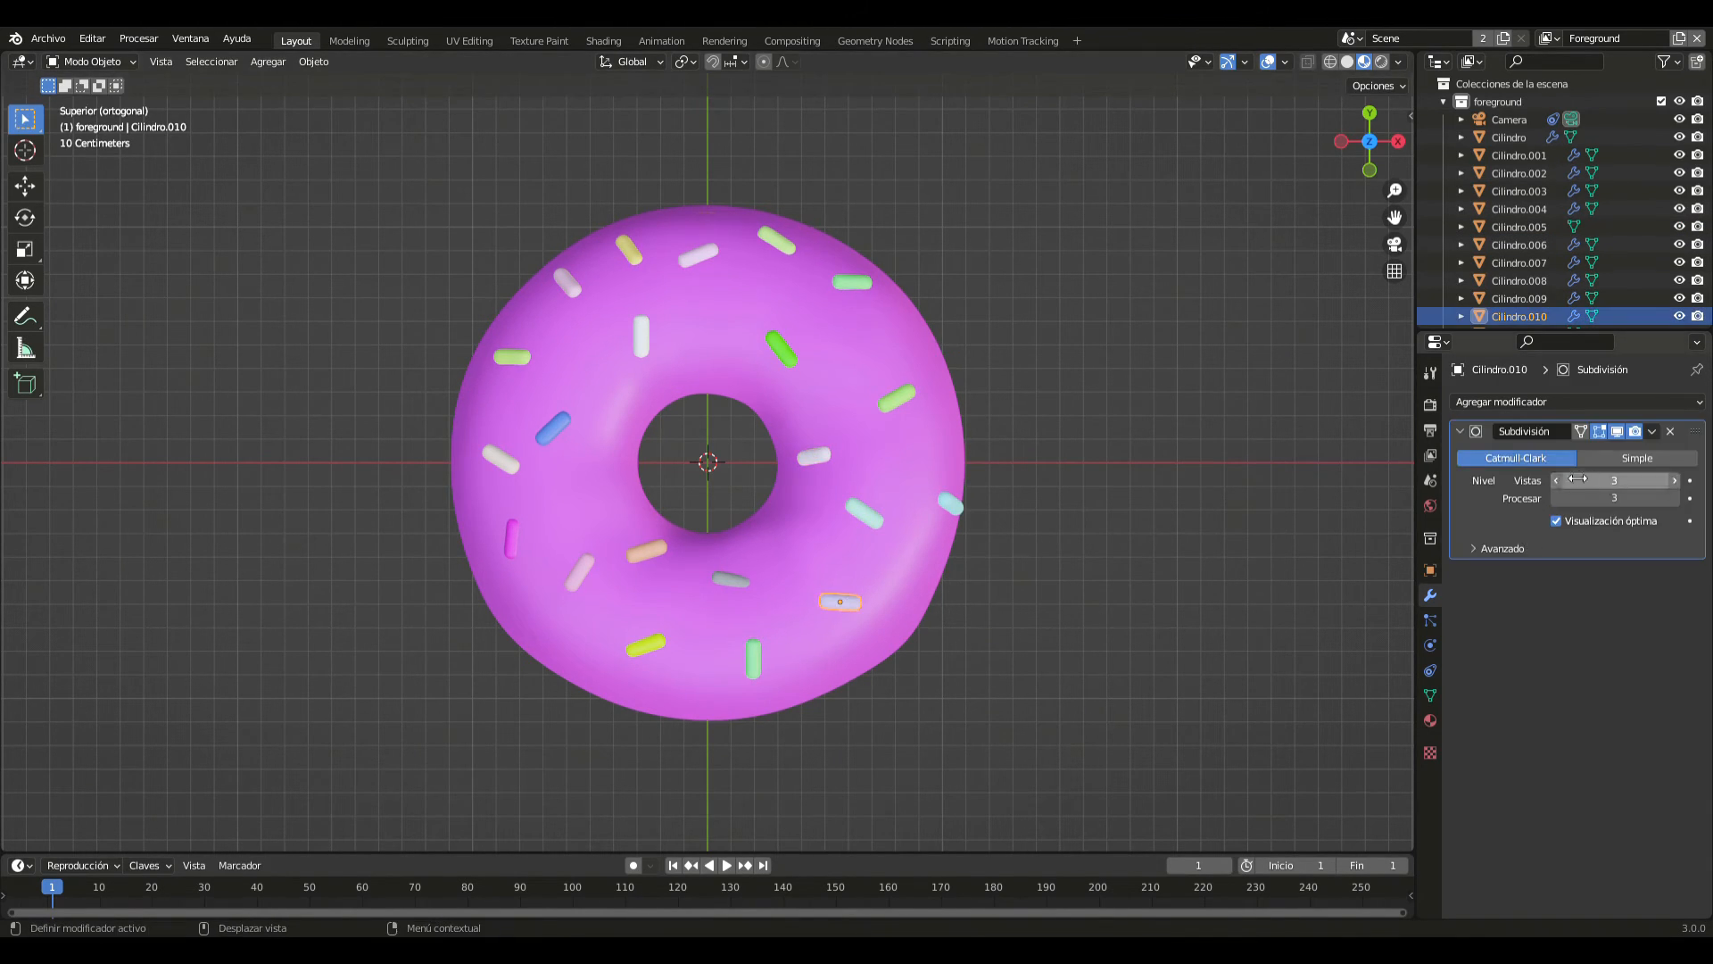
left_click(1652, 431)
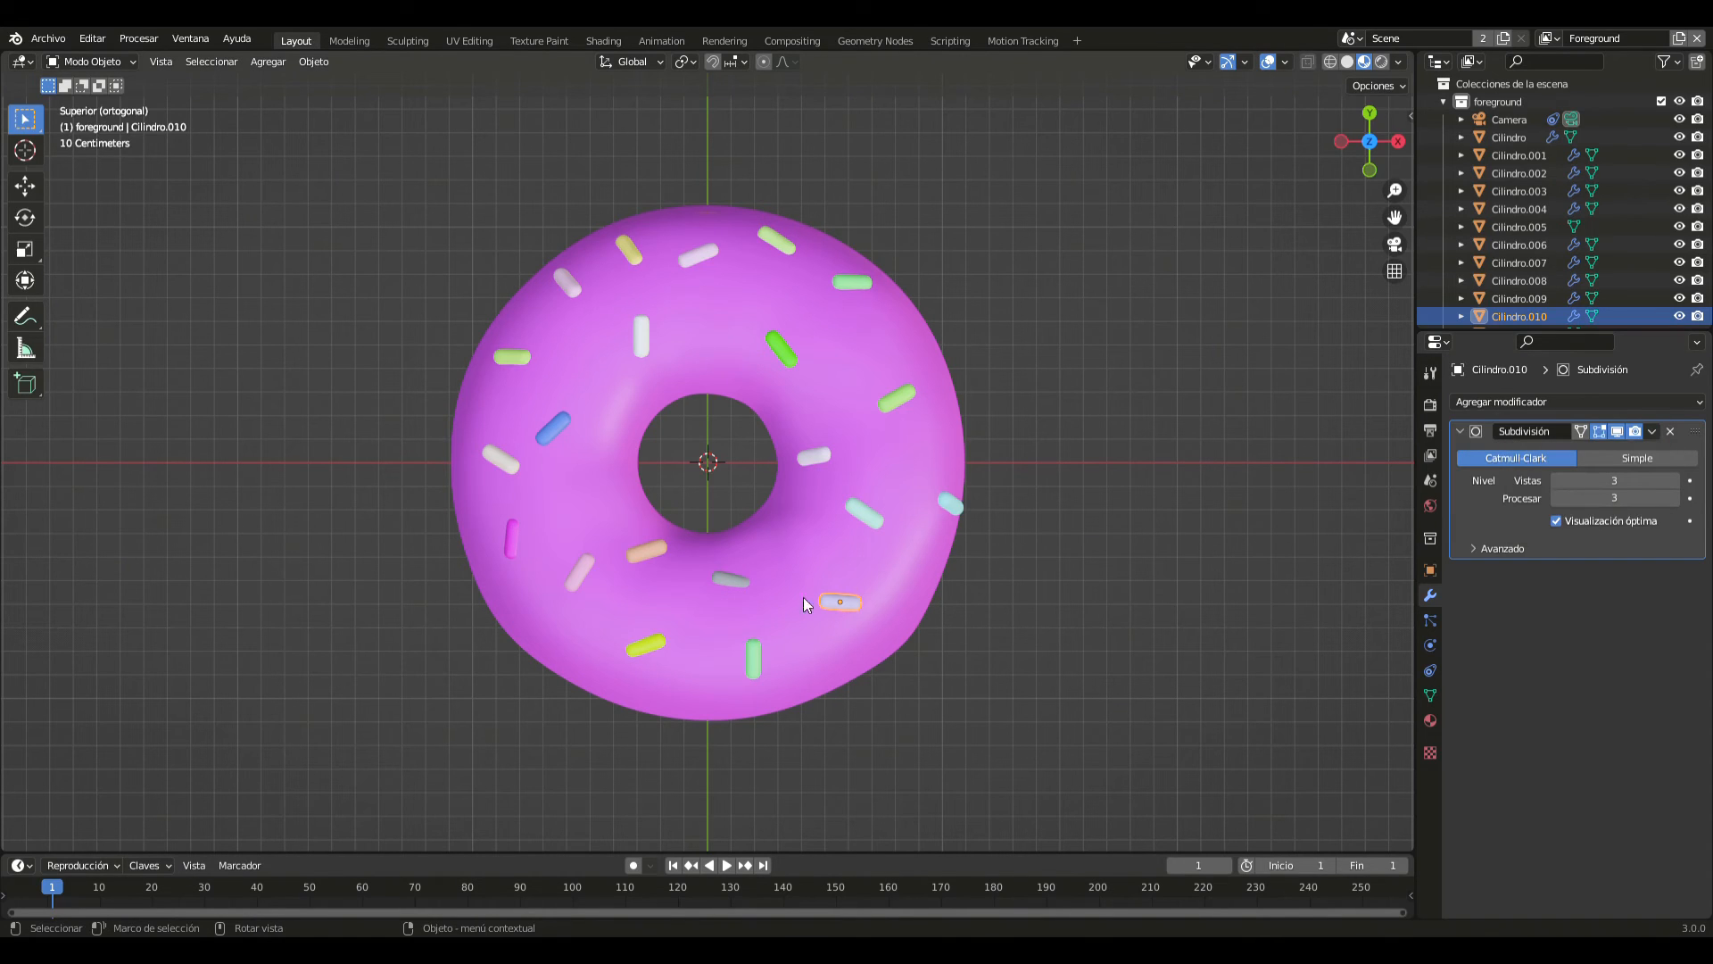
left_click(725, 579)
left_click(1652, 433)
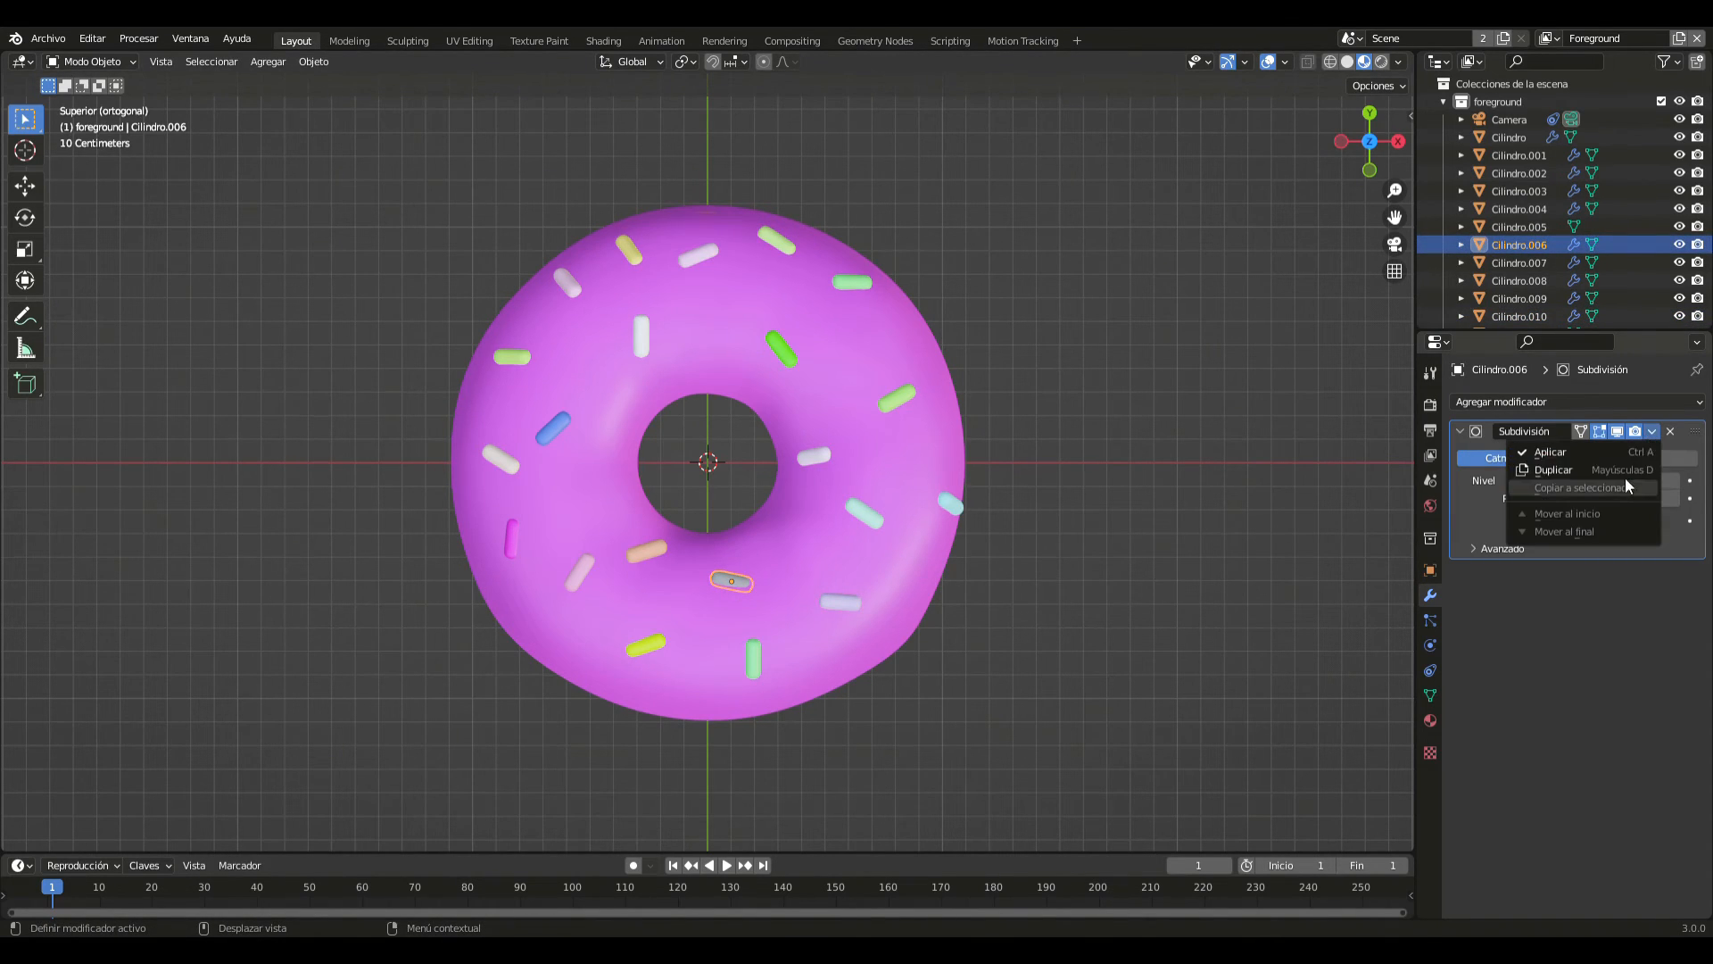
left_click(1615, 451)
left_click(848, 598)
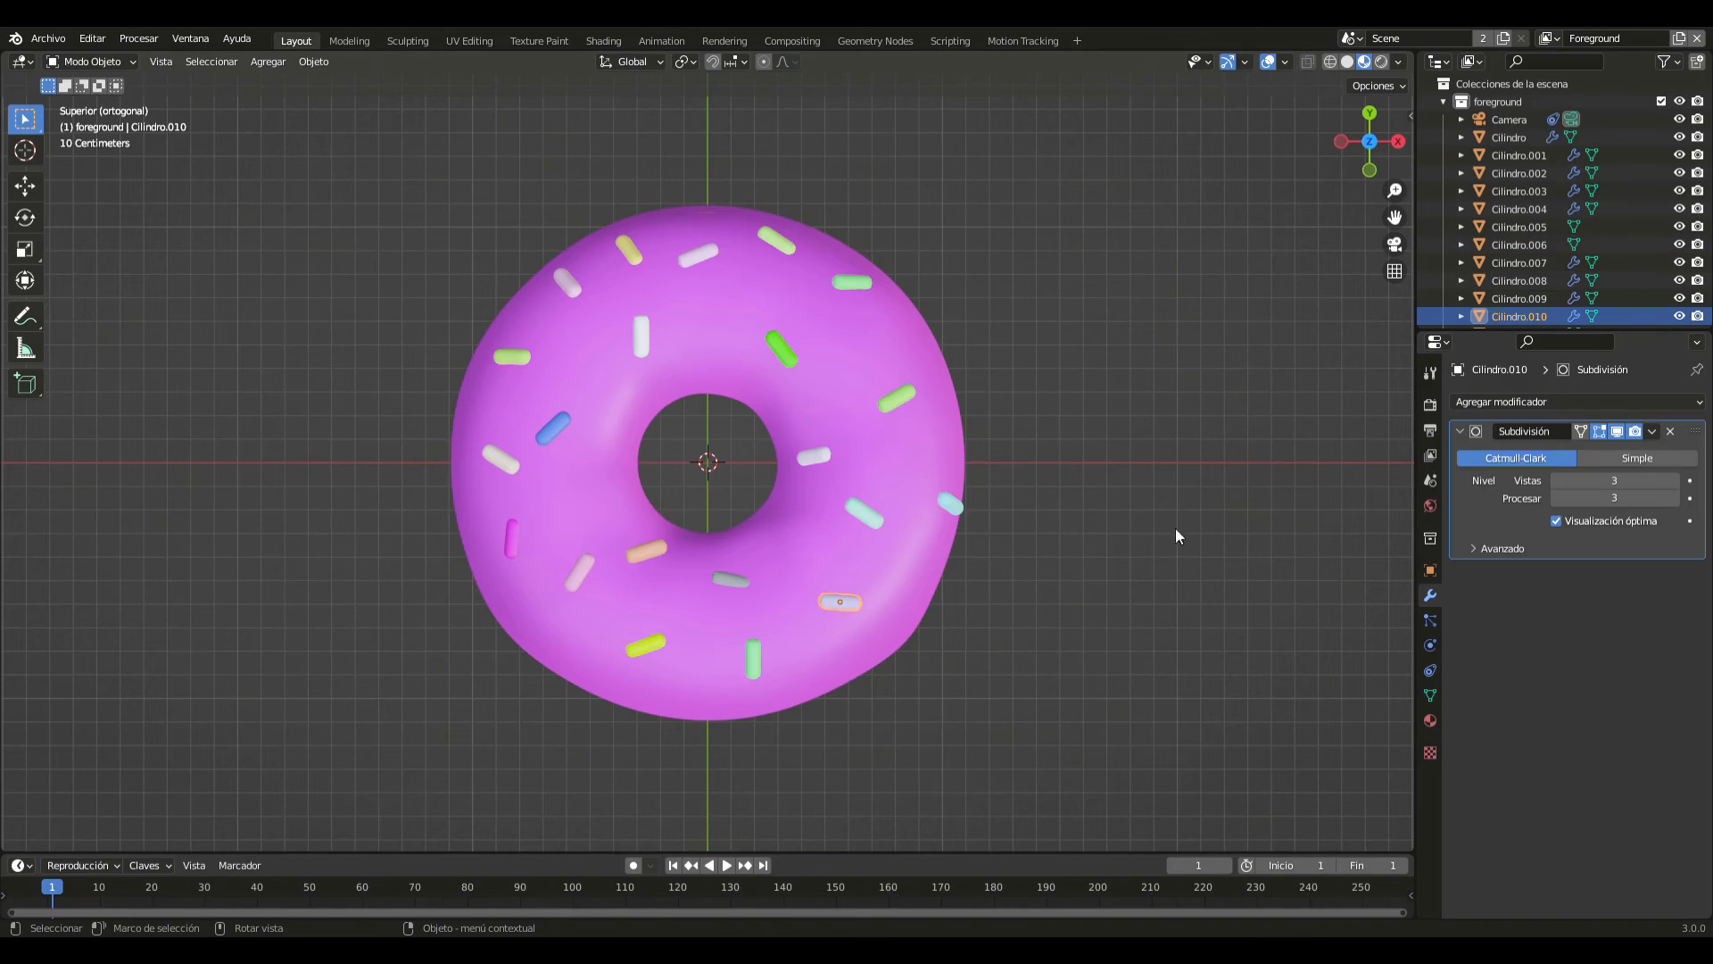
left_click(1653, 435)
left_click(1622, 456)
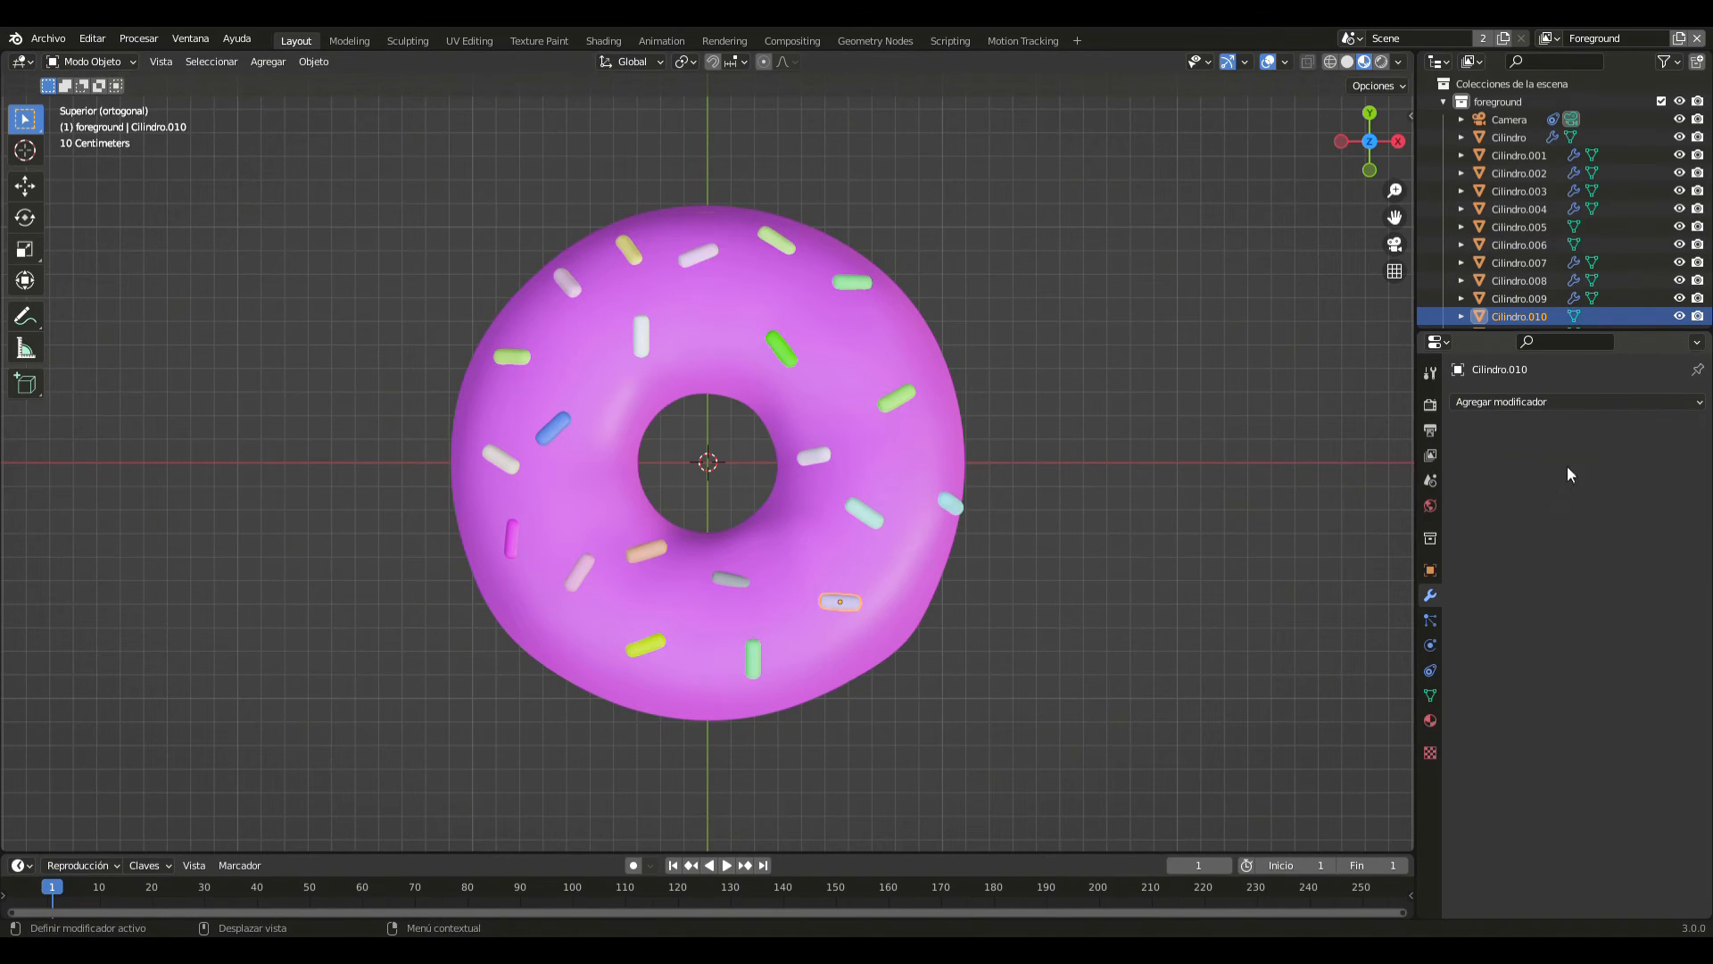
- Apply the Subdivision modifier of the yellow sprinkle near the -Y edge, slightly toward -X
left_click(876, 512)
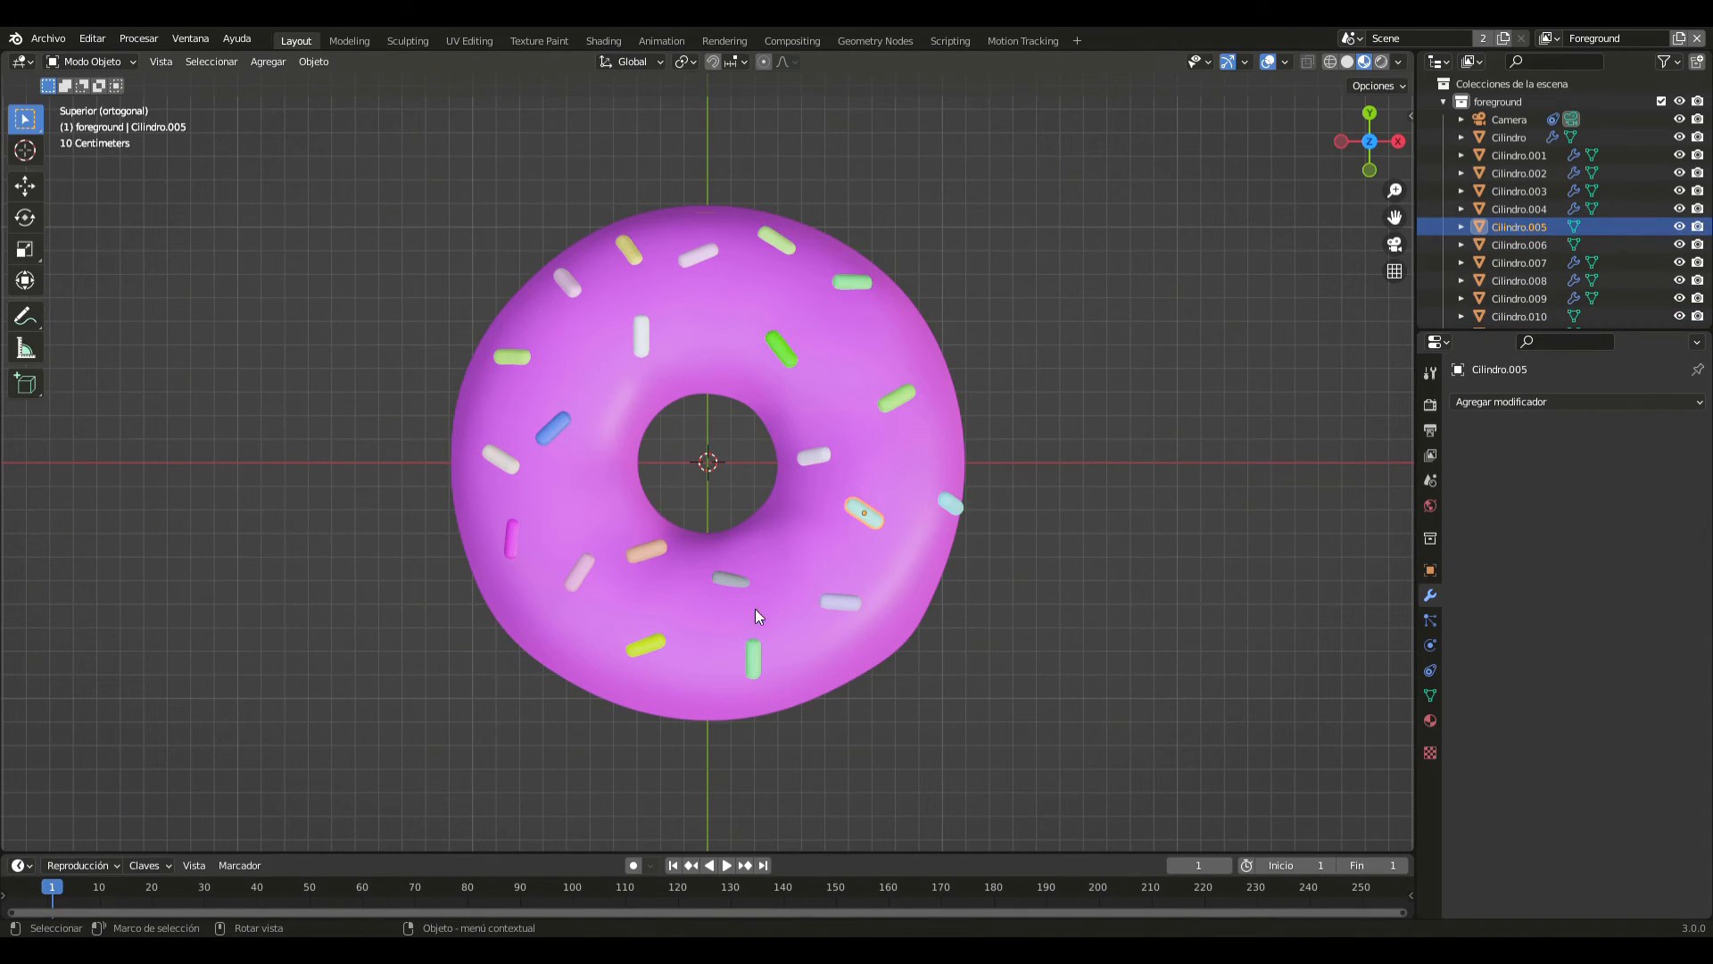
left_click(753, 654)
left_click(1625, 401)
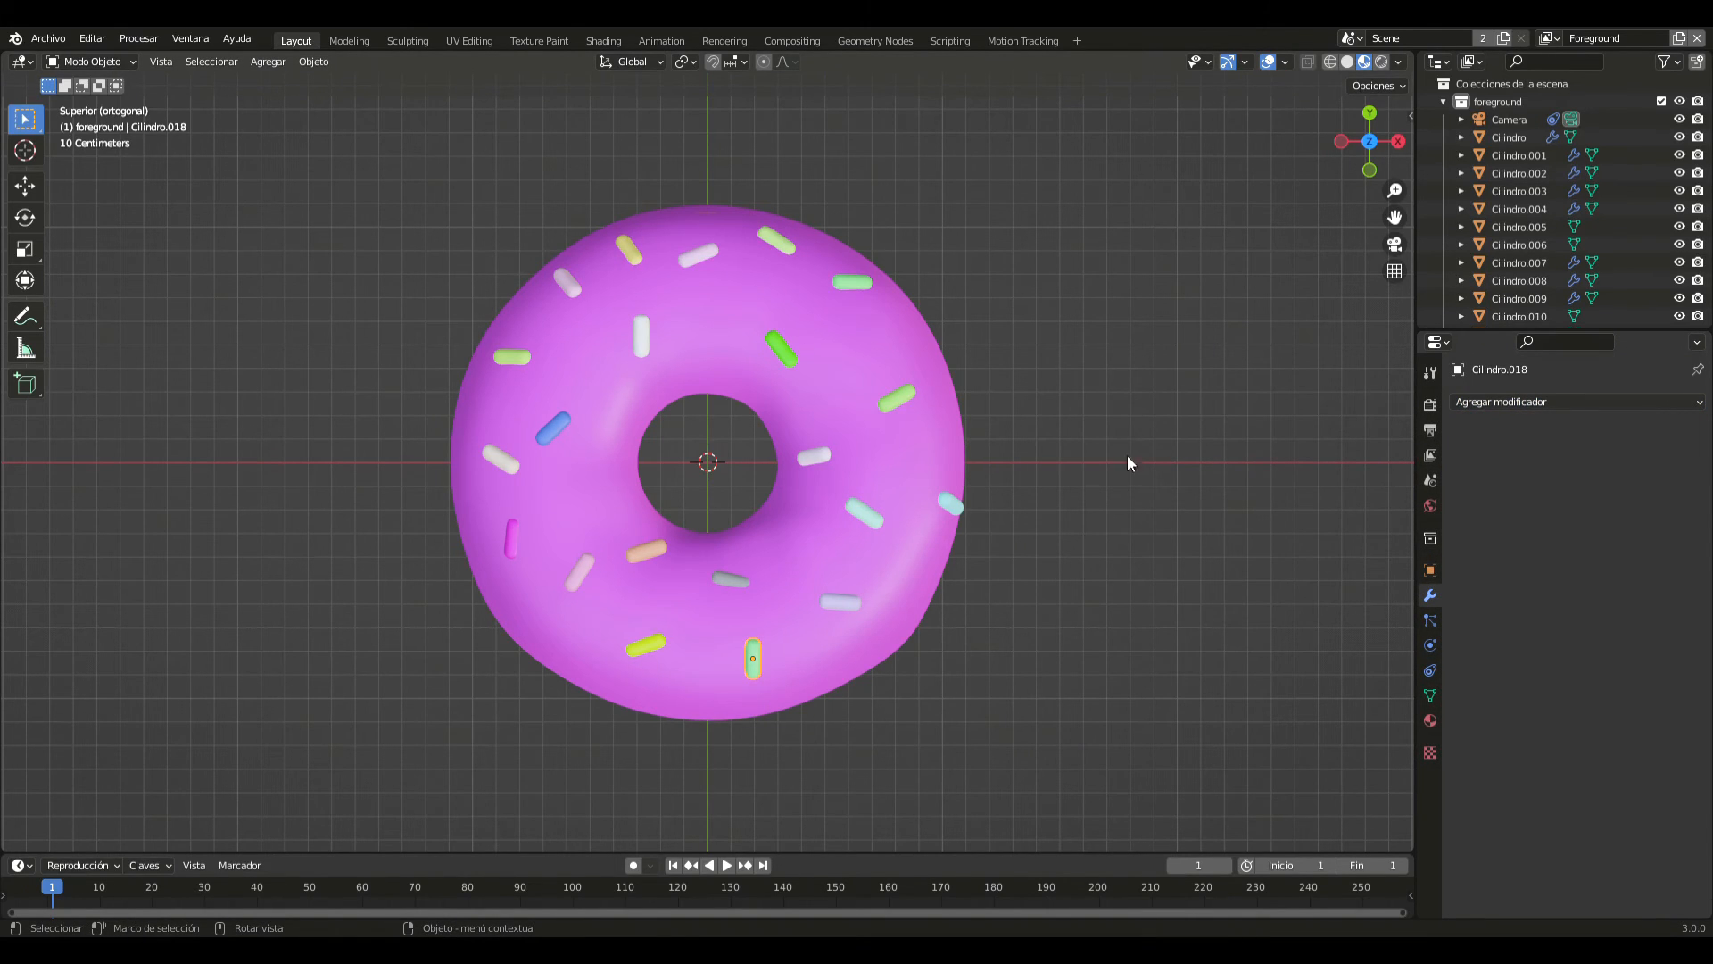
left_click(639, 646)
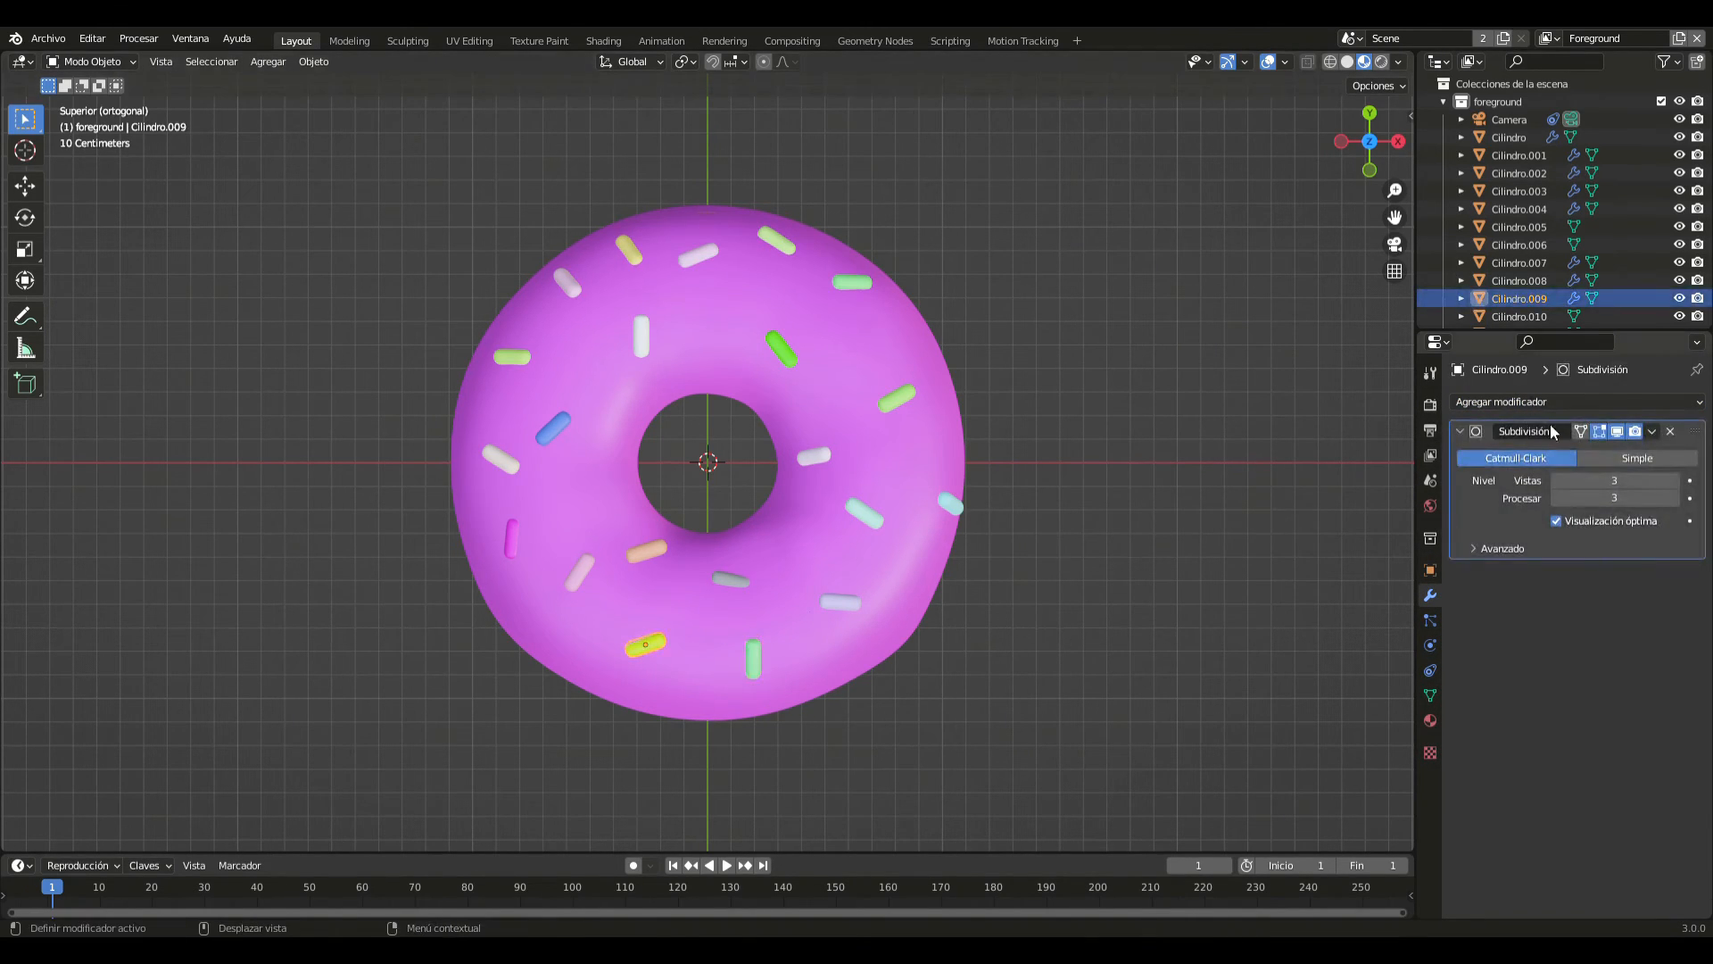
left_click(1652, 432)
left_click(1610, 452)
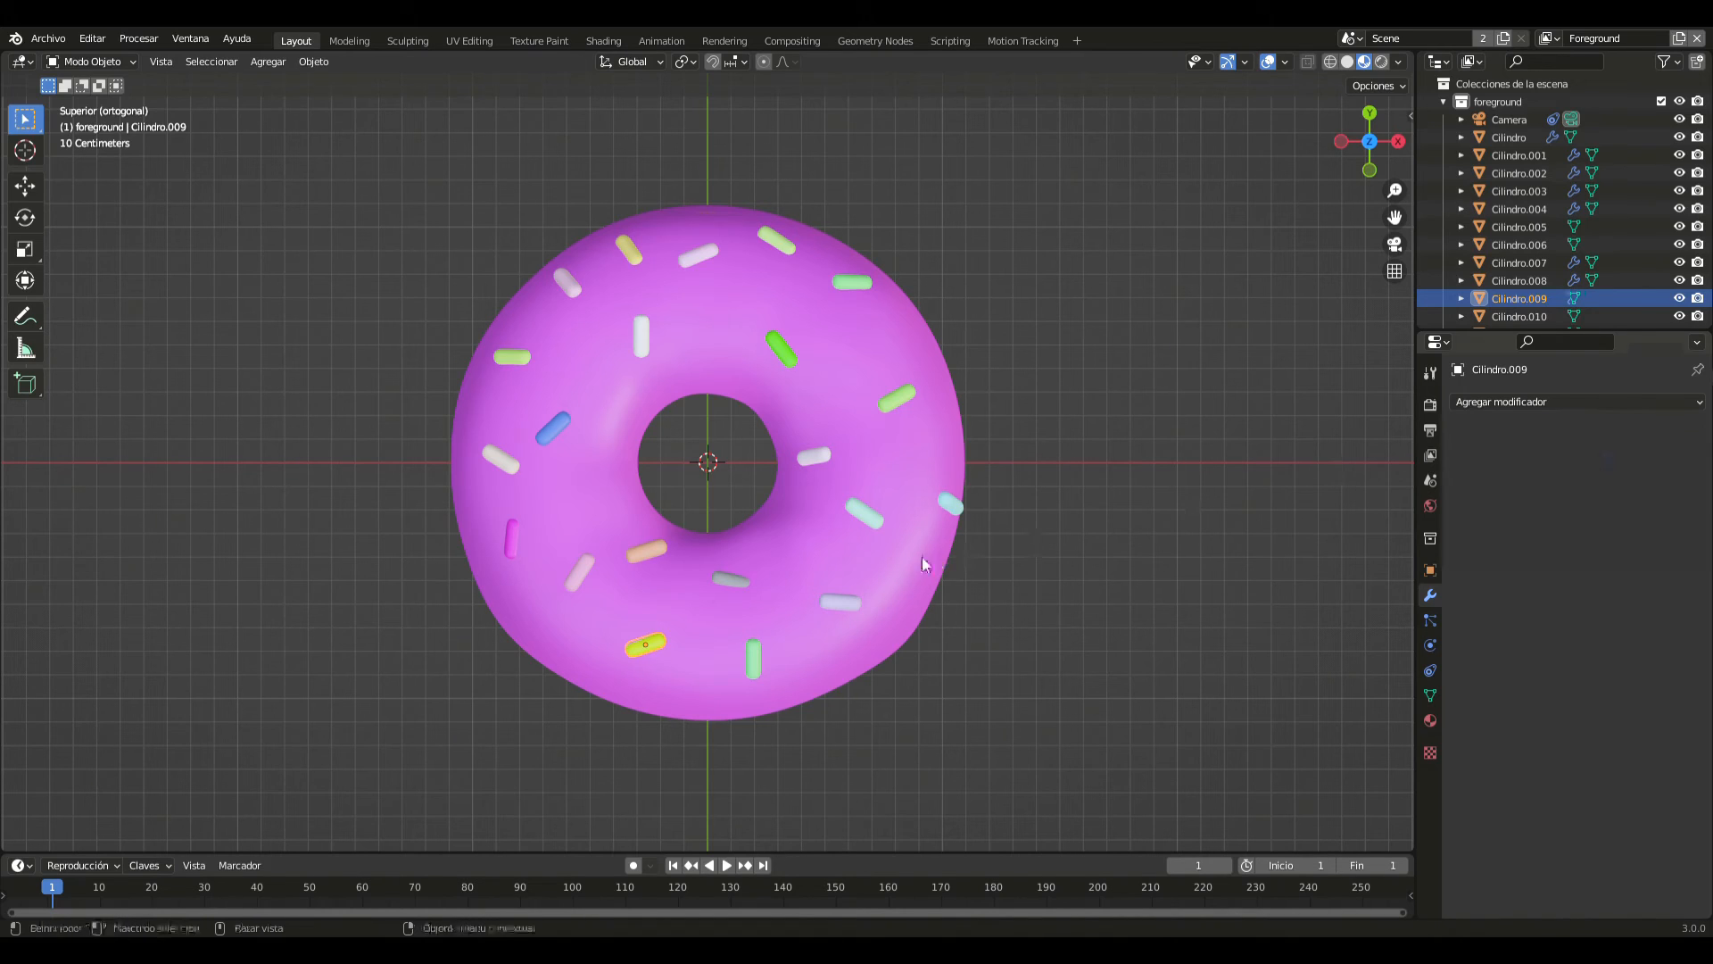
- Apply the Subdivision modifiers of the orange sprinkle beside the hole and the slanted light pink sprinkle, both on the -X/-Y side
left_click(725, 582)
left_click(650, 558)
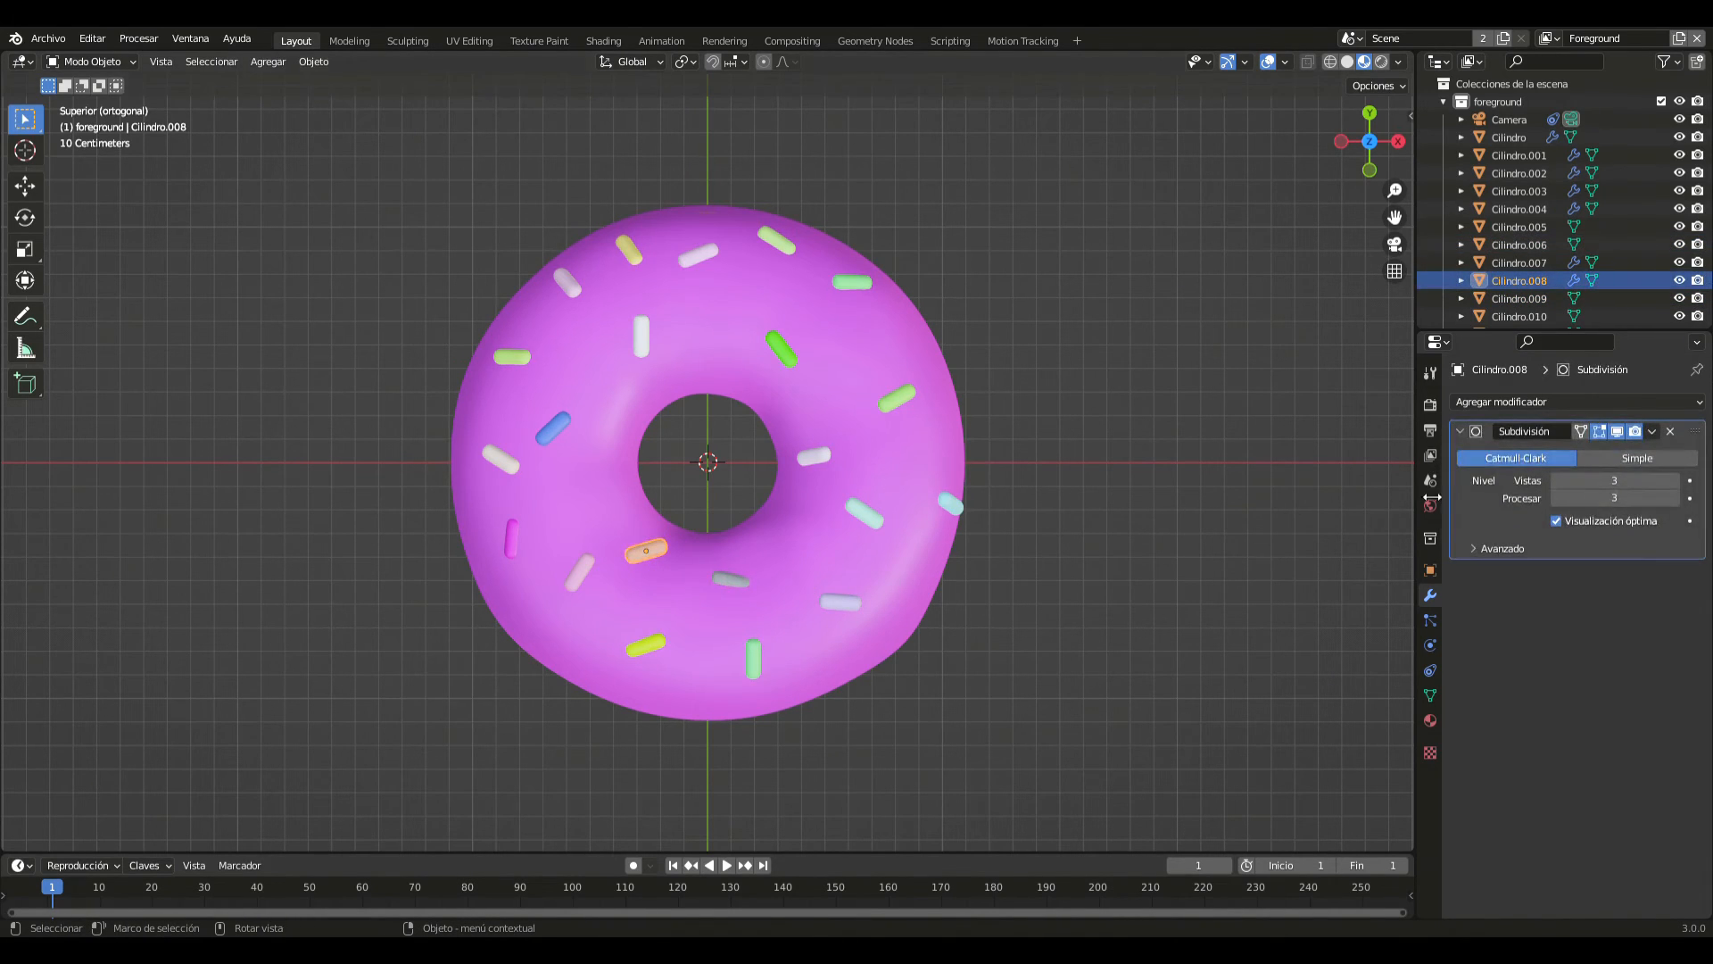
left_click(1652, 432)
left_click(1606, 452)
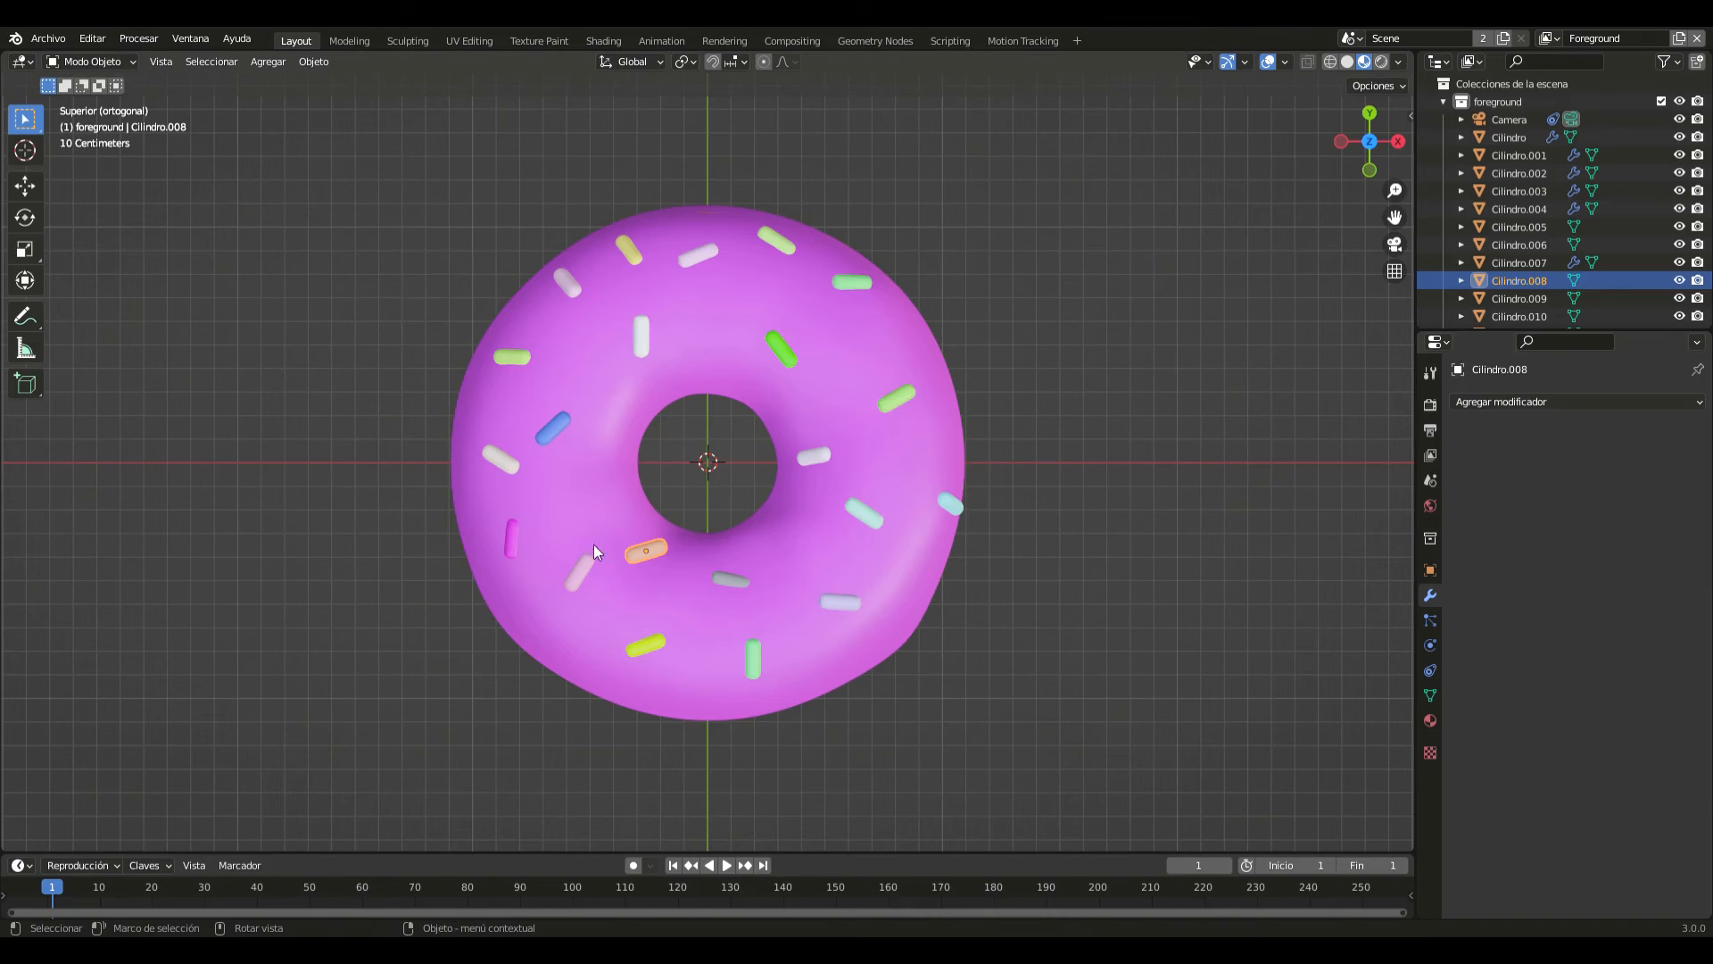
left_click(577, 578)
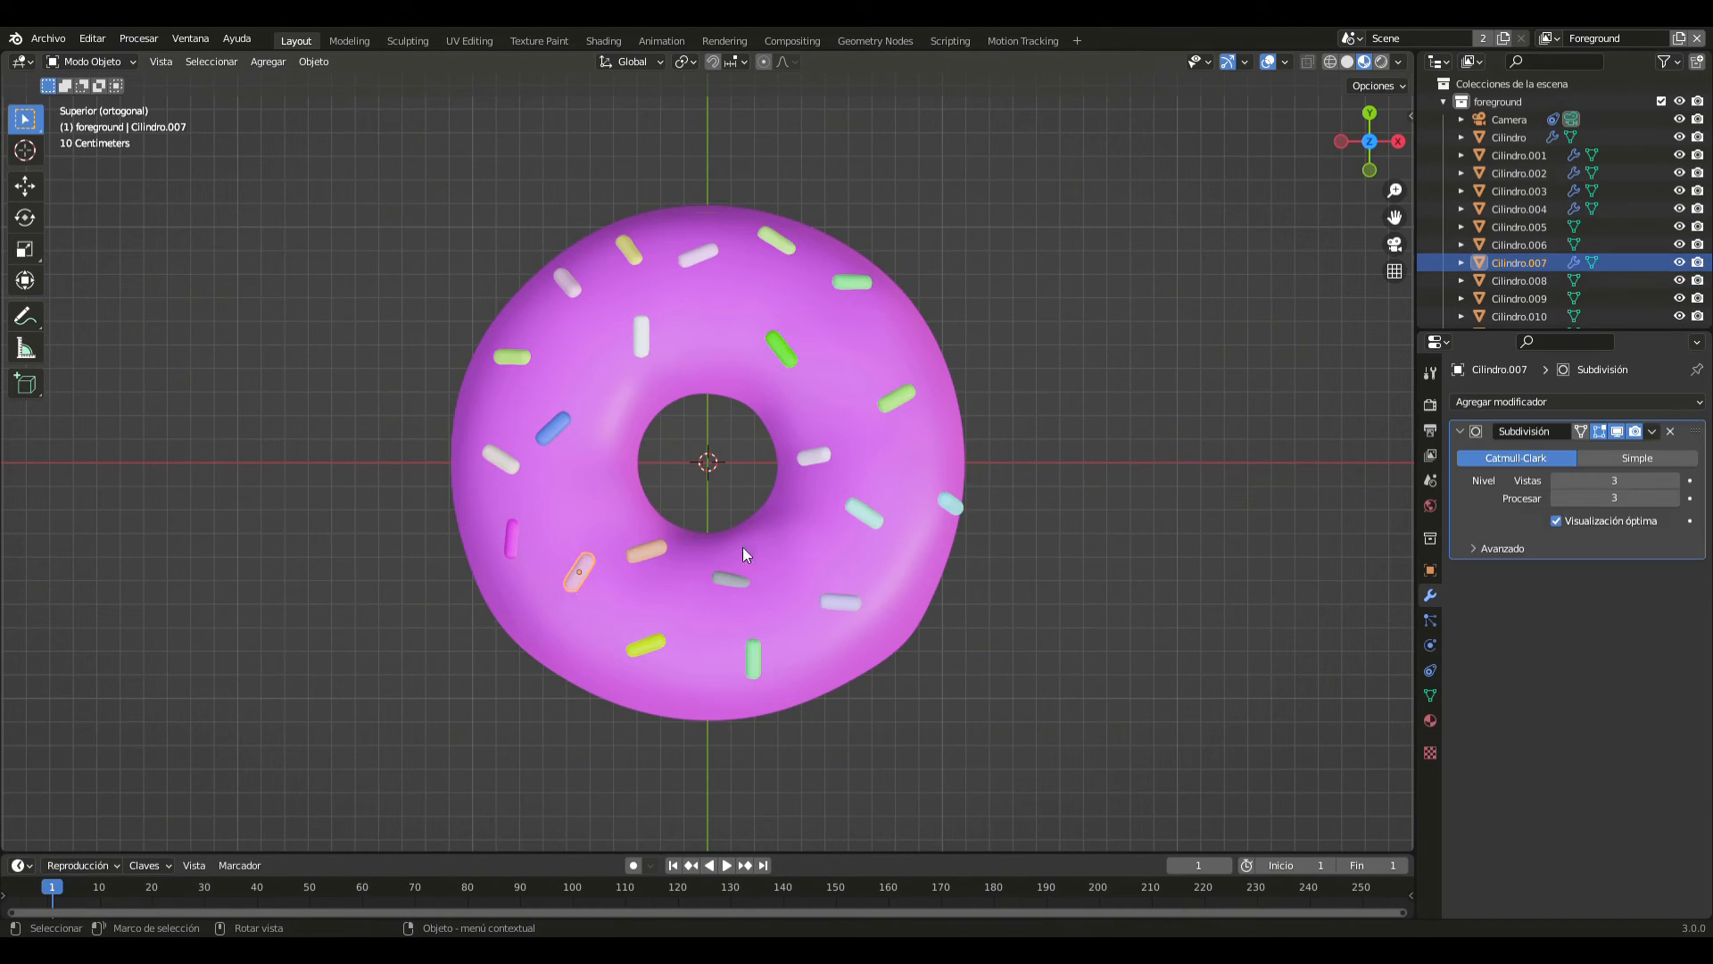
left_click(1652, 432)
left_click(1609, 455)
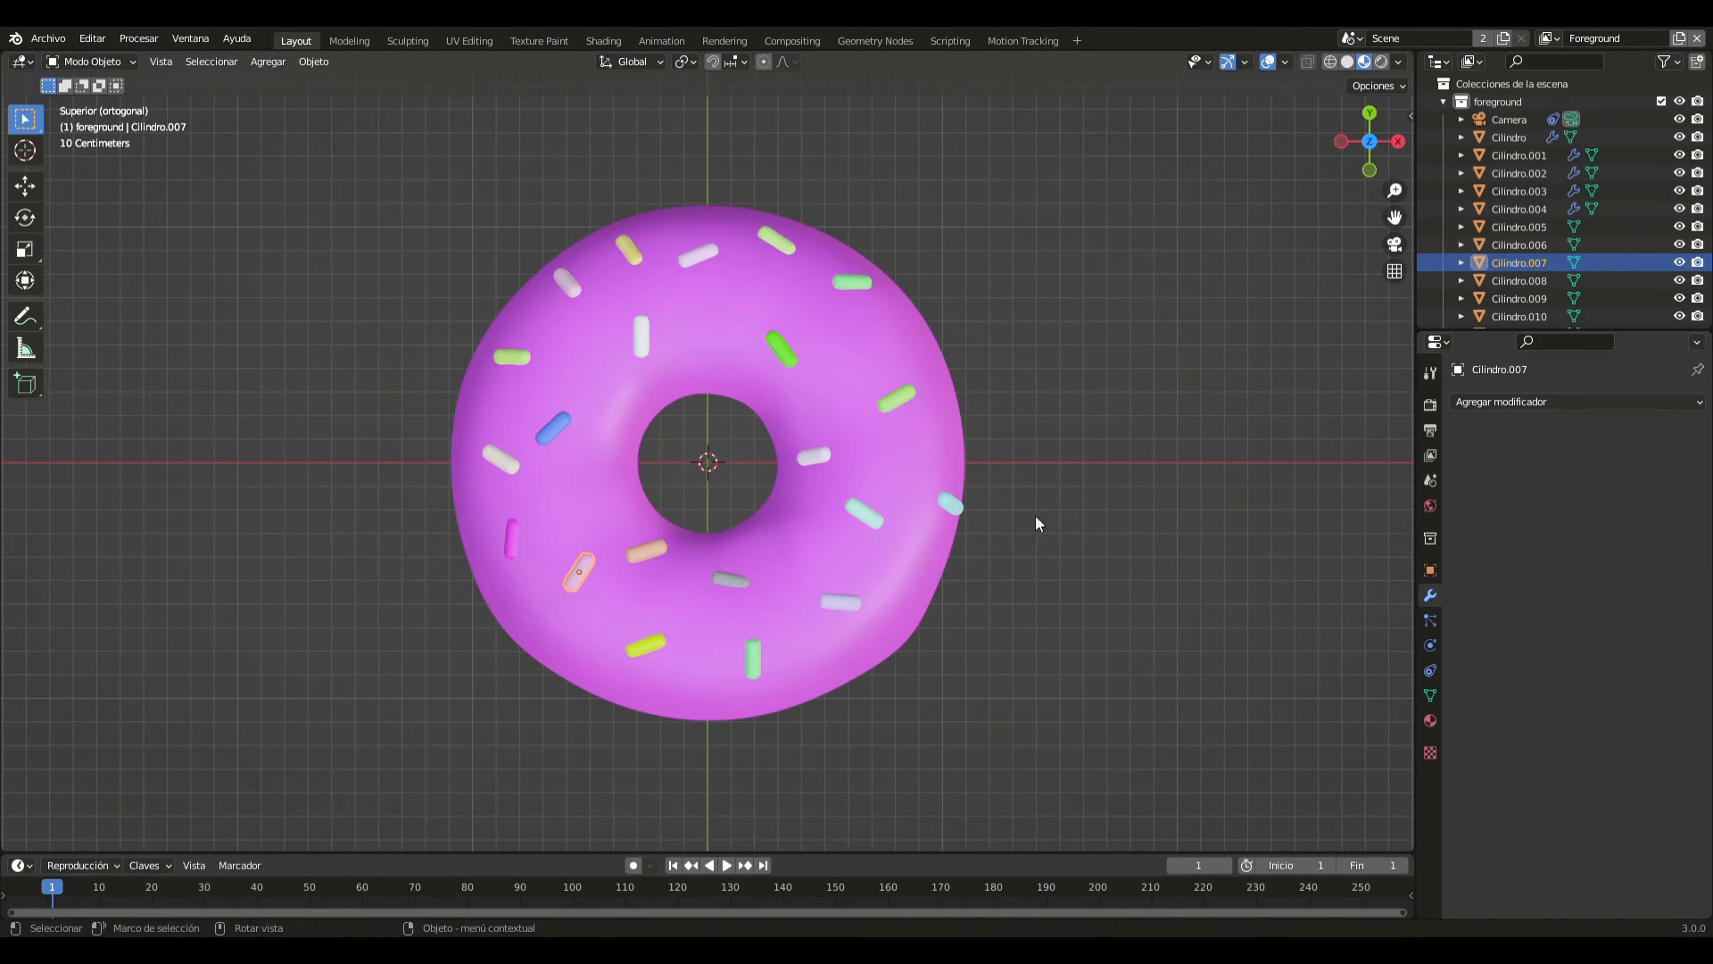
- Apply the Subdivision modifier of the upright magenta sprinkle near the outer -X edge
left_click(515, 543)
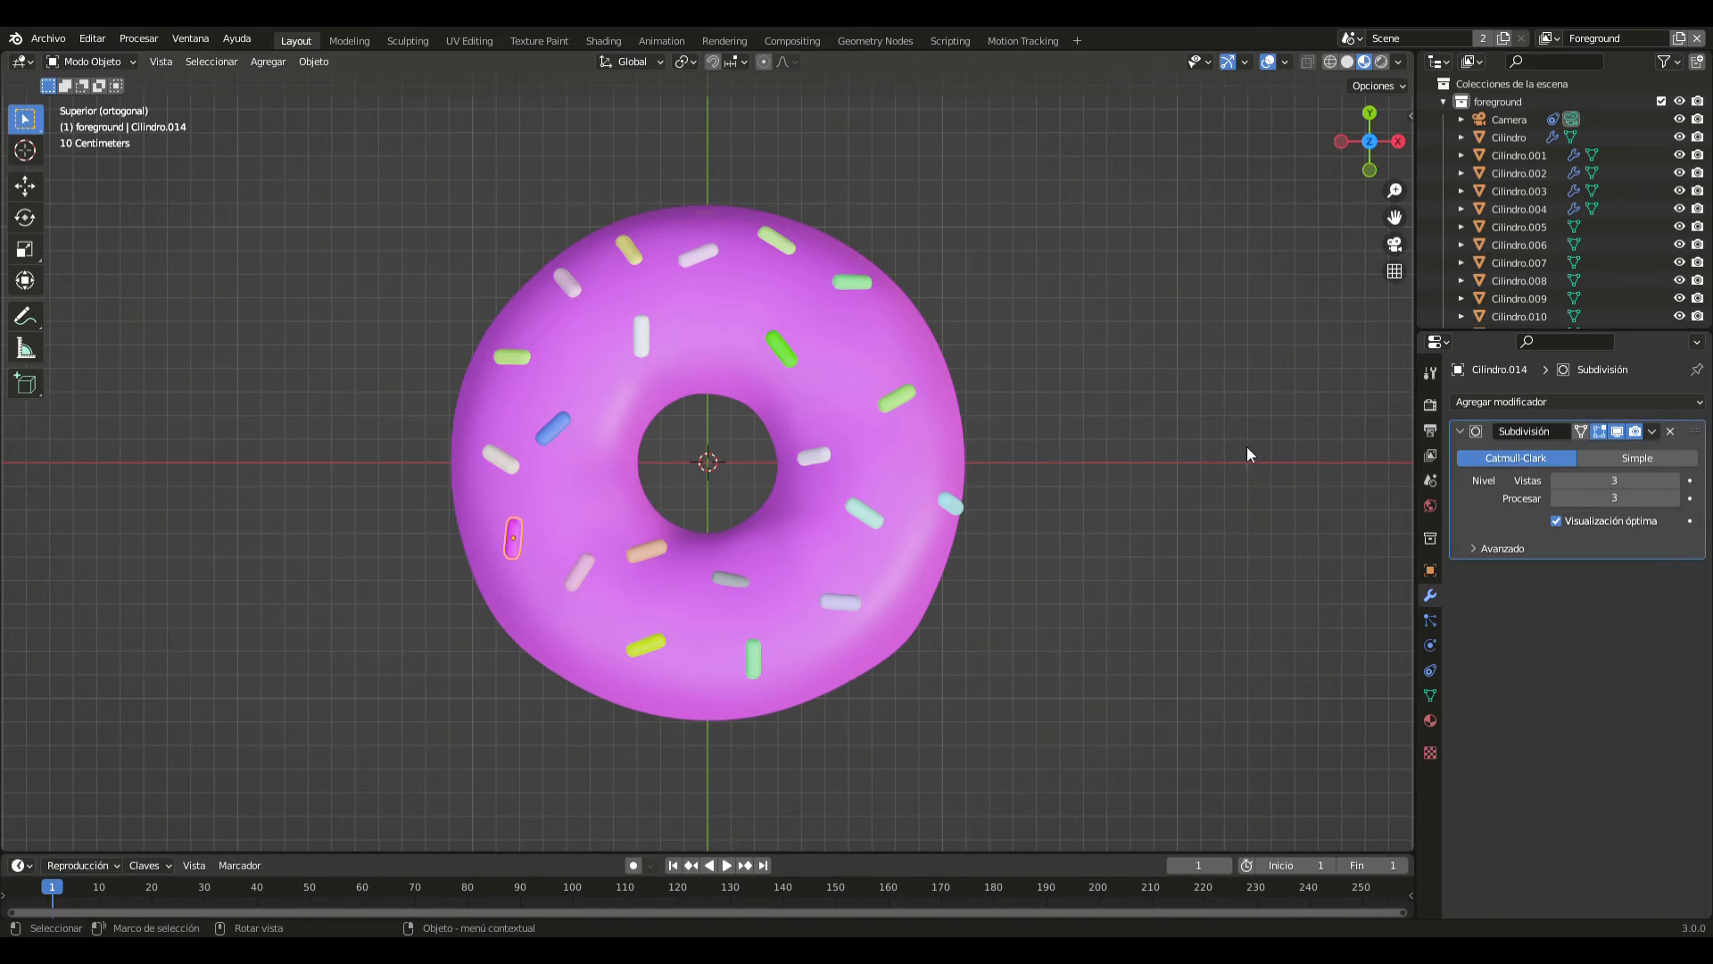
left_click(1651, 432)
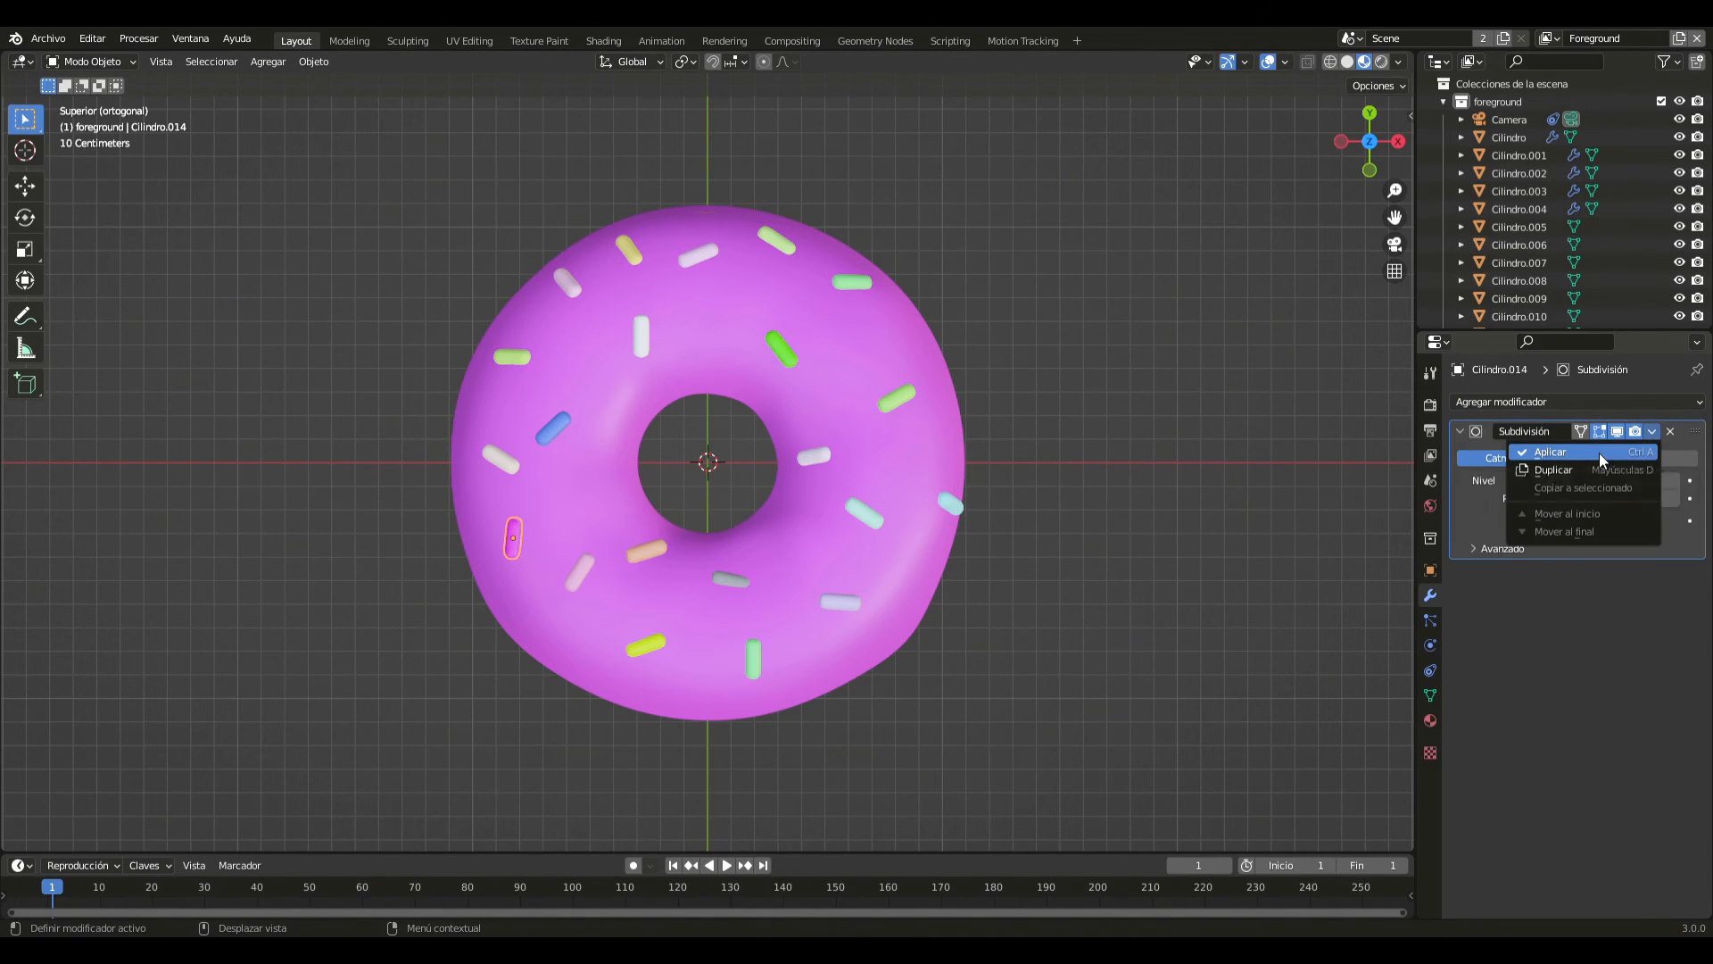
left_click(1599, 452)
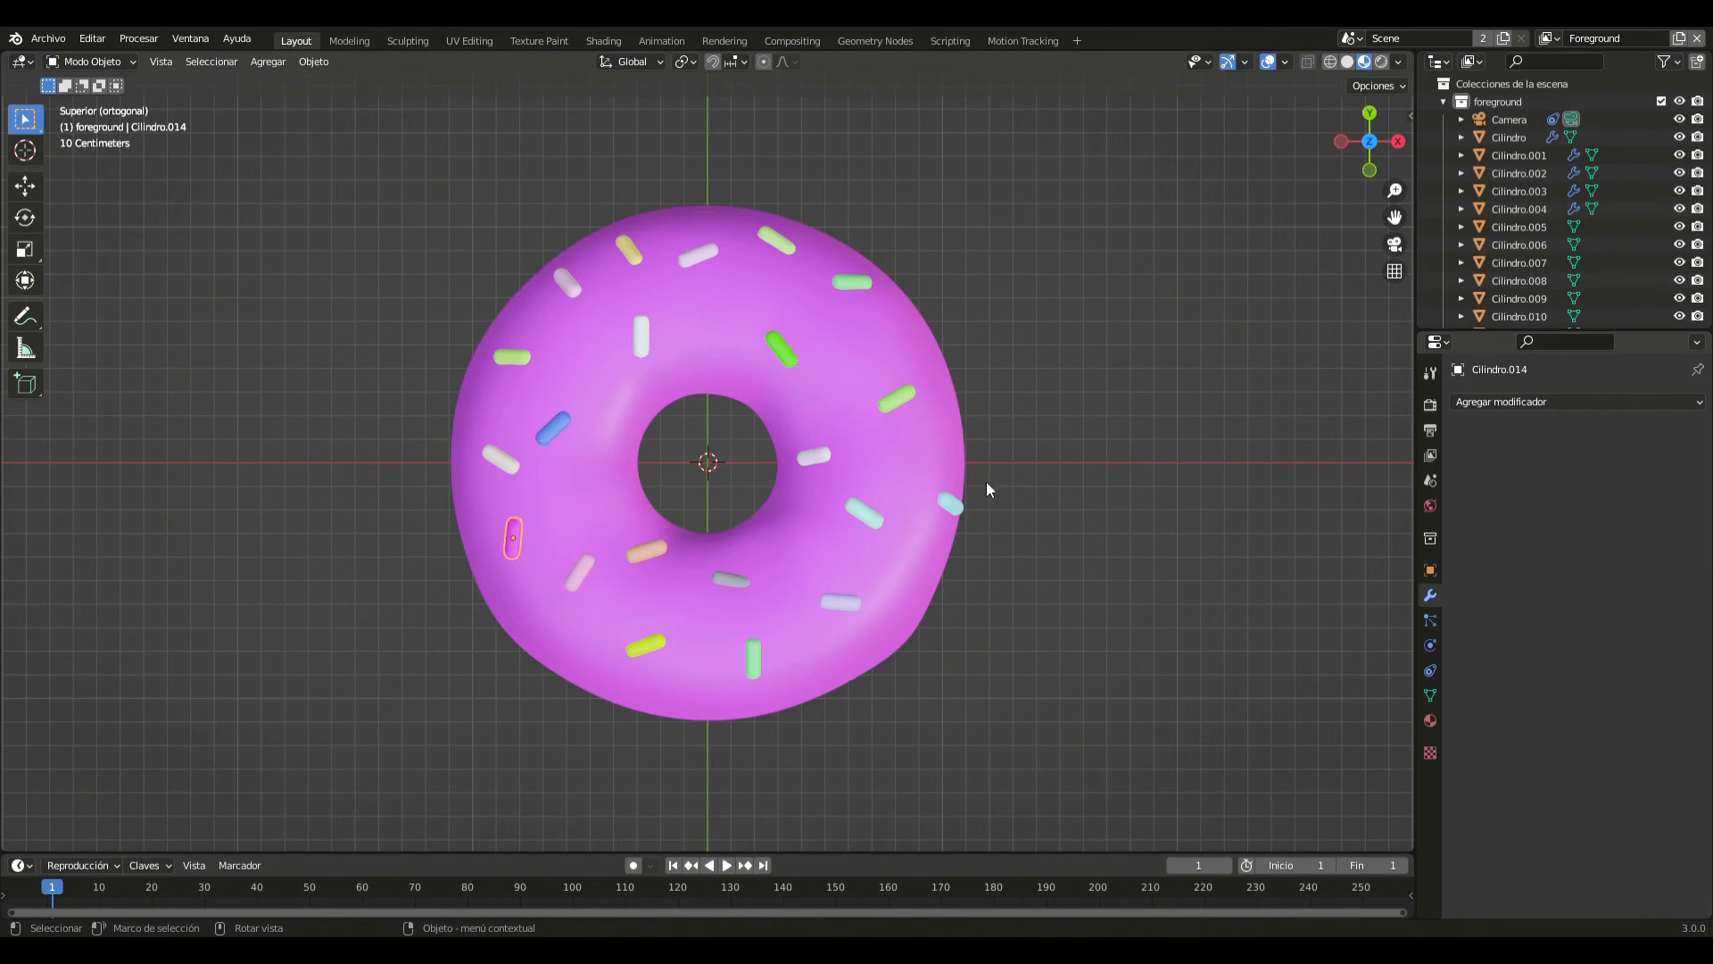
- Apply the Subdivision modifier of the slanted blue sprinkle on the -X side, just above the X axis
left_click(555, 430)
key("ctrl+a")
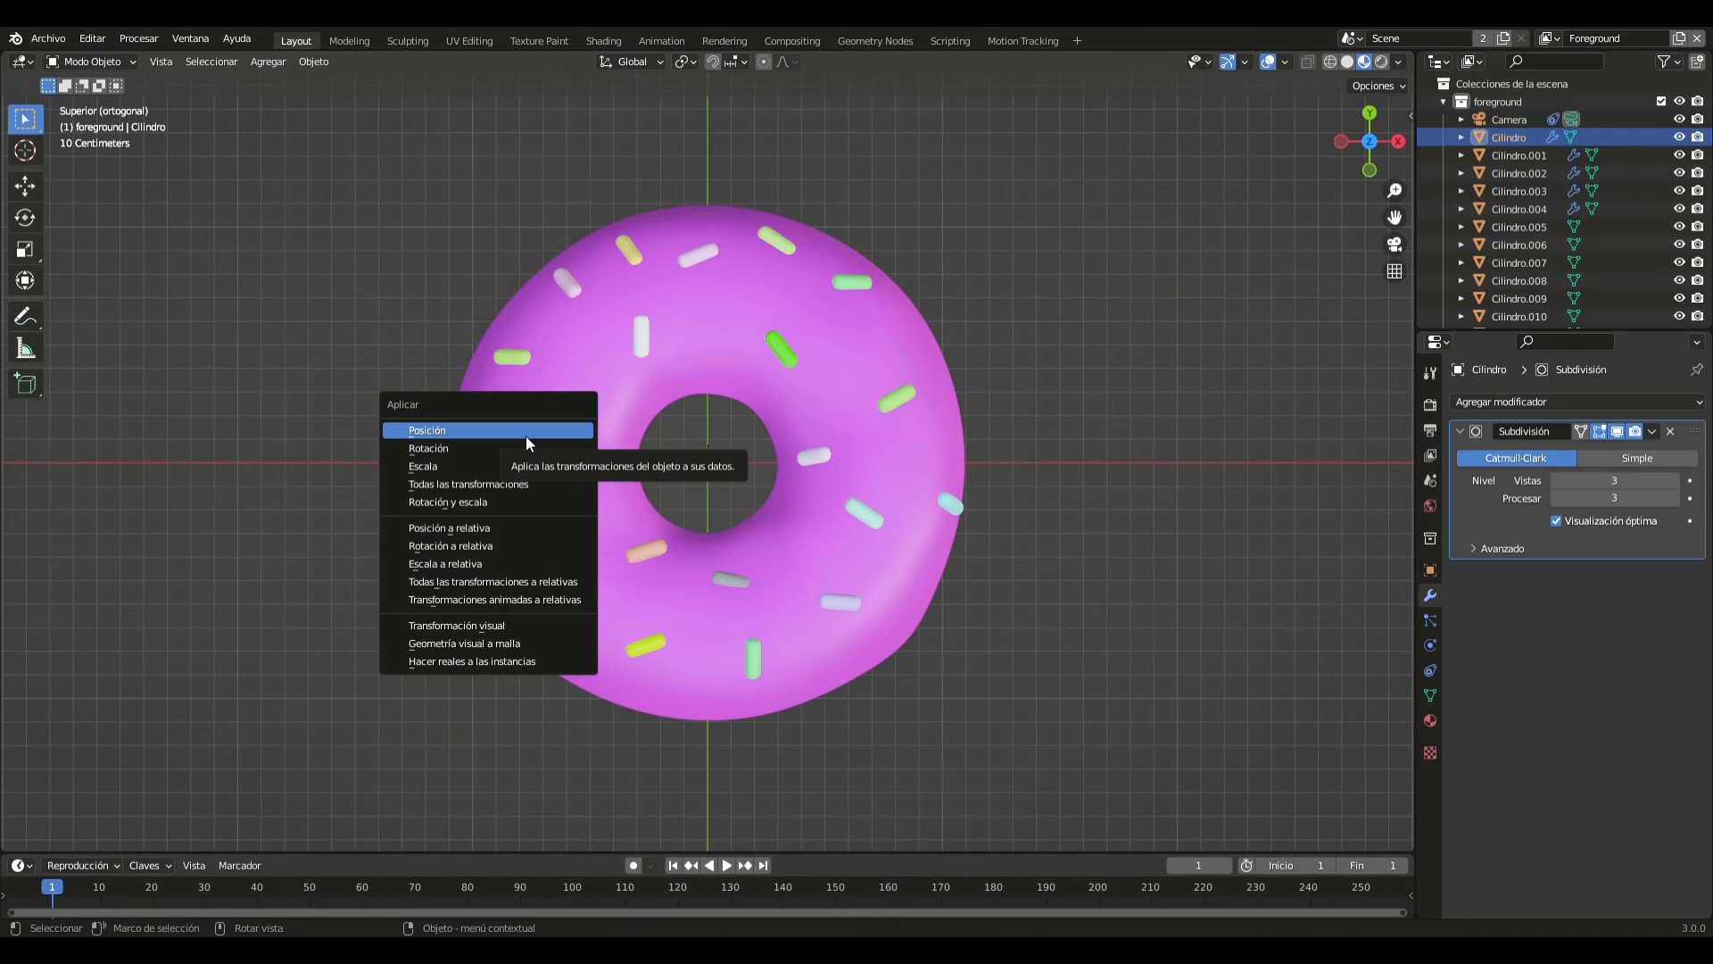
left_click(527, 437)
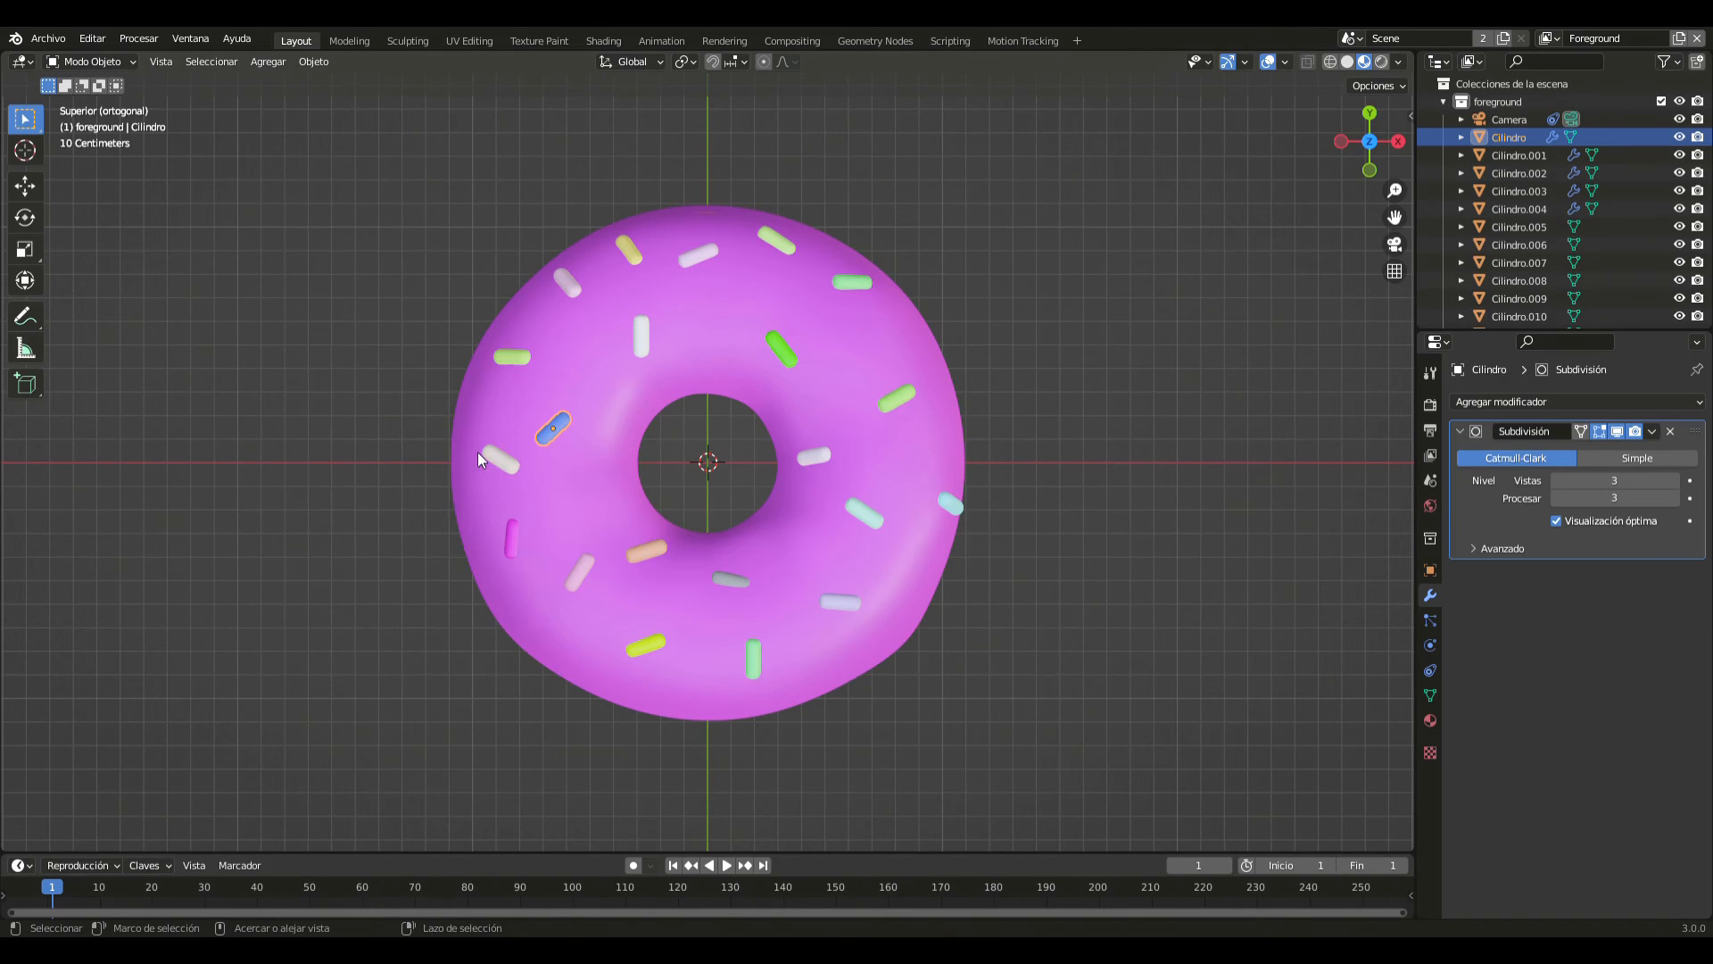
key("ctrl+a")
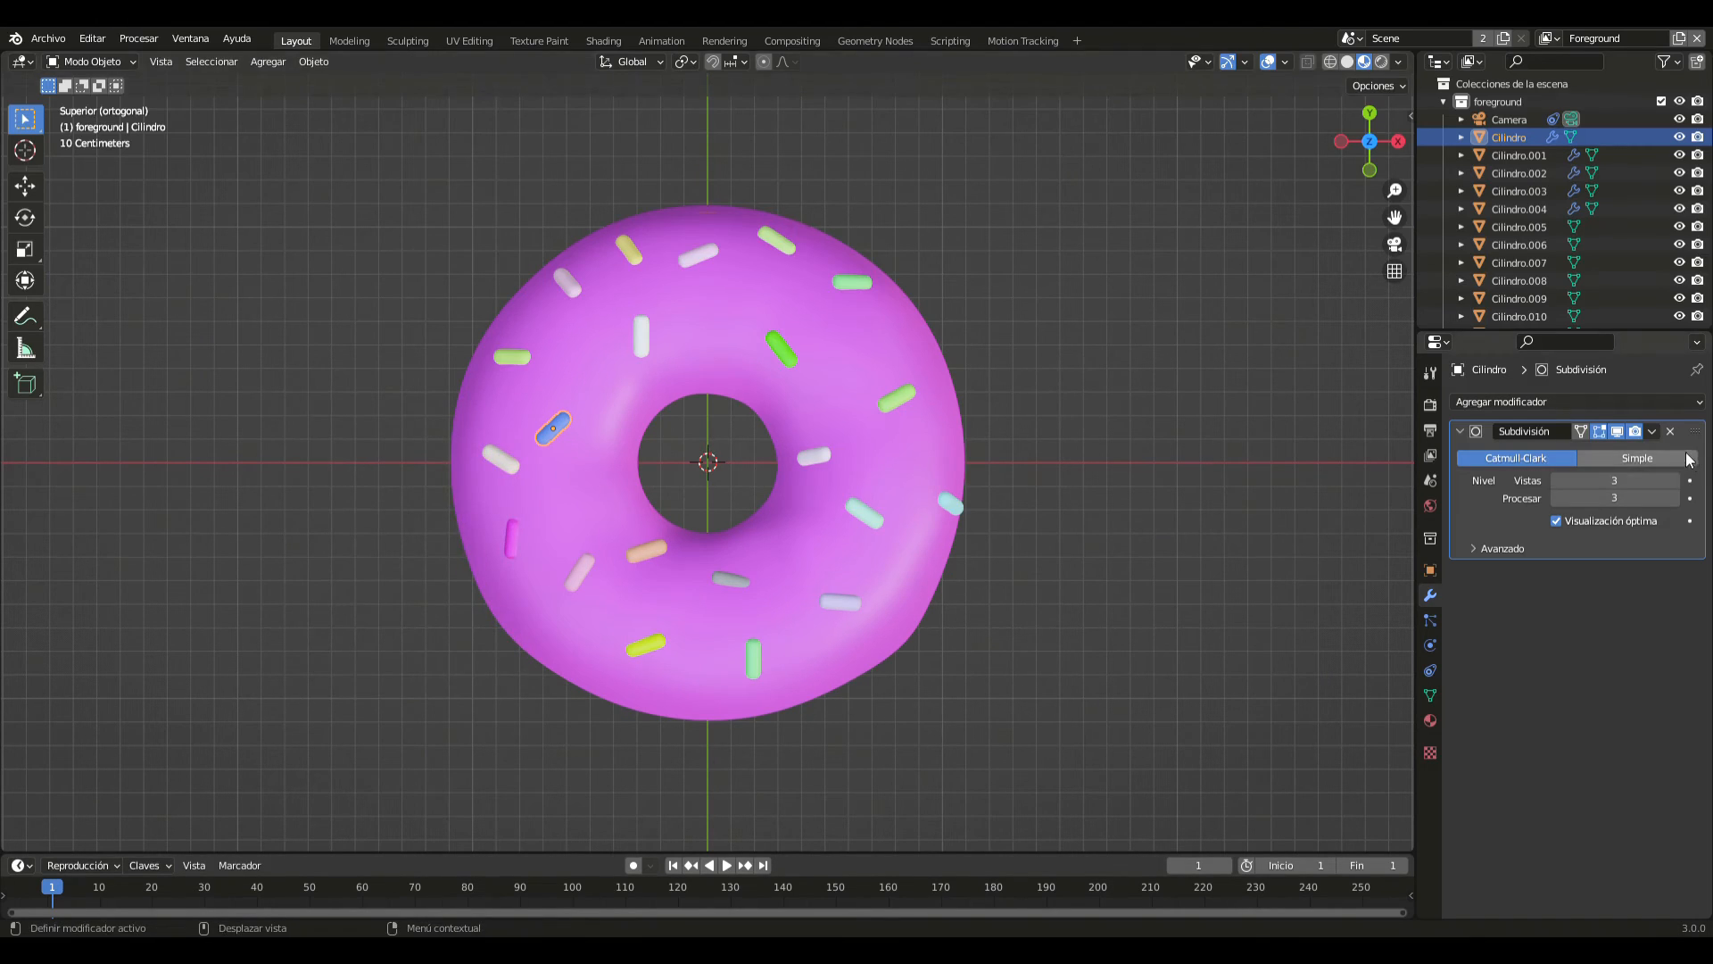
left_click(1652, 431)
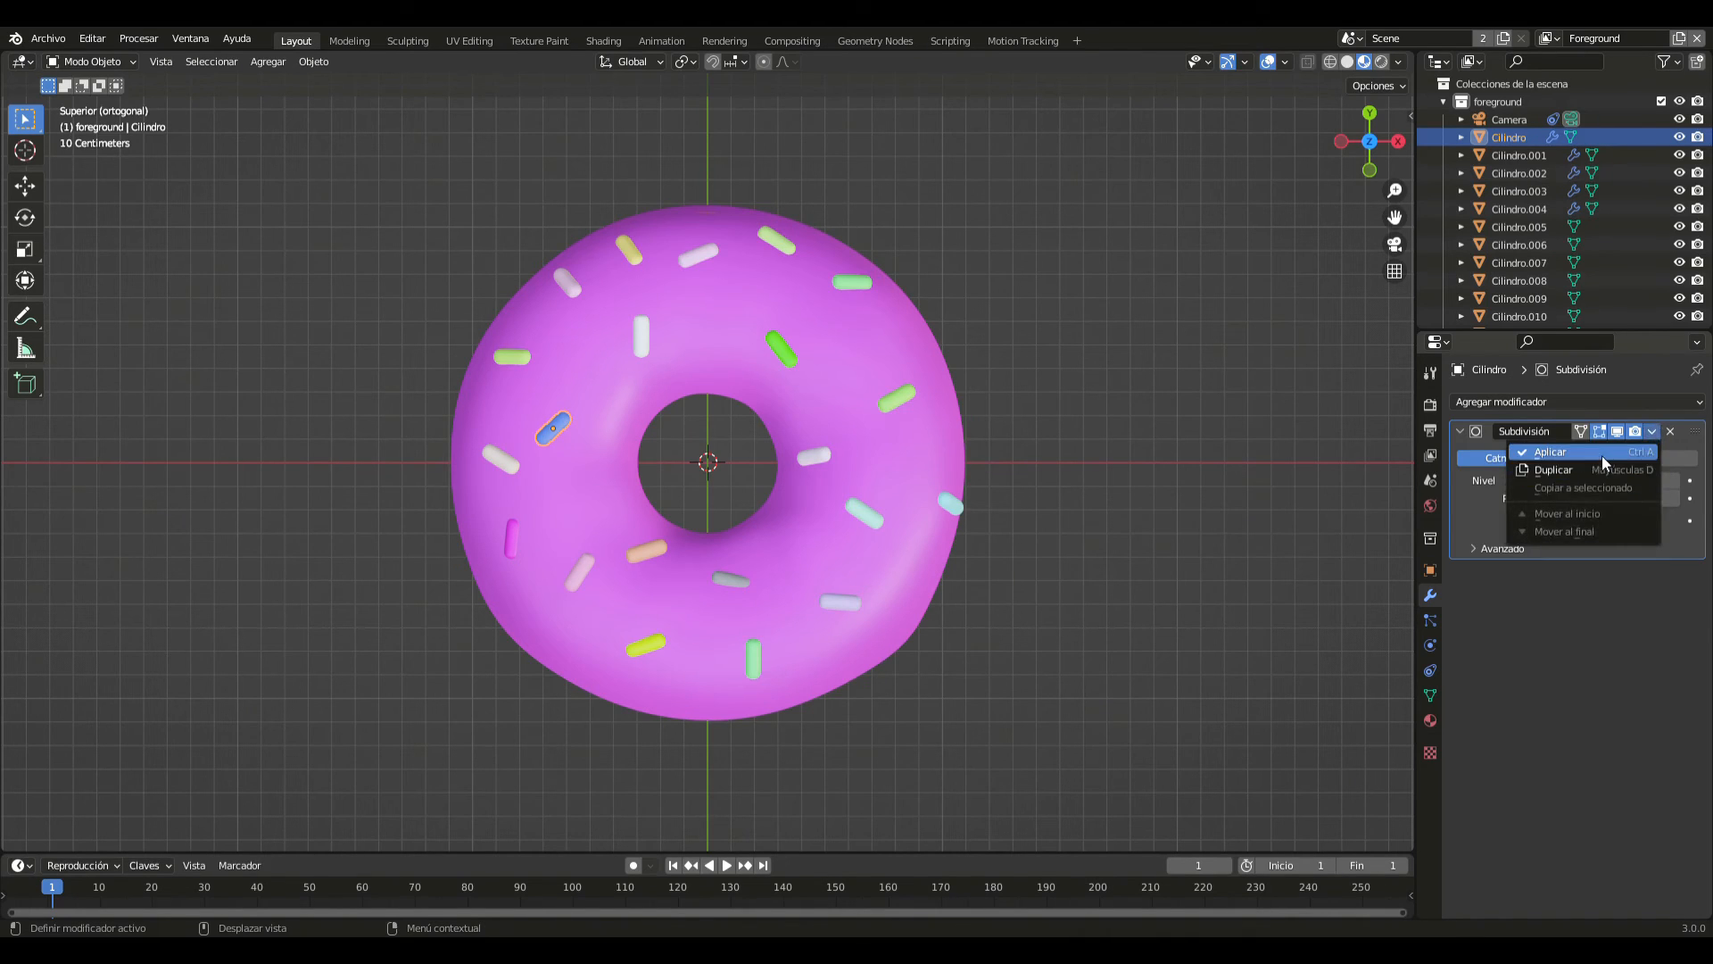
left_click(1589, 452)
- Apply the Subdivision modifier of the cream sprinkle lying on the X axis near the outer -X edge
left_click(505, 461)
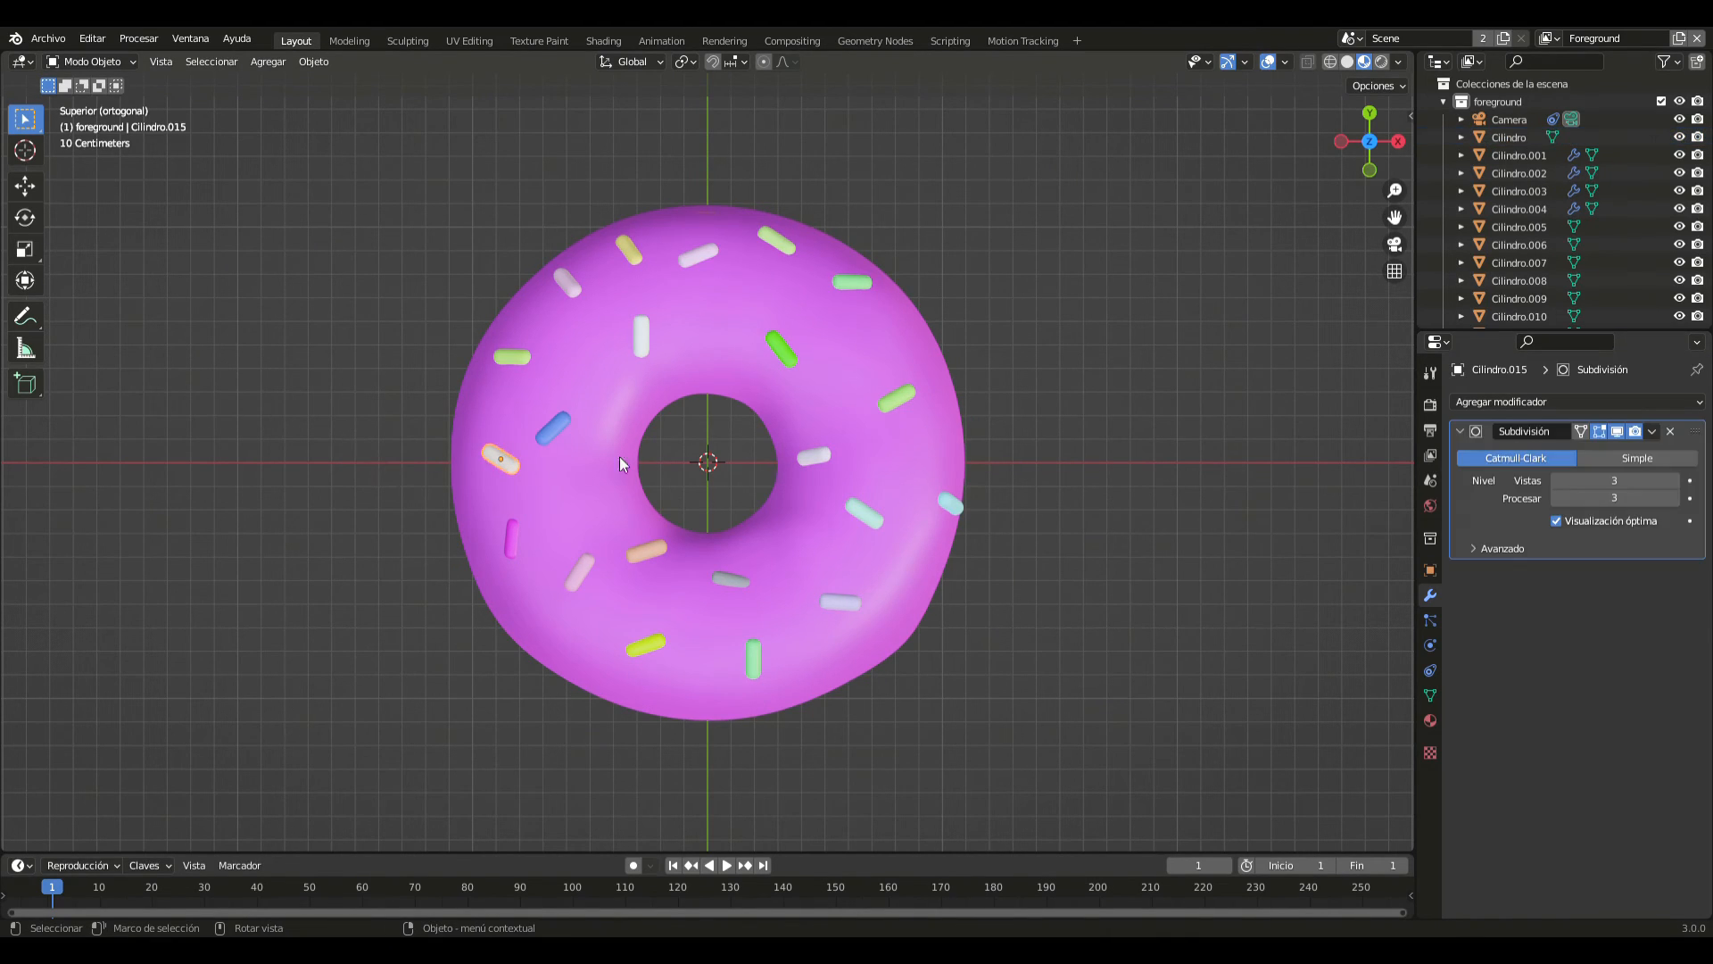
left_click(1651, 433)
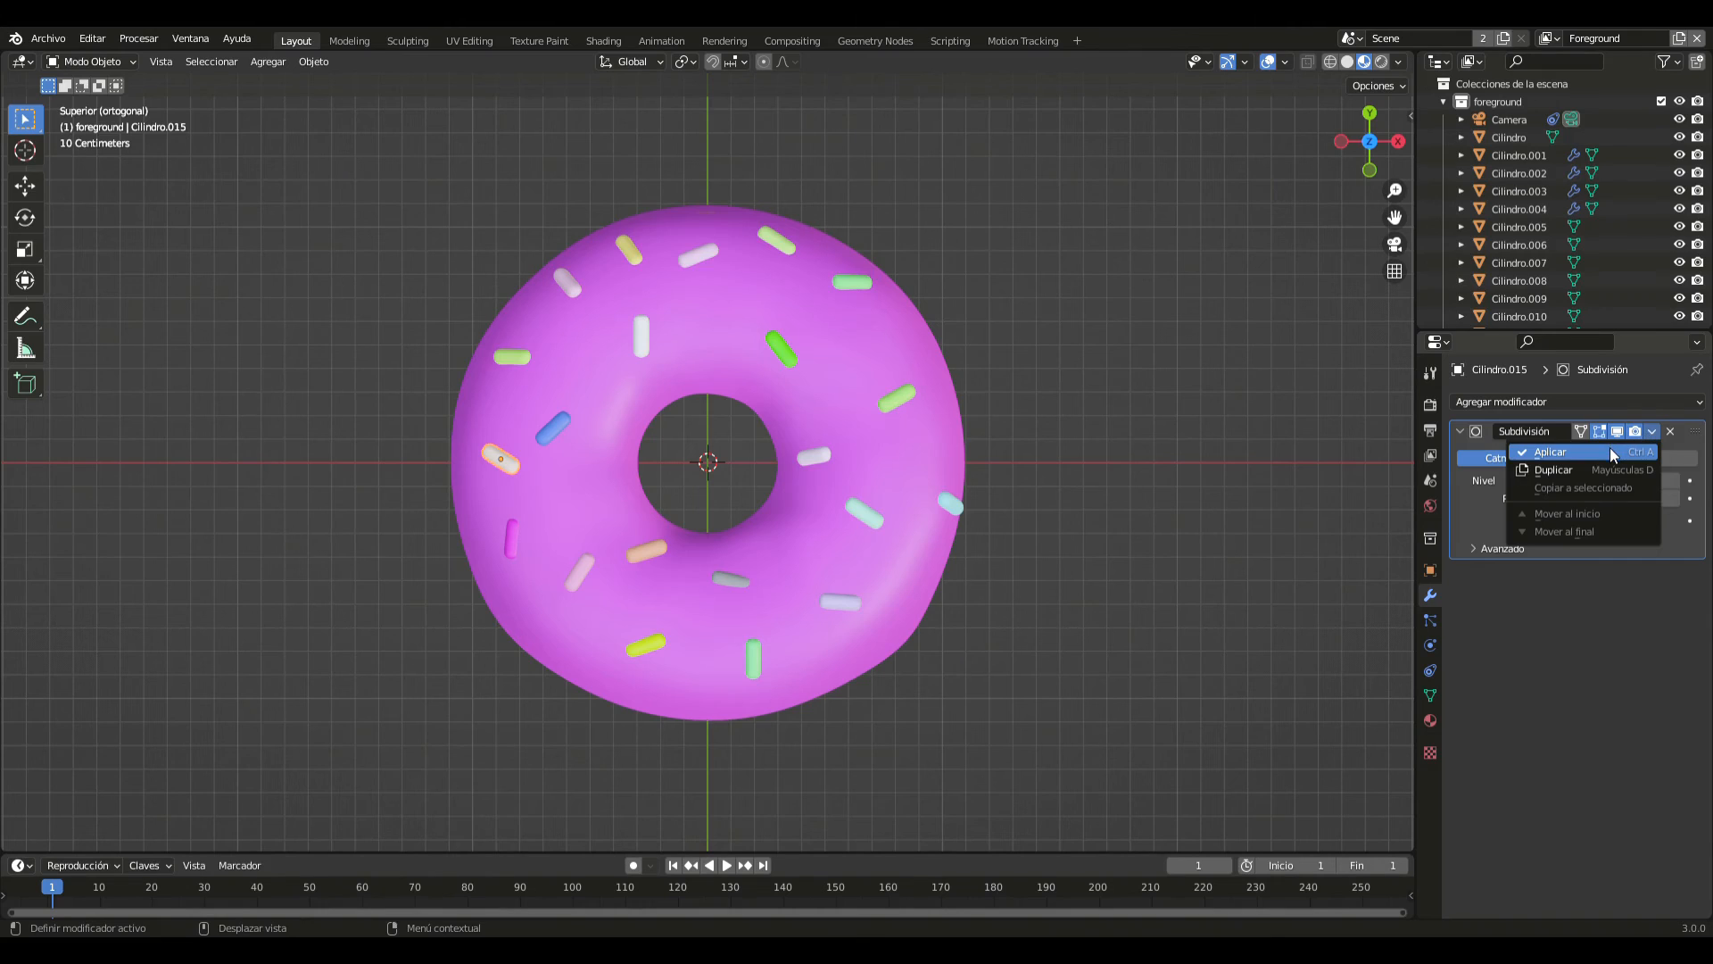
left_click(1571, 452)
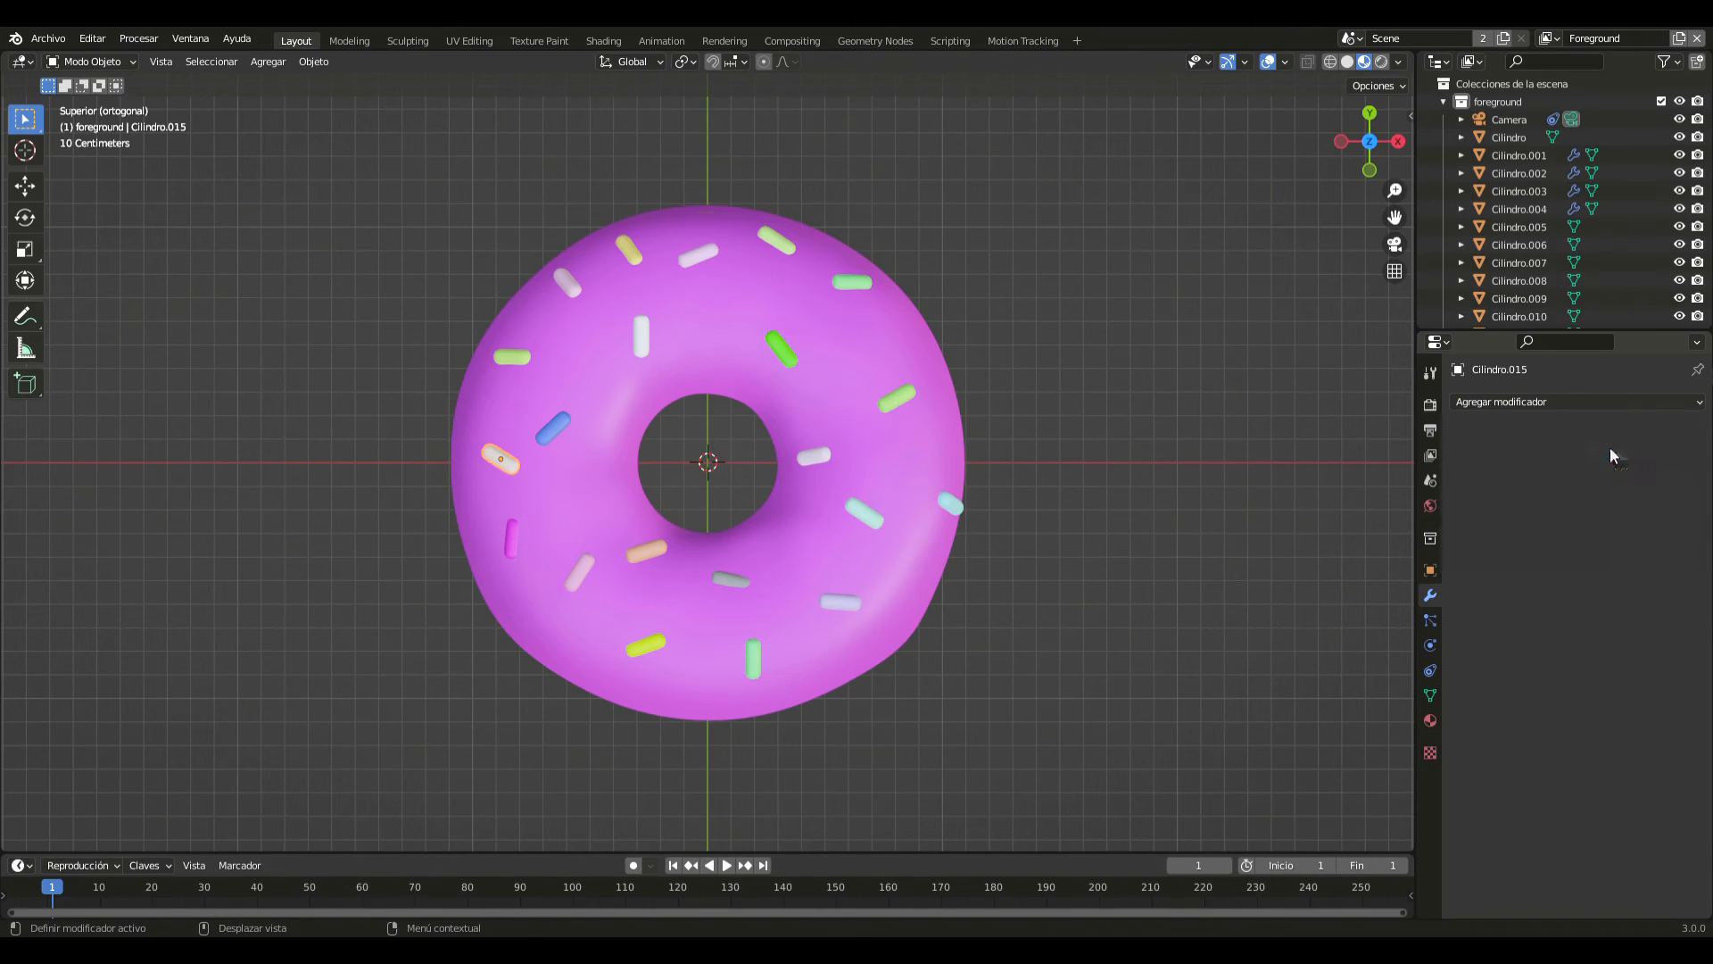
- Apply the Subdivision modifier of the horizontal yellow-green sprinkle on the -X/+Y side, keeping no duplicate modifier
left_click(527, 358)
key("ctrl+a")
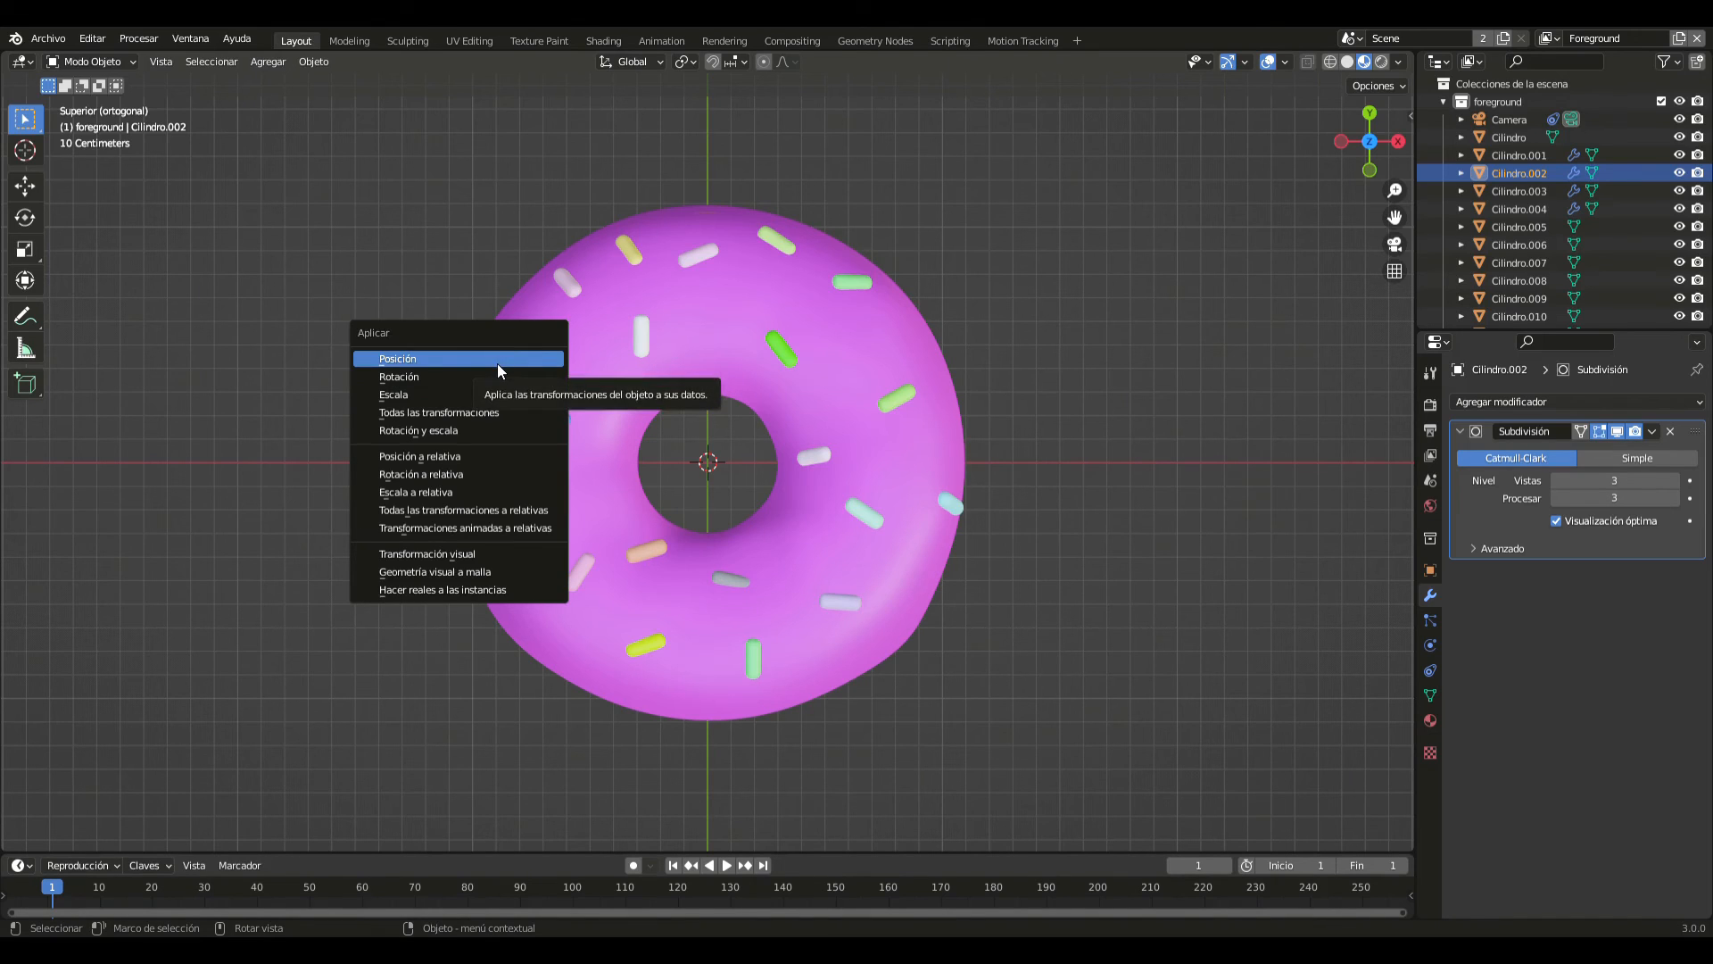
left_click(496, 362)
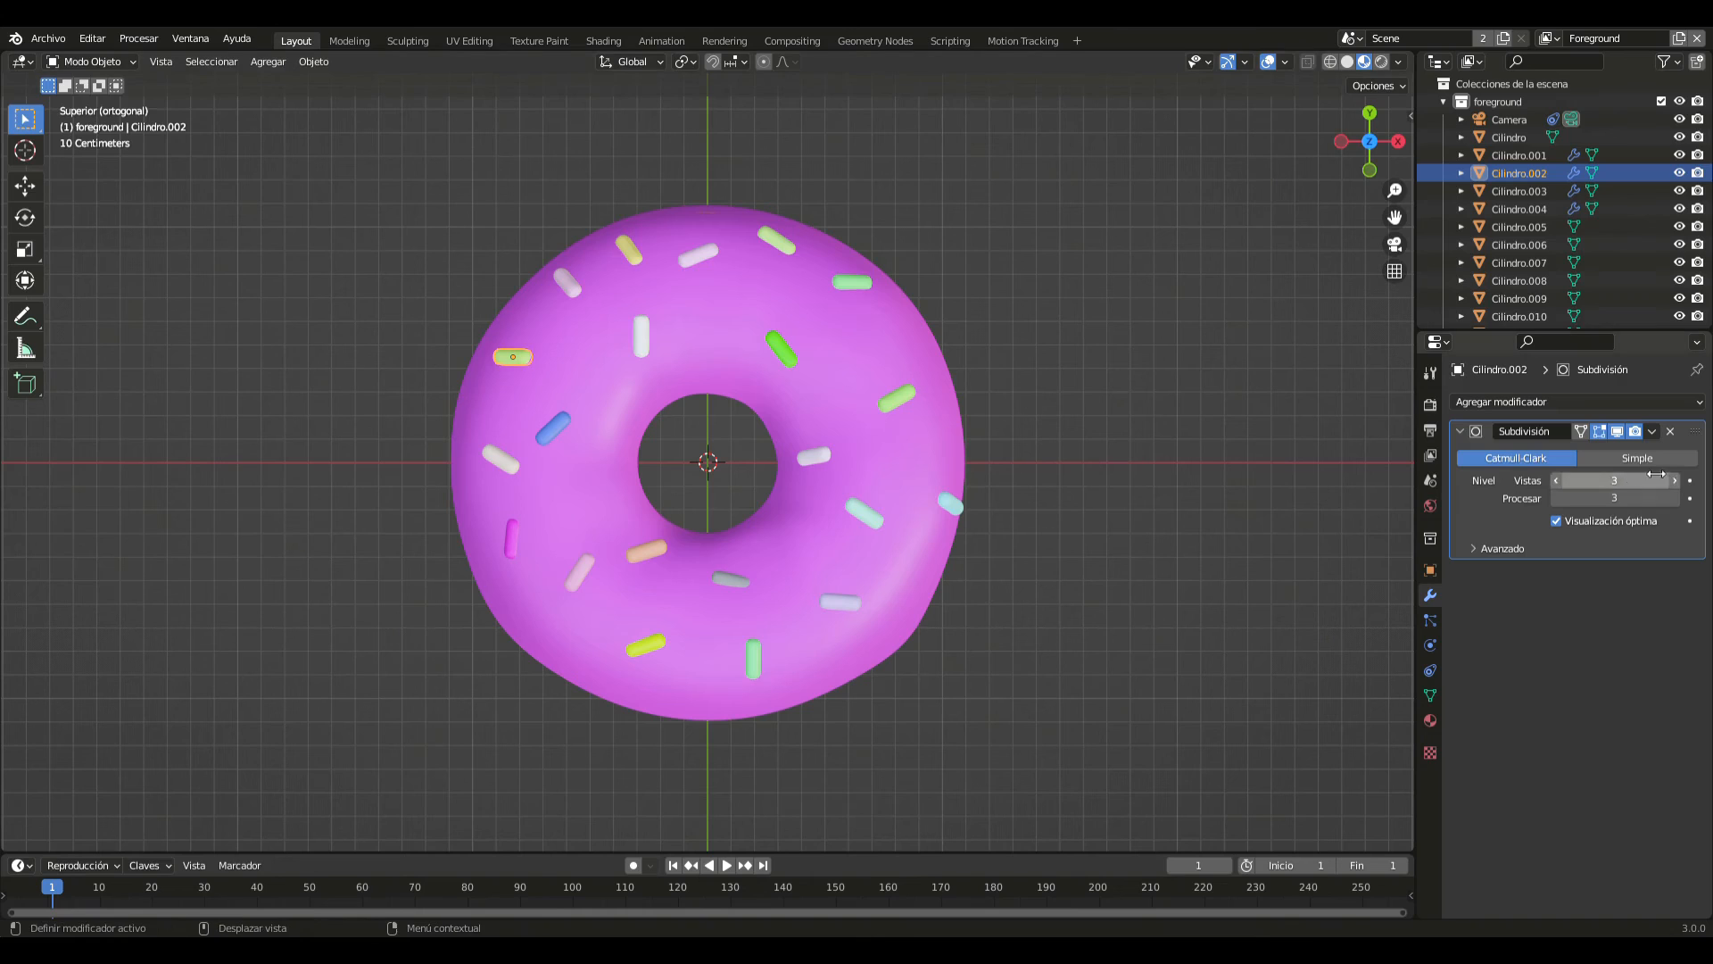
left_click(1653, 432)
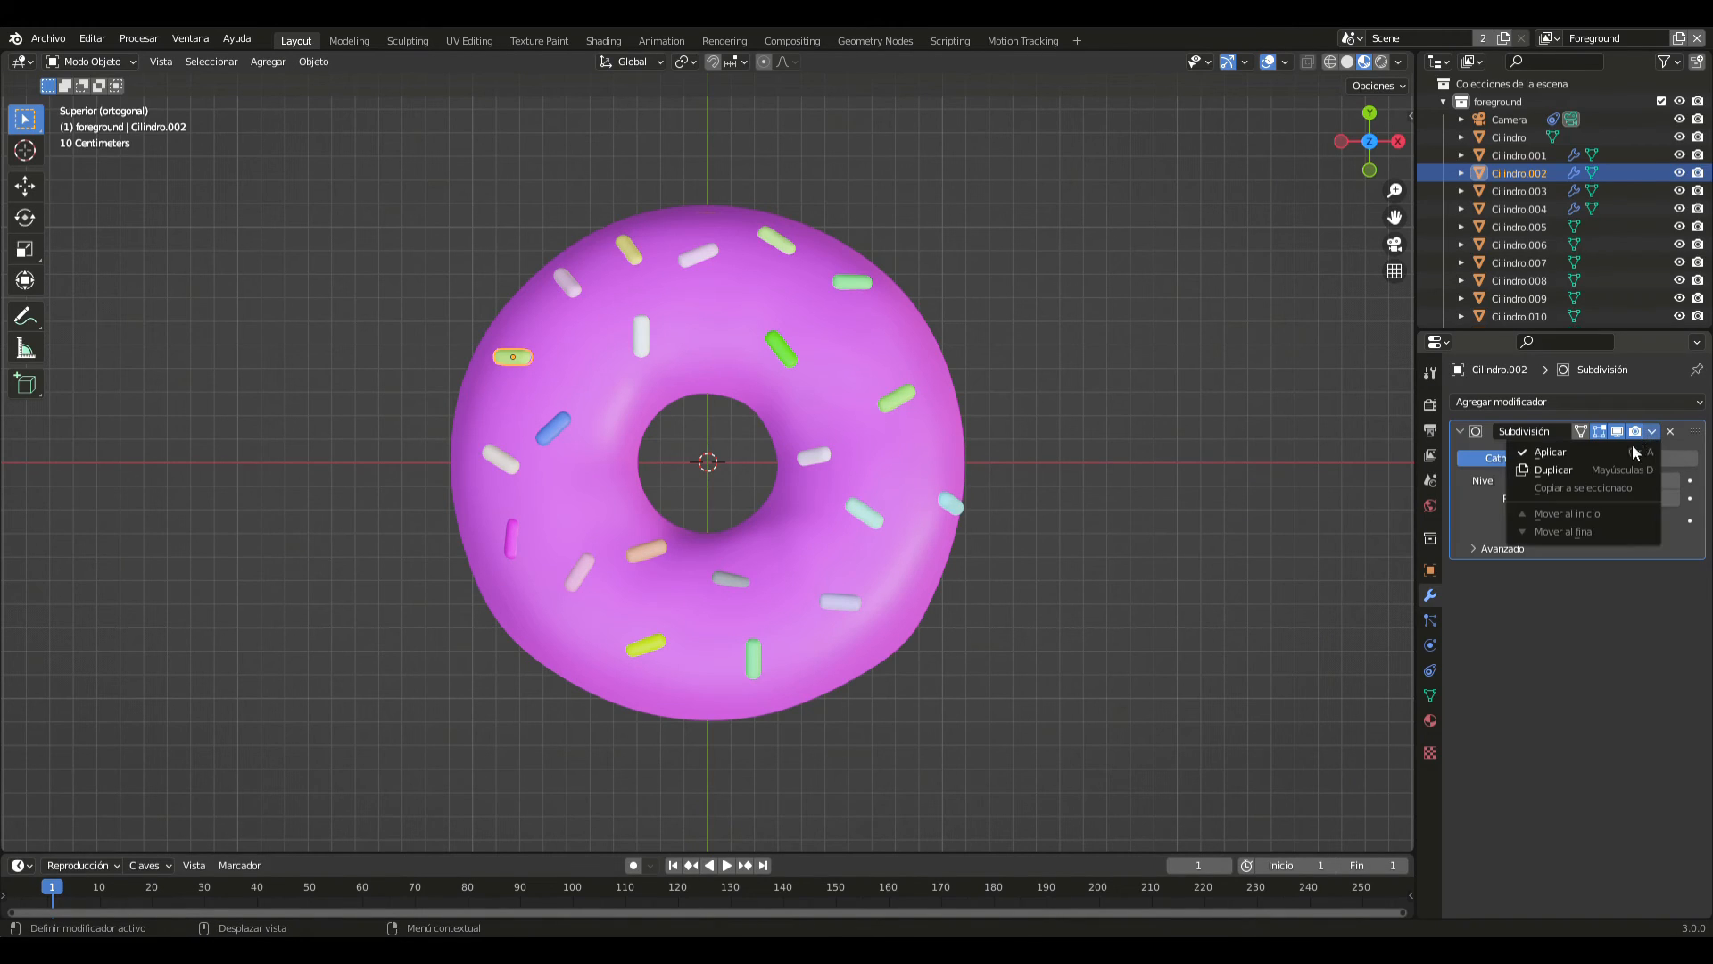
left_click(1614, 468)
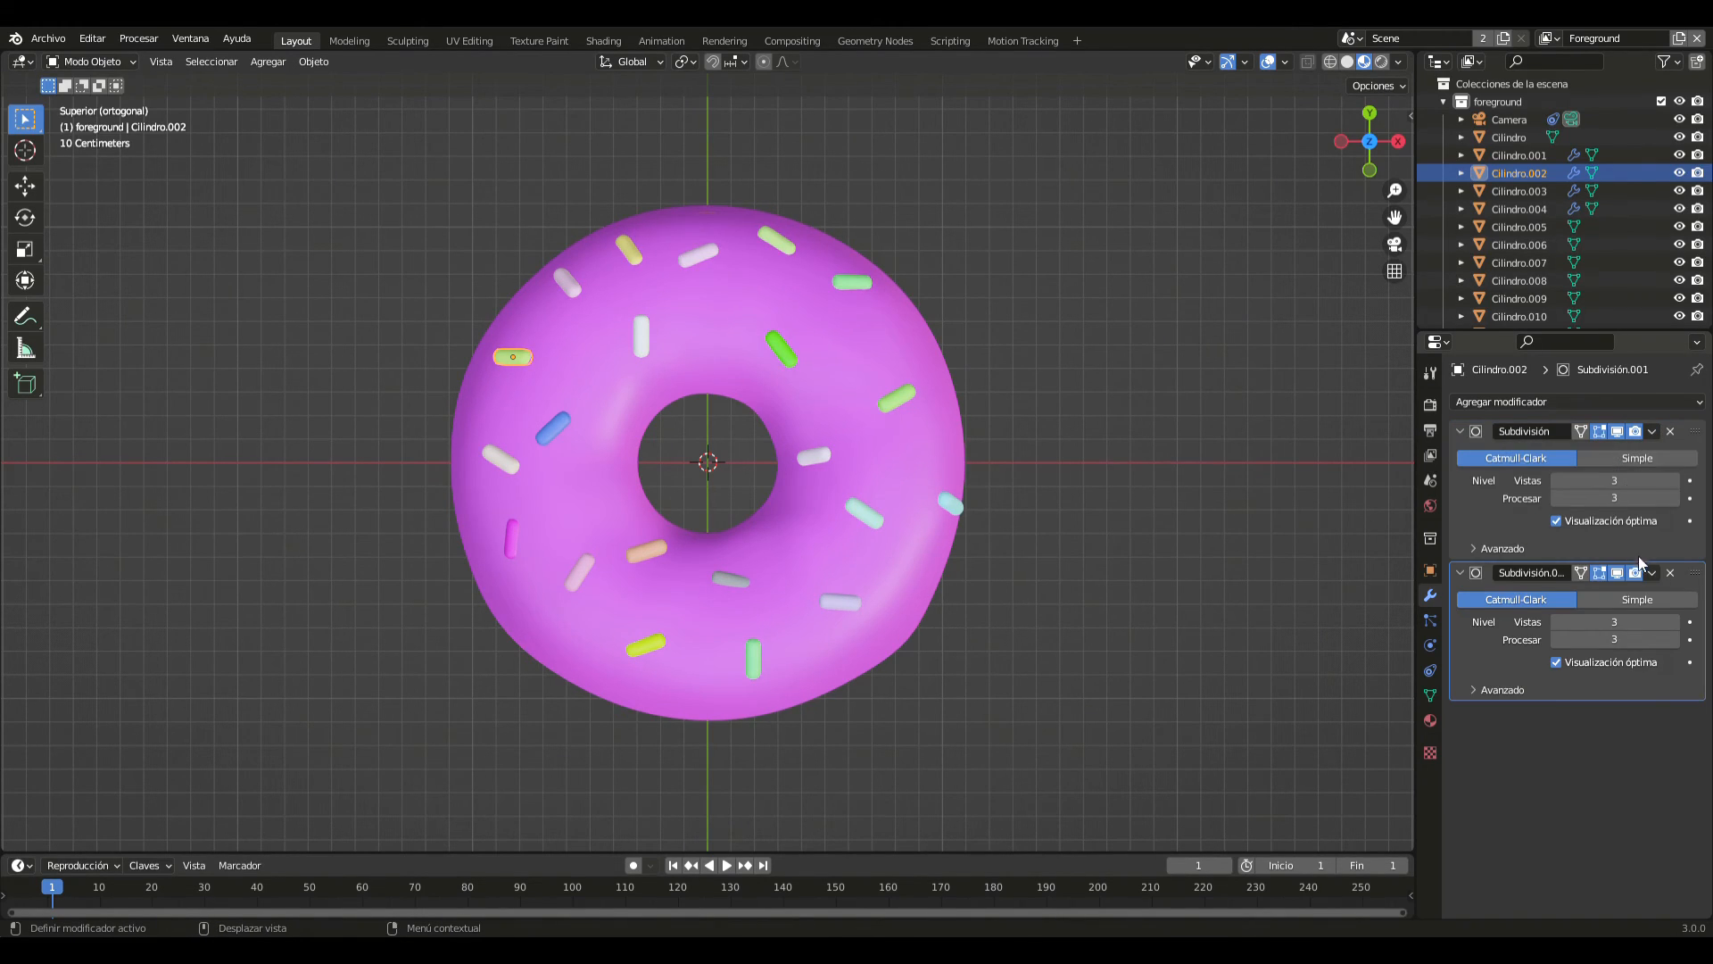
left_click(1670, 573)
left_click(1653, 432)
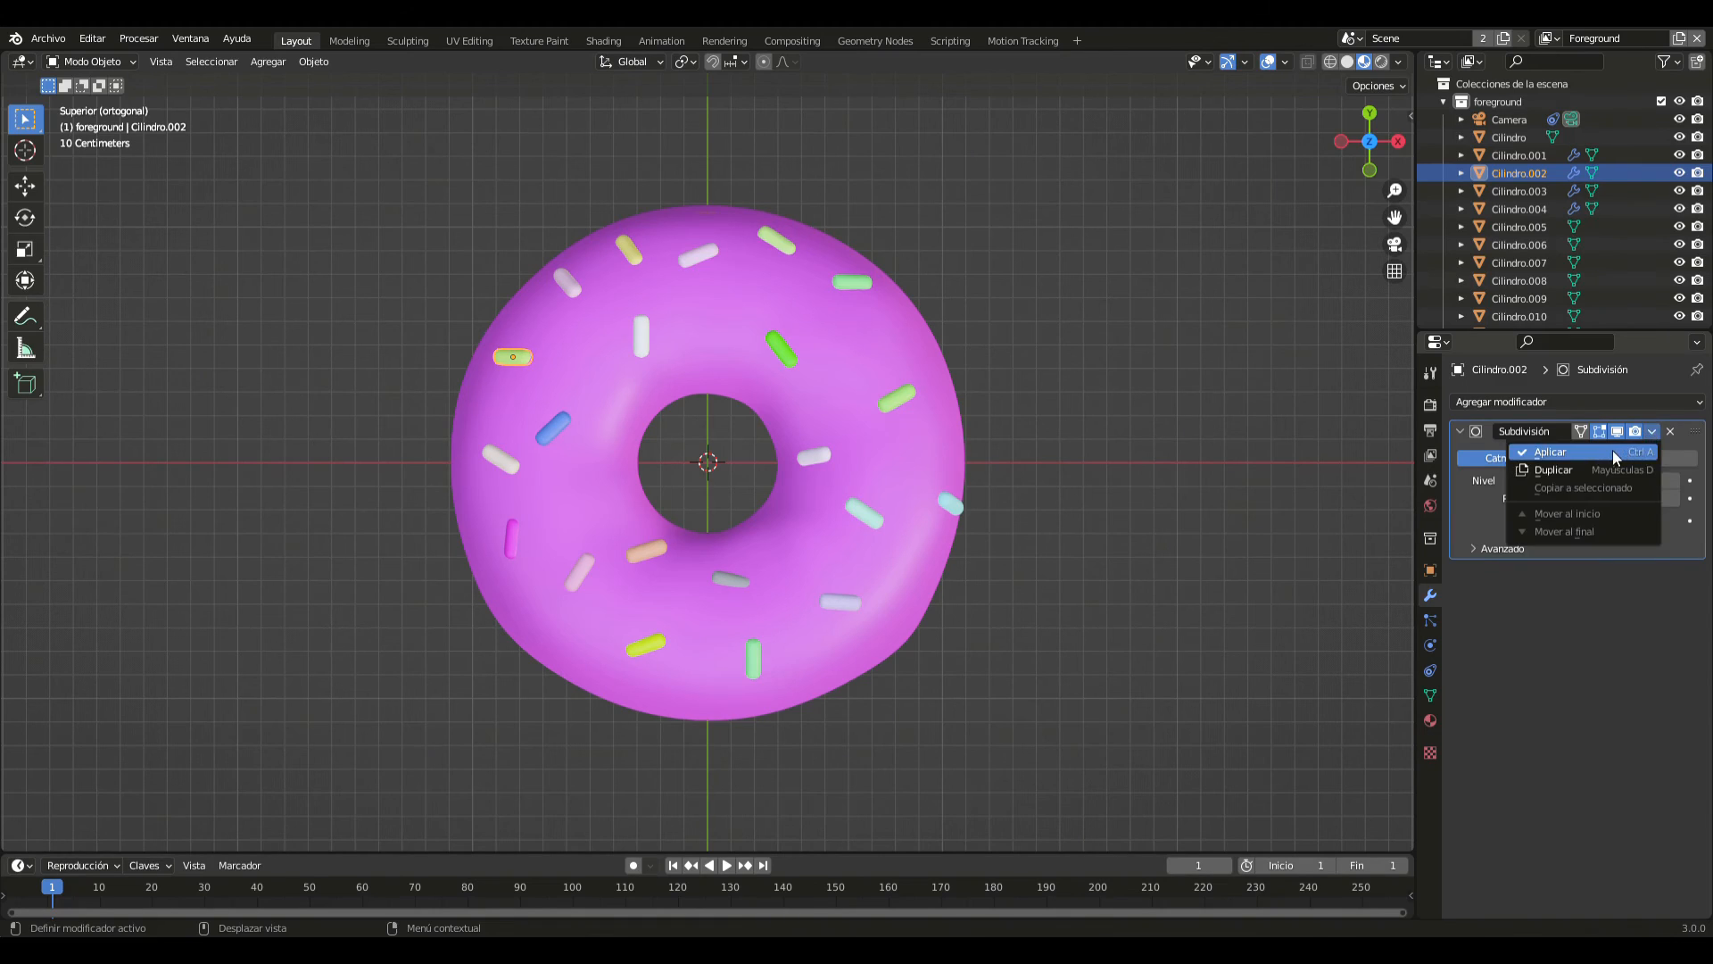
left_click(1614, 450)
- Apply the Subdivision modifiers of the vertical white sprinkle above the hole and the slanted pale sprinkle near the outer -X/+Y edge
left_click(652, 342)
left_click(646, 340)
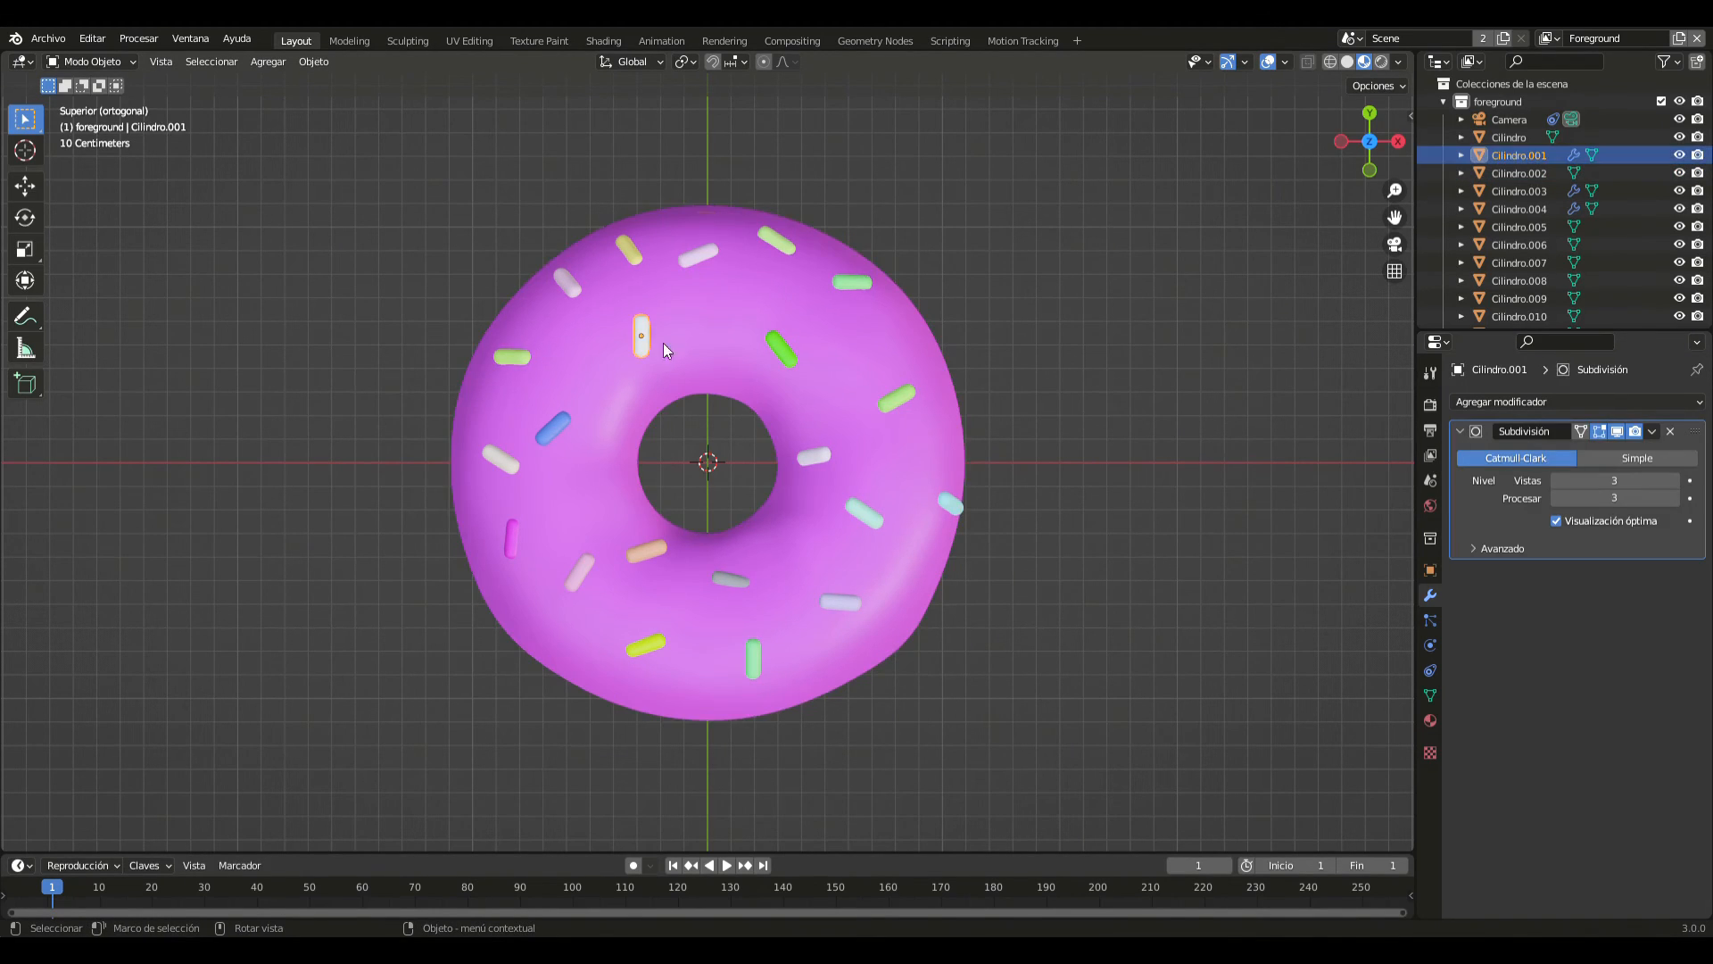
left_click(1653, 432)
left_click(1571, 453)
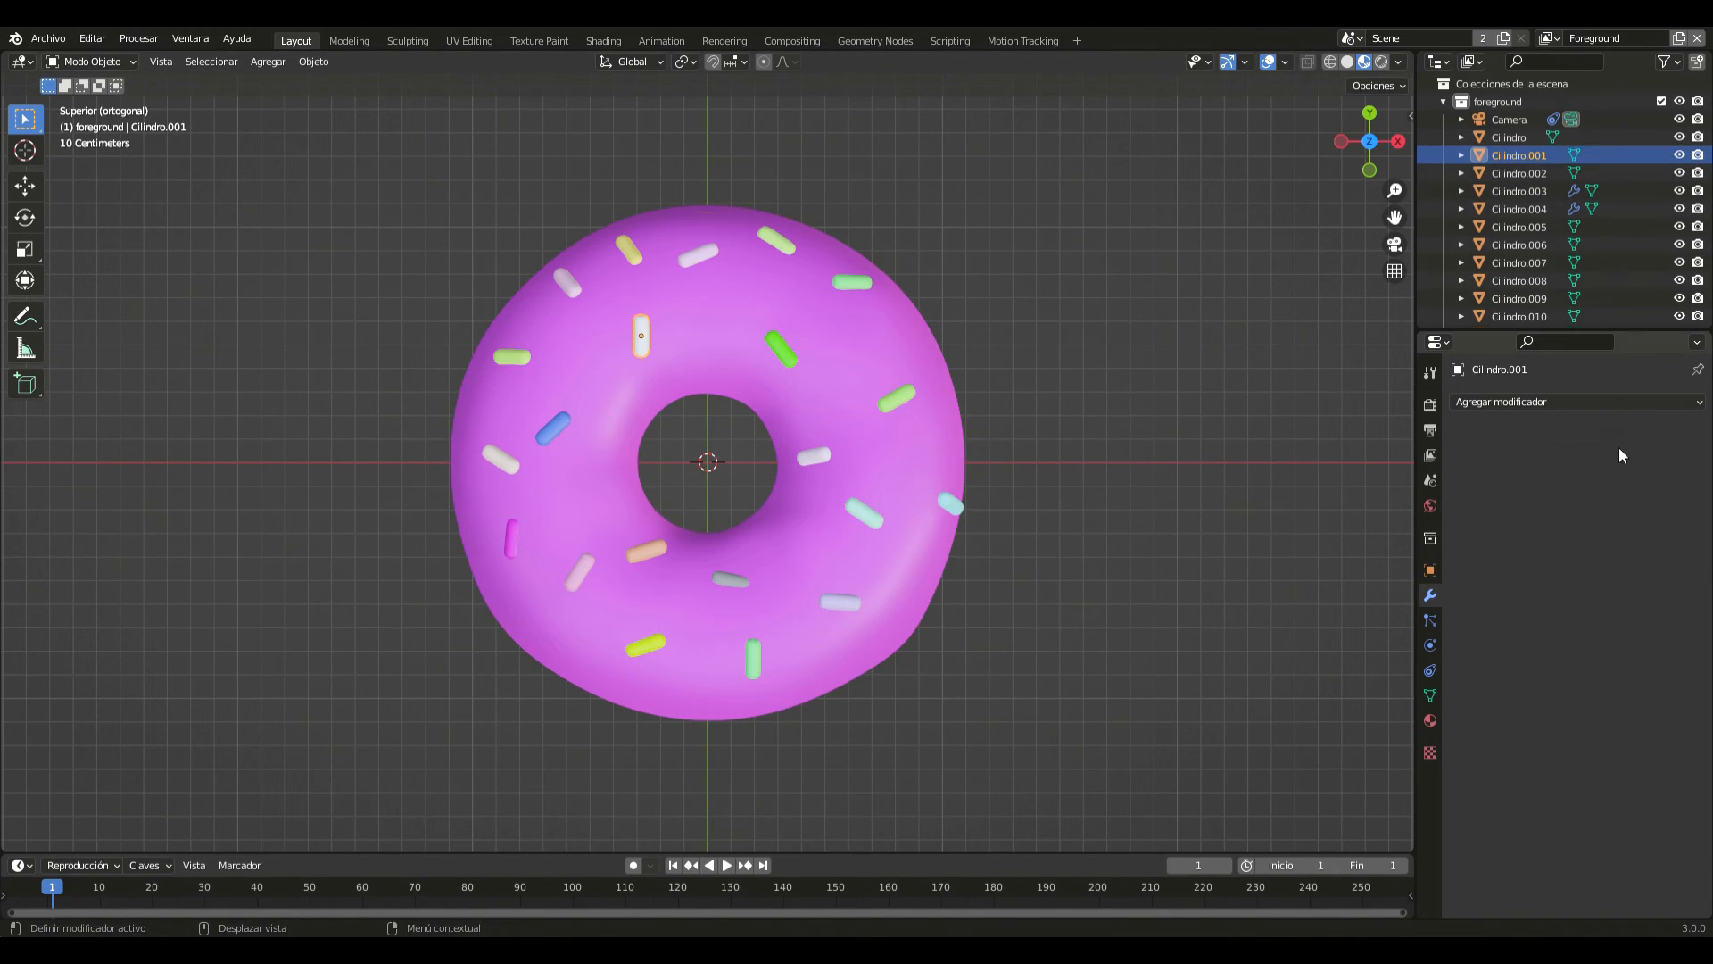
left_click(563, 283)
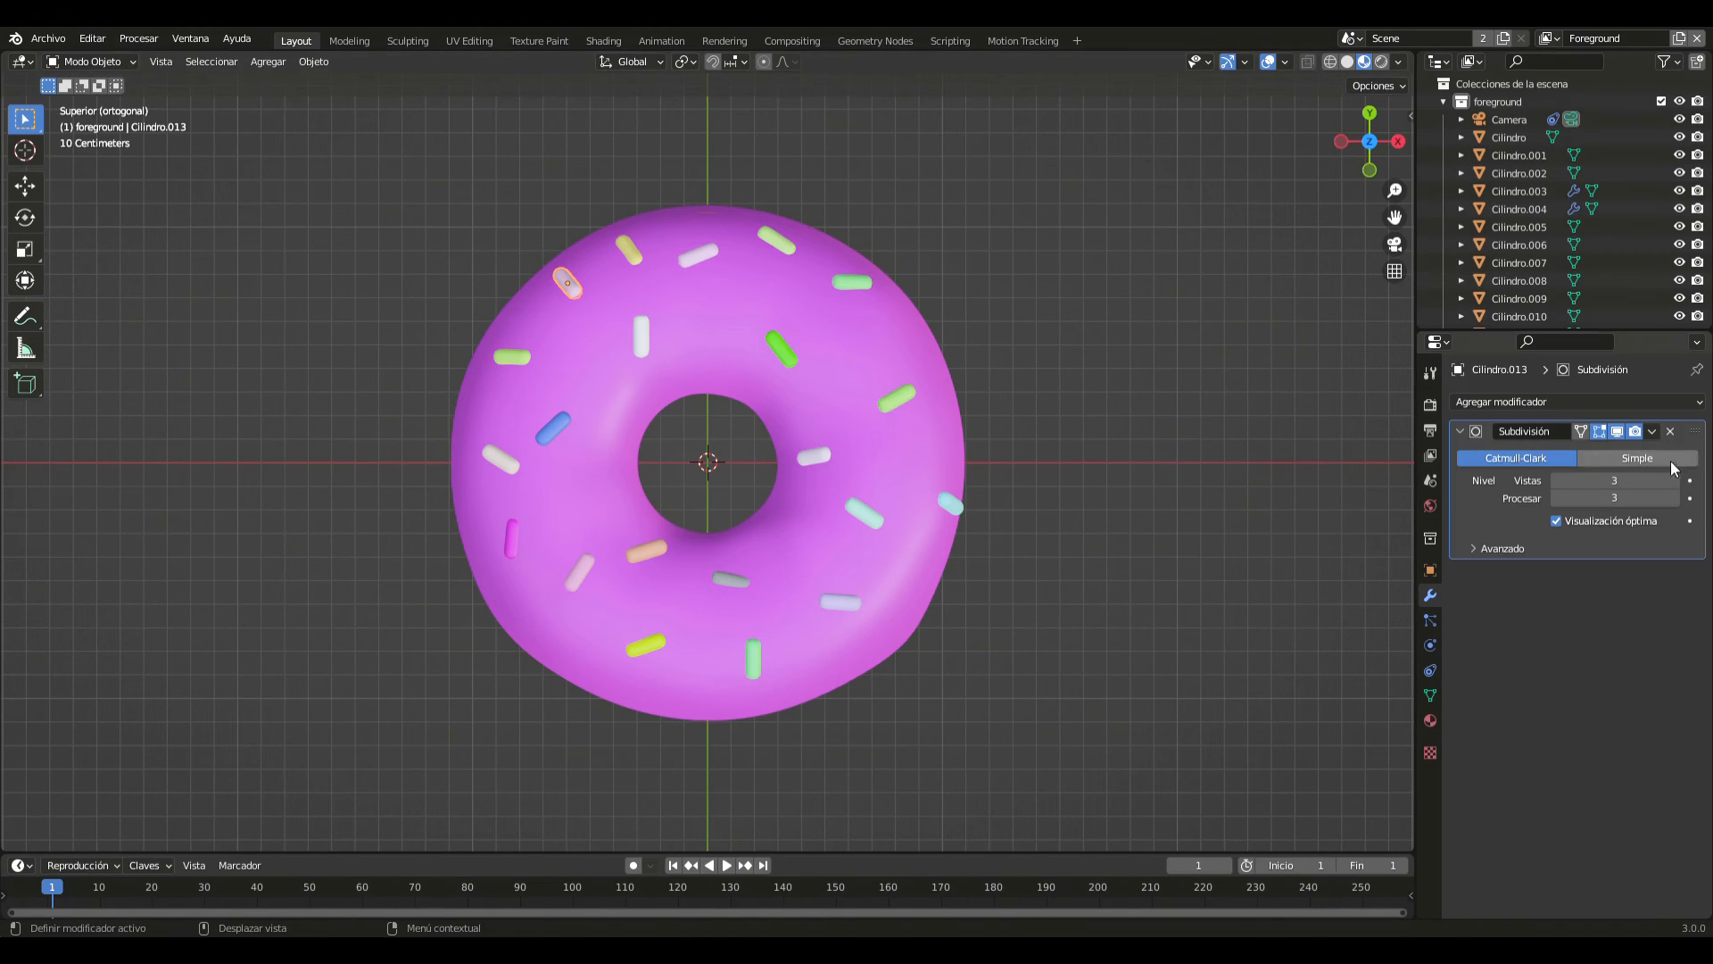
left_click(1652, 432)
left_click(1604, 456)
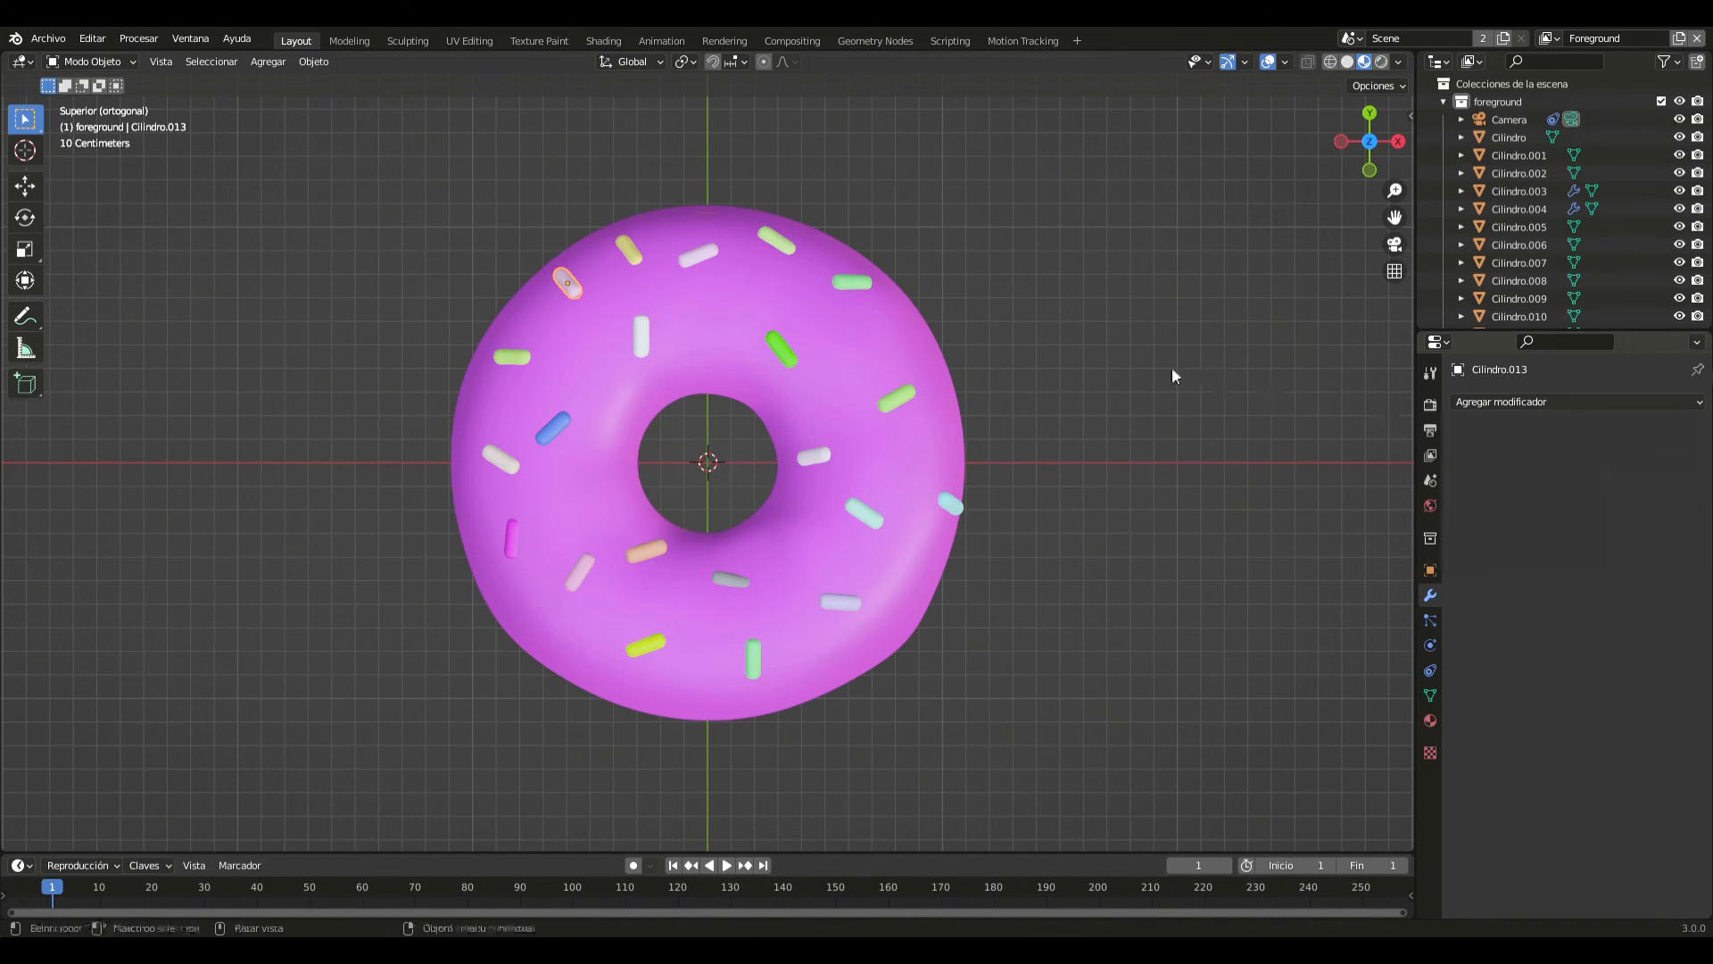
- Apply the Subdivision modifier of the slanted dark yellow sprinkle near the +Y edge, slightly toward -X
left_click(626, 252)
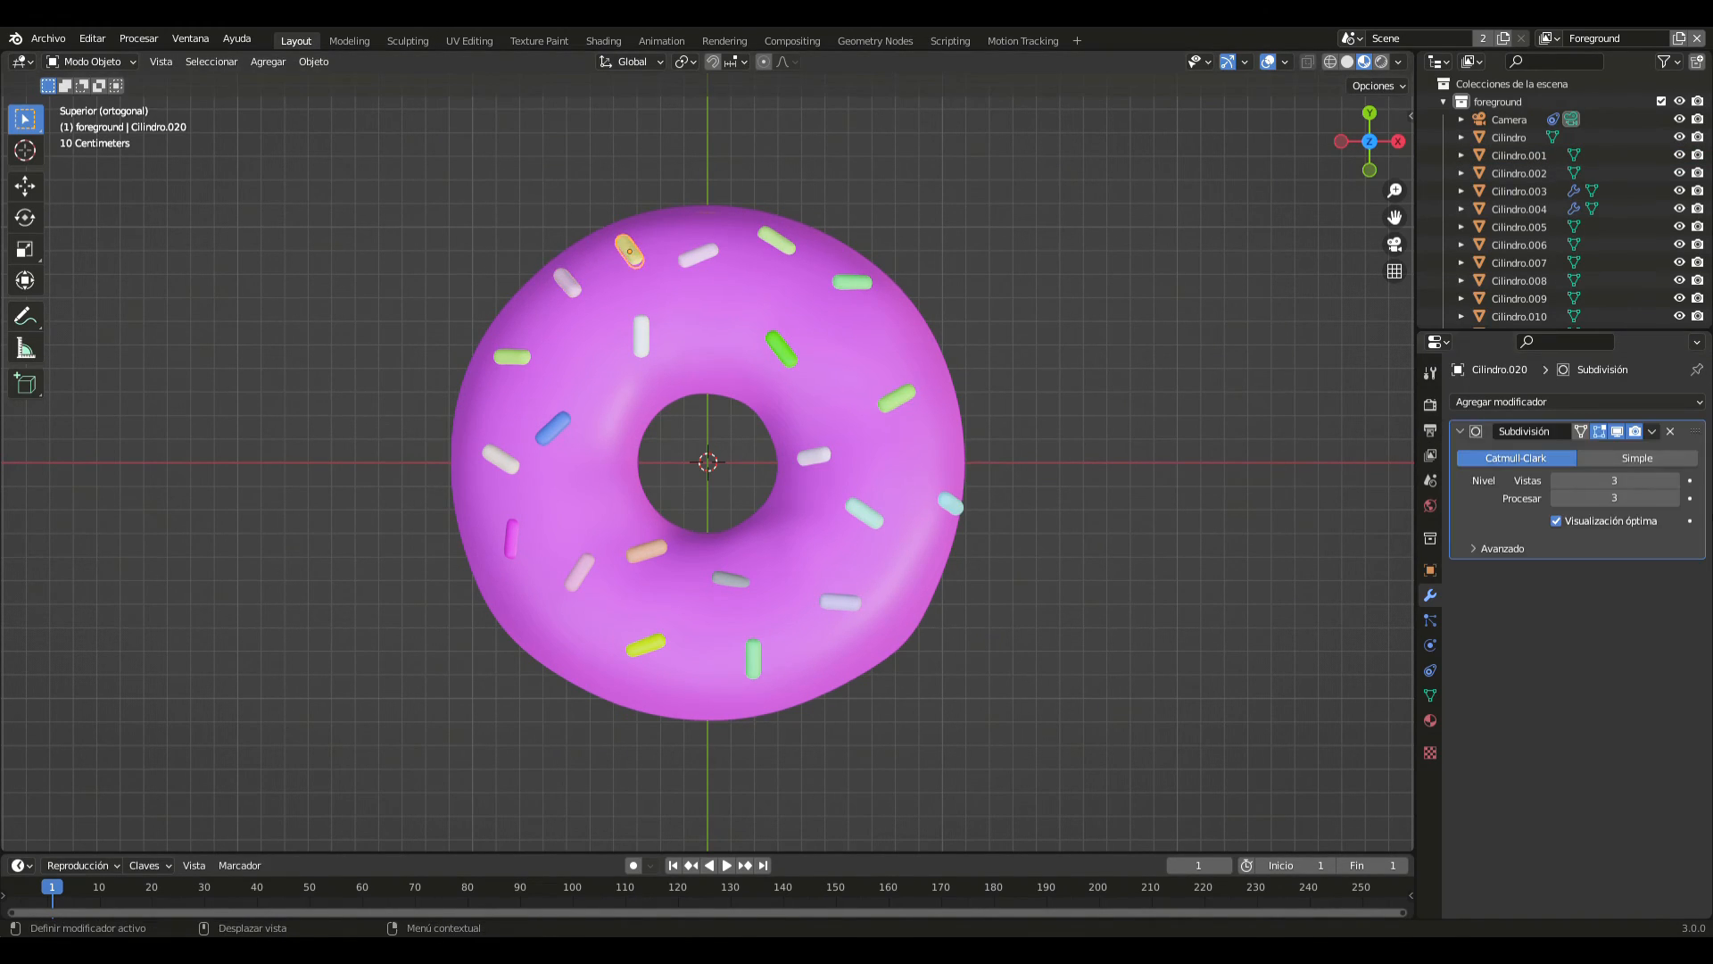
left_click(1653, 432)
left_click(1606, 452)
- Apply the Subdivision modifiers of the slanted white sprinkle near the +Y edge and the slanted pale green sprinkle beside it toward +X
left_click(646, 338)
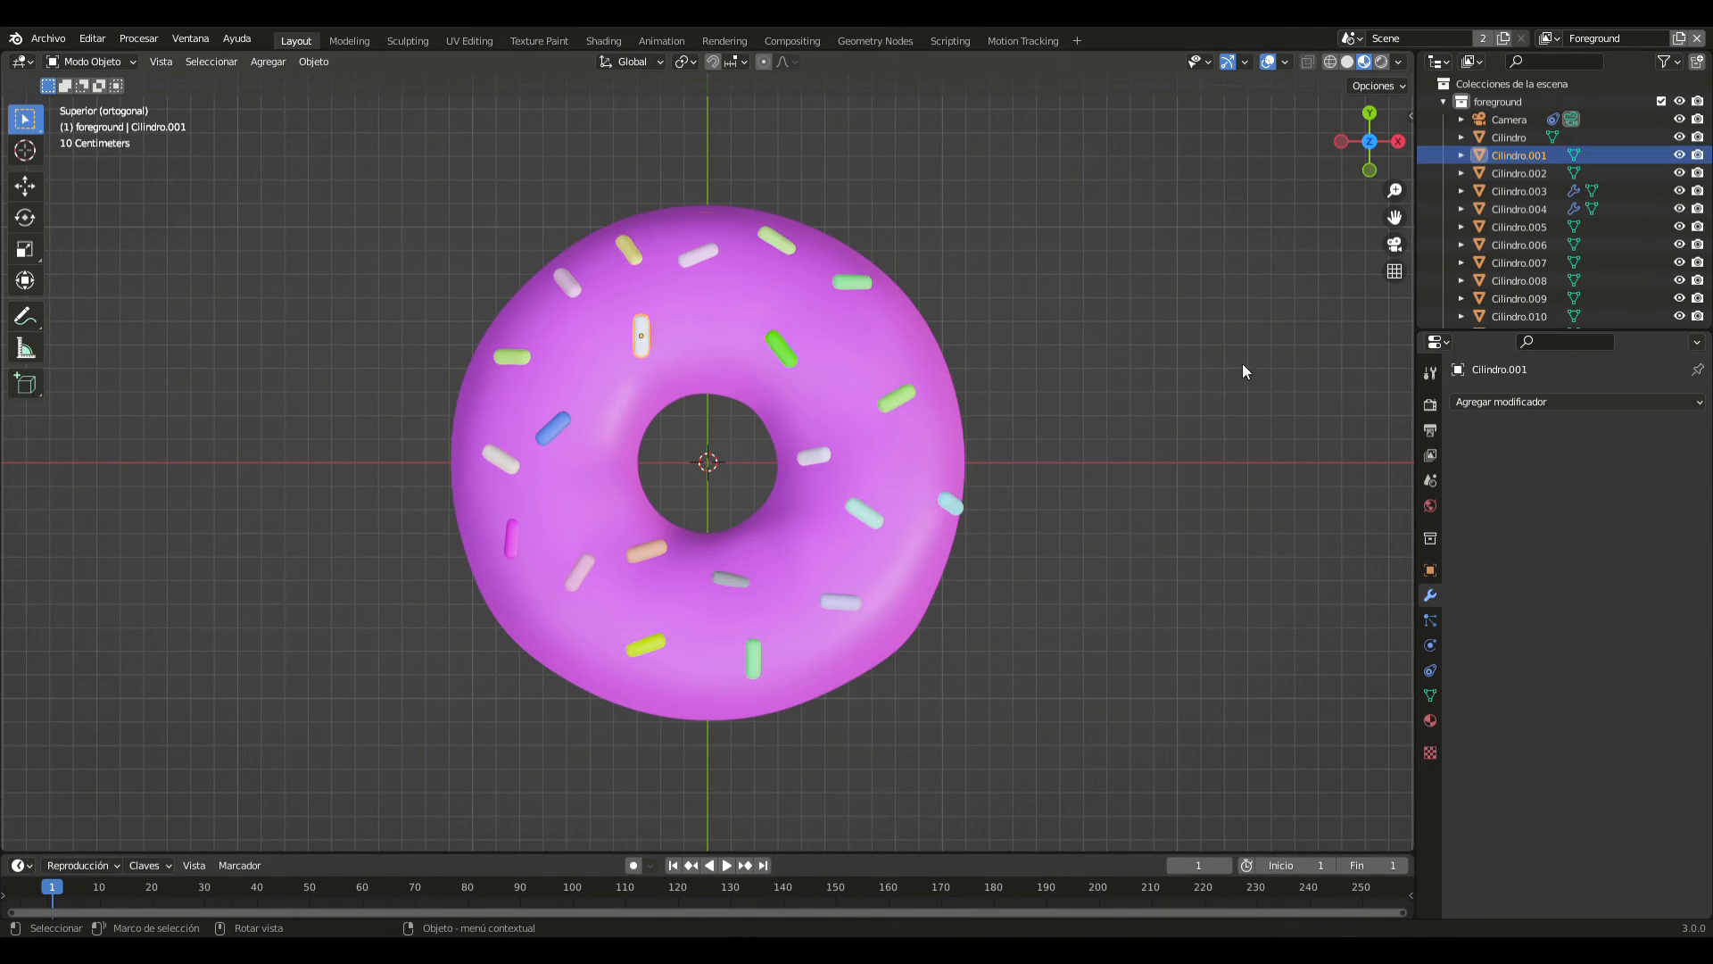
left_click(693, 250)
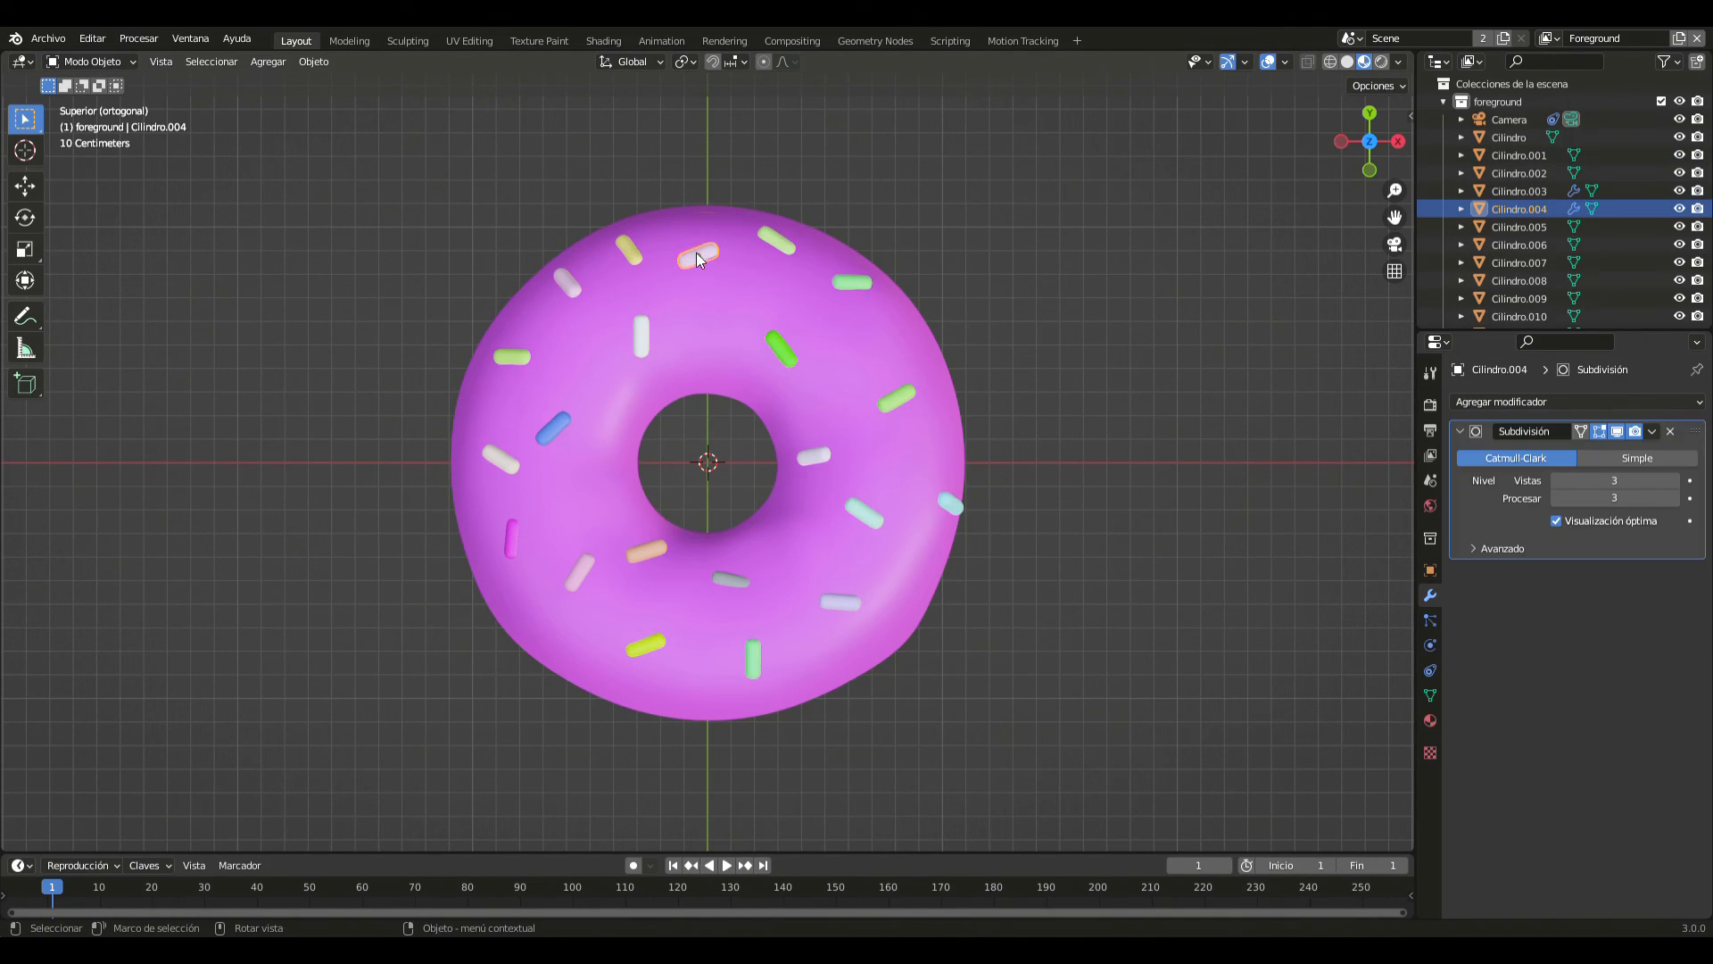
left_click(763, 240)
left_click(702, 253)
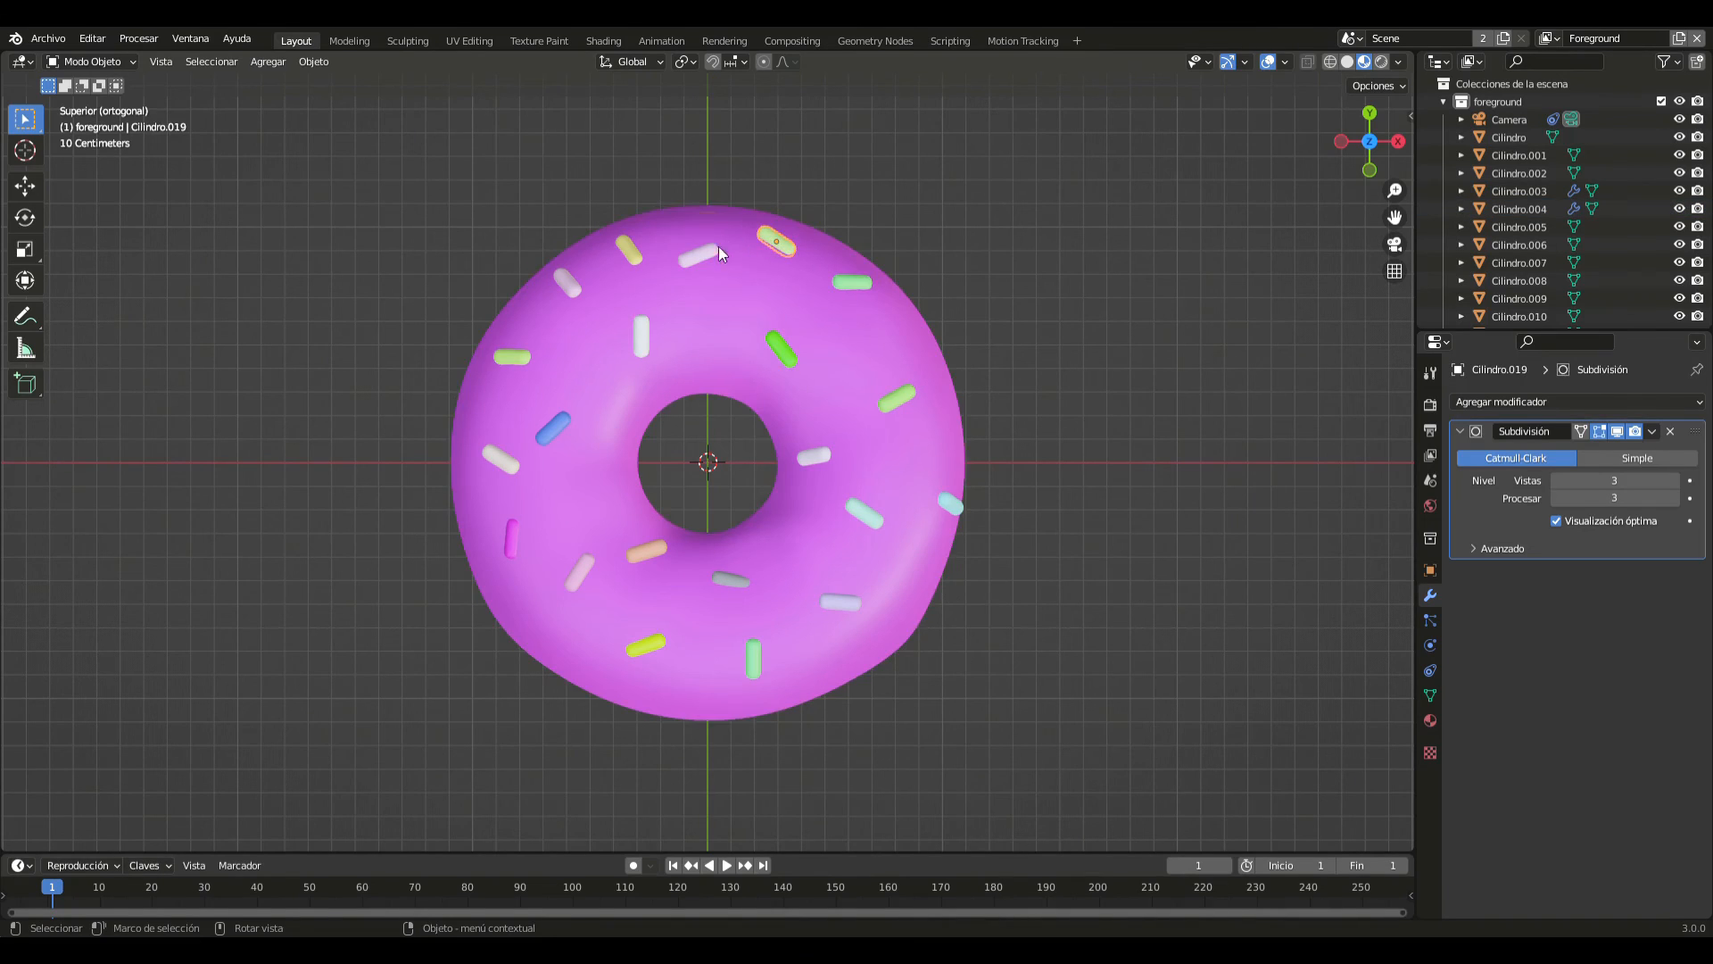
left_click(1652, 431)
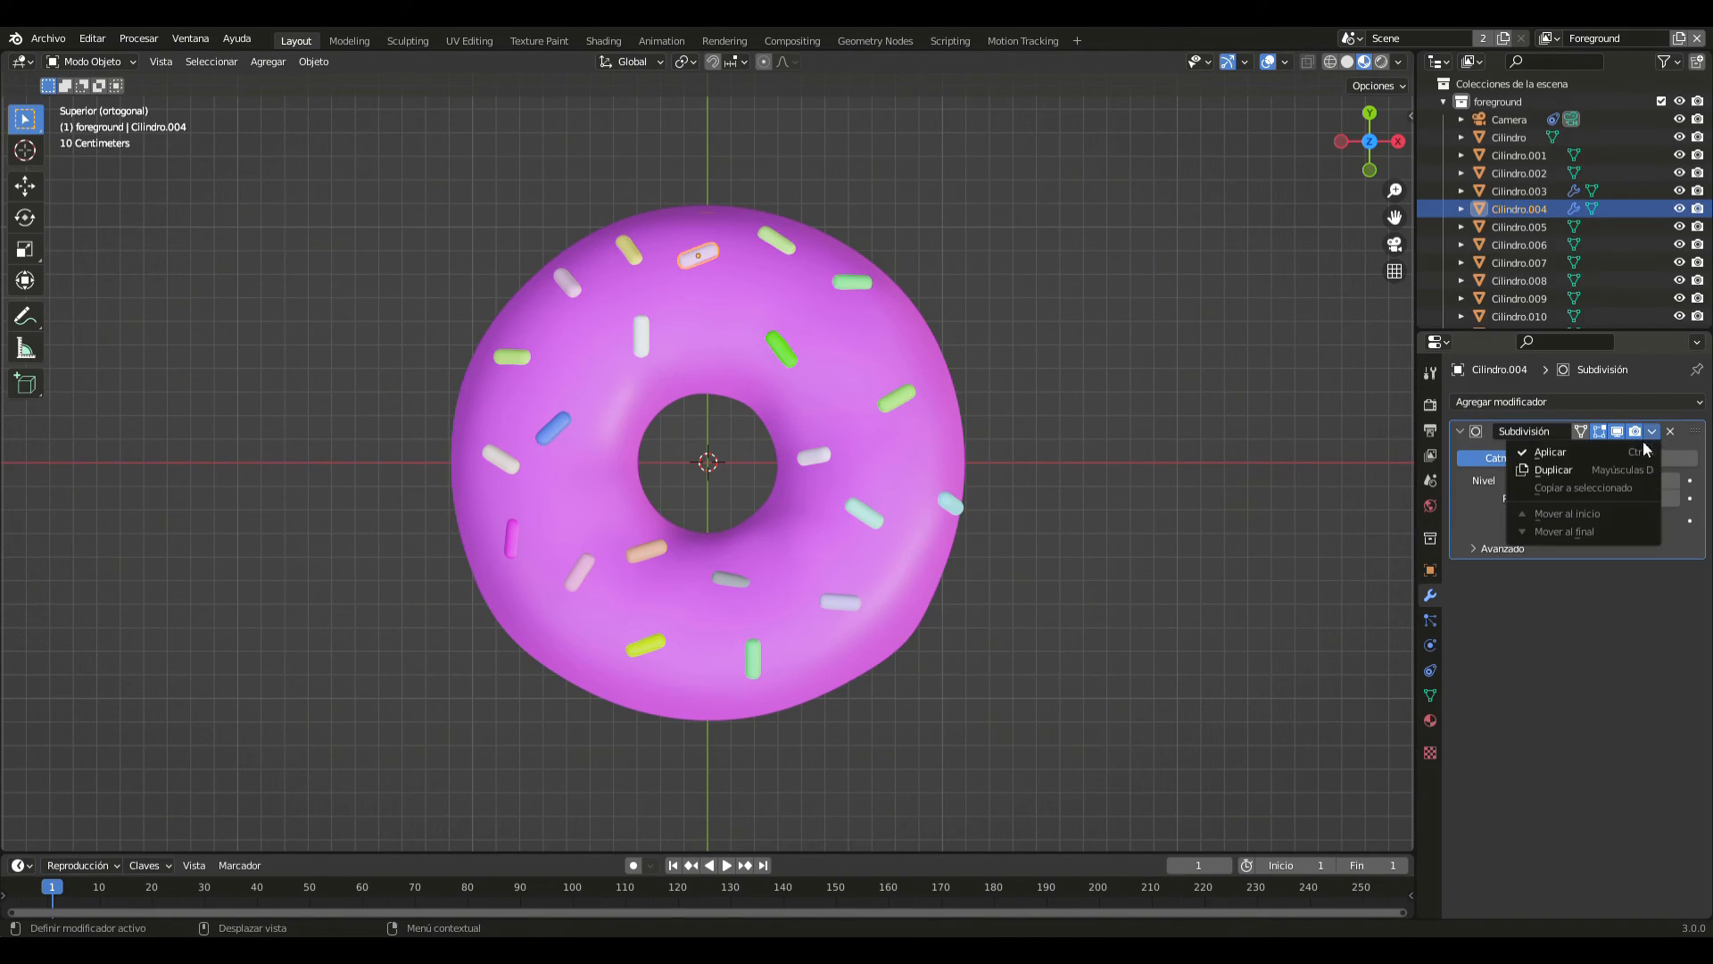
left_click(1571, 455)
left_click(783, 242)
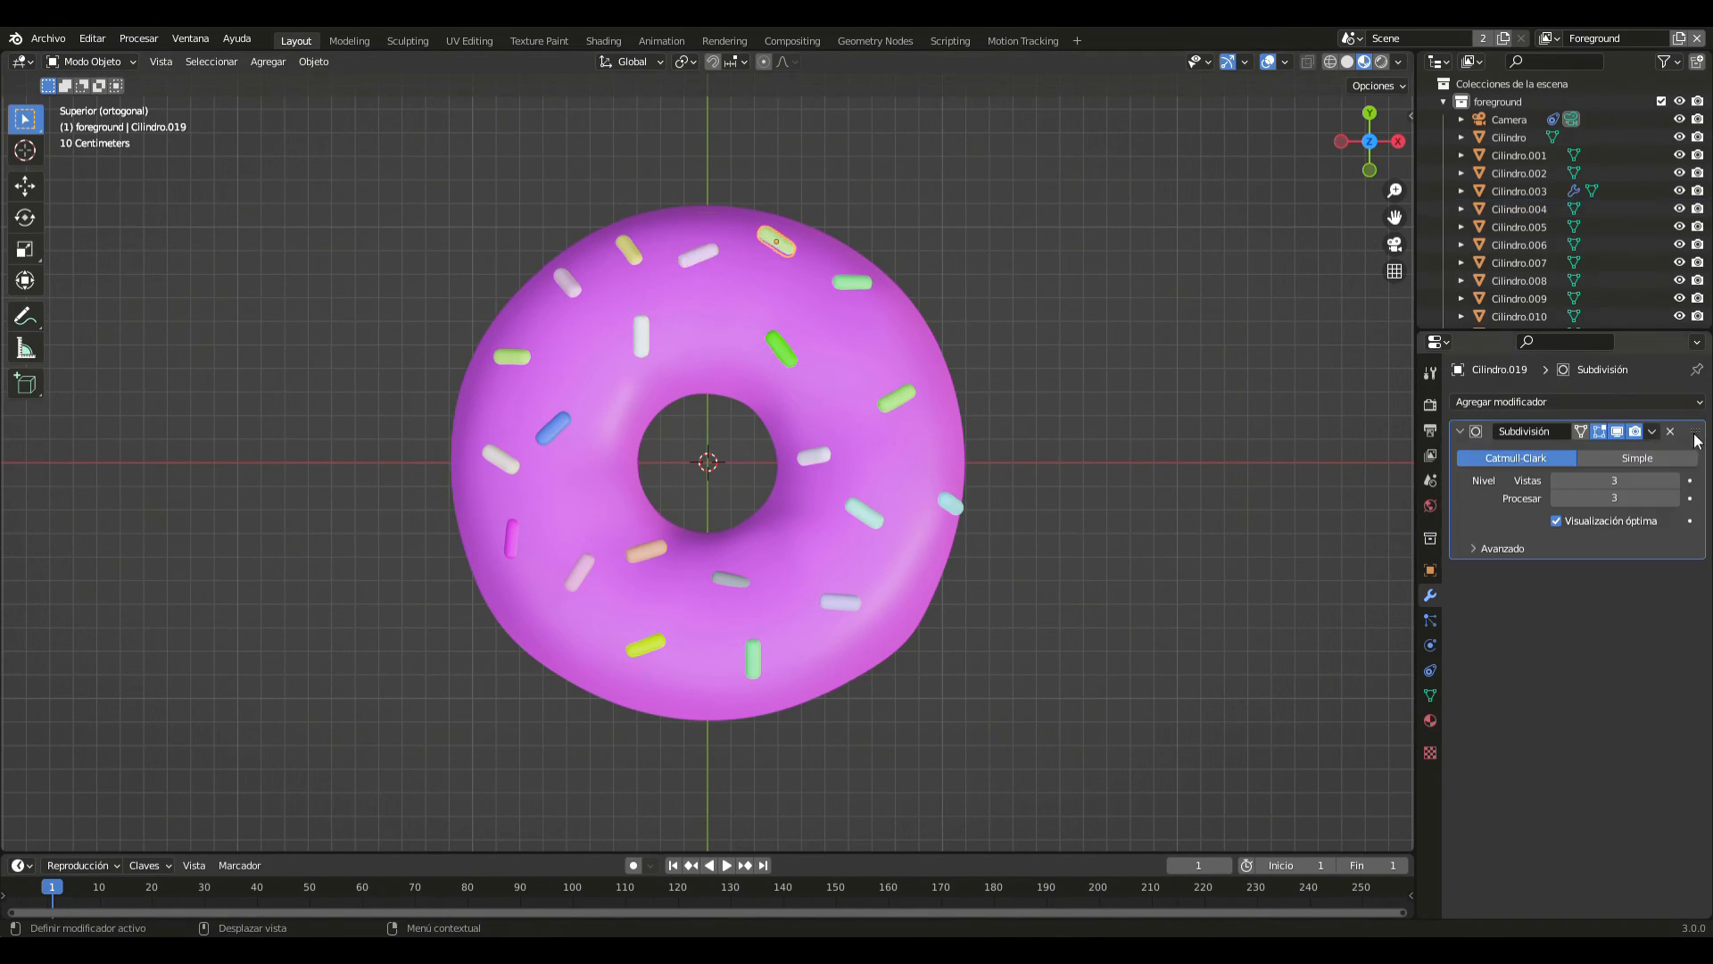
left_click(1652, 431)
left_click(1571, 455)
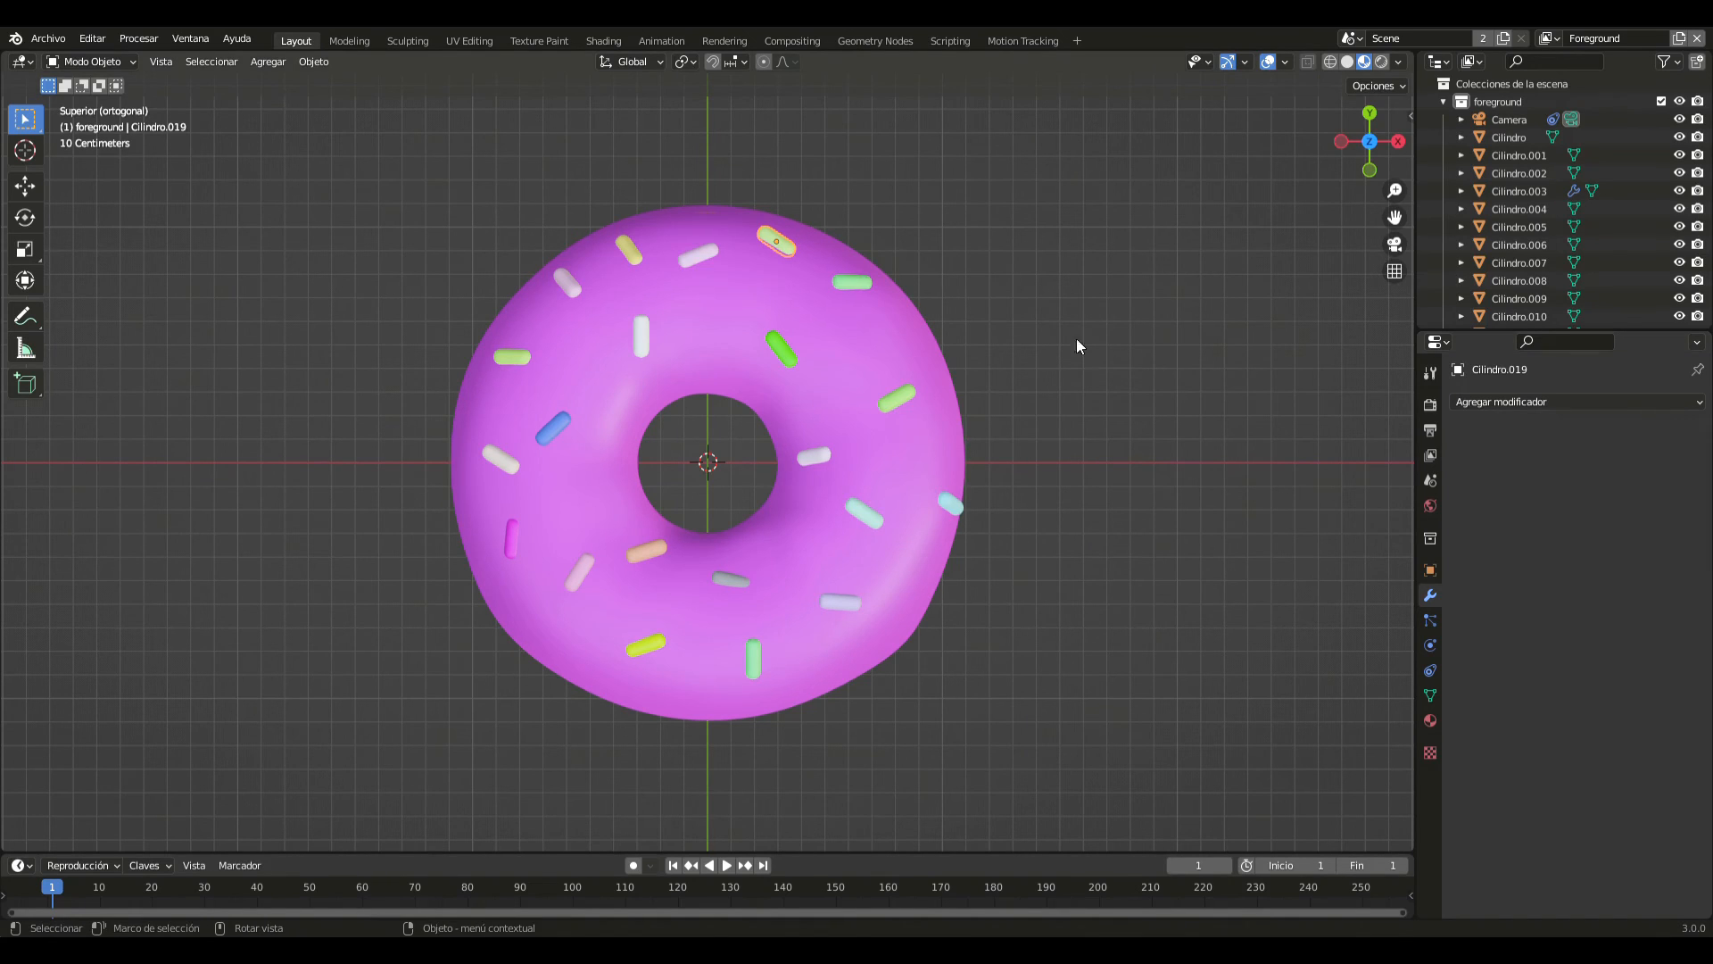
- Apply the Subdivision modifiers of the bright green sprinkle and the horizontal mint green sprinkle on the +X/+Y side
left_click(782, 350)
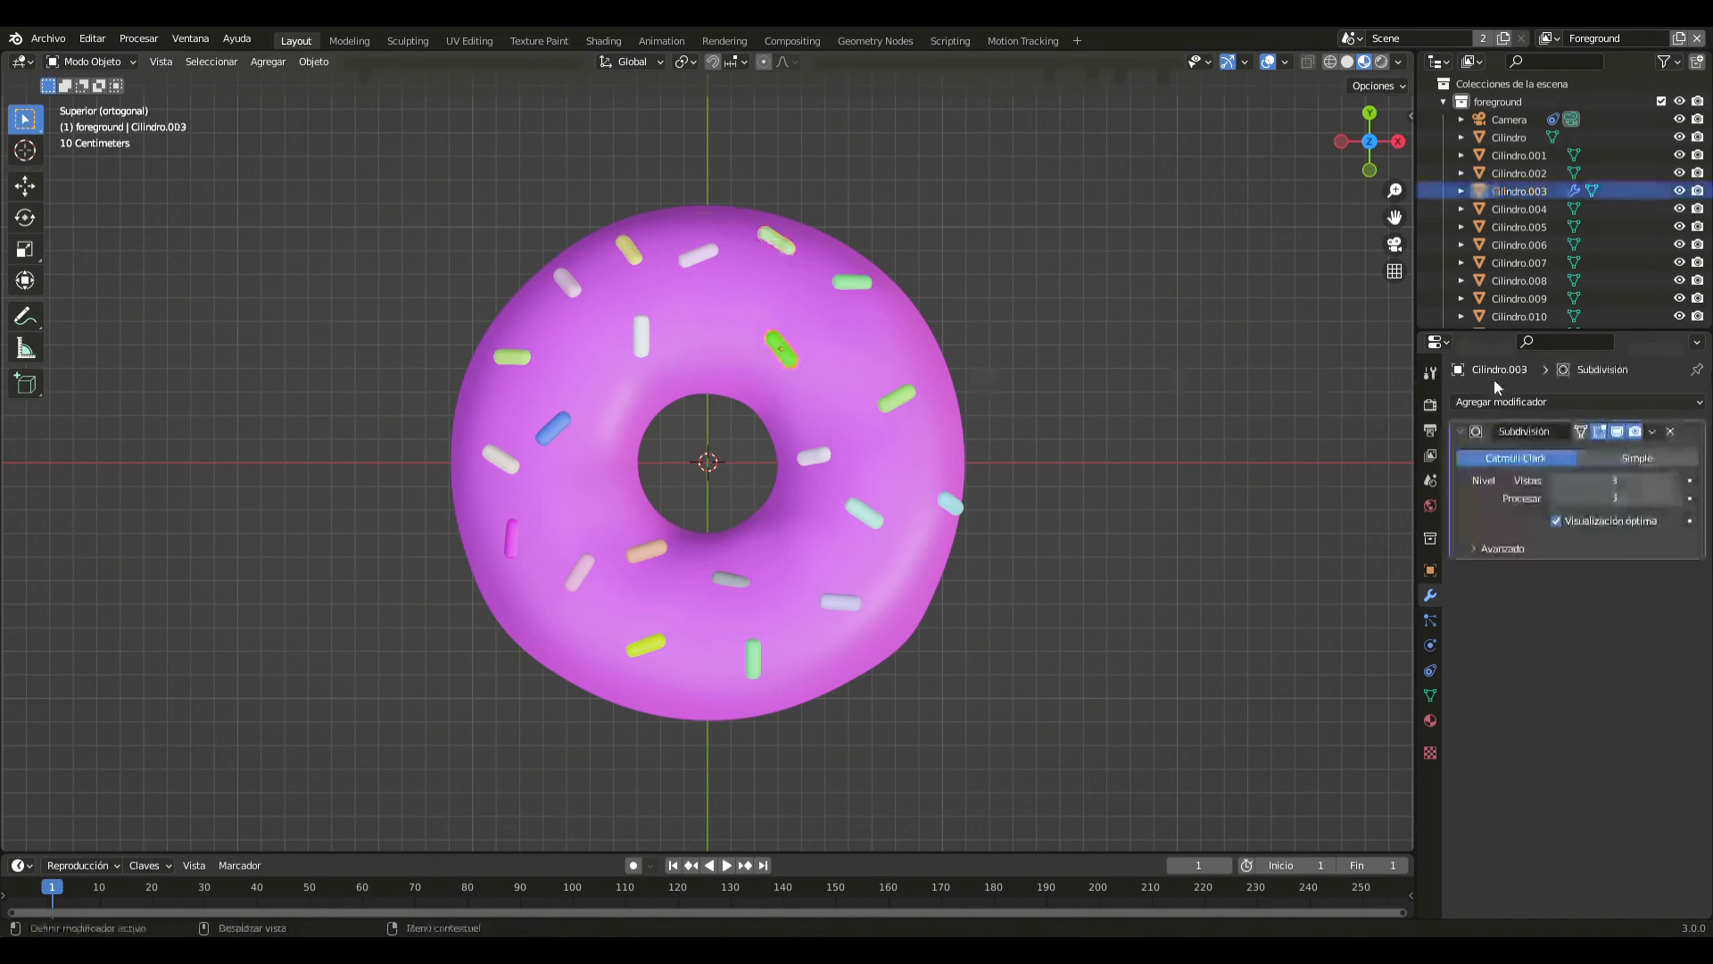
left_click(1651, 431)
left_click(1570, 455)
left_click(852, 282)
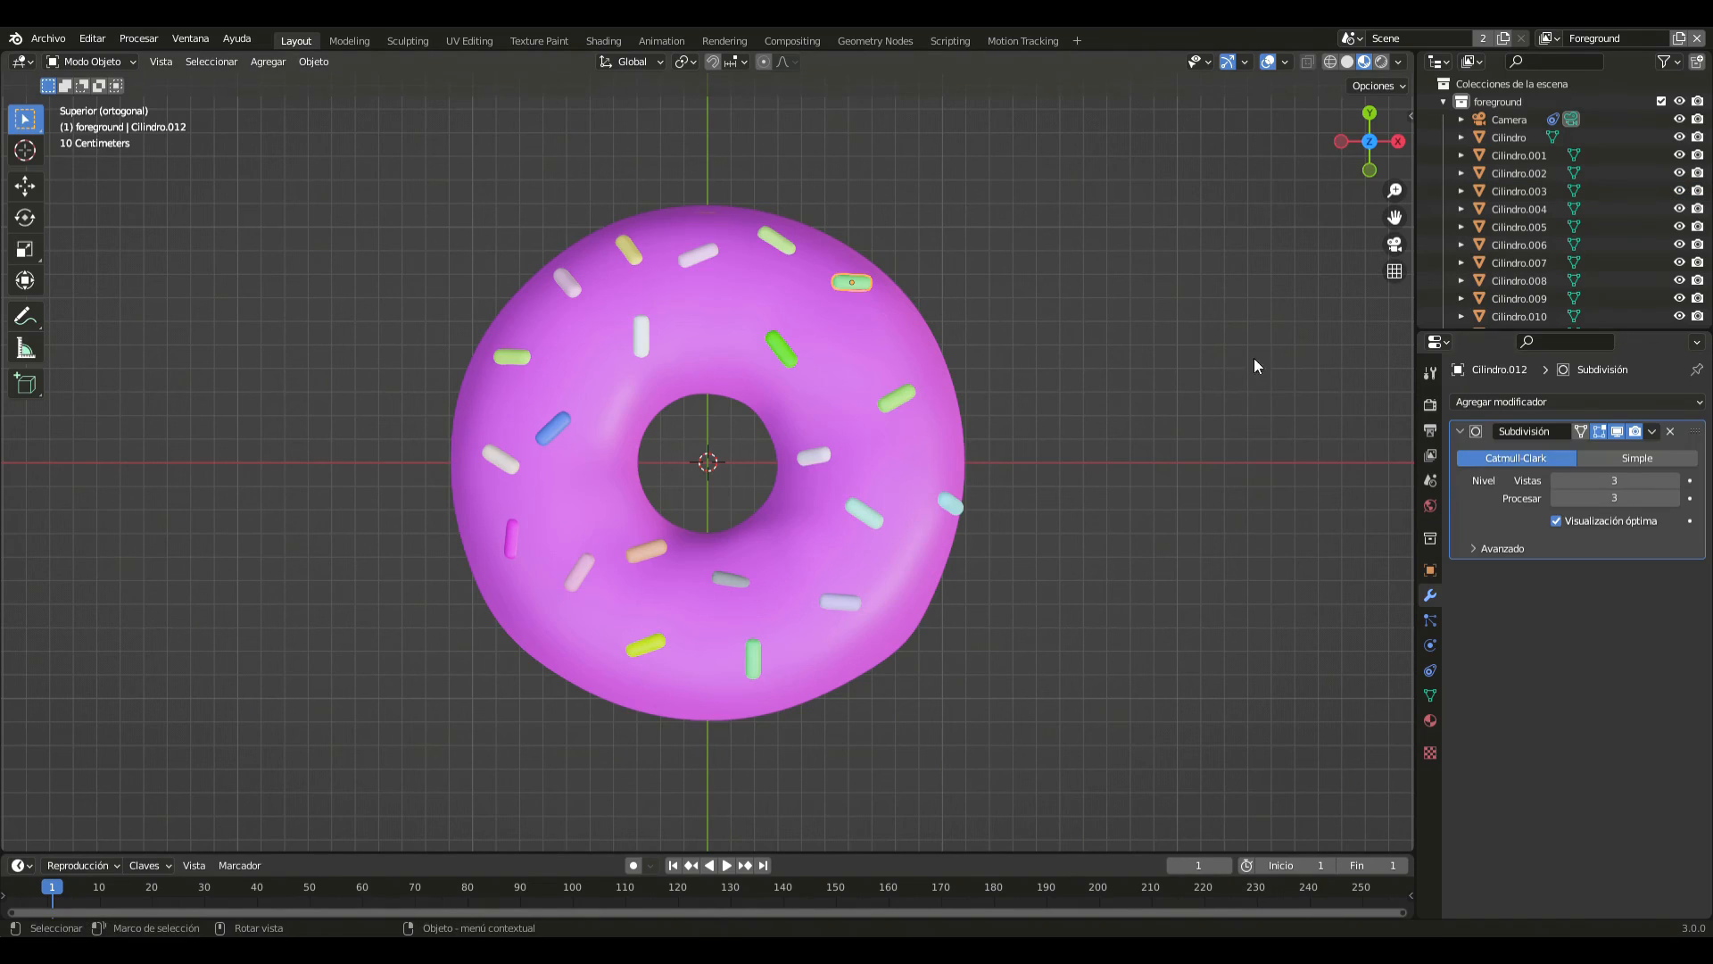
left_click(1652, 431)
left_click(1553, 452)
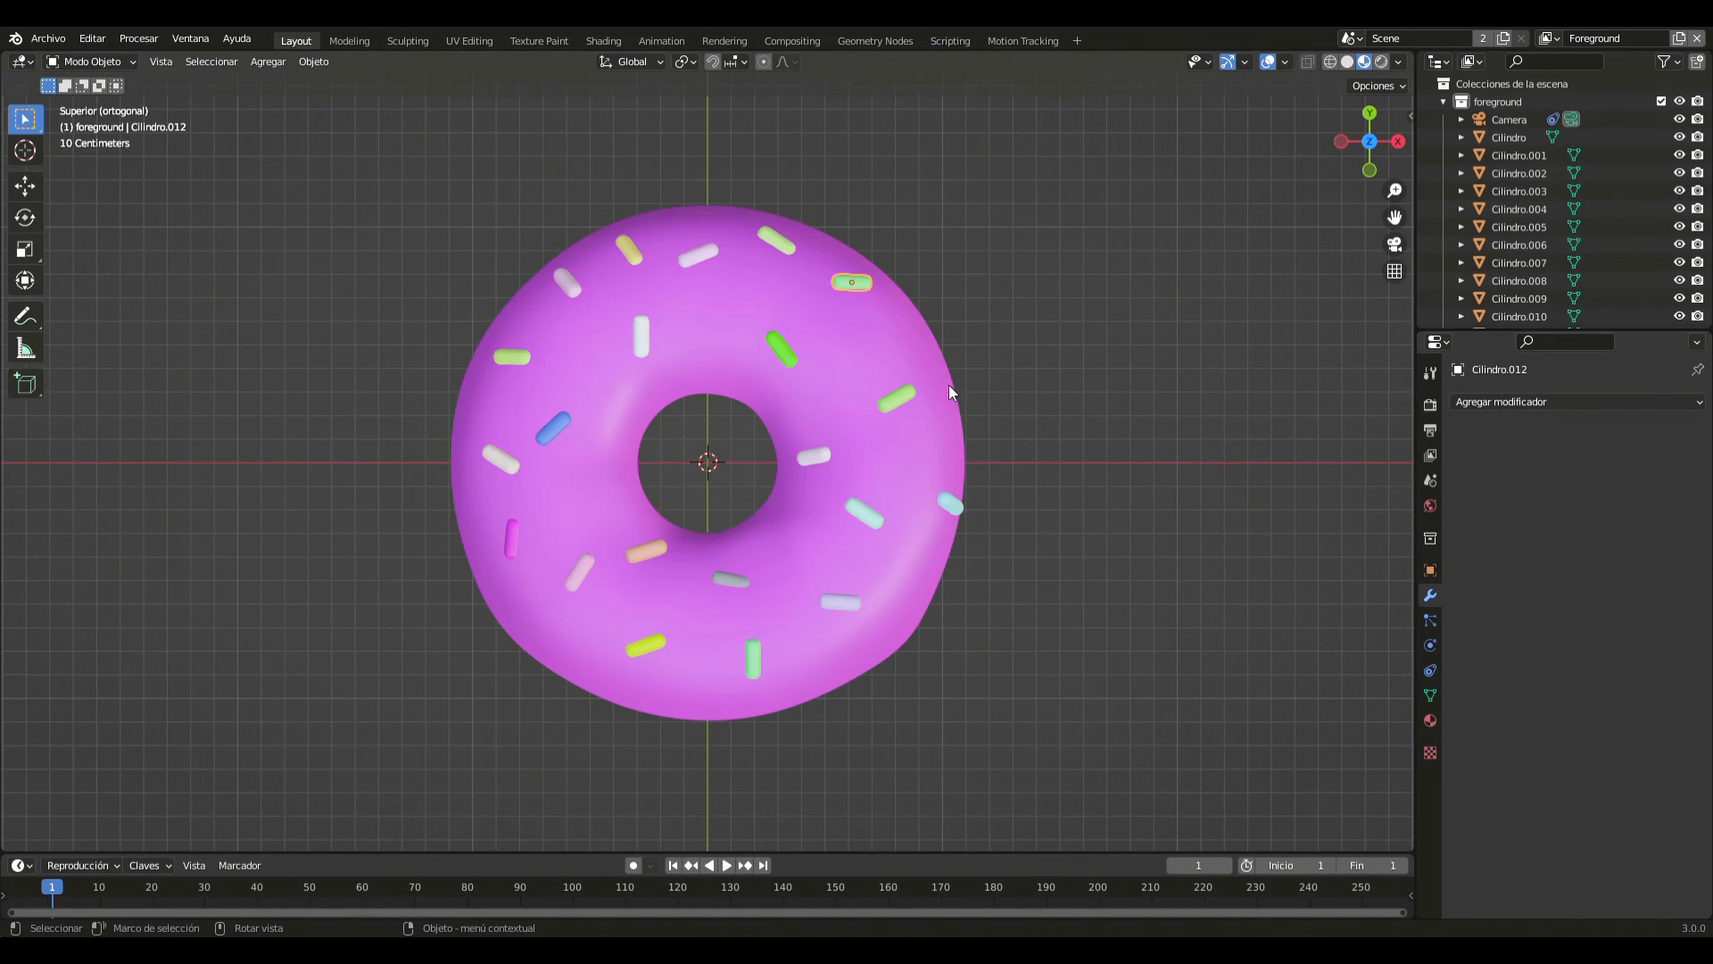
- Select the pink icing and apply both its Subdivision and Solidify modifiers
left_click(794, 457)
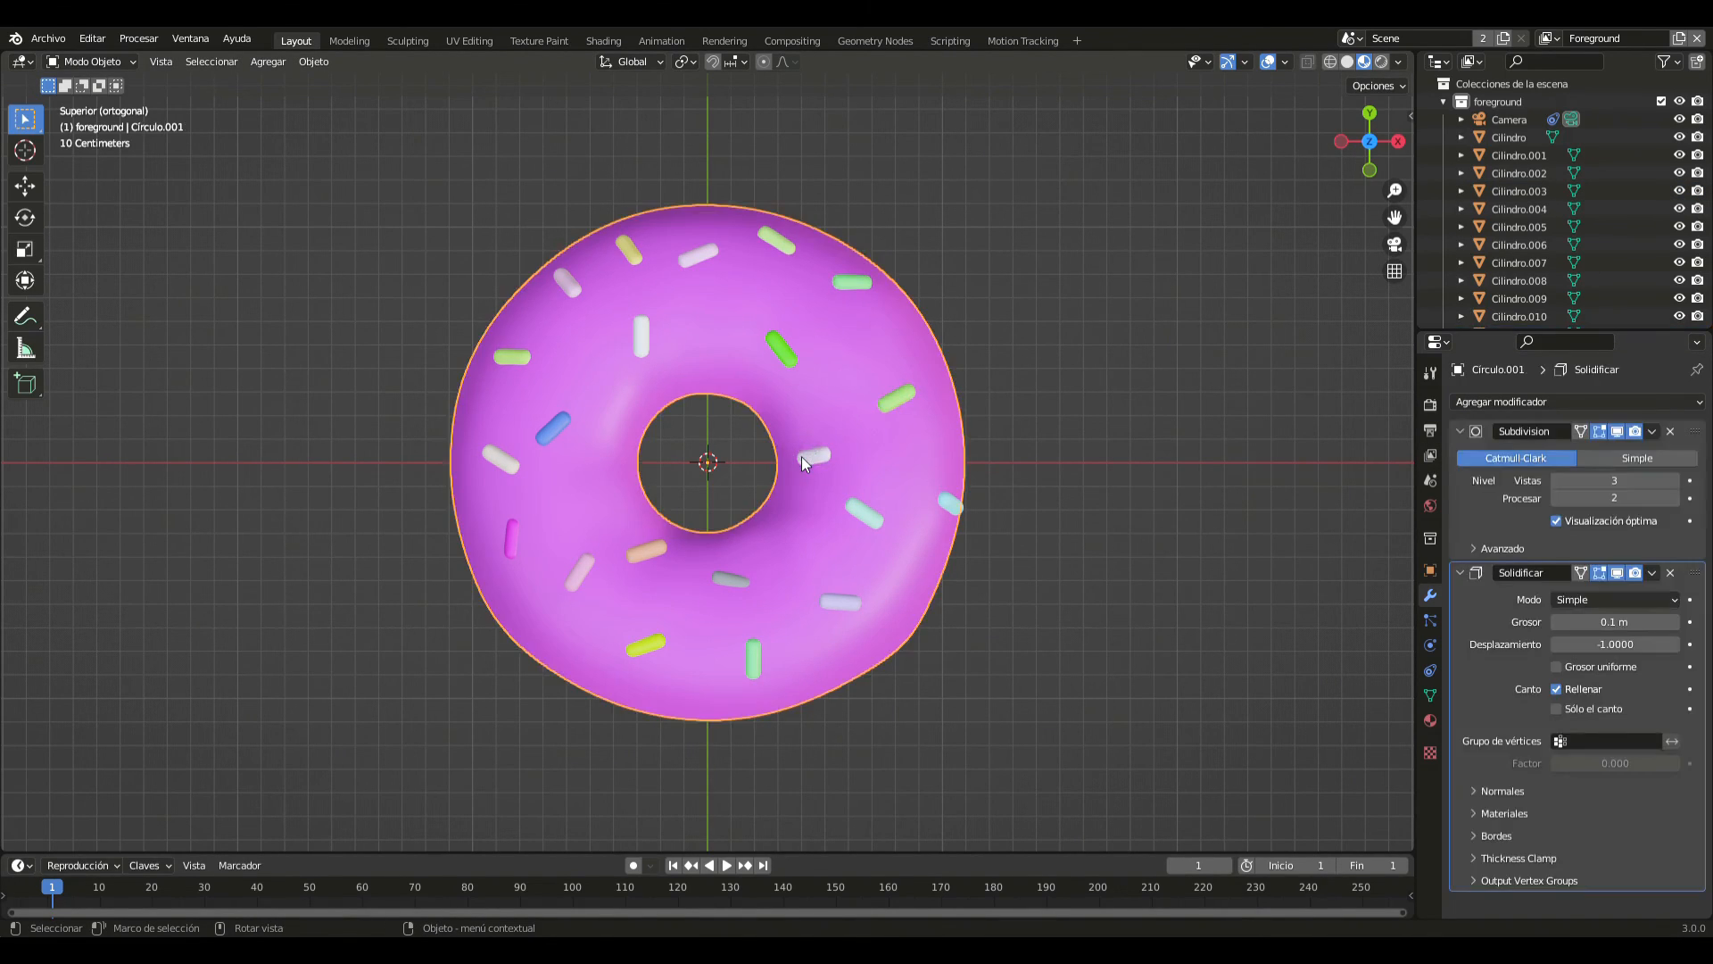
left_click(803, 457)
left_click(855, 514)
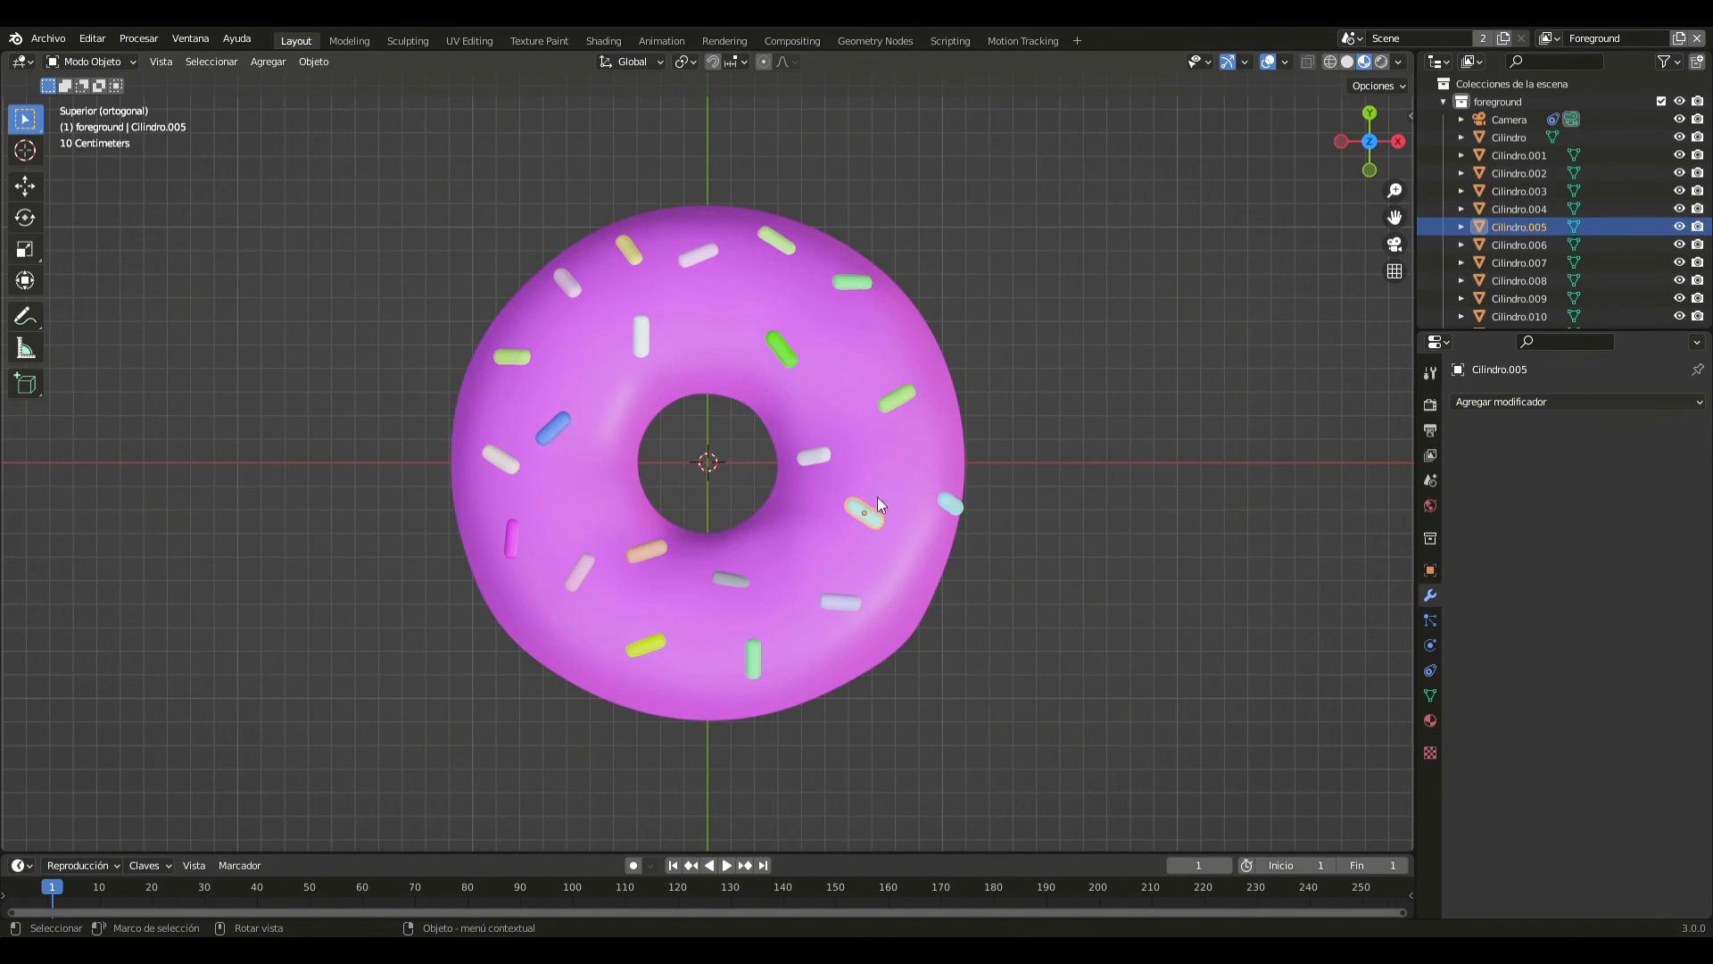
left_click(821, 482)
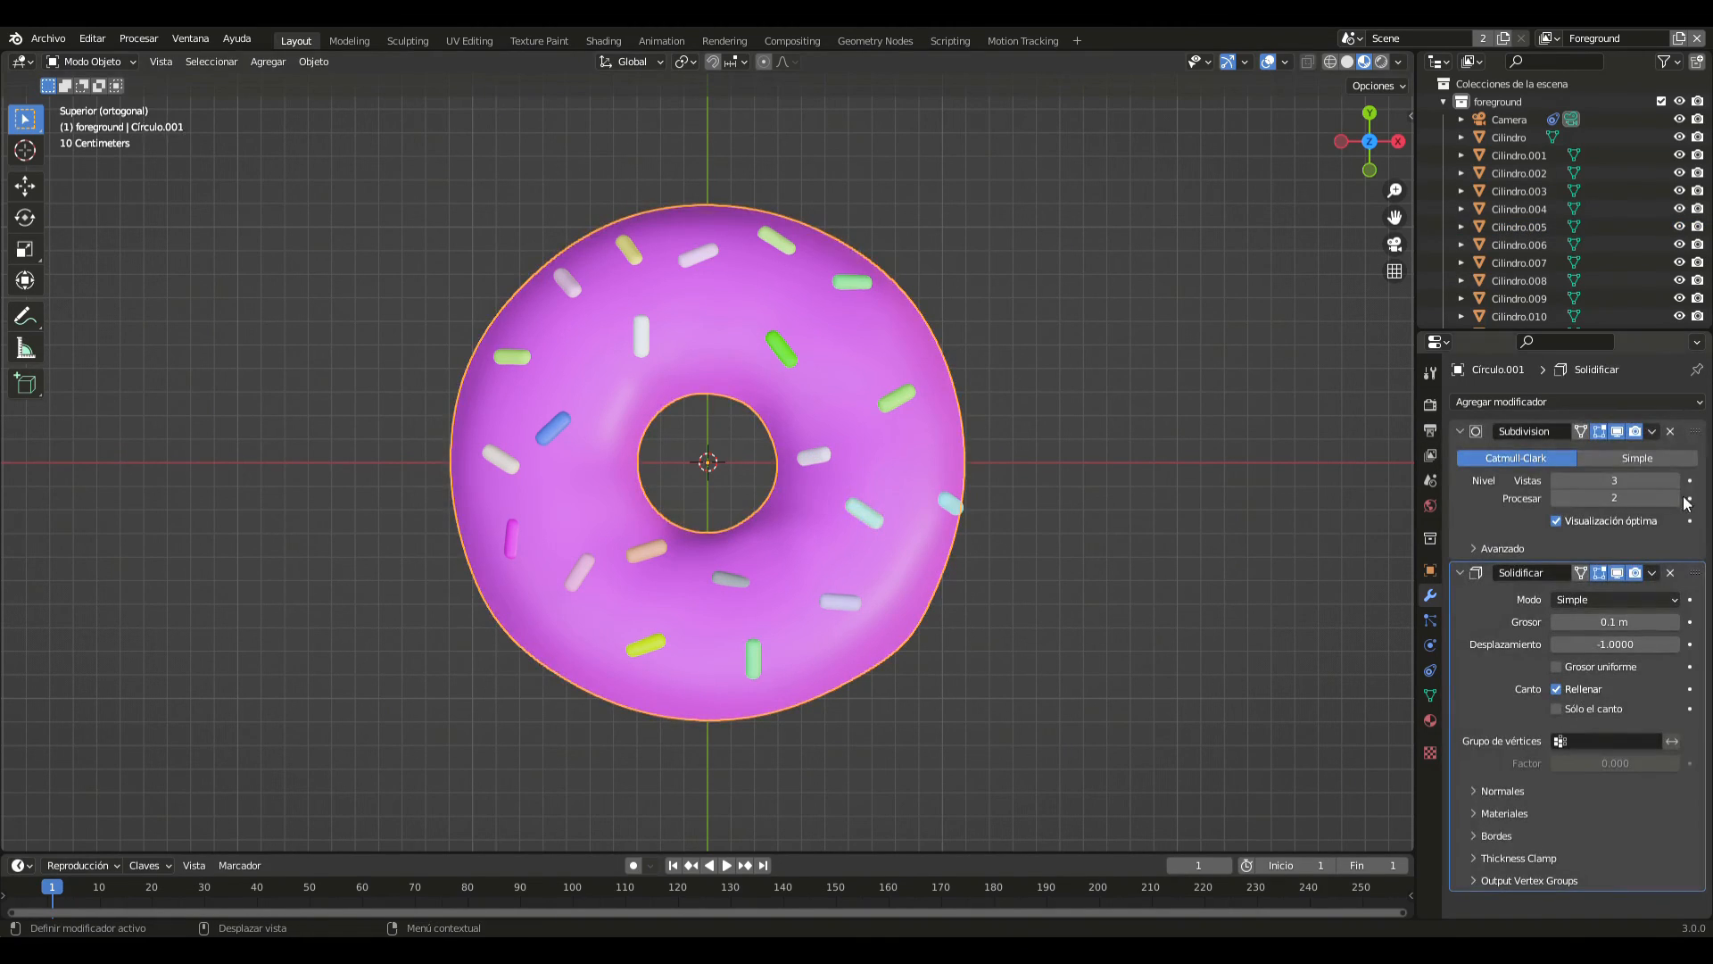
left_click(1657, 432)
left_click(1631, 444)
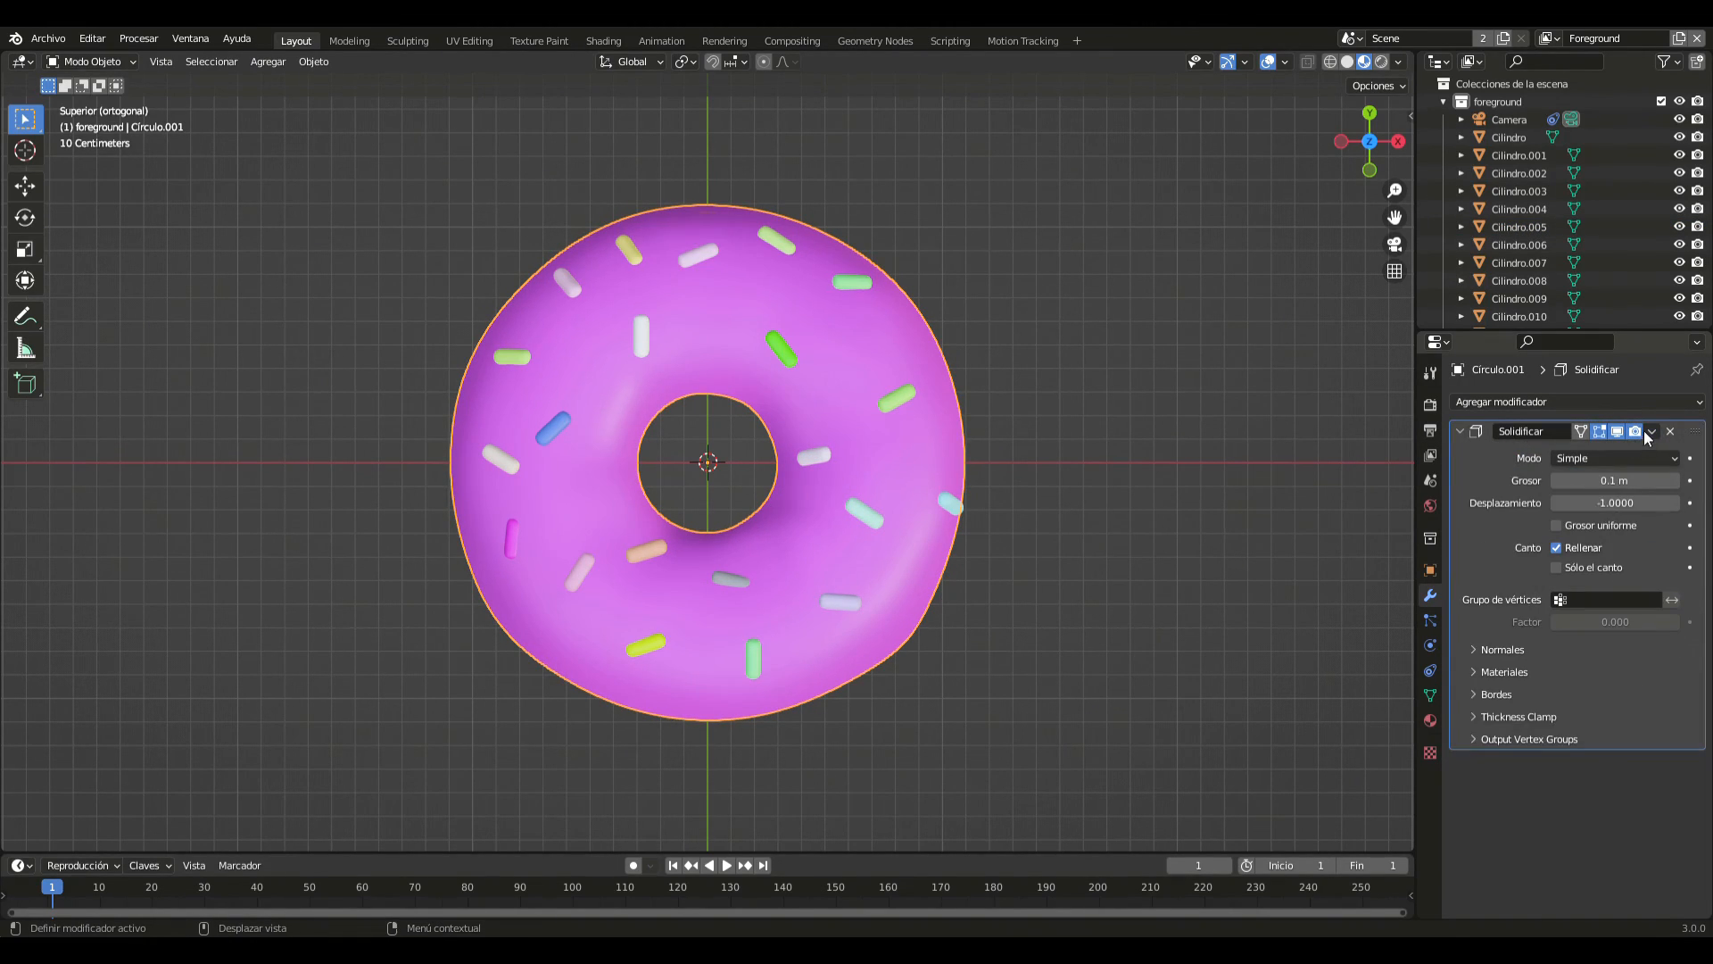
left_click(1649, 431)
left_click(1561, 446)
- Add a plane under the doughnut and scale it by 9 as the ground surface
middle_click_drag(1069, 486, 961, 287)
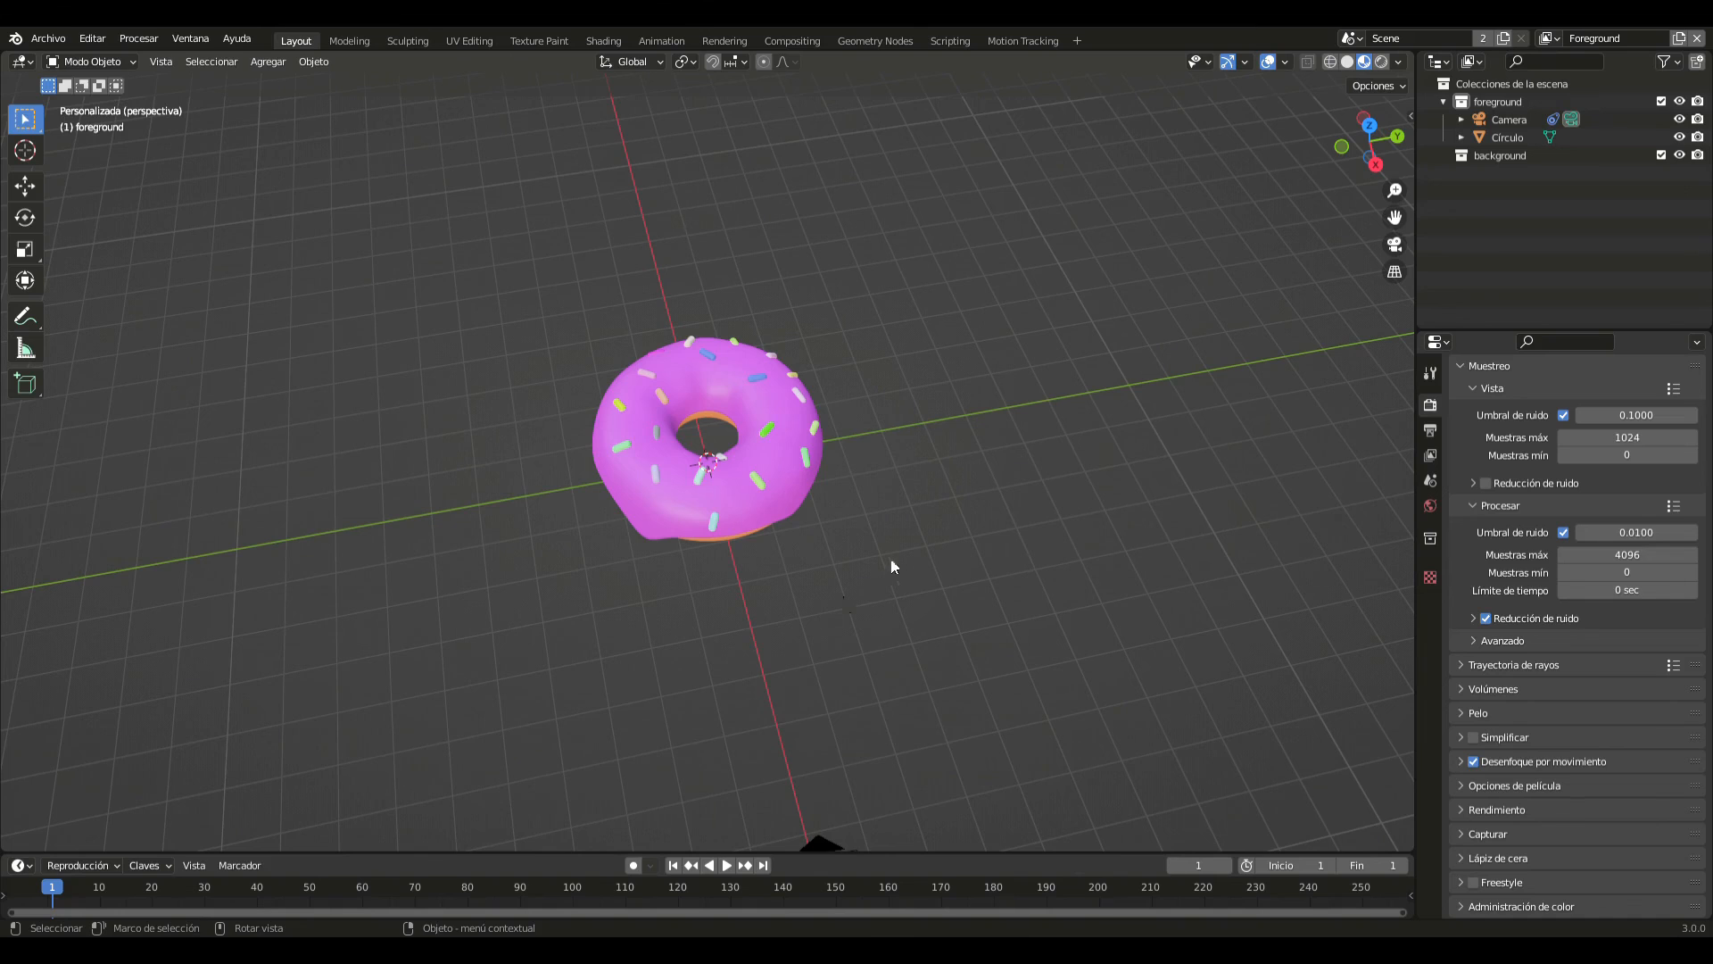
middle_click_drag(892, 566, 918, 535)
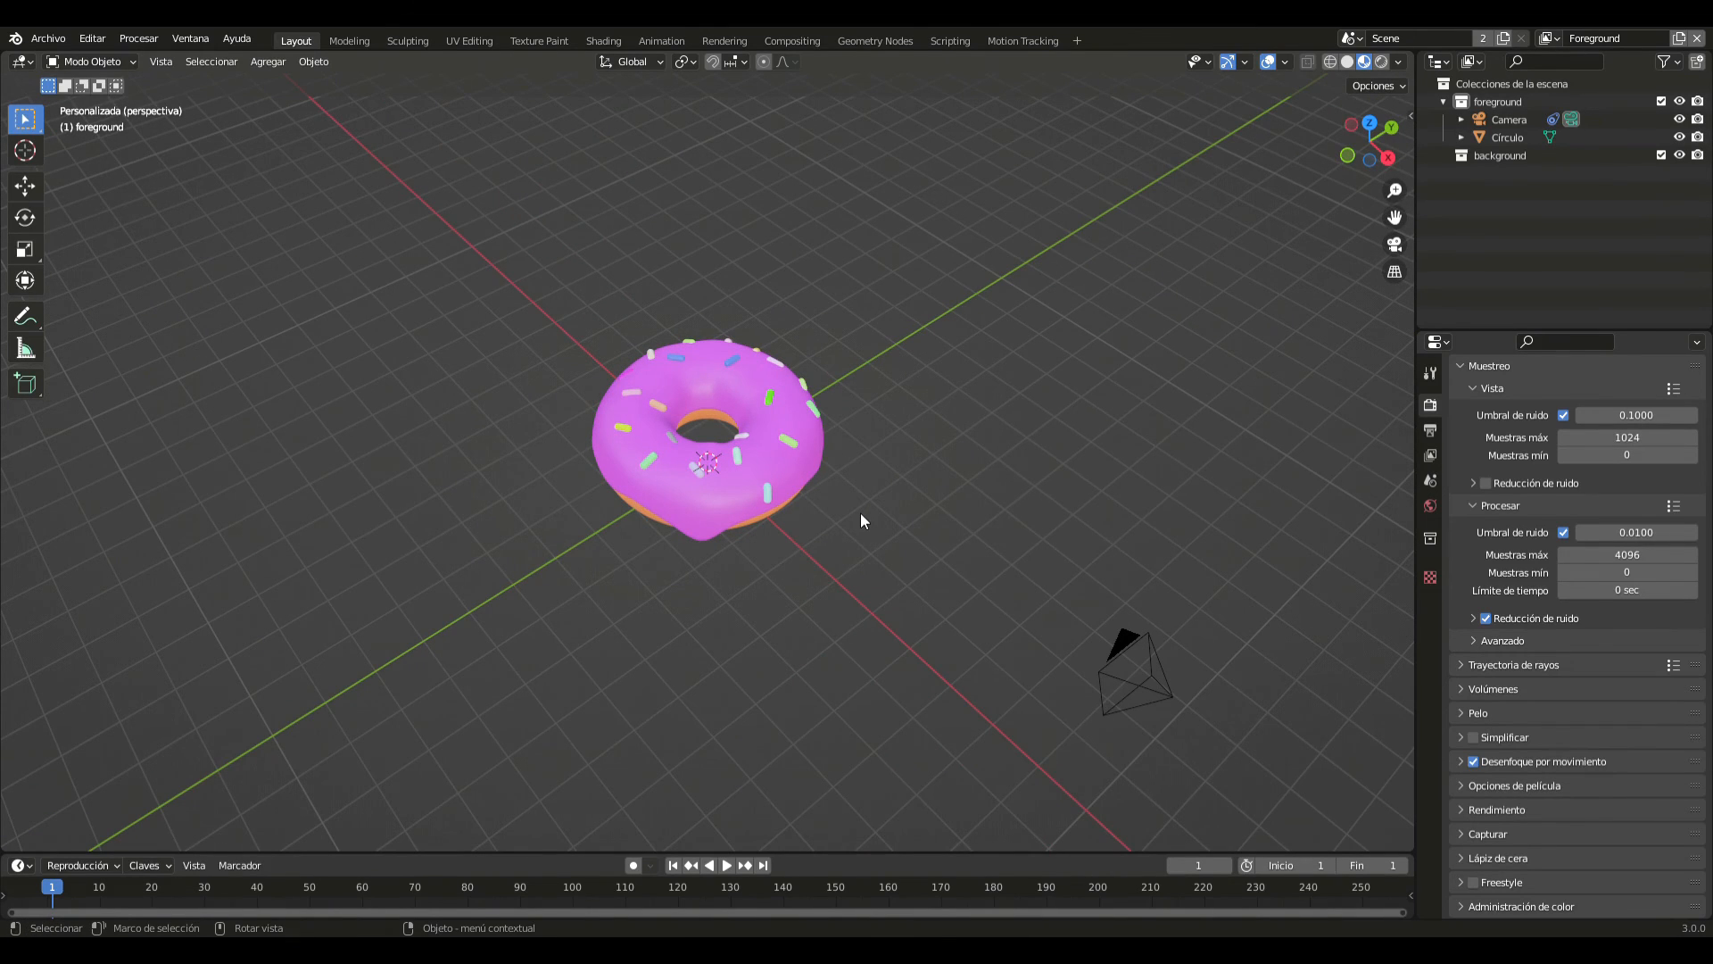
key("shift+a")
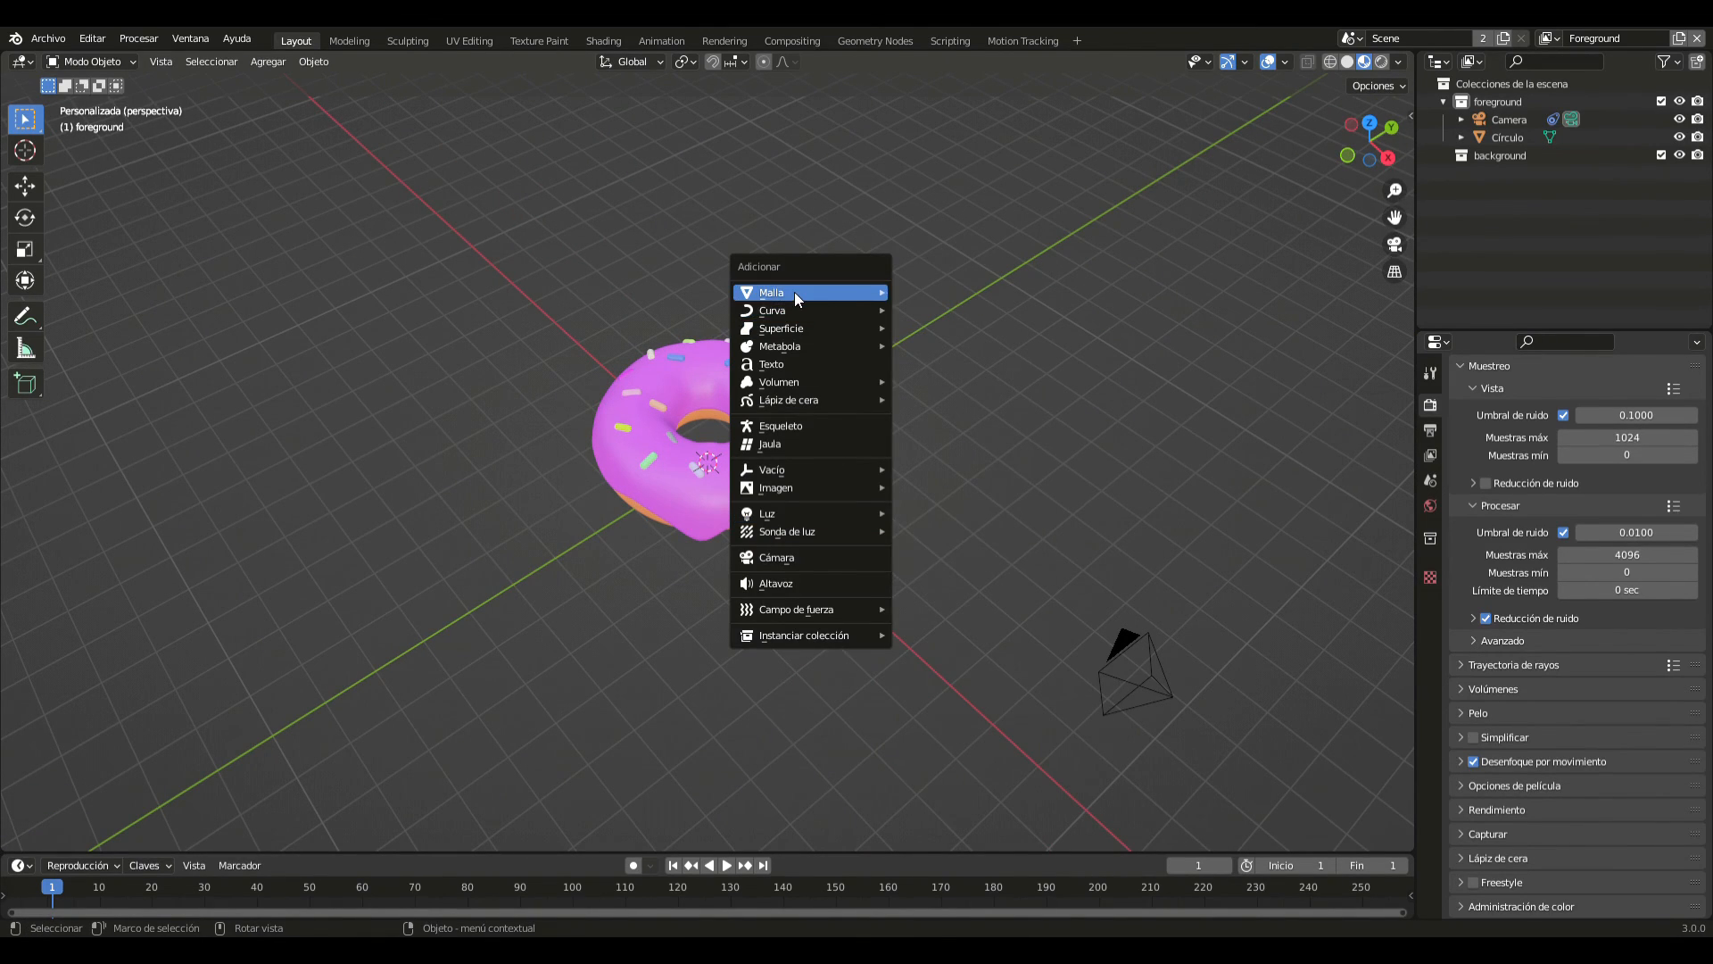
mouse_move(794, 292)
left_click(927, 295)
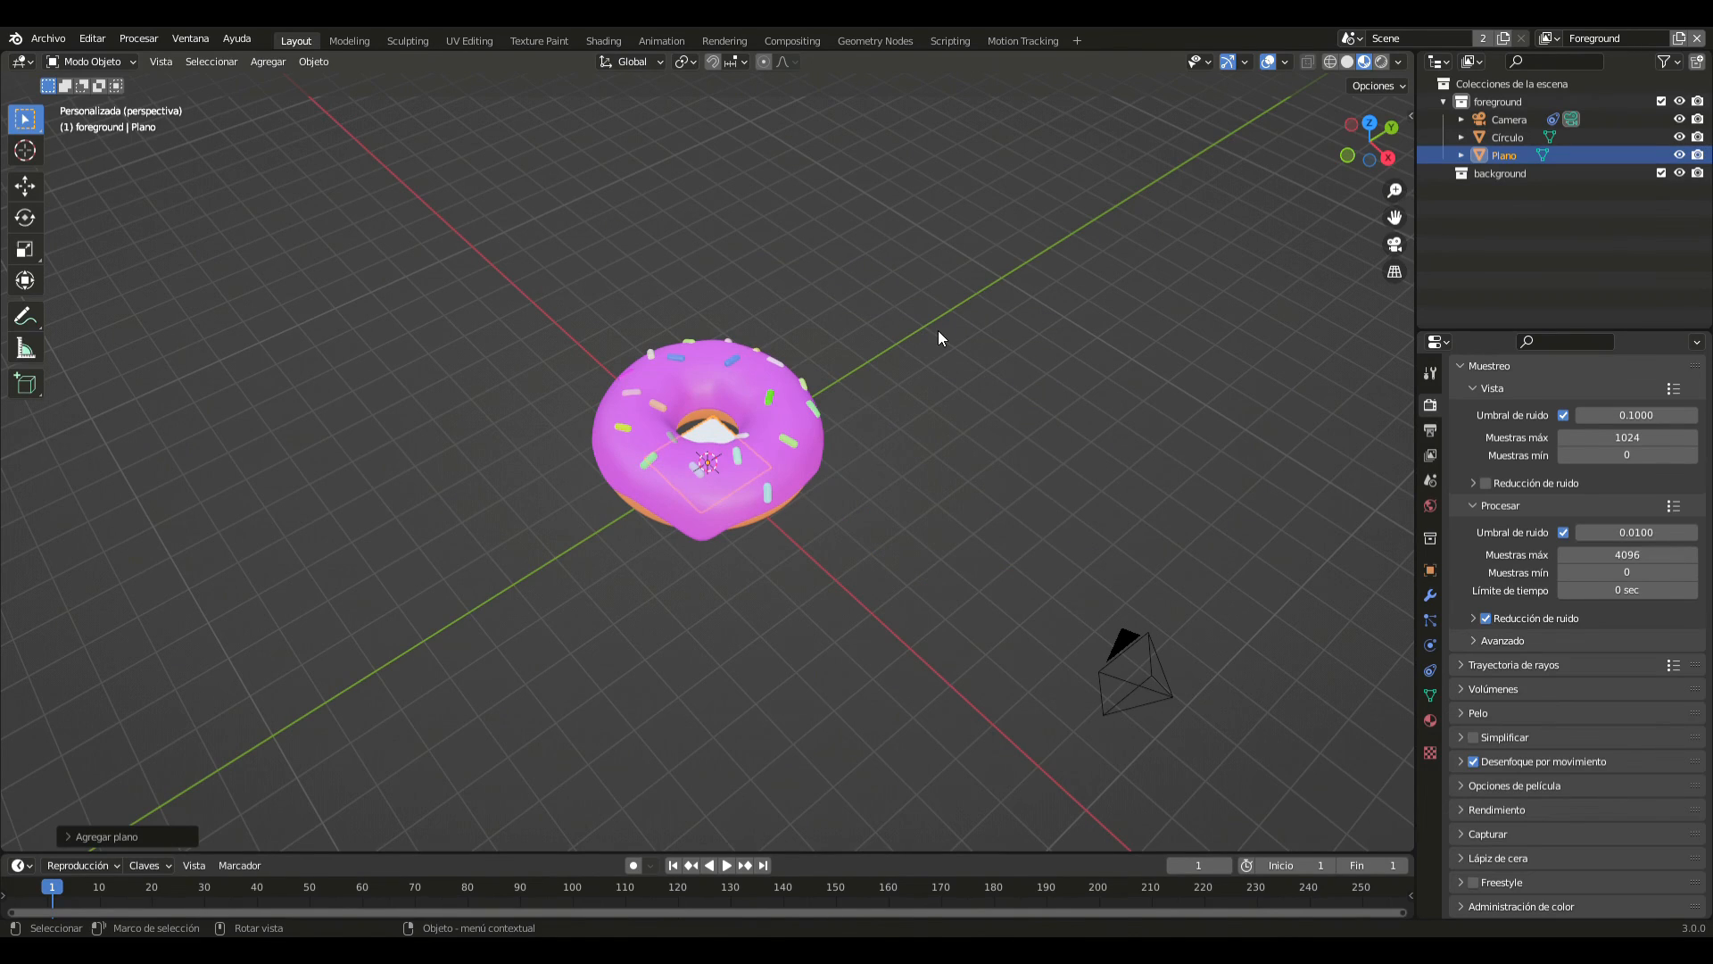
type("s10")
key("Return")
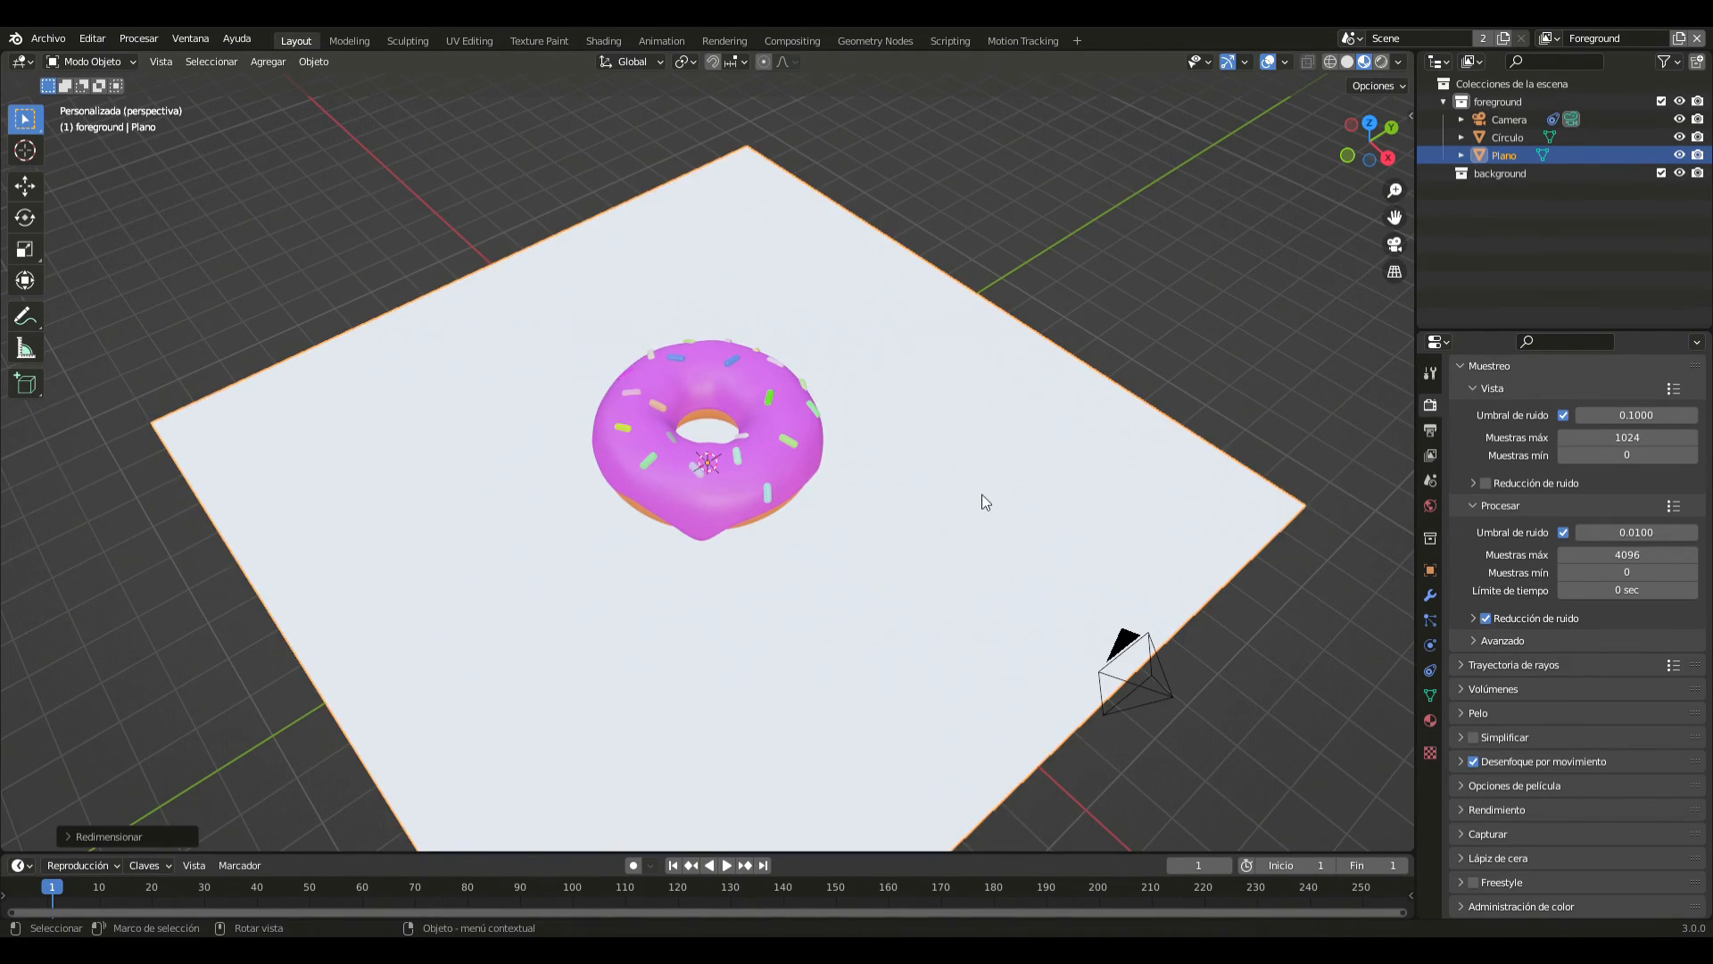
- Switch the viewport to rendered shading and view the scene through the camera
middle_click_drag(983, 495, 894, 421)
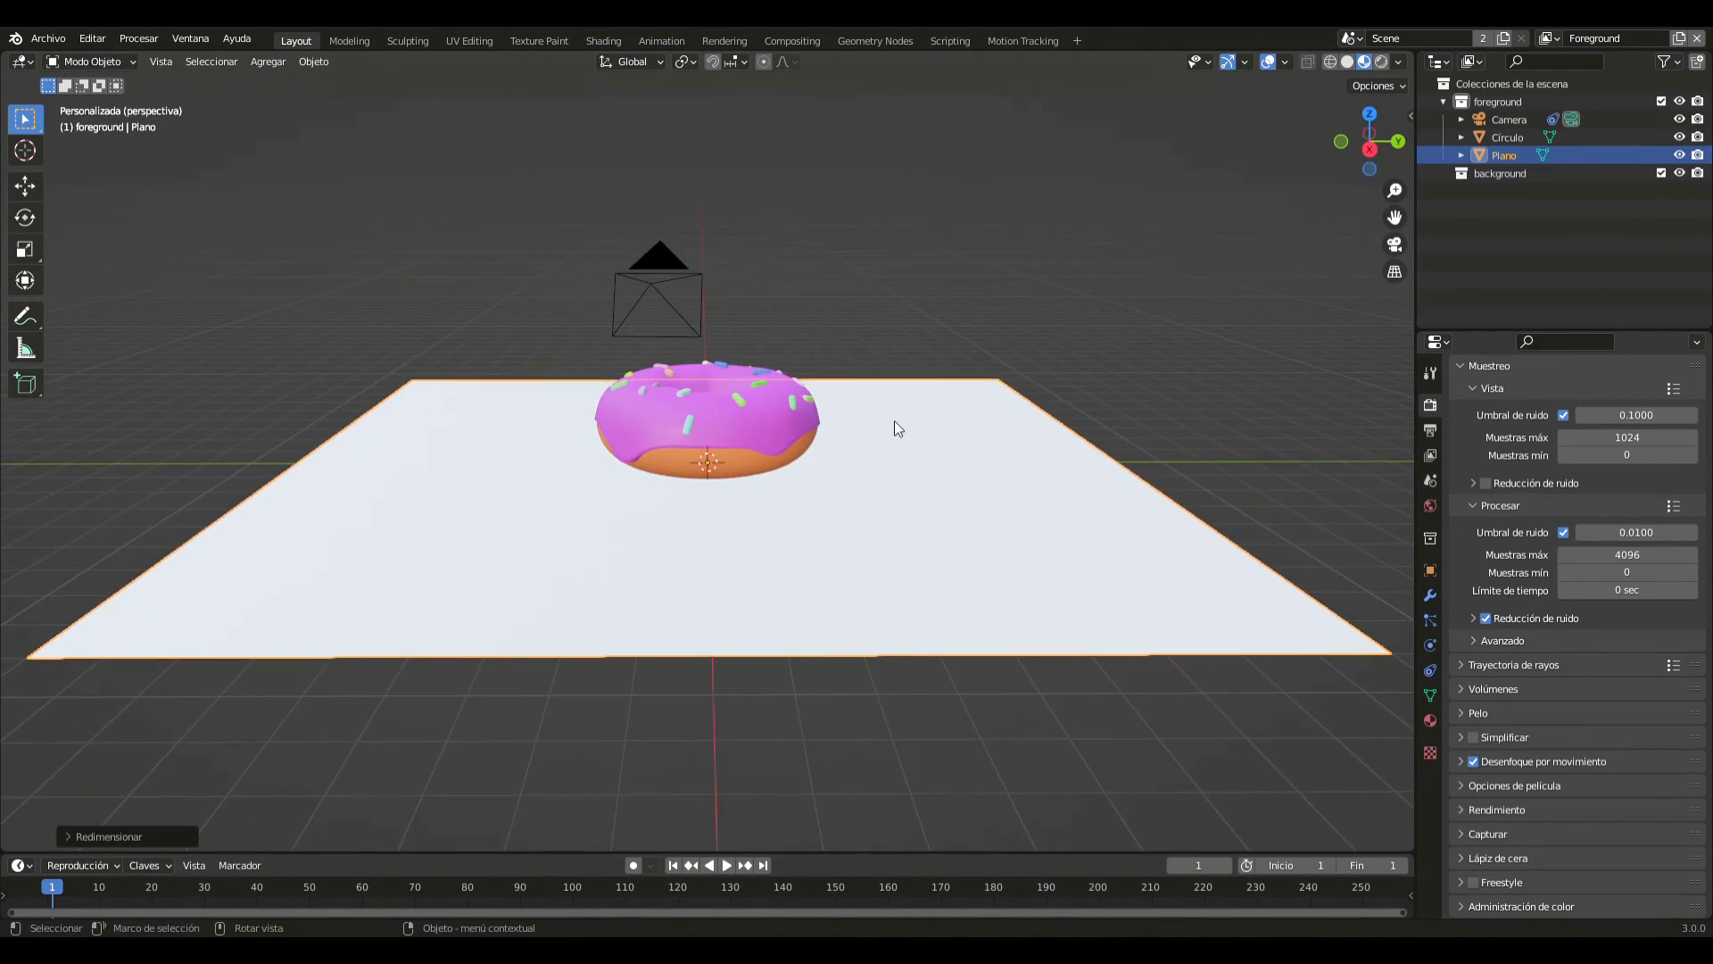
left_click(1382, 61)
key("KP_0")
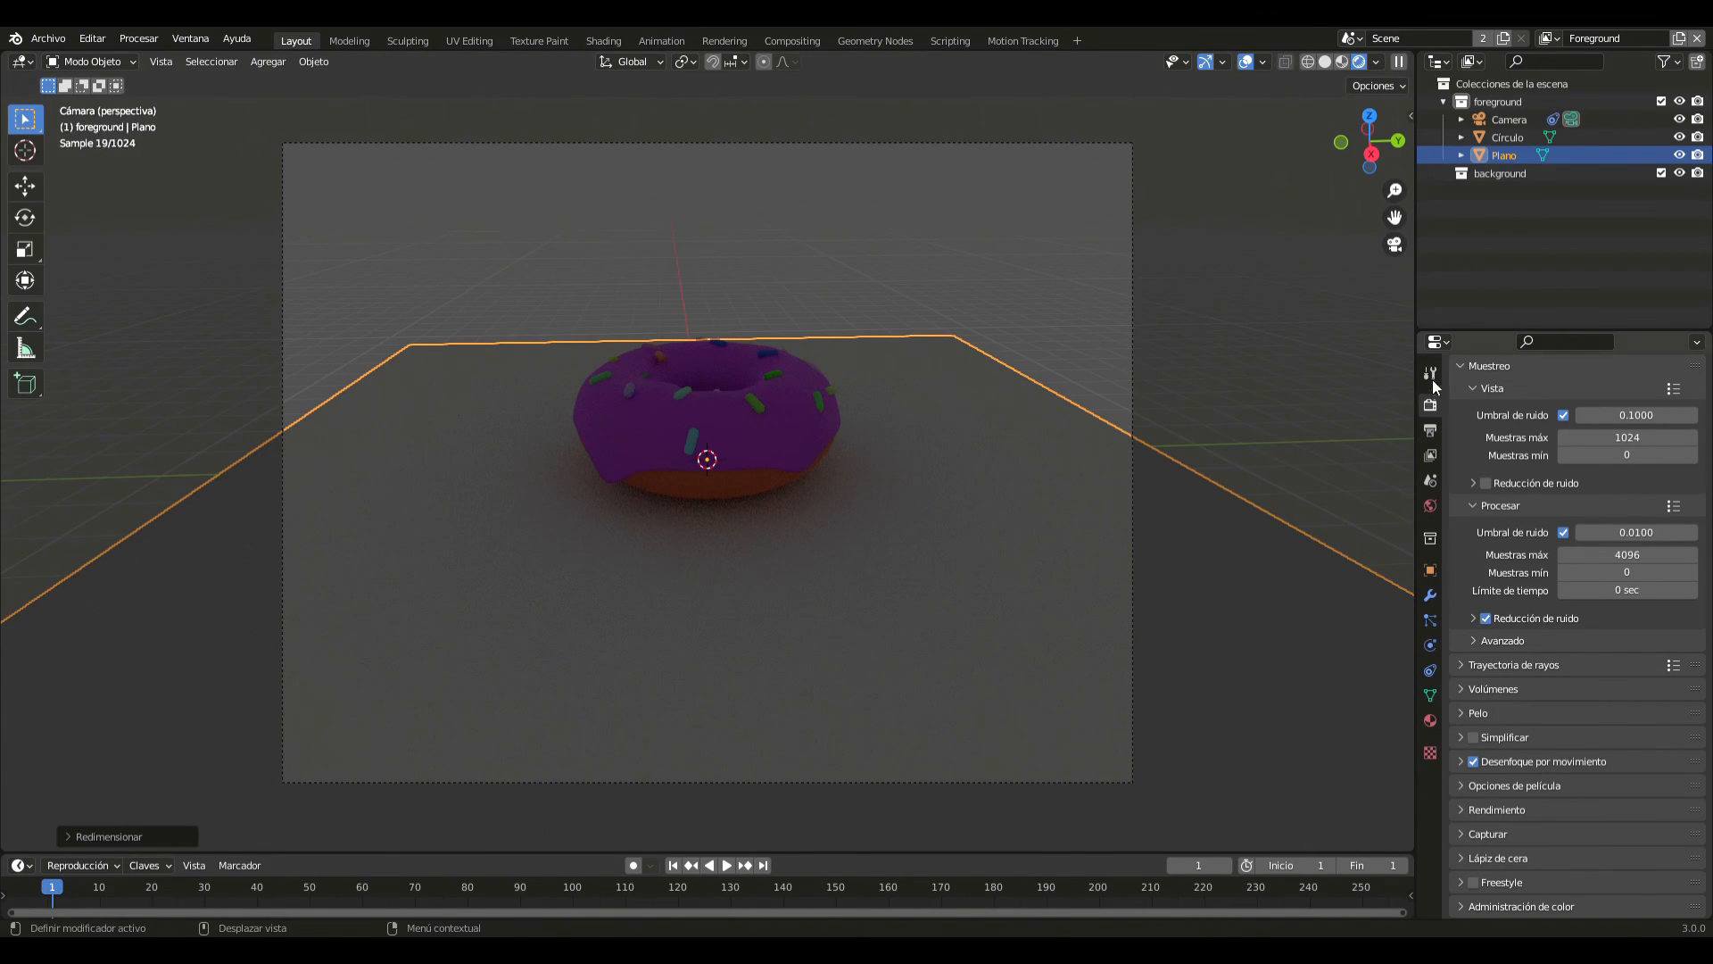
- Enable the transparent film option in the render settings so the background photo shows behind the scene
left_click(1514, 785)
scroll(1492, 774, "down", 4)
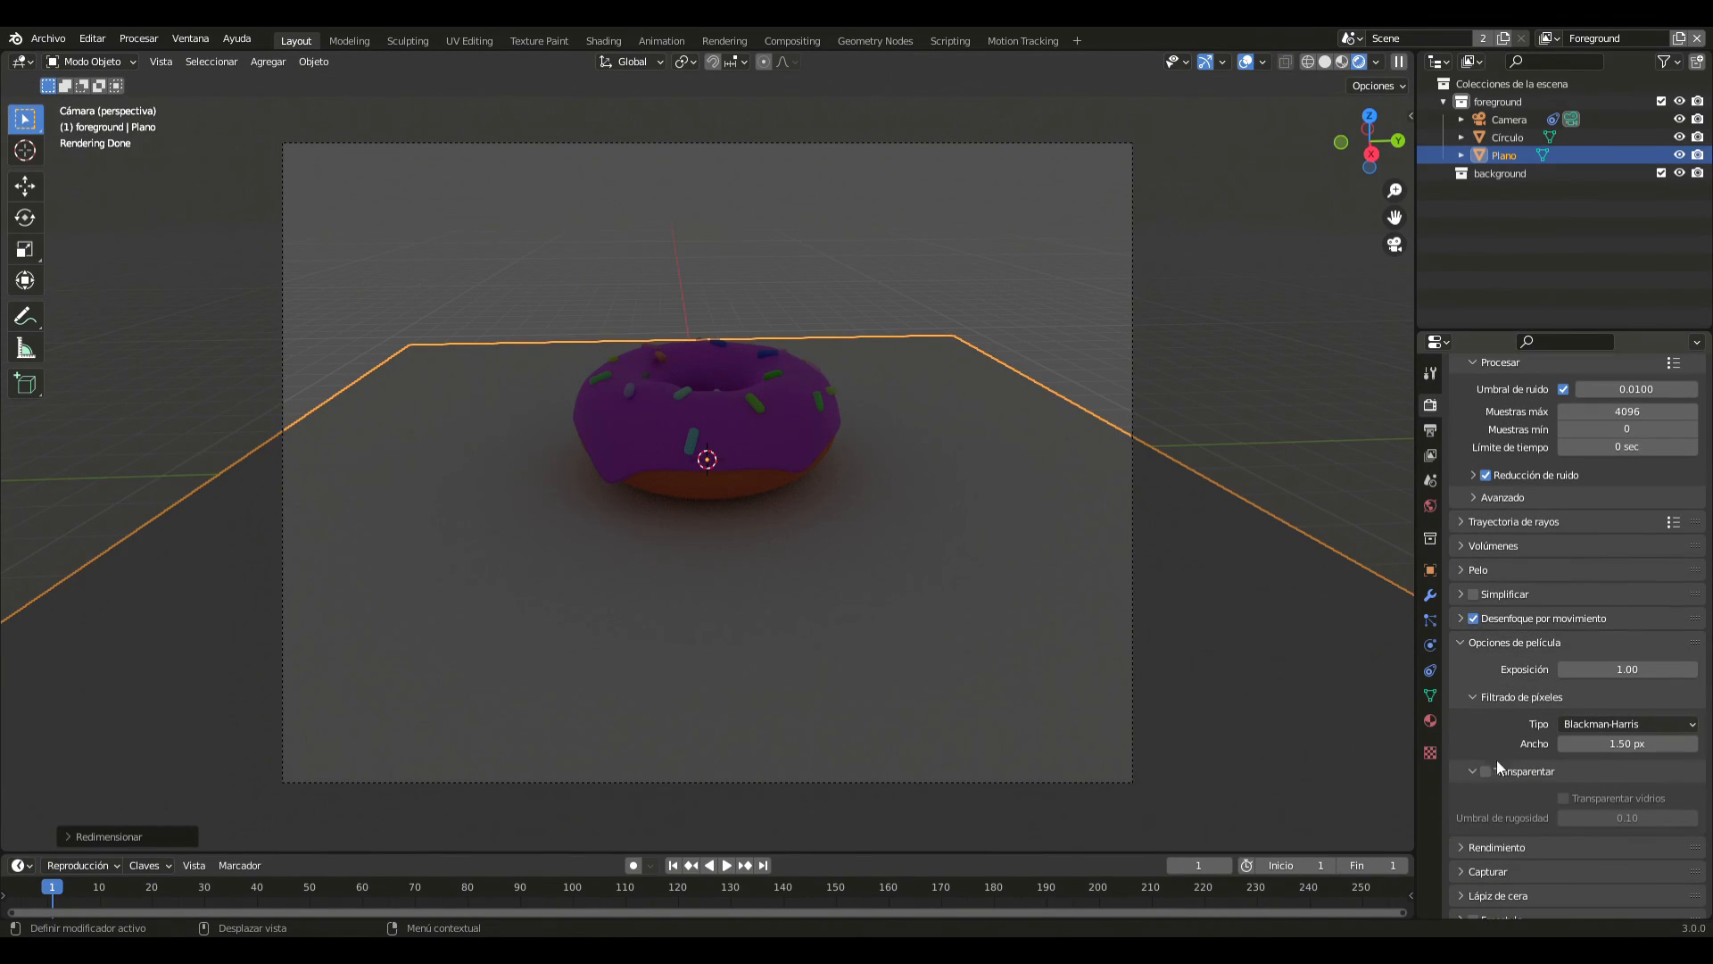
left_click(1483, 773)
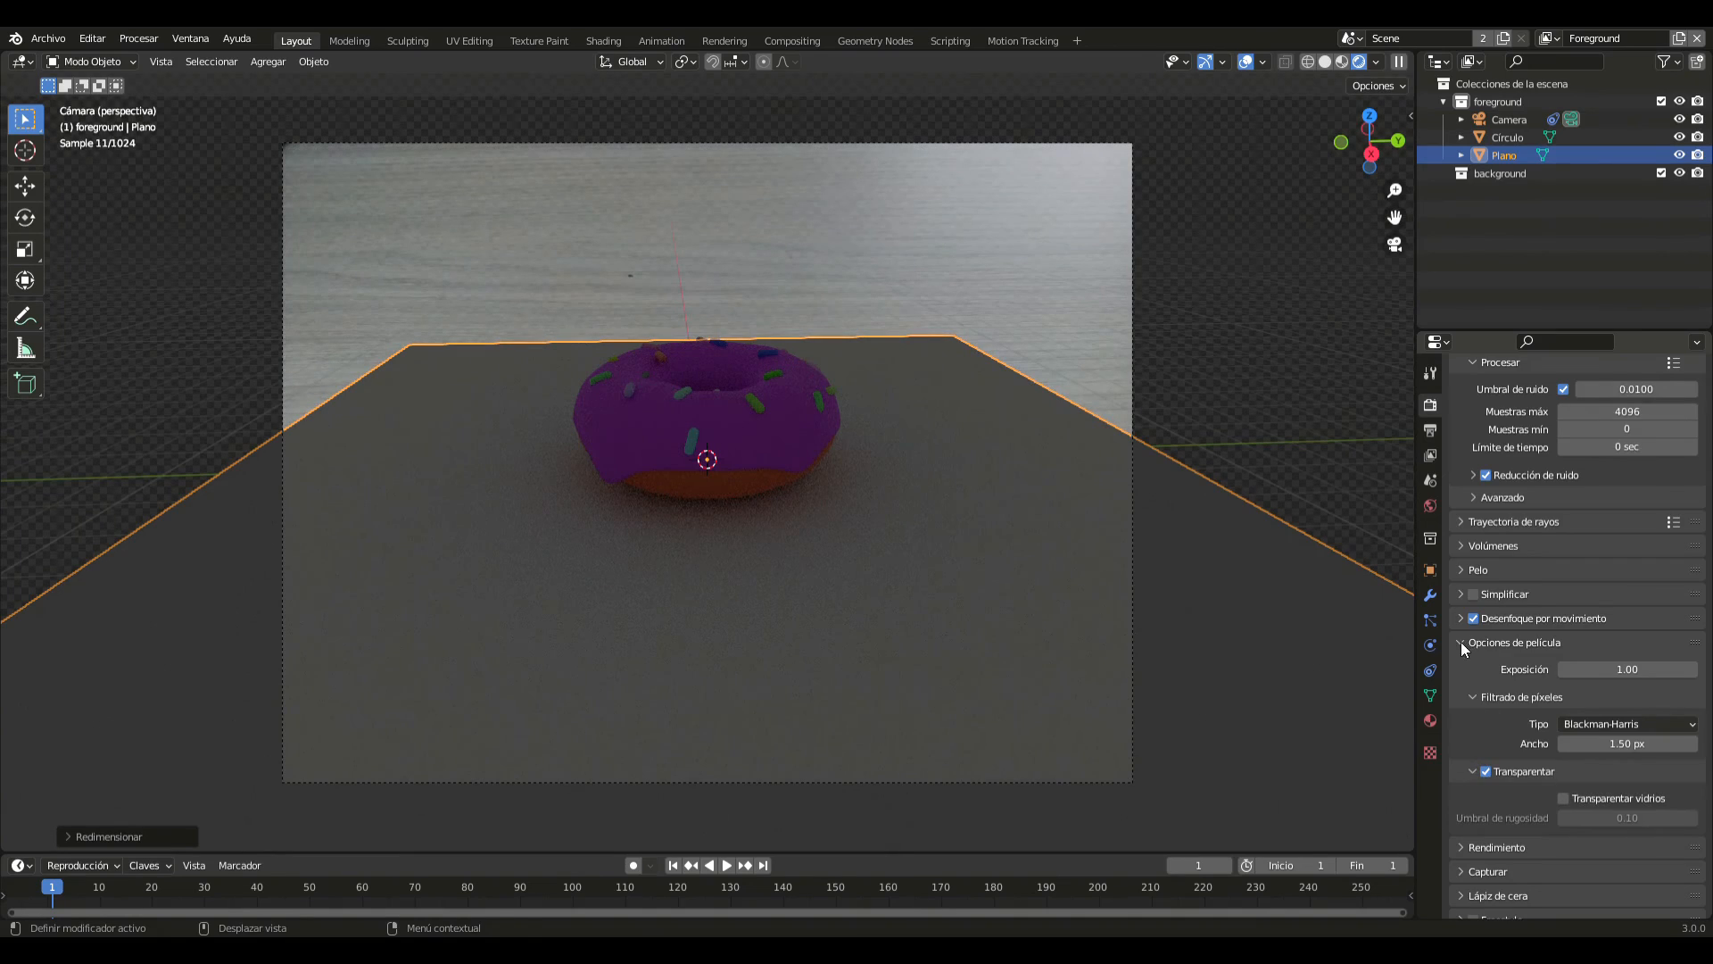
left_click(1460, 640)
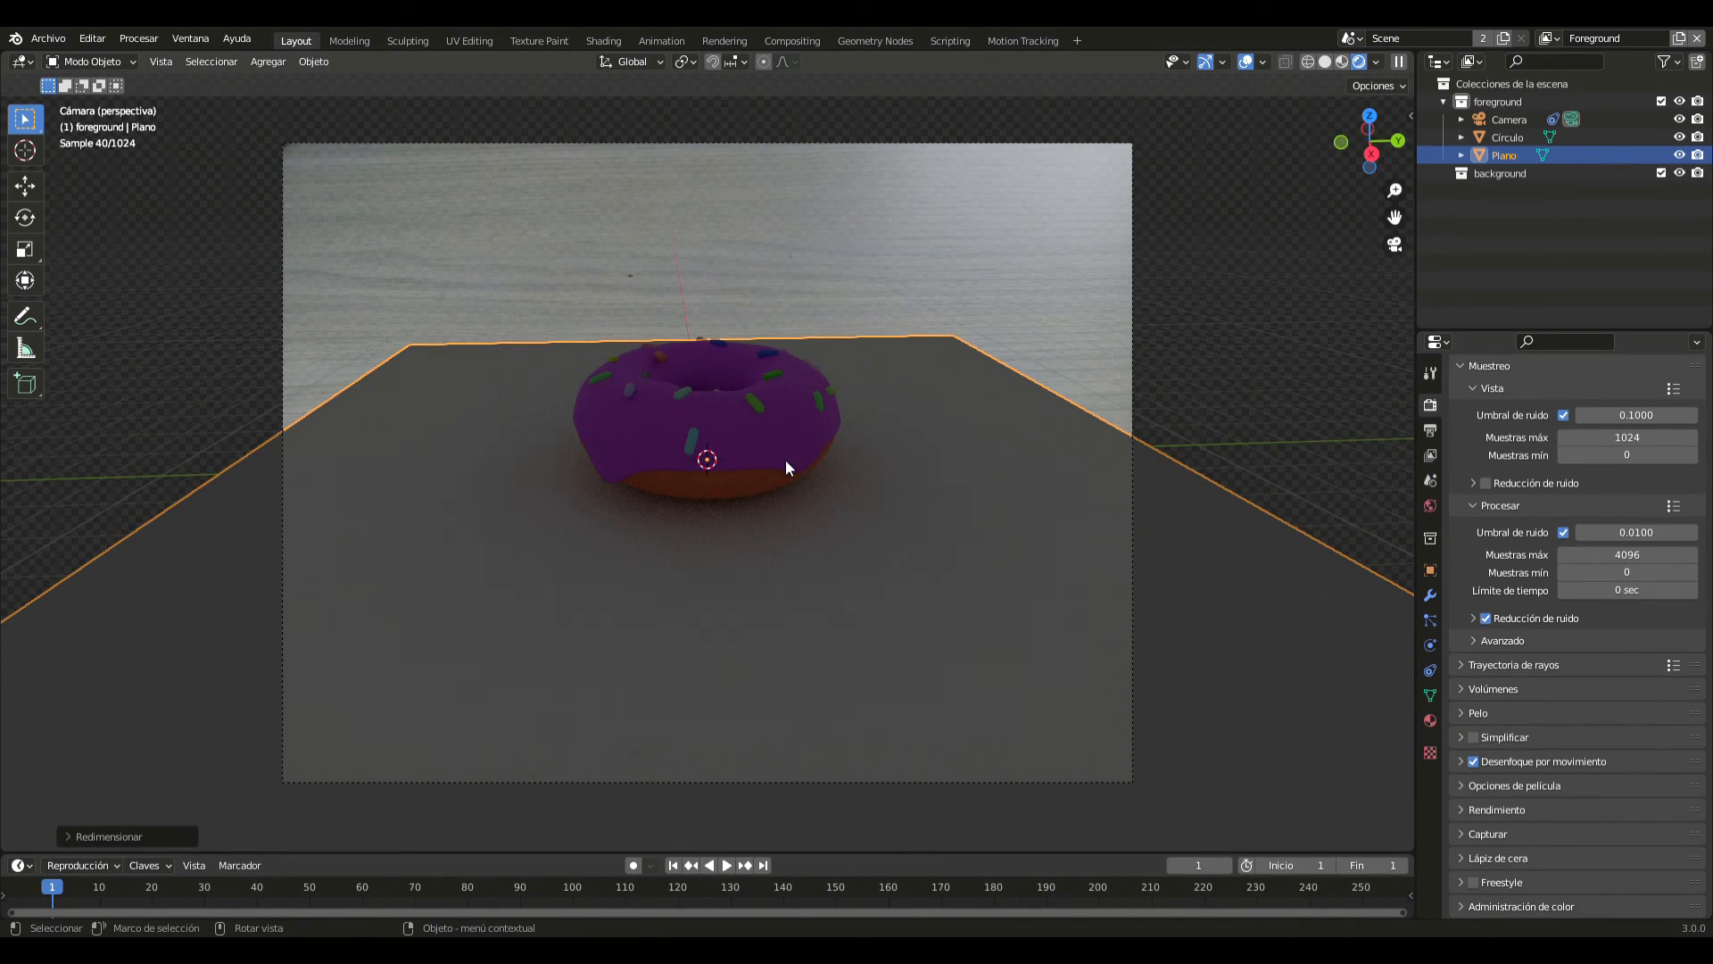
- Open the ground plane's object properties and deselect the plane
left_click(1431, 569)
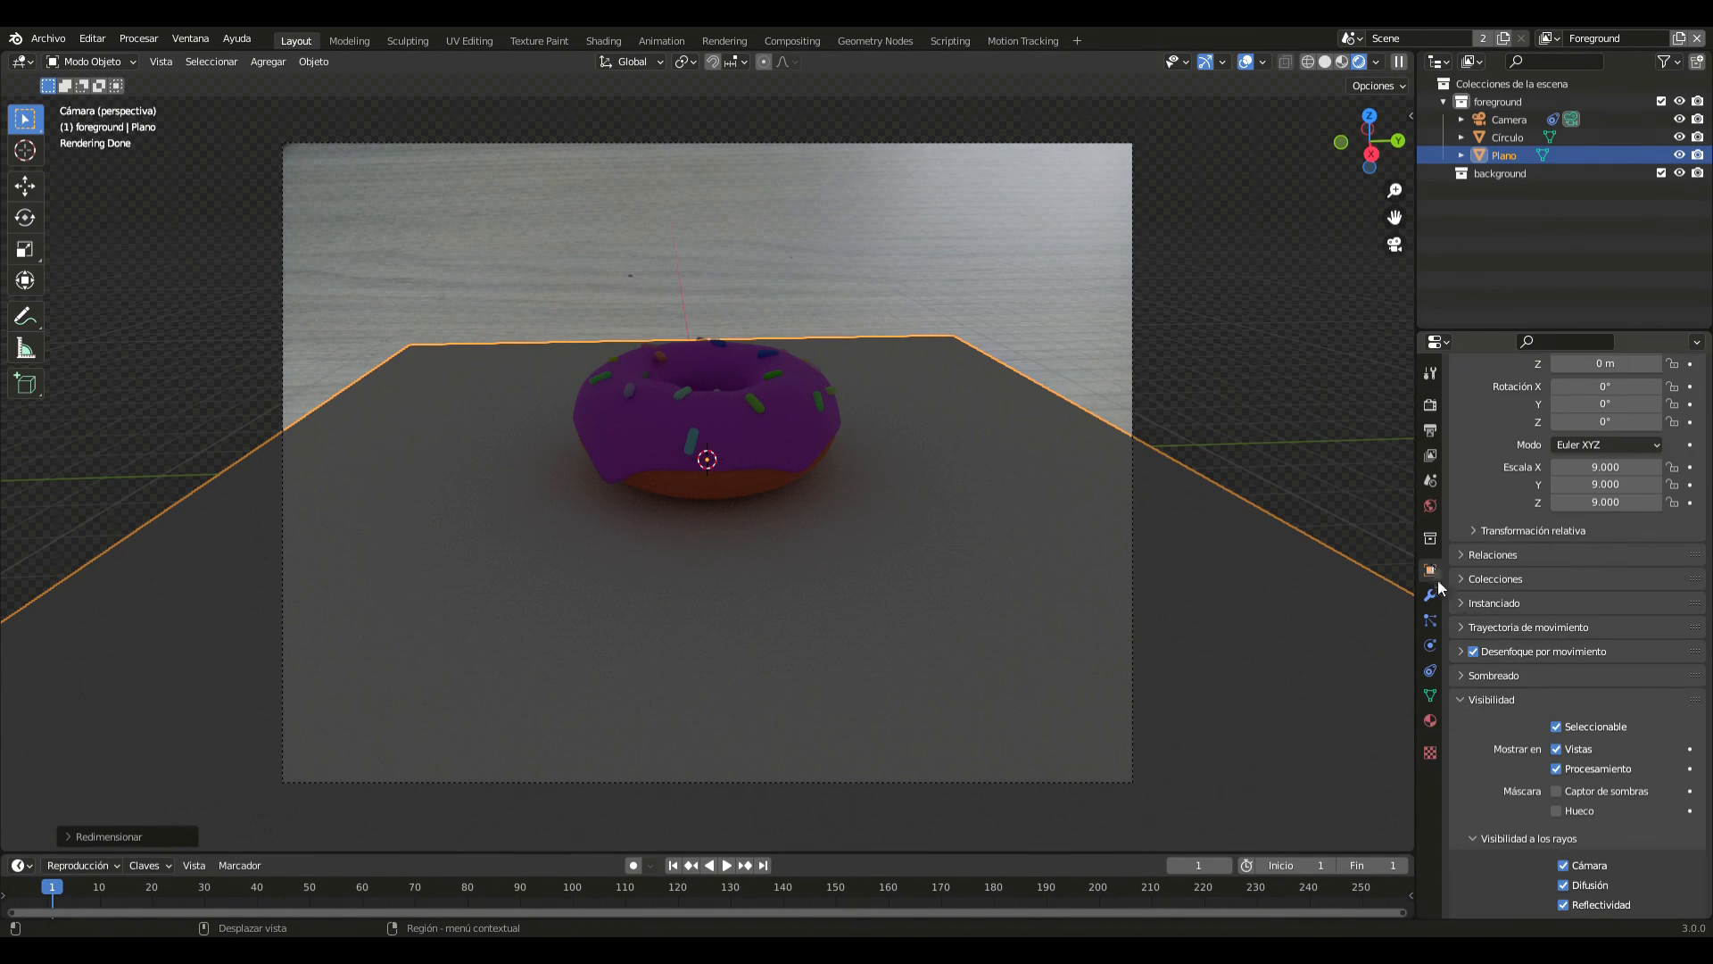
left_click(1253, 528)
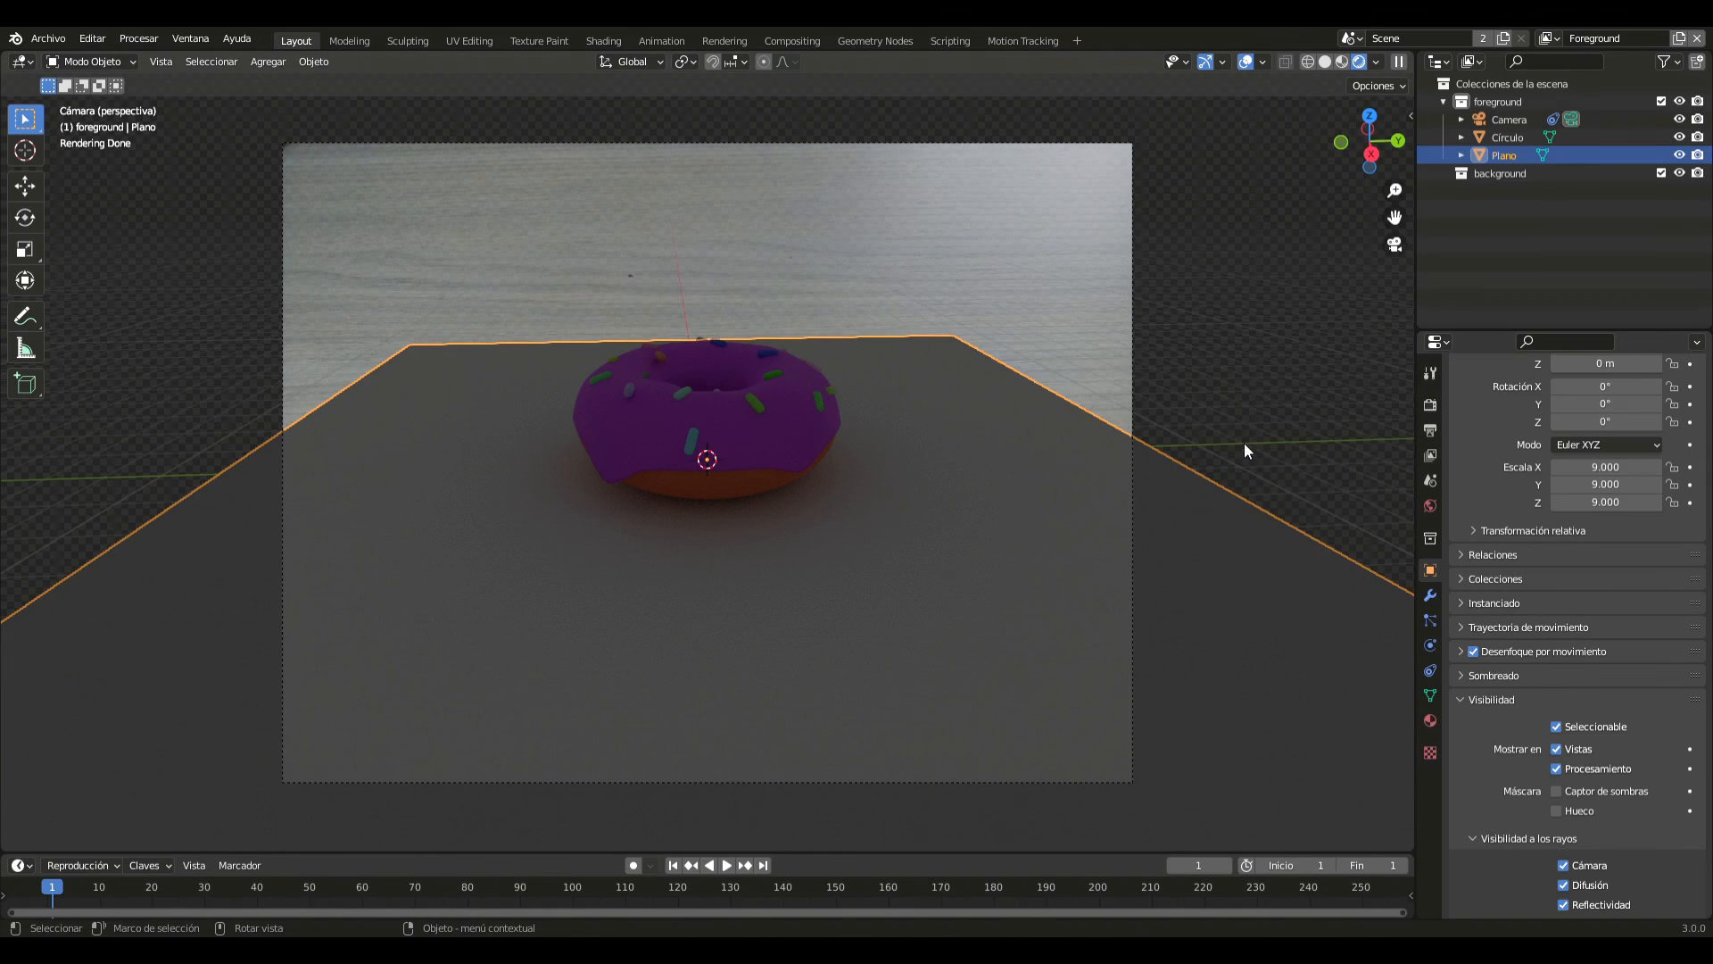
left_click(1245, 444)
- Leave the camera view and add an area light at the scene origin
key("KP_0")
key("shift+a")
mouse_move(1238, 444)
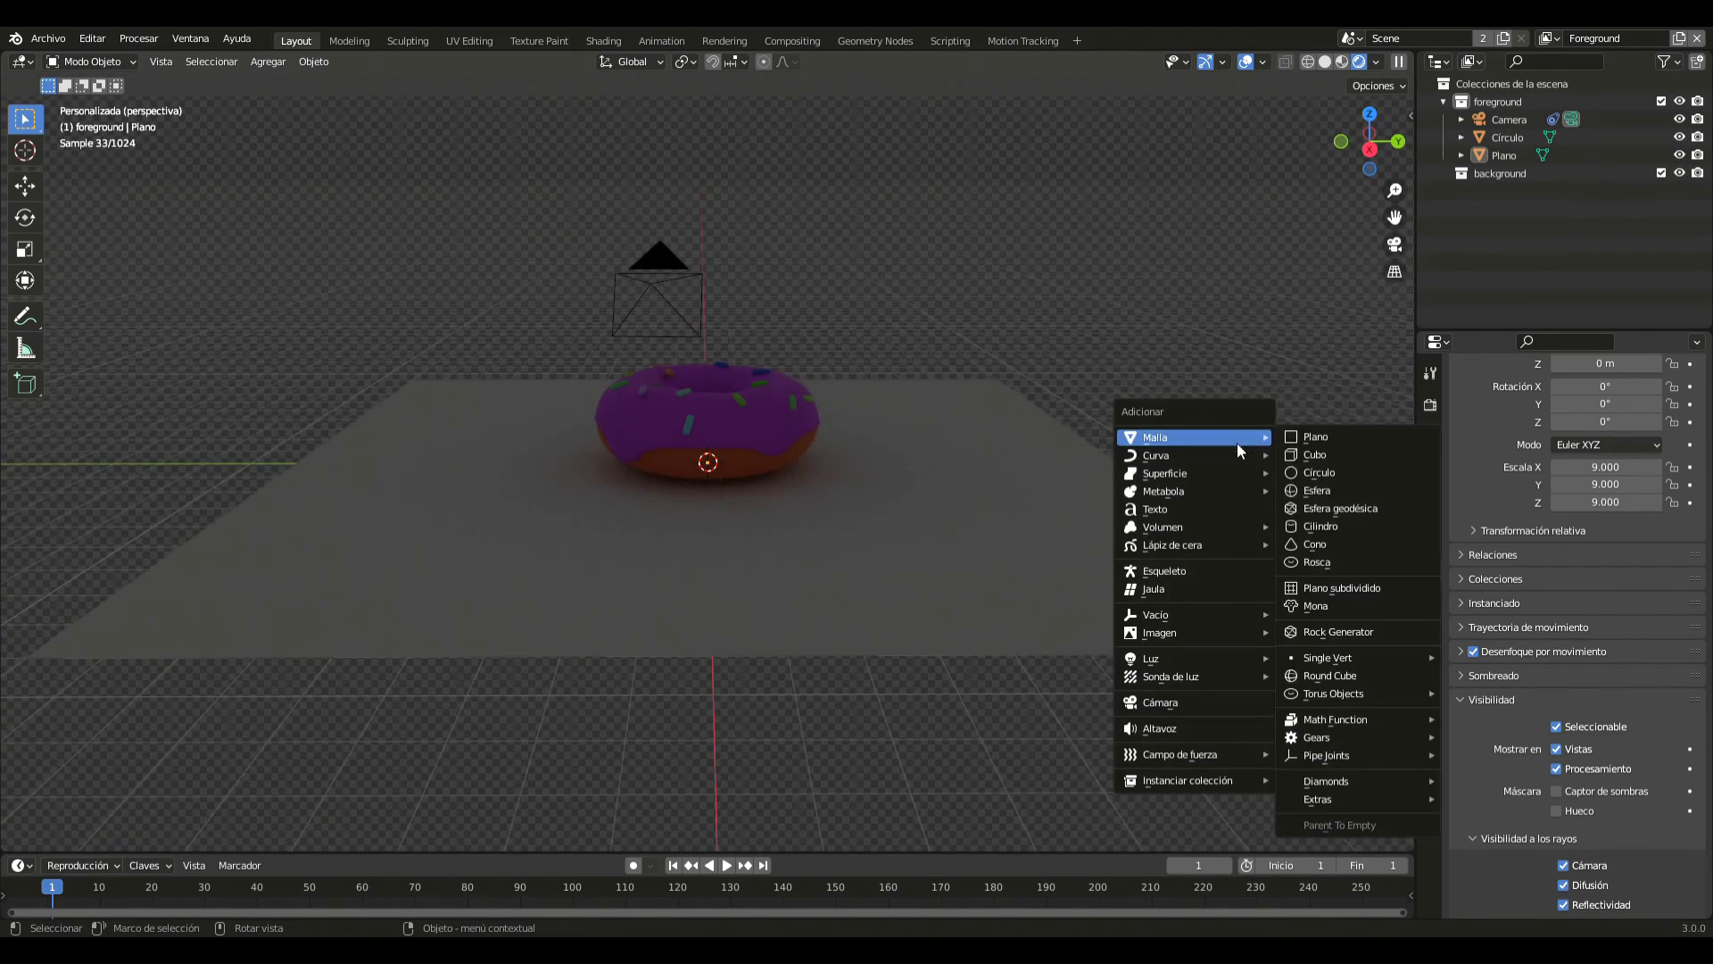
mouse_move(1163, 659)
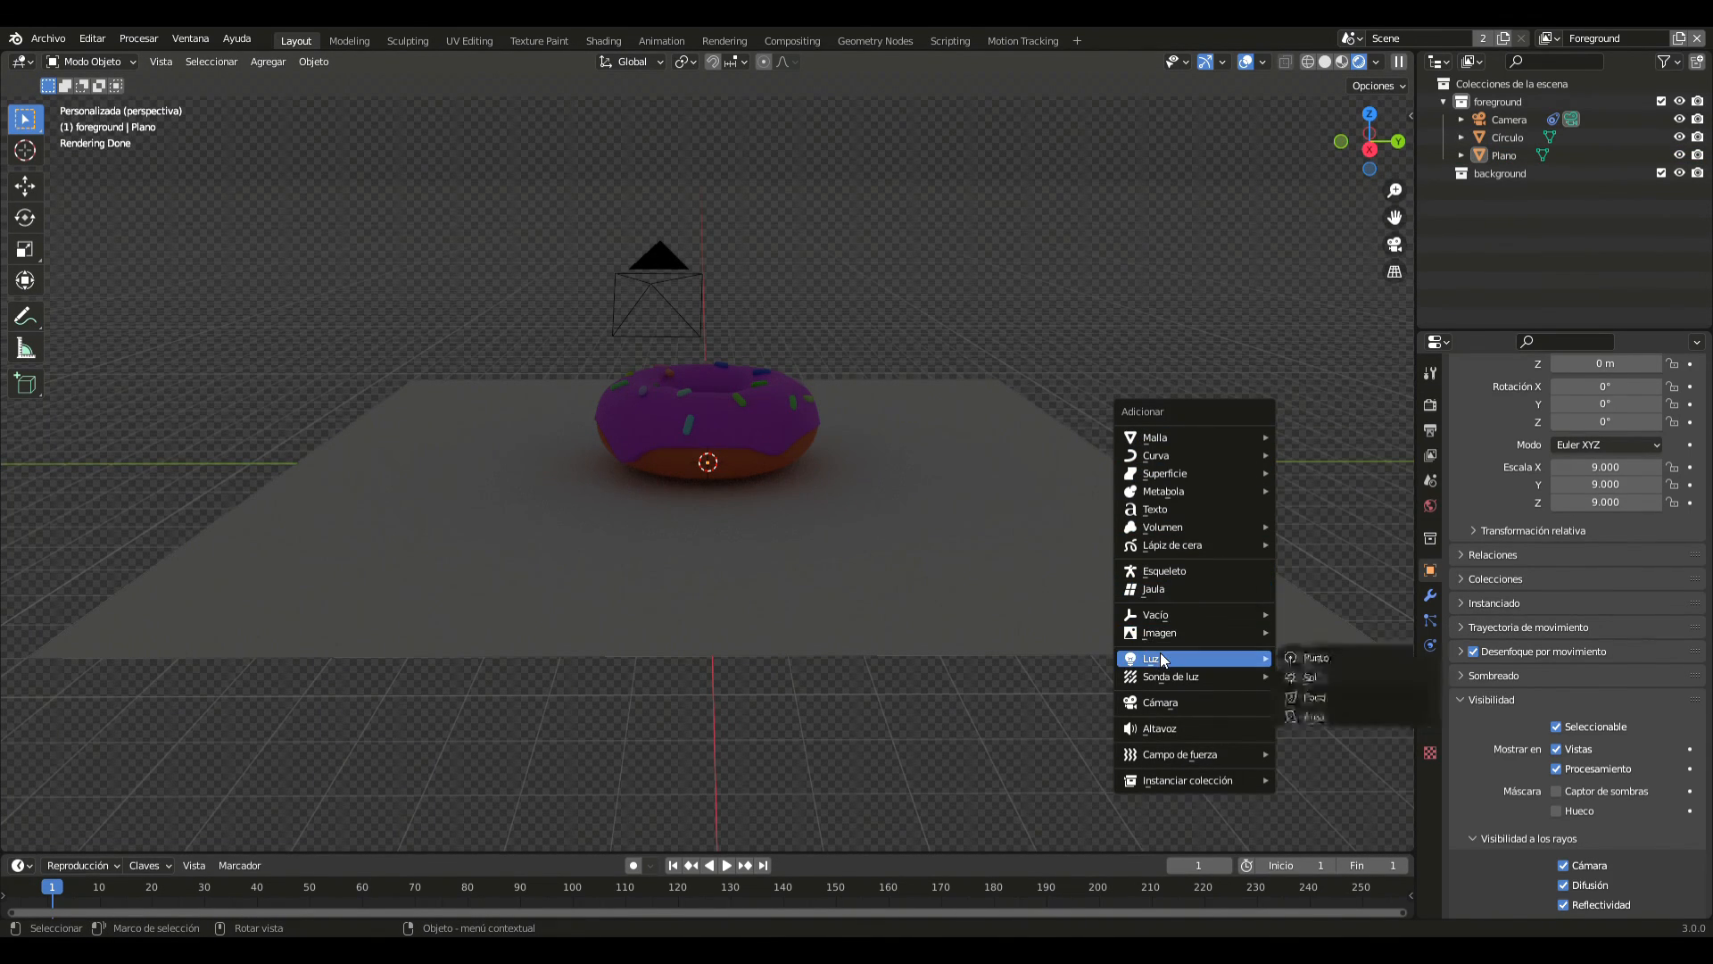
left_click(1310, 718)
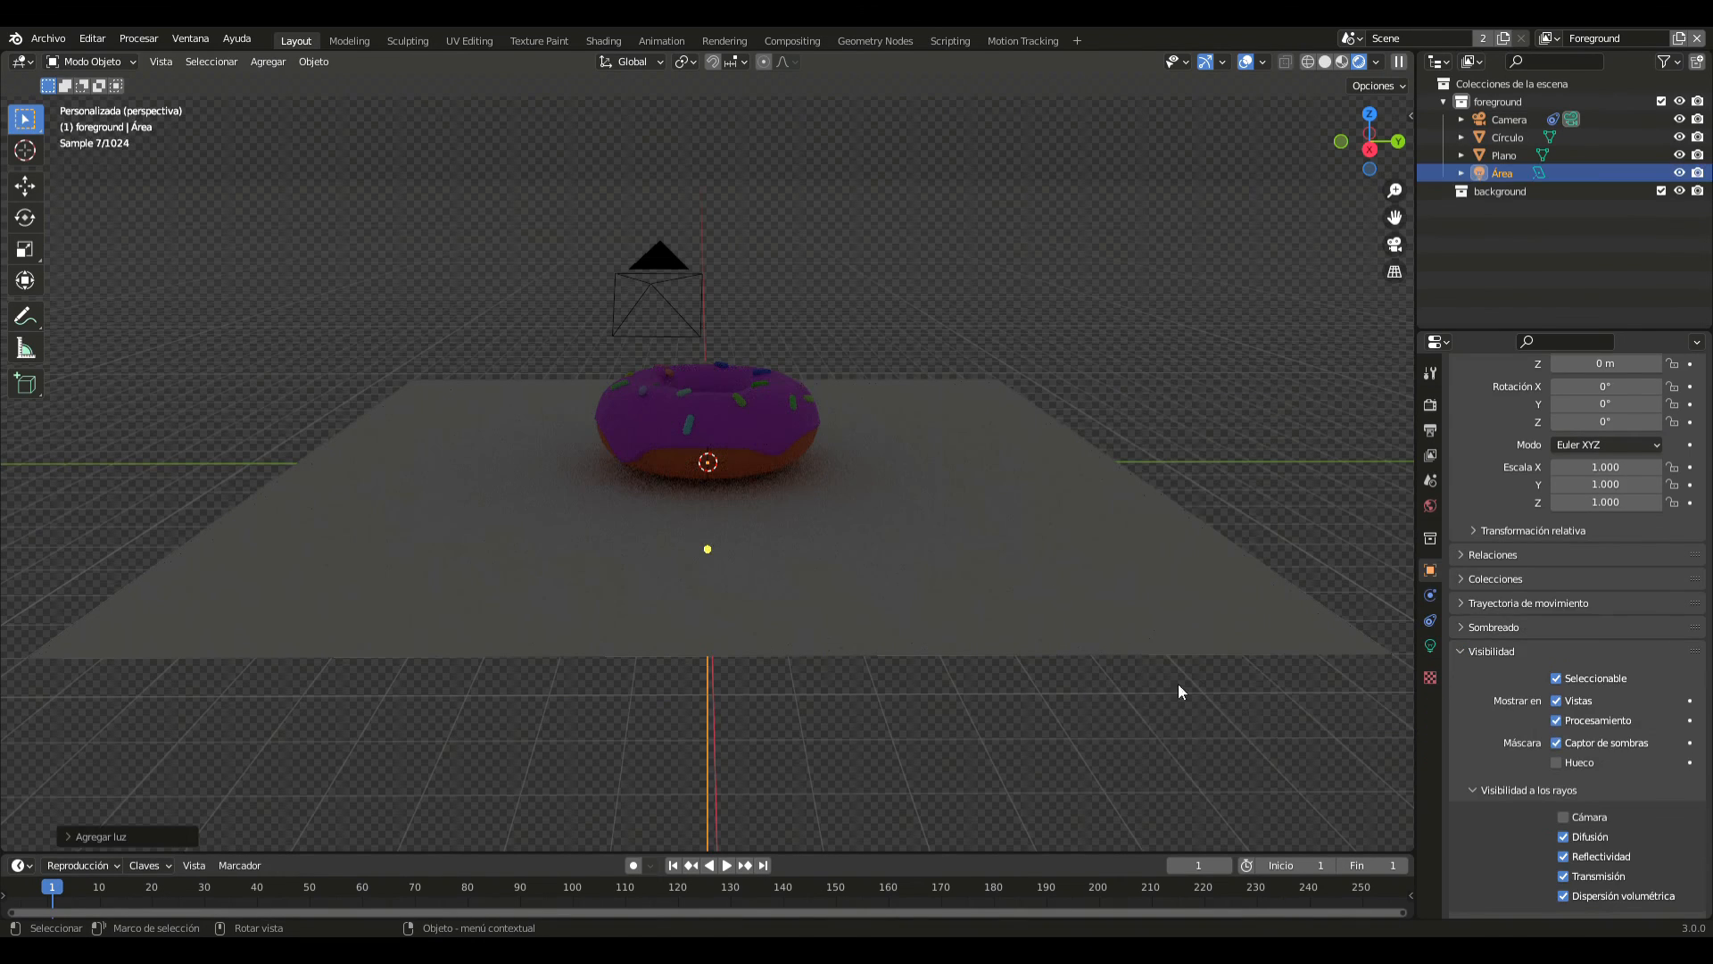
- Scale the area light by 3 and raise it 2 m along Z
key("s")
key("3")
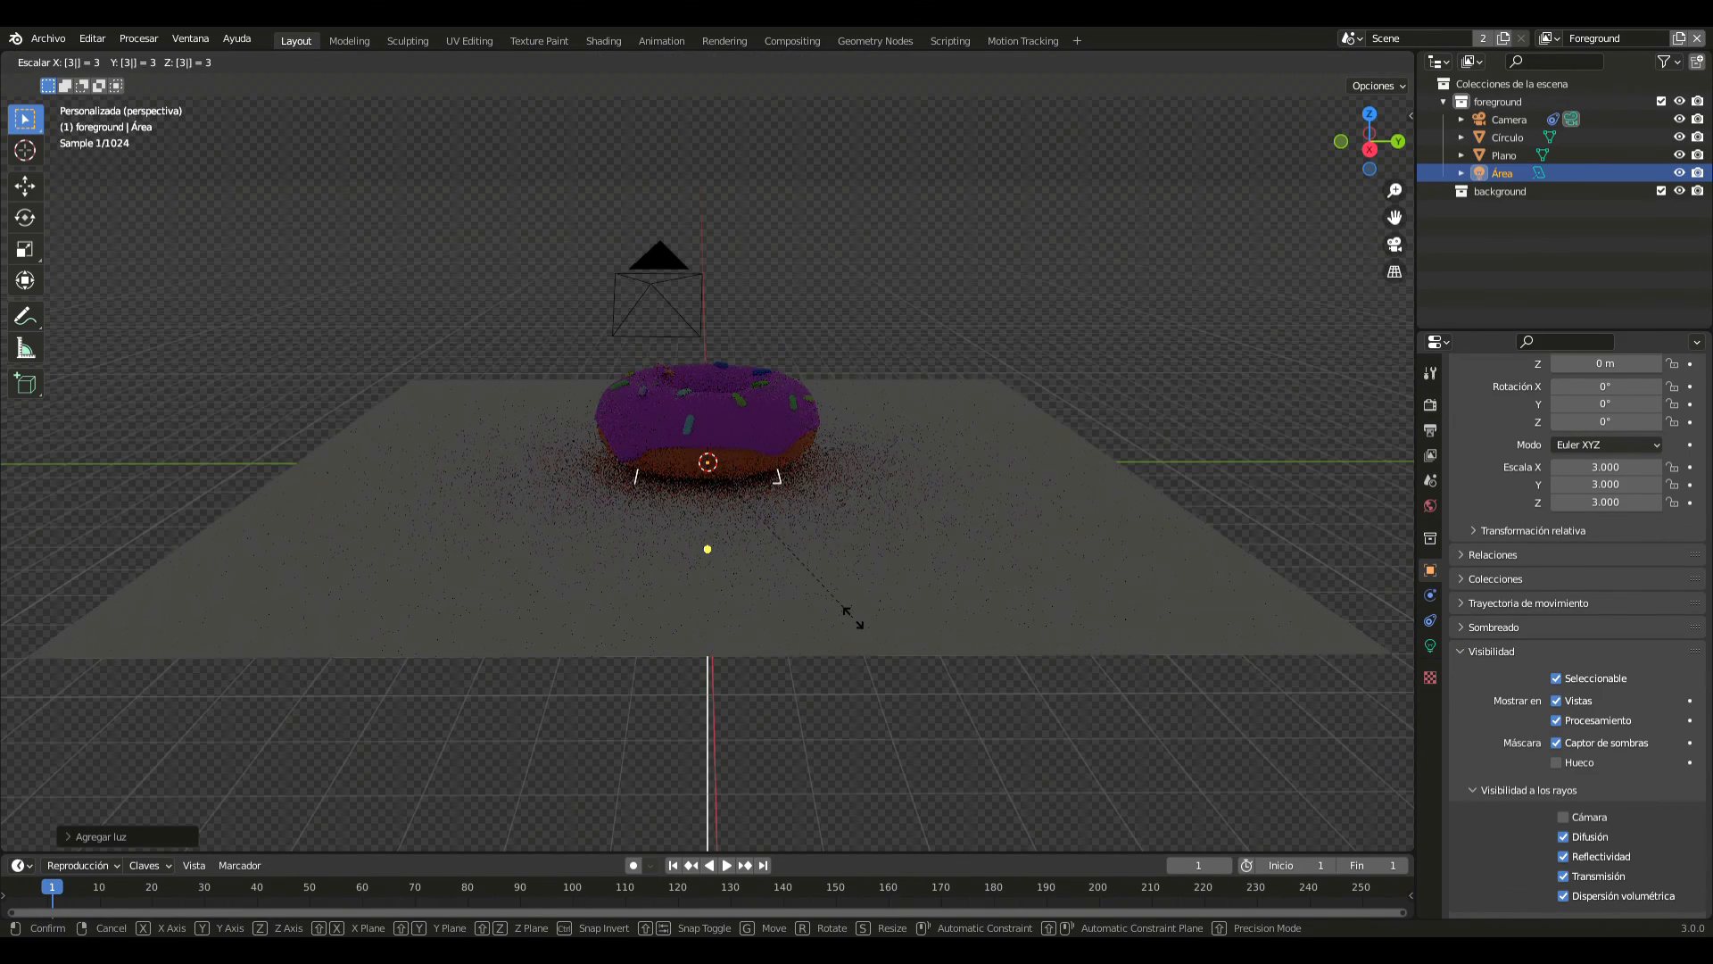
key("Return")
key("g")
key("z")
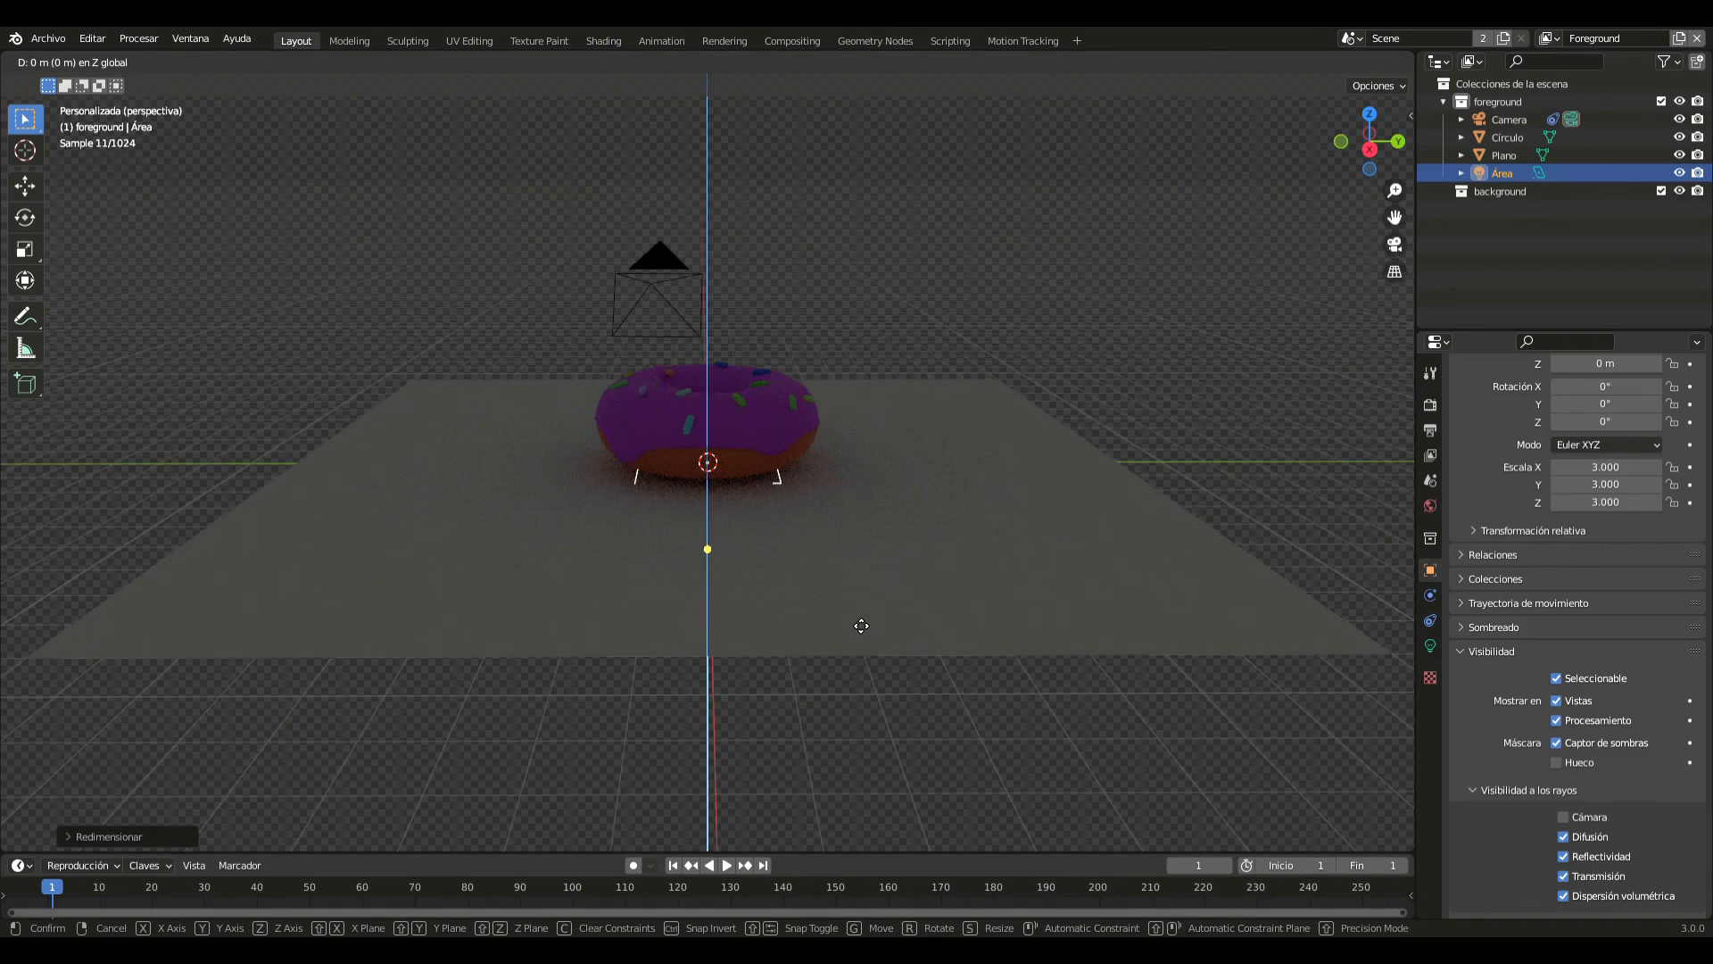
key("2")
key("Return")
- Rotate the area light -90° about the global Y axis
middle_click_drag(853, 625, 1077, 683)
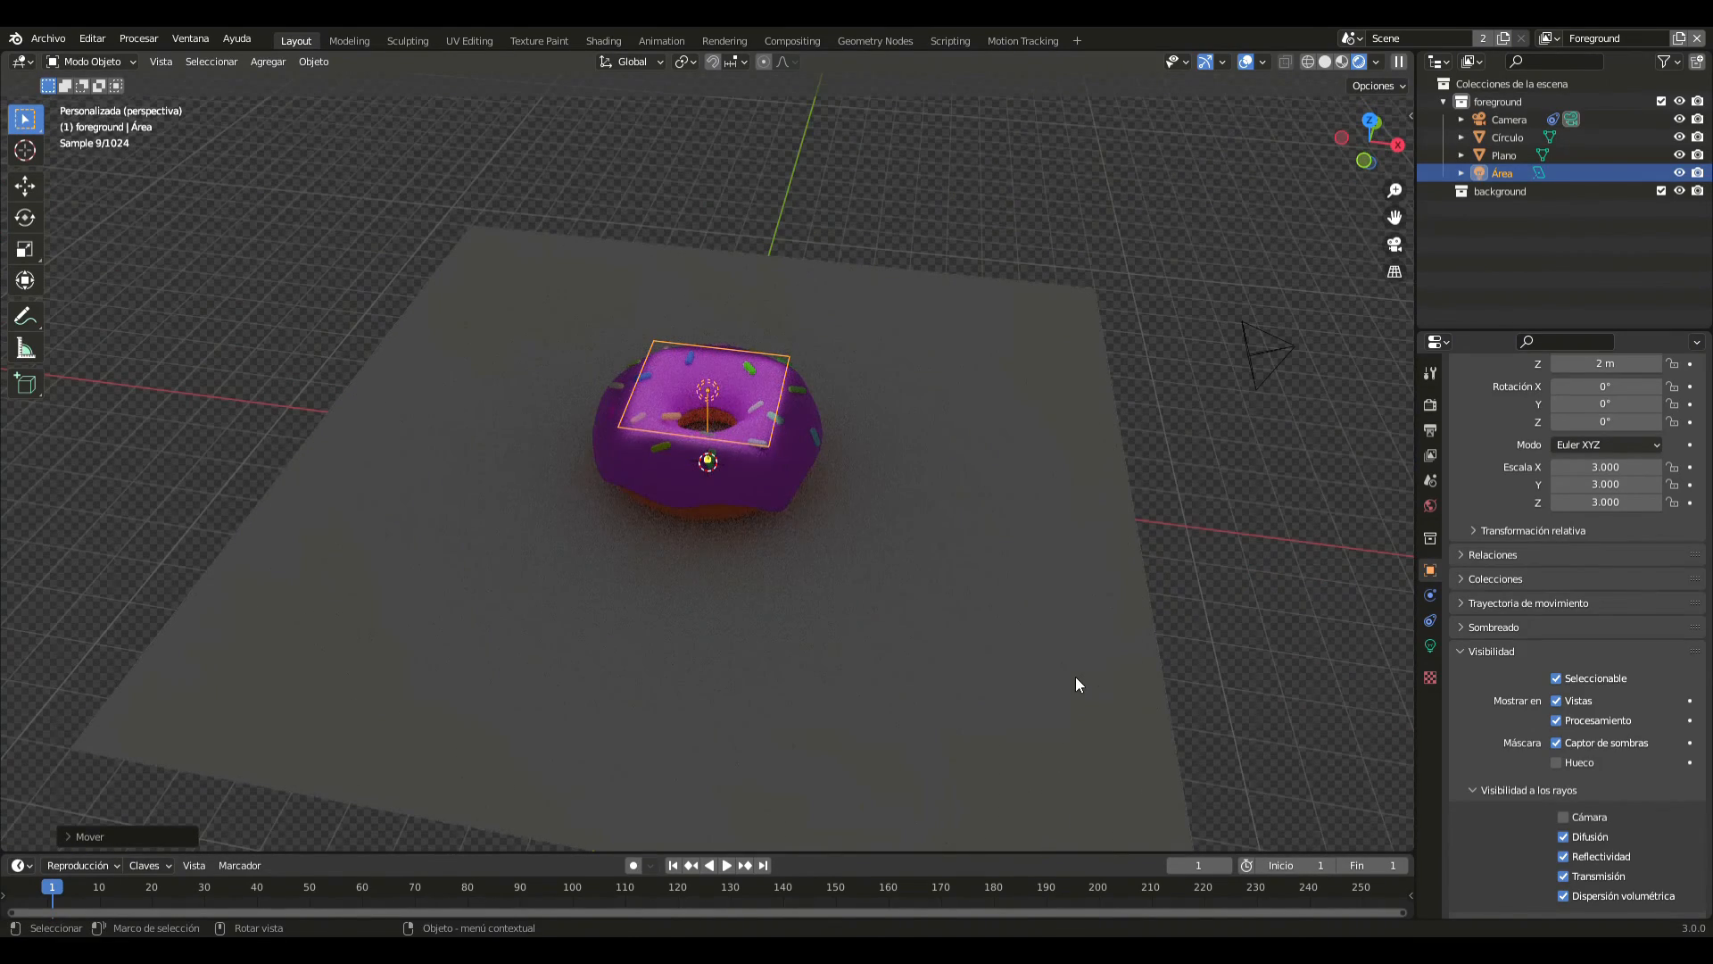
key("r")
type("y")
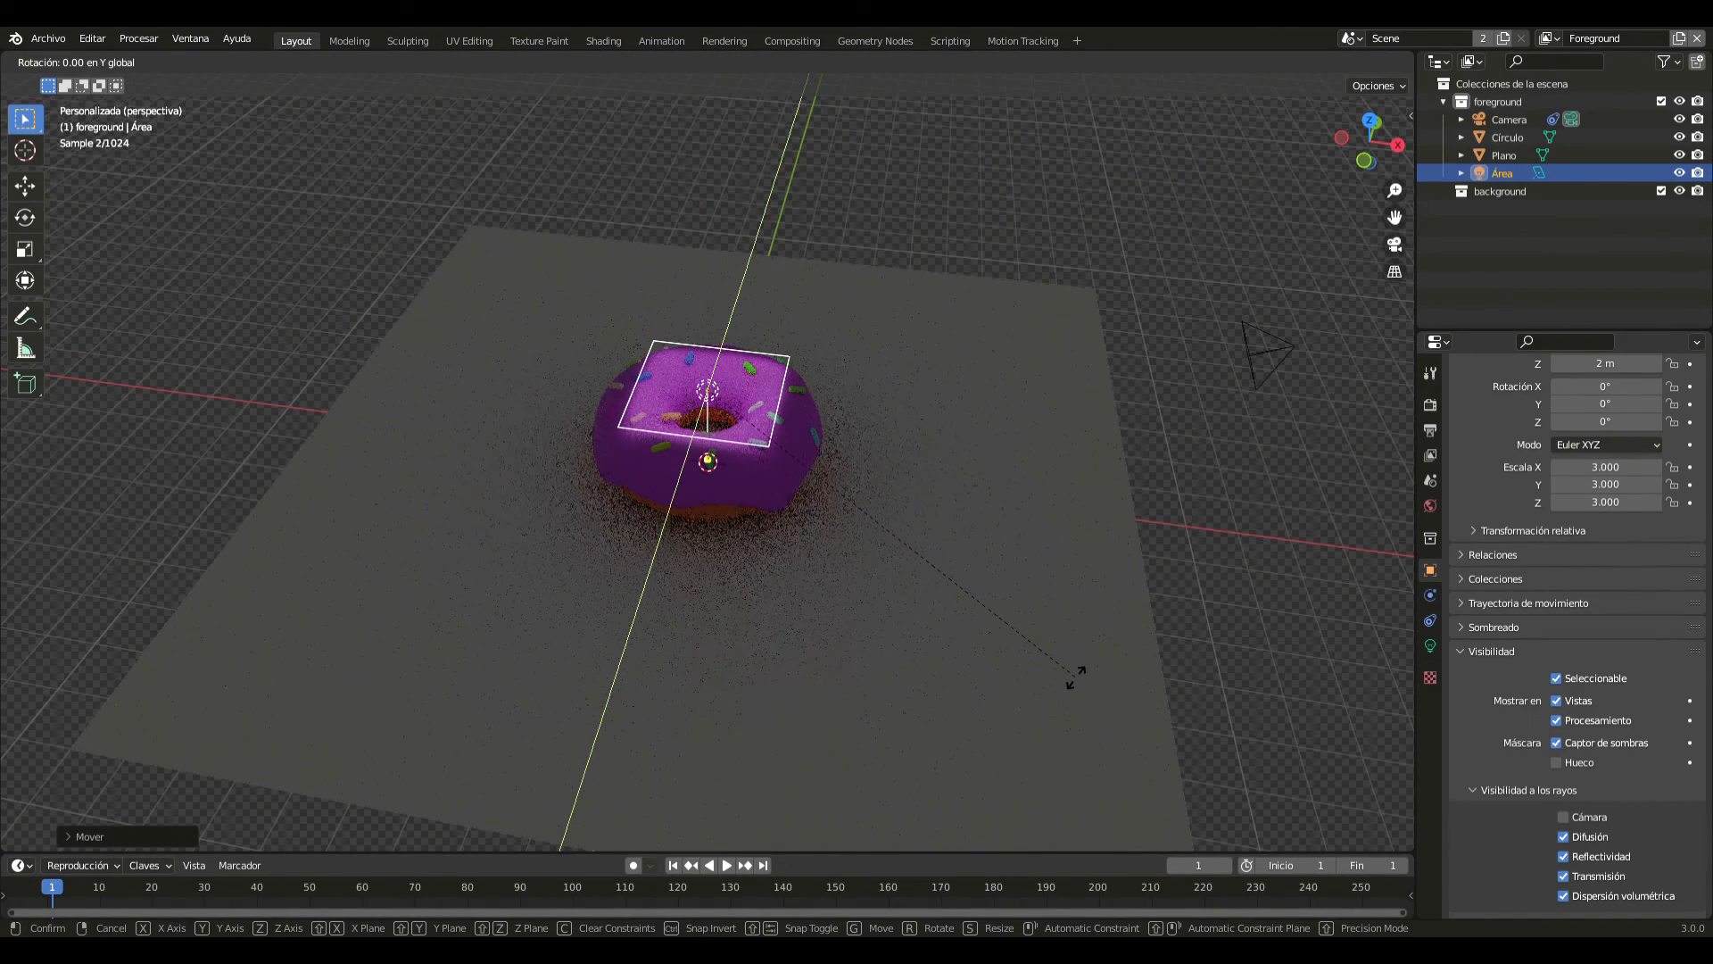
type("90")
type("-90")
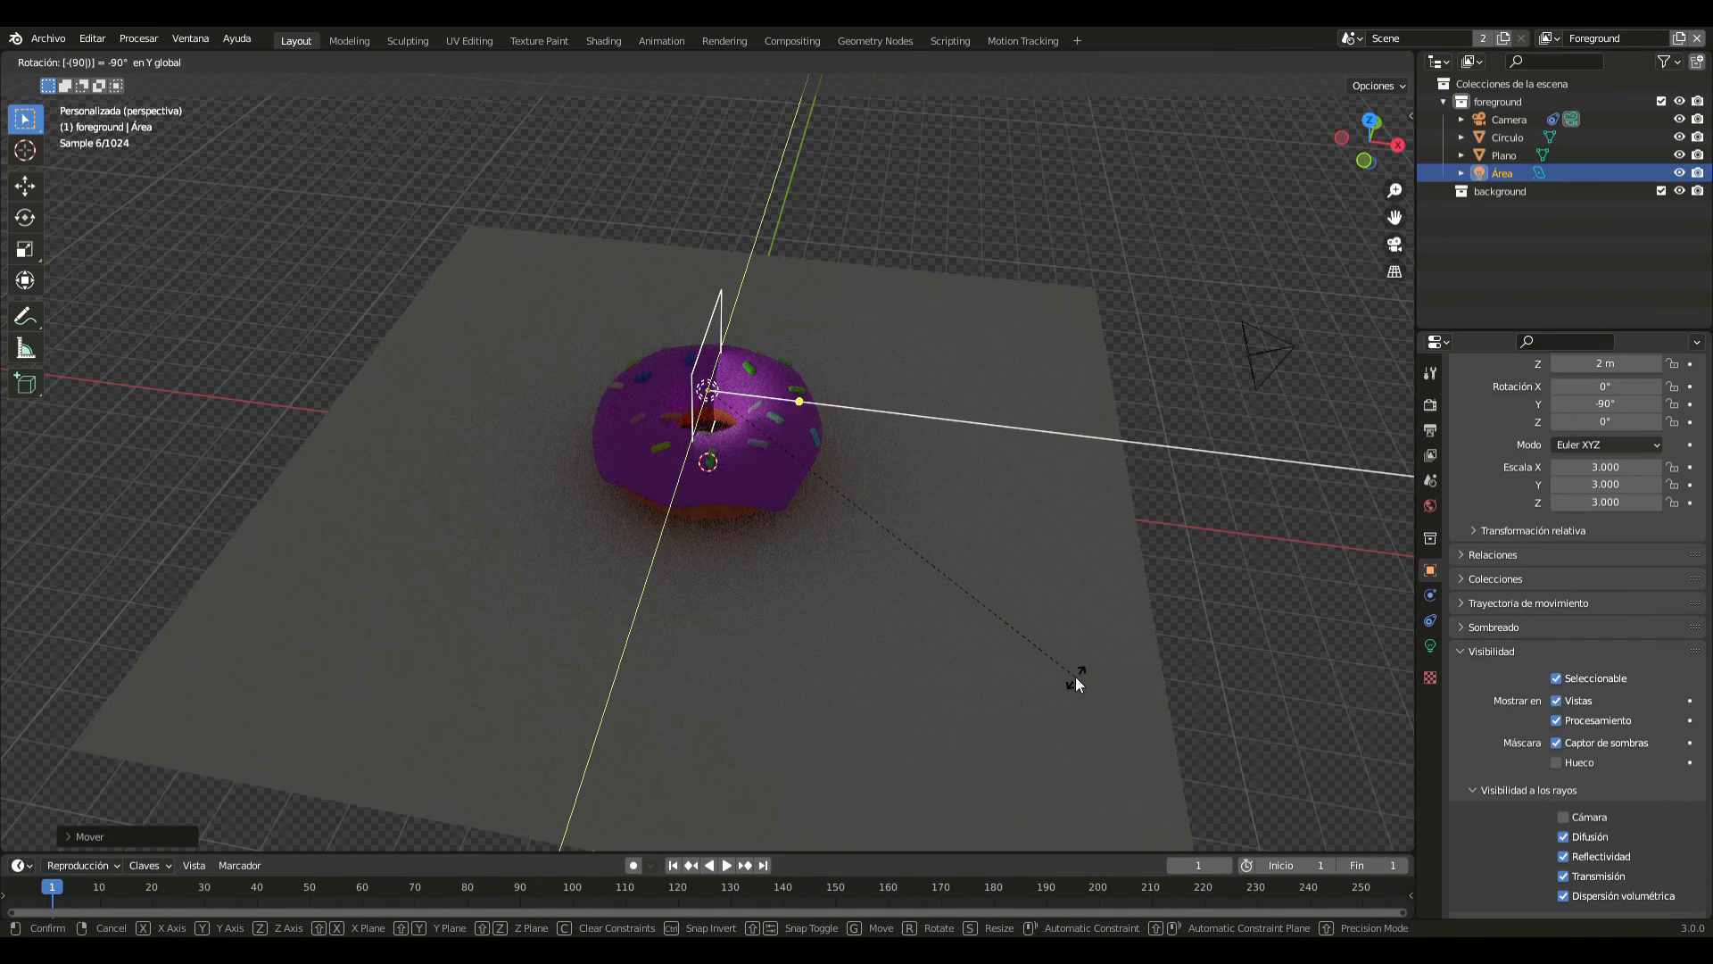
key("Return")
- Move the area light in top view to just beyond the ground plane's corner, about -10 m in X and 10 m in Y
key("KP_7")
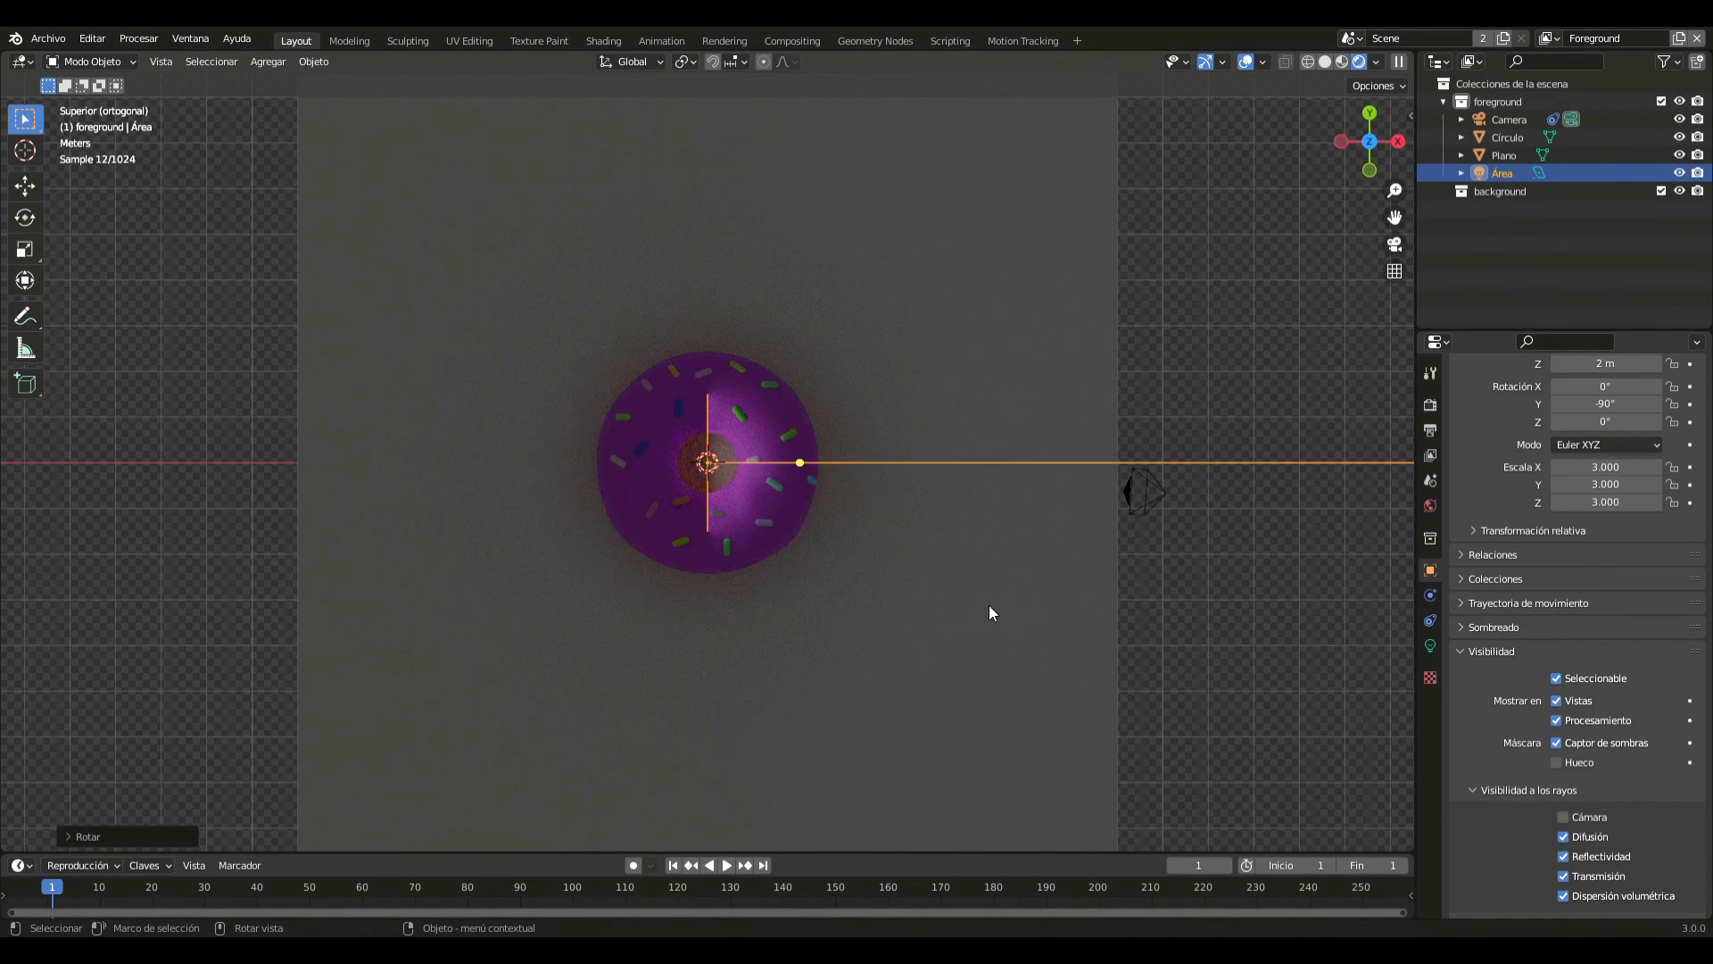
scroll(989, 605, "down", 5)
key("g")
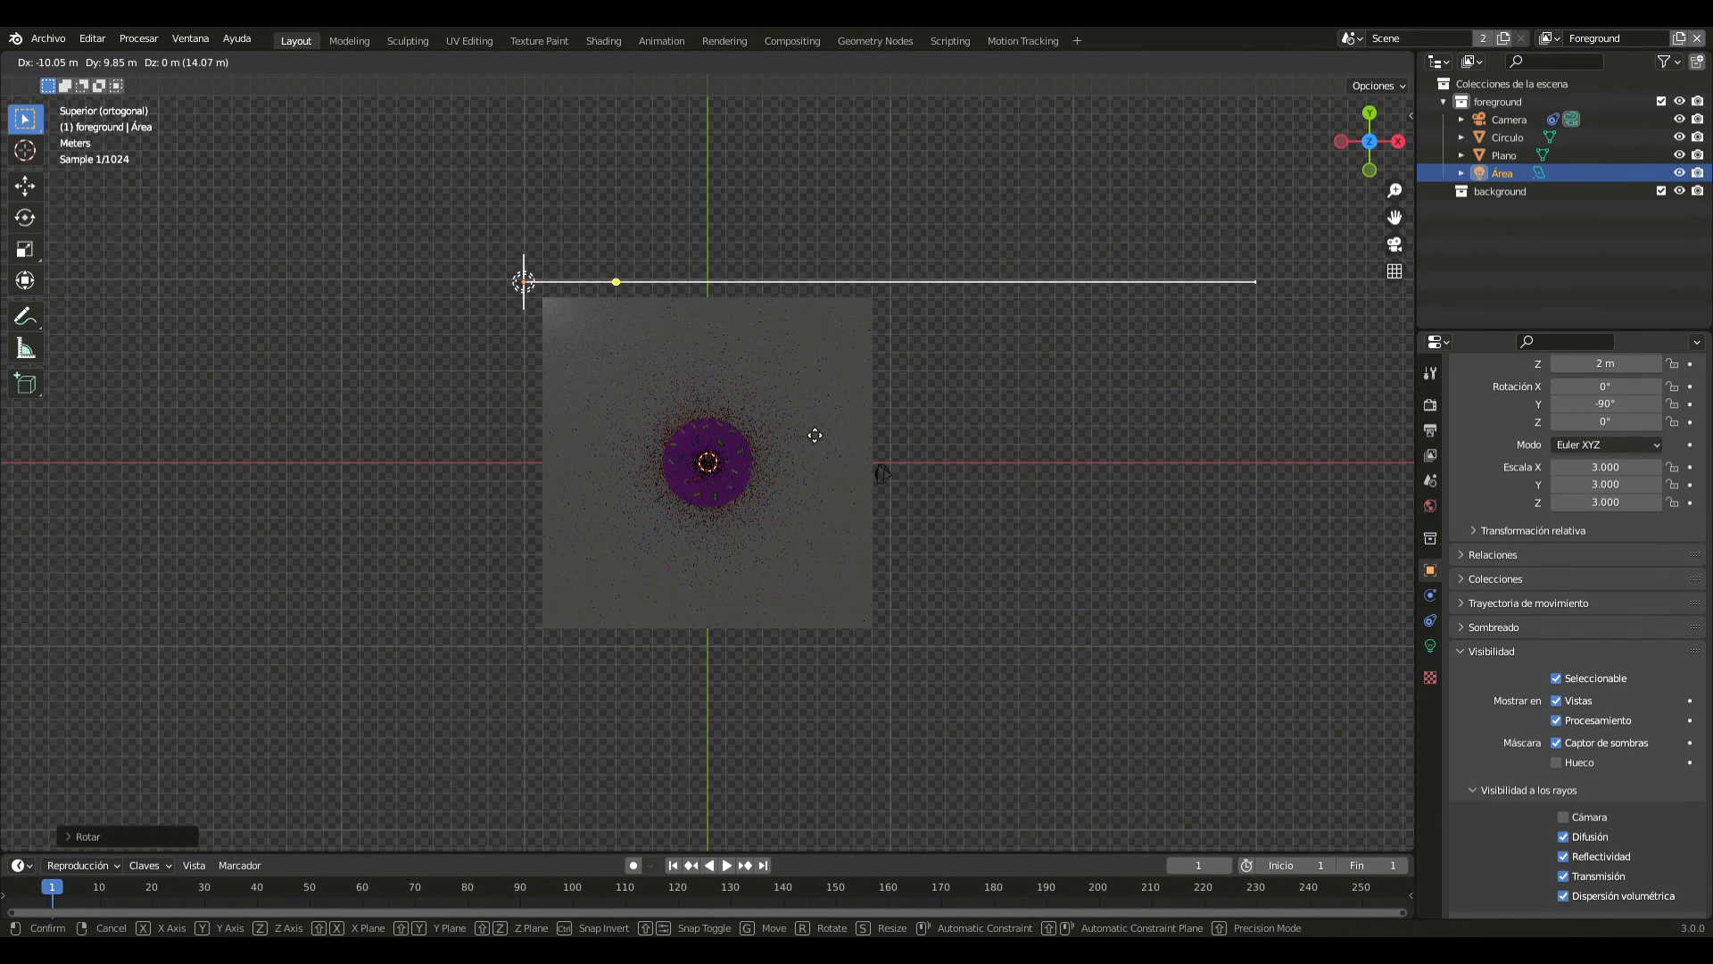
left_click(808, 433)
- Scale the area light by 2 along the global Z axis to make it a tall rectangle
middle_click_drag(807, 426, 875, 388)
key("s")
key("x")
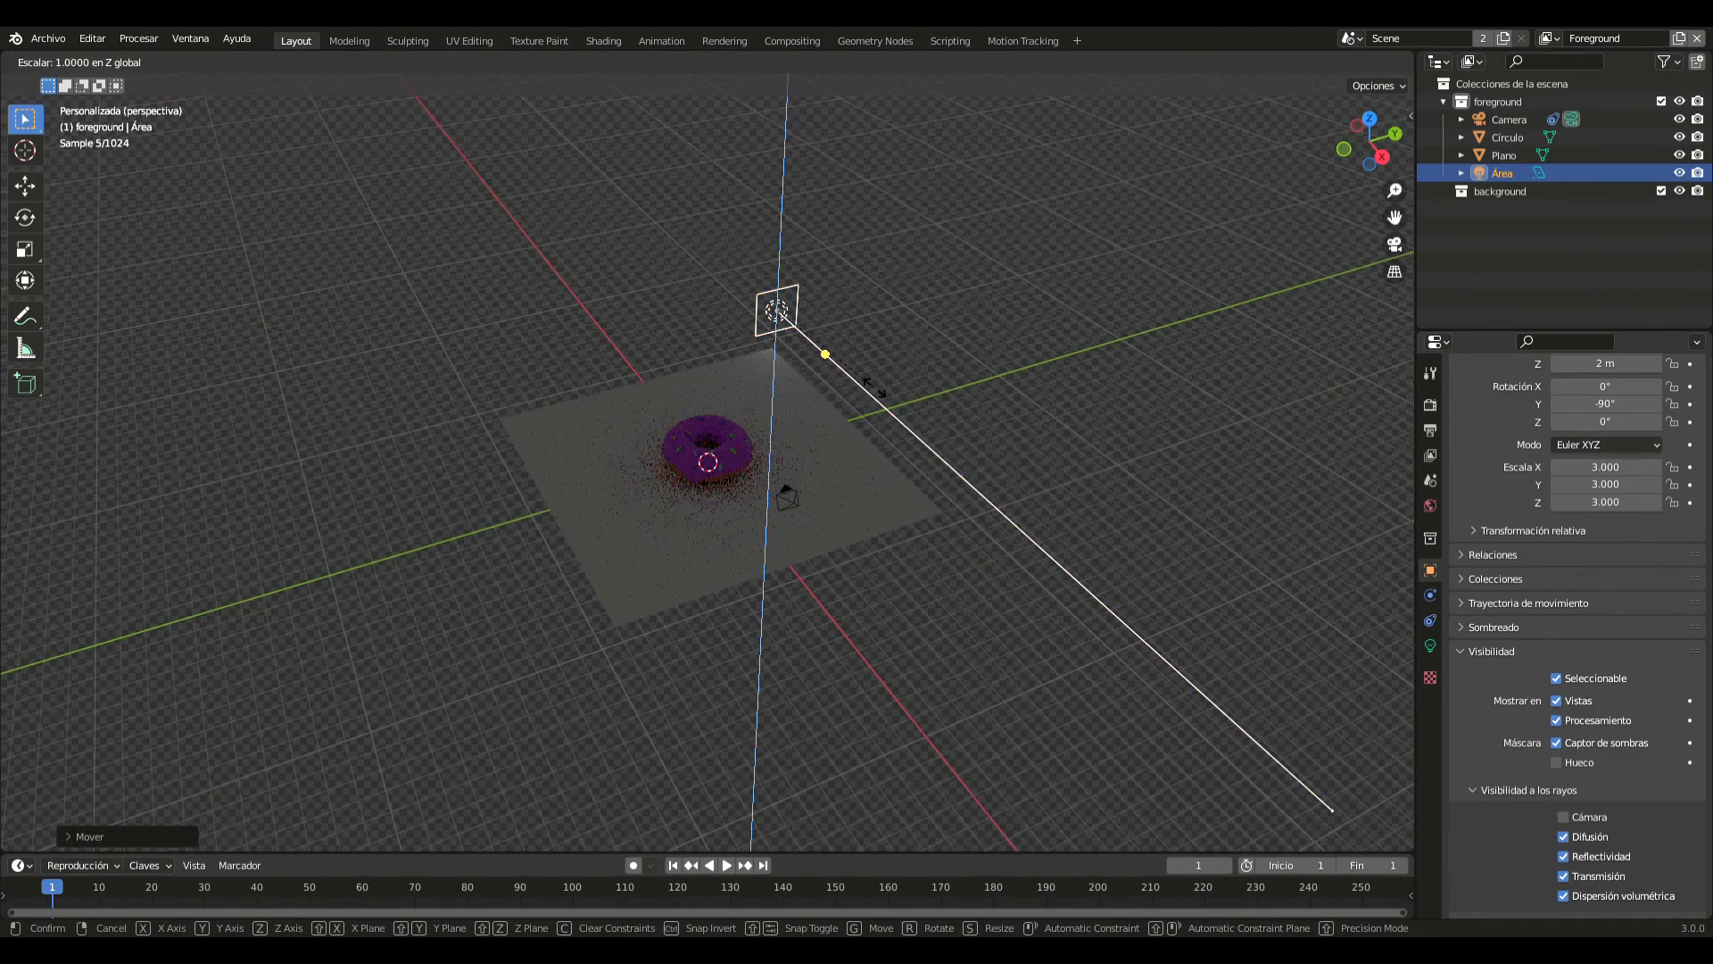
key("2")
key("Return")
scroll(874, 387, "up", 3)
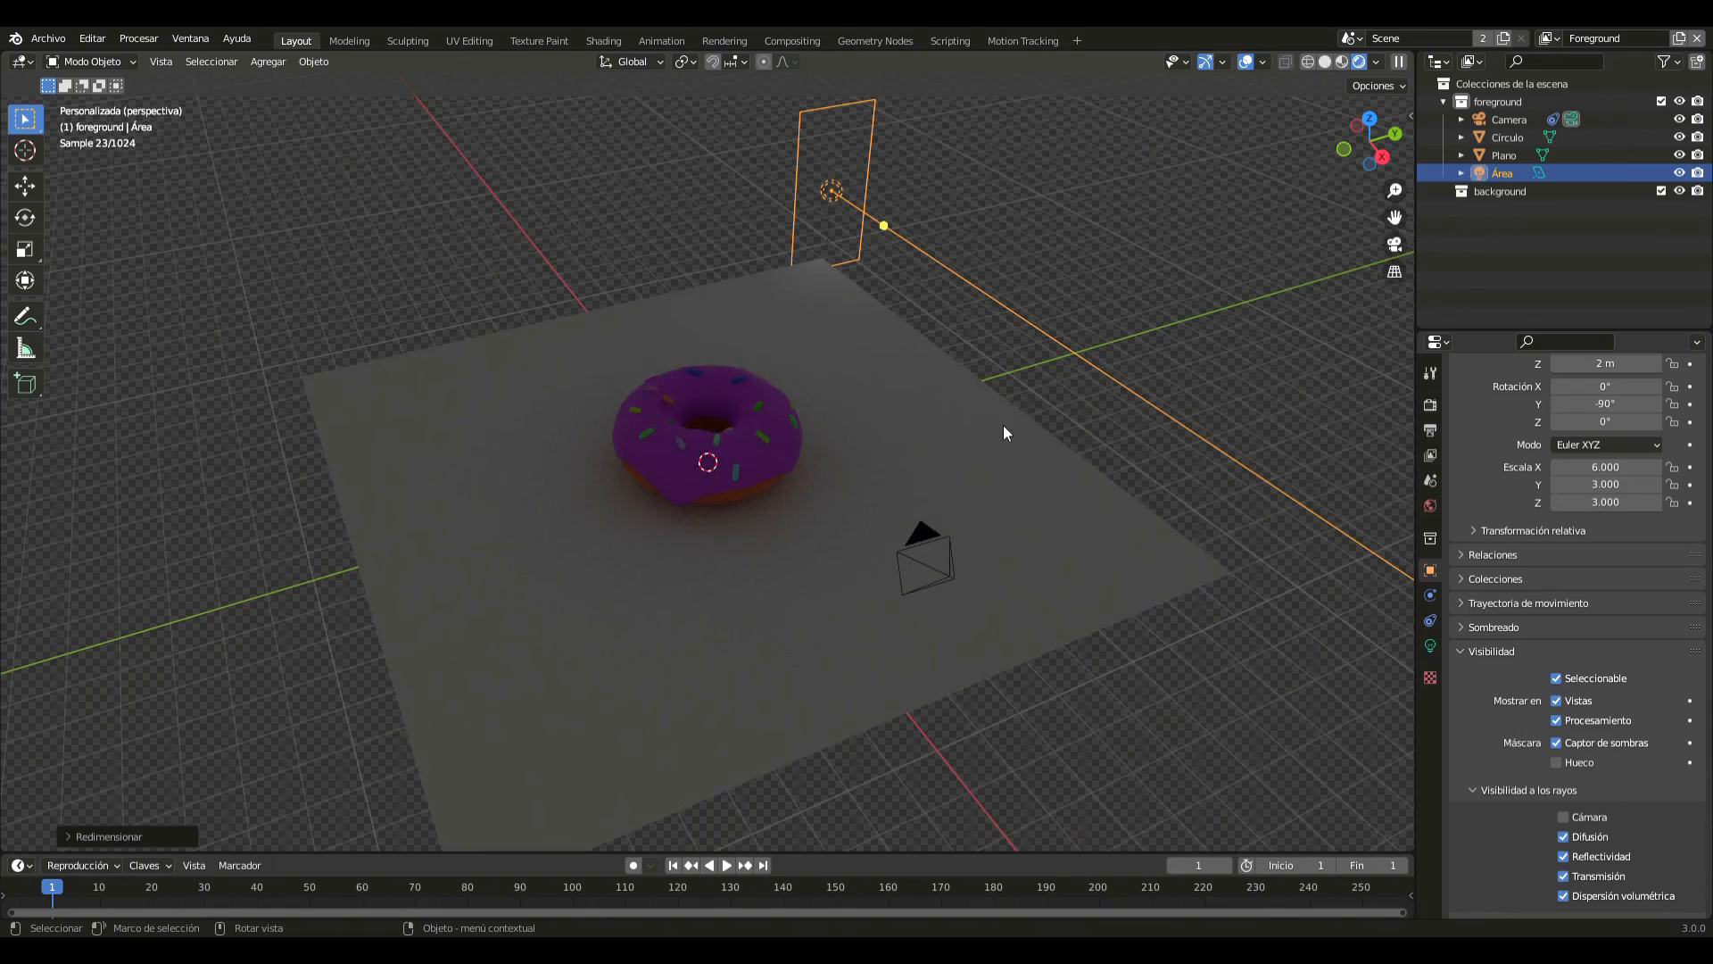
- From the camera view, raise the area light to a height of about 6.74 m and shift it along the global Y axis
key("KP_0")
key("g")
key("z")
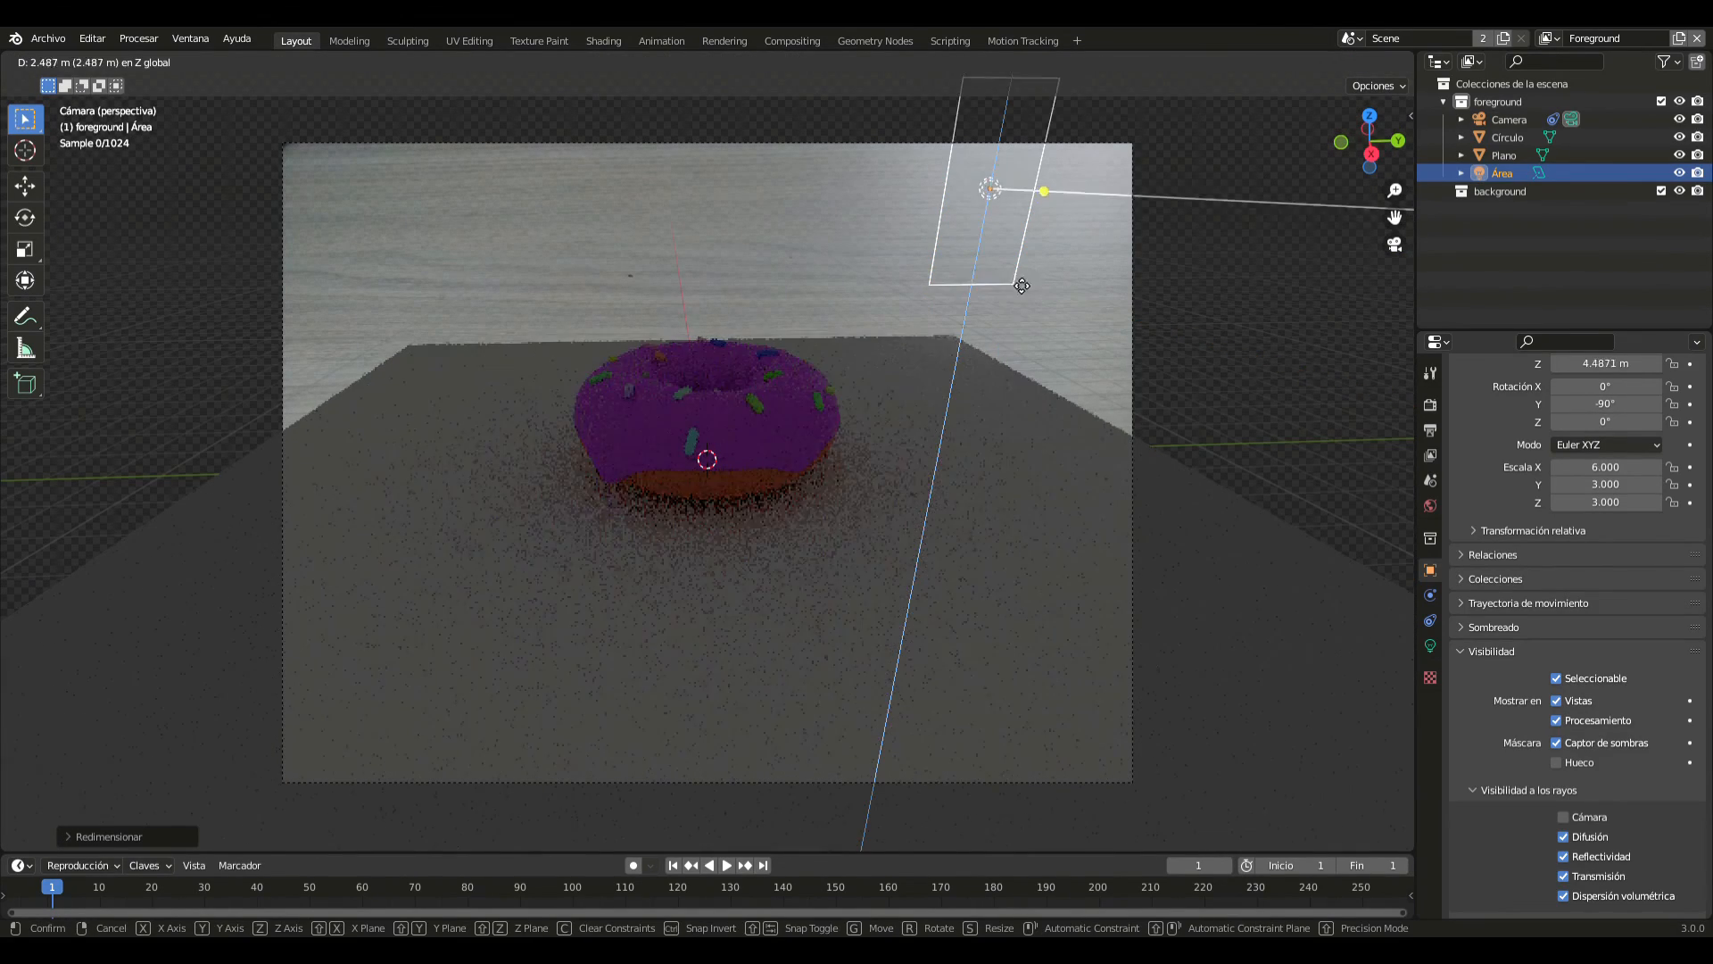
left_click(1016, 270)
key("g")
key("y")
left_click(1162, 271)
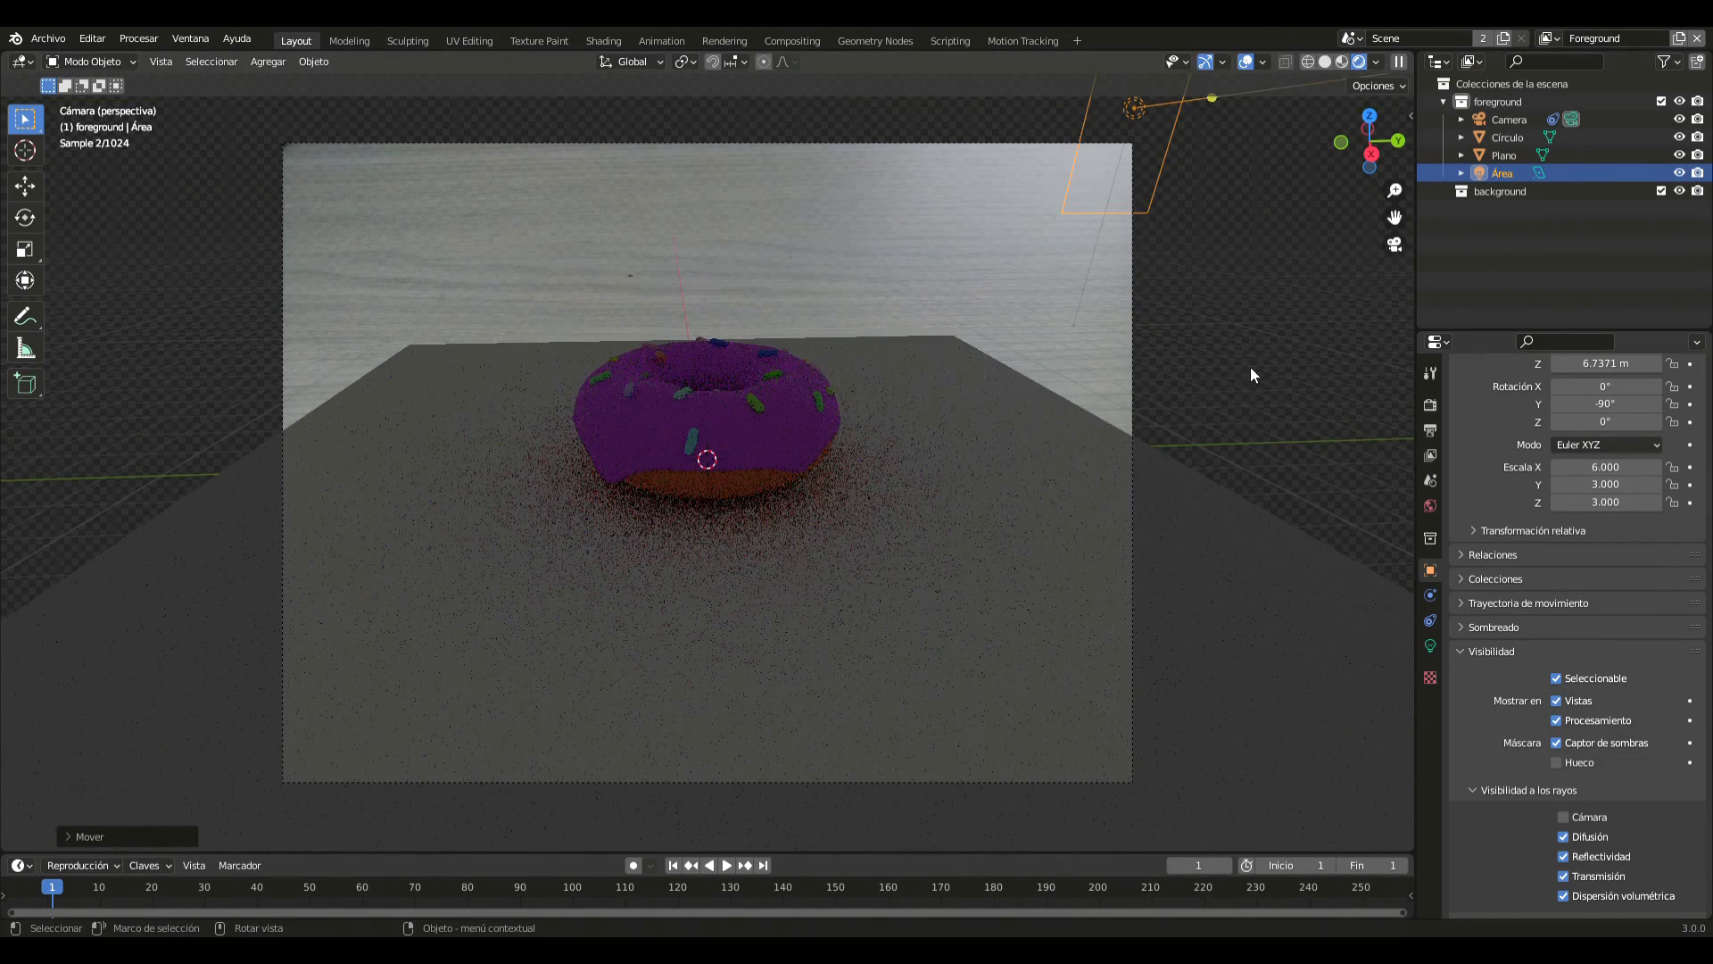
- Set the area light's power to 10000 W in its light properties
left_click(1431, 646)
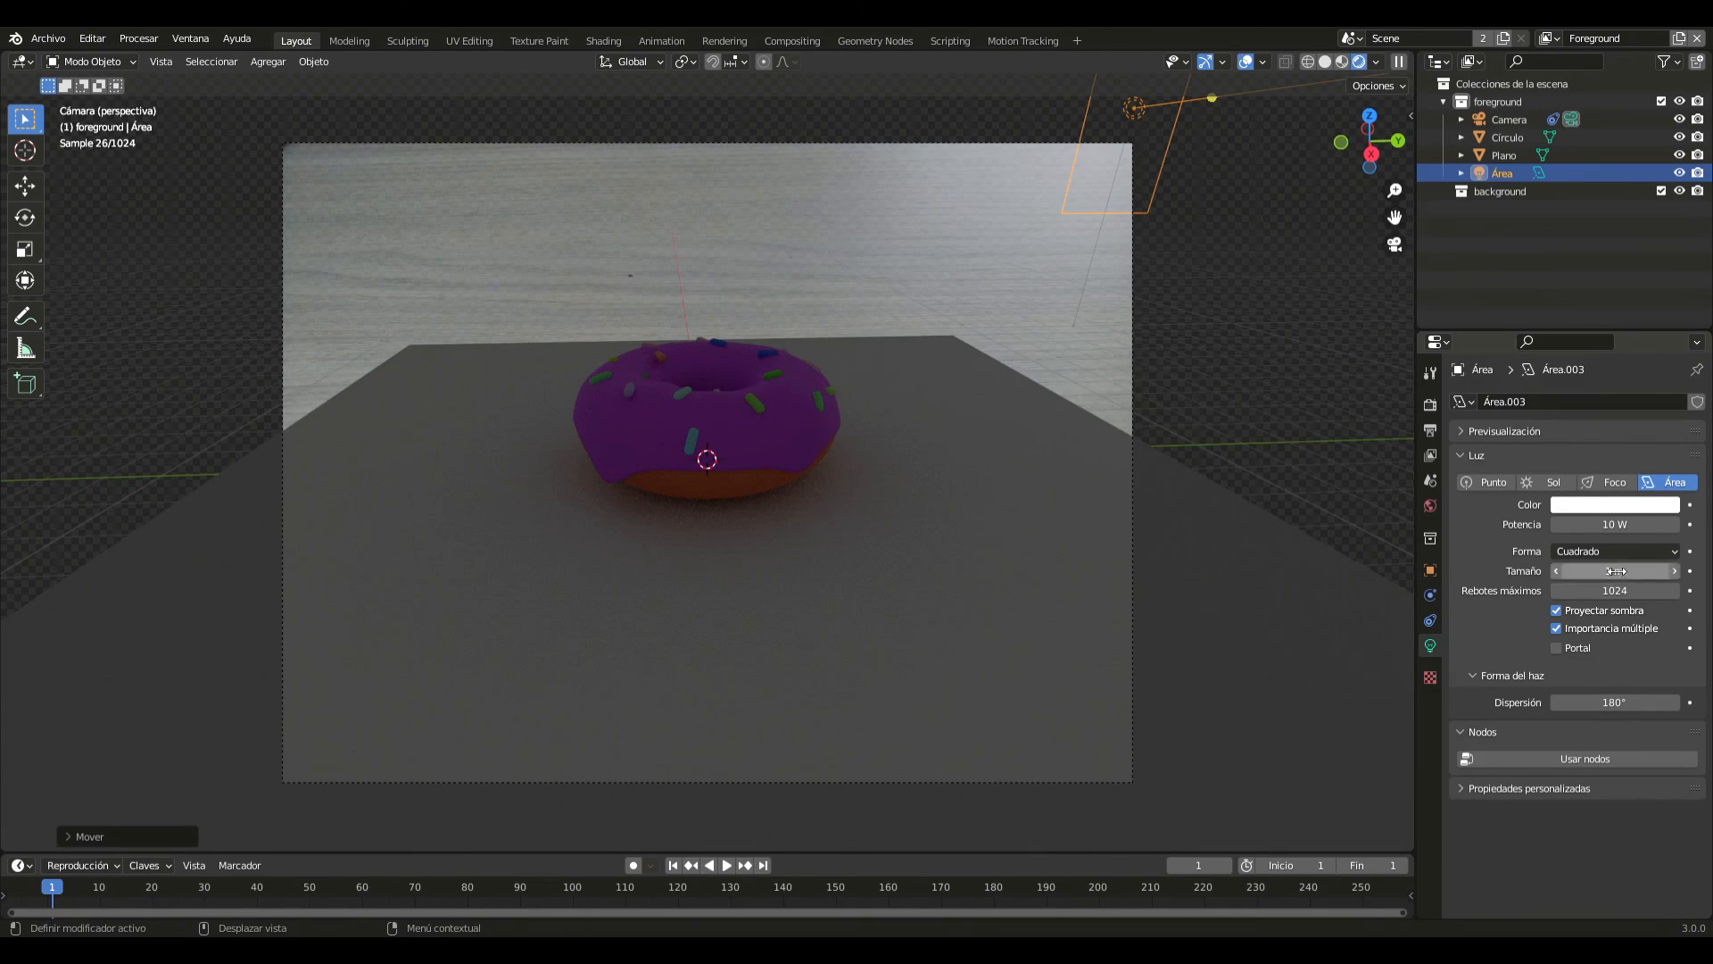
left_click(1616, 525)
key("BackSpace")
type("10")
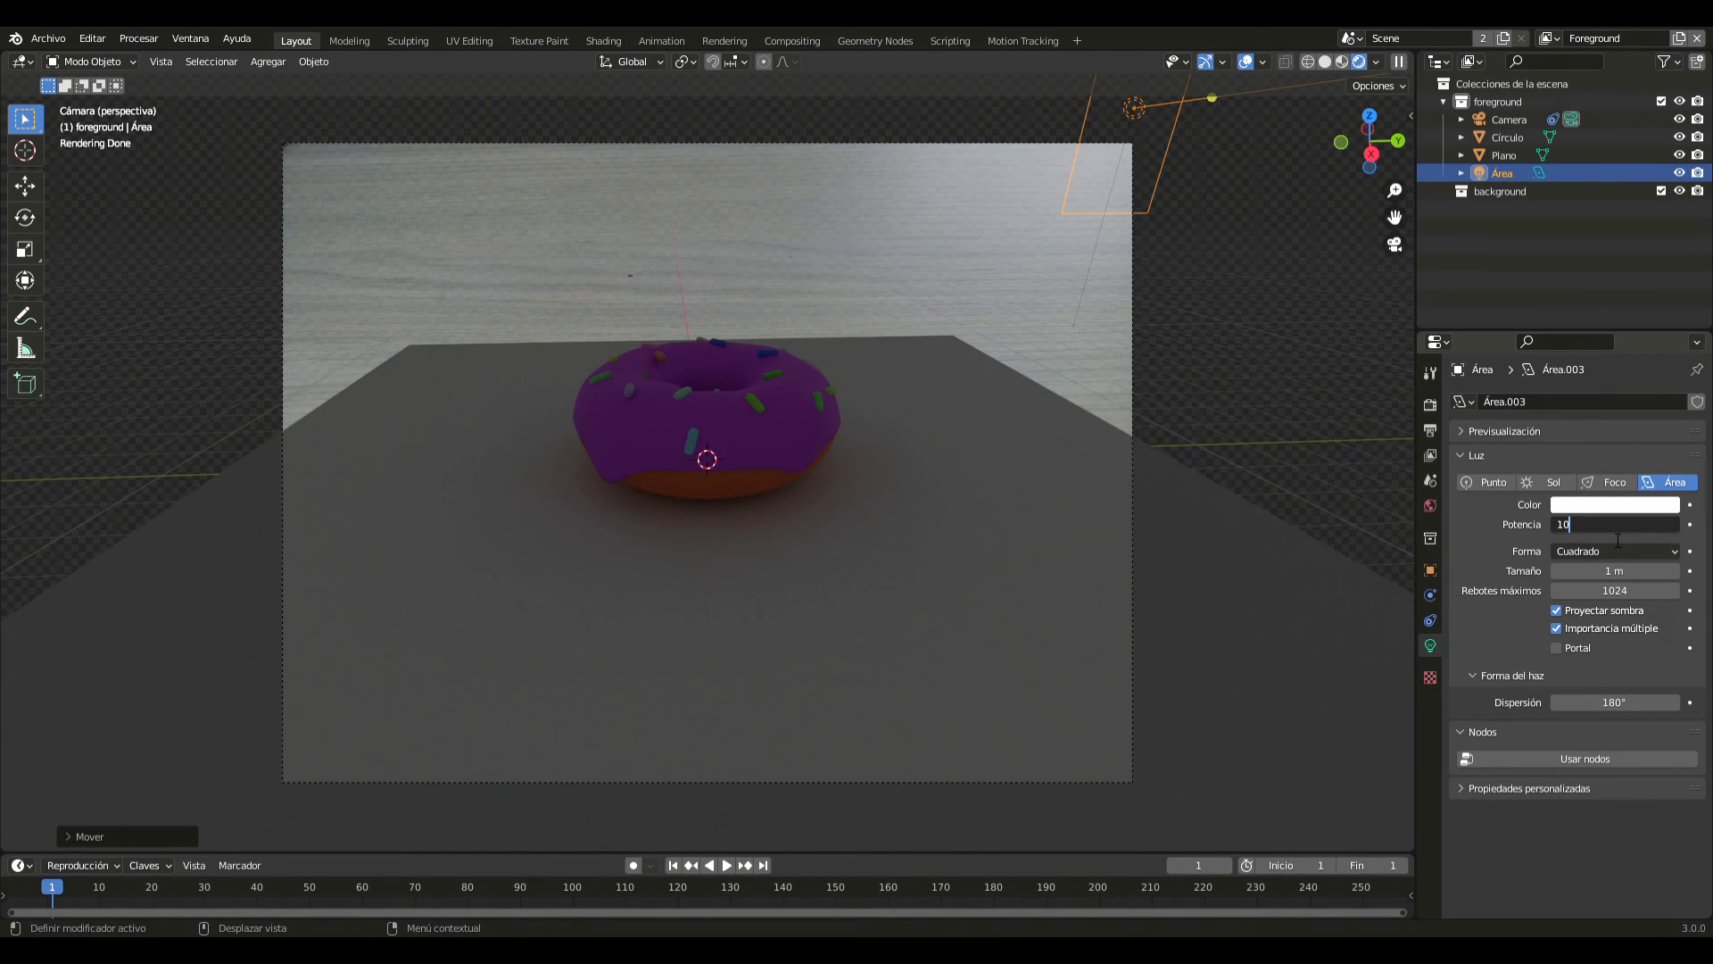
type("000")
key("Return")
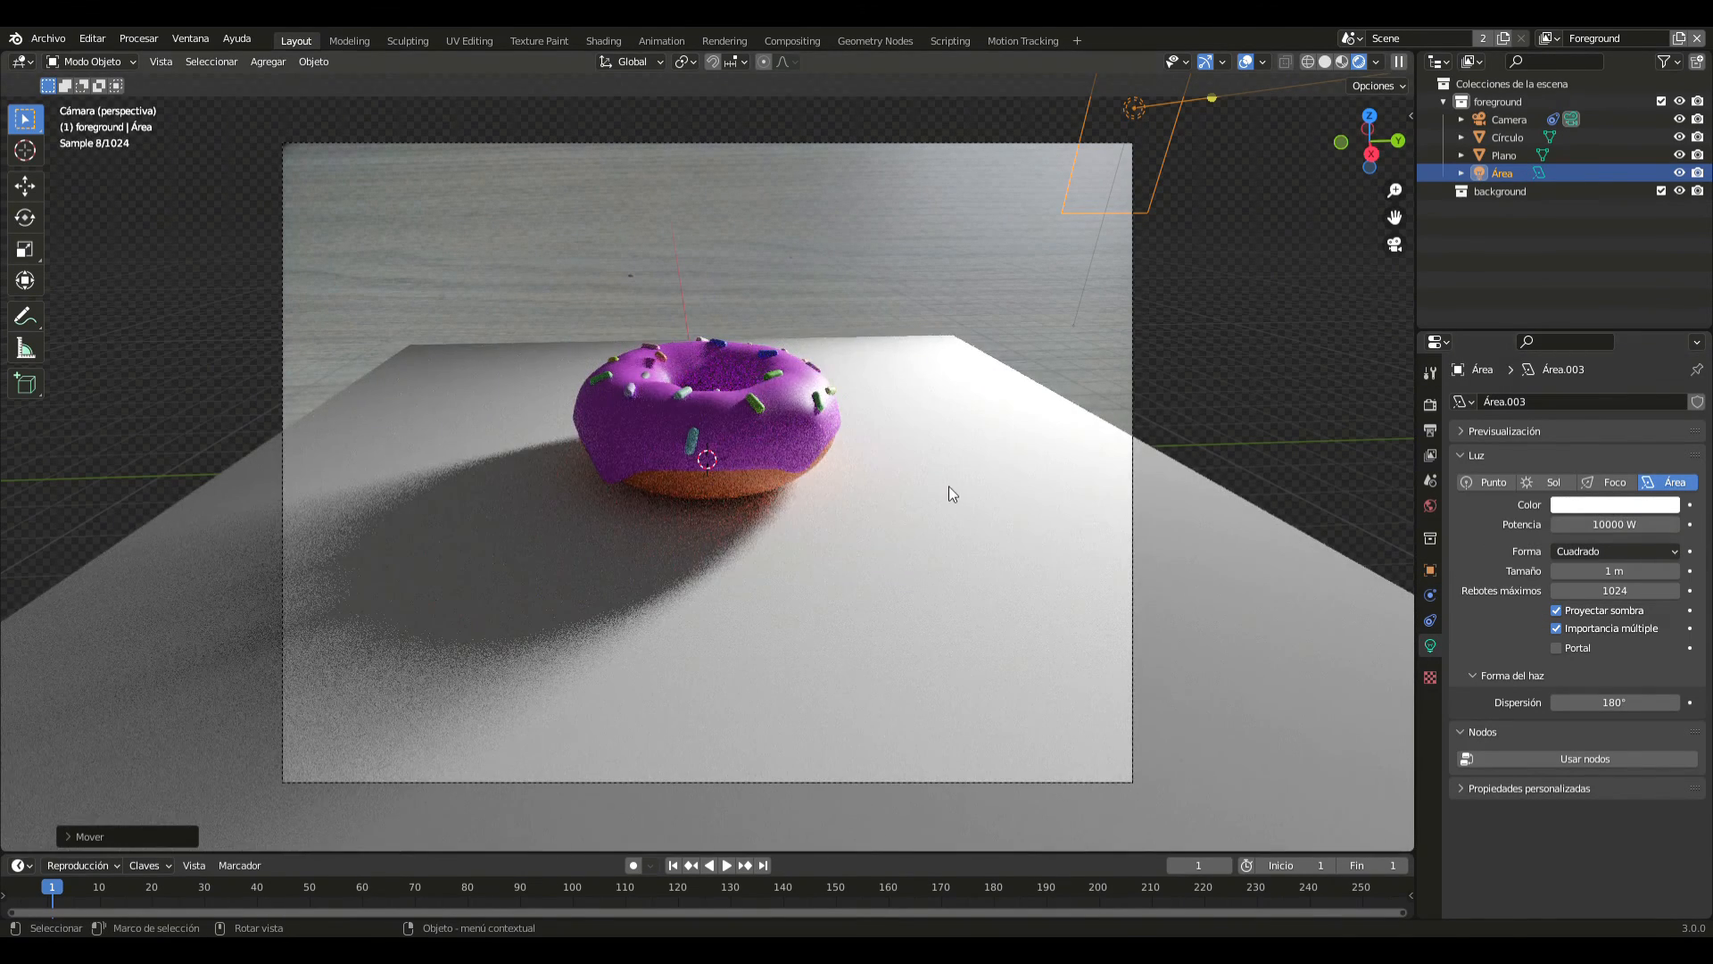
- Duplicate the area light in top view and place the copy beyond the ground plane's diagonally opposite corner
key("KP_7")
scroll(960, 505, "down", 5)
key("shift+d")
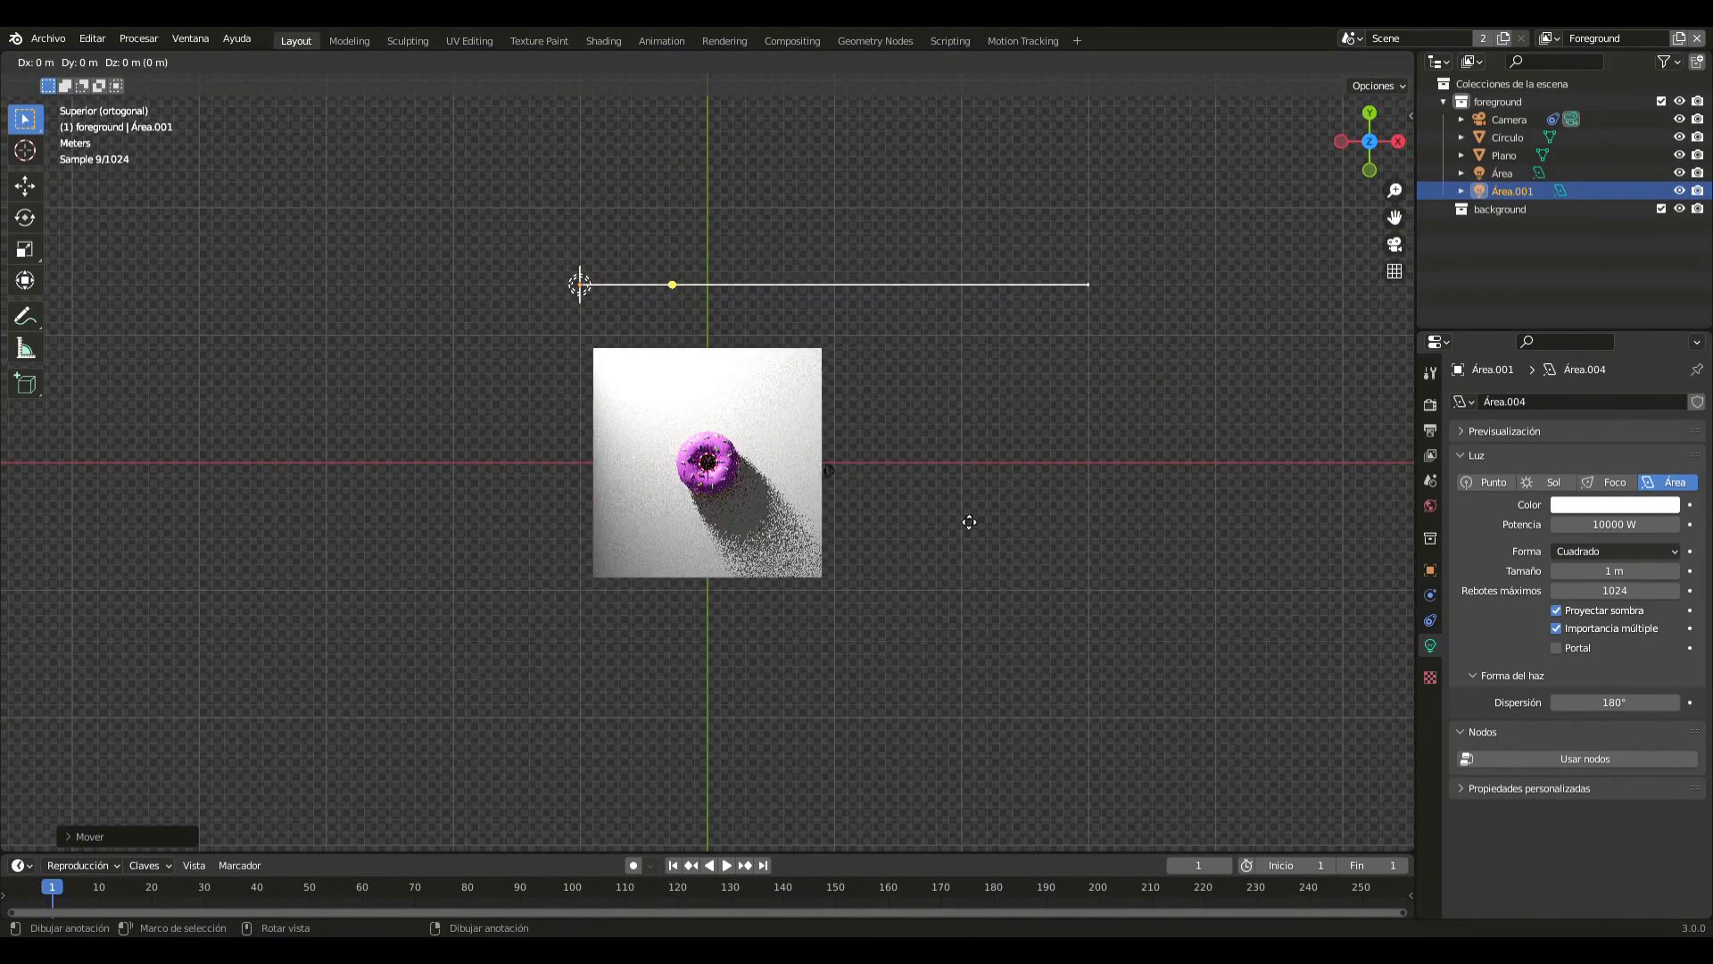
left_click(1177, 115)
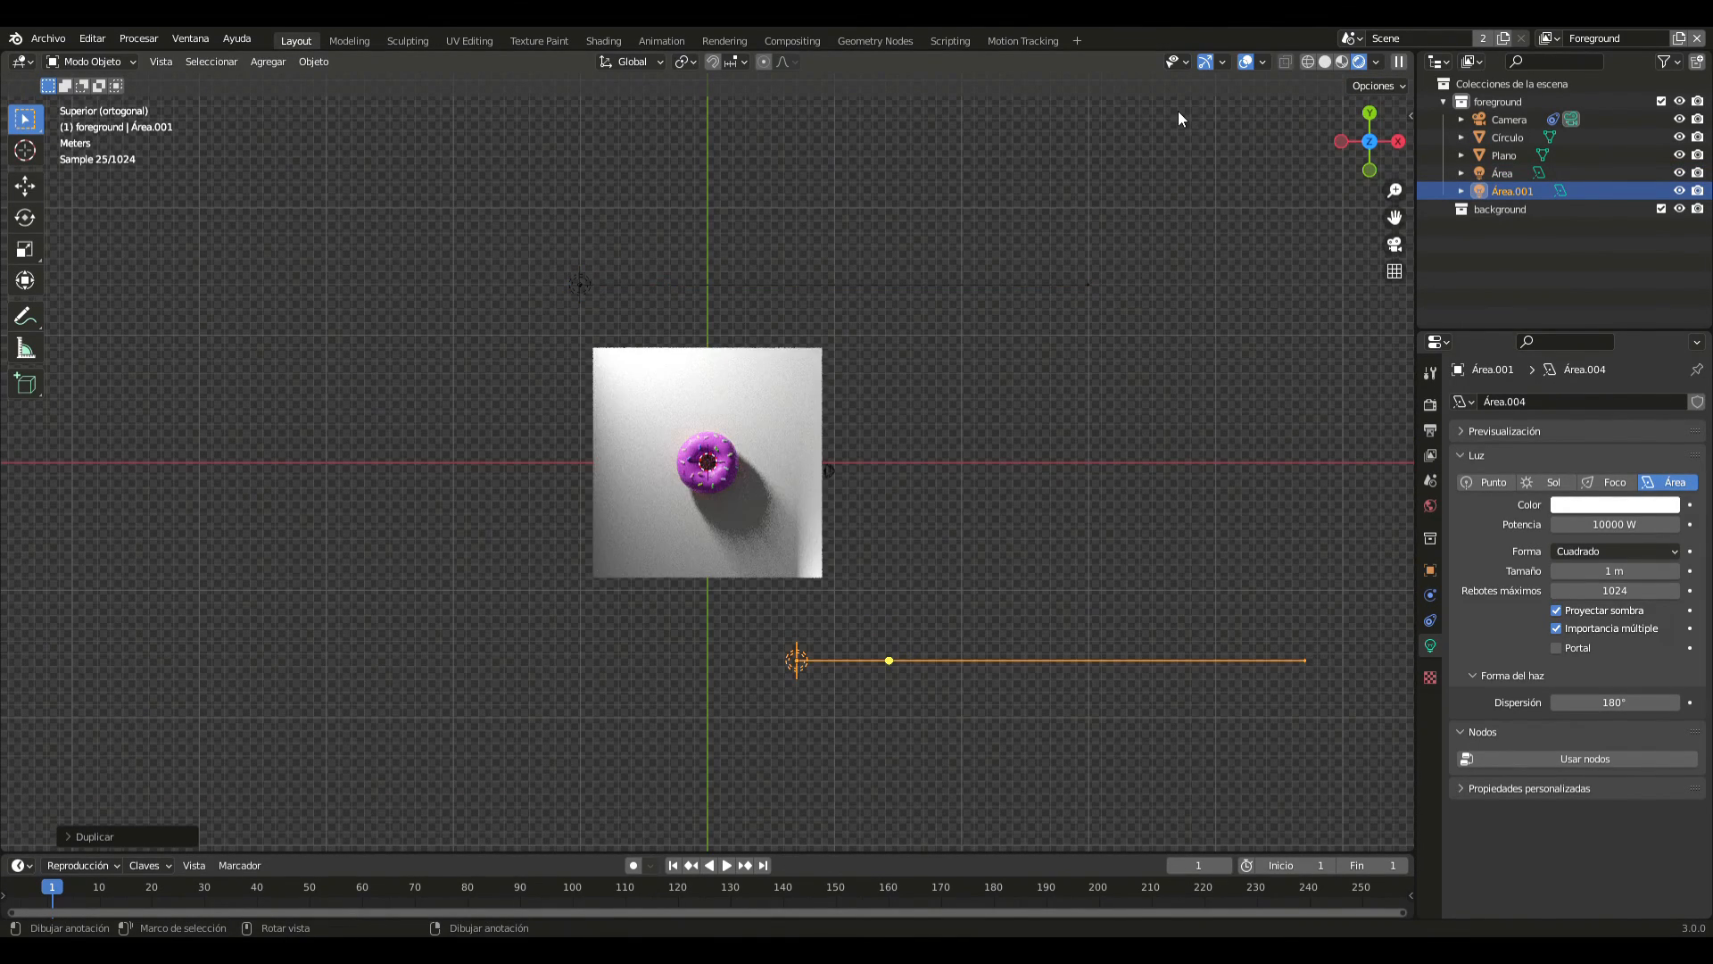
- Rotate the duplicated area light by -90° in top view and return to the camera view
type("r")
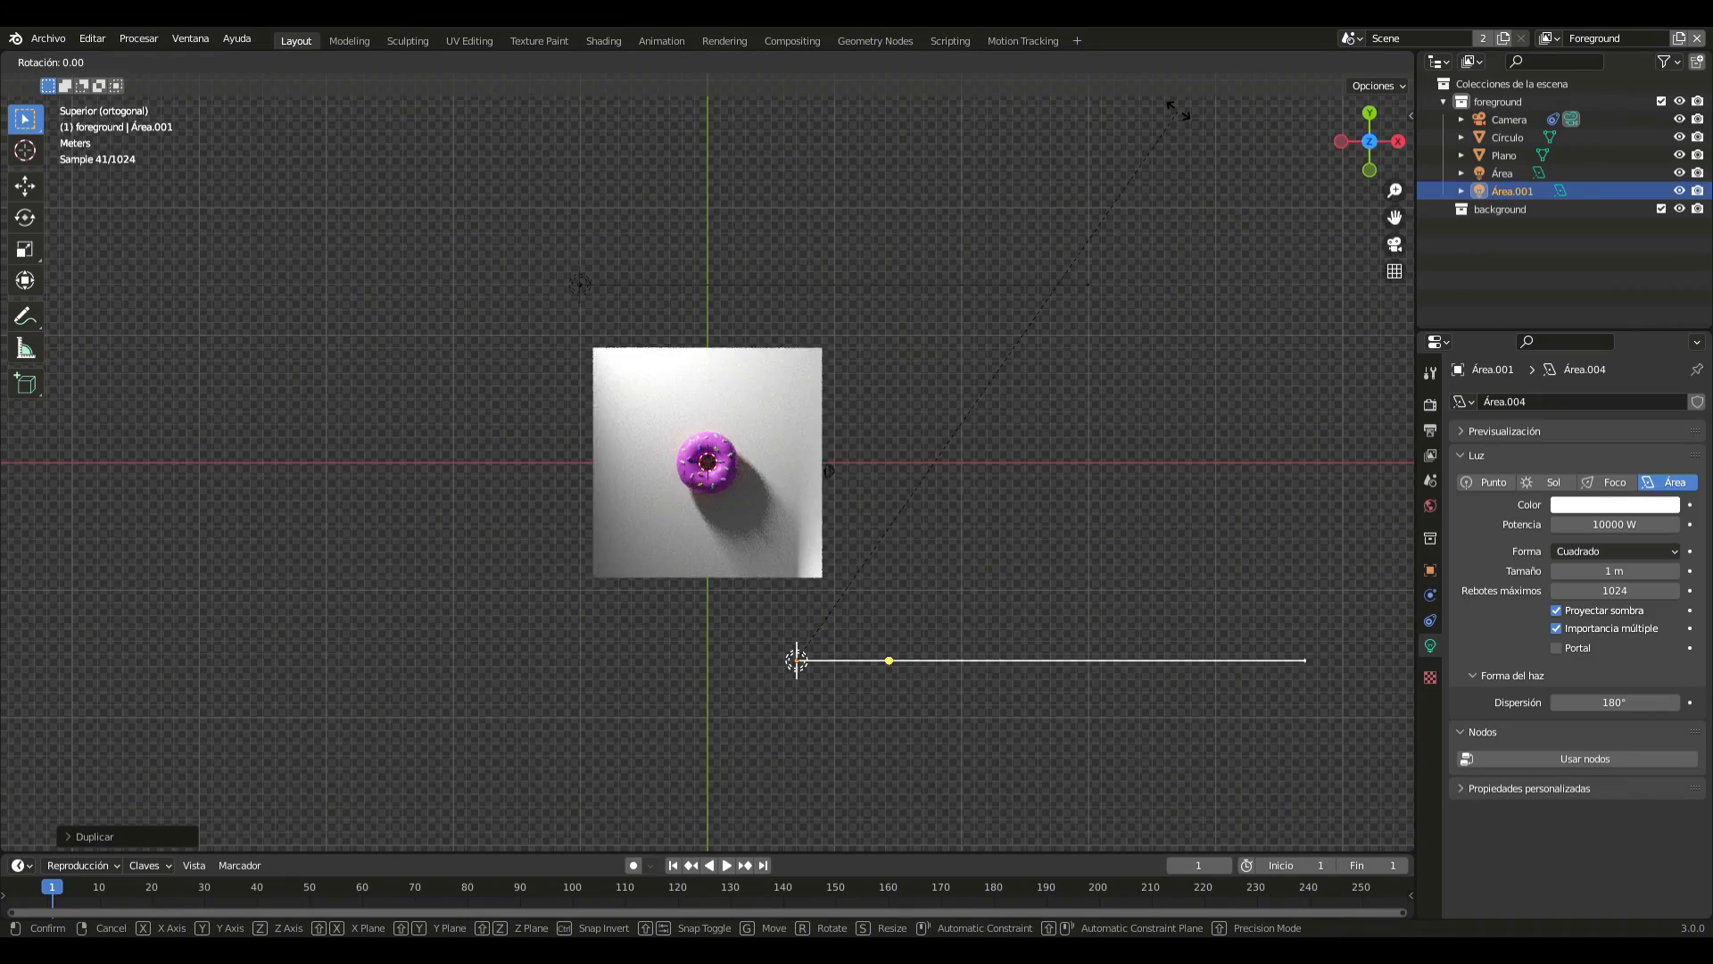
type("90-")
key("Return")
key("KP_0")
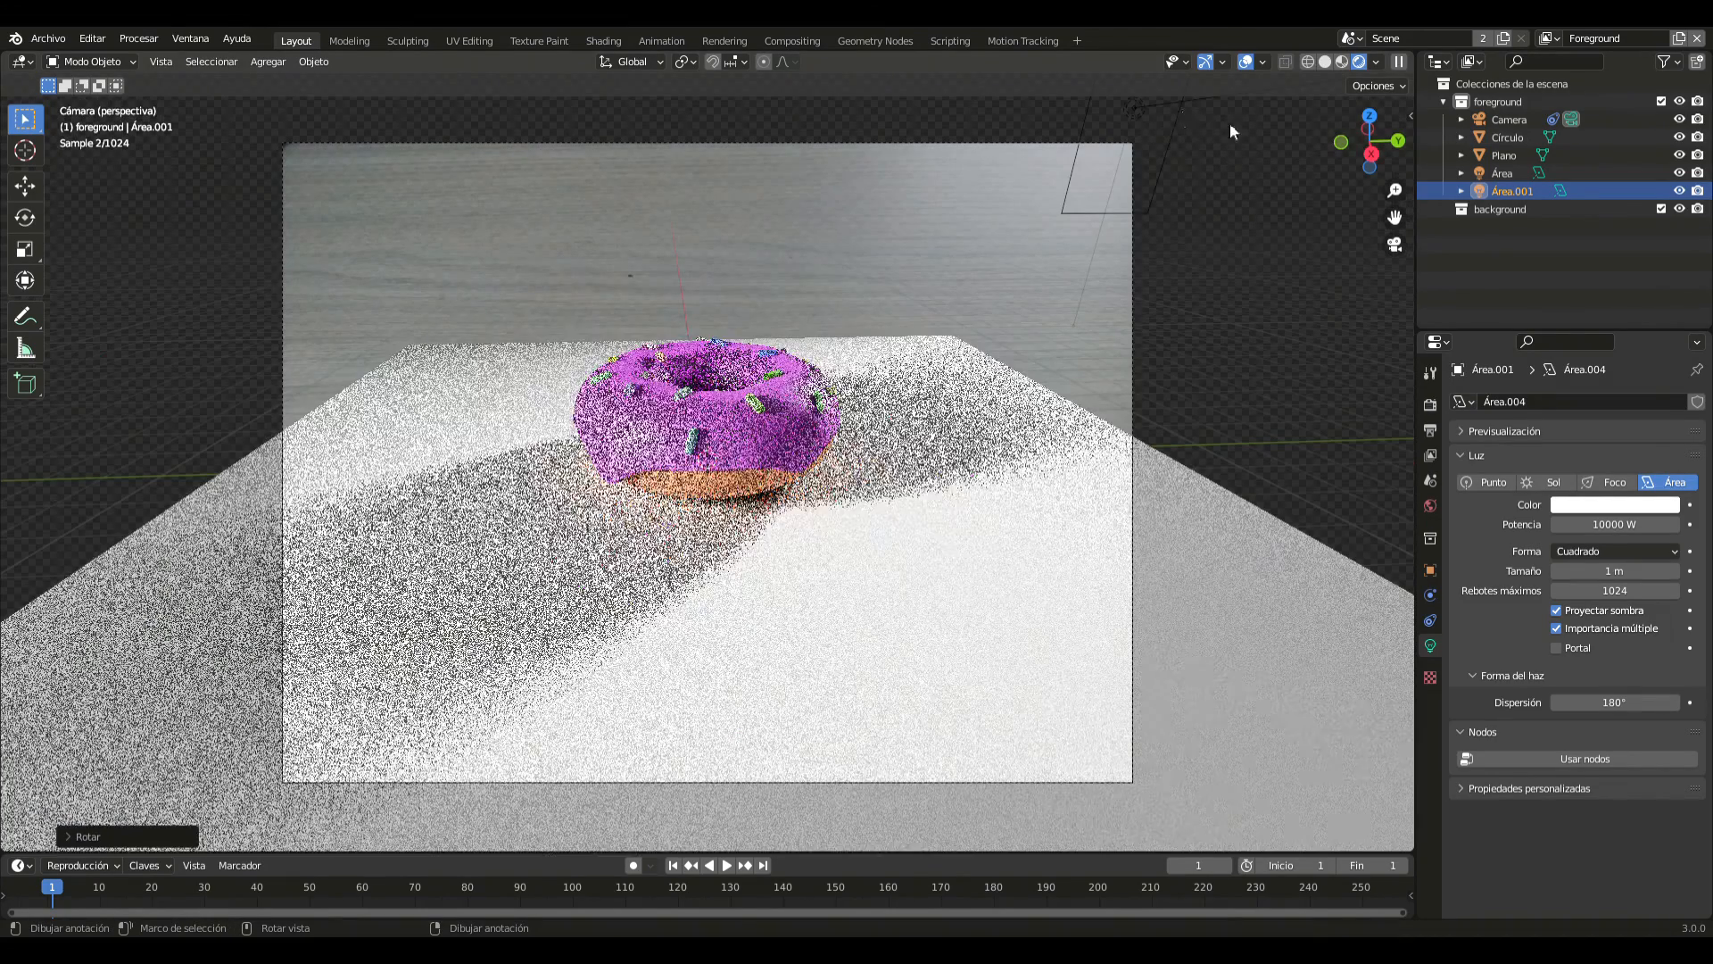
- Set the duplicated area light's power to 1000 W
scroll(688, 320, "down", 7)
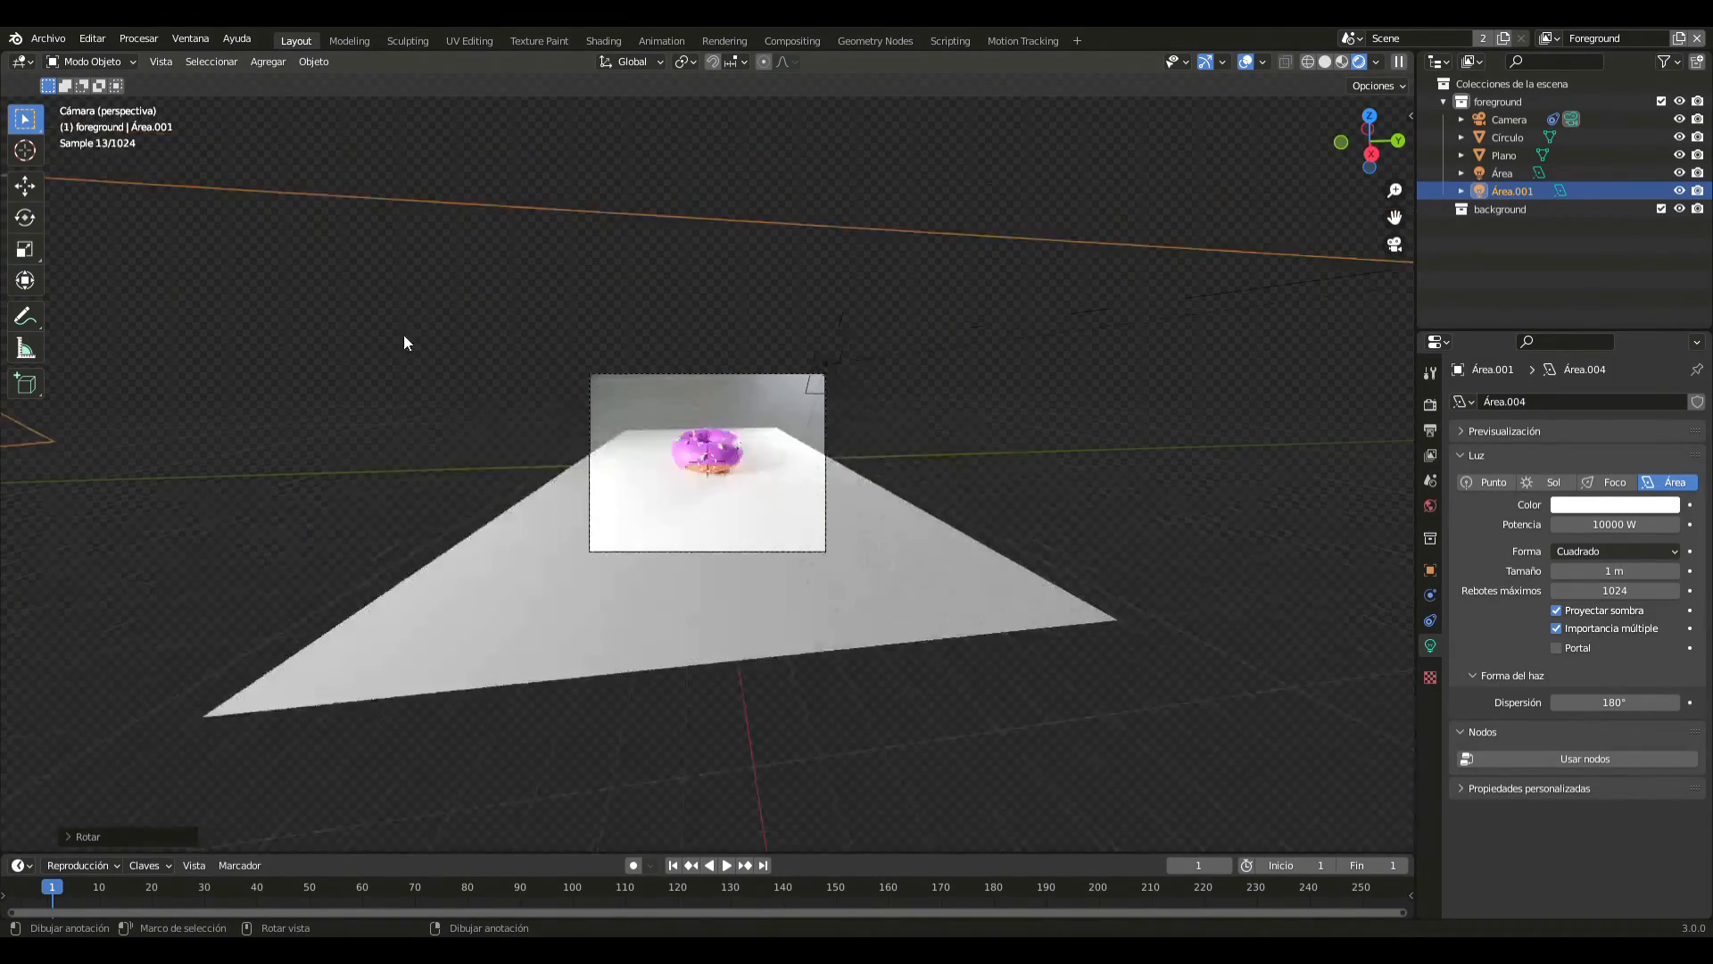
left_click(1641, 527)
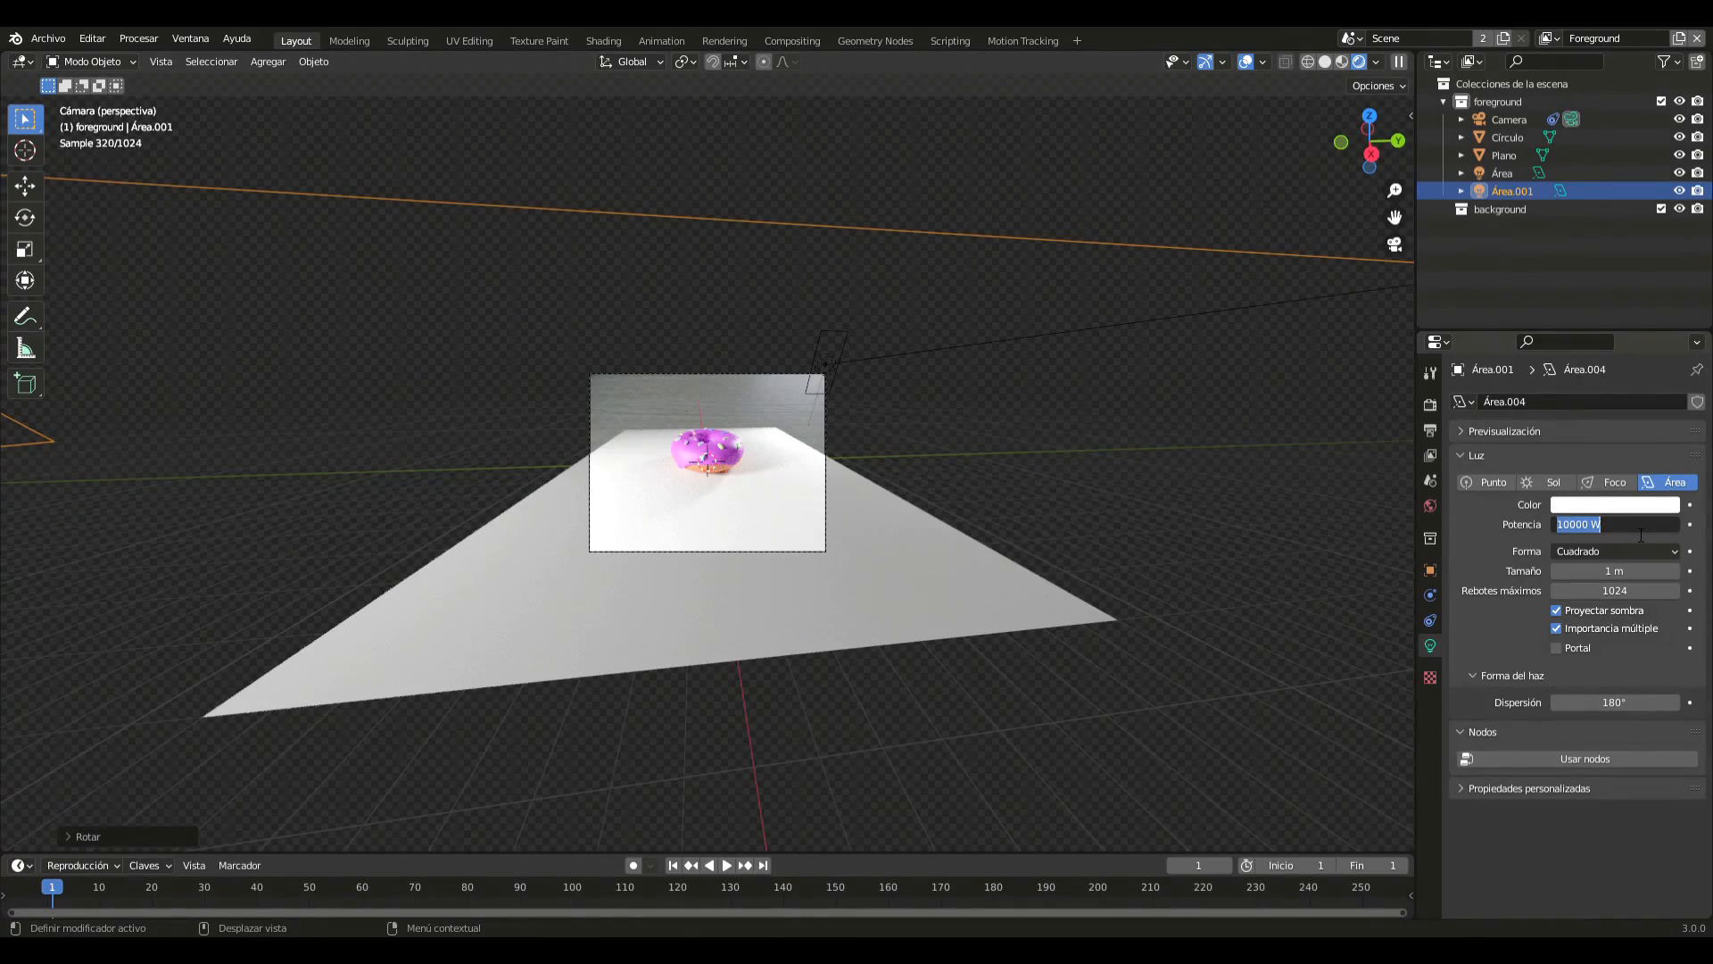
type("1000")
key("Return")
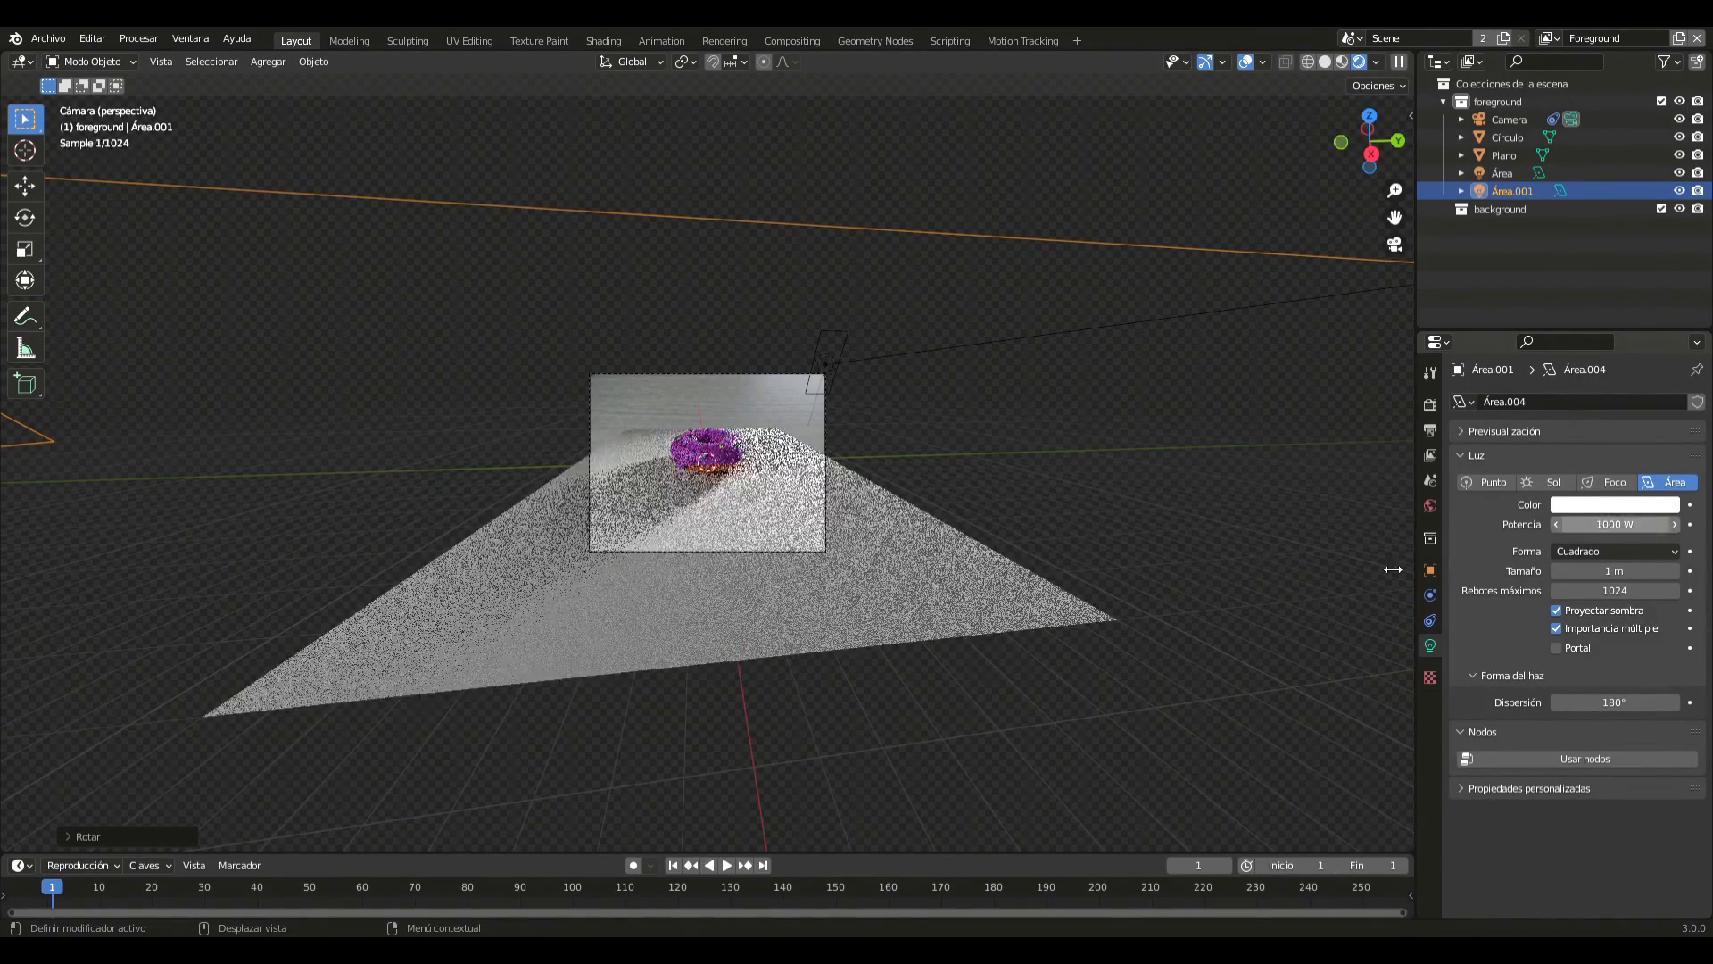
scroll(903, 507, "up", 7)
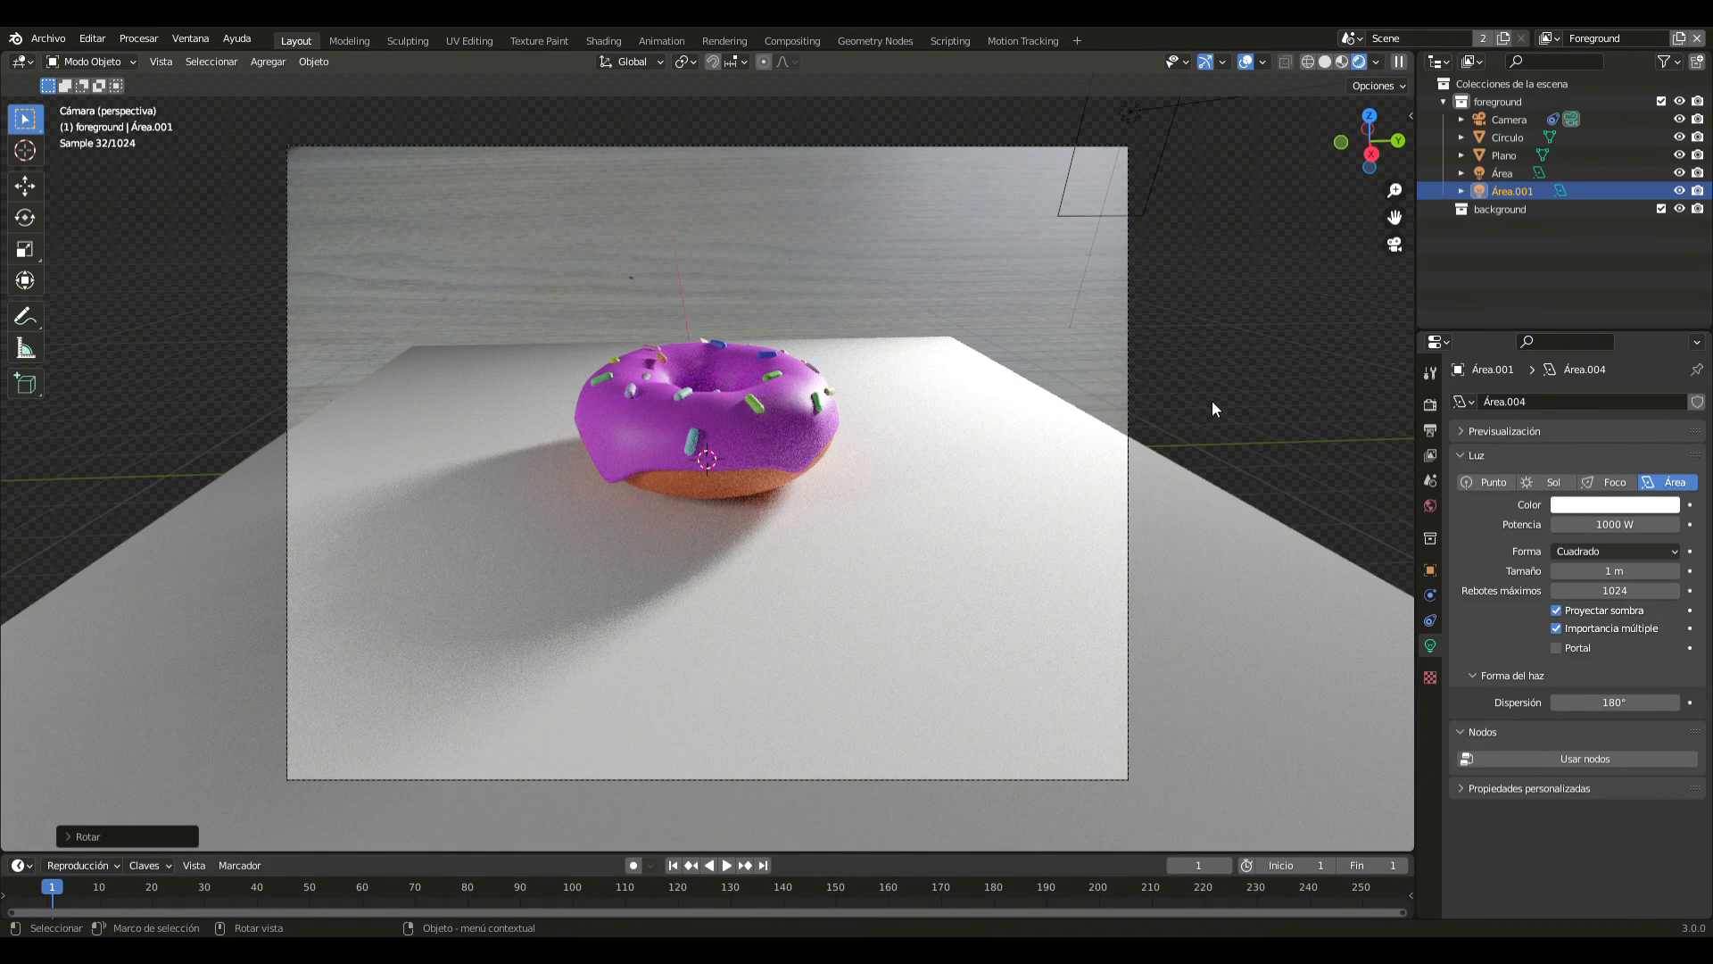
- Make the ground plane a shadow catcher in its object visibility settings and deselect it
left_click(1211, 400)
left_click(1068, 448)
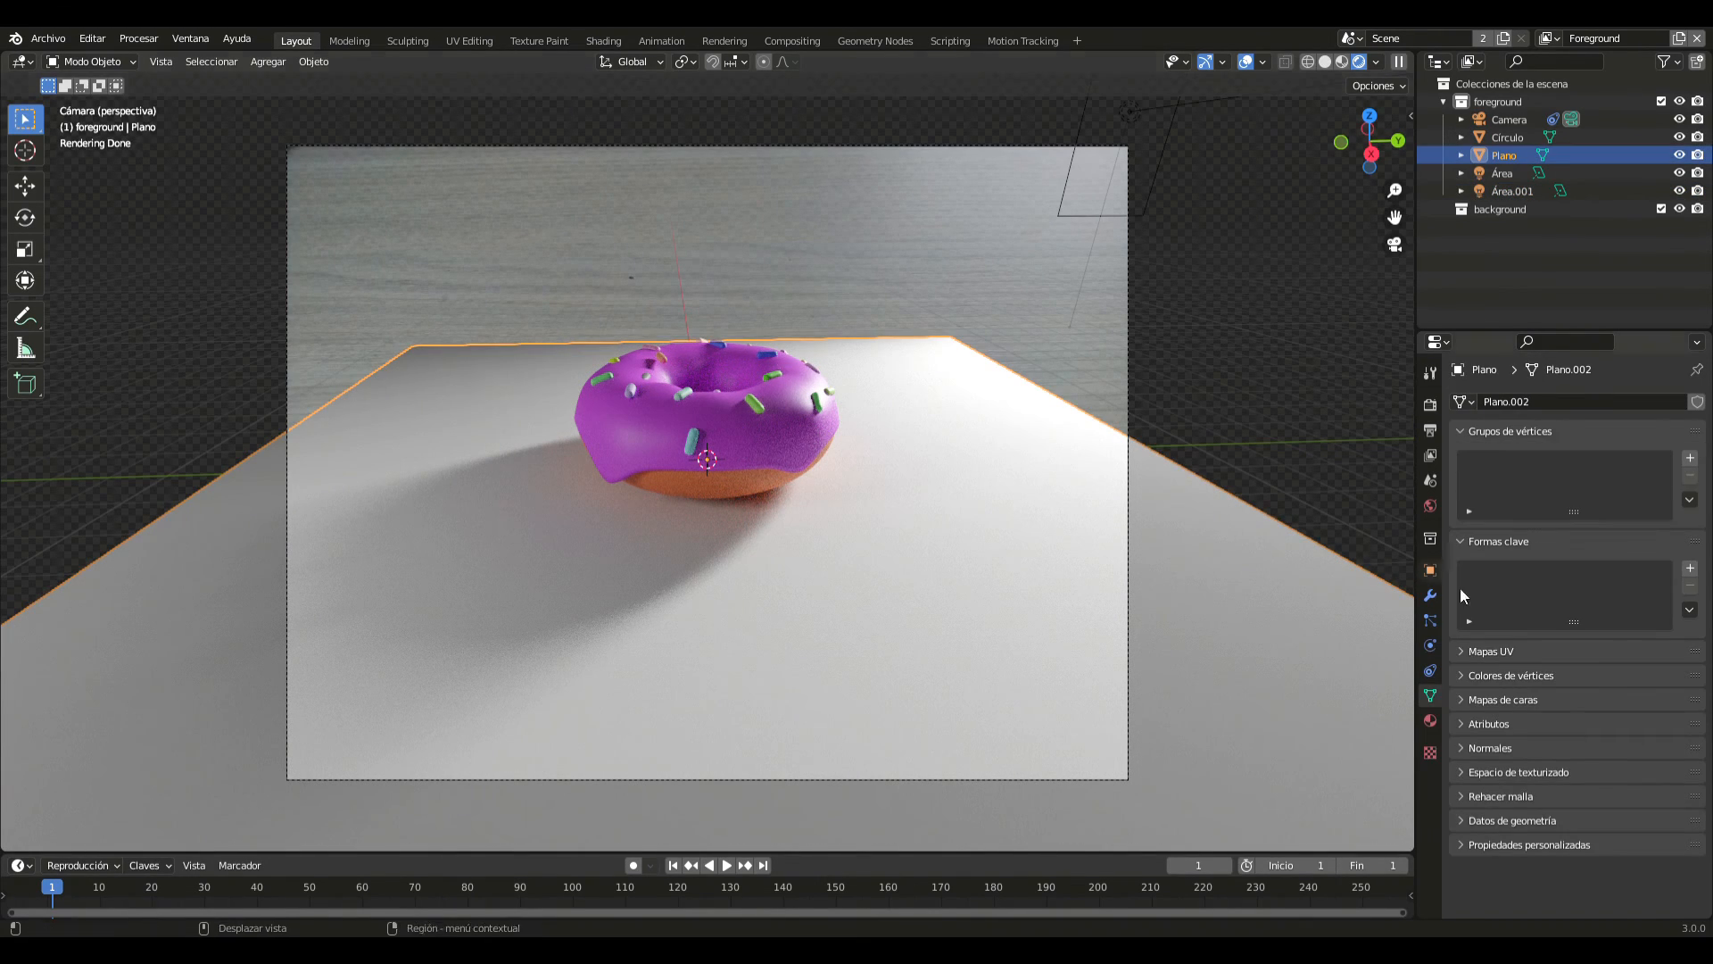
left_click(1431, 570)
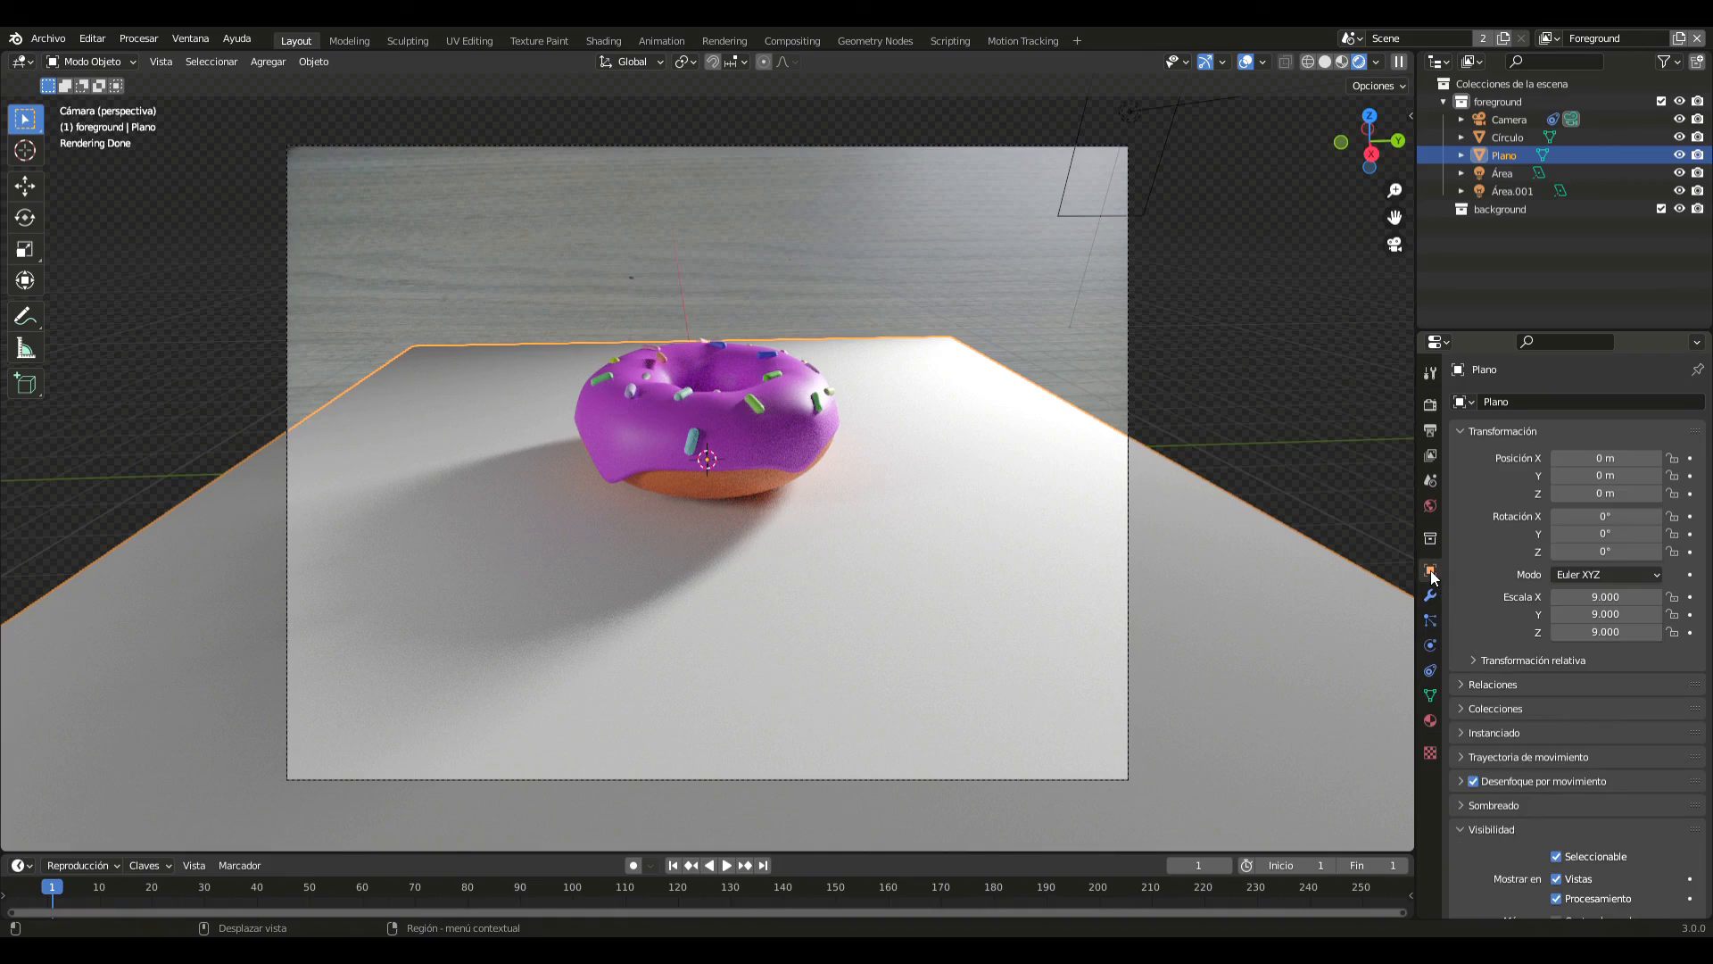
scroll(1553, 647, "down", 5)
scroll(1553, 648, "down", 2)
left_click(1558, 634)
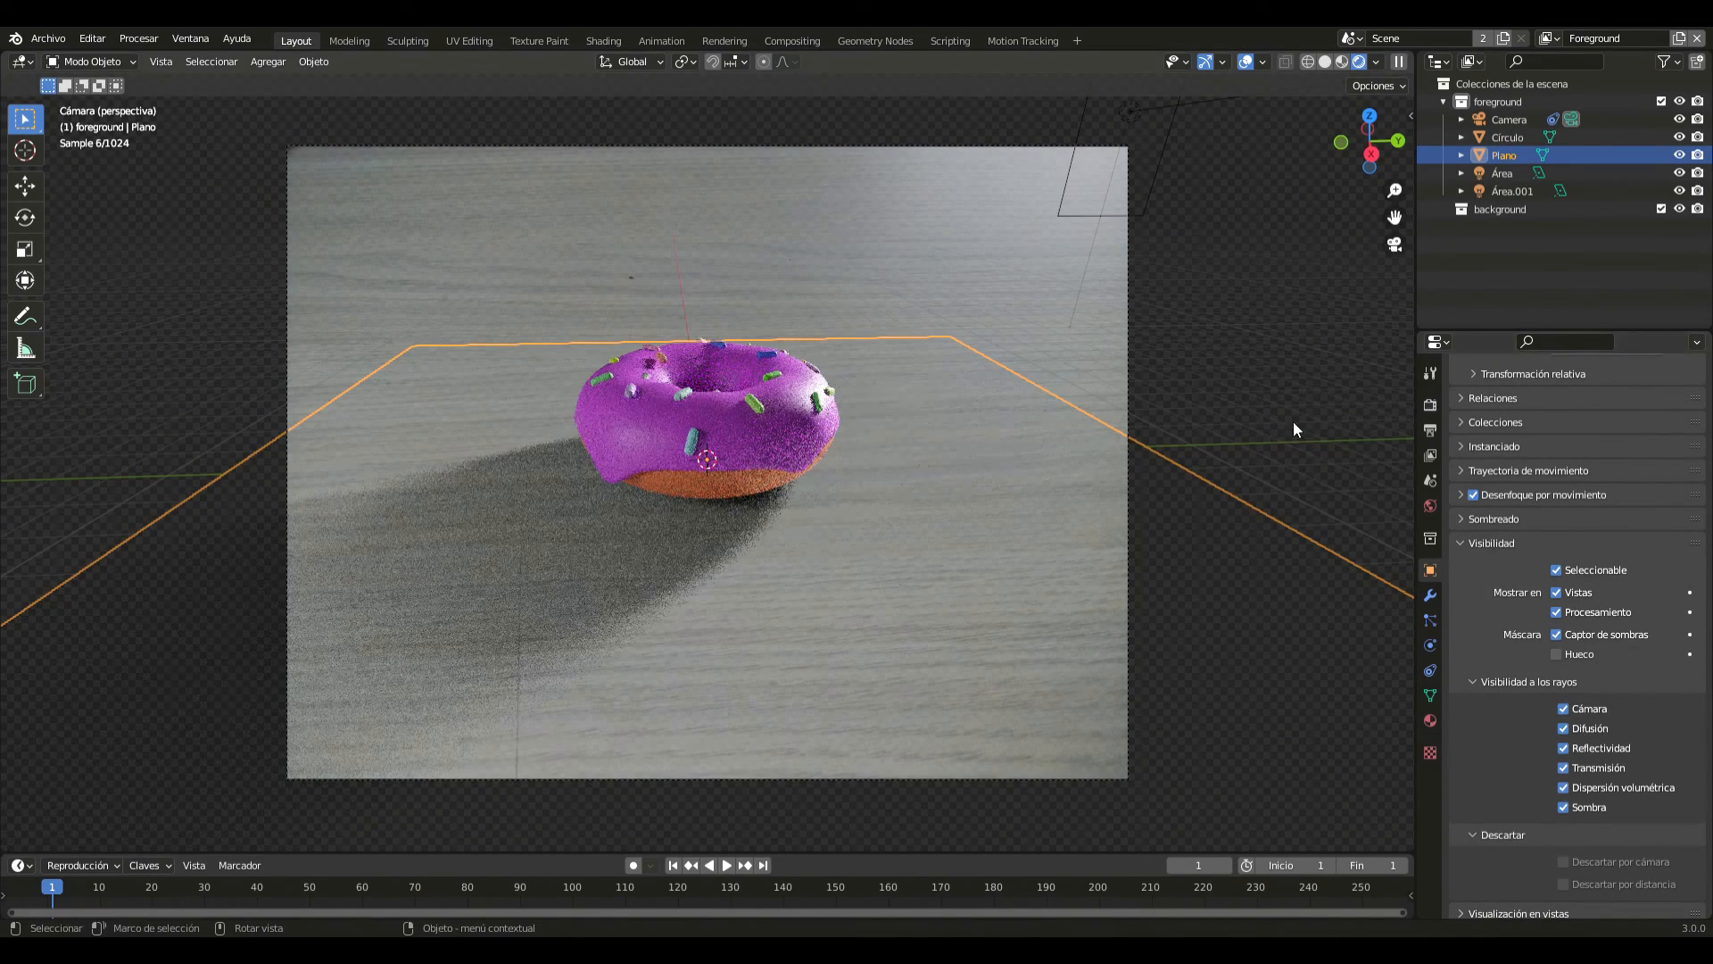
left_click(1293, 421)
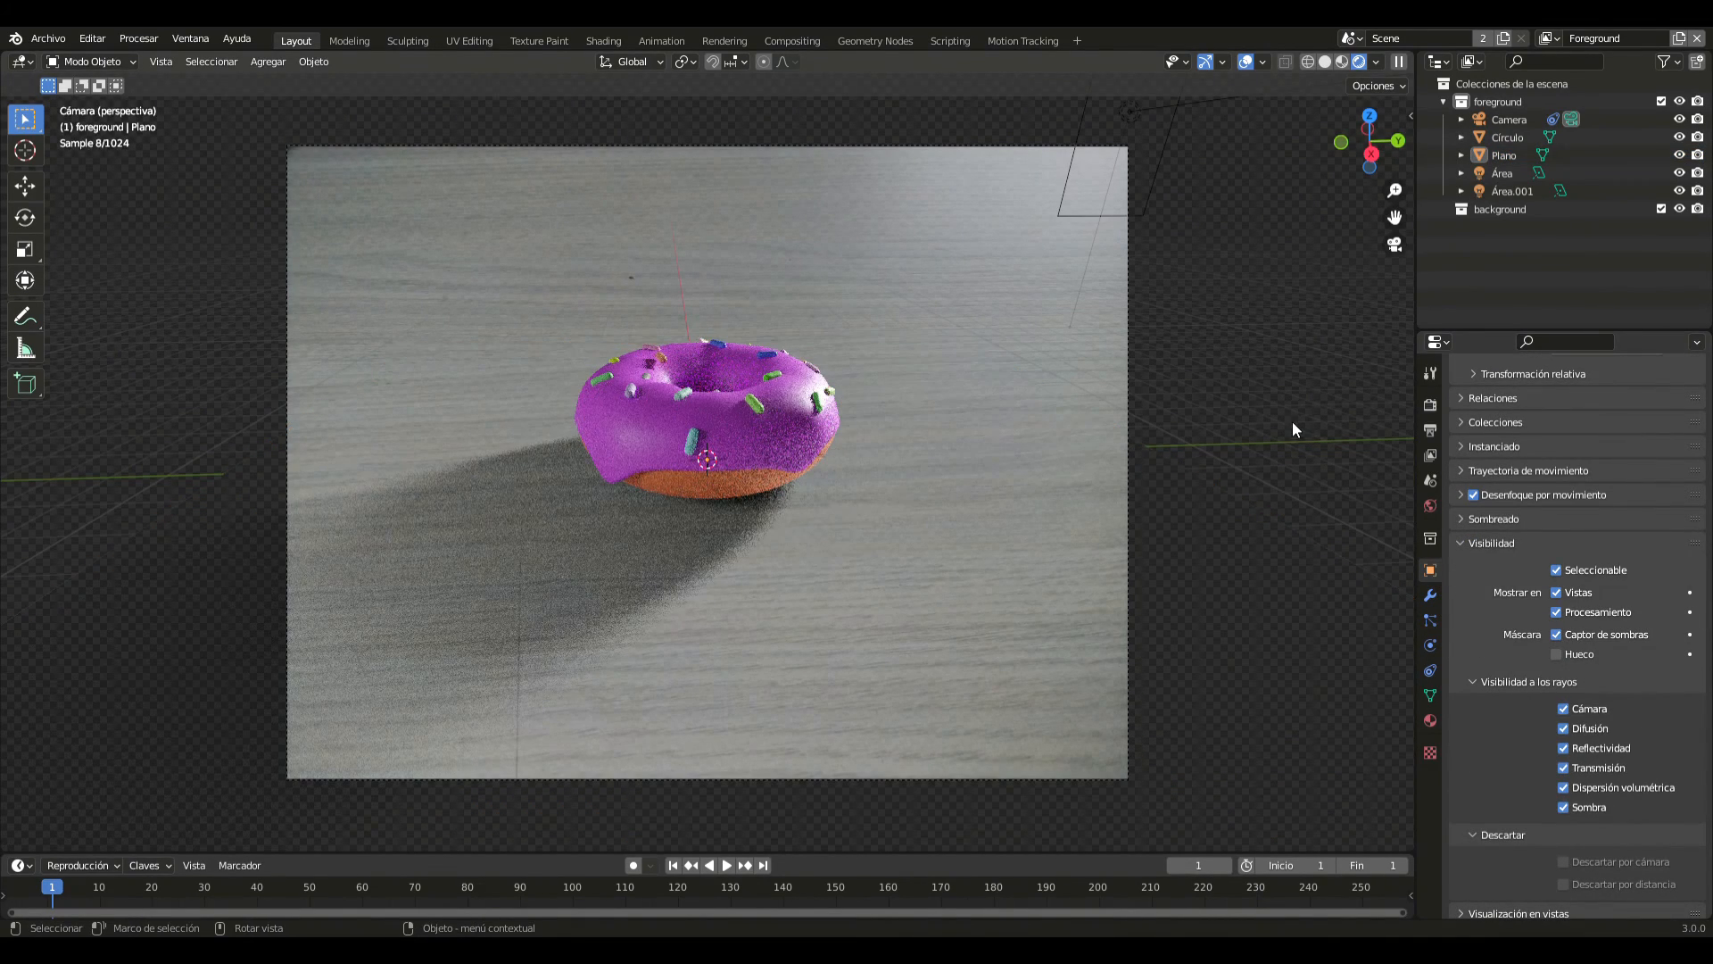